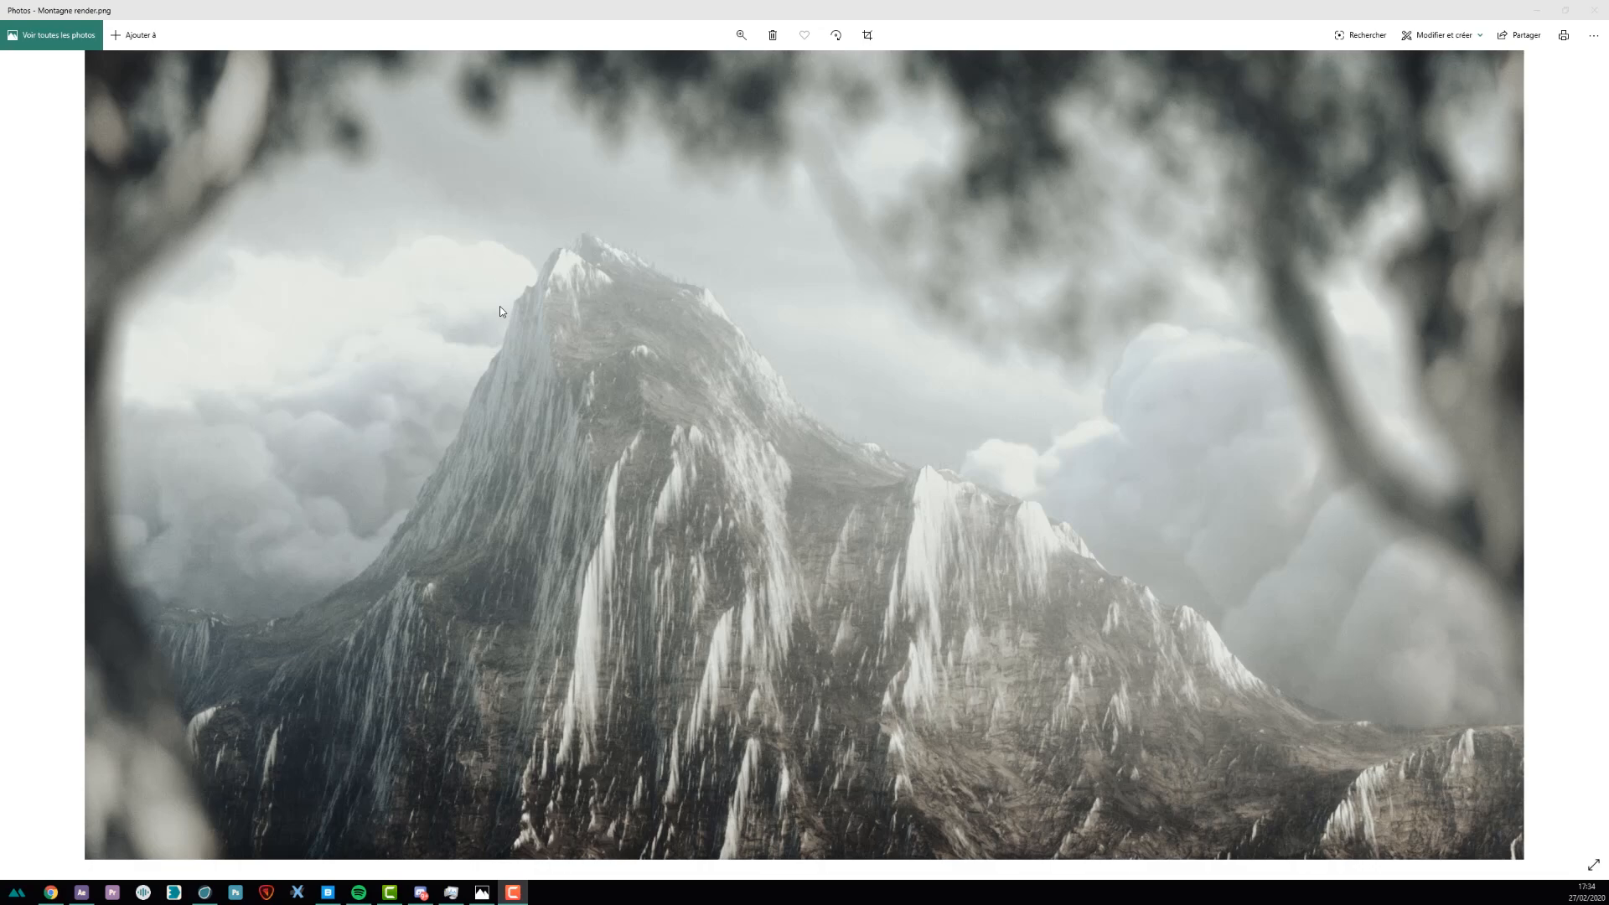
- Close the mountain render image, switch to Cinema 4D and add a plane scaled to about 664 cm per side
{"action": "key", "text": "alt+F4"}
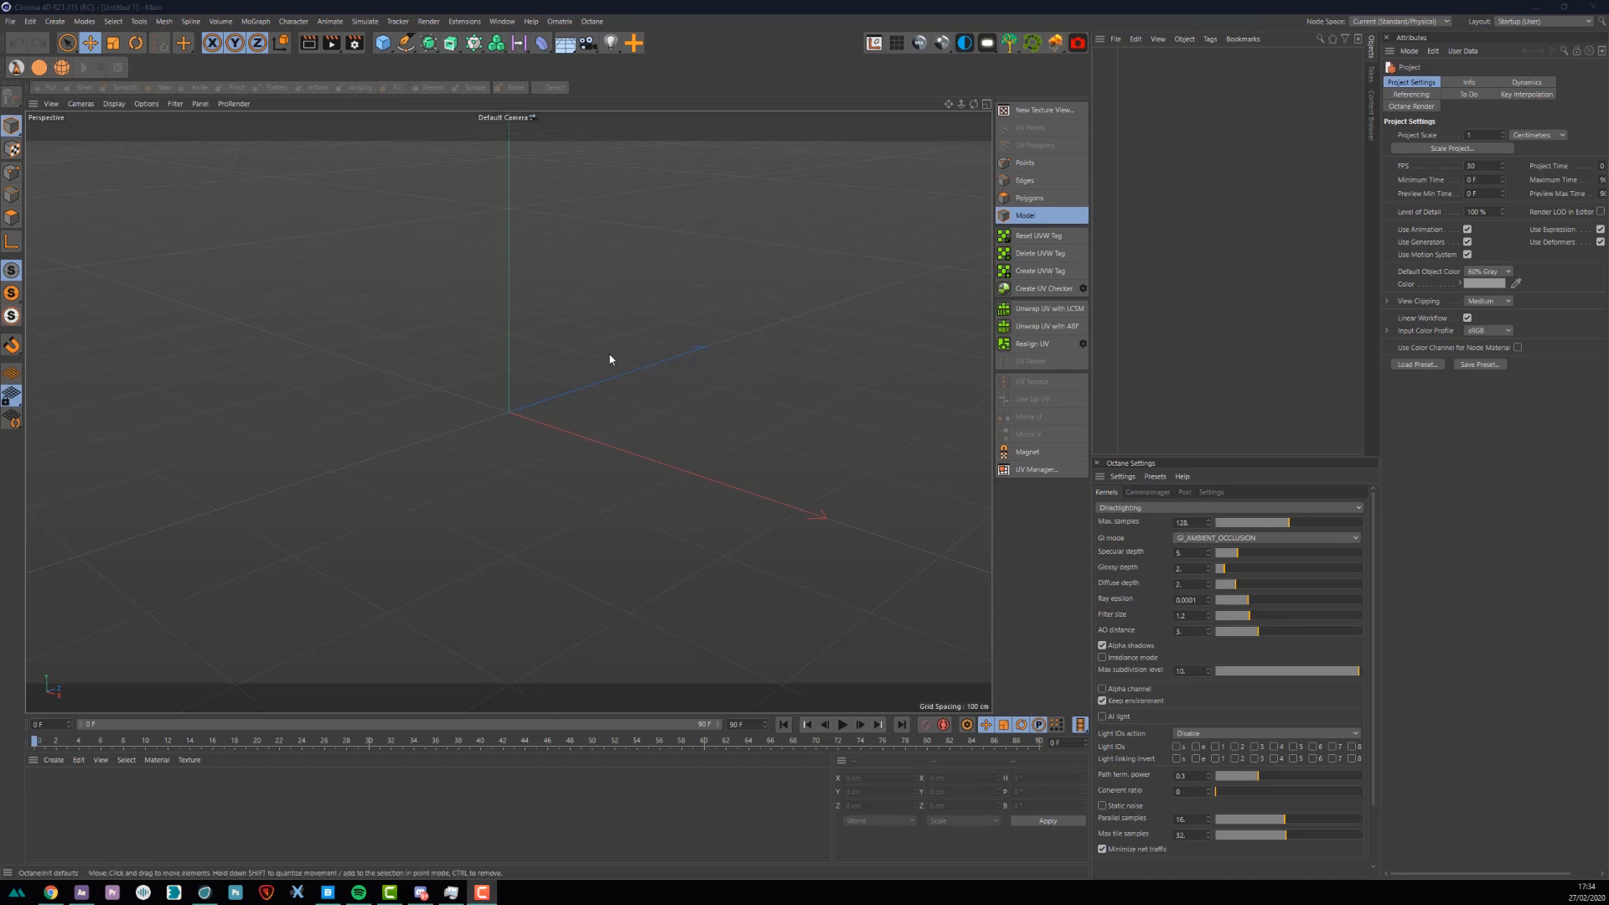
{"action": "left_click_drag", "start_coordinate": [388, 44], "coordinate": [485, 84]}
{"action": "key", "text": "t"}
{"action": "left_click_drag", "start_coordinate": [494, 486], "coordinate": [754, 471]}
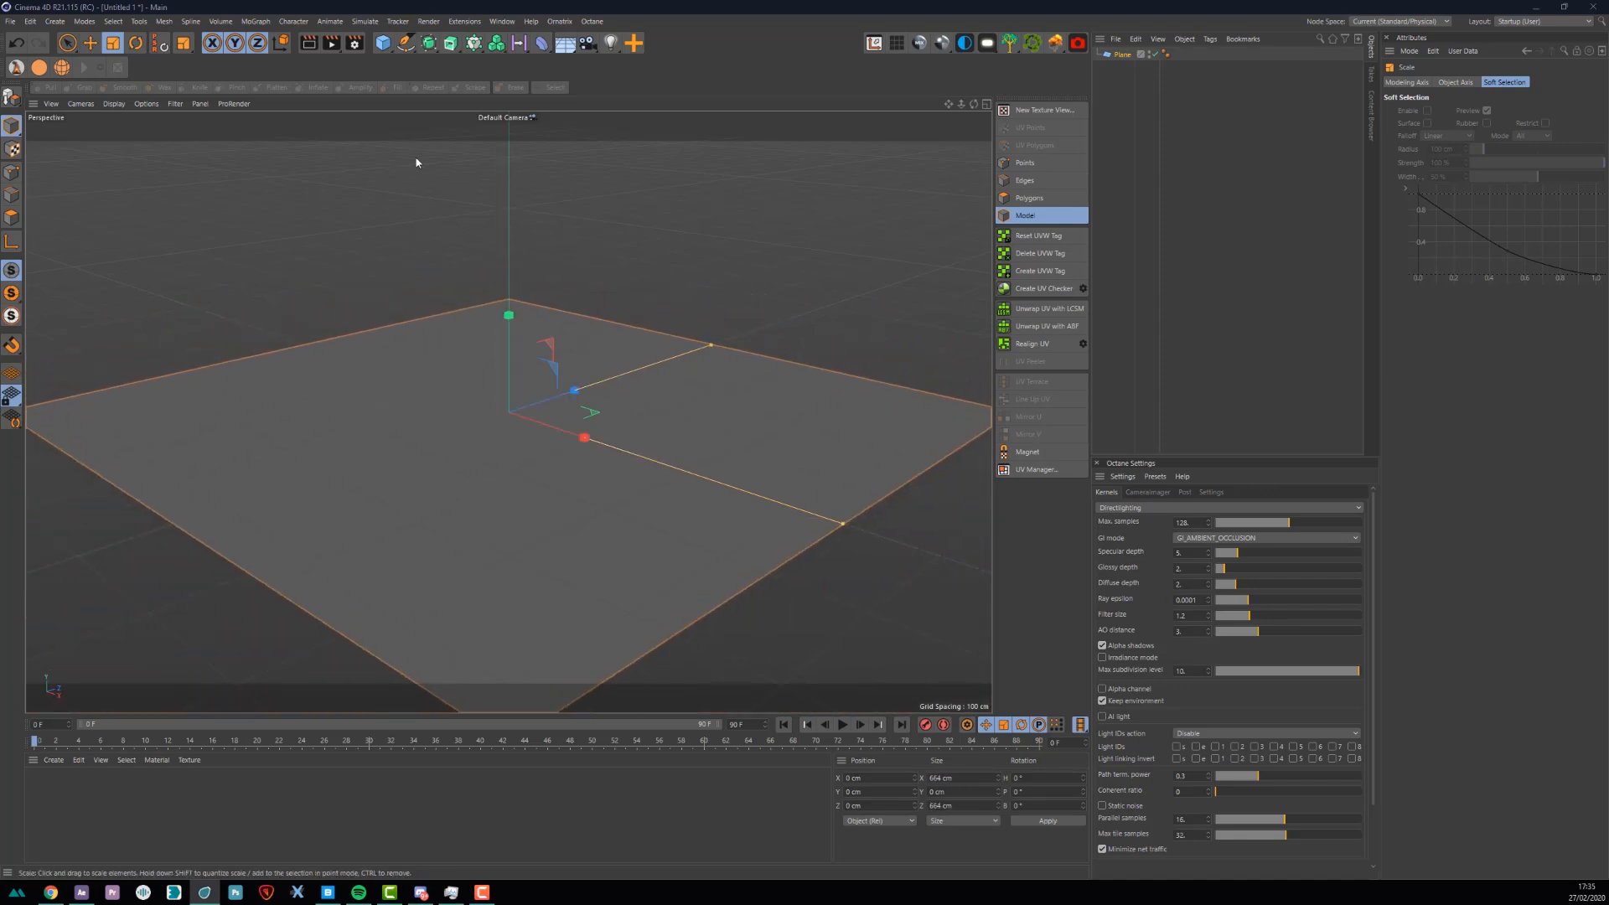
- Add a Figure object as a human-size reference and undo the scaling applied to it
{"action": "left_click", "coordinate": [383, 42]}
{"action": "left_click", "coordinate": [575, 134]}
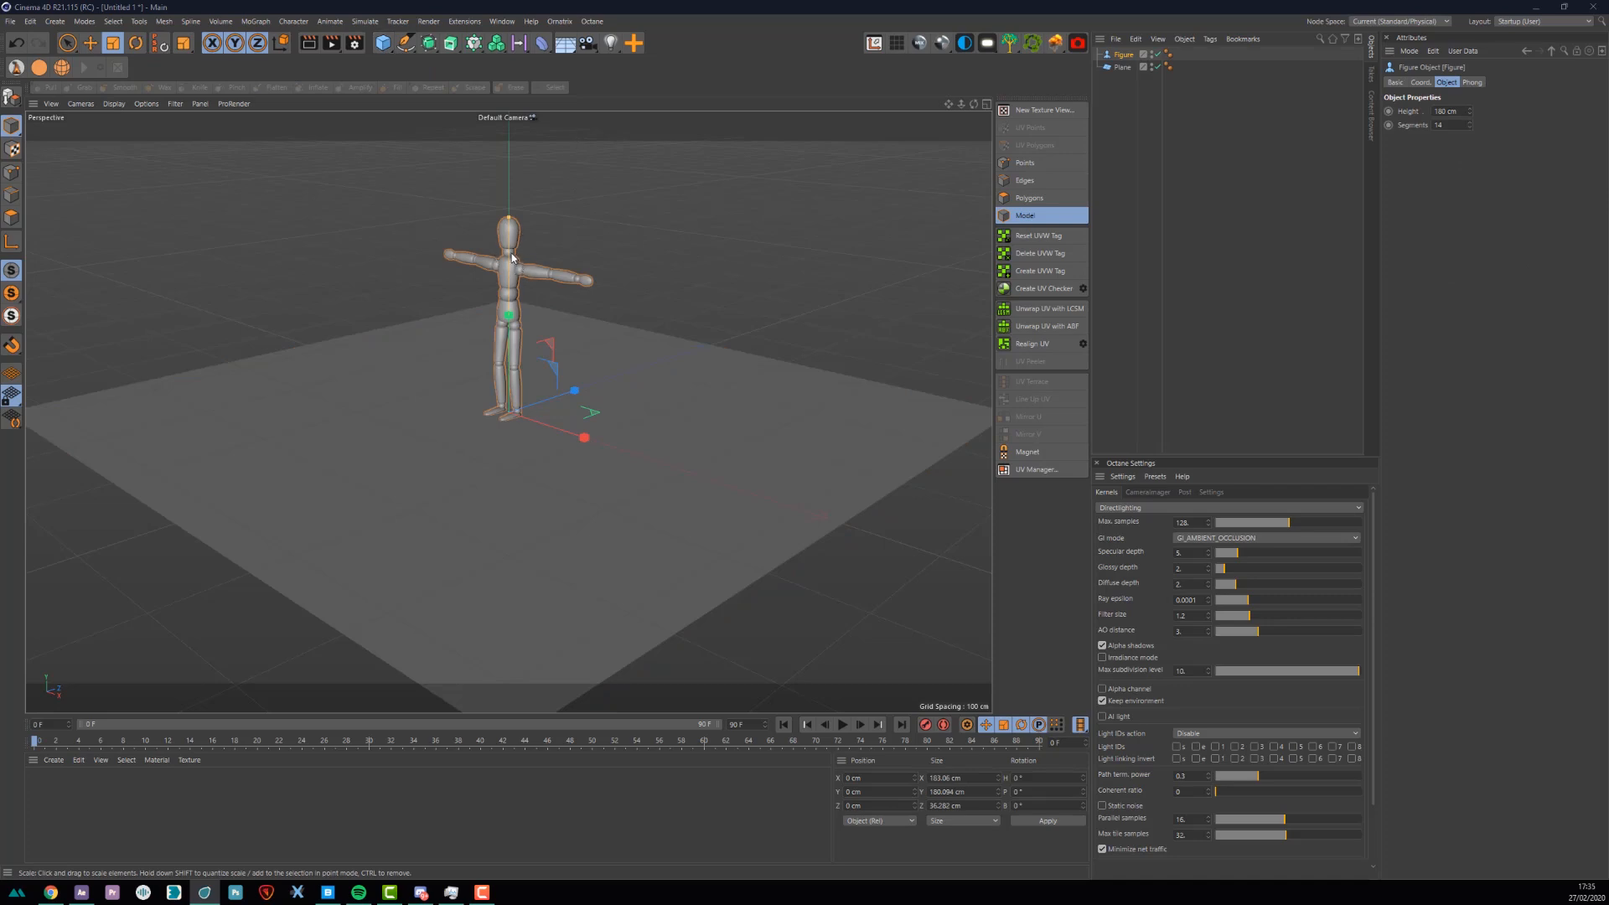
{"action": "scroll", "coordinate": [573, 324], "scroll_direction": "down", "scroll_amount": 7}
{"action": "left_click_drag", "start_coordinate": [679, 308], "coordinate": [1207, 243]}
{"action": "key", "text": "ctrl+z"}
- Scale the plane up to about 38243 cm per side against the figure and delete the reference figure
{"action": "left_click", "coordinate": [1118, 68]}
{"action": "left_click_drag", "start_coordinate": [514, 356], "coordinate": [1039, 331]}
{"action": "left_click_drag", "start_coordinate": [344, 468], "coordinate": [746, 434]}
{"action": "scroll", "coordinate": [577, 370], "scroll_direction": "down", "scroll_amount": 5}
{"action": "scroll", "coordinate": [625, 364], "scroll_direction": "up", "scroll_amount": 2}
{"action": "scroll", "coordinate": [620, 369], "scroll_direction": "down", "scroll_amount": 1}
{"action": "left_click_drag", "start_coordinate": [576, 397], "coordinate": [625, 392]}
{"action": "left_click", "coordinate": [1121, 55]}
{"action": "key", "text": "Delete"}
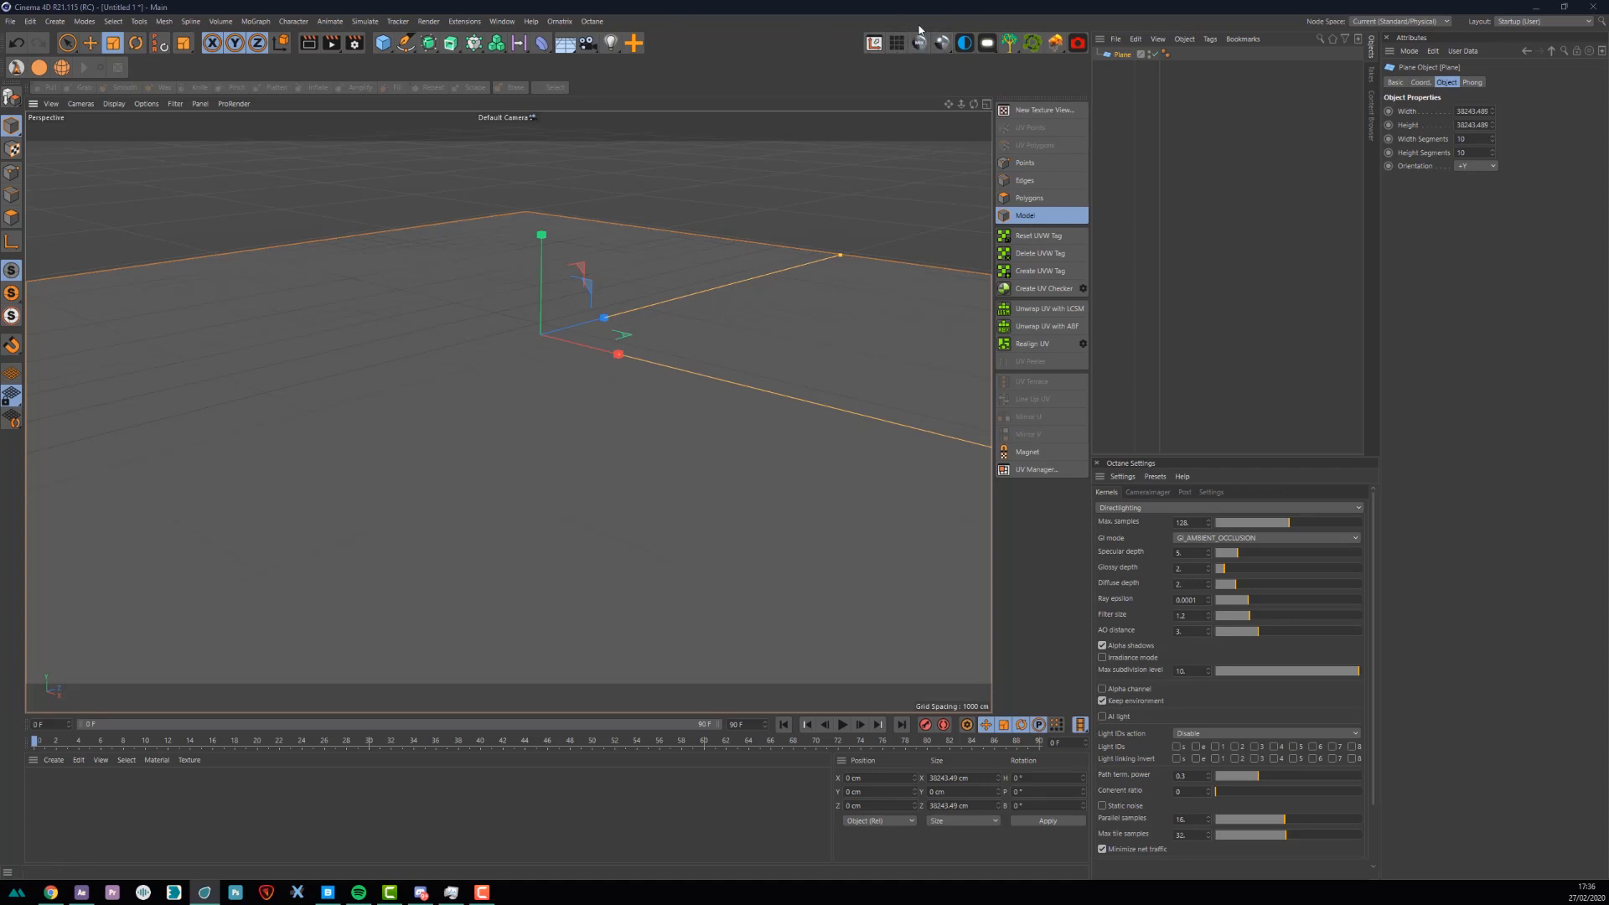
- Create an Octane Mix material
{"action": "left_click", "coordinate": [919, 43]}
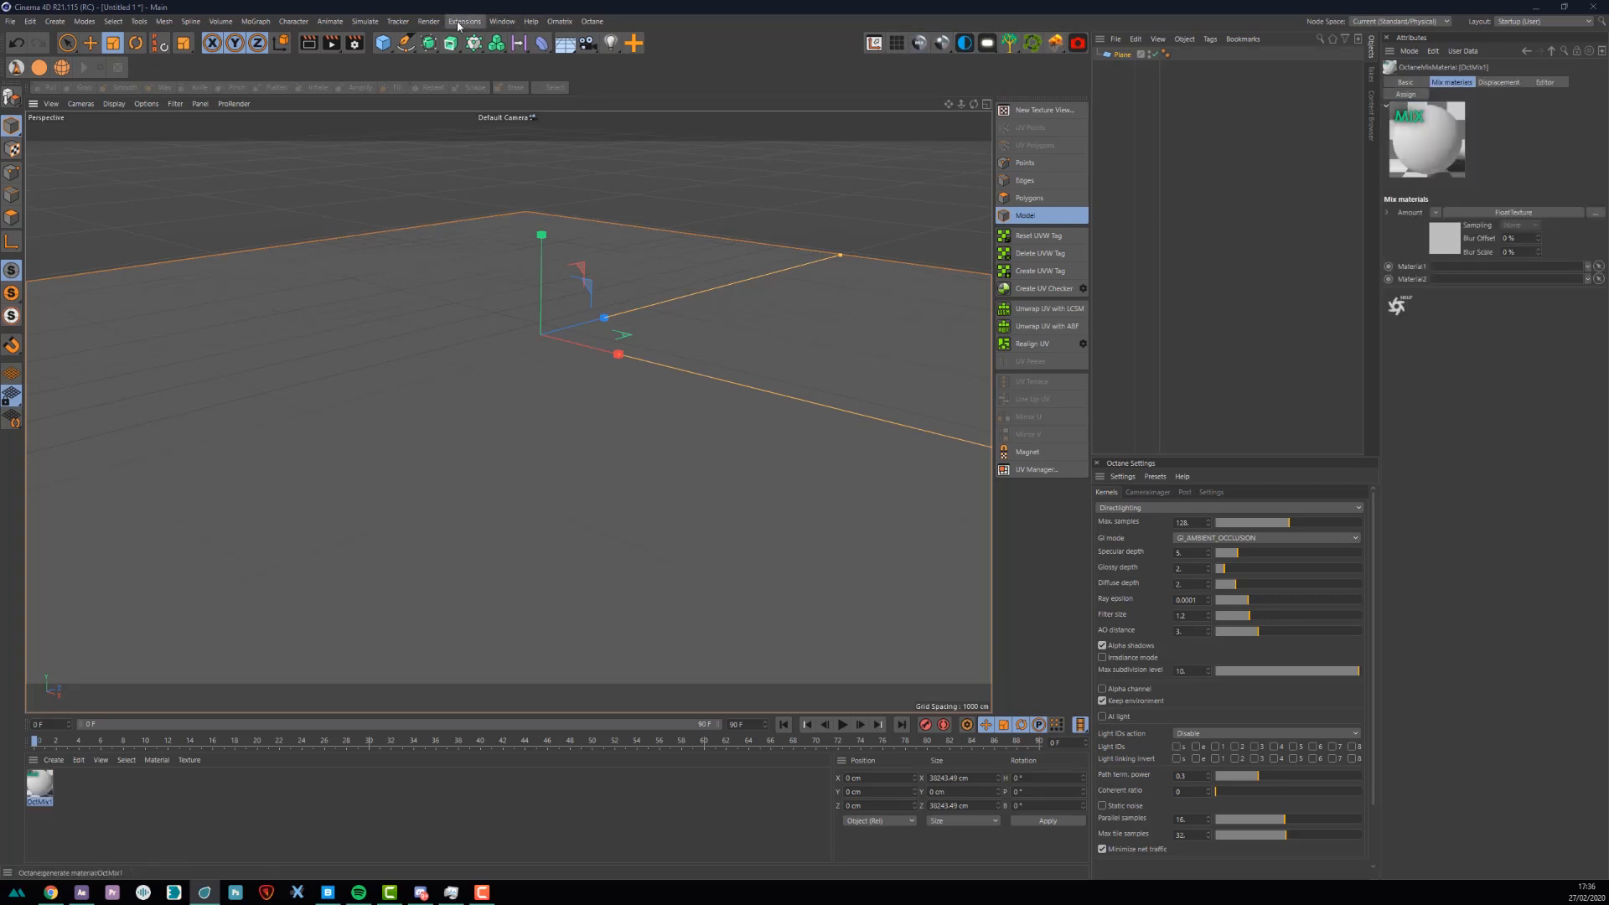
- Try a new custom palette with Octane commands, filtering by "octane" and adding the Octane Mix Material command, and close it
{"action": "left_click", "coordinate": [502, 21]}
{"action": "mouse_move", "coordinate": [514, 41]}
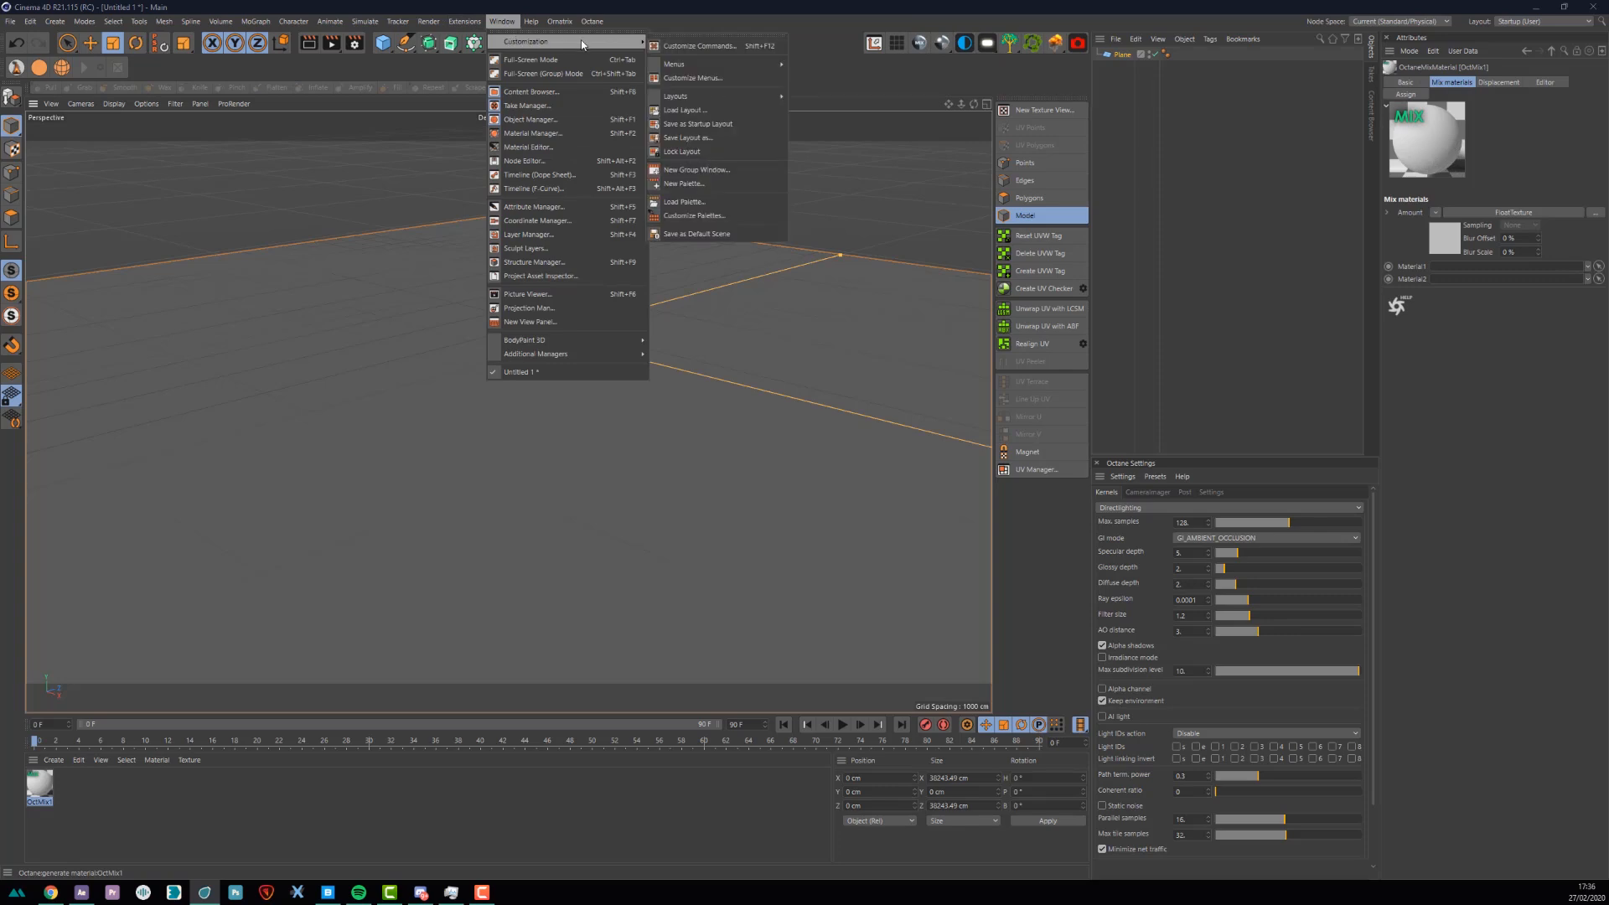
{"action": "left_click", "coordinate": [694, 215]}
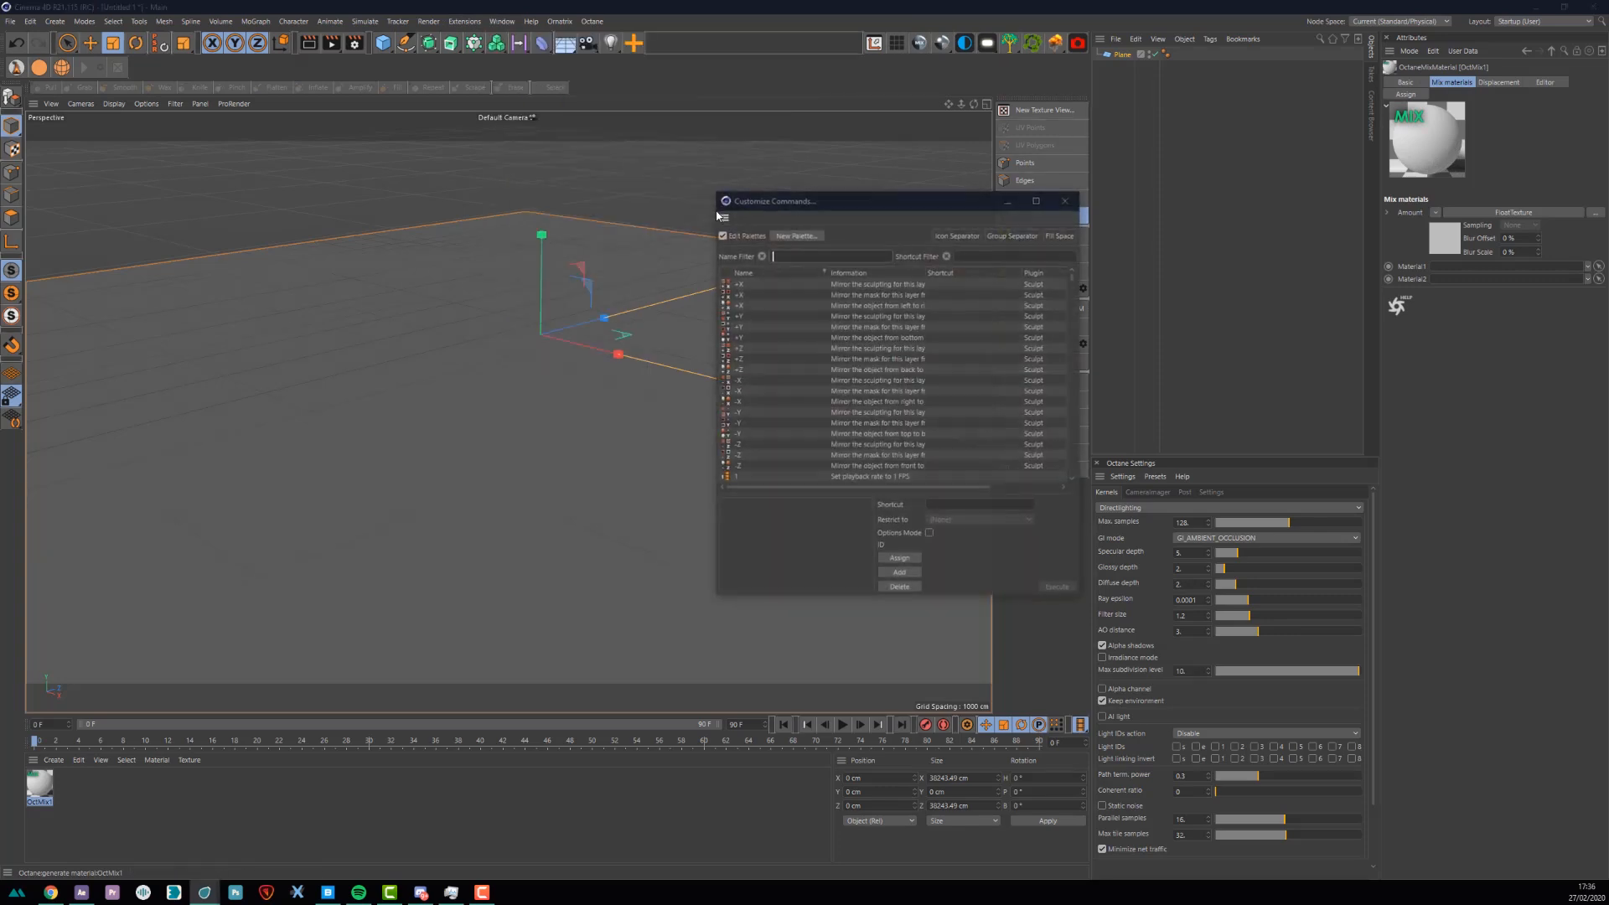
{"action": "left_click_drag", "start_coordinate": [811, 205], "coordinate": [982, 236]}
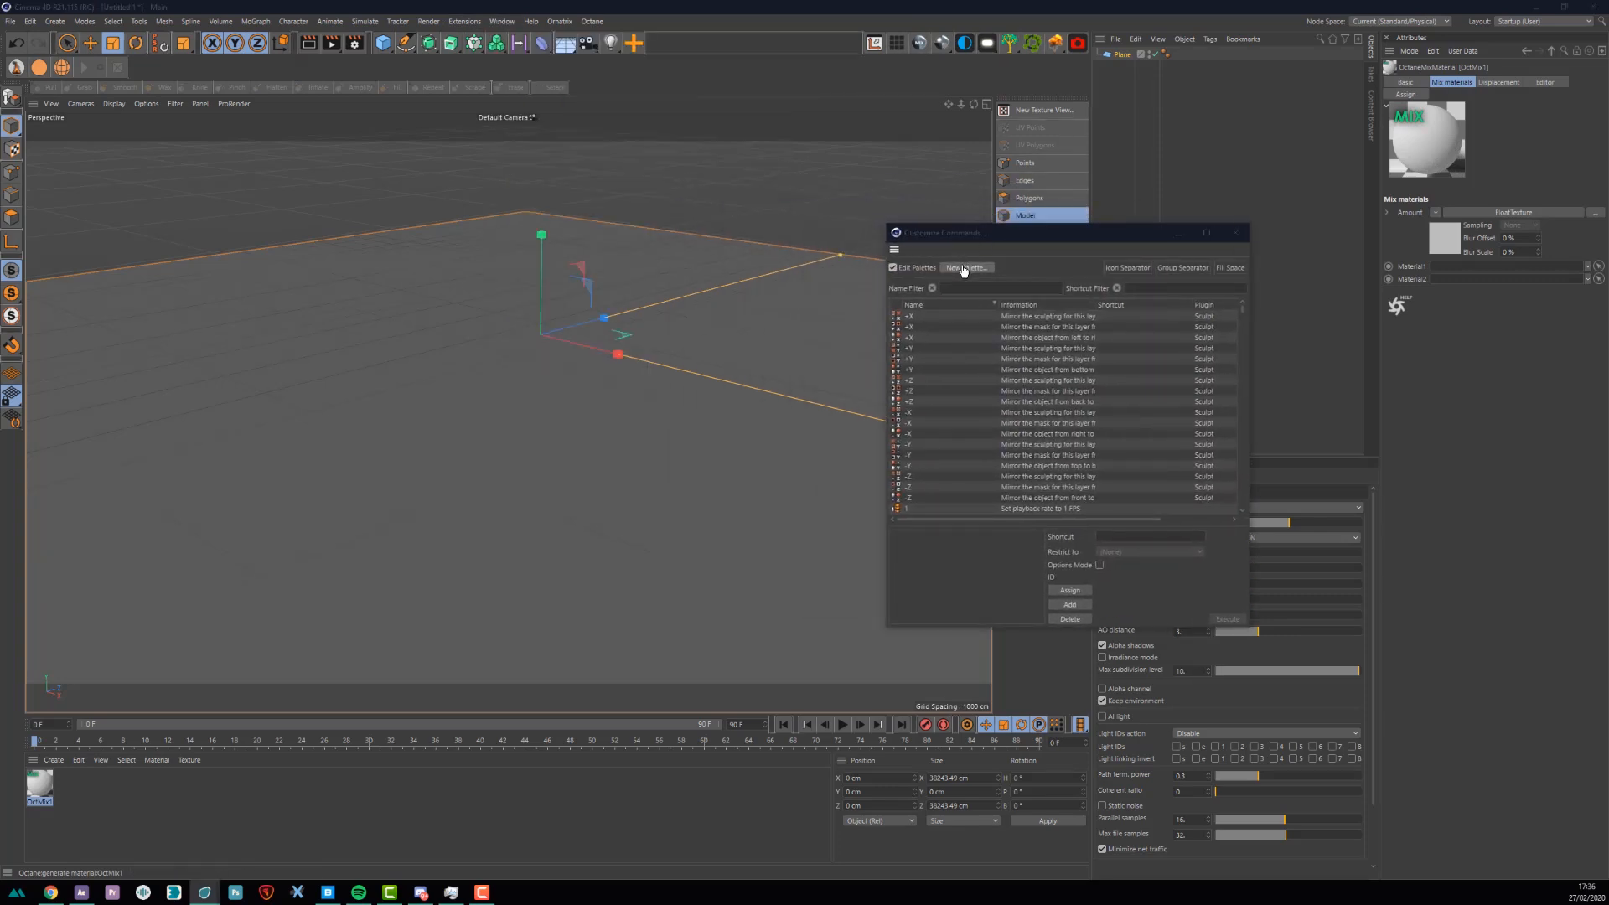
{"action": "left_click_drag", "start_coordinate": [459, 348], "coordinate": [776, 303]}
{"action": "left_click", "coordinate": [959, 289]}
{"action": "type", "text": "octane"}
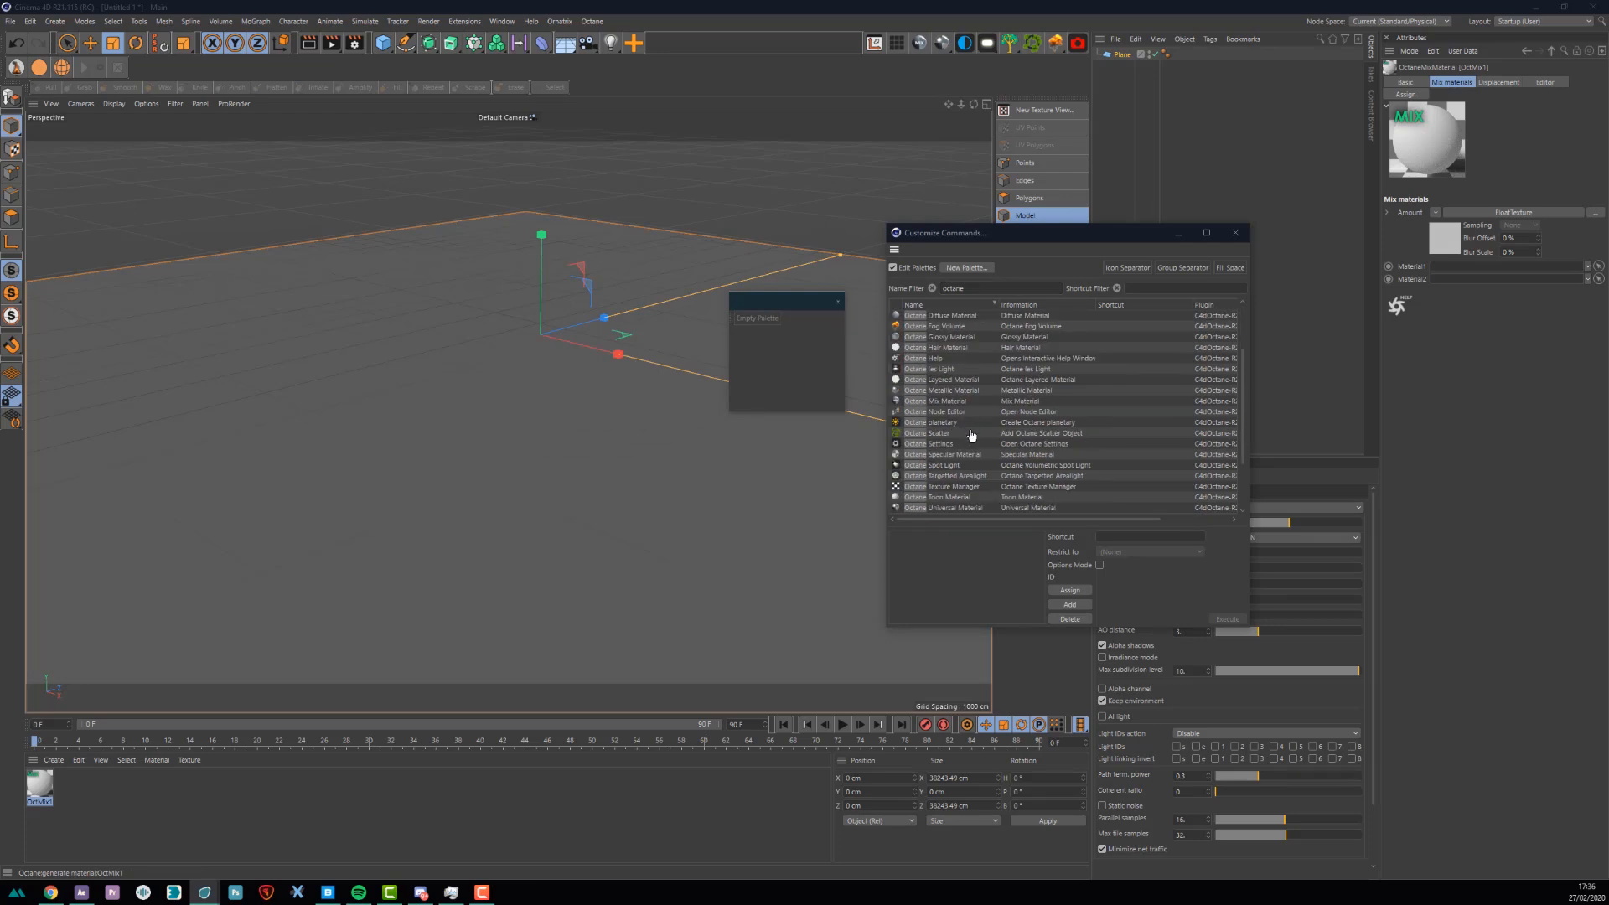
{"action": "left_click", "coordinate": [951, 391]}
{"action": "left_click_drag", "start_coordinate": [652, 355], "coordinate": [748, 327]}
{"action": "left_click_drag", "start_coordinate": [945, 401], "coordinate": [736, 331]}
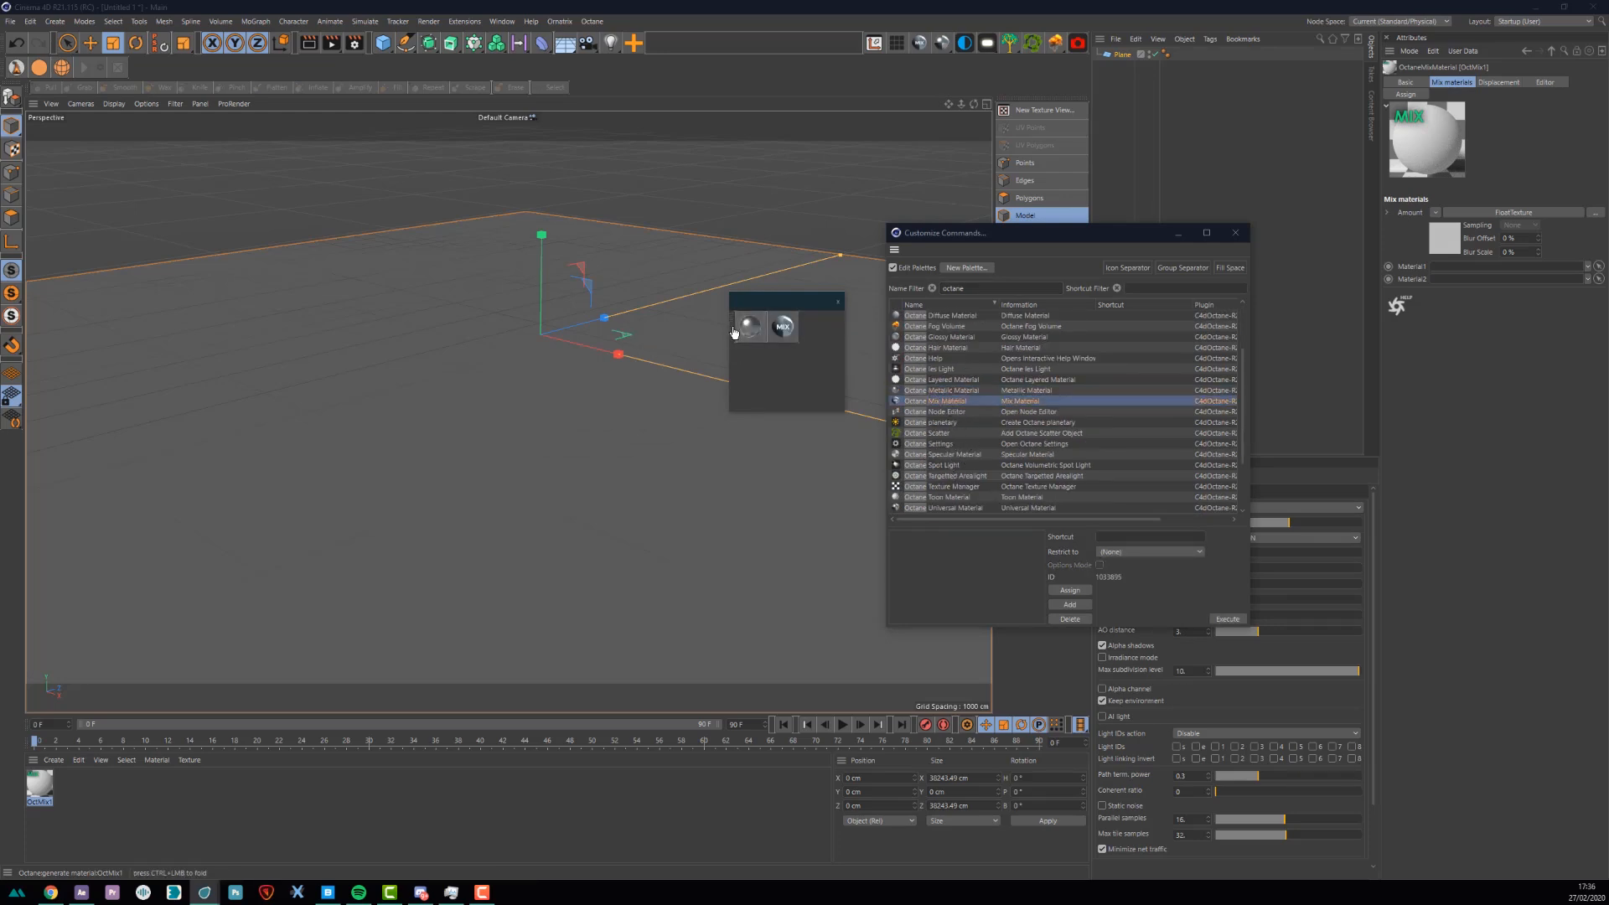
{"action": "left_click", "coordinate": [840, 304]}
{"action": "left_click", "coordinate": [1237, 233]}
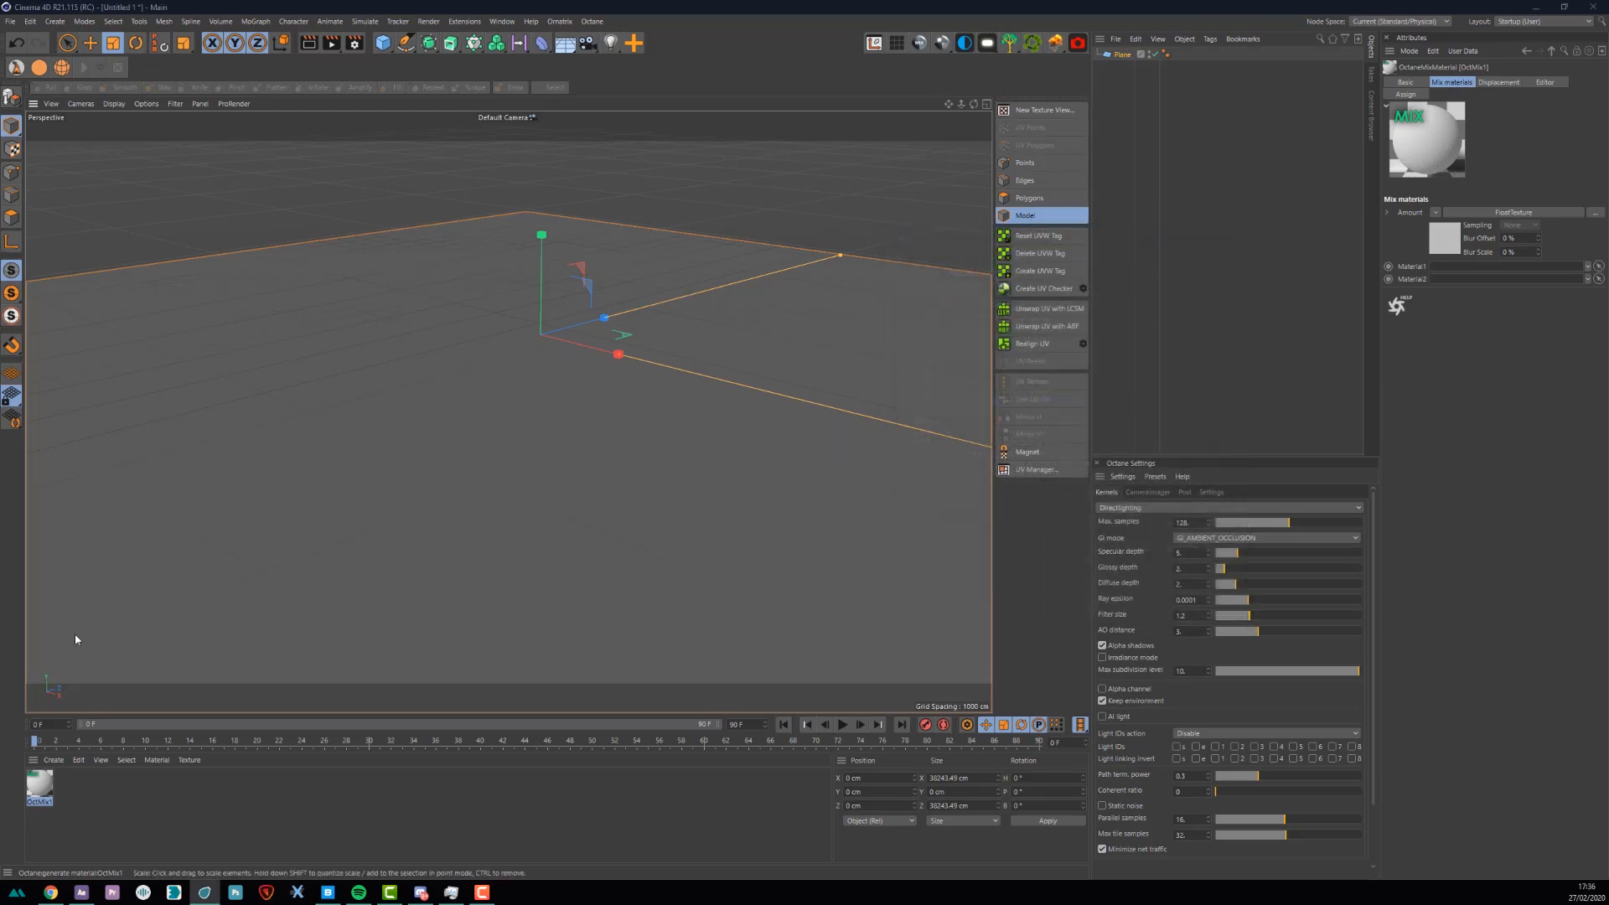
- Open the mix material for editing and add a displacement to it
{"action": "double_click", "coordinate": [37, 789]}
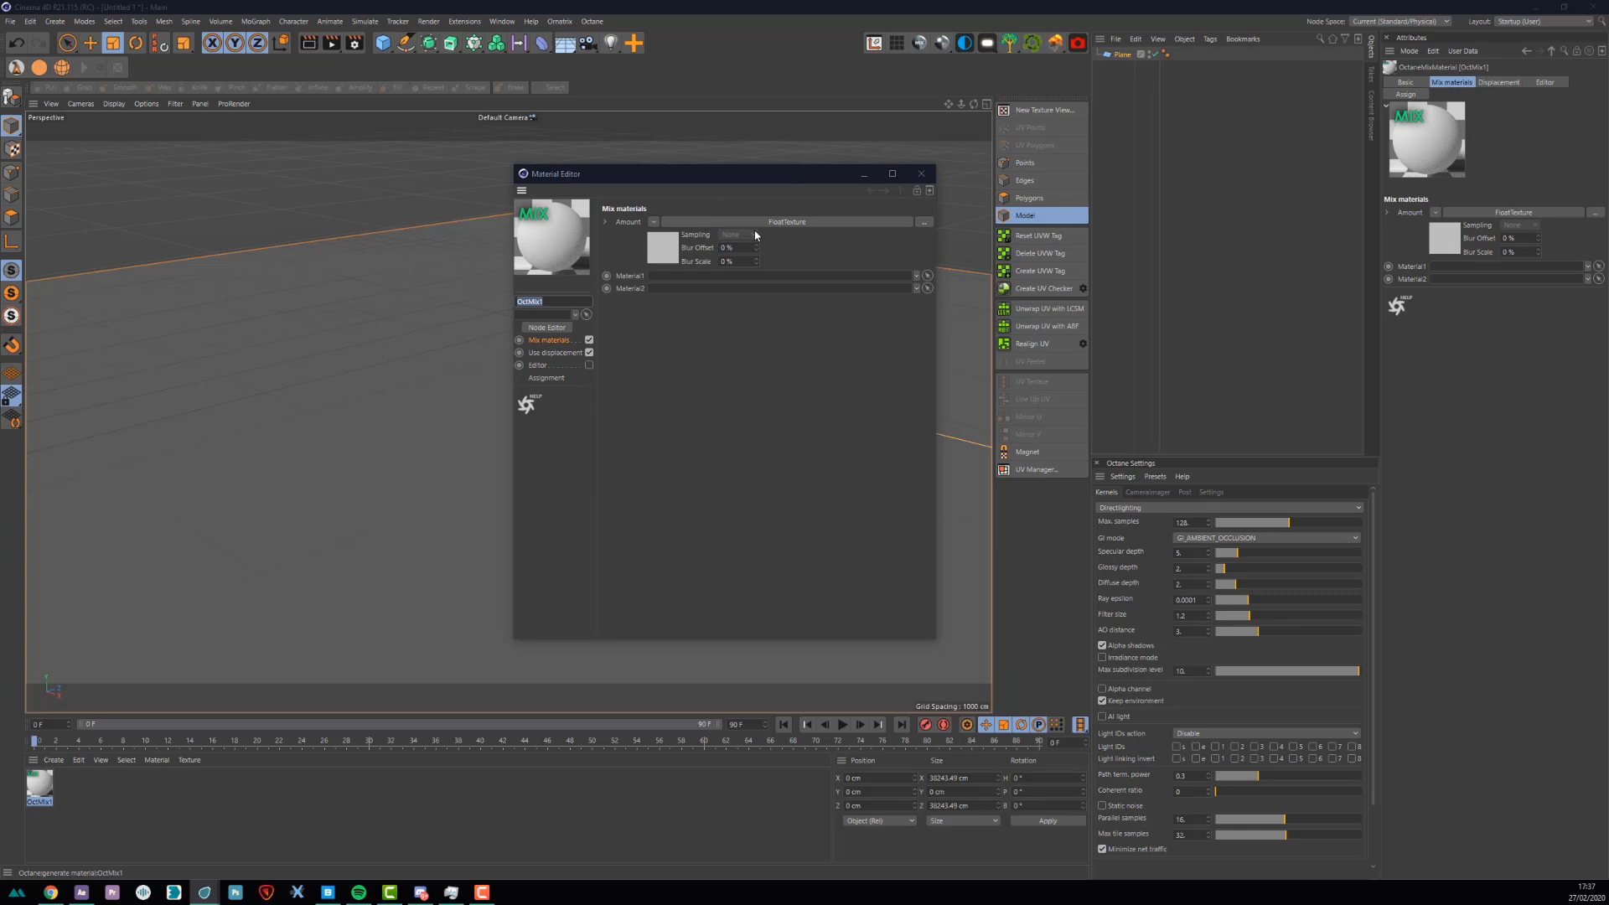
{"action": "left_click", "coordinate": [555, 353]}
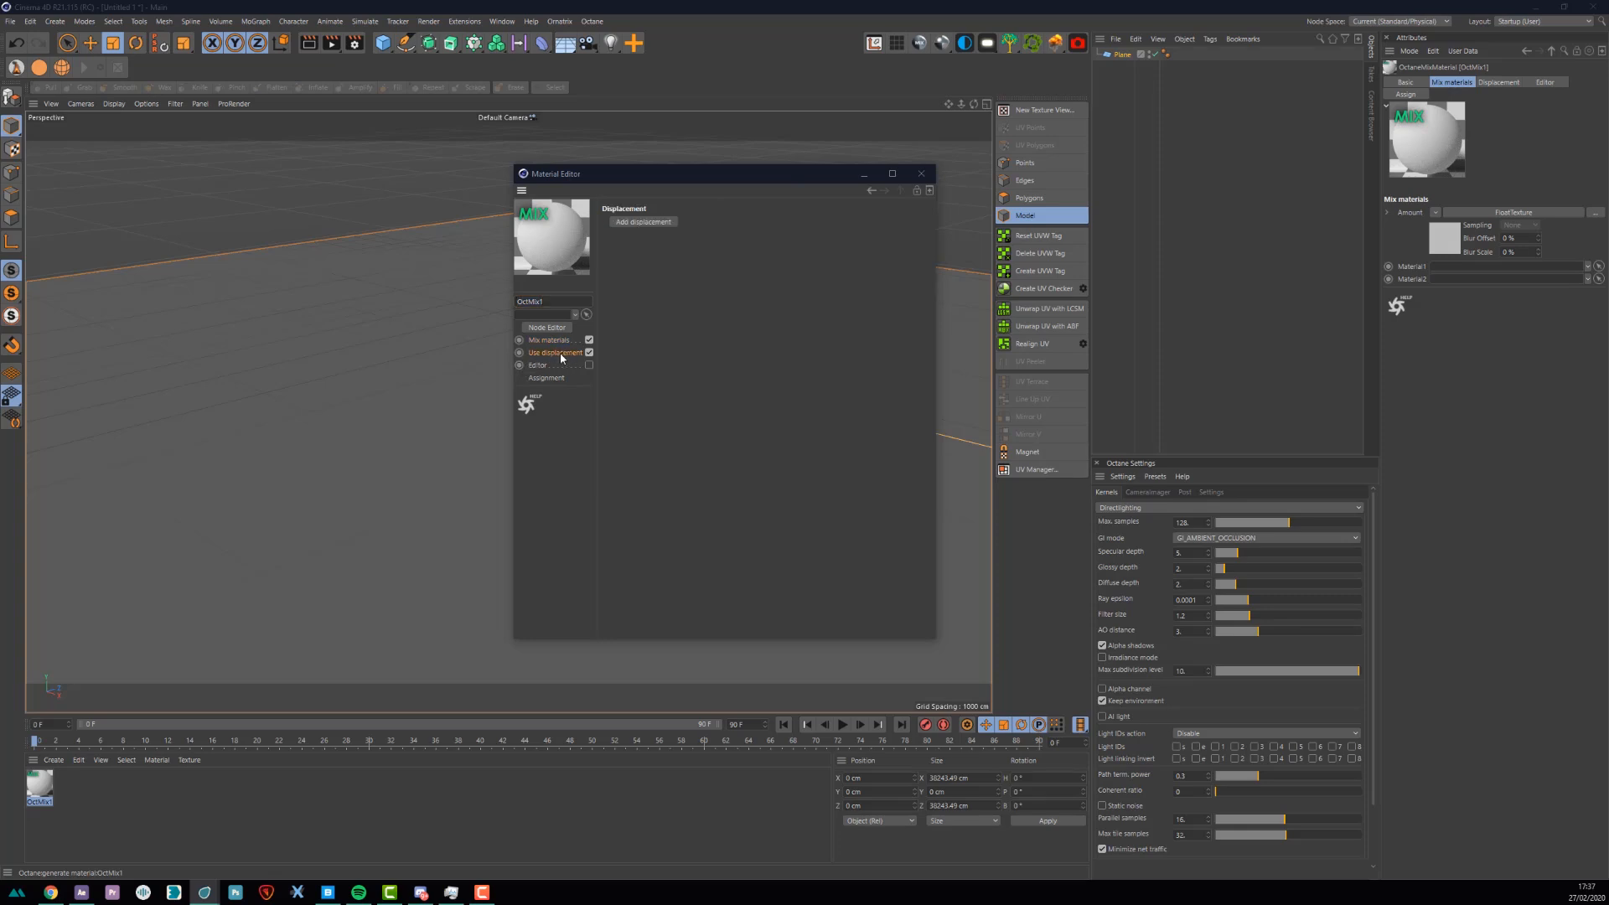
{"action": "left_click", "coordinate": [654, 223]}
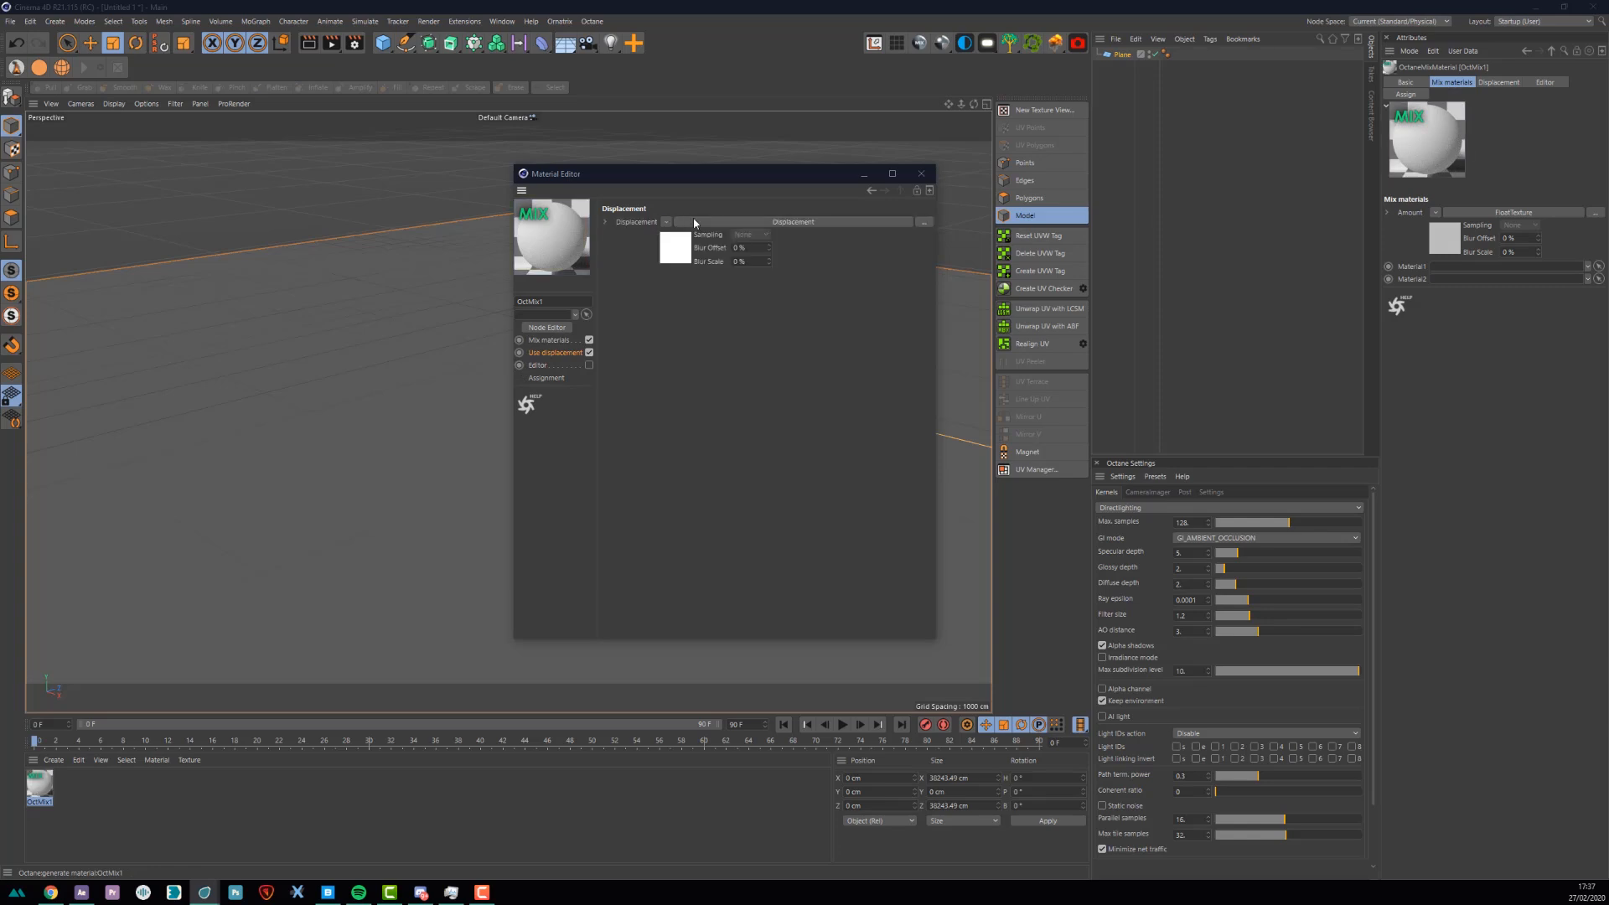
- Assign an Octane ImageTexture as the displacement texture and load Montagne.tif from the MAP TUTORIAL folder into it
{"action": "left_click", "coordinate": [669, 253]}
{"action": "mouse_move", "coordinate": [714, 488]}
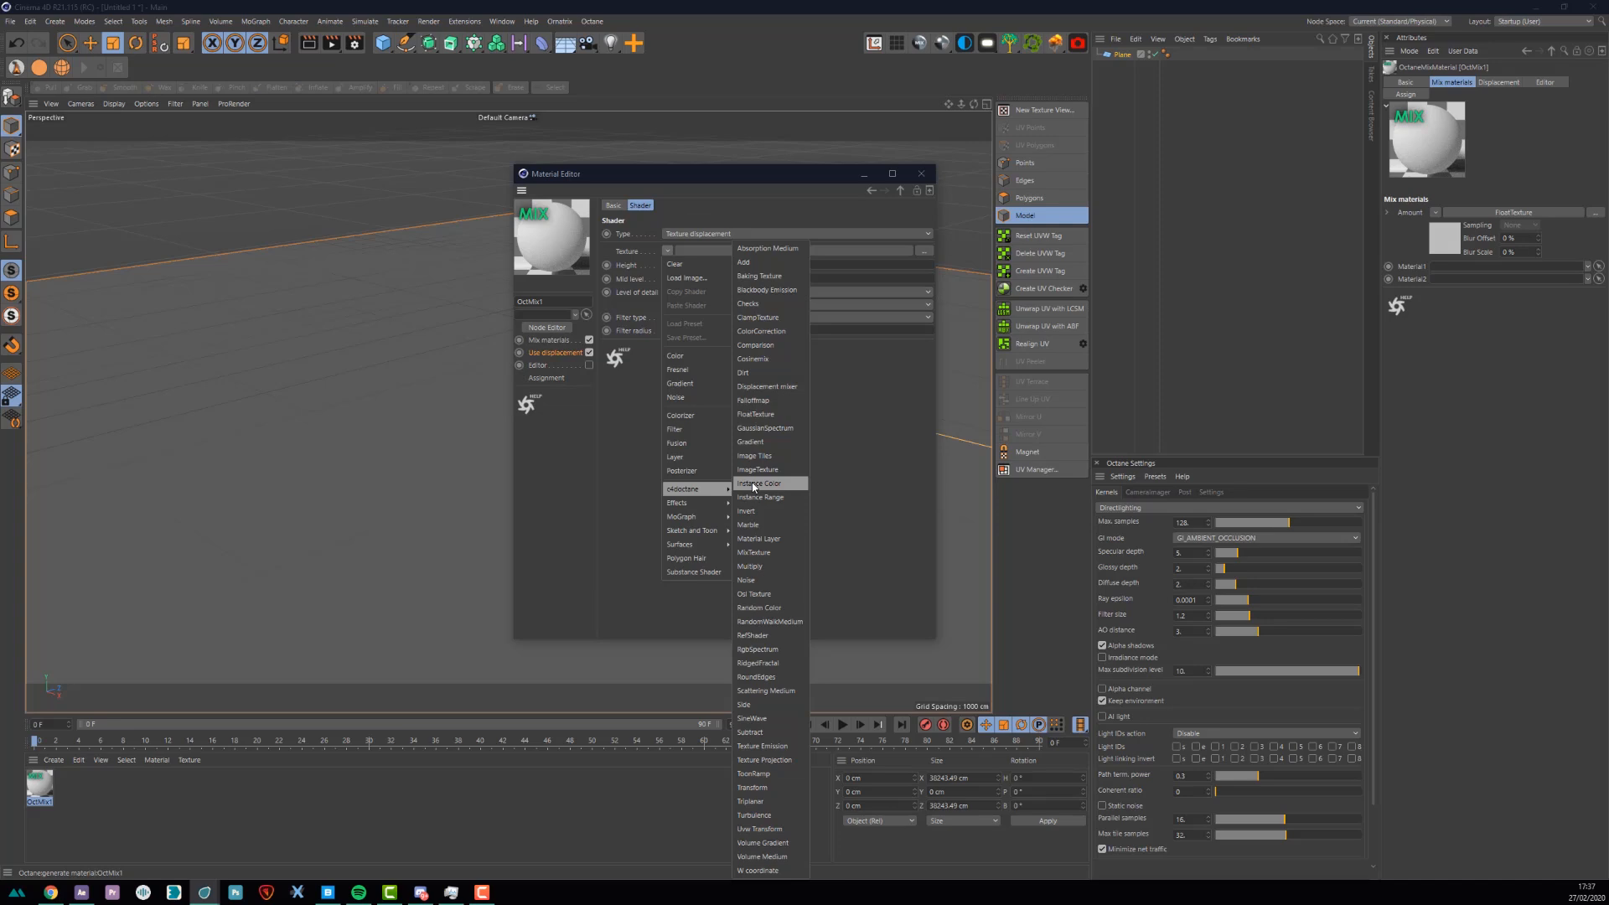
{"action": "left_click", "coordinate": [757, 469]}
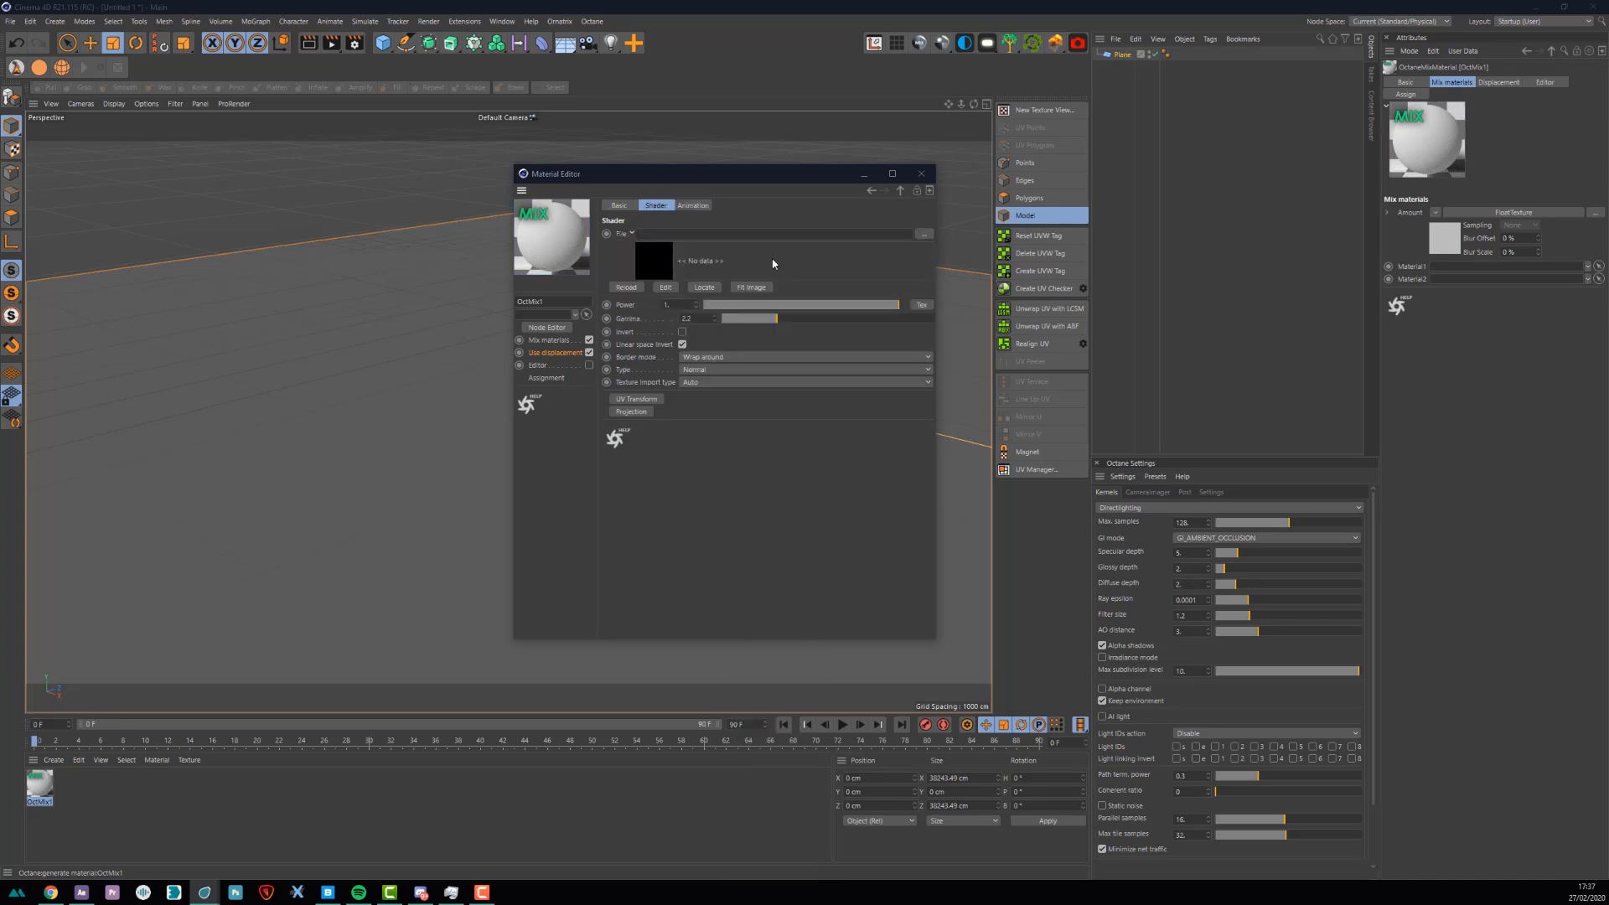
{"action": "left_click", "coordinate": [924, 234]}
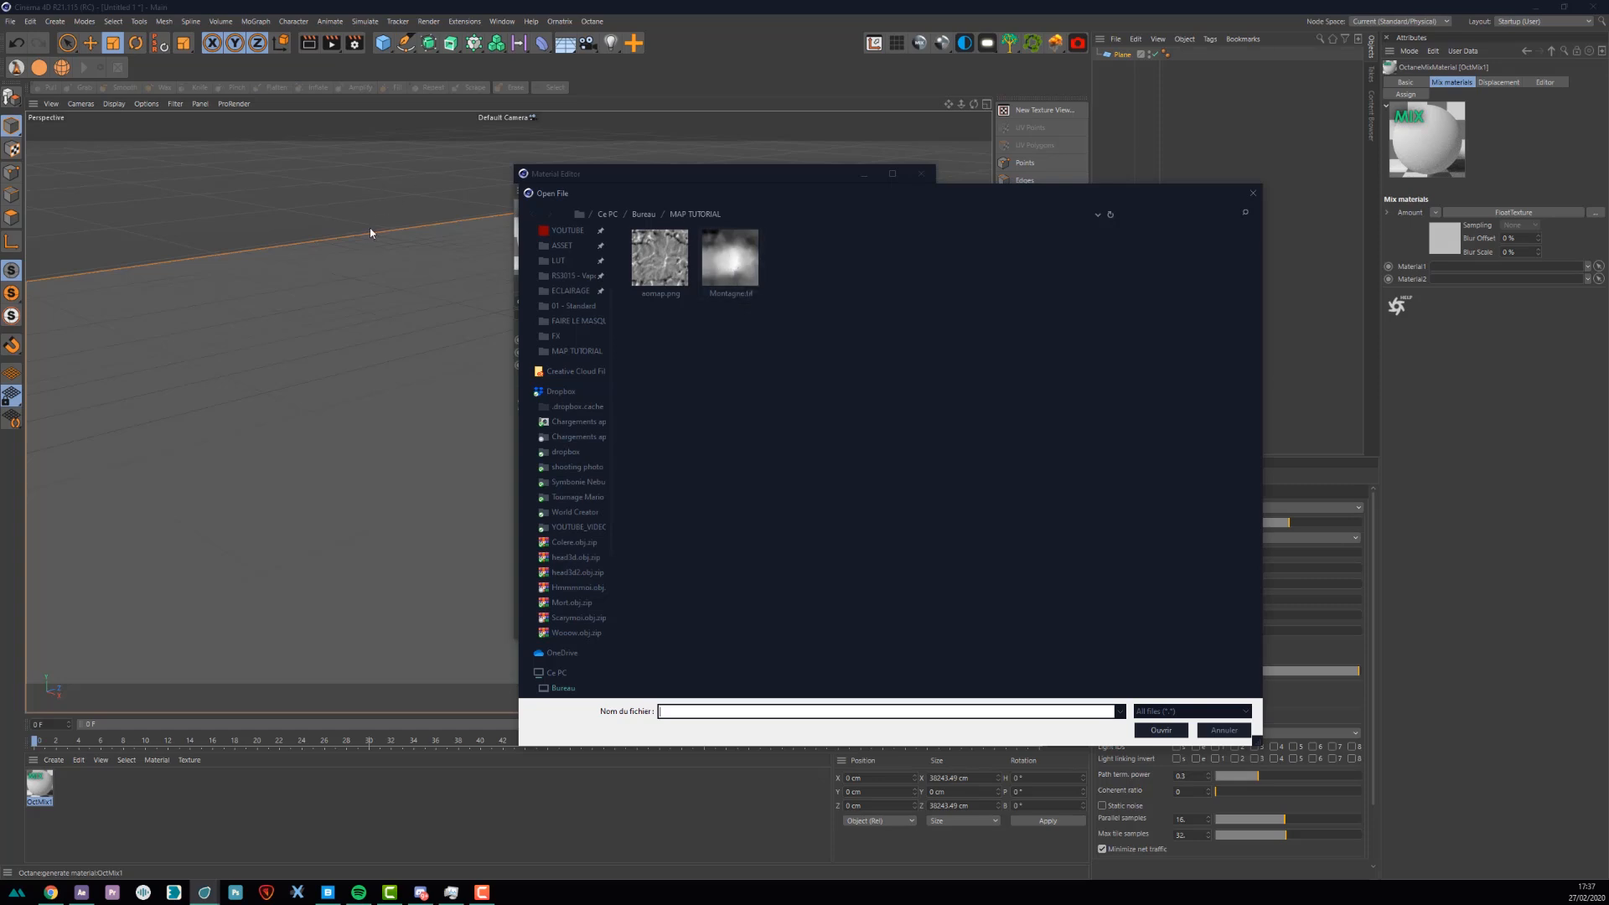
{"action": "double_click", "coordinate": [731, 258]}
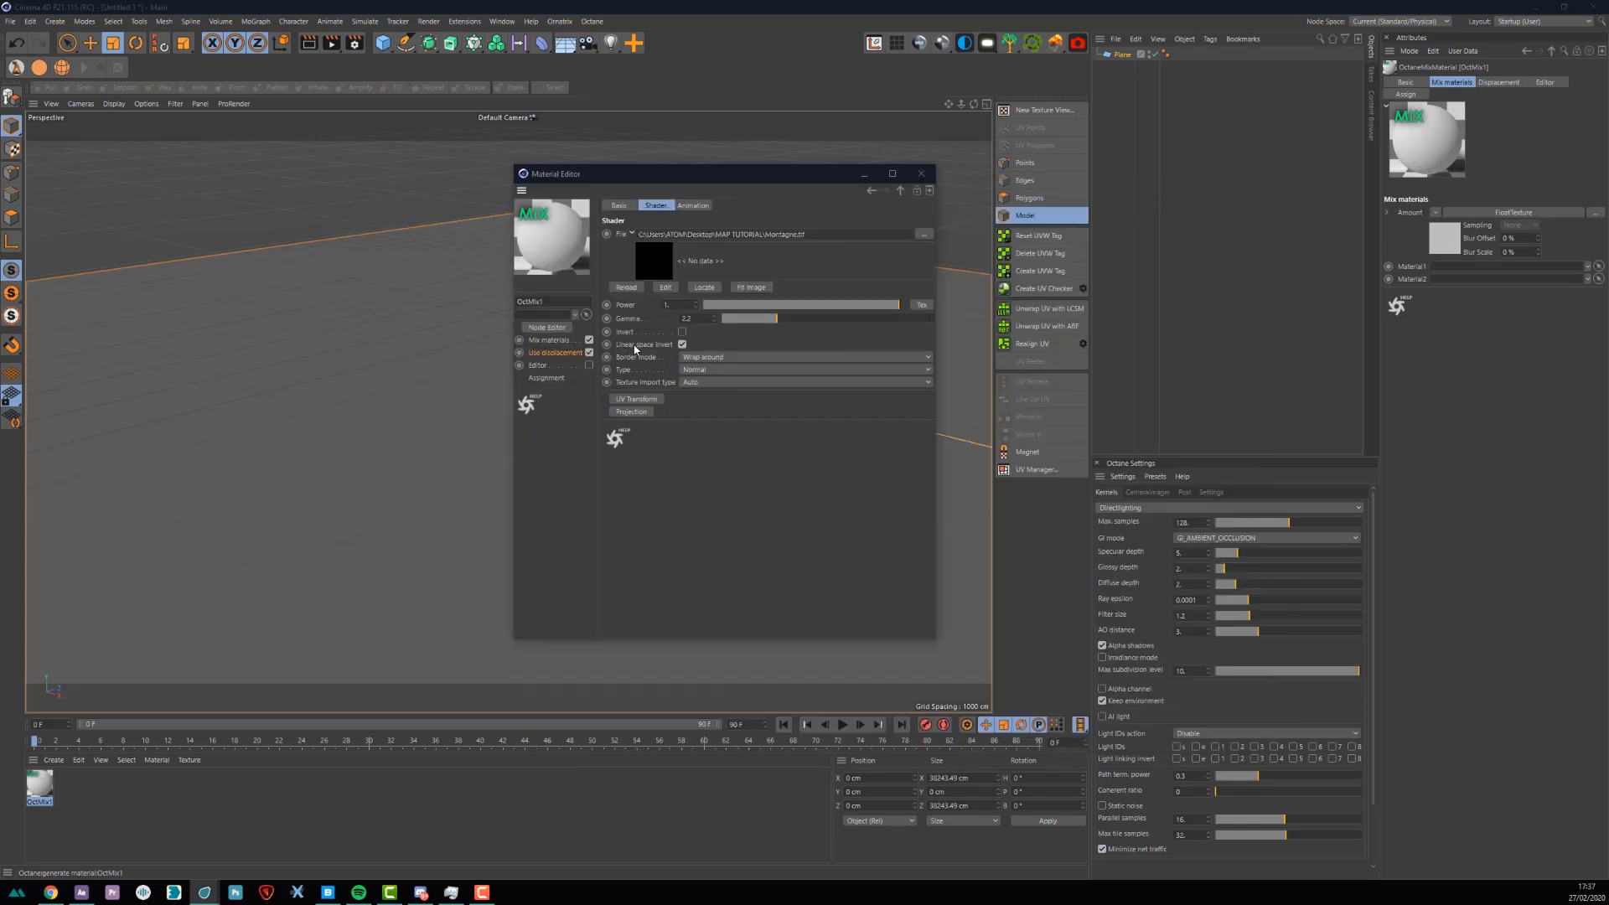
- Open the Octane Live Viewer, arrange it beside the Material Editor and start rendering the scene
{"action": "left_click_drag", "start_coordinate": [798, 181], "coordinate": [603, 194]}
{"action": "left_click", "coordinate": [566, 24]}
{"action": "mouse_move", "coordinate": [597, 24]}
{"action": "left_click", "coordinate": [615, 57]}
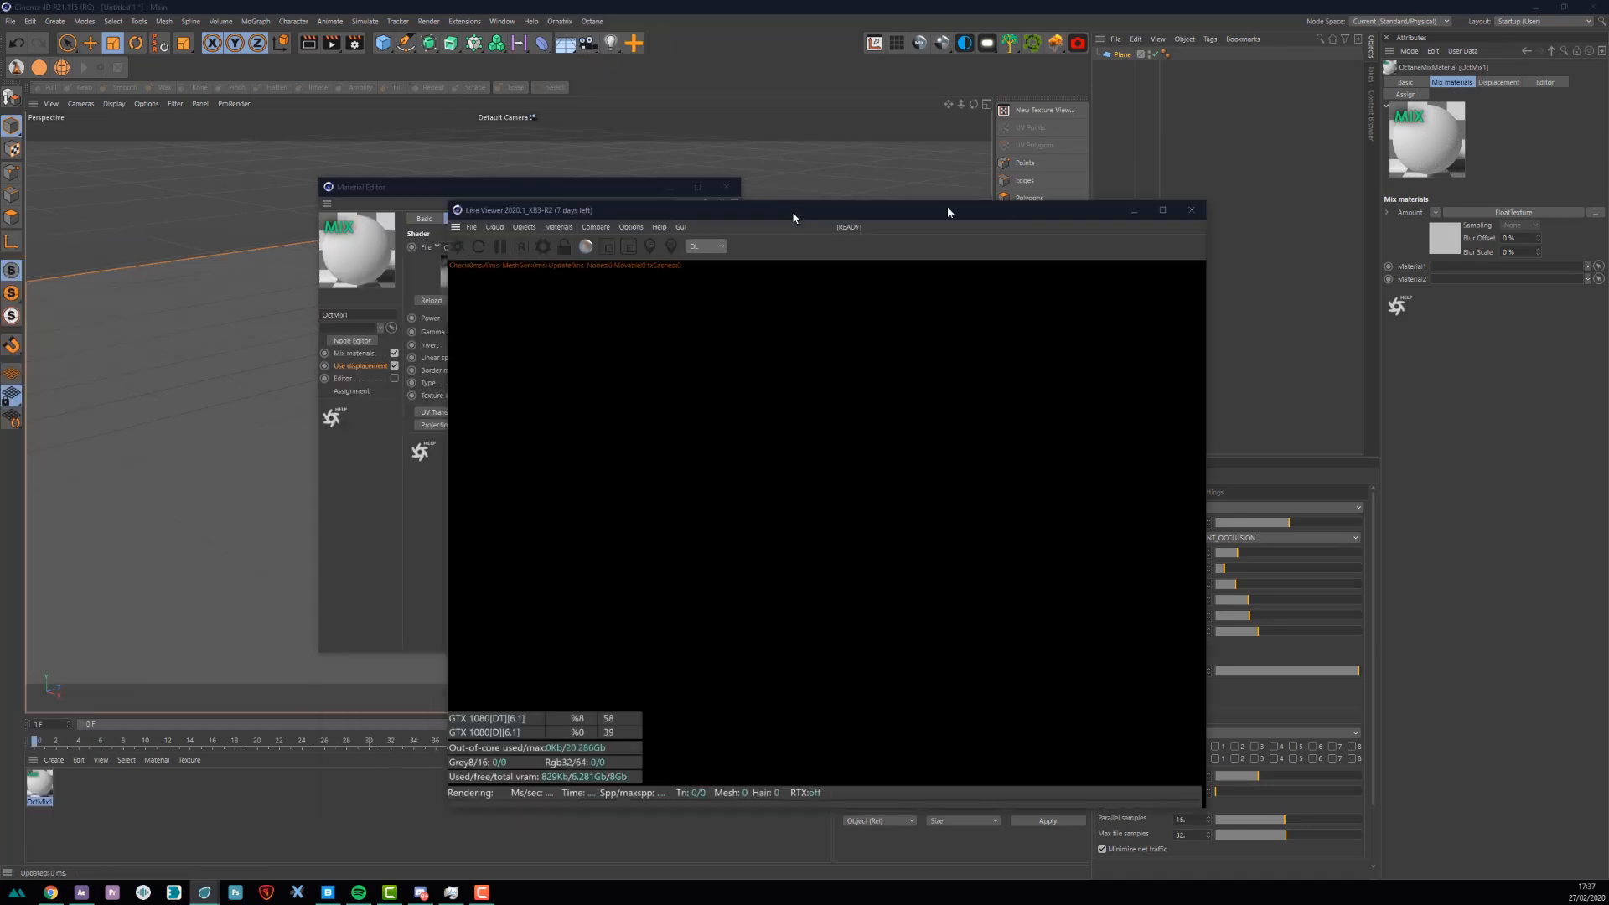
{"action": "left_click_drag", "start_coordinate": [794, 214], "coordinate": [1376, 163]}
{"action": "left_click_drag", "start_coordinate": [949, 368], "coordinate": [636, 132]}
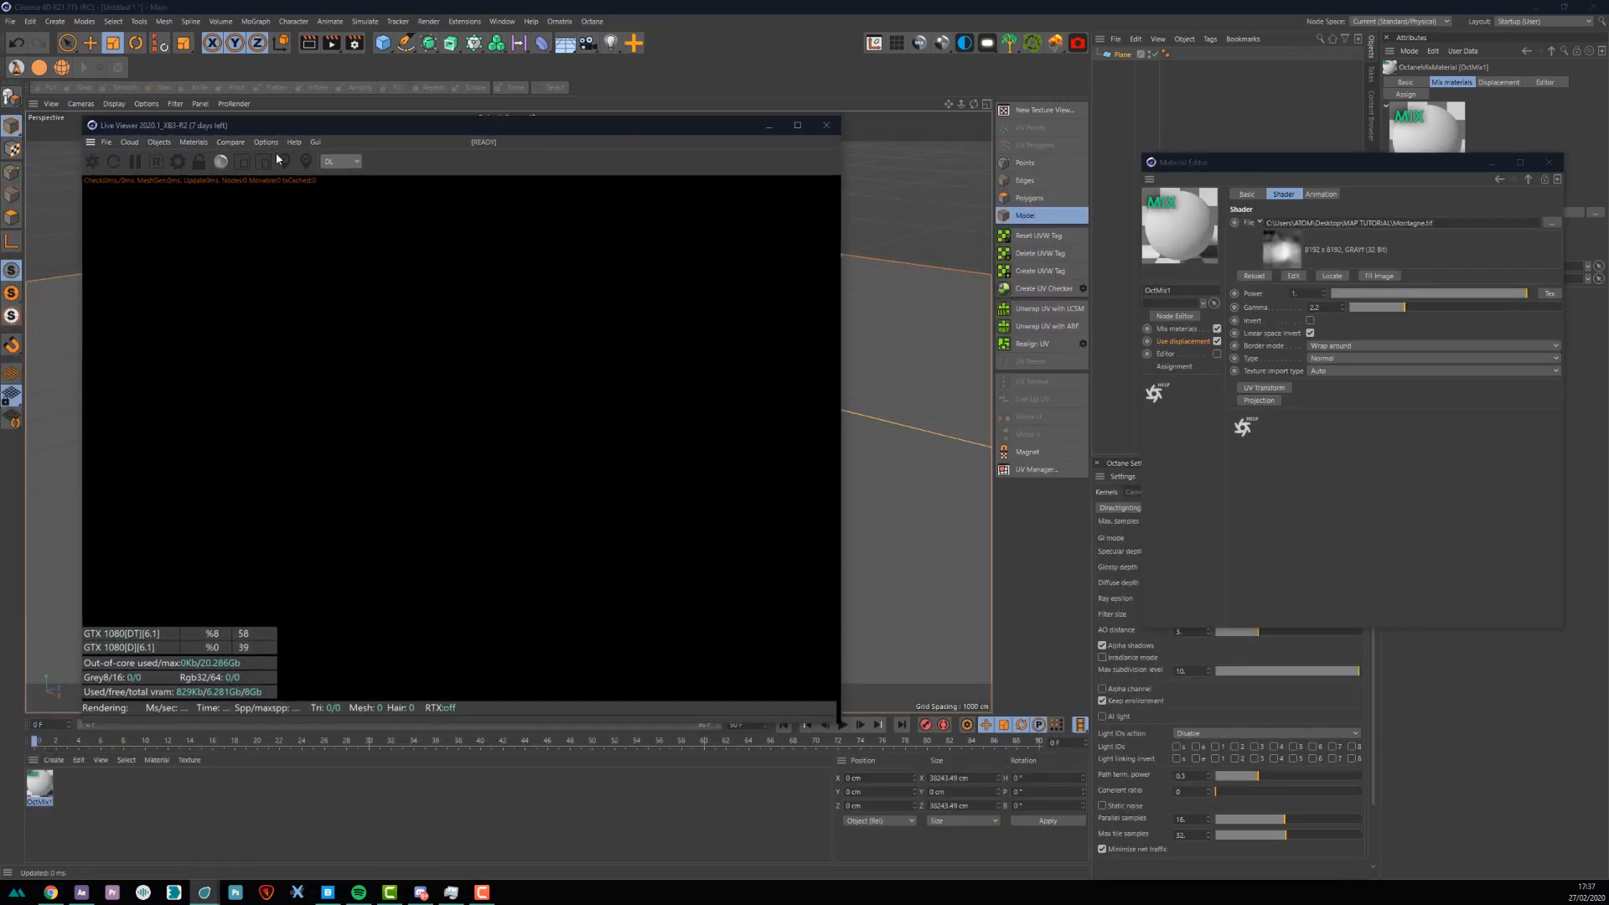
{"action": "left_click", "coordinate": [92, 163]}
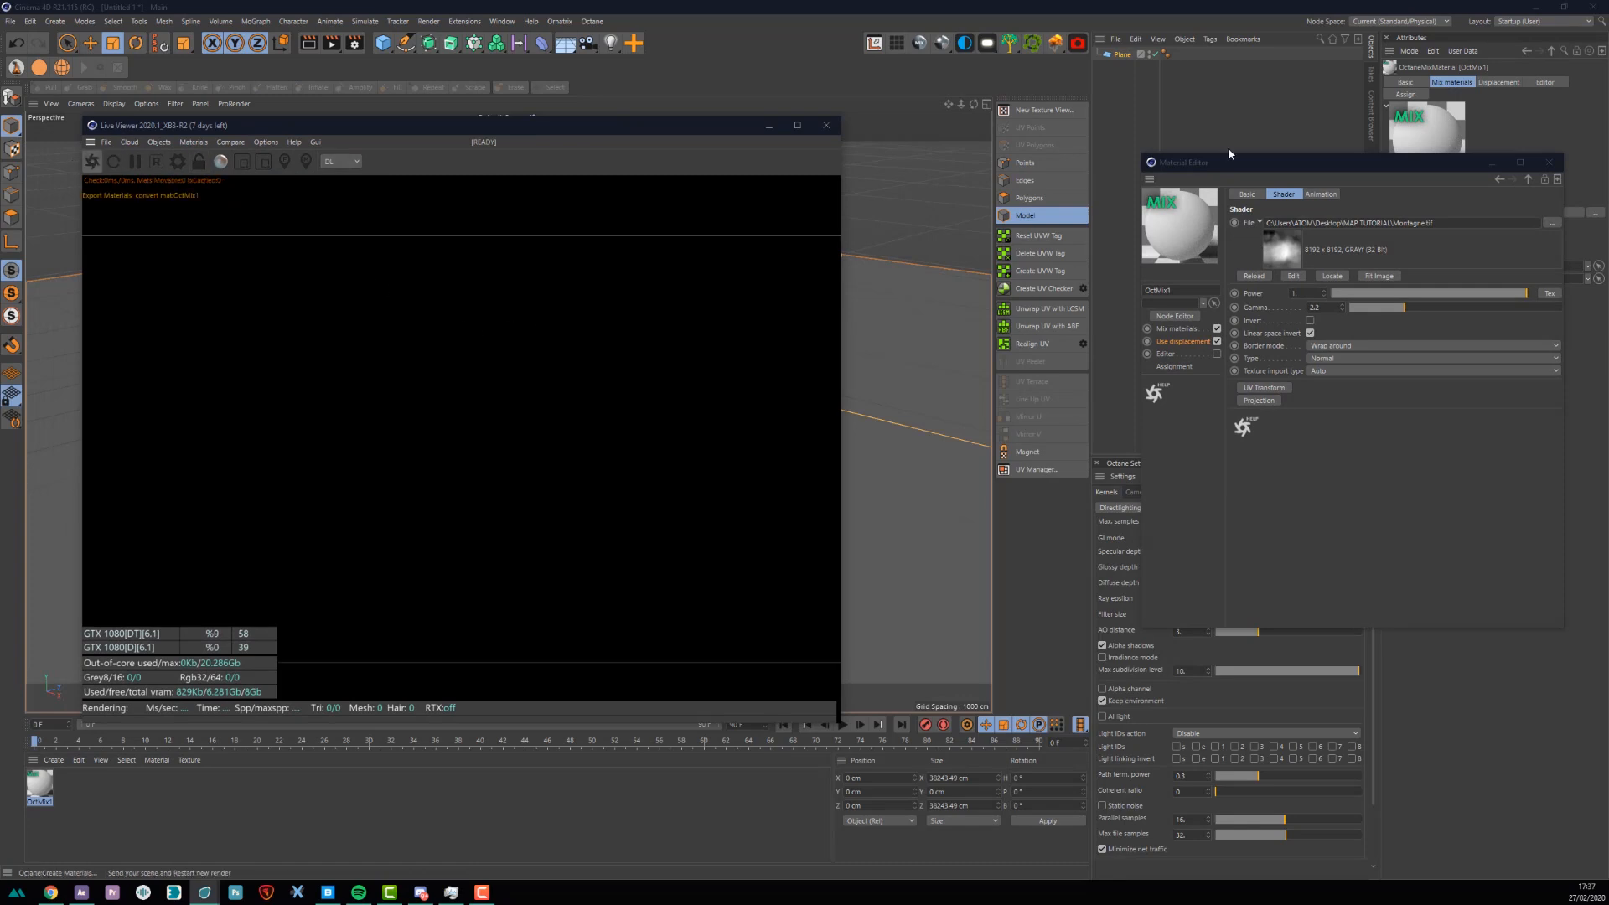
- Set the Octane kernel to Pathtracing and place the Material Editor clear of the live render
{"action": "left_click_drag", "start_coordinate": [1237, 157], "coordinate": [789, 182]}
{"action": "left_click_drag", "start_coordinate": [963, 190], "coordinate": [769, 164]}
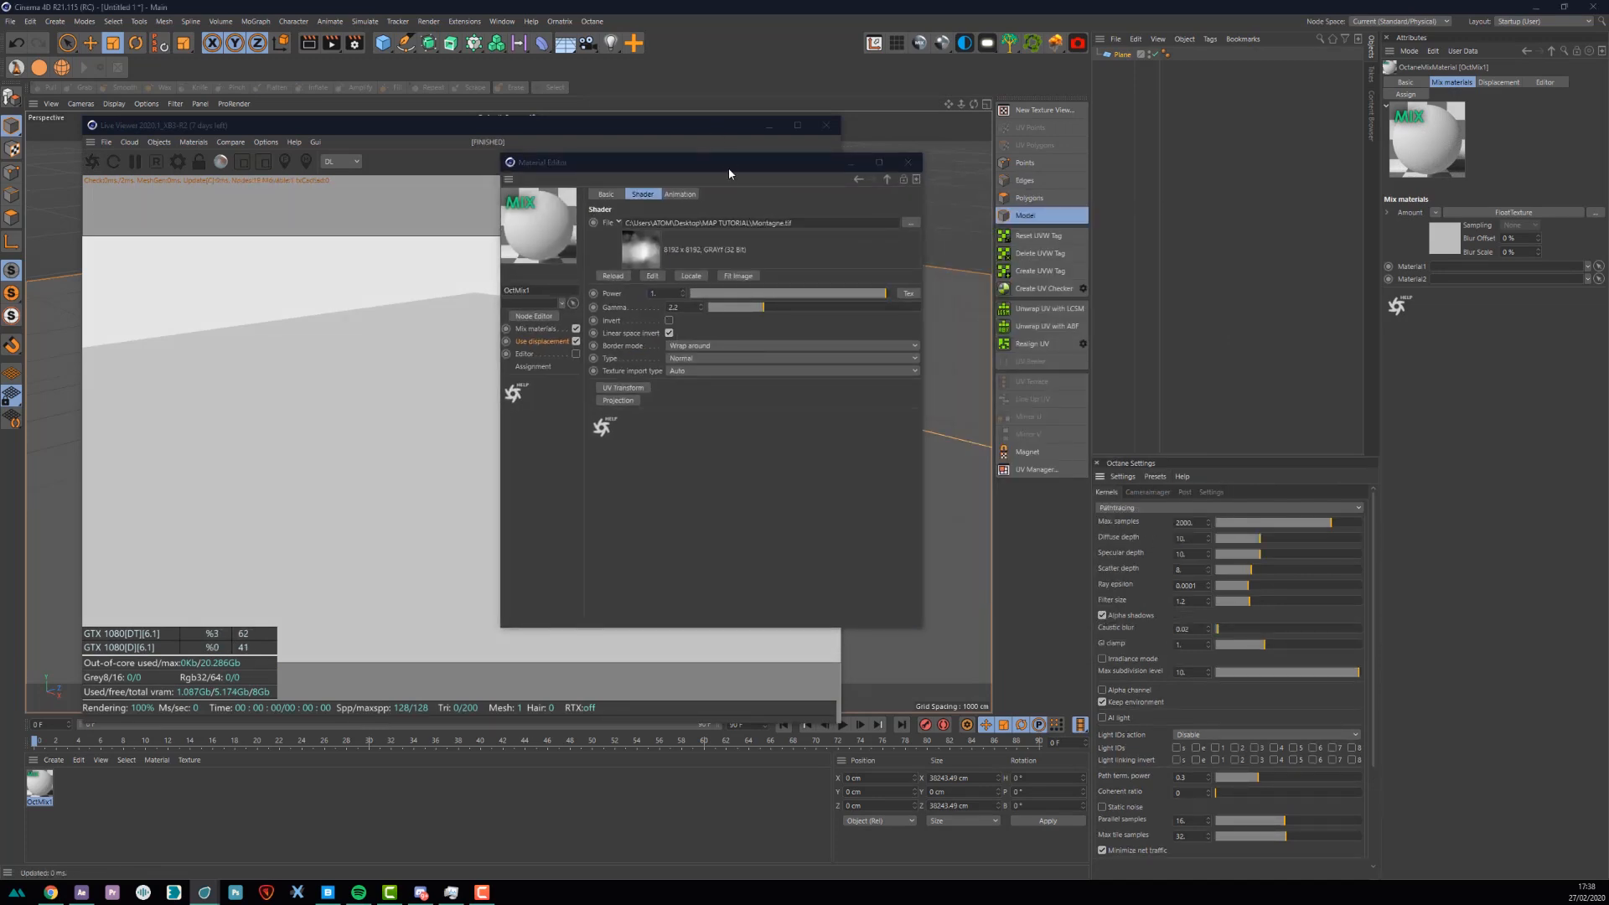
{"action": "left_click_drag", "start_coordinate": [806, 171], "coordinate": [1286, 263]}
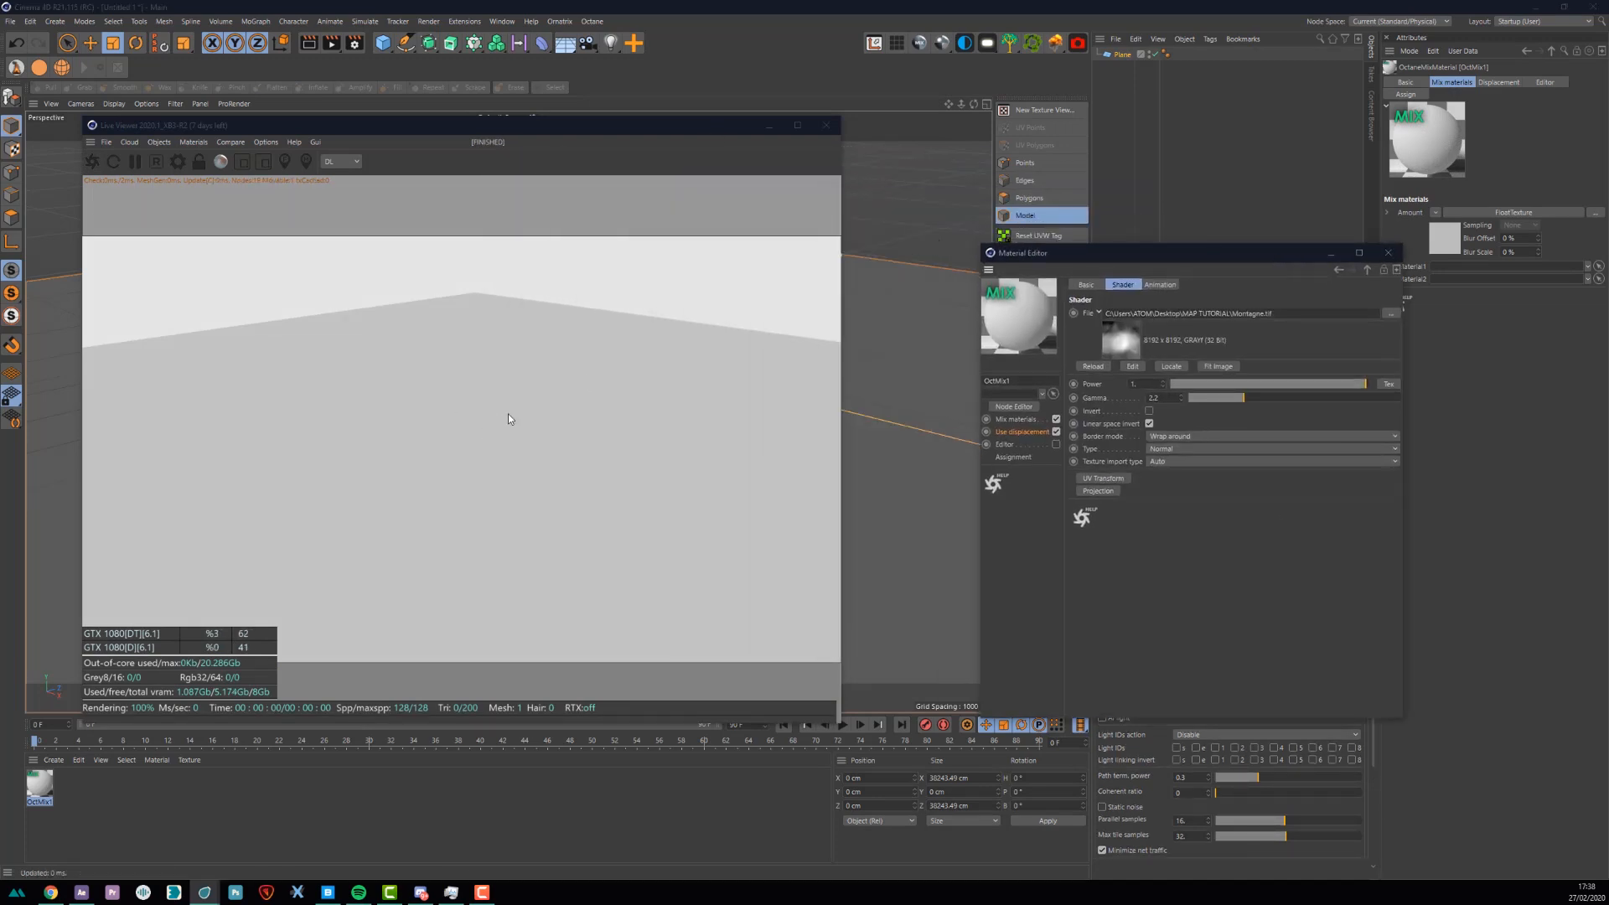
- Add an Octane Daylight and rotate it to about -43° heading and -113° bank, checking the live render
{"action": "left_click_drag", "start_coordinate": [989, 49], "coordinate": [1049, 67]}
{"action": "left_click_drag", "start_coordinate": [665, 128], "coordinate": [1325, 379]}
{"action": "key", "text": "r"}
{"action": "left_click_drag", "start_coordinate": [670, 341], "coordinate": [537, 246]}
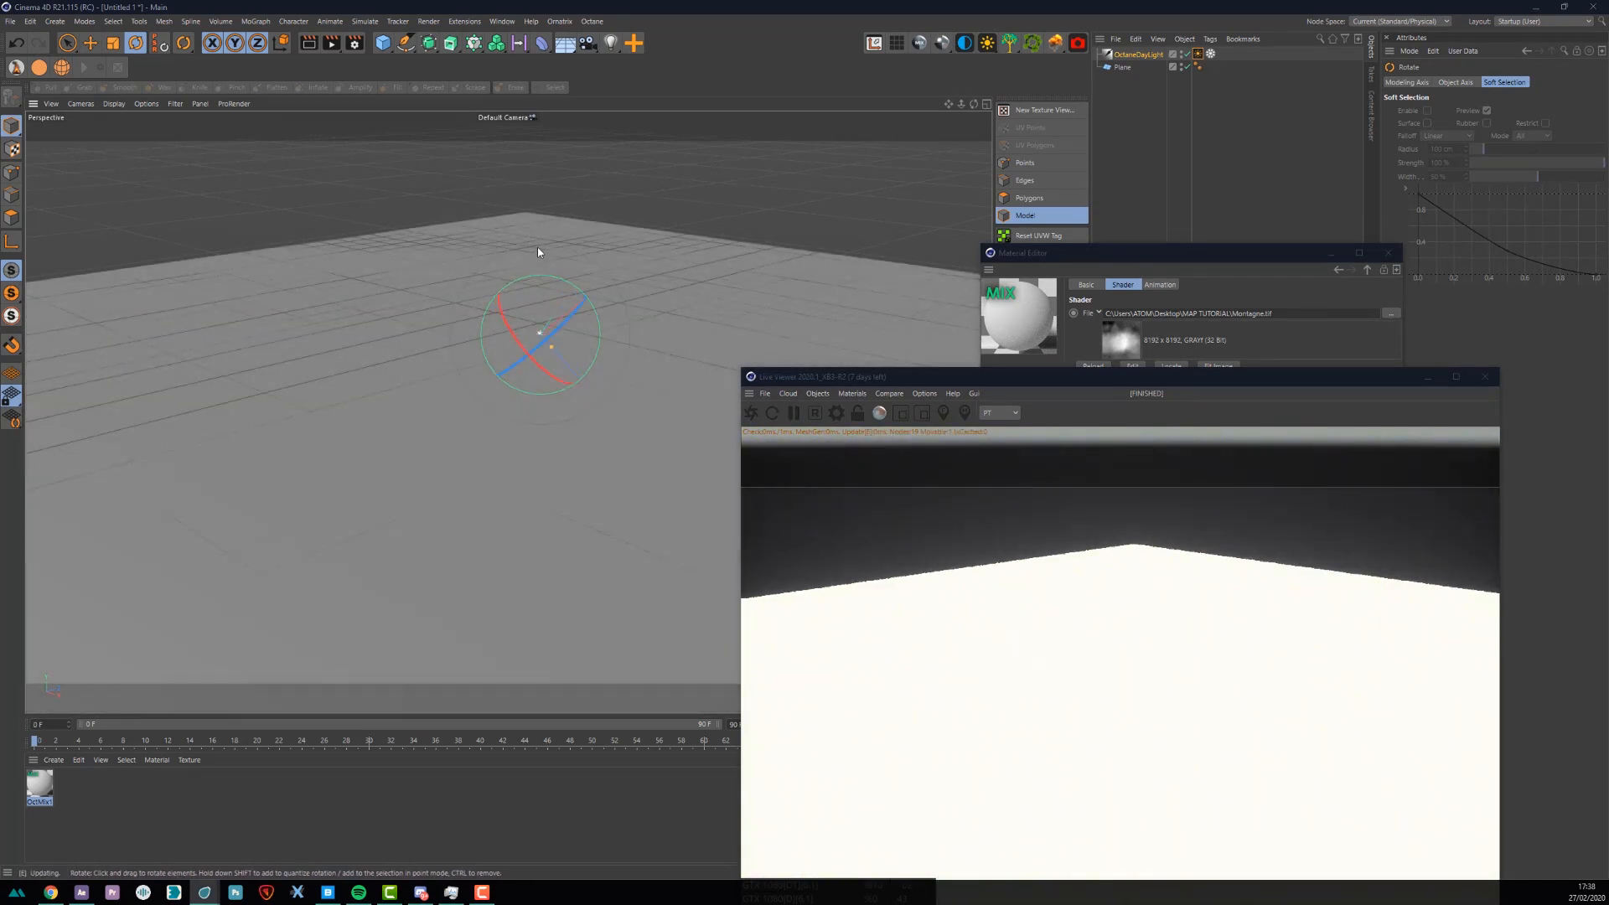
{"action": "key", "text": "e"}
{"action": "left_click_drag", "start_coordinate": [857, 386], "coordinate": [164, 109]}
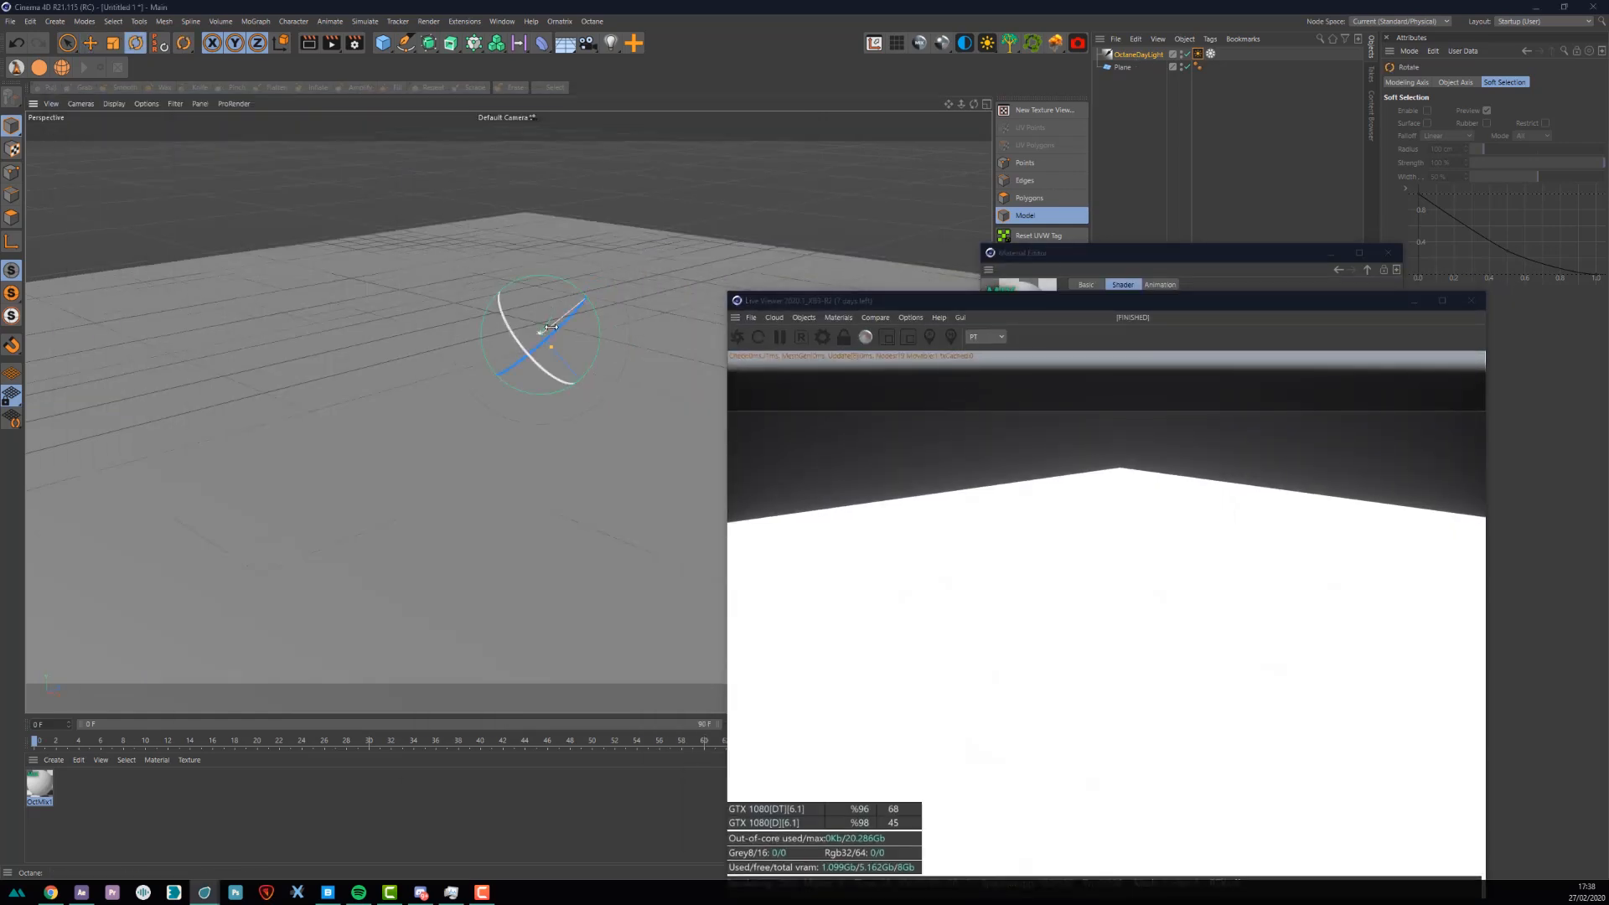
{"action": "mouse_move", "coordinate": [535, 315]}
{"action": "left_mouse_down"}
{"action": "mouse_move", "coordinate": [497, 291]}
{"action": "mouse_move", "coordinate": [449, 298]}
{"action": "mouse_move", "coordinate": [614, 334]}
{"action": "mouse_move", "coordinate": [631, 316]}
{"action": "mouse_move", "coordinate": [551, 288]}
{"action": "left_mouse_up"}
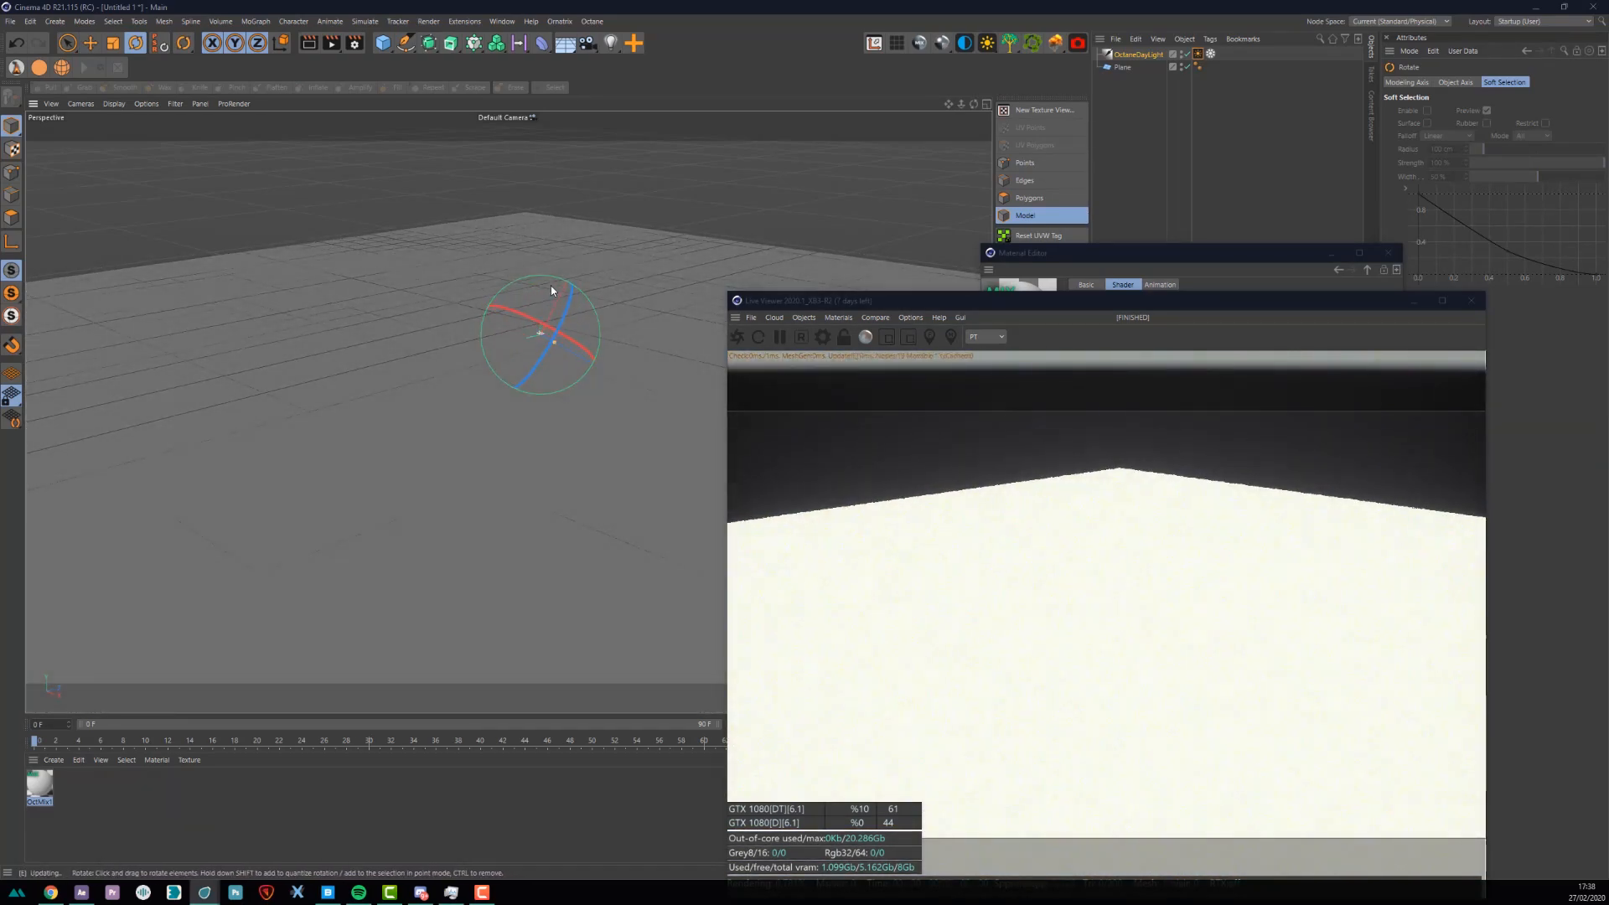
{"action": "left_click_drag", "start_coordinate": [831, 305], "coordinate": [224, 69]}
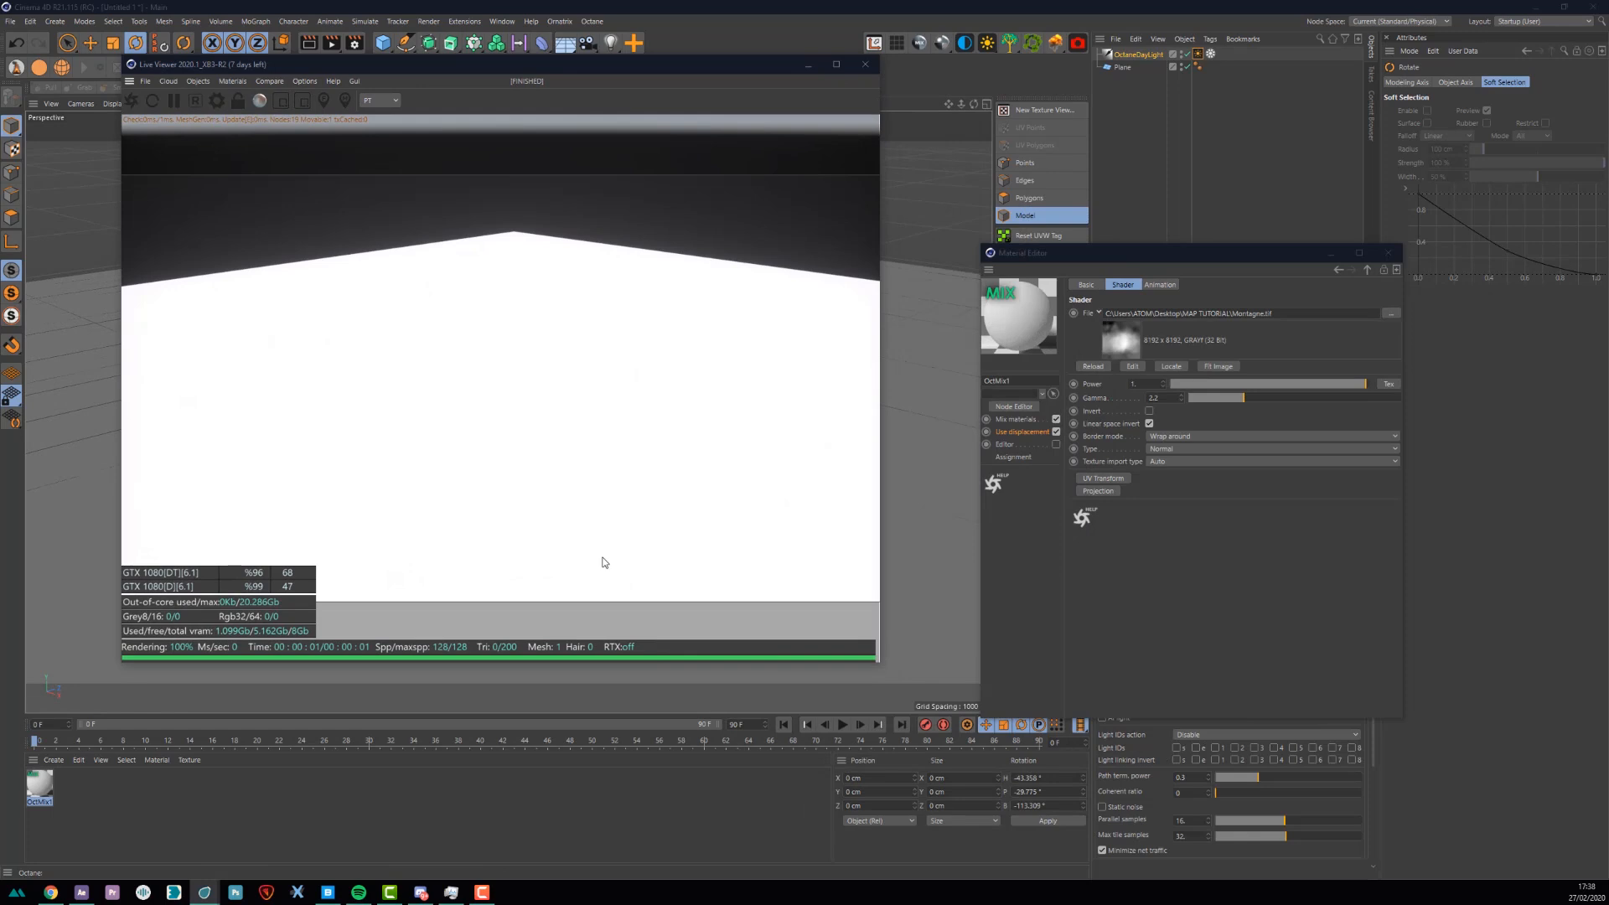
- Set the texture displacement height to 8500 cm and apply the mix material to the plane
{"action": "left_click_drag", "start_coordinate": [1225, 253], "coordinate": [1056, 206]}
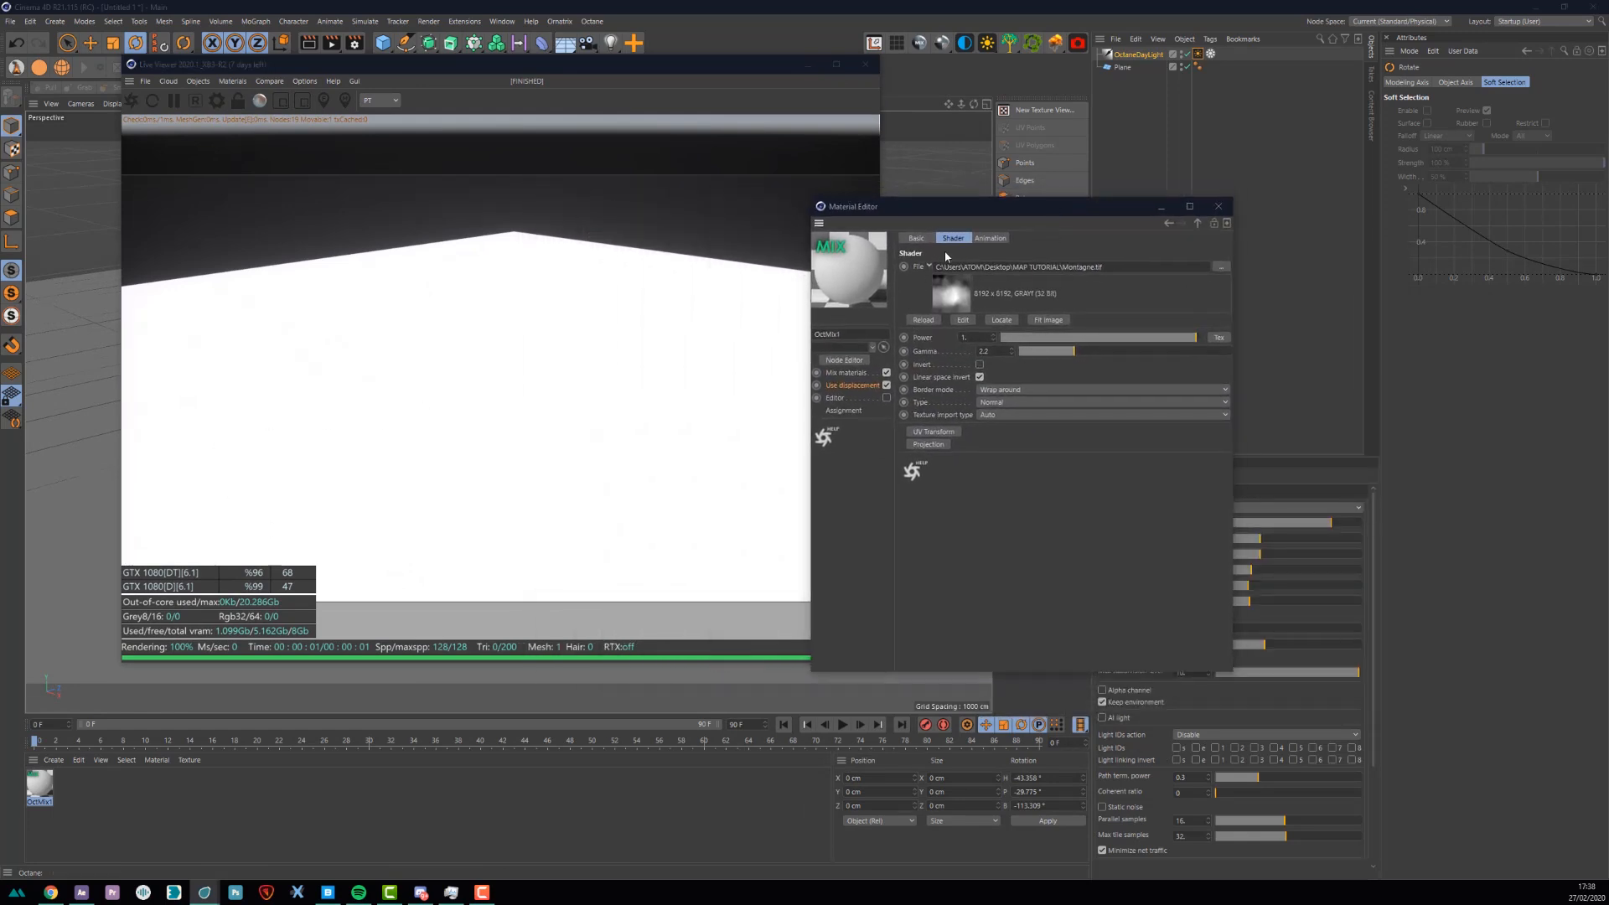
{"action": "left_click", "coordinate": [1197, 225]}
{"action": "left_click_drag", "start_coordinate": [1040, 341], "coordinate": [1247, 348]}
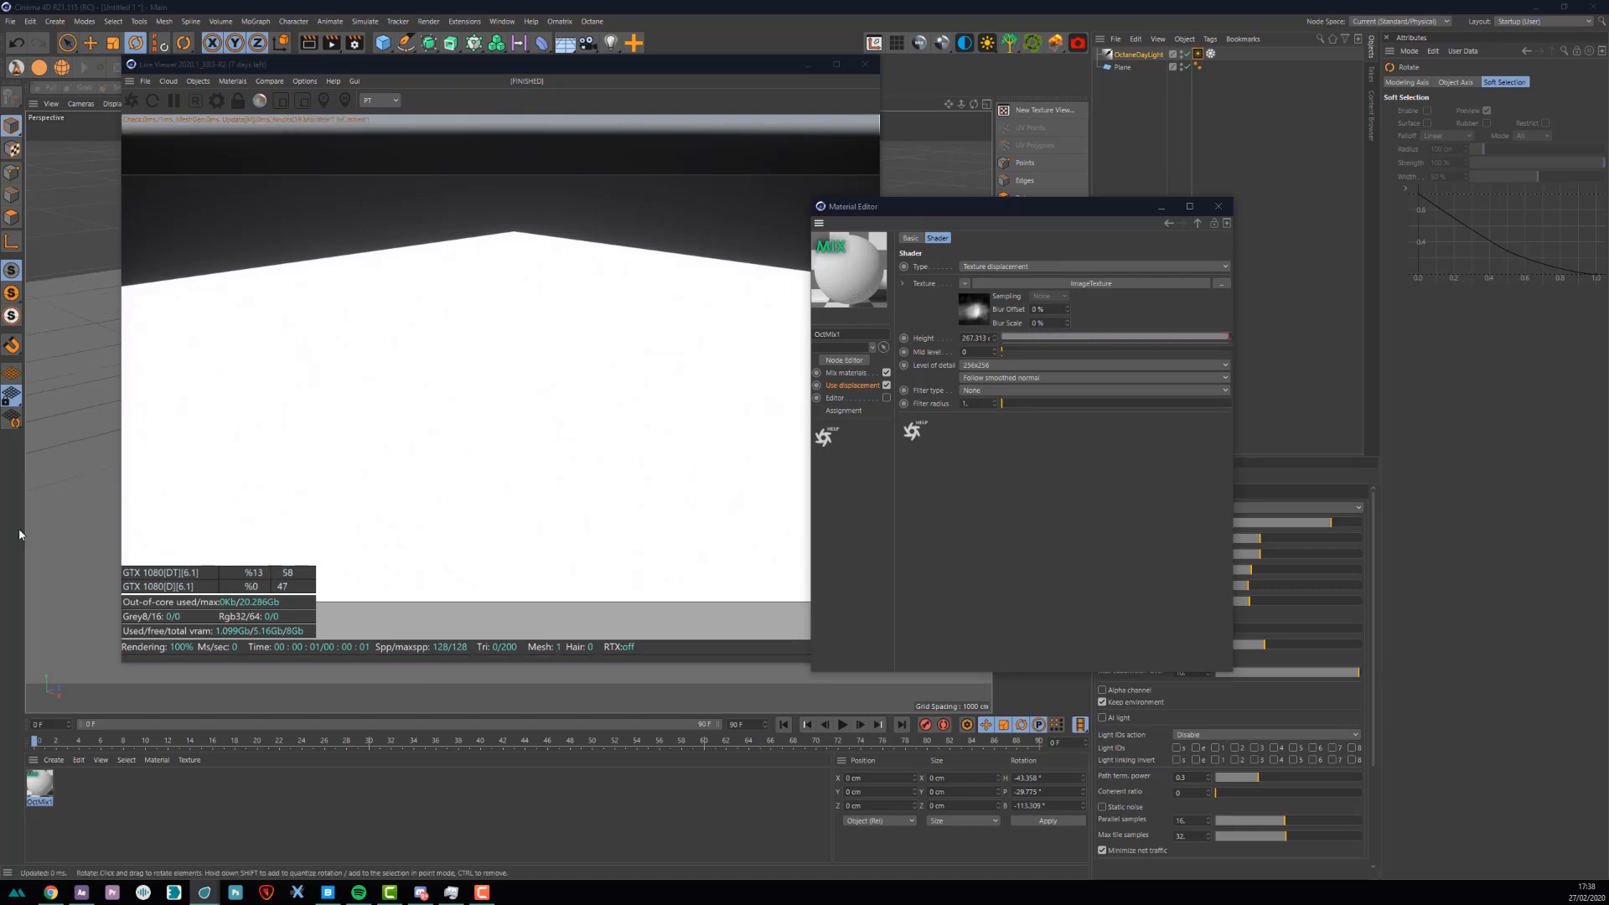
{"action": "double_click", "coordinate": [983, 339]}
{"action": "type", "text": "8500"}
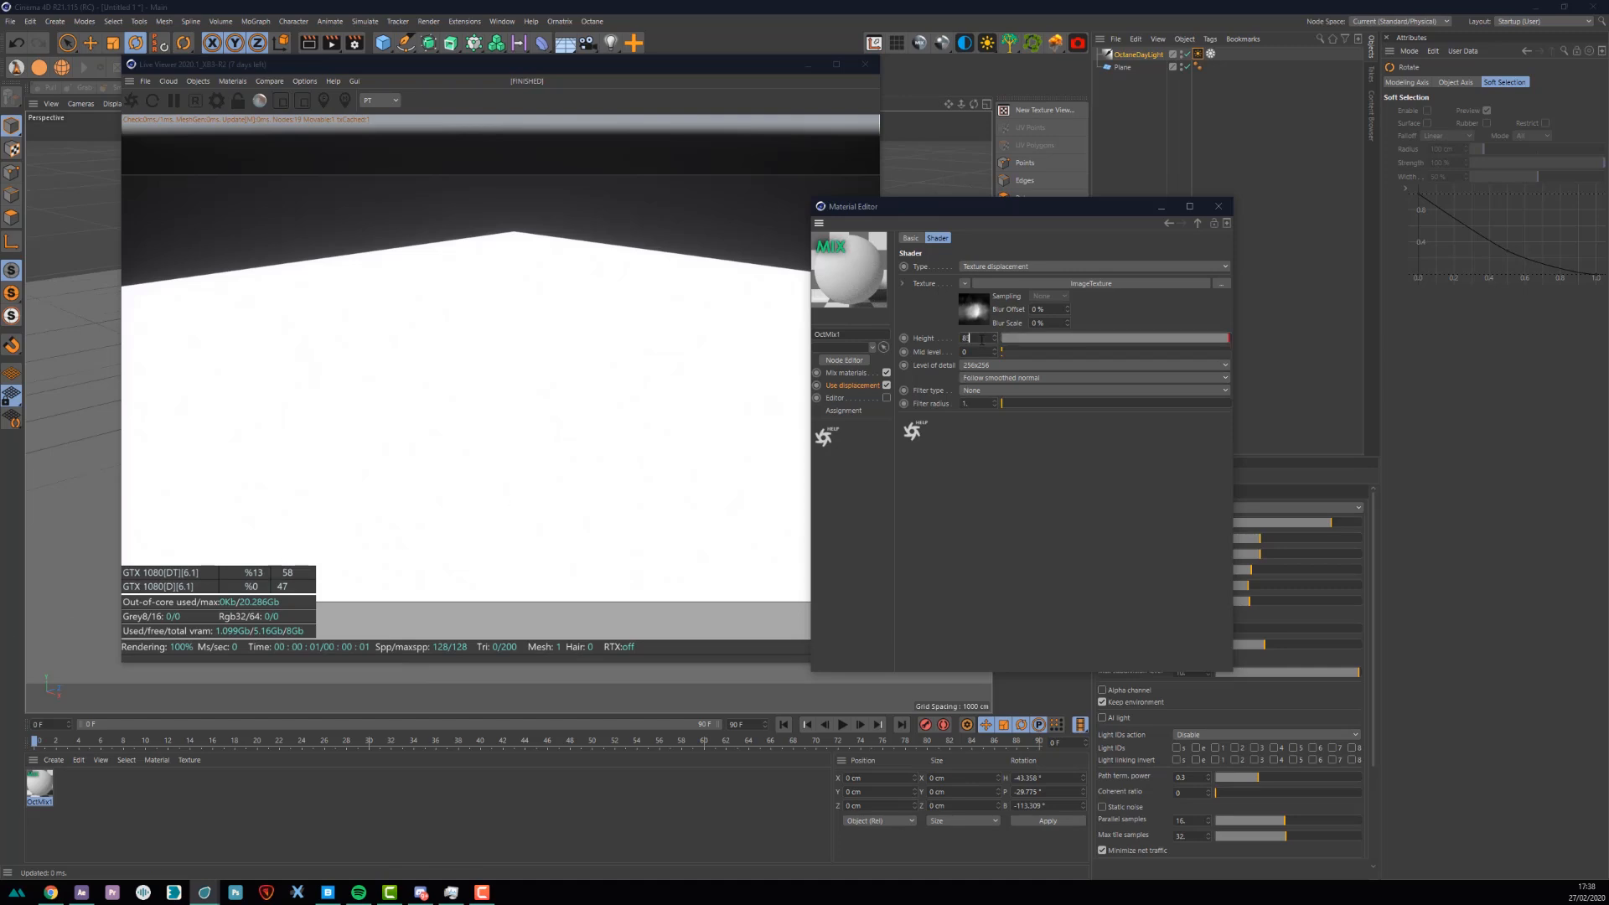
{"action": "left_click", "coordinate": [977, 351]}
{"action": "left_click_drag", "start_coordinate": [39, 780], "coordinate": [1123, 67]}
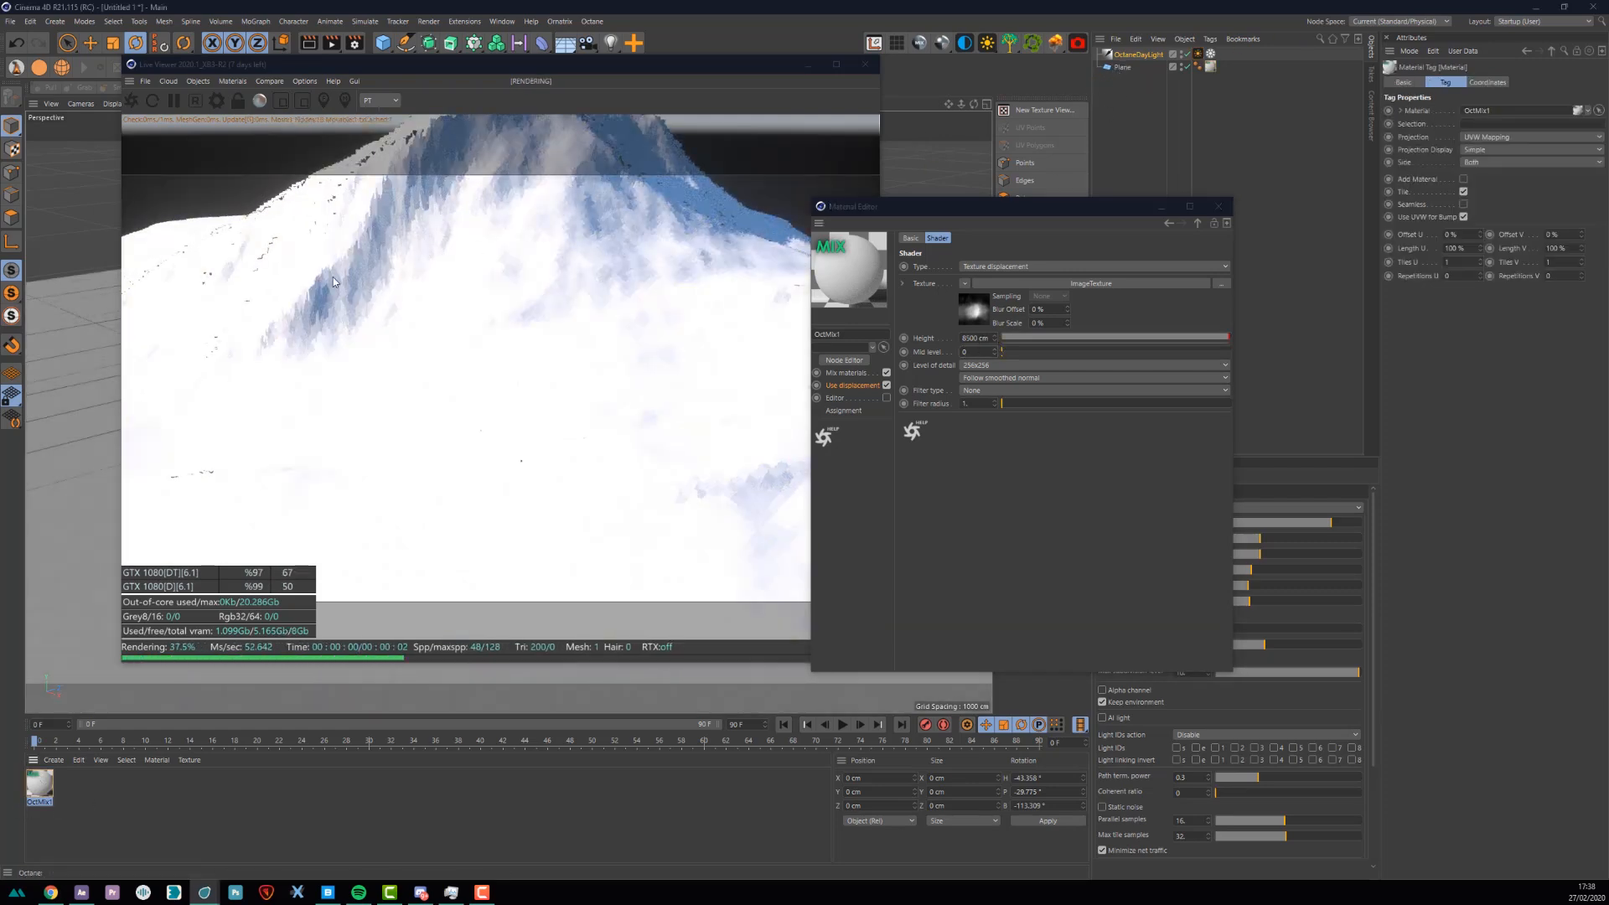
- Frame the whole mountain in the live render and set the displacement's level of detail to 8192x8192
{"action": "middle_click_drag", "start_coordinate": [102, 349], "coordinate": [102, 446], "text": "alt"}
{"action": "right_click_drag", "start_coordinate": [96, 426], "coordinate": [54, 449], "text": "alt"}
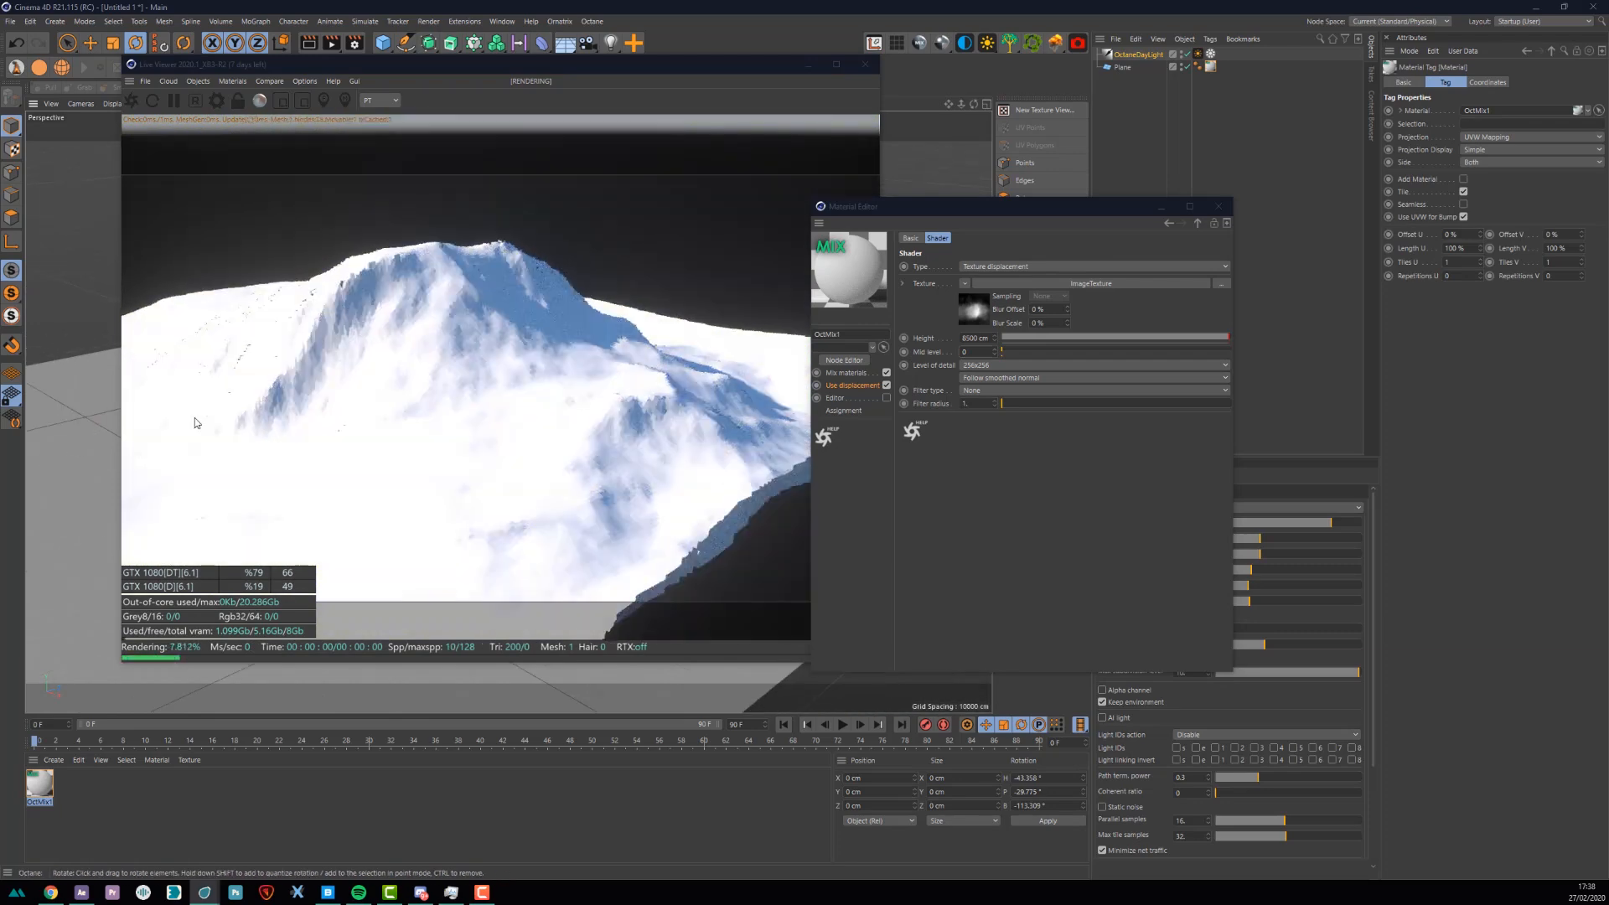
{"action": "left_click_drag", "start_coordinate": [83, 440], "coordinate": [212, 487], "text": "alt"}
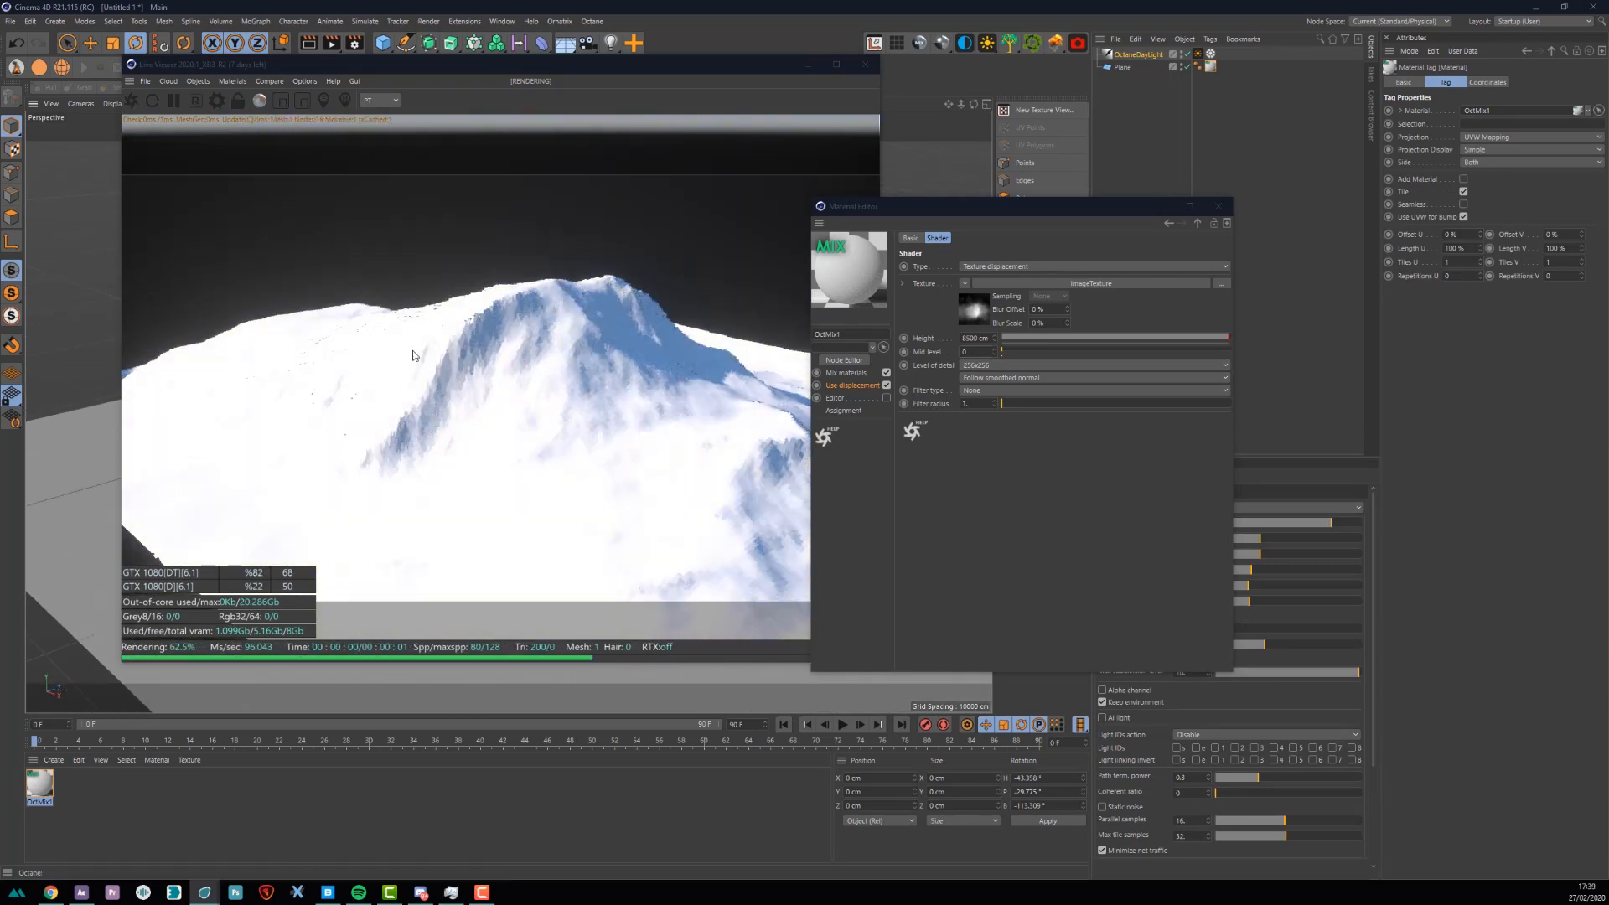
{"action": "left_click", "coordinate": [967, 368]}
{"action": "left_click", "coordinate": [964, 448]}
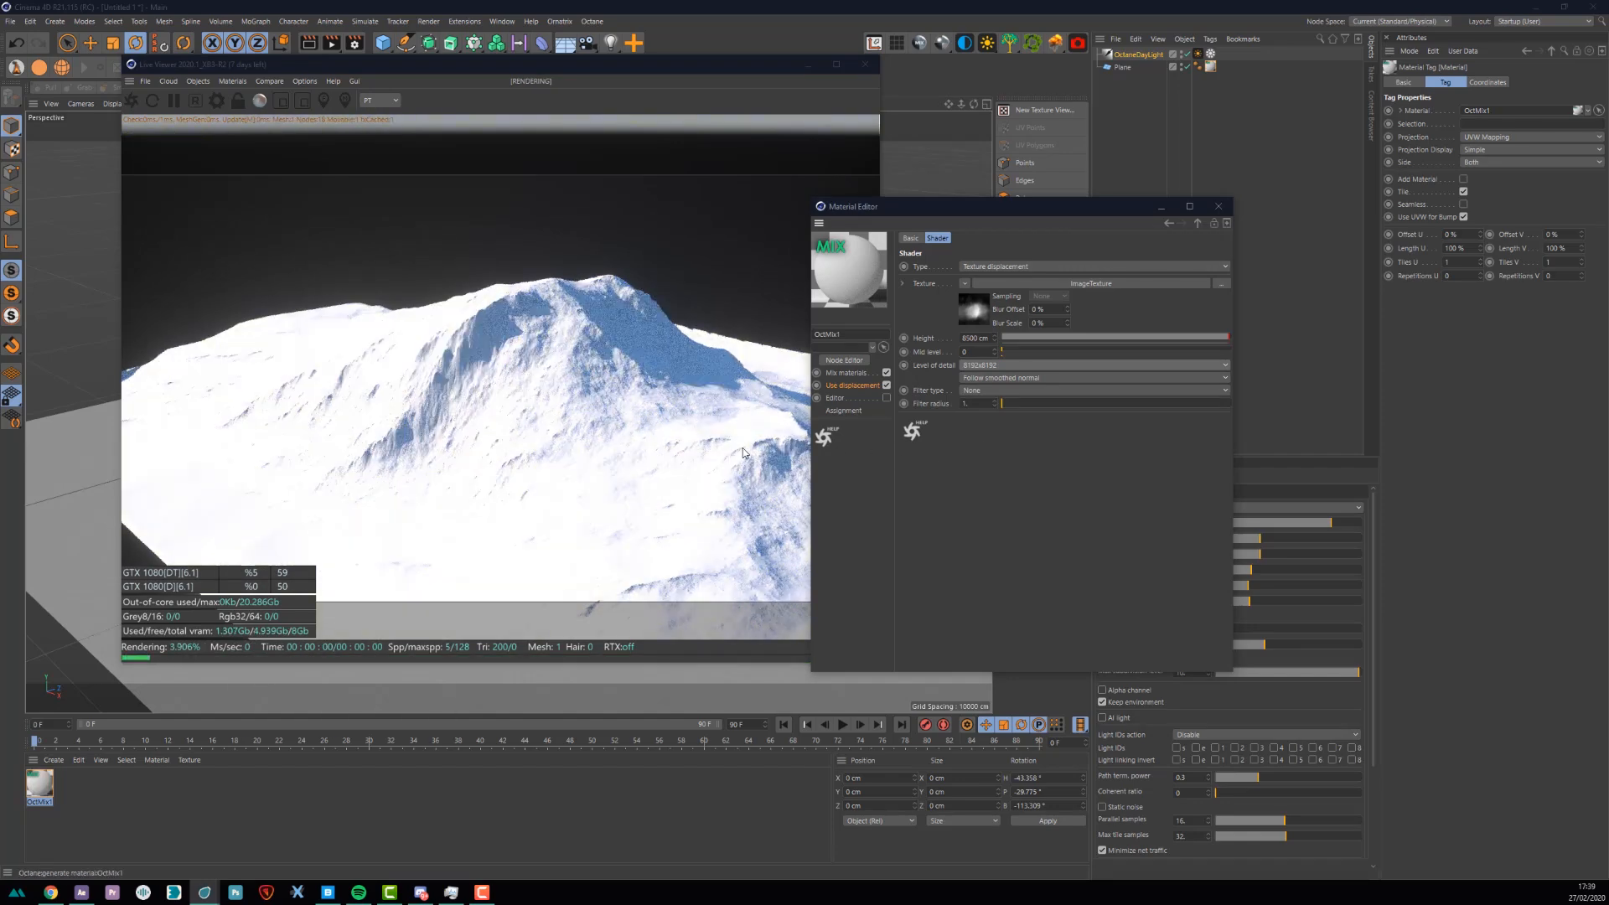
{"action": "left_click_drag", "start_coordinate": [470, 384], "coordinate": [556, 380]}
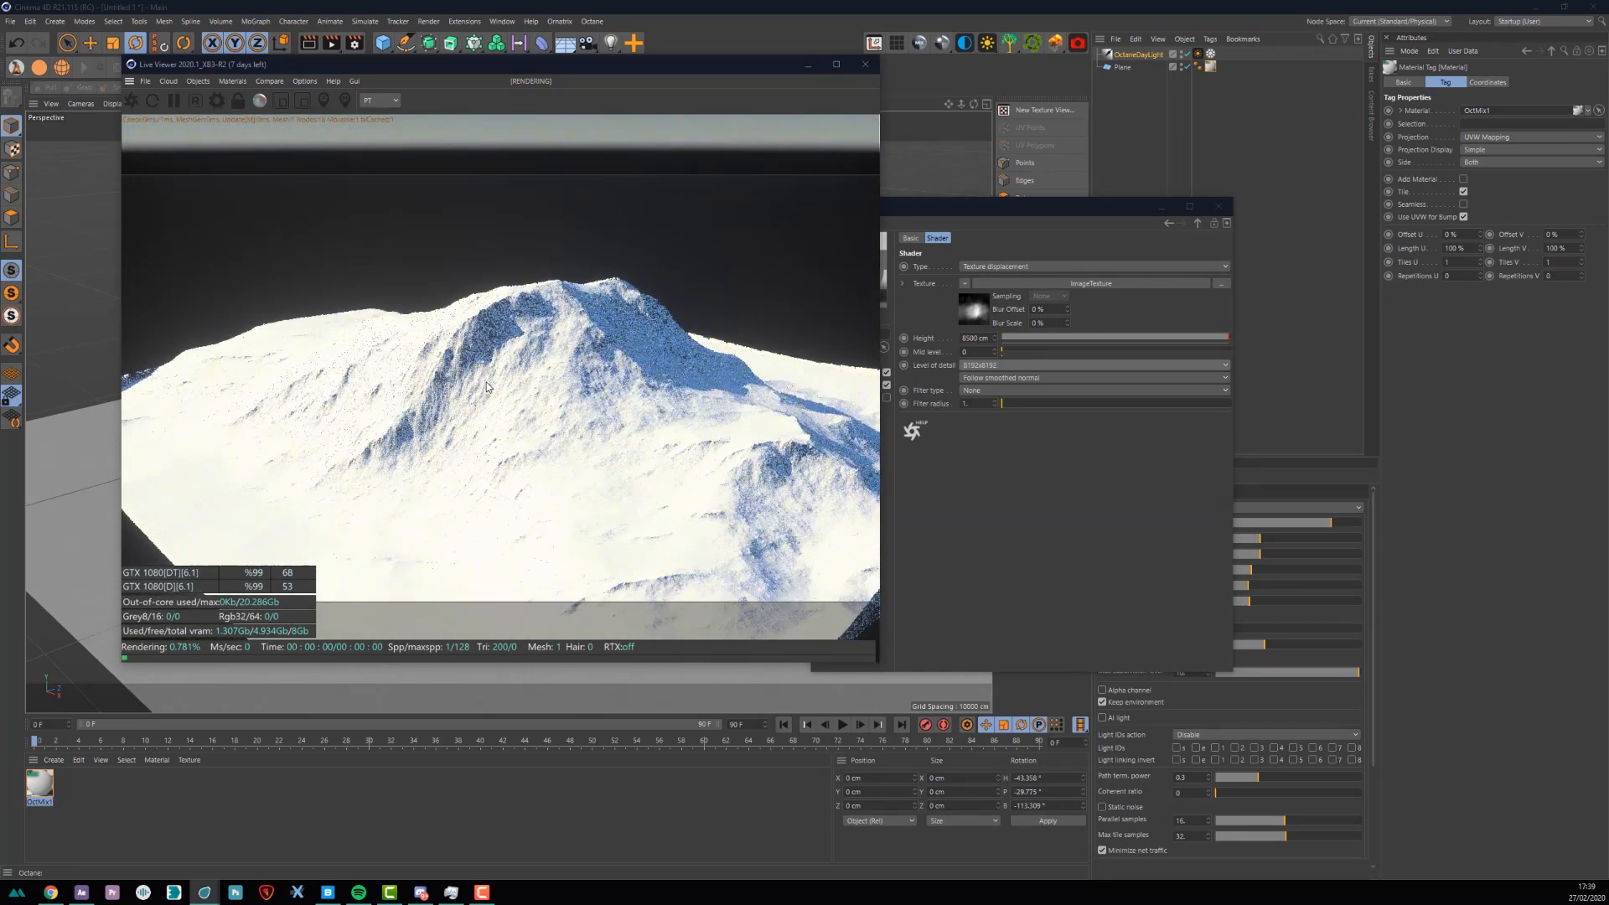
- Set the texture displacement height to 14900 cm, comparing lower heights in the live render
{"action": "left_click", "coordinate": [970, 338]}
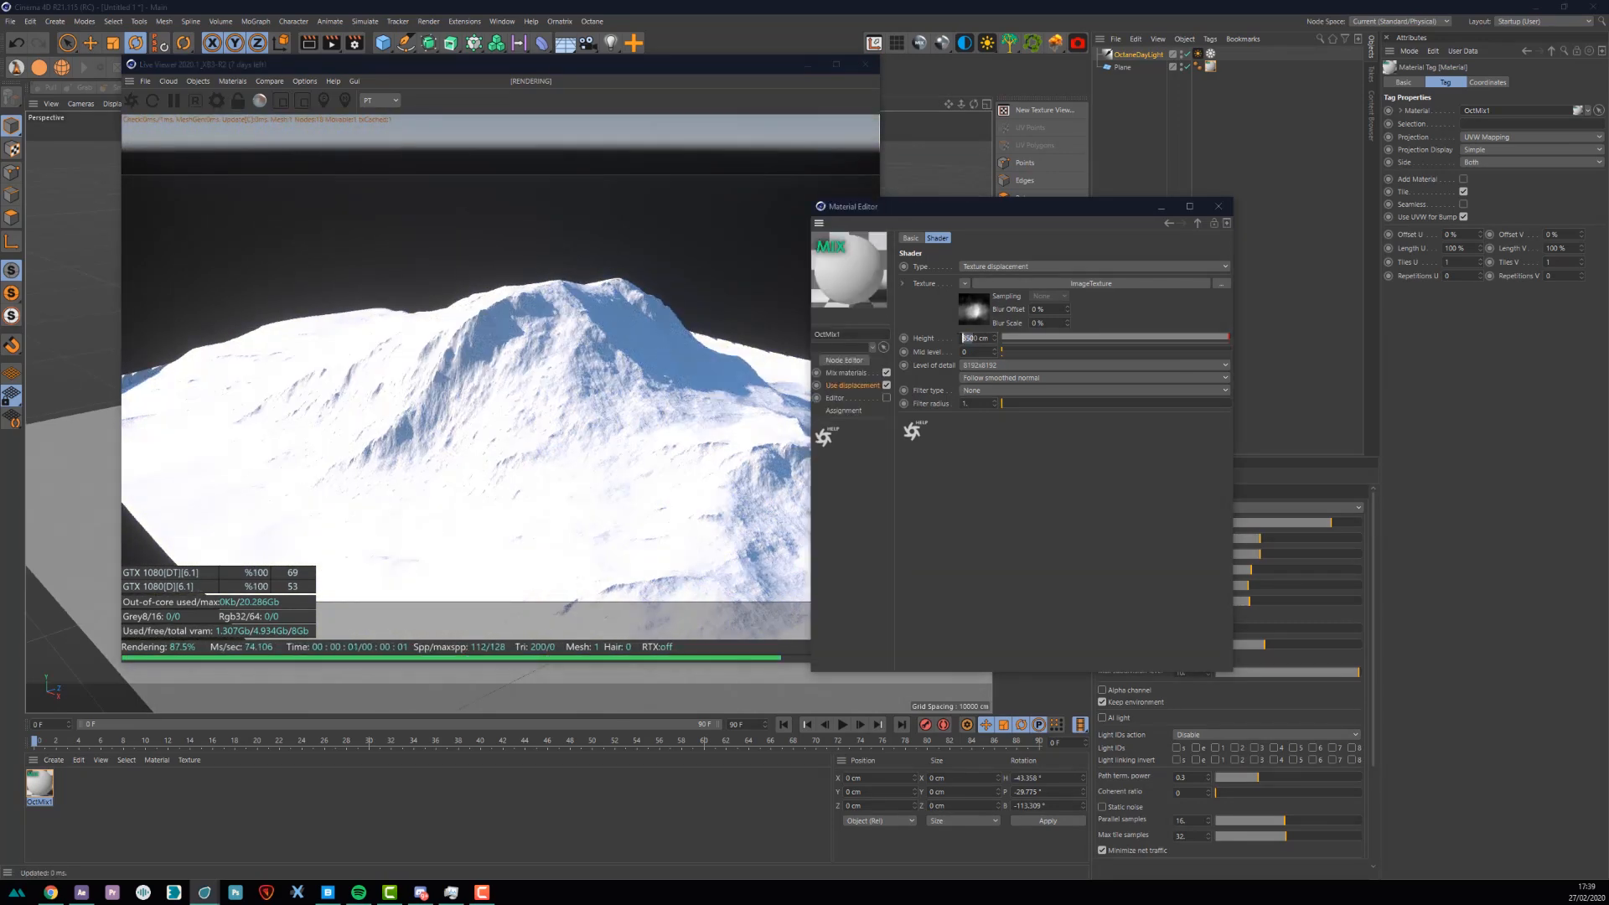
{"action": "key", "text": "BackSpace"}
{"action": "key", "text": "Return"}
{"action": "type", "text": "0"}
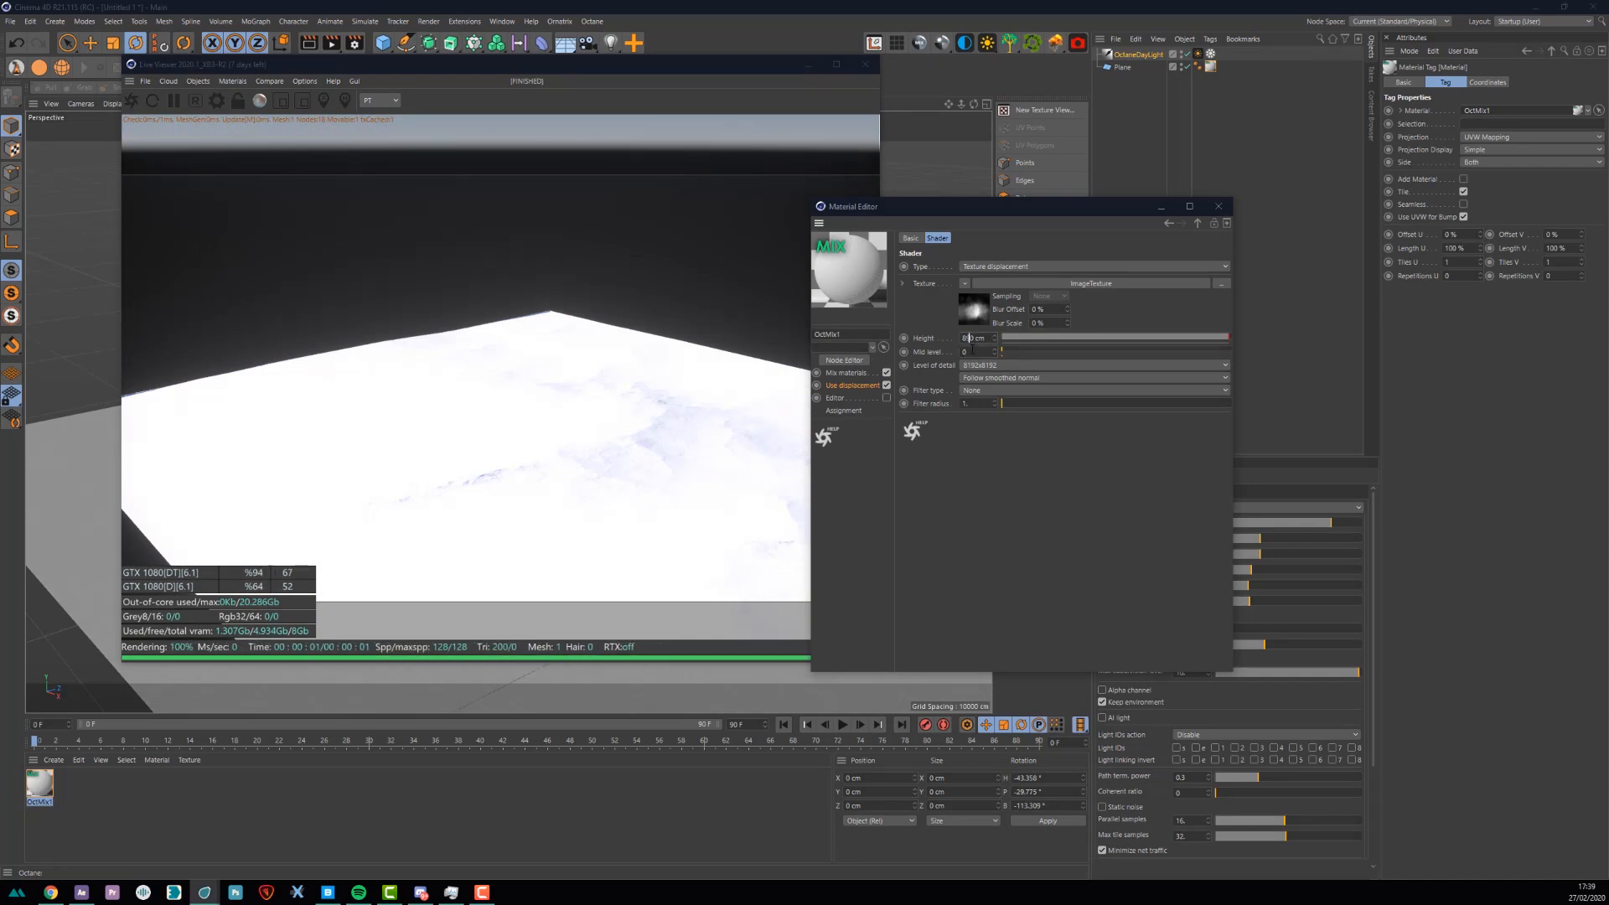
{"action": "type", "text": "0"}
{"action": "key", "text": "Tab"}
{"action": "key", "text": "shift+Tab"}
{"action": "type", "text": "12900"}
{"action": "key", "text": "Tab"}
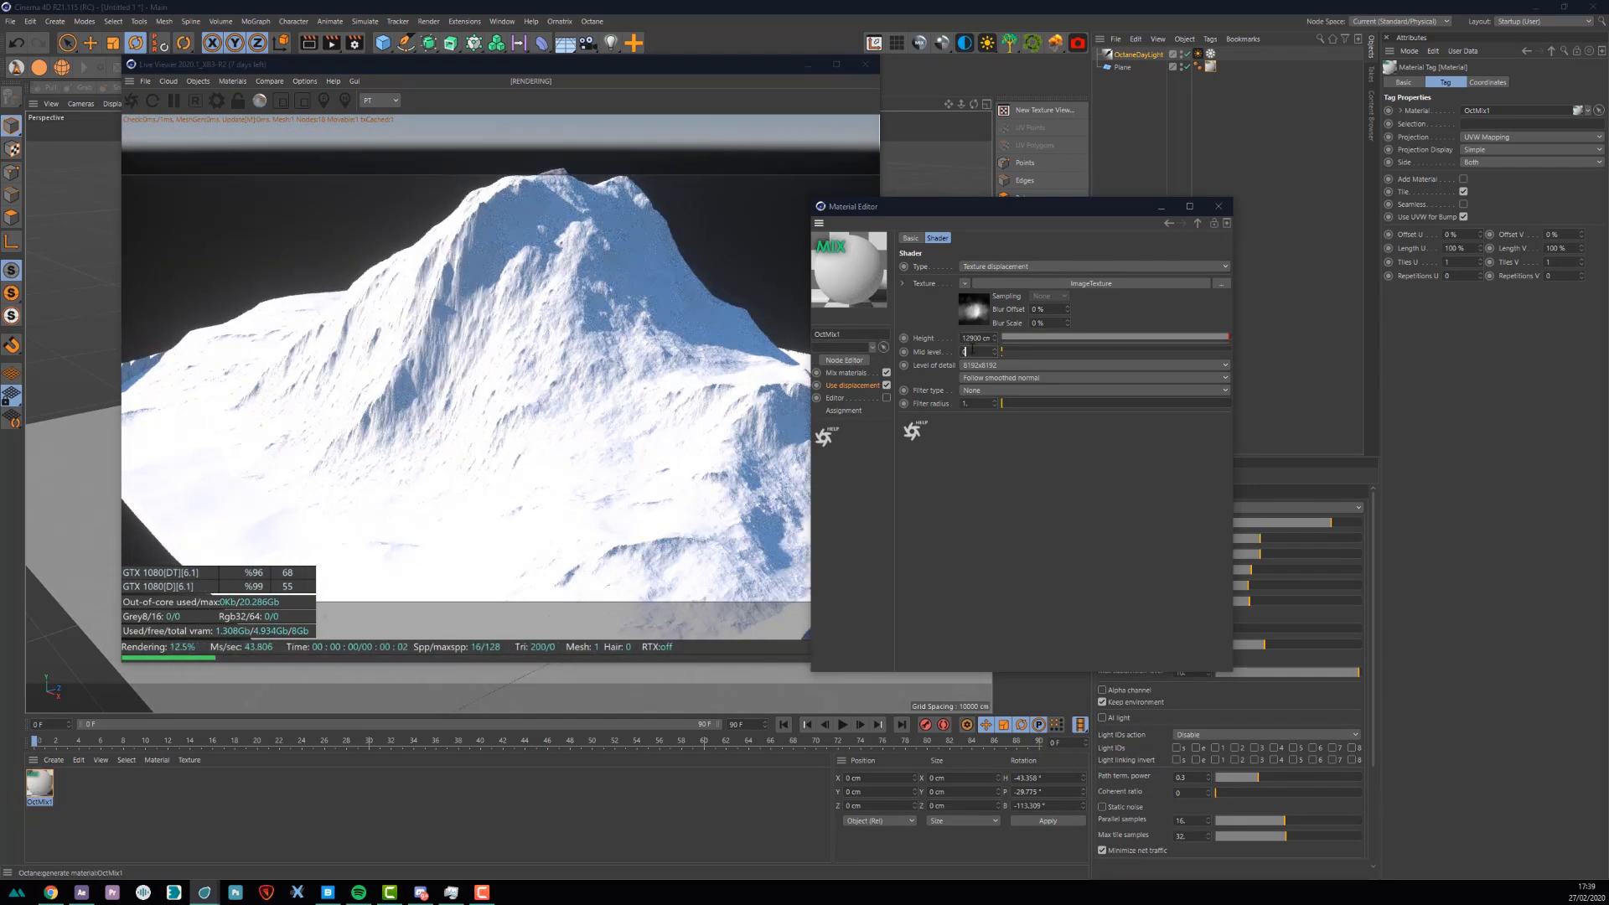
{"action": "type", "text": "4"}
{"action": "key", "text": "Tab"}
- Add a UV transform to the height map's image texture and scale it to 1.01 with the aspect ratio locked
{"action": "mouse_move", "coordinate": [538, 360]}
{"action": "left_mouse_down"}
{"action": "mouse_move", "coordinate": [509, 374]}
{"action": "mouse_move", "coordinate": [757, 352]}
{"action": "mouse_move", "coordinate": [585, 347]}
{"action": "mouse_move", "coordinate": [645, 367]}
{"action": "mouse_move", "coordinate": [668, 349]}
{"action": "mouse_move", "coordinate": [614, 313]}
{"action": "mouse_move", "coordinate": [442, 325]}
{"action": "mouse_move", "coordinate": [477, 397]}
{"action": "mouse_move", "coordinate": [204, 392]}
{"action": "mouse_move", "coordinate": [388, 407]}
{"action": "mouse_move", "coordinate": [579, 394]}
{"action": "mouse_move", "coordinate": [528, 386]}
{"action": "left_mouse_up"}
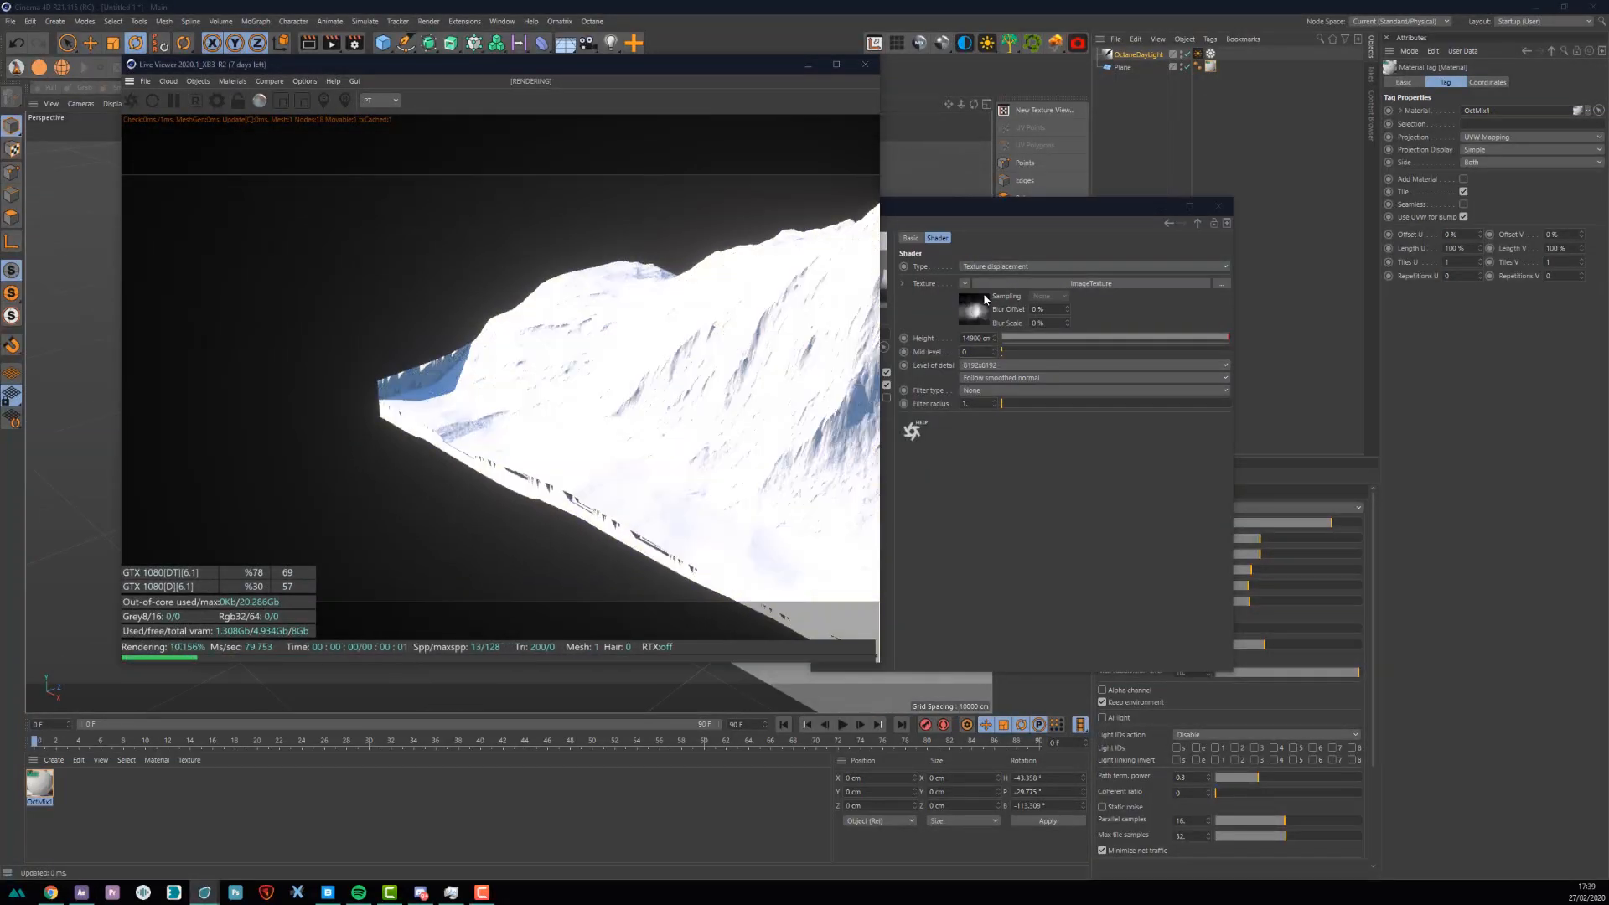
{"action": "left_click", "coordinate": [973, 309]}
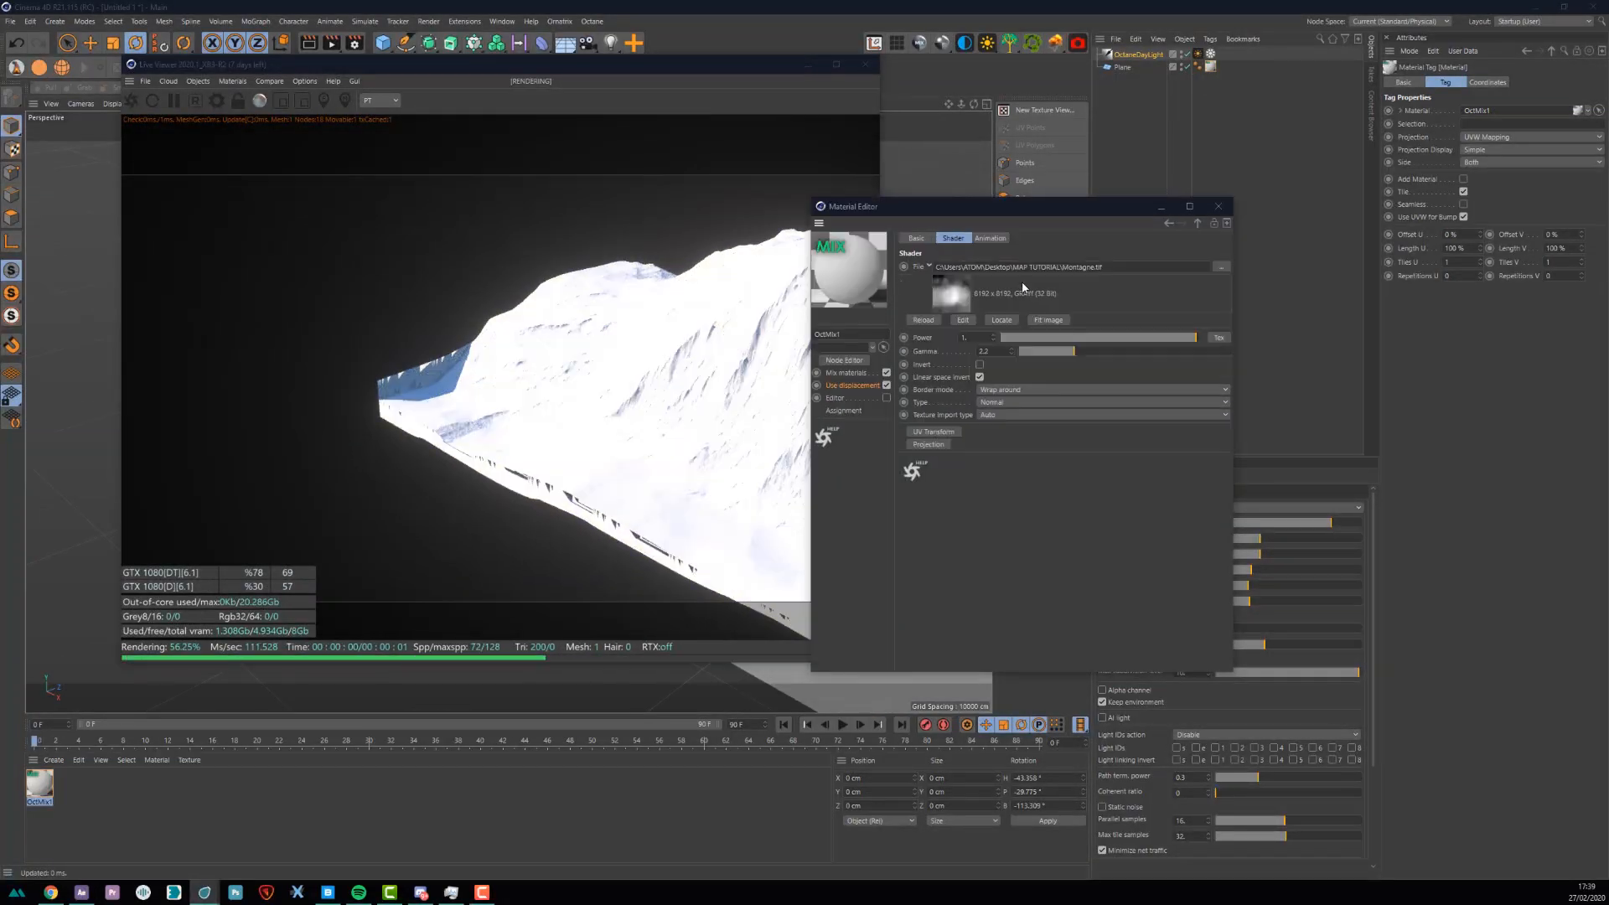
{"action": "left_click", "coordinate": [936, 434]}
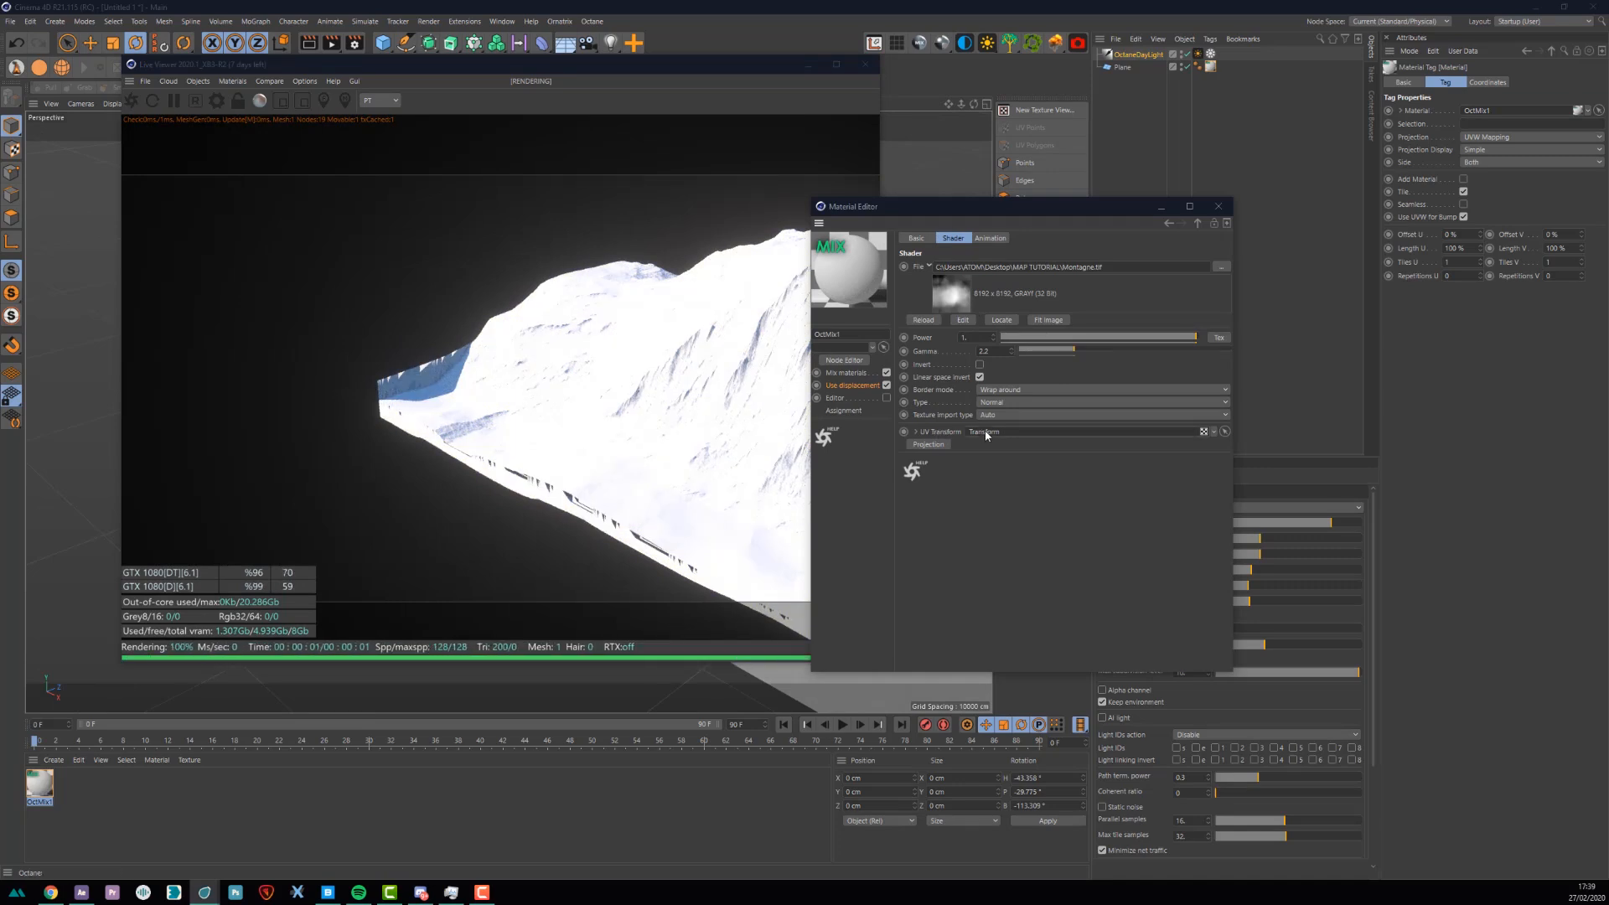
{"action": "left_click", "coordinate": [985, 432]}
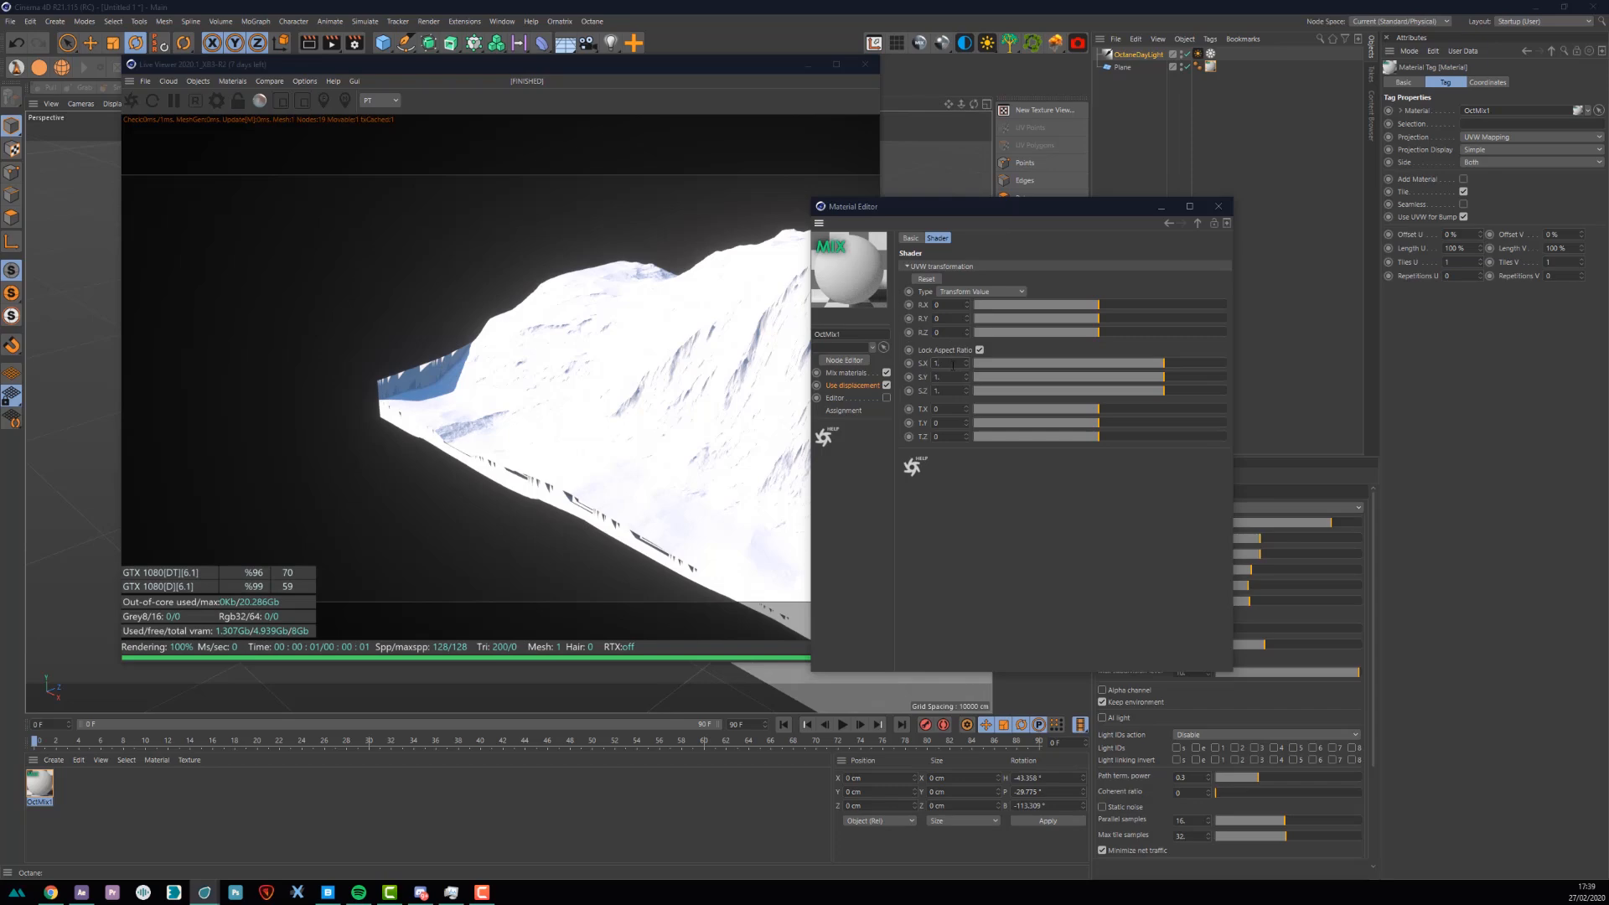
{"action": "key", "text": "Return"}
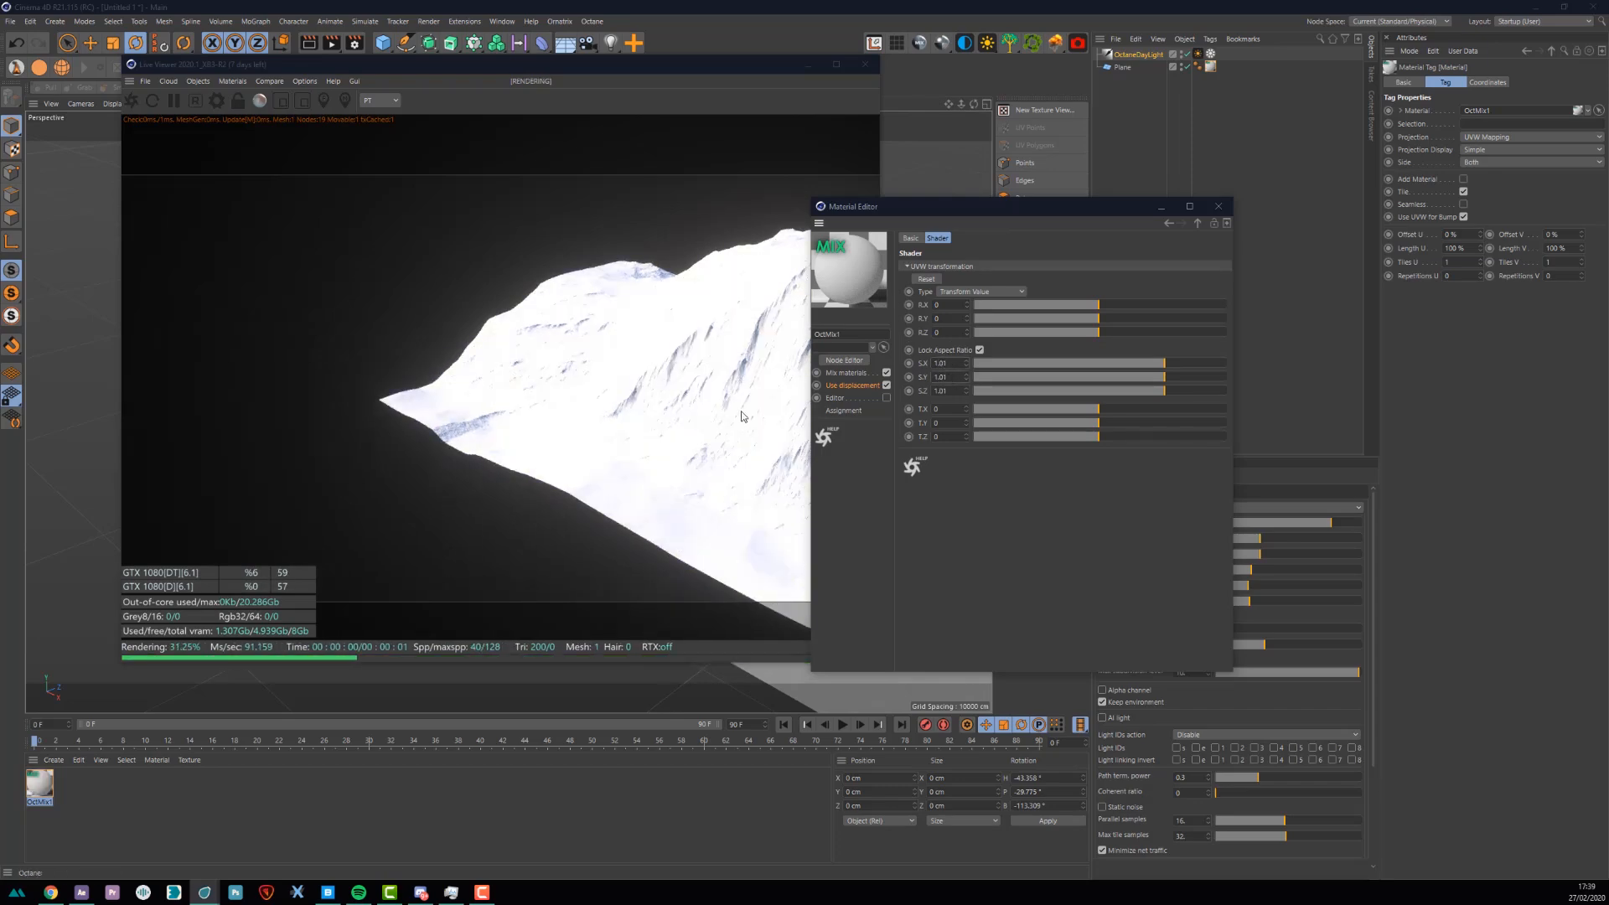
- Frame the mountain peak against the sky in the live render and close the Material Editor
{"action": "left_click", "coordinate": [621, 370]}
{"action": "left_click_drag", "start_coordinate": [621, 370], "coordinate": [501, 197]}
{"action": "left_click_drag", "start_coordinate": [514, 78], "coordinate": [546, 130]}
{"action": "left_click", "coordinate": [1170, 213]}
{"action": "left_click", "coordinate": [1218, 206]}
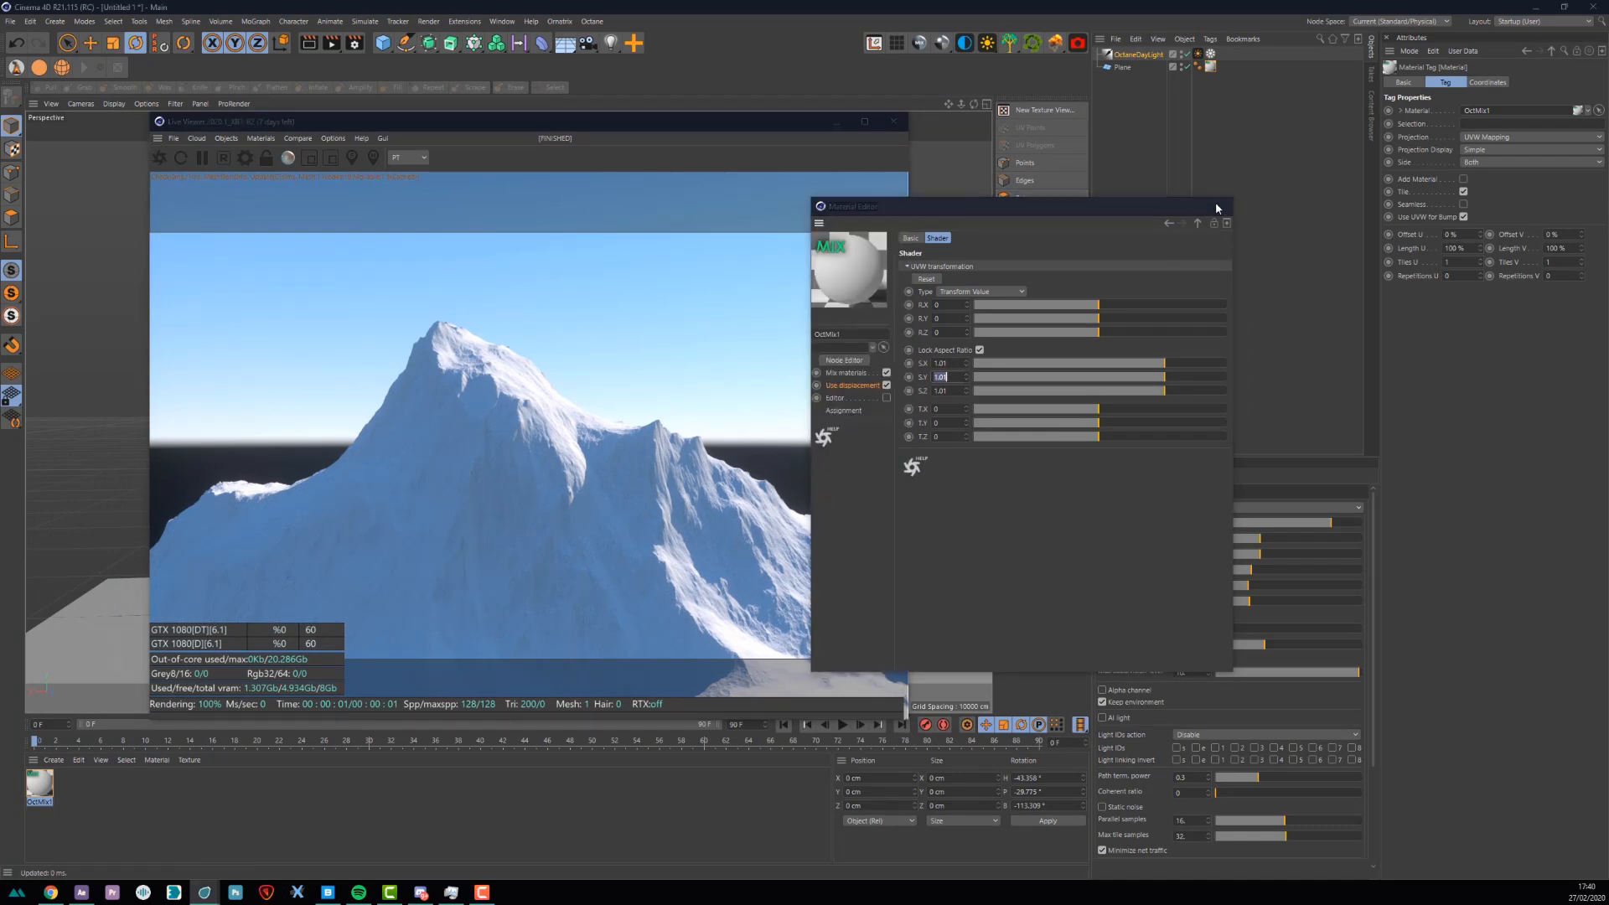
- Add an Octane Camera from the current view and select it
{"action": "left_click", "coordinate": [1081, 46]}
{"action": "left_click", "coordinate": [1134, 56]}
{"action": "mouse_move", "coordinate": [728, 127]}
{"action": "left_mouse_down"}
{"action": "mouse_move", "coordinate": [687, 138]}
{"action": "mouse_move", "coordinate": [725, 131]}
{"action": "left_mouse_up"}
- Set the render output to 1920 x 1080 pixels with Octane Renderer as the renderer, and close the render settings
{"action": "left_click", "coordinate": [355, 43]}
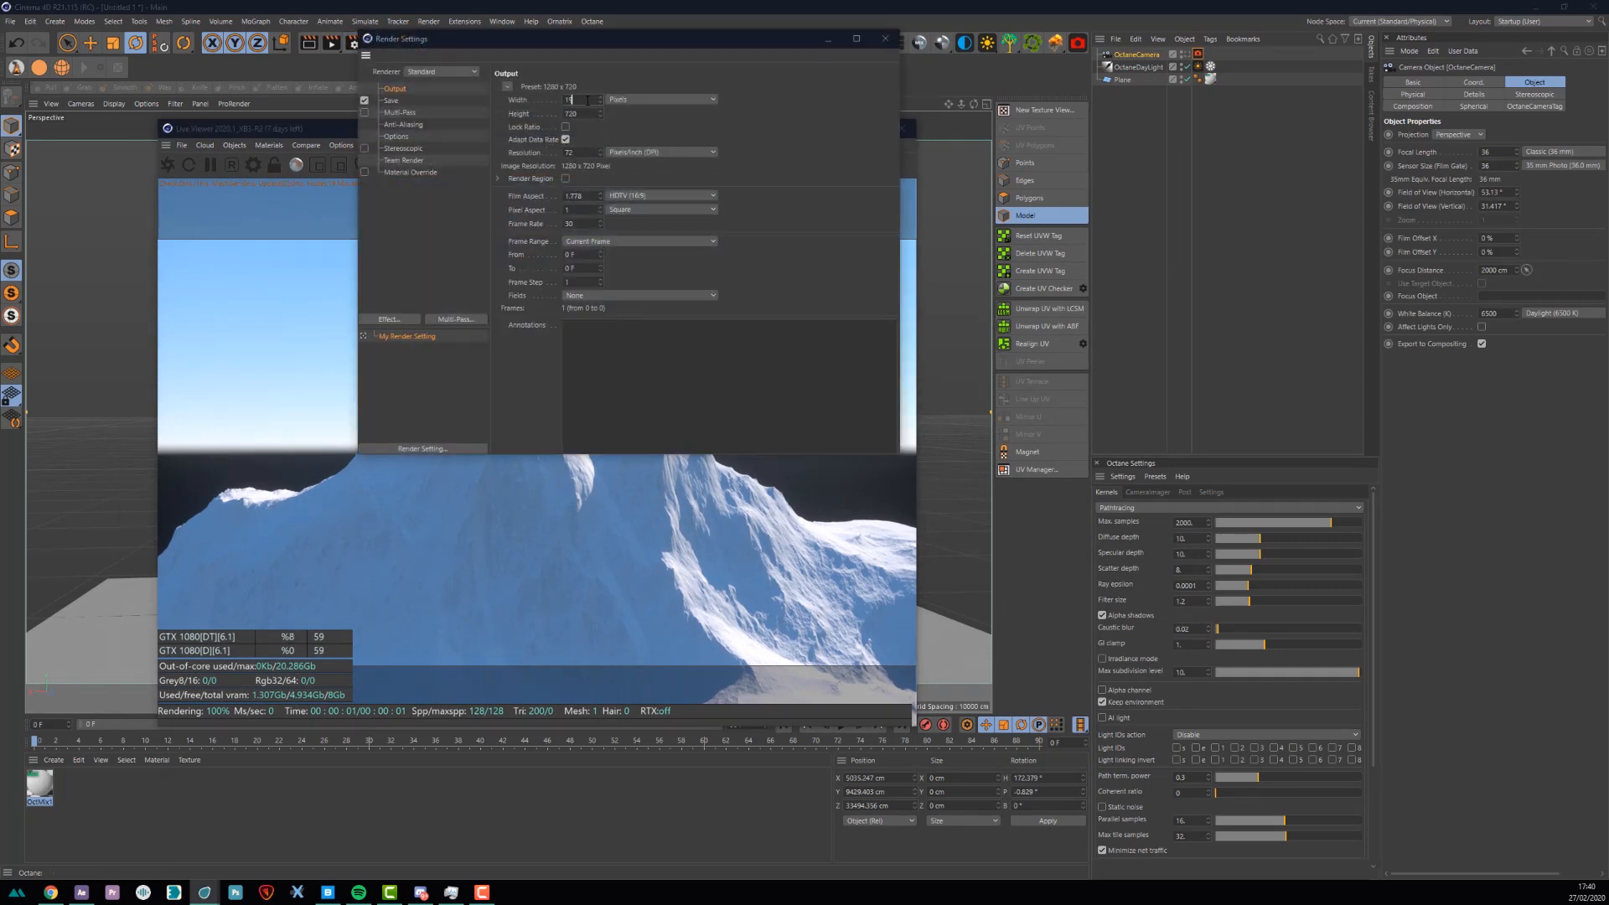
{"action": "key", "text": "Tab"}
{"action": "type", "text": "1"}
{"action": "left_click", "coordinate": [590, 102]}
{"action": "left_click", "coordinate": [442, 71]}
{"action": "left_click", "coordinate": [442, 134]}
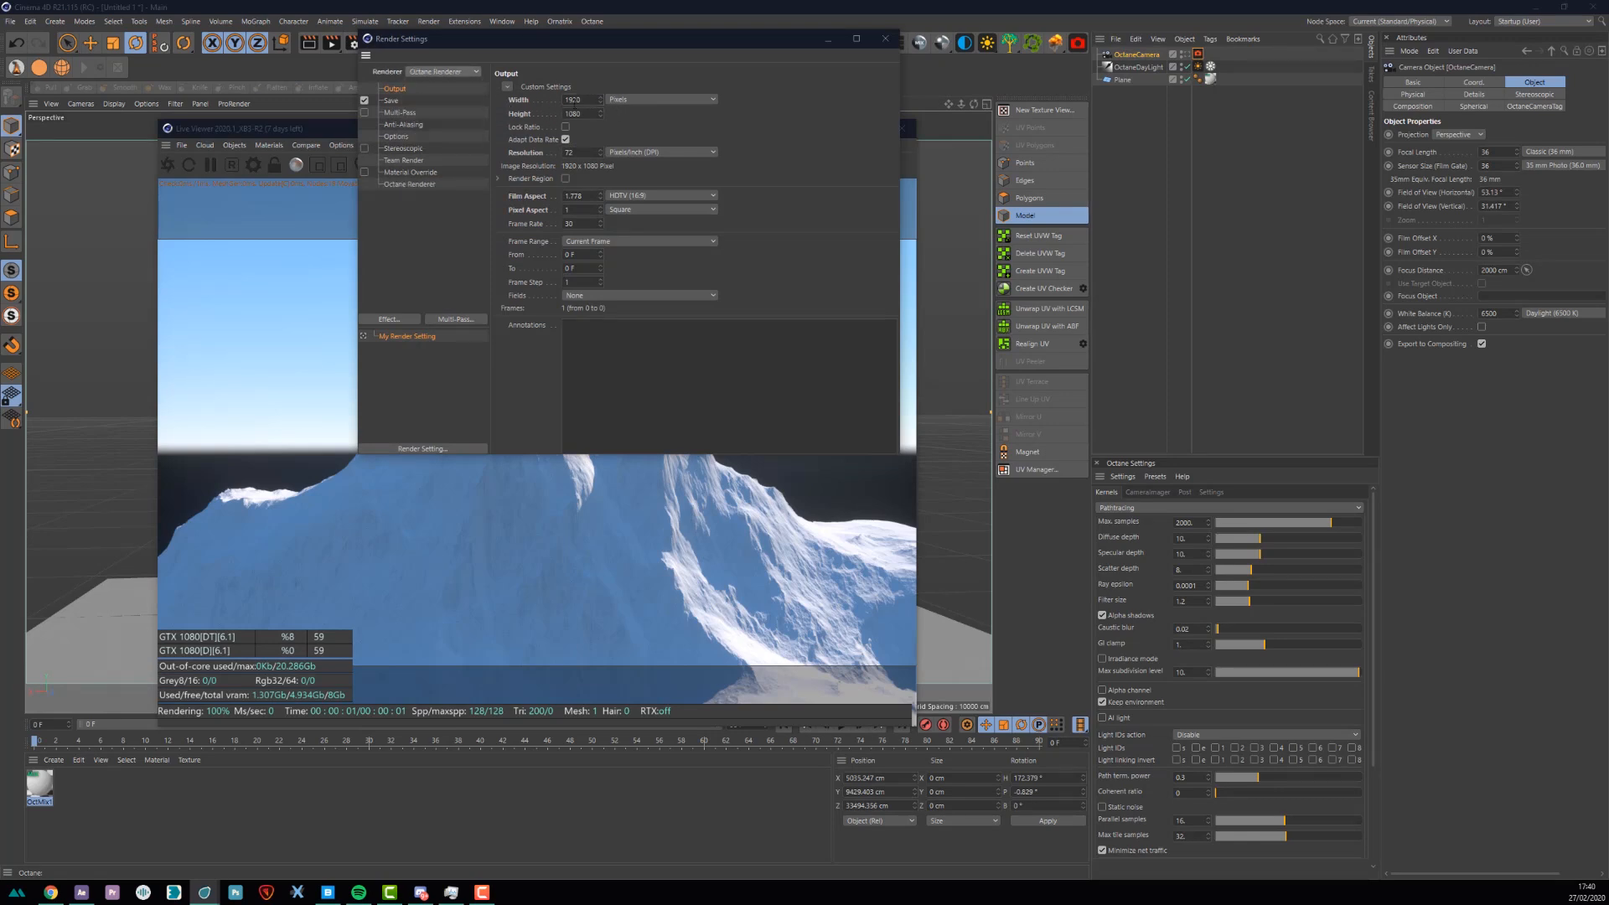
{"action": "left_click", "coordinate": [442, 72]}
{"action": "left_click", "coordinate": [432, 127]}
{"action": "left_click", "coordinate": [886, 40]}
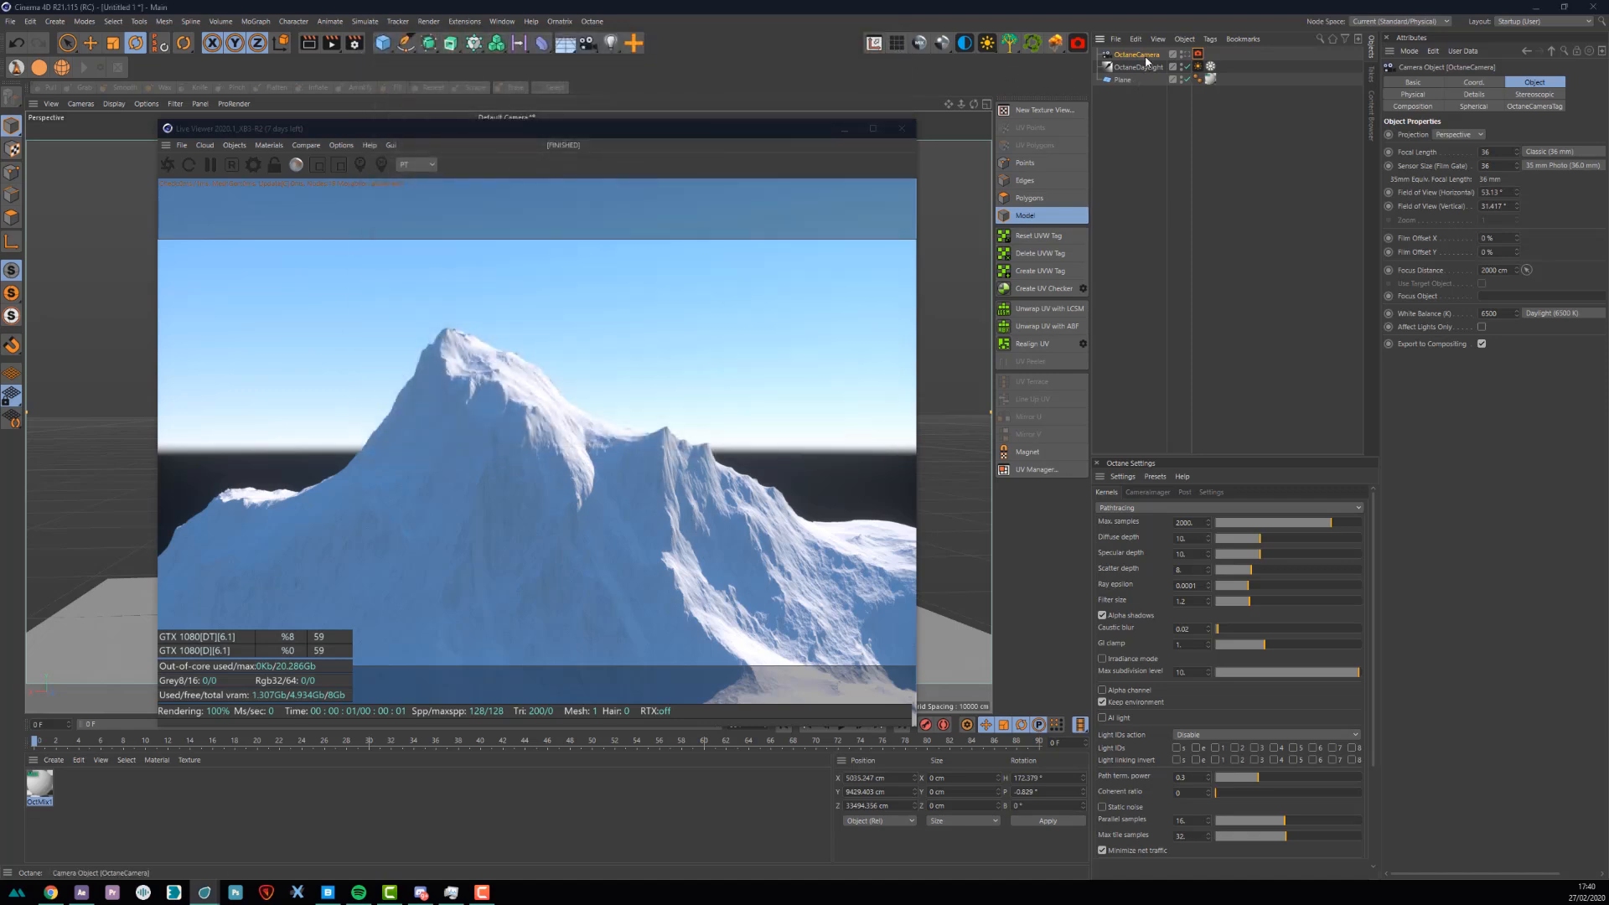
- Look through the Octane camera in the viewport and lower its viewpoint towards the plane
{"action": "left_click_drag", "start_coordinate": [787, 133], "coordinate": [0, 145]}
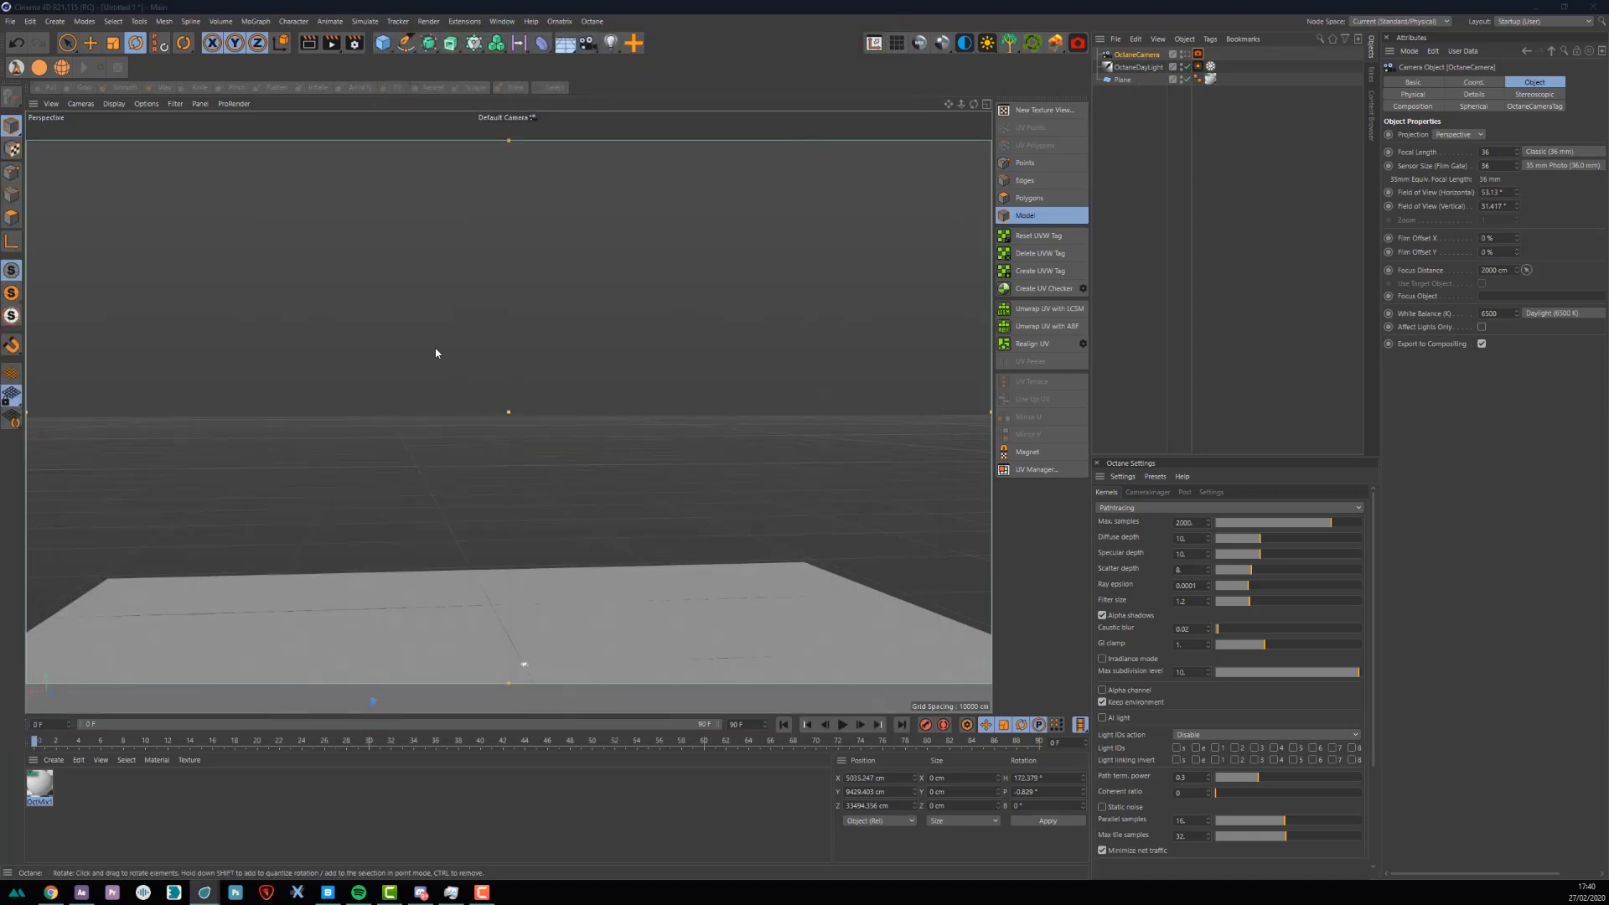
{"action": "left_click", "coordinate": [1187, 55]}
{"action": "left_click_drag", "start_coordinate": [515, 600], "coordinate": [505, 586], "text": "alt"}
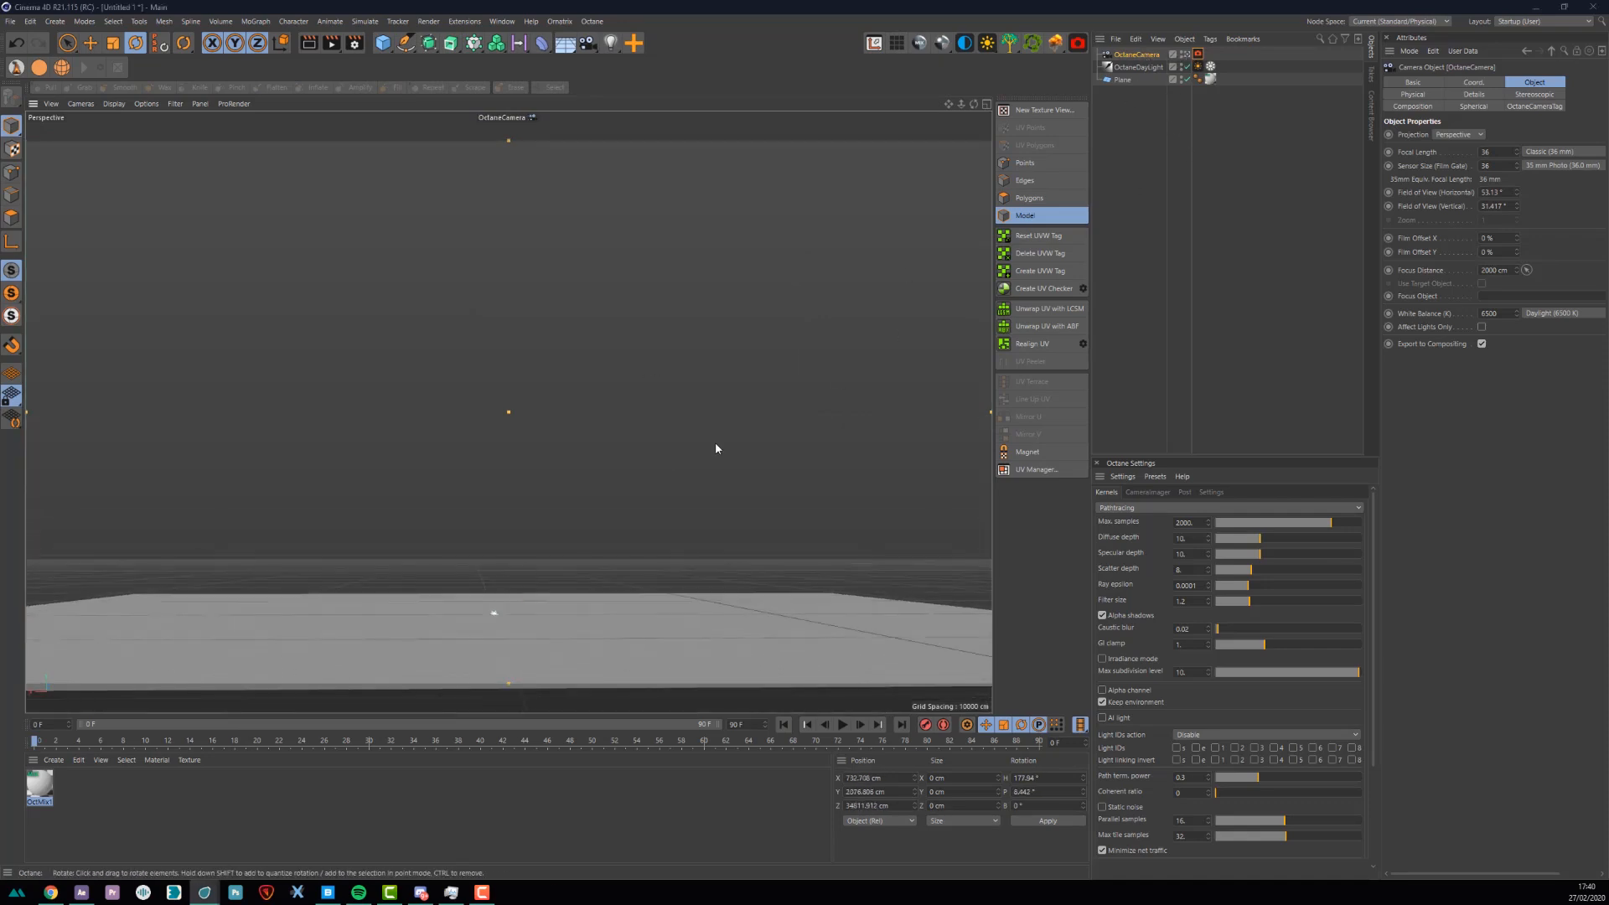
- Try focal lengths of 200 mm and 24 mm on the Octane camera, adjusting its distance to compare the mountain's perspective
{"action": "left_click", "coordinate": [1199, 54]}
{"action": "left_click", "coordinate": [1411, 82]}
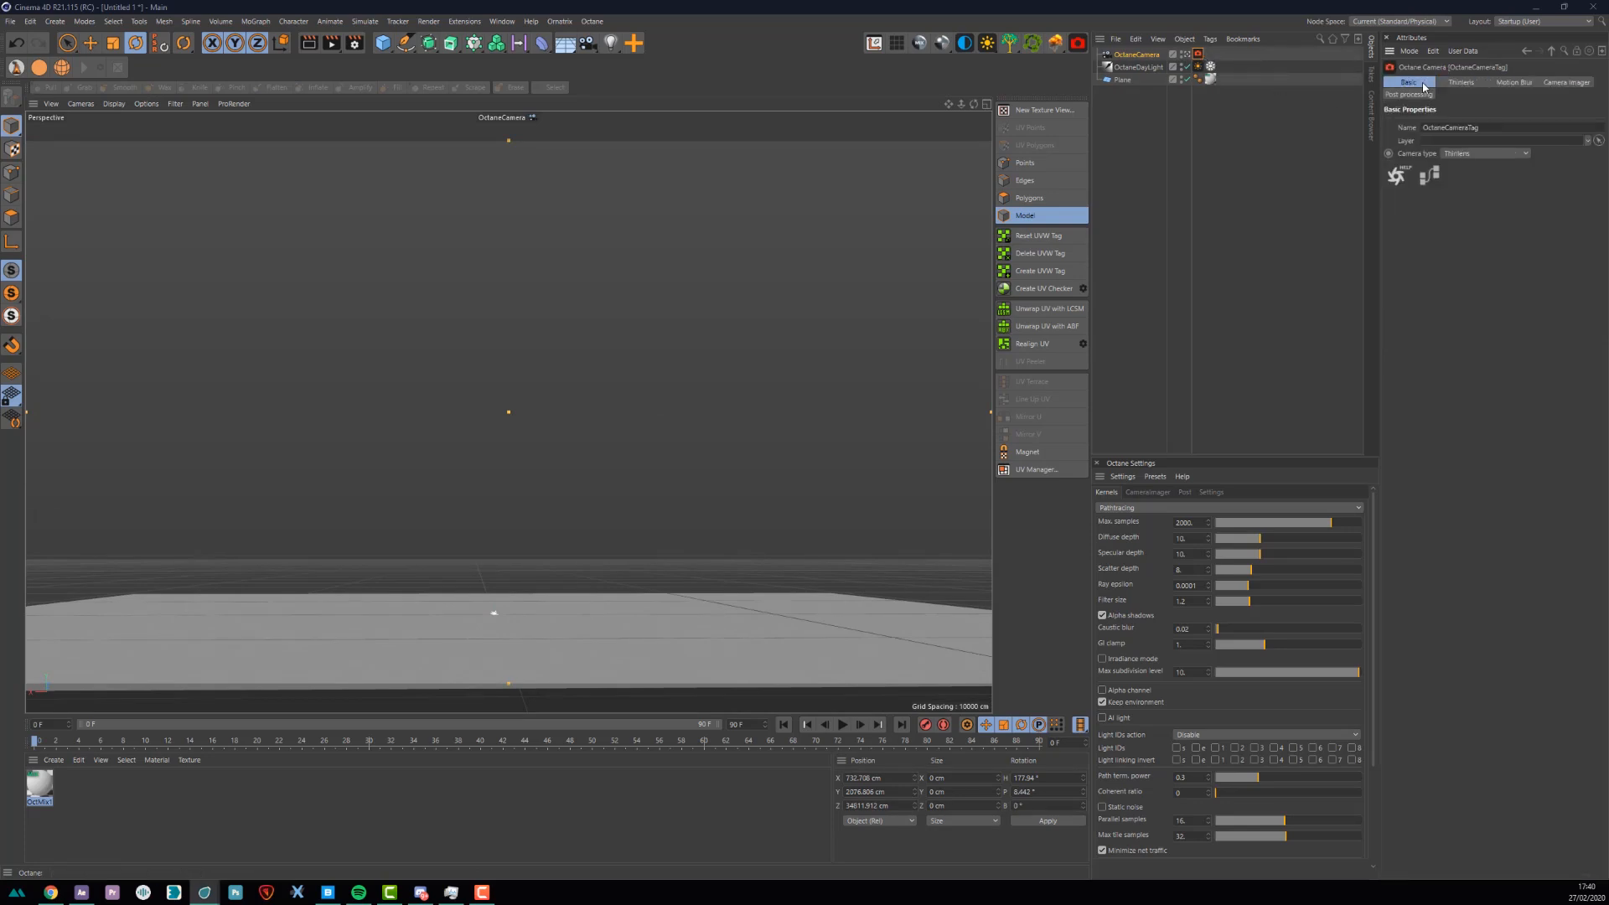
{"action": "left_click", "coordinate": [1138, 55]}
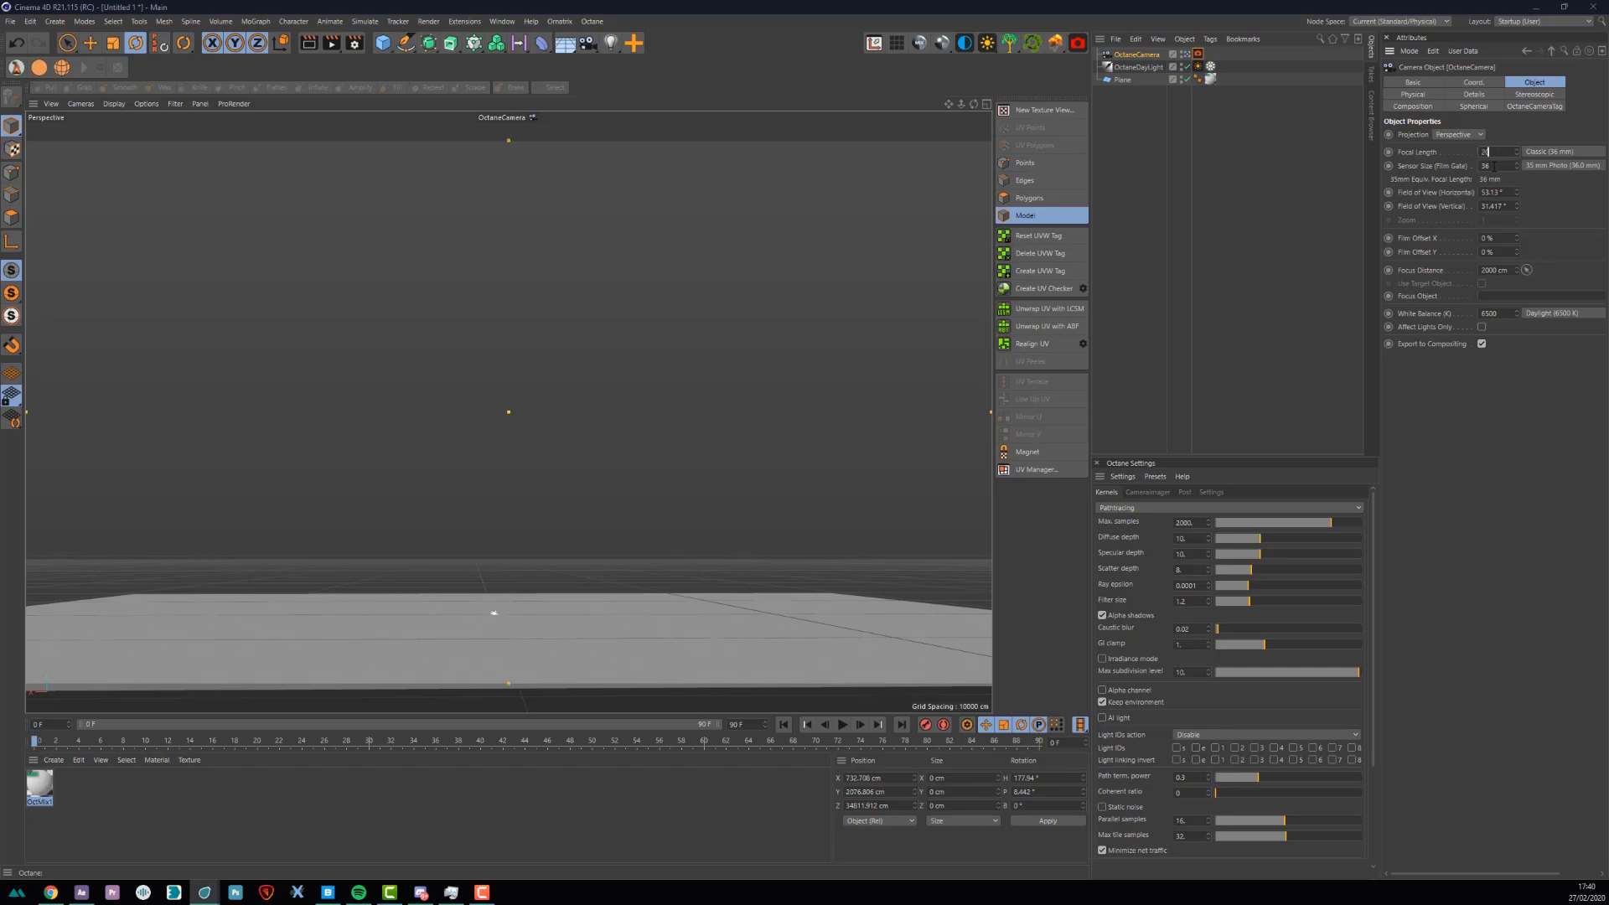
{"action": "left_click_drag", "start_coordinate": [0, 158], "coordinate": [486, 126]}
{"action": "left_click_drag", "start_coordinate": [961, 105], "coordinate": [746, 105]}
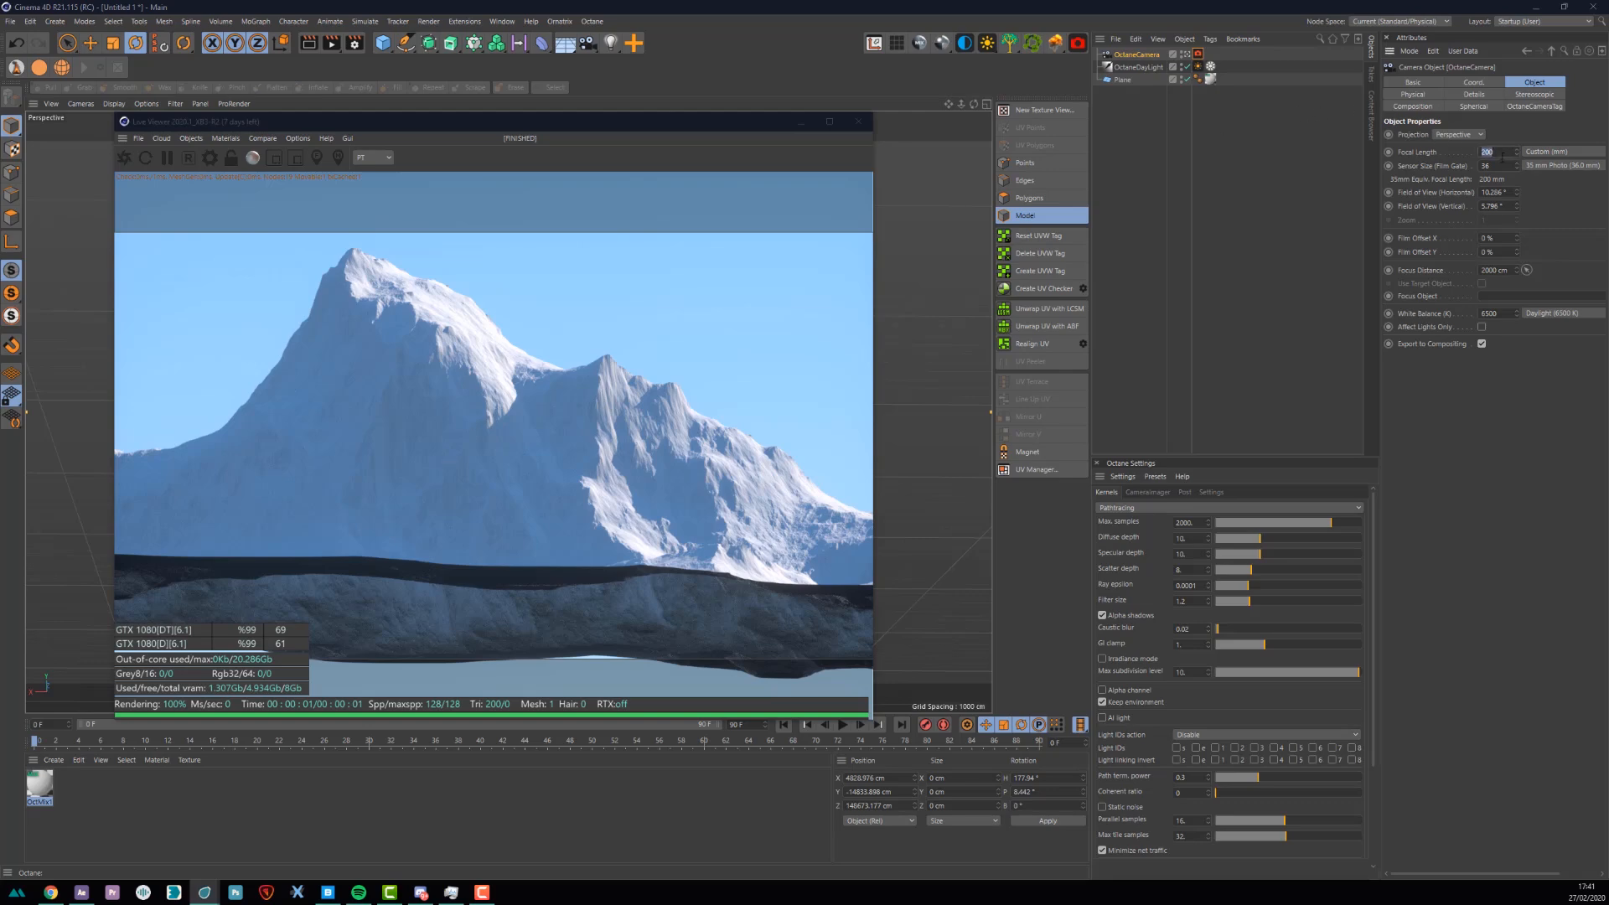
{"action": "left_click_drag", "start_coordinate": [961, 105], "coordinate": [1012, 105]}
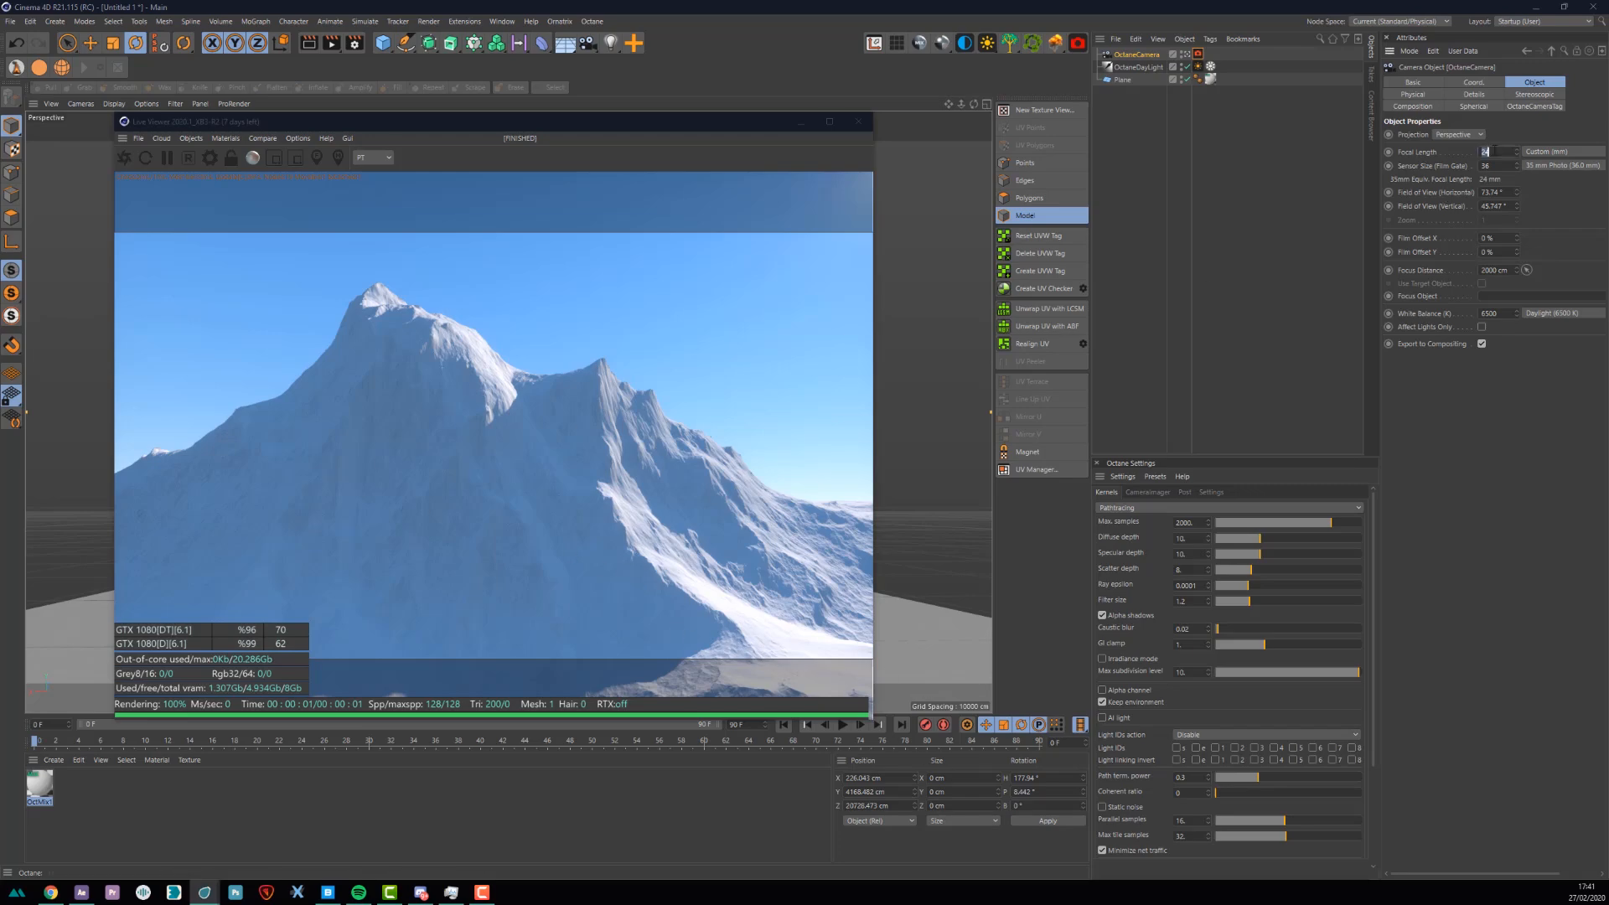
- Set the Octane camera's focal length to 150 mm and move the camera back from the mountain
{"action": "key", "text": "Return"}
{"action": "type", "text": "150"}
{"action": "key", "text": "Return"}
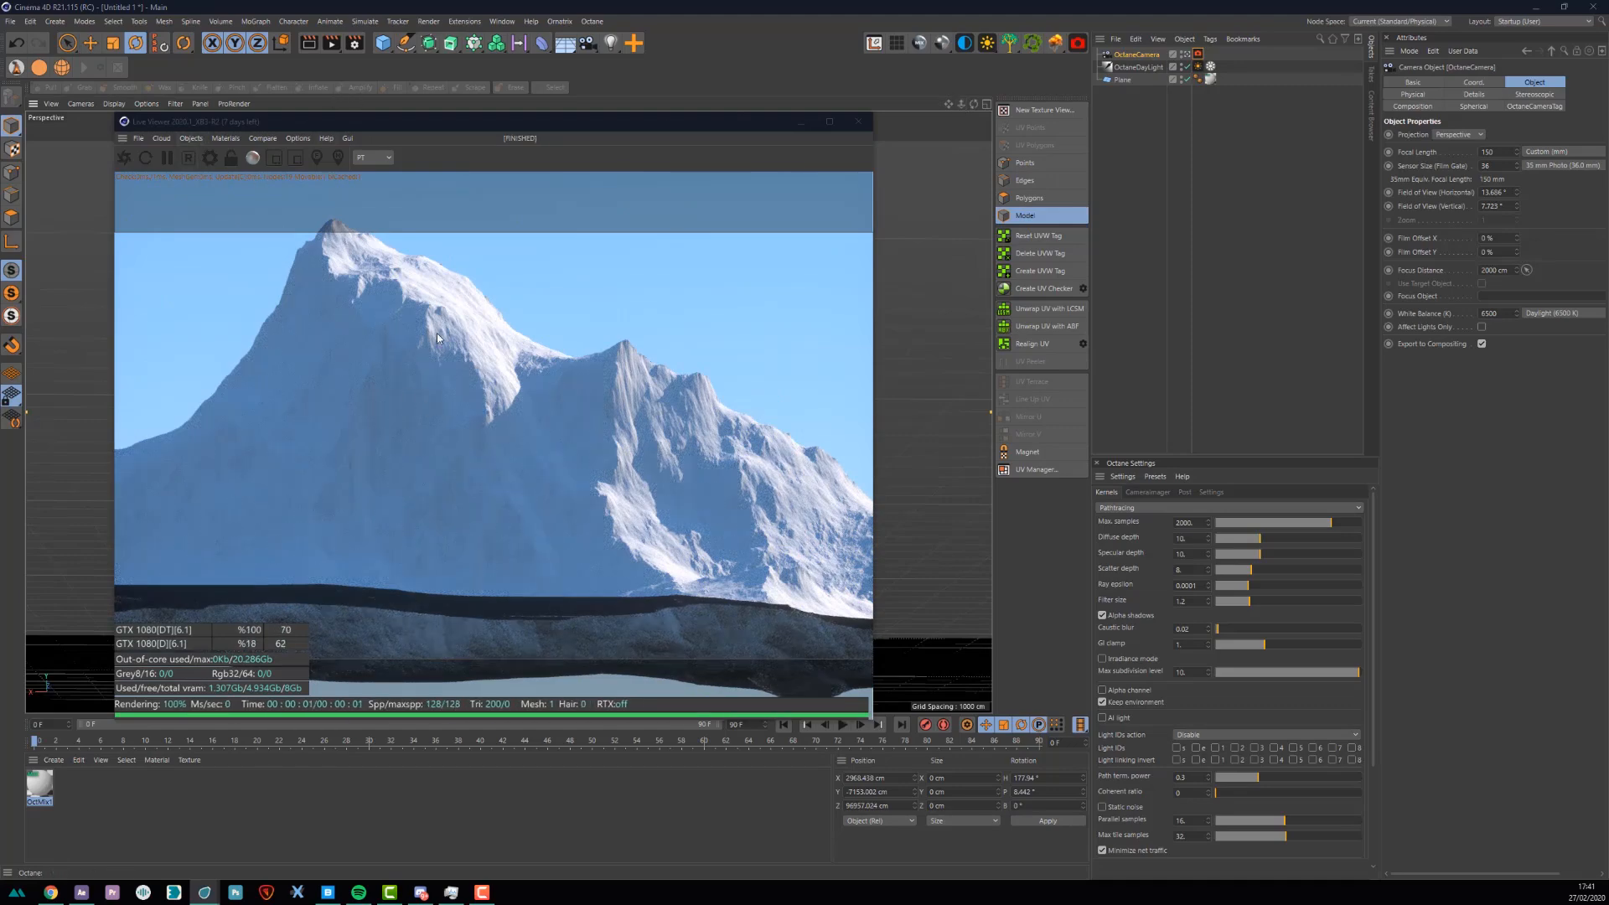
- Lock the live render to the output resolution at a scale of 0.8 and enlarge its window
{"action": "left_click", "coordinate": [232, 158]}
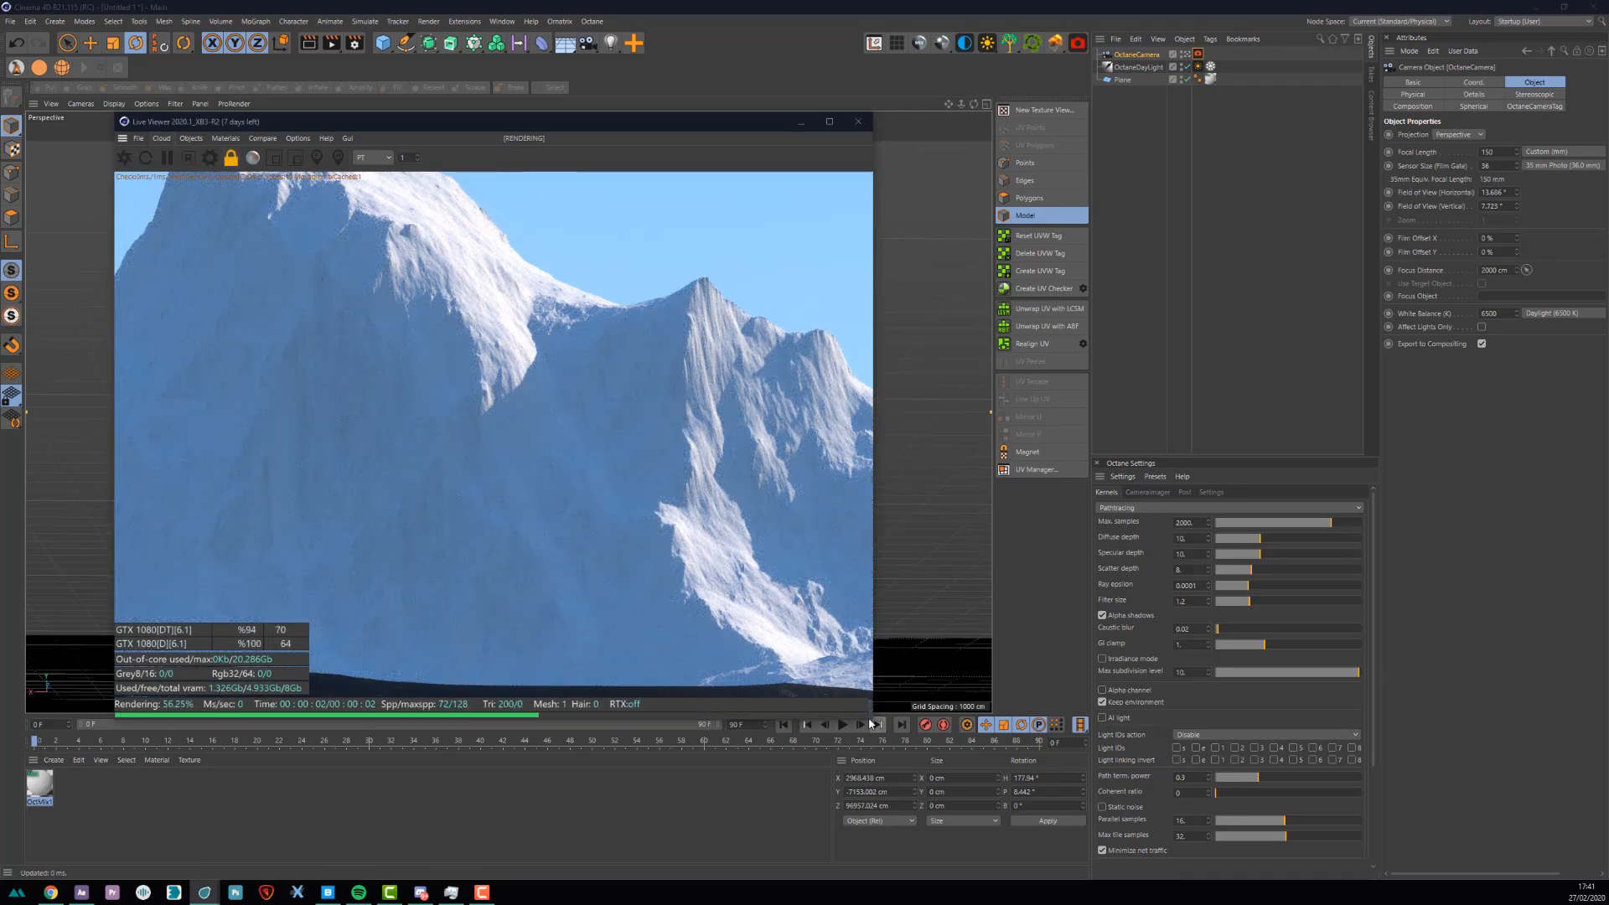
{"action": "left_click_drag", "start_coordinate": [869, 718], "coordinate": [1282, 848]}
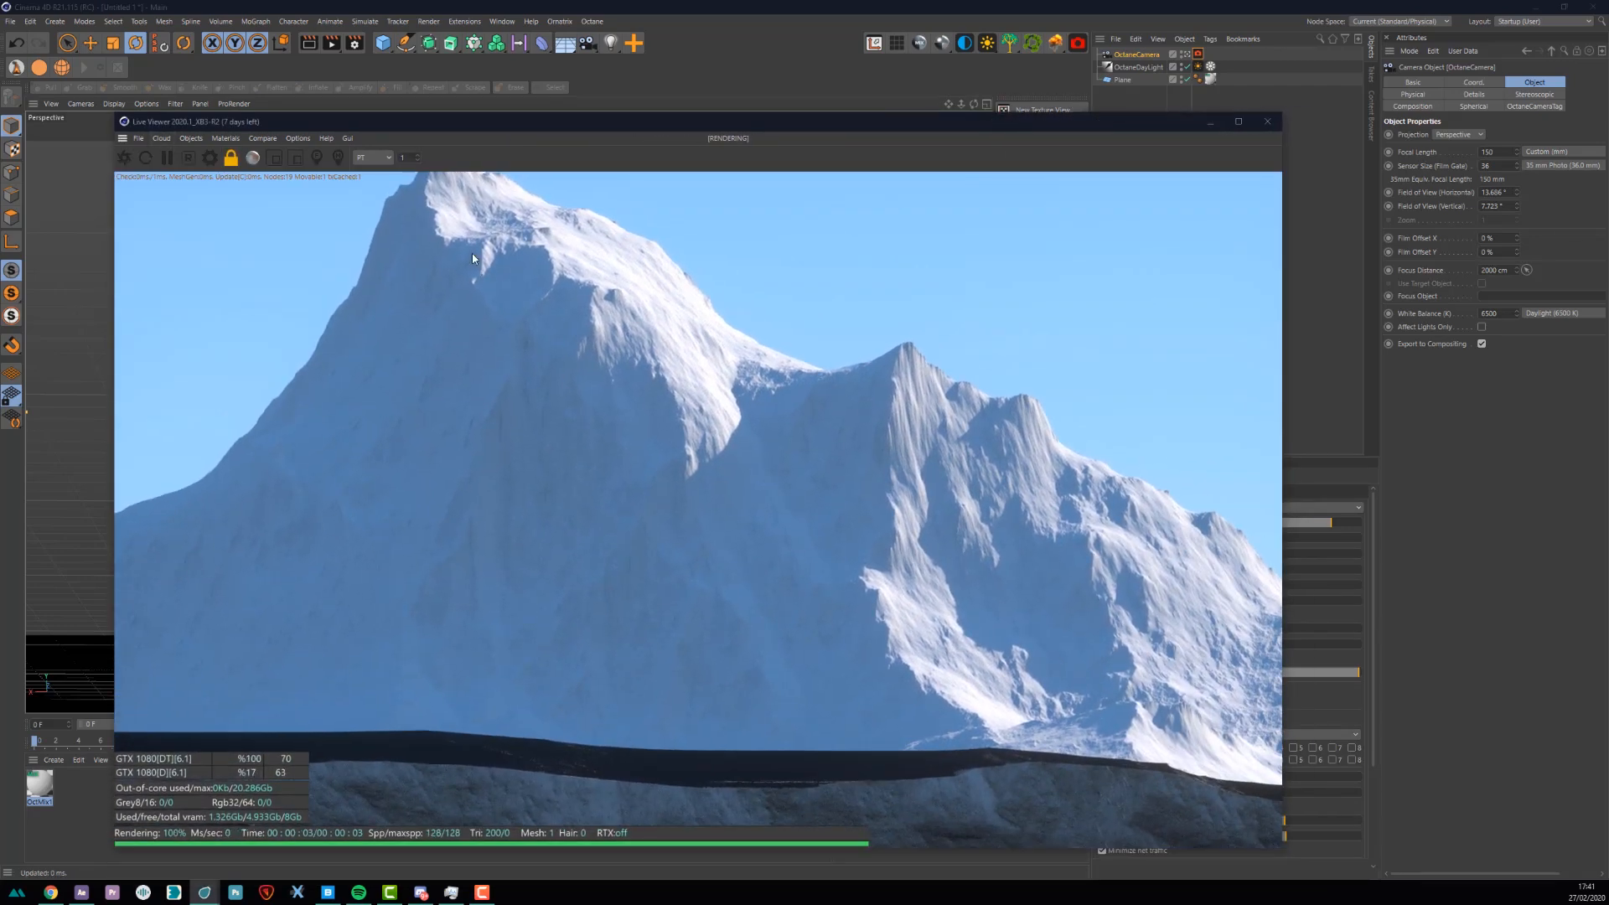
{"action": "left_click", "coordinate": [418, 161]}
{"action": "left_click", "coordinate": [419, 161]}
{"action": "left_click_drag", "start_coordinate": [501, 118], "coordinate": [590, 290]}
{"action": "left_click_drag", "start_coordinate": [550, 210], "coordinate": [422, 31]}
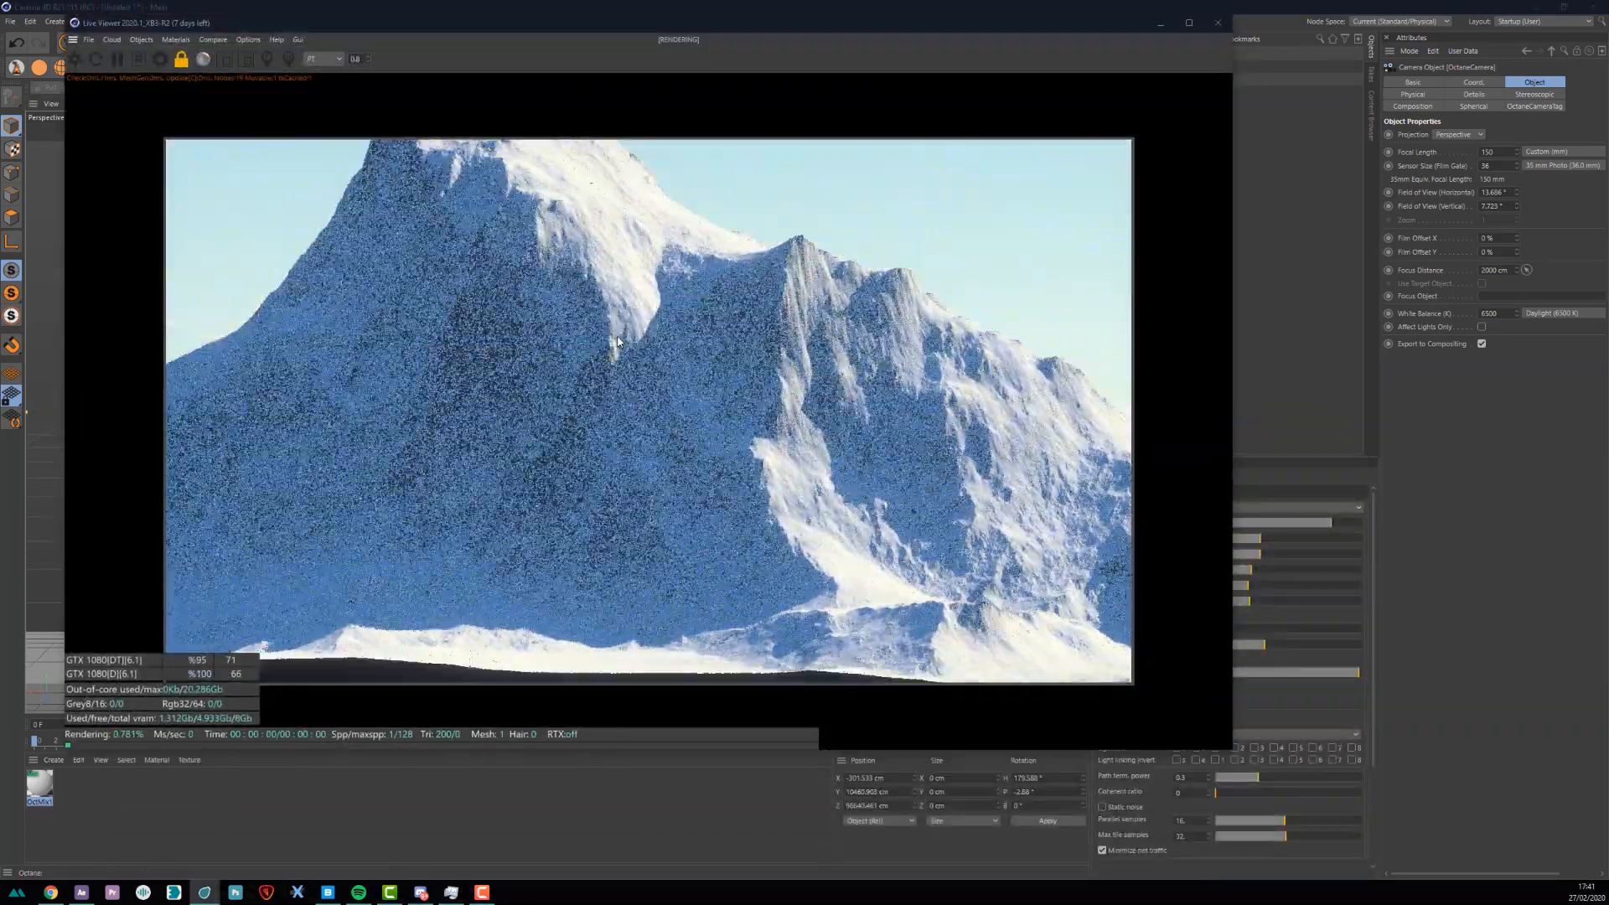
- Reposition the camera so the whole peak and its descending ridge sit low in the frame beneath open sky
{"action": "scroll", "coordinate": [570, 348], "scroll_direction": "down", "scroll_amount": 3}
{"action": "mouse_move", "coordinate": [728, 327]}
{"action": "middle_mouse_down"}
{"action": "mouse_move", "coordinate": [735, 355]}
{"action": "mouse_move", "coordinate": [718, 317]}
{"action": "middle_mouse_up"}
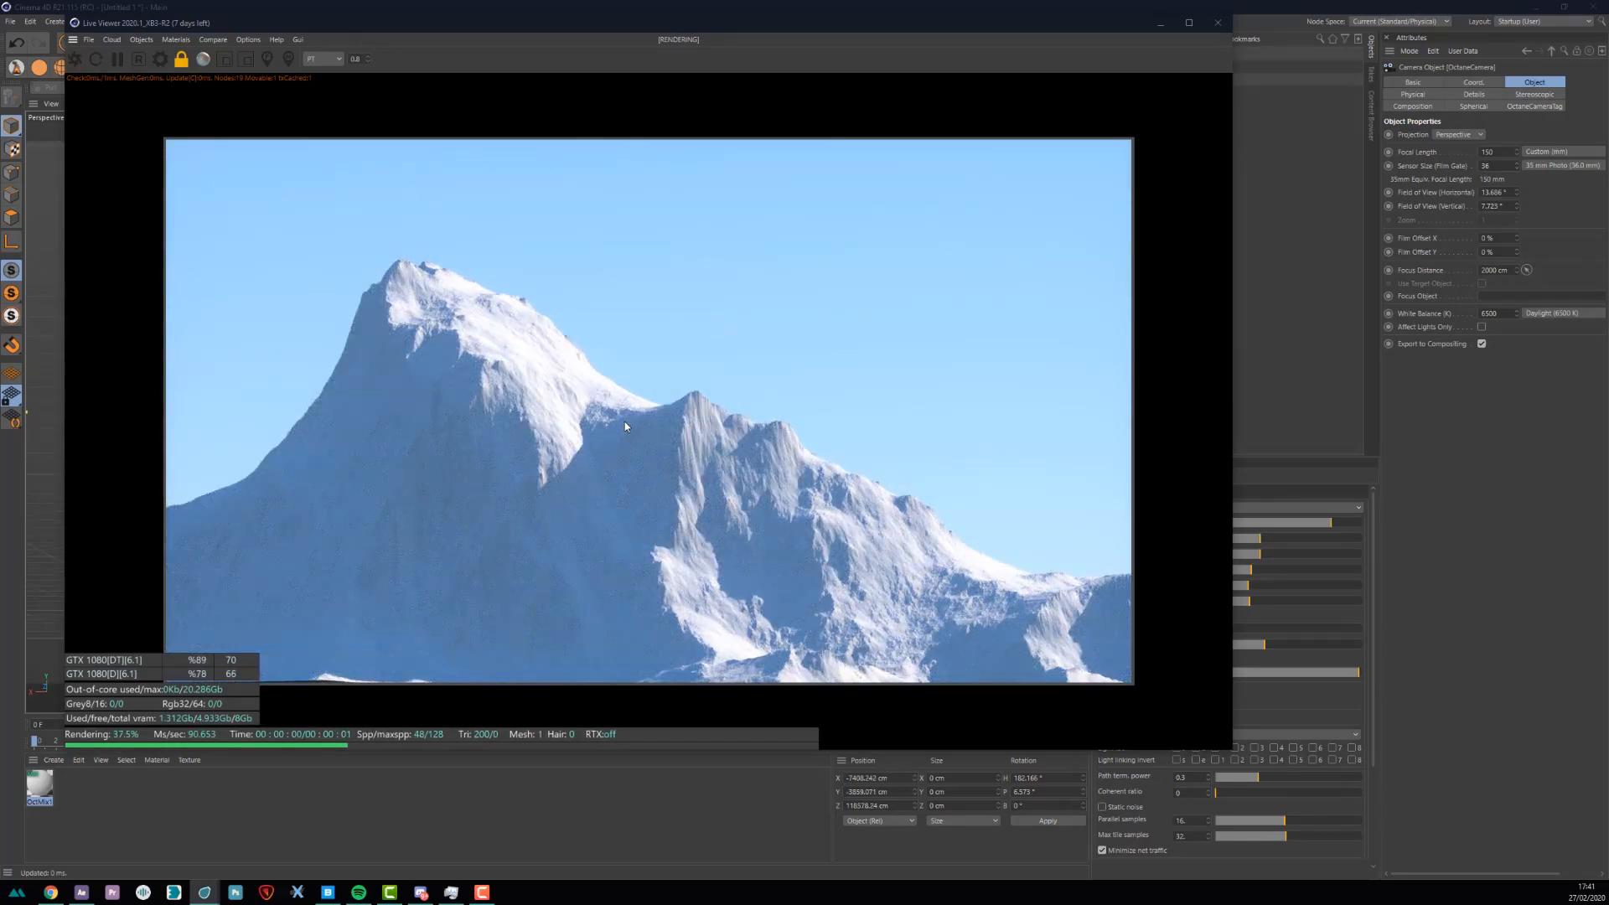
{"action": "left_click_drag", "start_coordinate": [625, 420], "coordinate": [625, 423]}
{"action": "middle_click_drag", "start_coordinate": [625, 428], "coordinate": [617, 429]}
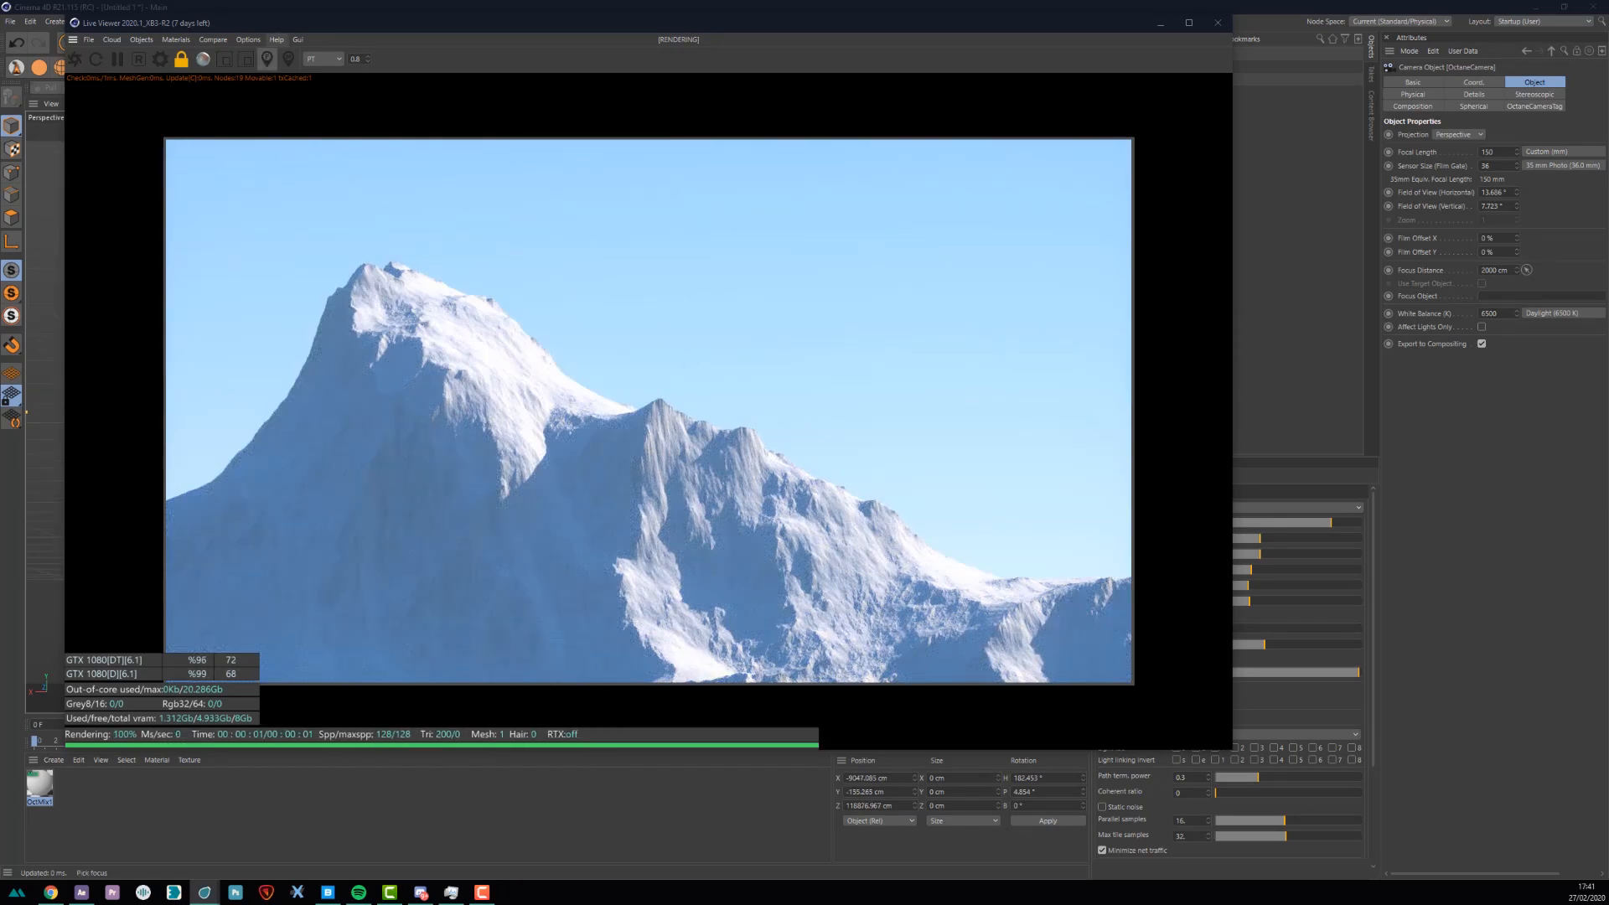
- Shrink the live render window and reduce its locked resolution scale to 0.6
{"action": "left_click_drag", "start_coordinate": [67, 14], "coordinate": [384, 197]}
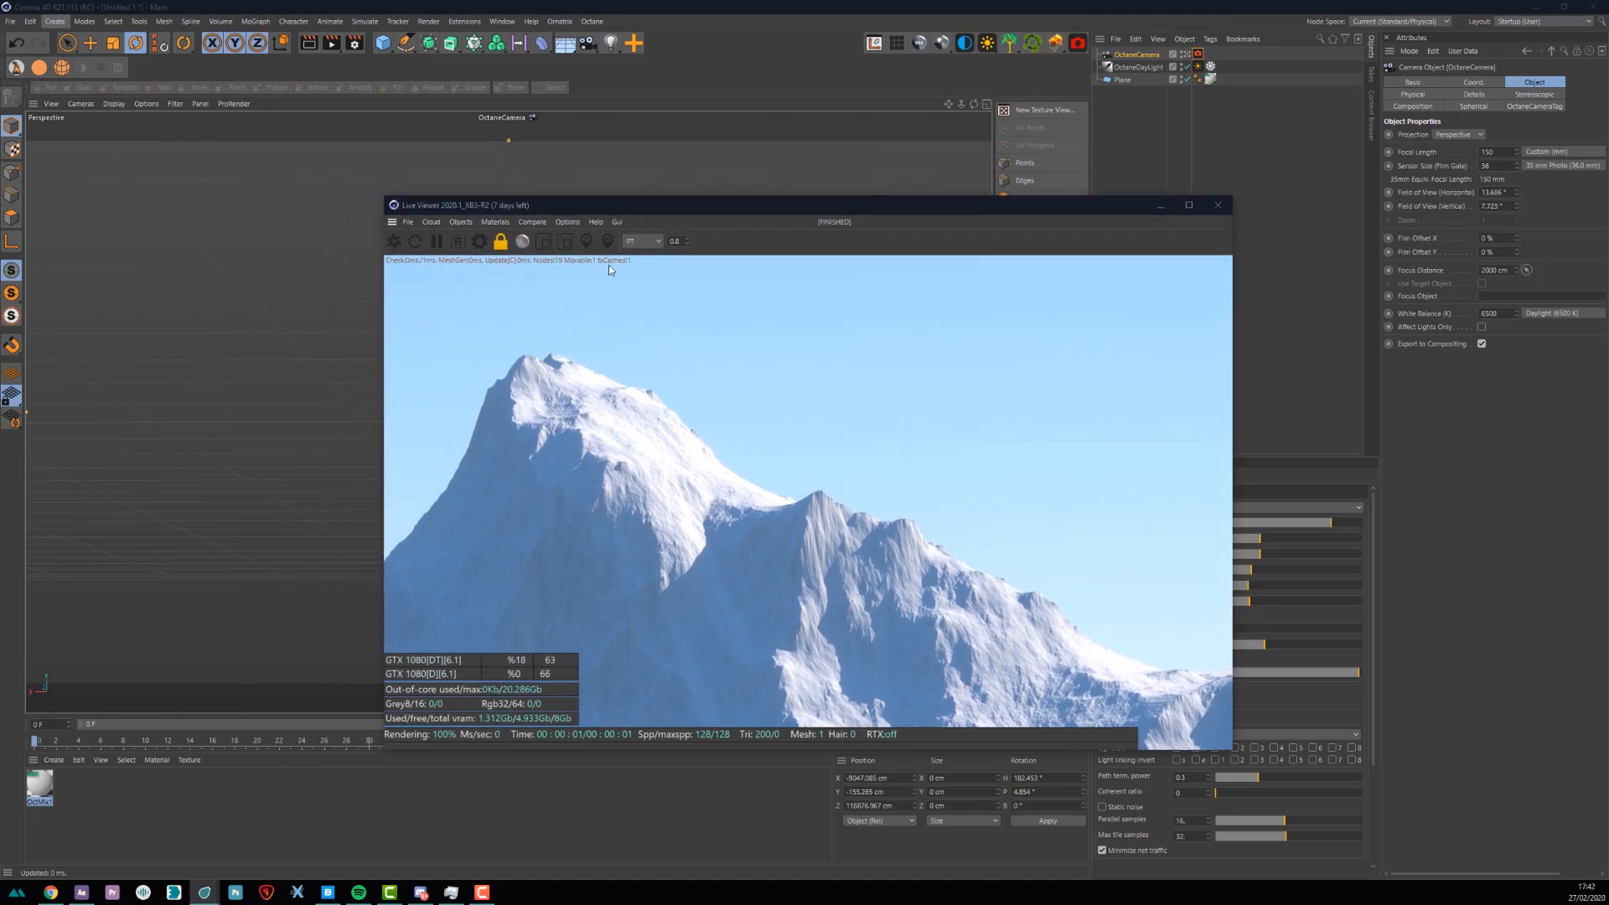
{"action": "left_click", "coordinate": [688, 244]}
{"action": "left_click", "coordinate": [687, 244]}
{"action": "left_click_drag", "start_coordinate": [660, 204], "coordinate": [351, 122]}
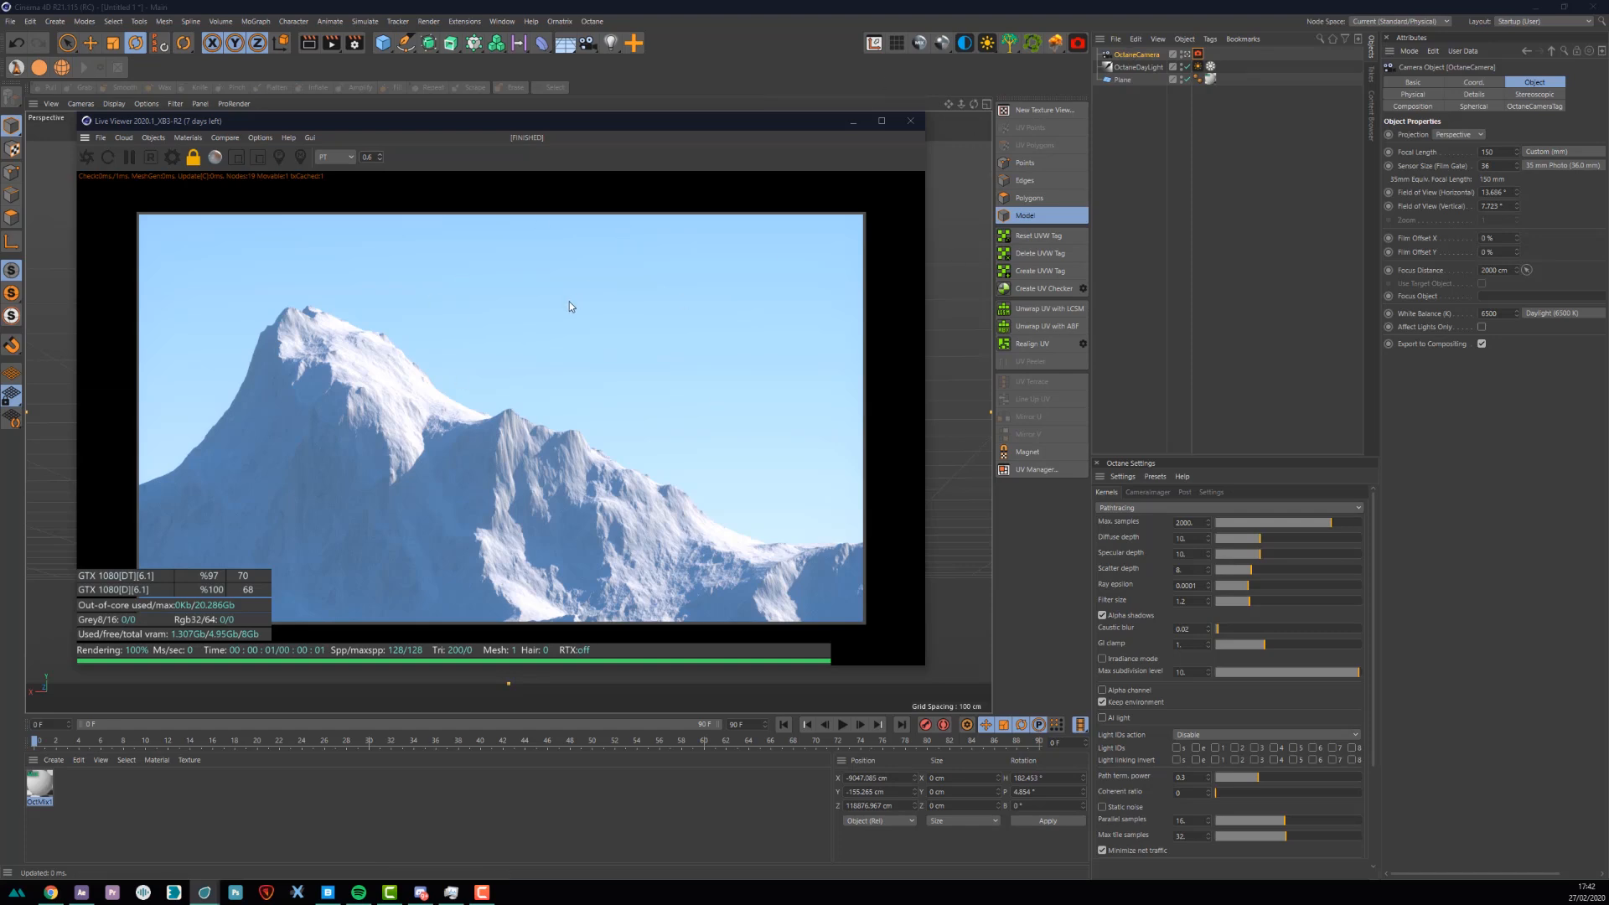
- Add a Protection tag to the Octane camera and test whether its view can still be moved
{"action": "right_click", "coordinate": [1131, 58]}
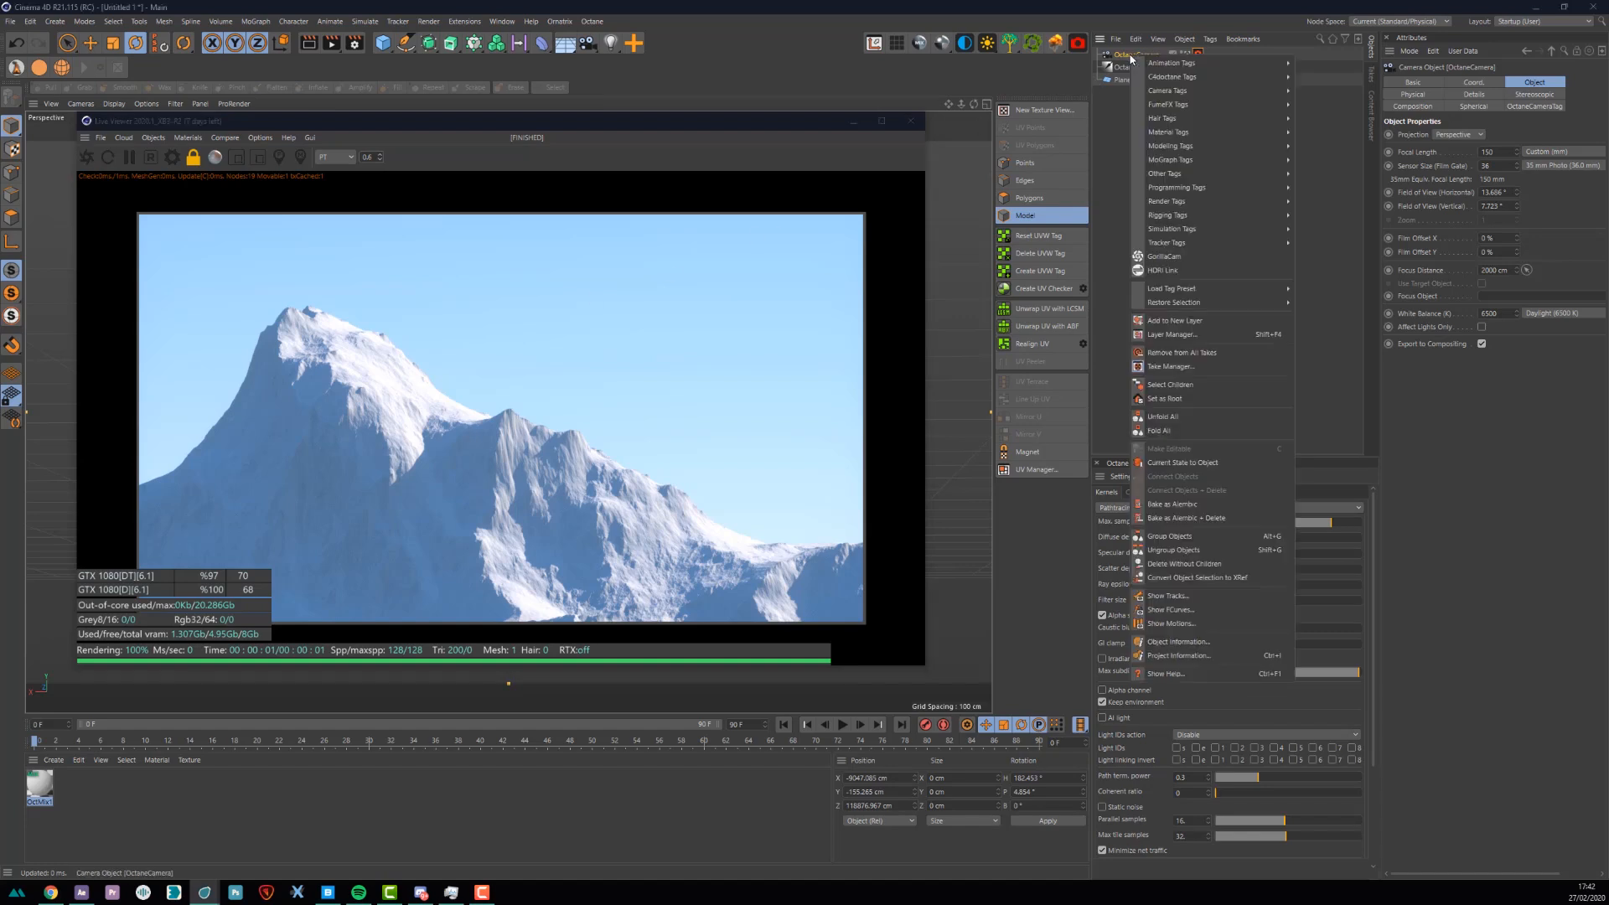
{"action": "mouse_move", "coordinate": [1178, 218]}
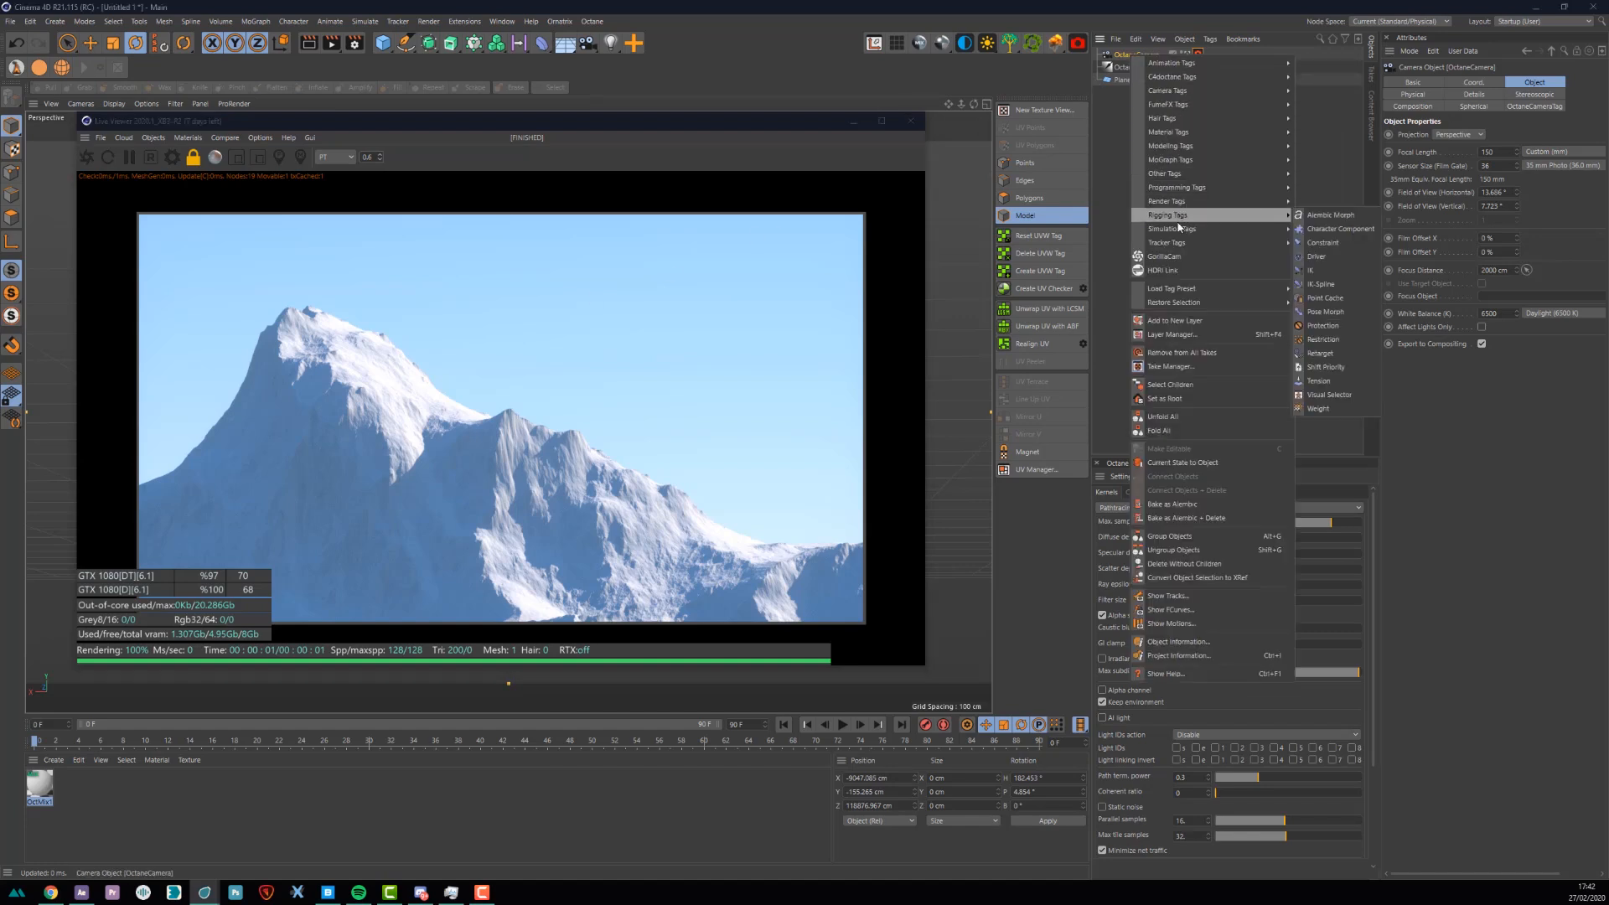
{"action": "left_click", "coordinate": [1340, 327]}
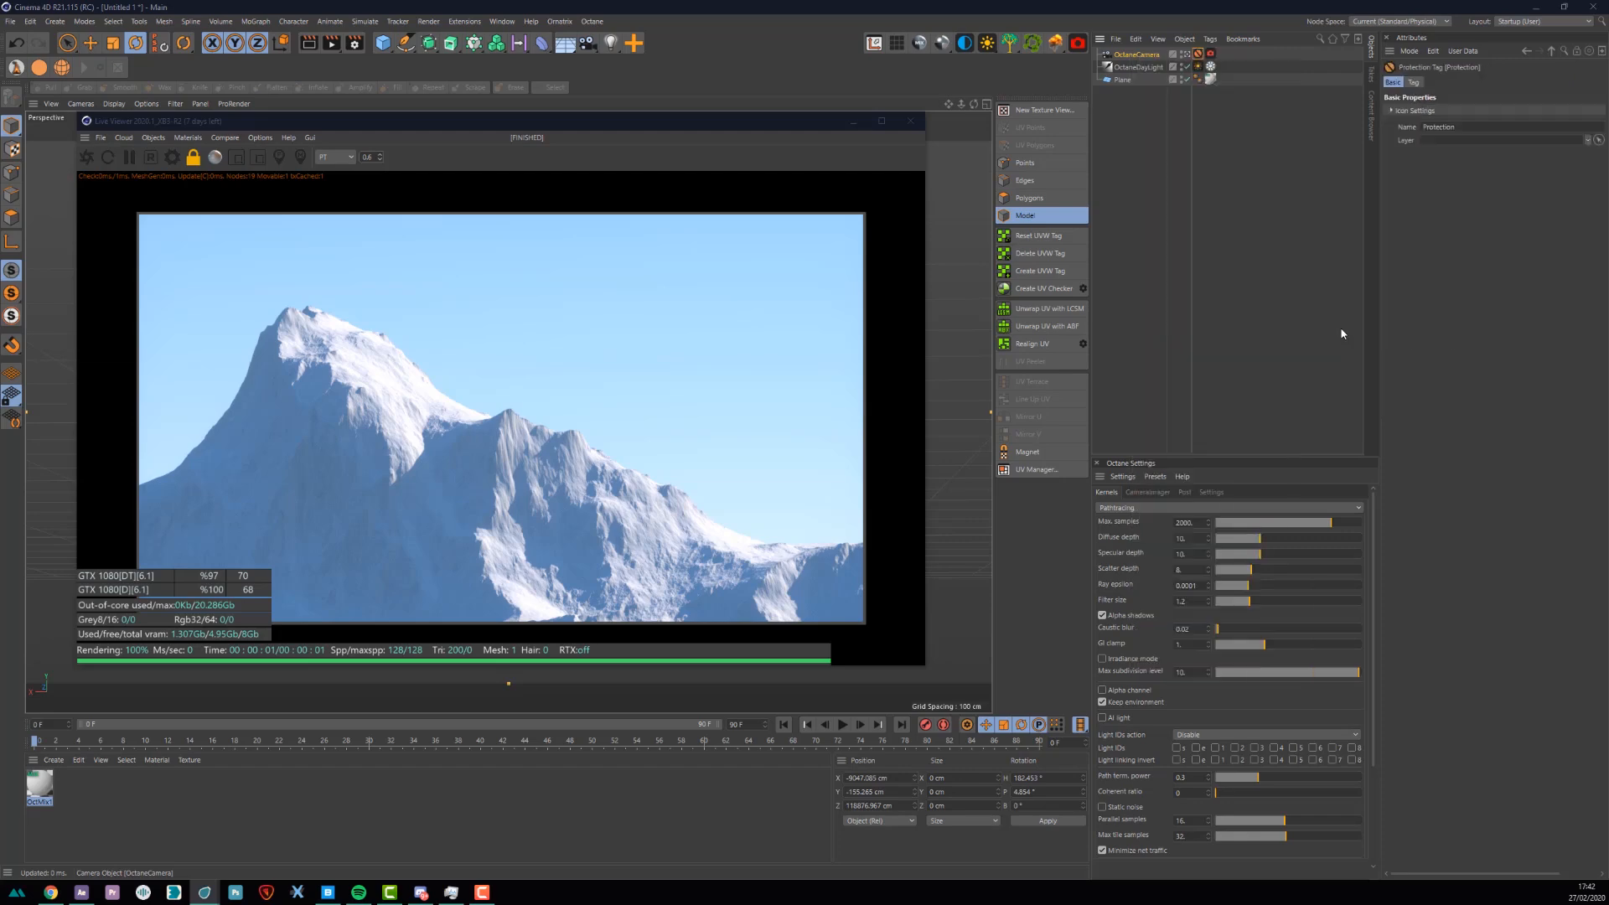
{"action": "left_click", "coordinate": [554, 277]}
{"action": "mouse_move", "coordinate": [468, 292]}
{"action": "left_mouse_down"}
{"action": "mouse_move", "coordinate": [259, 427]}
{"action": "mouse_move", "coordinate": [353, 401]}
{"action": "mouse_move", "coordinate": [343, 382]}
{"action": "left_mouse_up"}
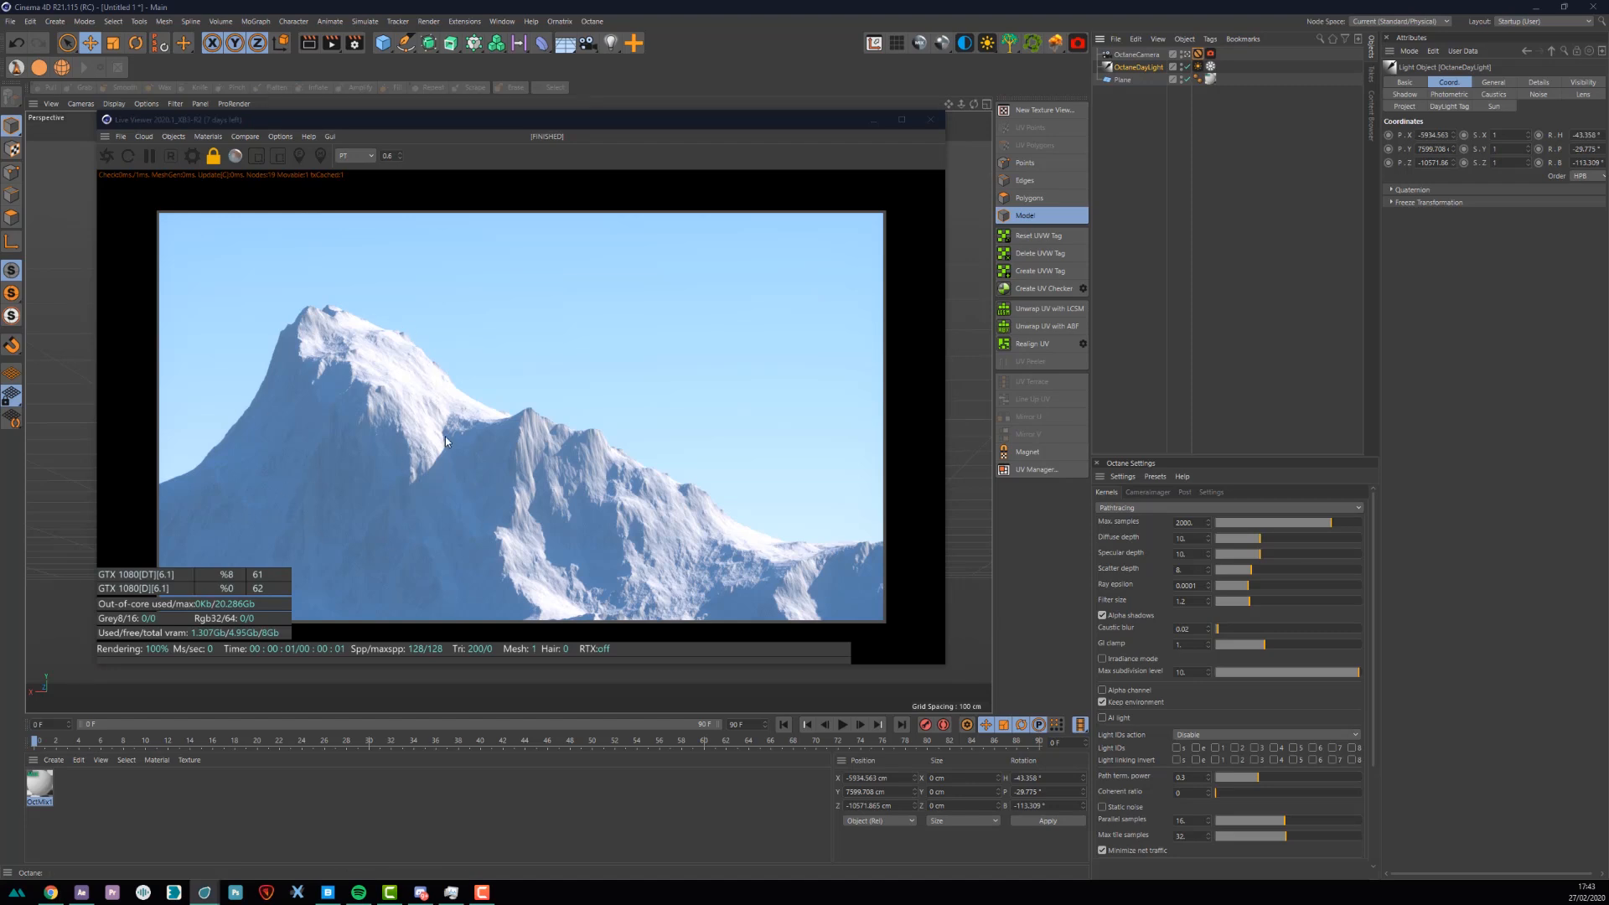
- Add an Octane HDRI sky and open the image texture of its environment tag
{"action": "left_click", "coordinate": [964, 43]}
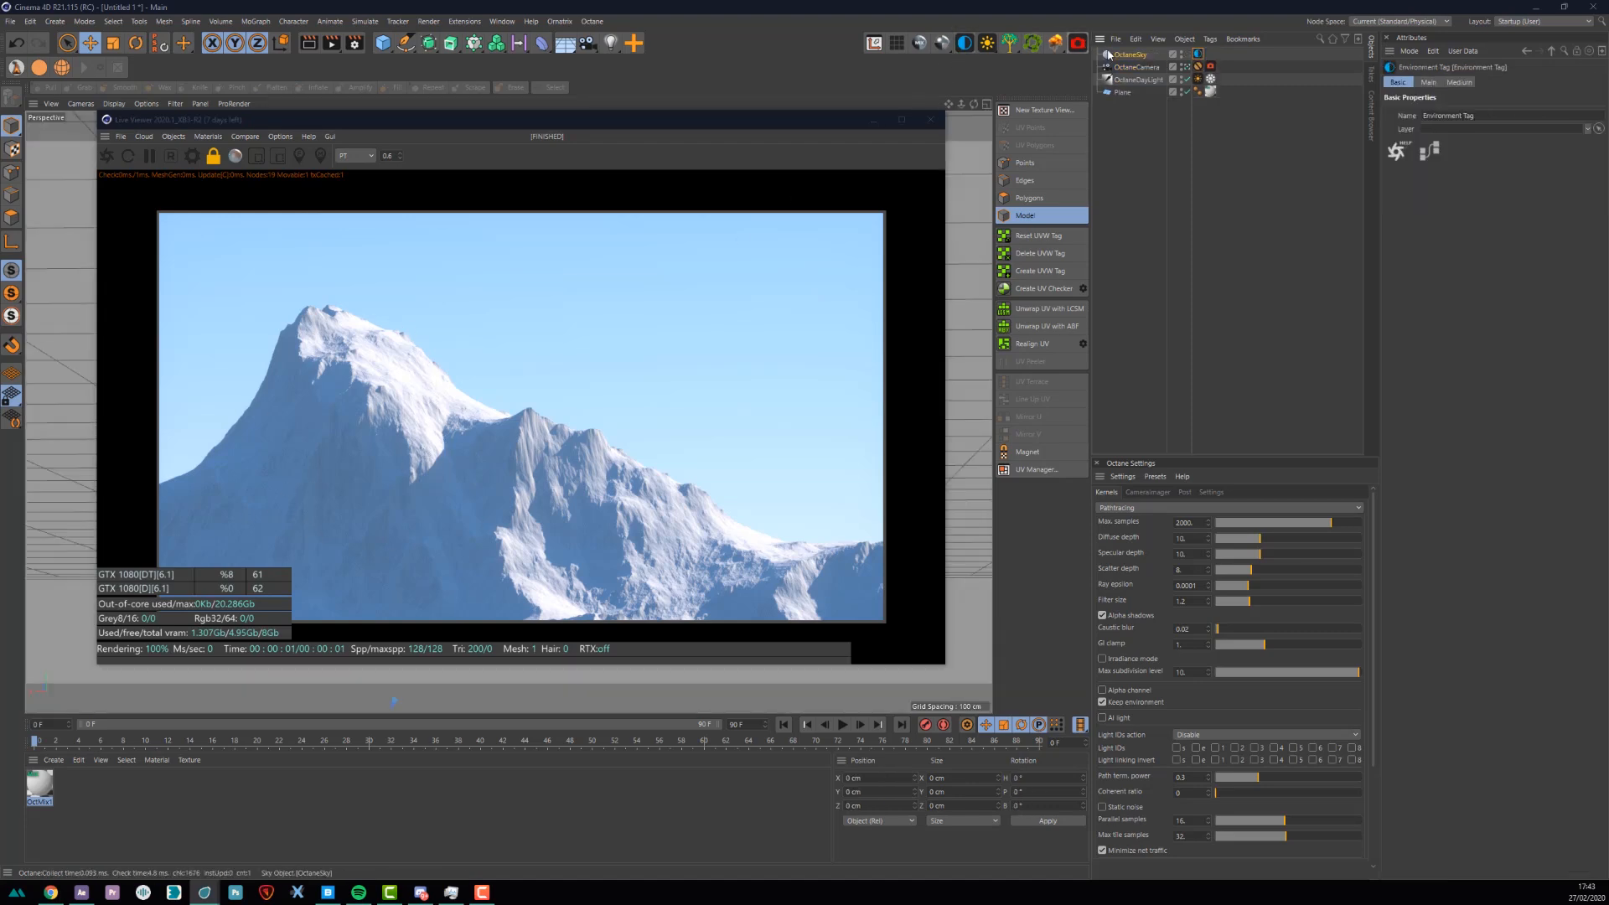
{"action": "left_click", "coordinate": [1198, 54]}
{"action": "left_click", "coordinate": [1461, 82]}
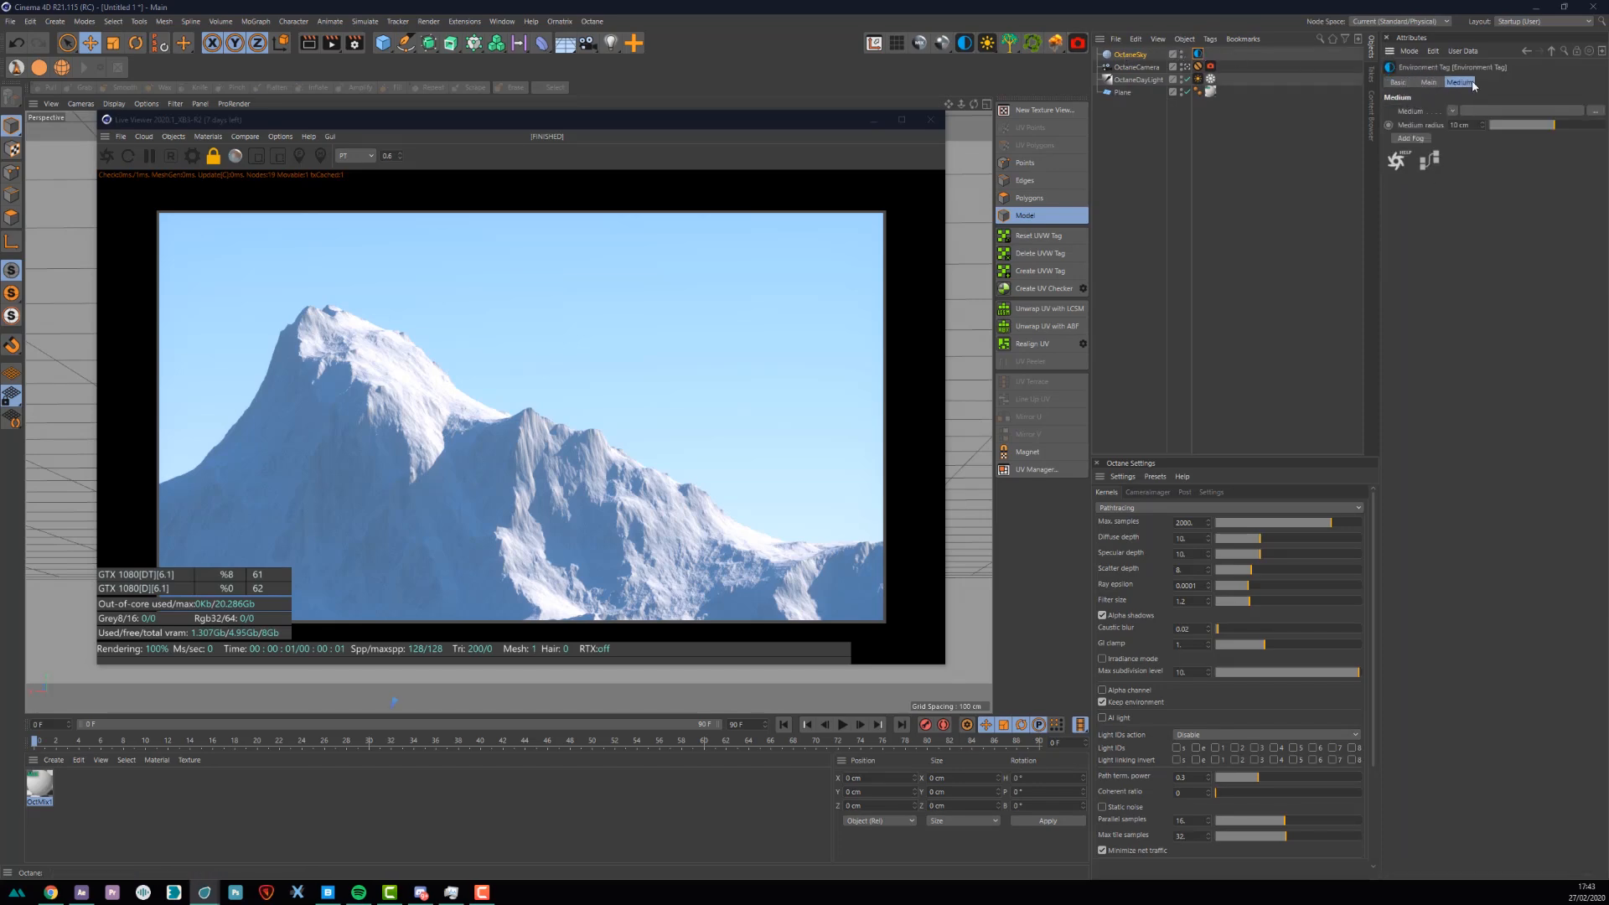
{"action": "left_click", "coordinate": [1440, 82]}
{"action": "left_click", "coordinate": [1499, 132]}
- Browse the asset drive's 3D texture and lighting folders for an HDRI file to use in the sky's image texture
{"action": "left_click", "coordinate": [1595, 111]}
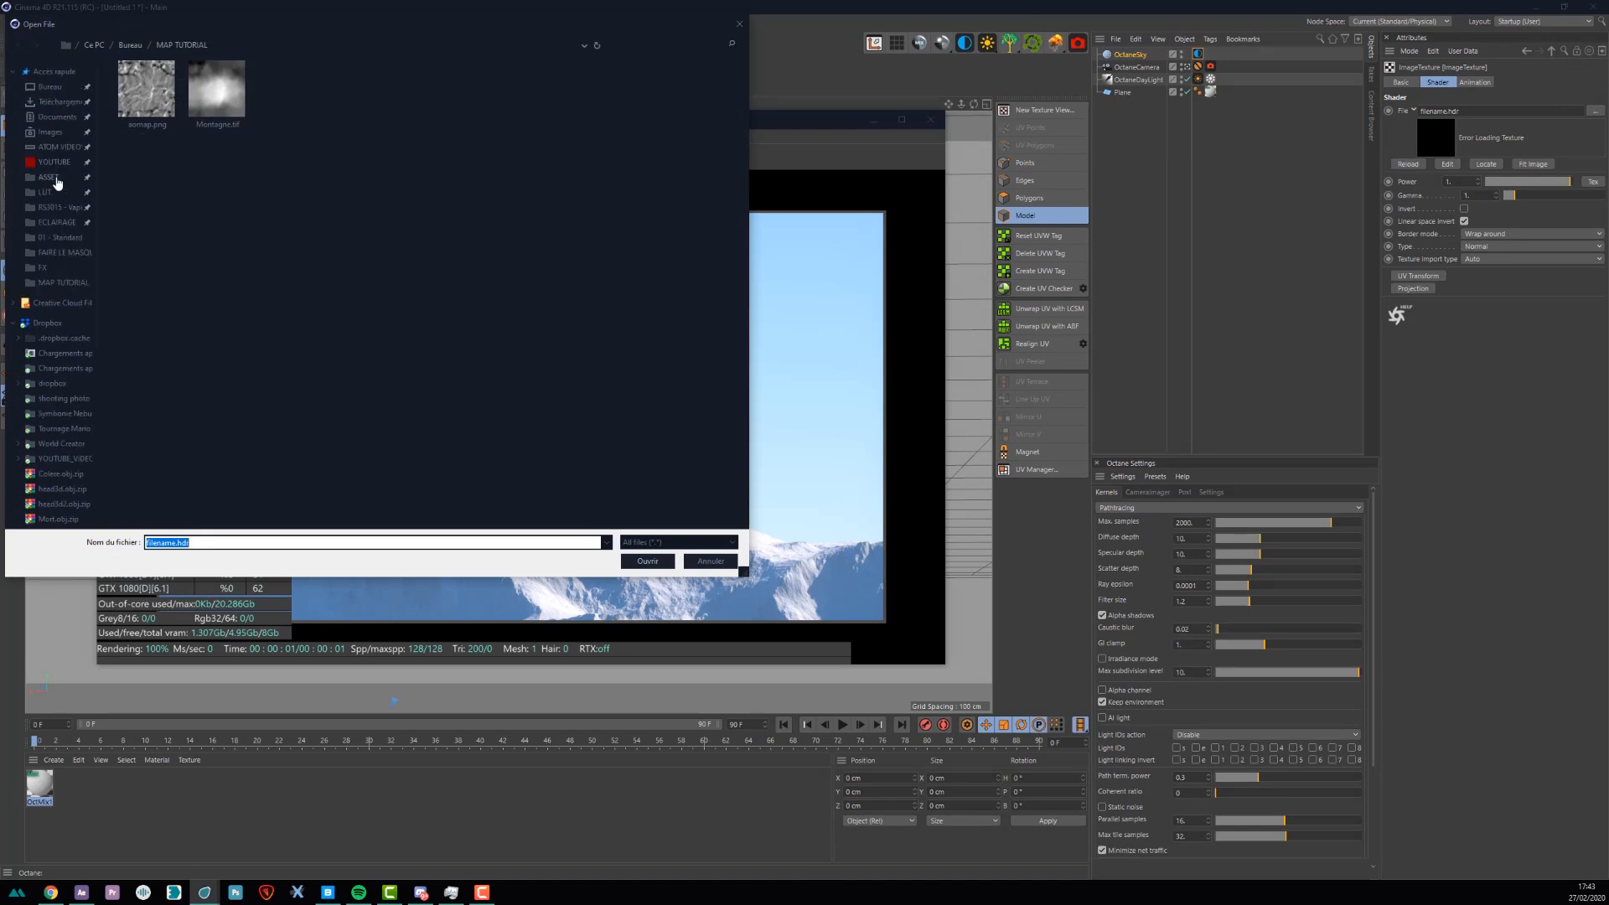
{"action": "left_click", "coordinate": [48, 192]}
{"action": "left_click", "coordinate": [204, 45]}
{"action": "double_click", "coordinate": [136, 94]}
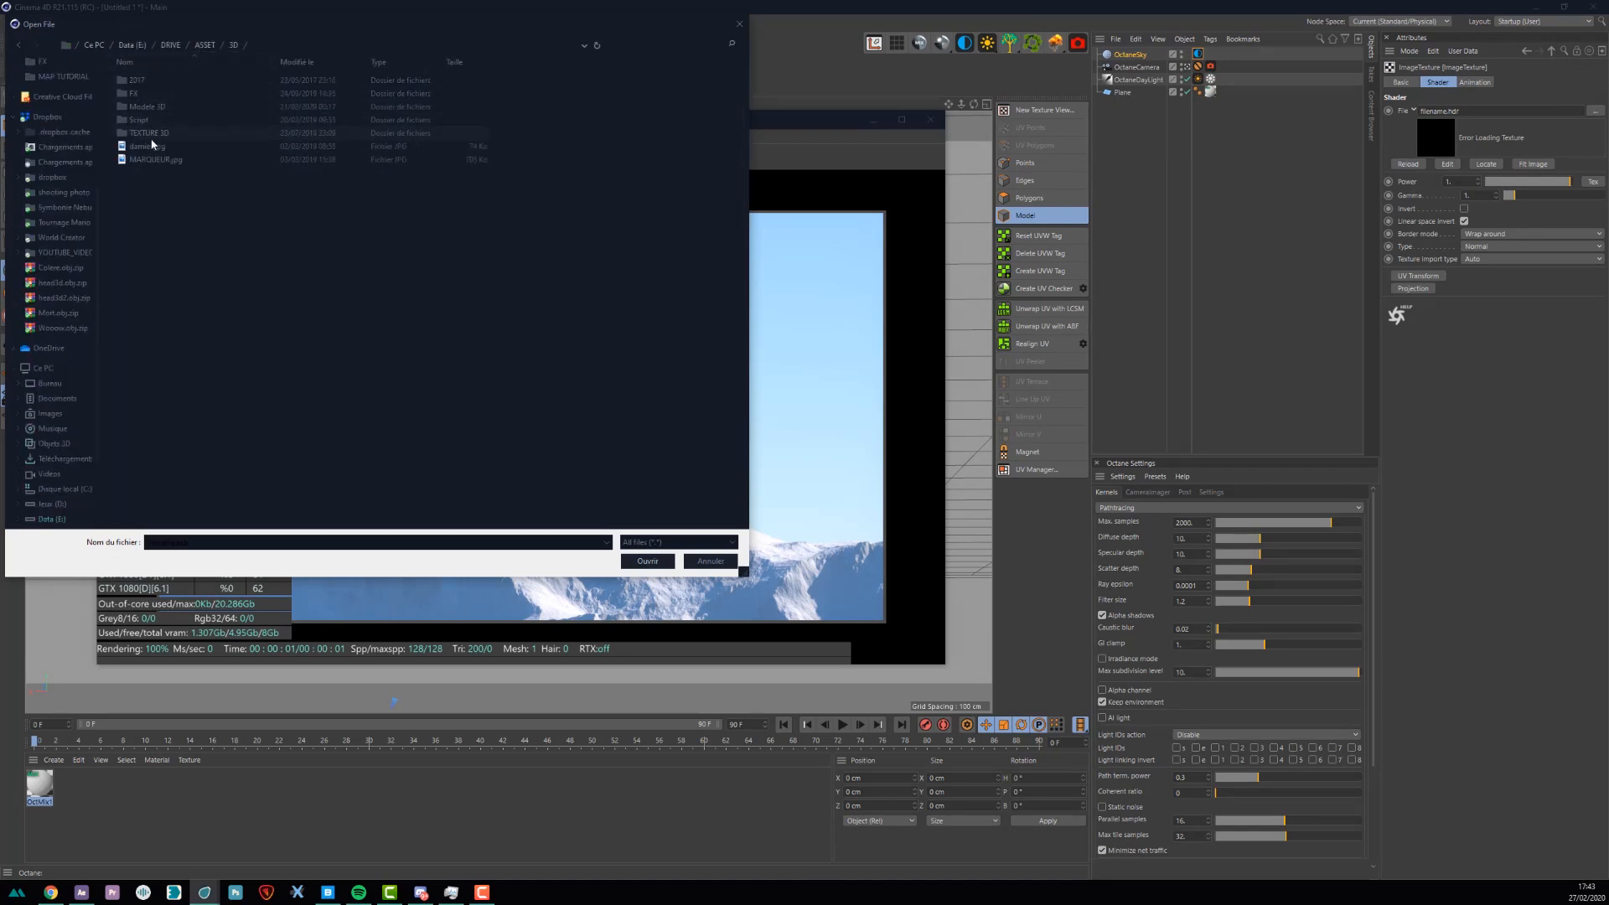
{"action": "double_click", "coordinate": [151, 134]}
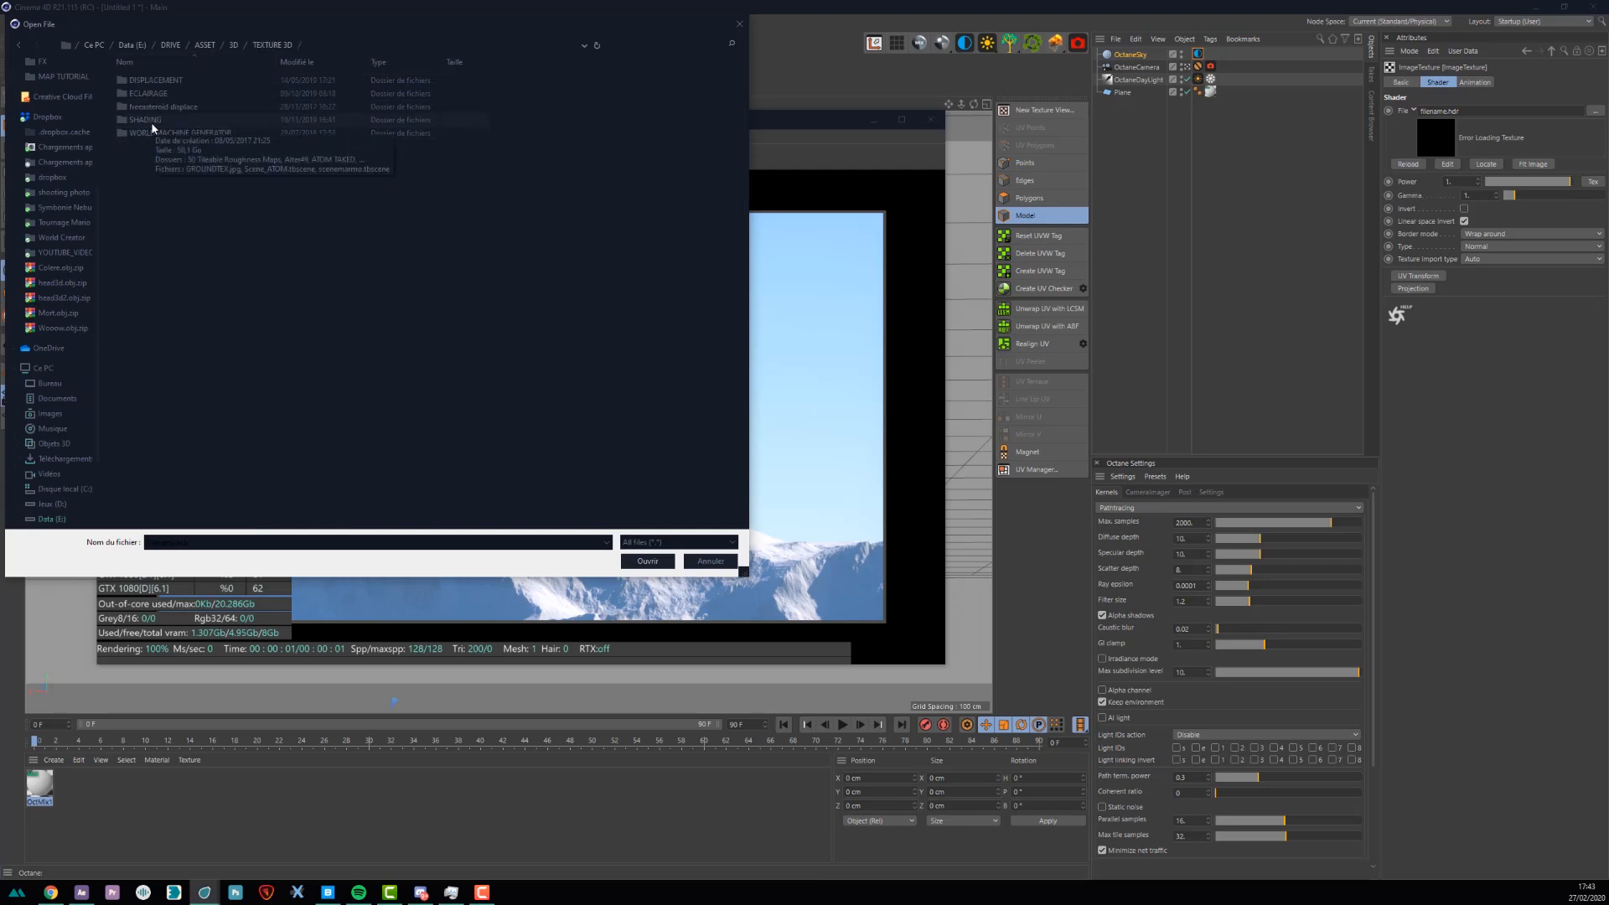
{"action": "double_click", "coordinate": [147, 93]}
{"action": "double_click", "coordinate": [144, 107]}
{"action": "double_click", "coordinate": [143, 159]}
- Switch to the browser, browse the day HDRs on the NoEmotion HDRs page and download the full-resolution 04-17_Cloudy archive
{"action": "left_click_drag", "start_coordinate": [0, 233], "coordinate": [1010, 2]}
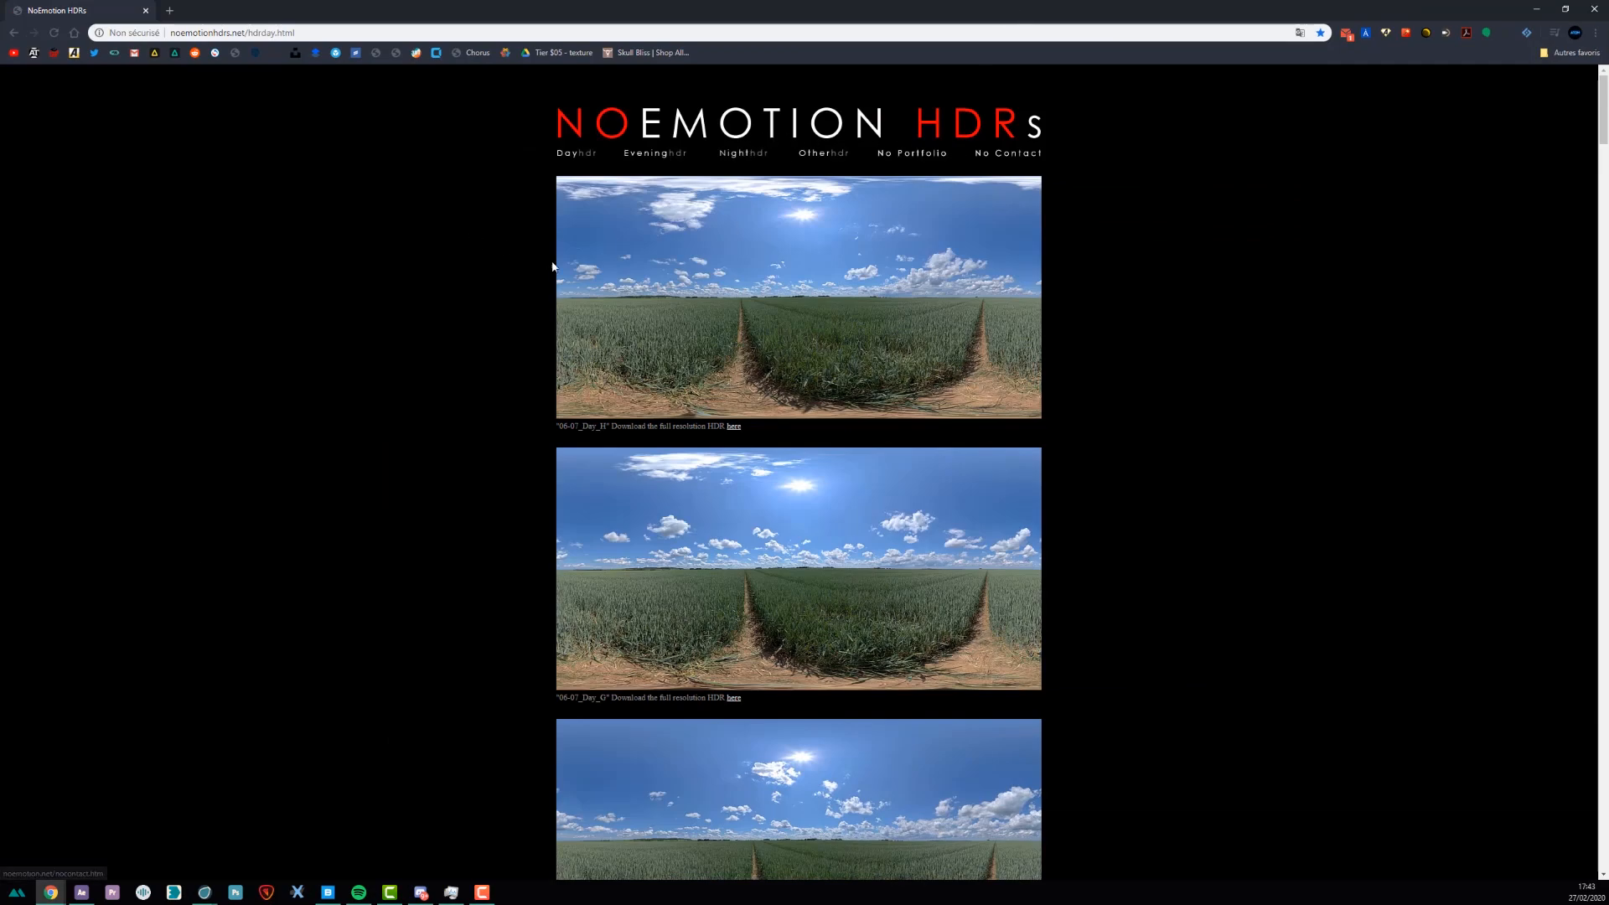
{"action": "scroll", "coordinate": [686, 380], "scroll_direction": "down", "scroll_amount": 20}
{"action": "scroll", "coordinate": [686, 380], "scroll_direction": "down", "scroll_amount": 20}
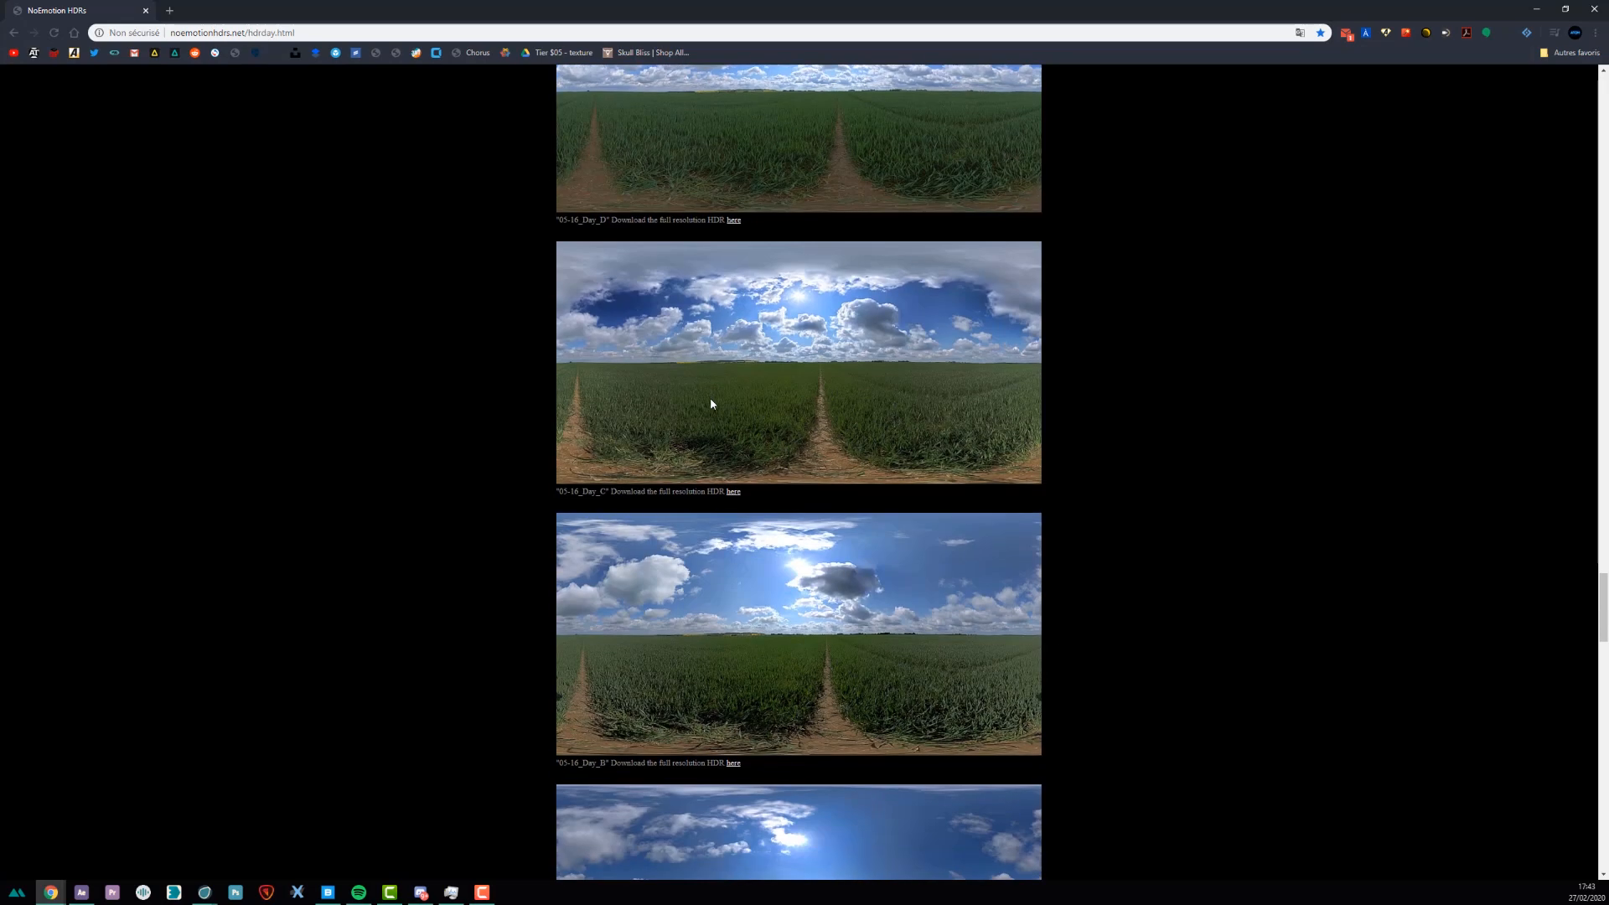
{"action": "scroll", "coordinate": [711, 403], "scroll_direction": "down", "scroll_amount": 8}
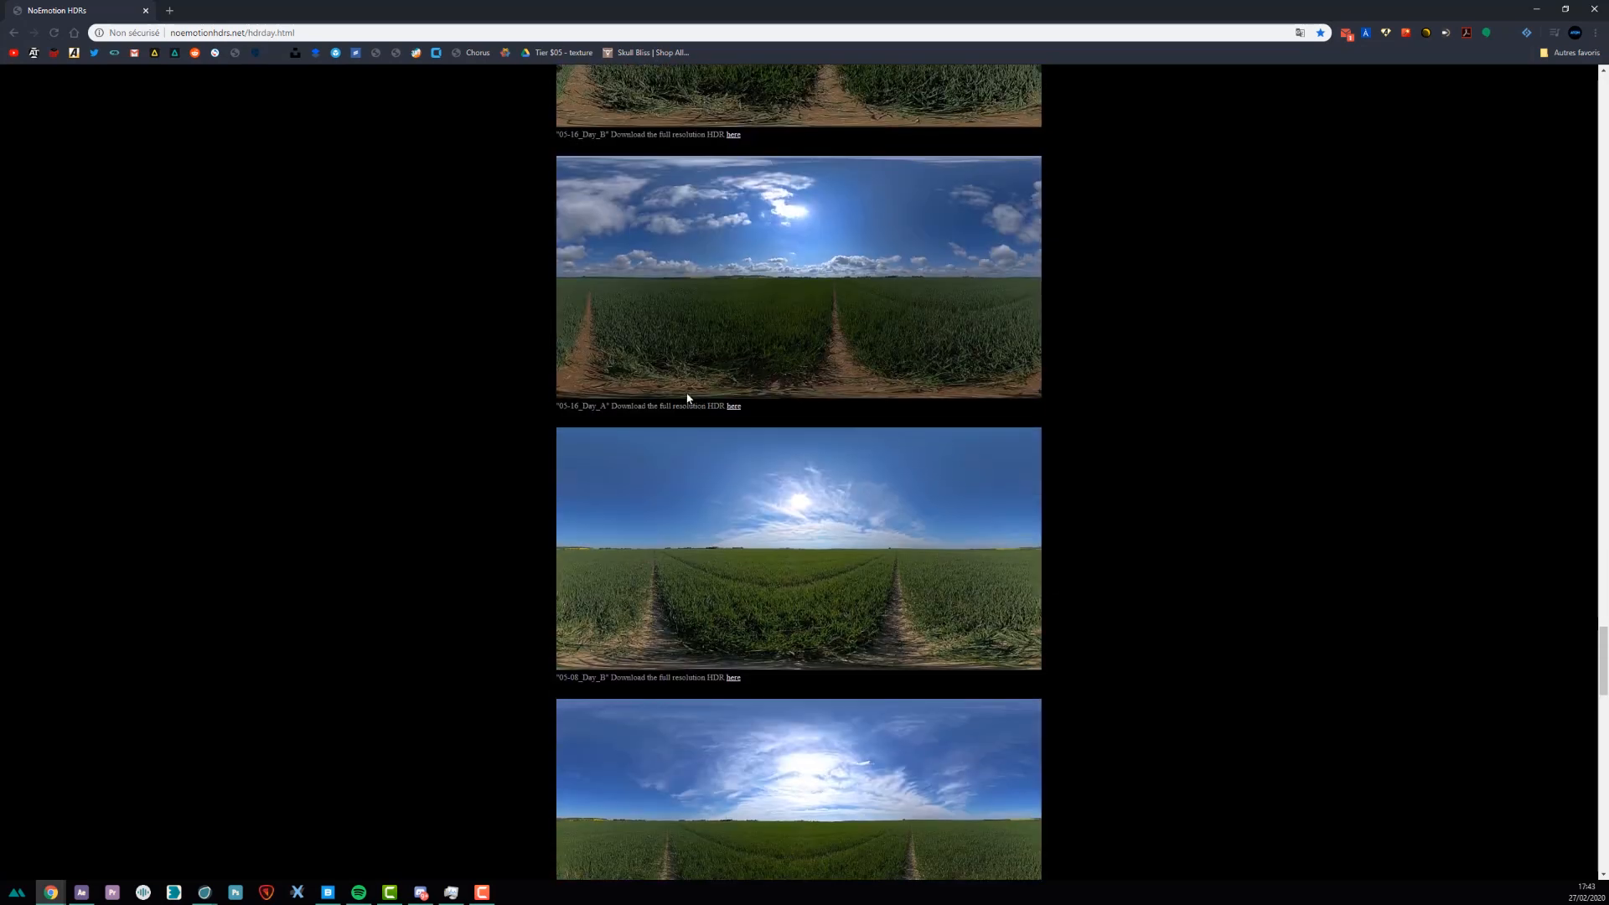
{"action": "scroll", "coordinate": [687, 398], "scroll_direction": "down", "scroll_amount": 20}
{"action": "scroll", "coordinate": [836, 537], "scroll_direction": "up", "scroll_amount": 20}
{"action": "scroll", "coordinate": [848, 503], "scroll_direction": "down", "scroll_amount": 20}
{"action": "scroll", "coordinate": [839, 496], "scroll_direction": "down", "scroll_amount": 15}
{"action": "scroll", "coordinate": [826, 489], "scroll_direction": "down", "scroll_amount": 15}
{"action": "scroll", "coordinate": [824, 493], "scroll_direction": "down", "scroll_amount": 20}
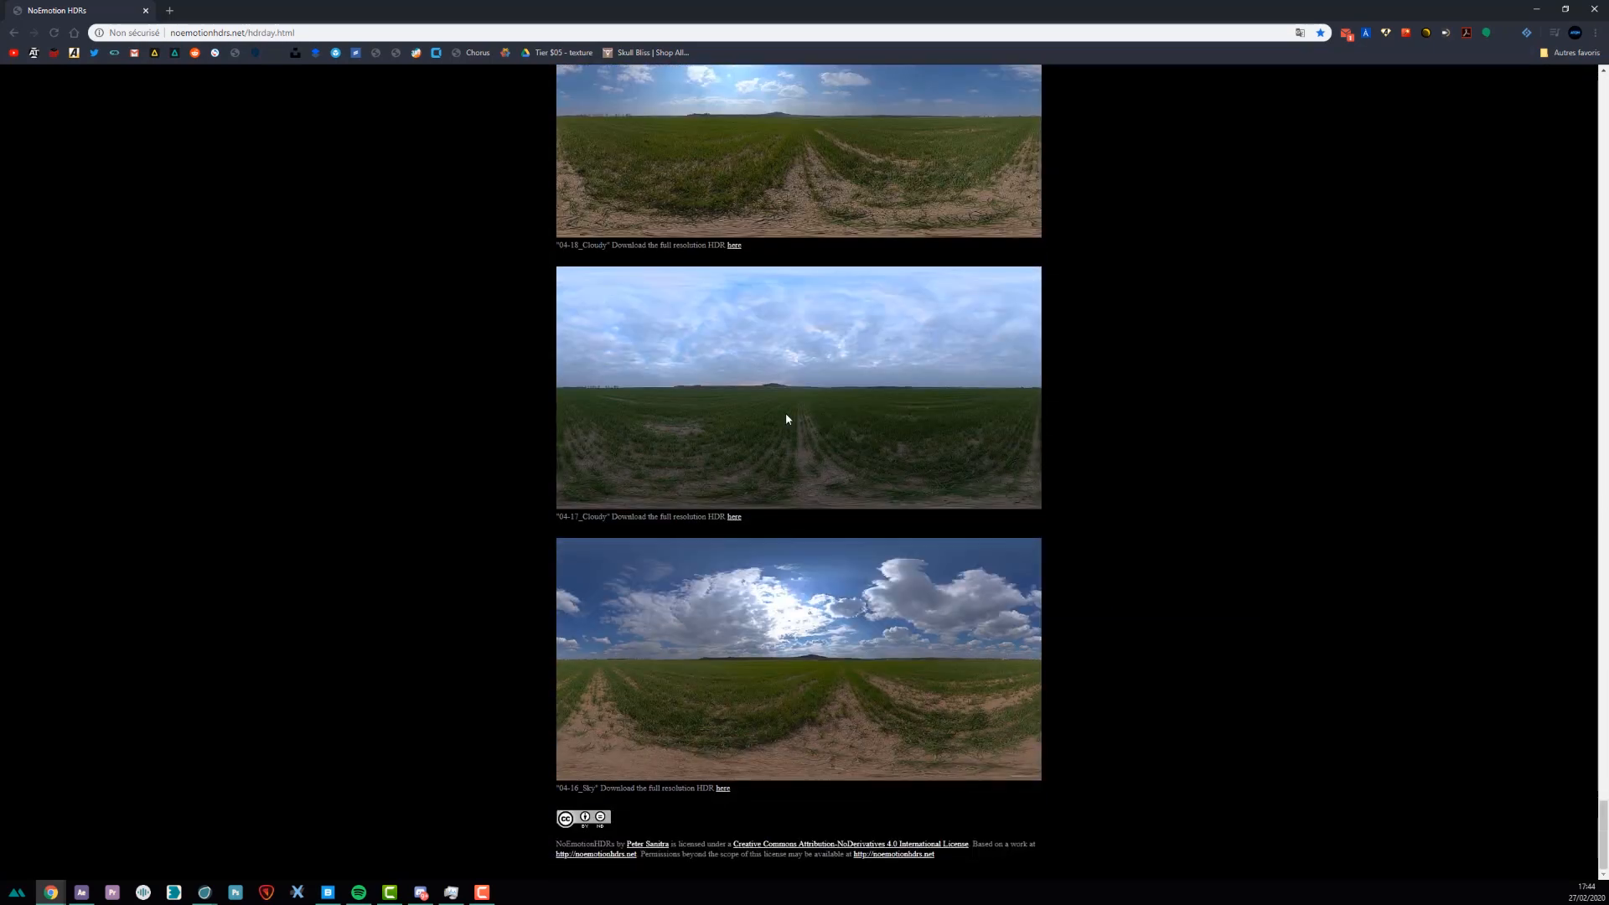
{"action": "left_click", "coordinate": [735, 519]}
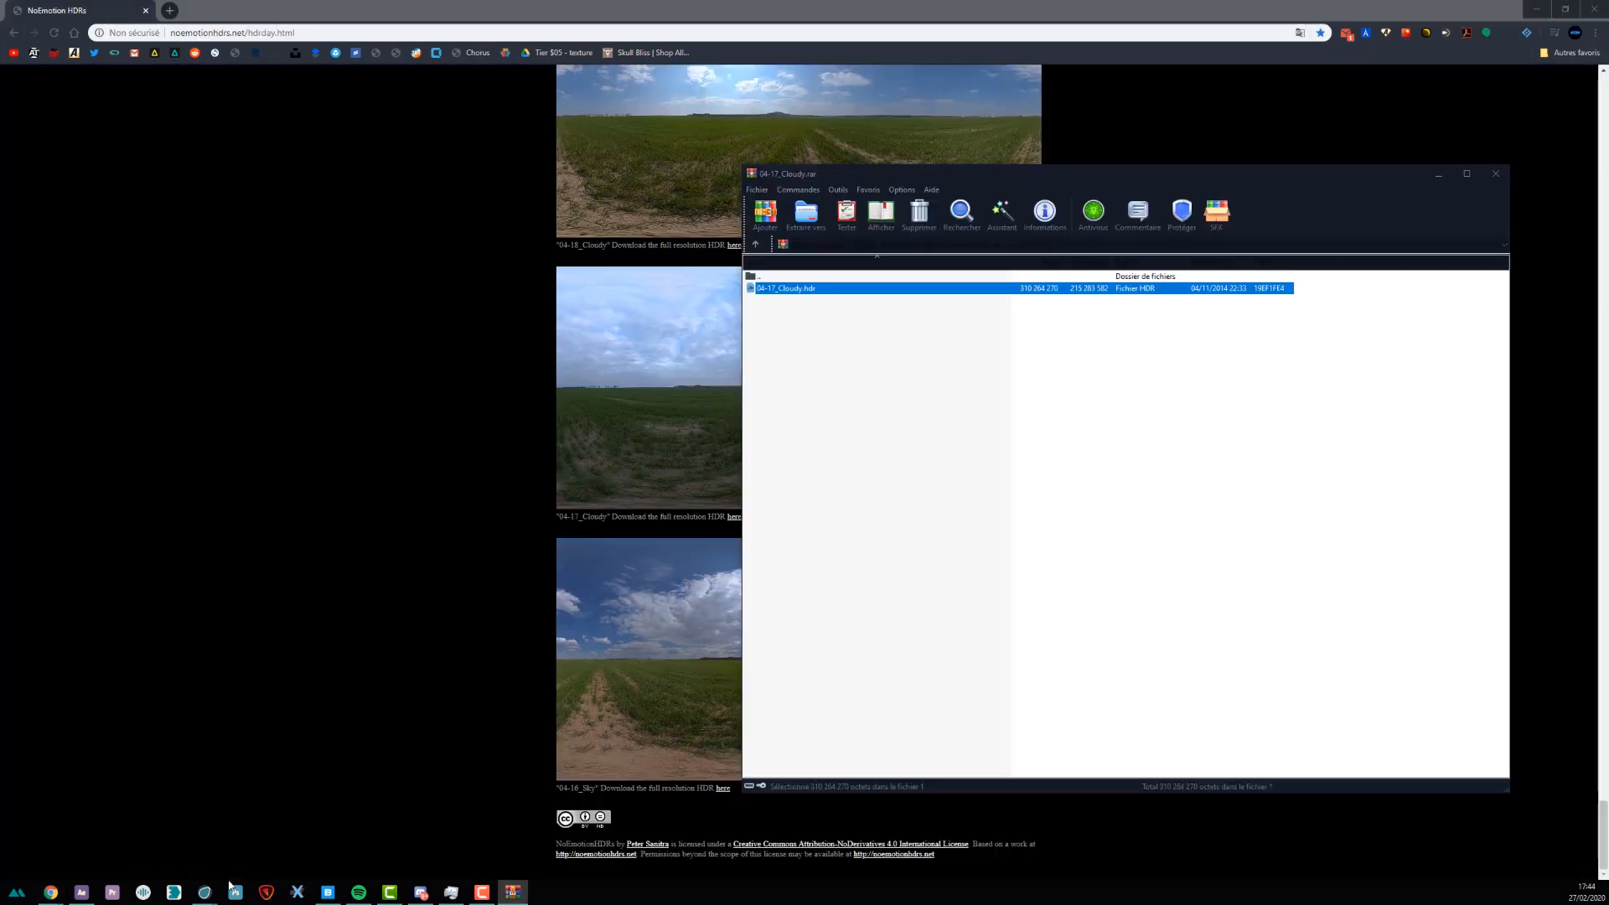
- Return to Cinema 4D, load 04-17_Cloudy.hdr from the Desktop as the sky image and enable Mix sky texture on the daylight tag
{"action": "left_click", "coordinate": [204, 893]}
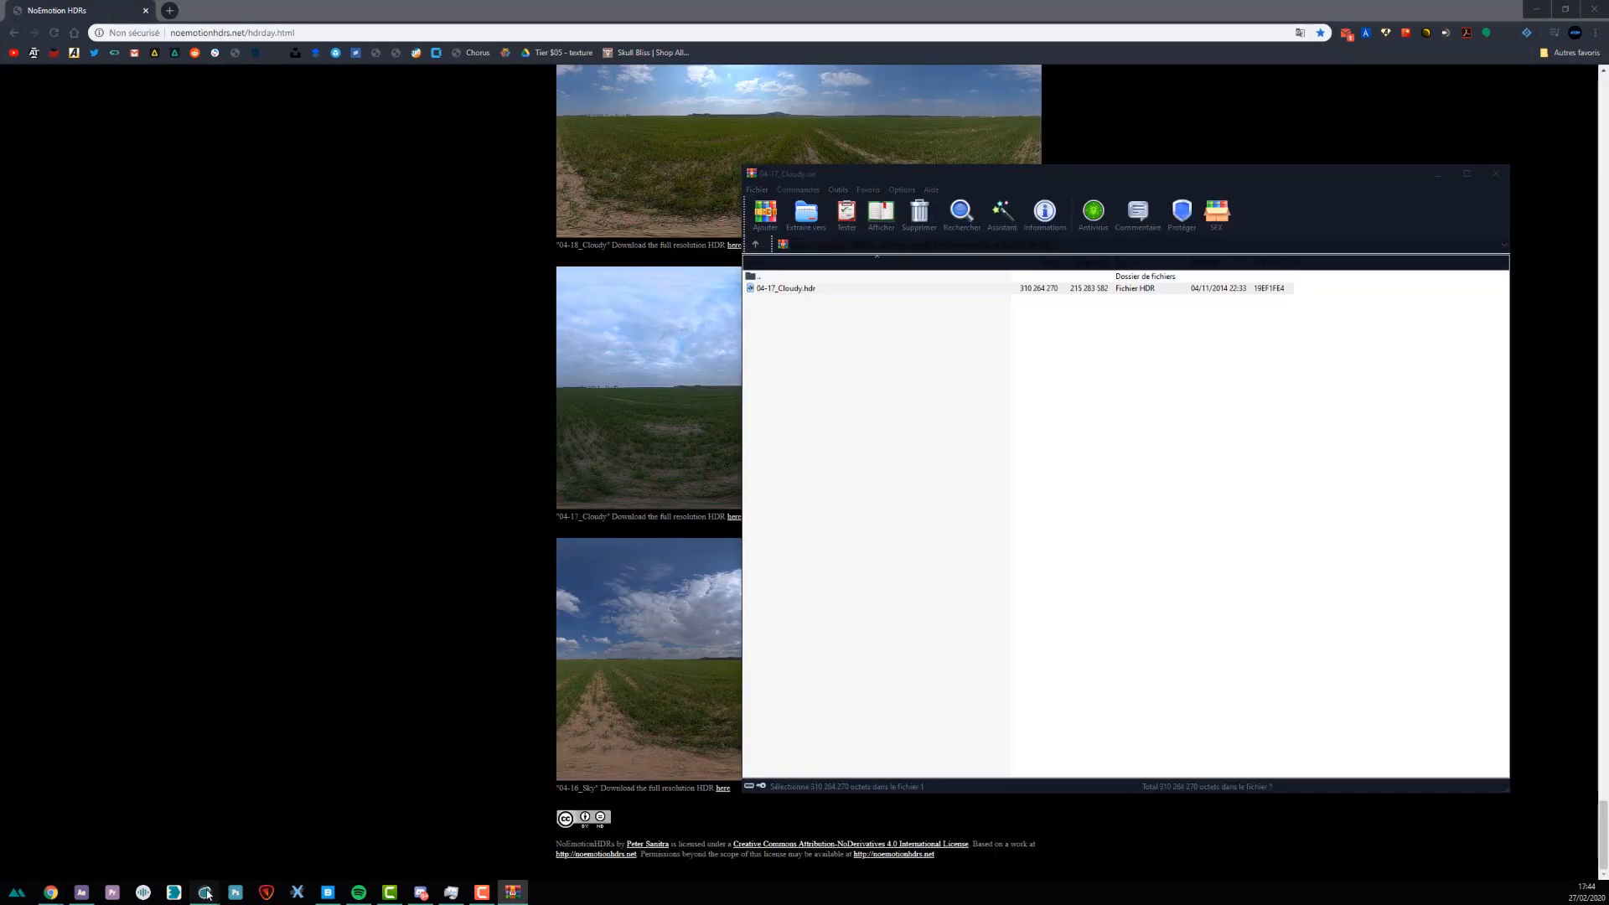
{"action": "left_click", "coordinate": [157, 862]}
{"action": "scroll", "coordinate": [63, 112], "scroll_direction": "up", "scroll_amount": 5}
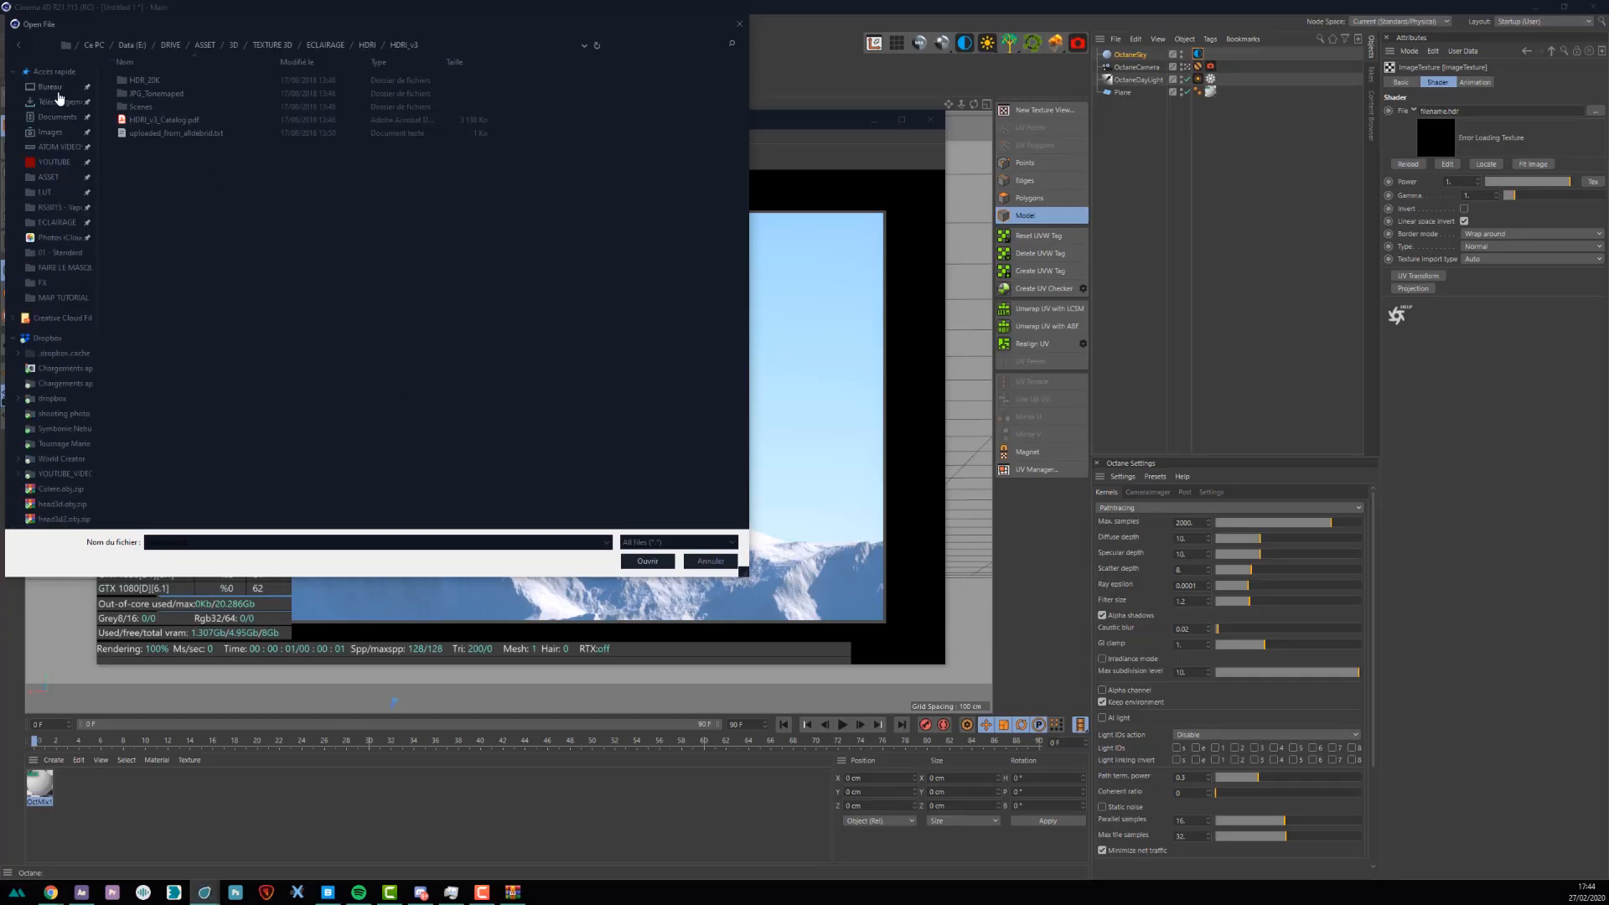
{"action": "scroll", "coordinate": [458, 366], "scroll_direction": "down", "scroll_amount": 1}
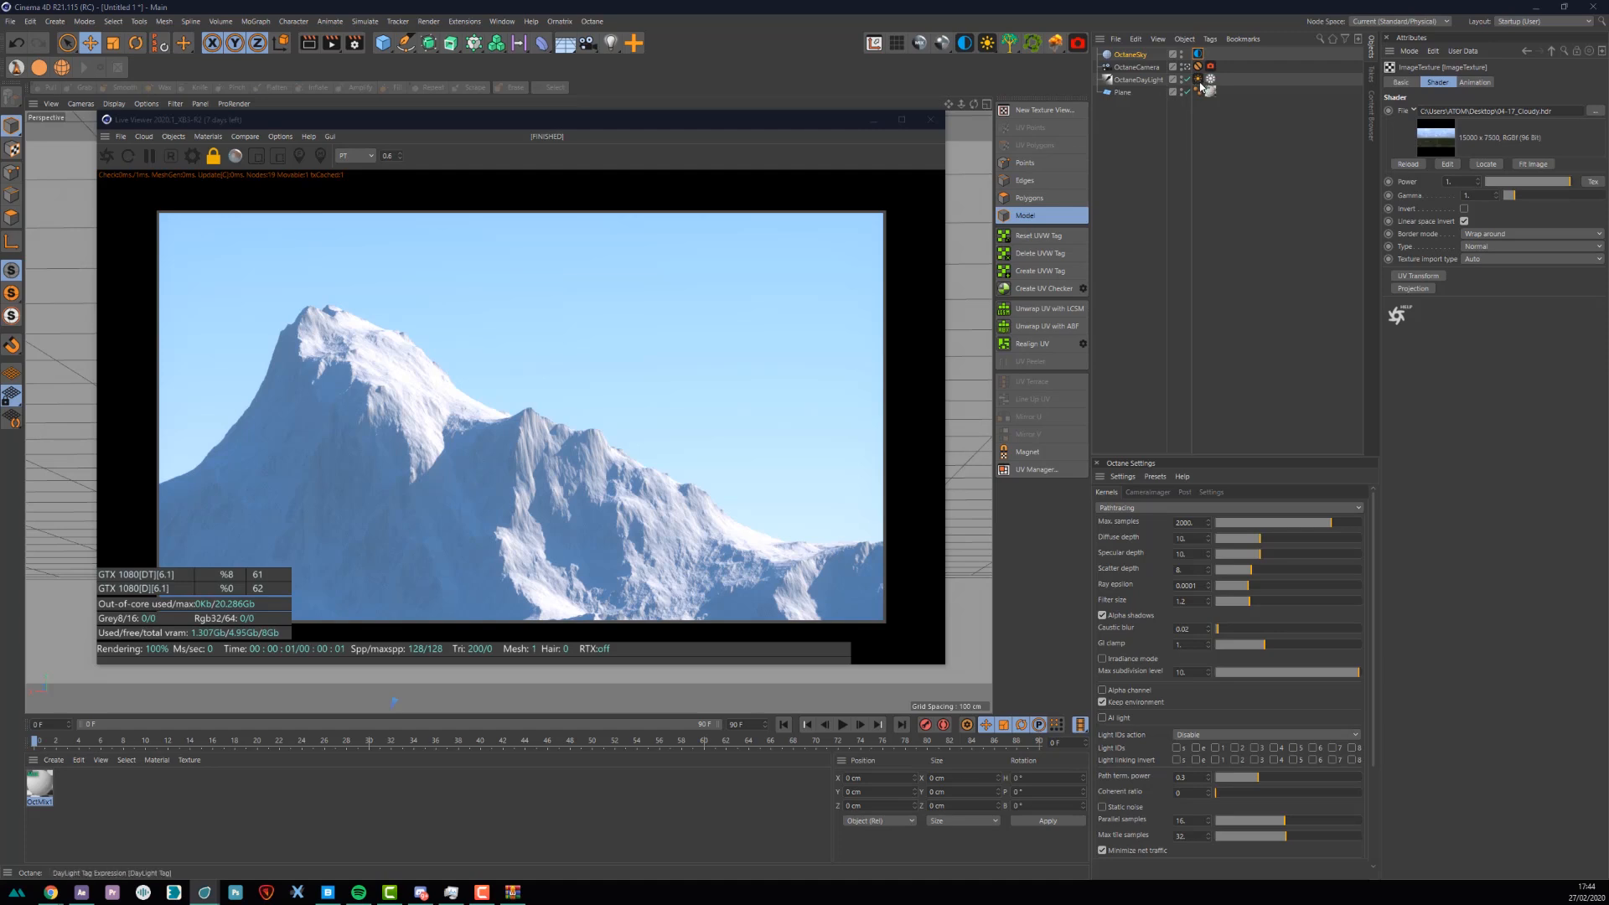
{"action": "left_click", "coordinate": [1199, 80]}
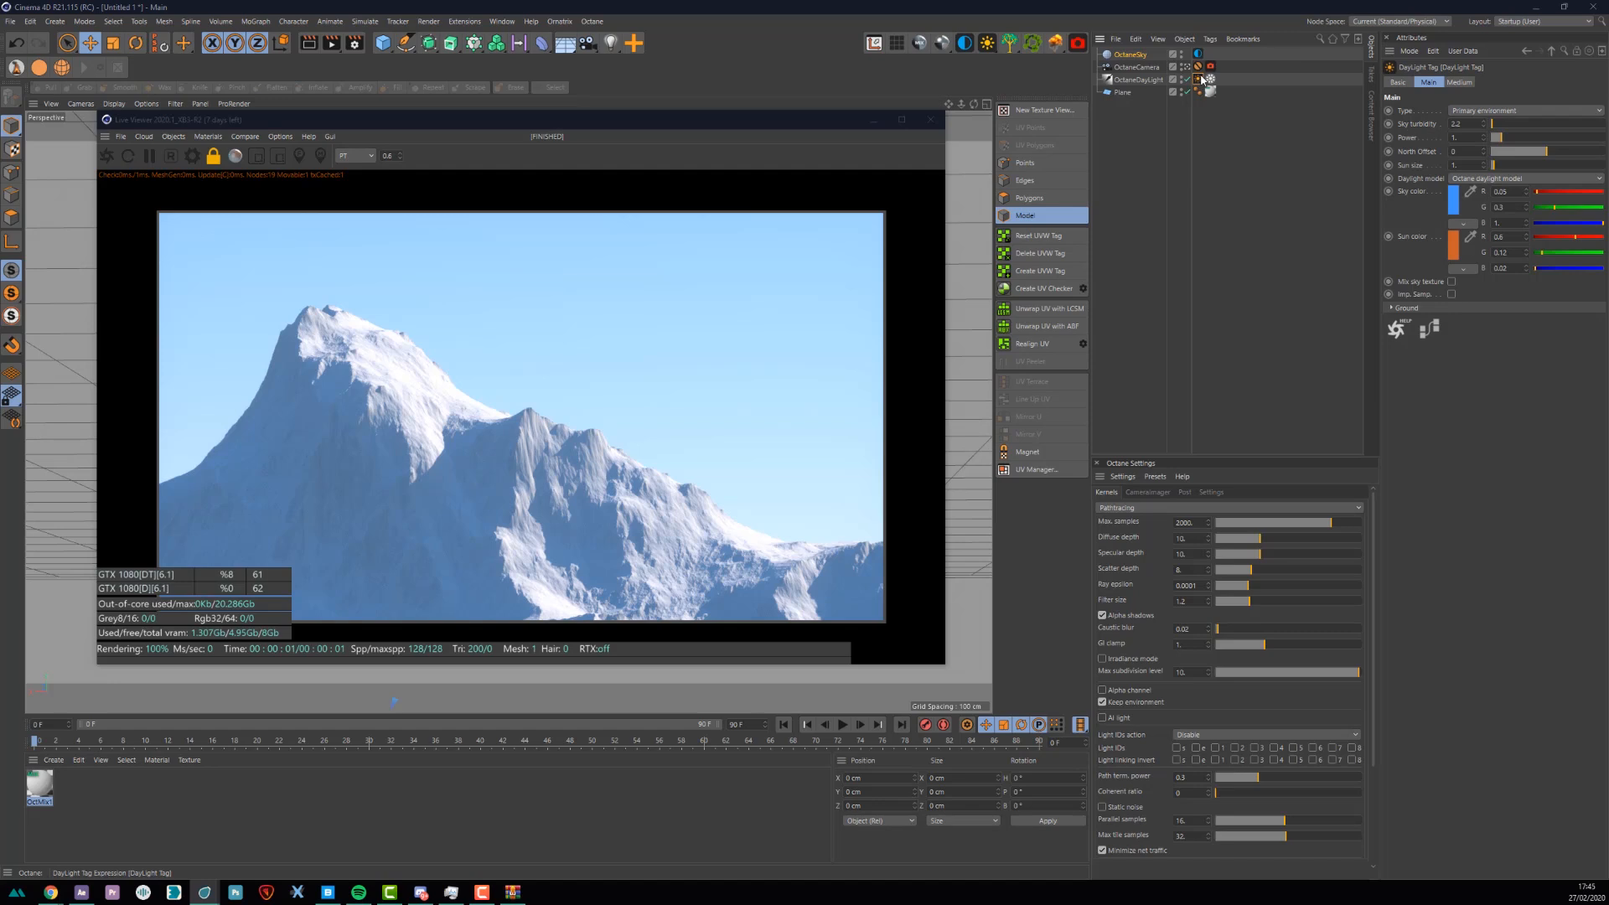
{"action": "left_click", "coordinate": [1452, 283]}
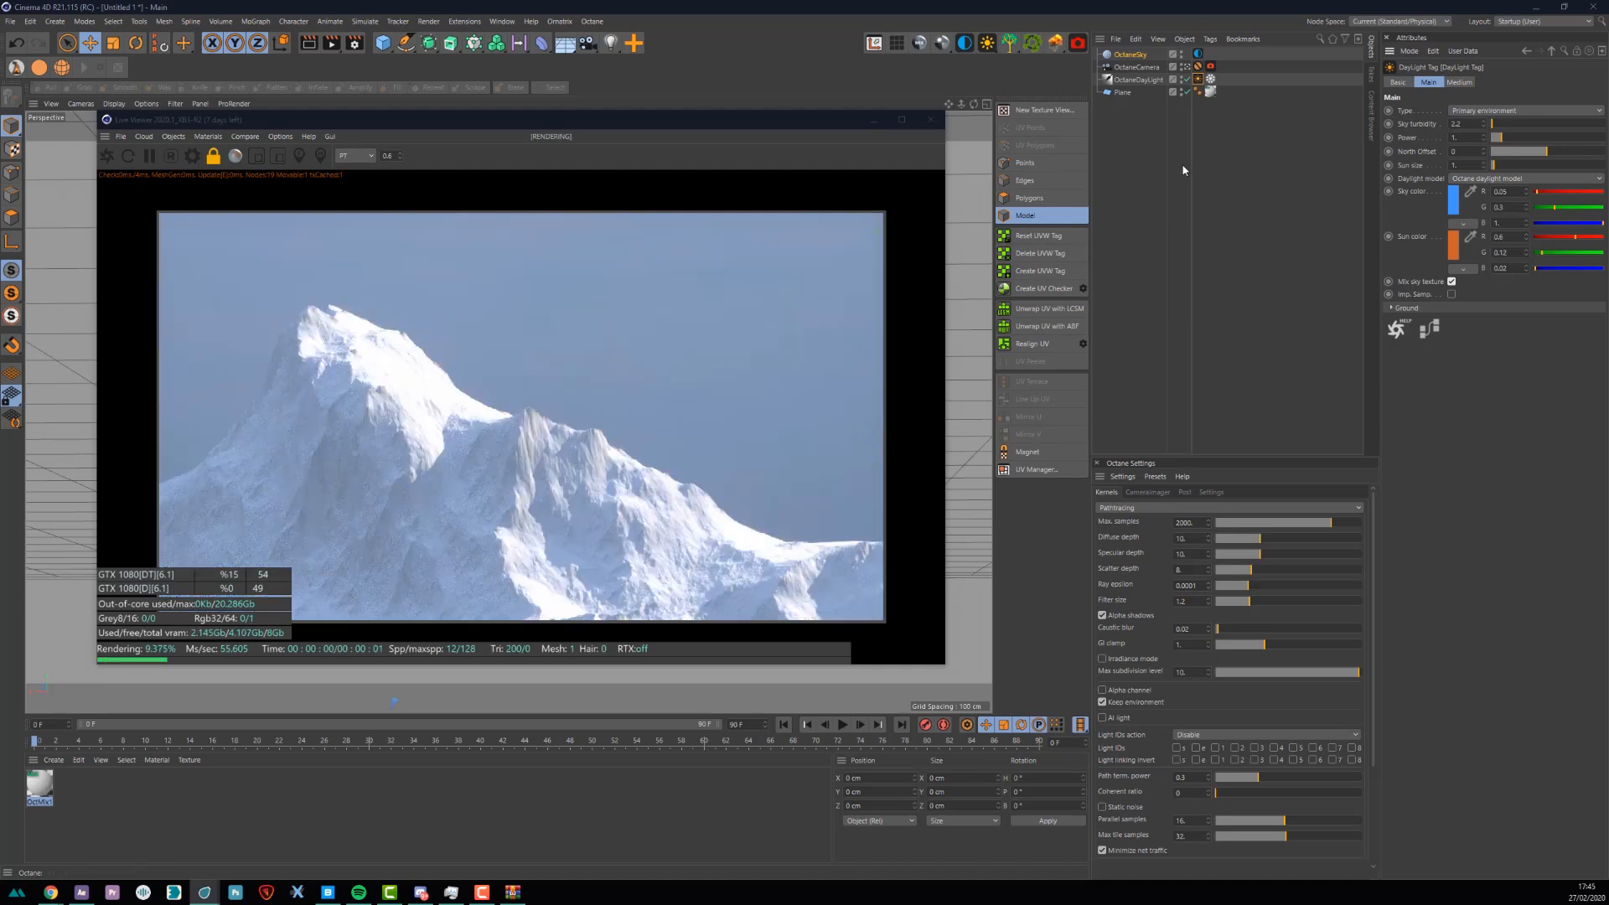
- Set the sky image texture's power to 6 and its gamma to 2.75
{"action": "left_click", "coordinate": [1197, 55]}
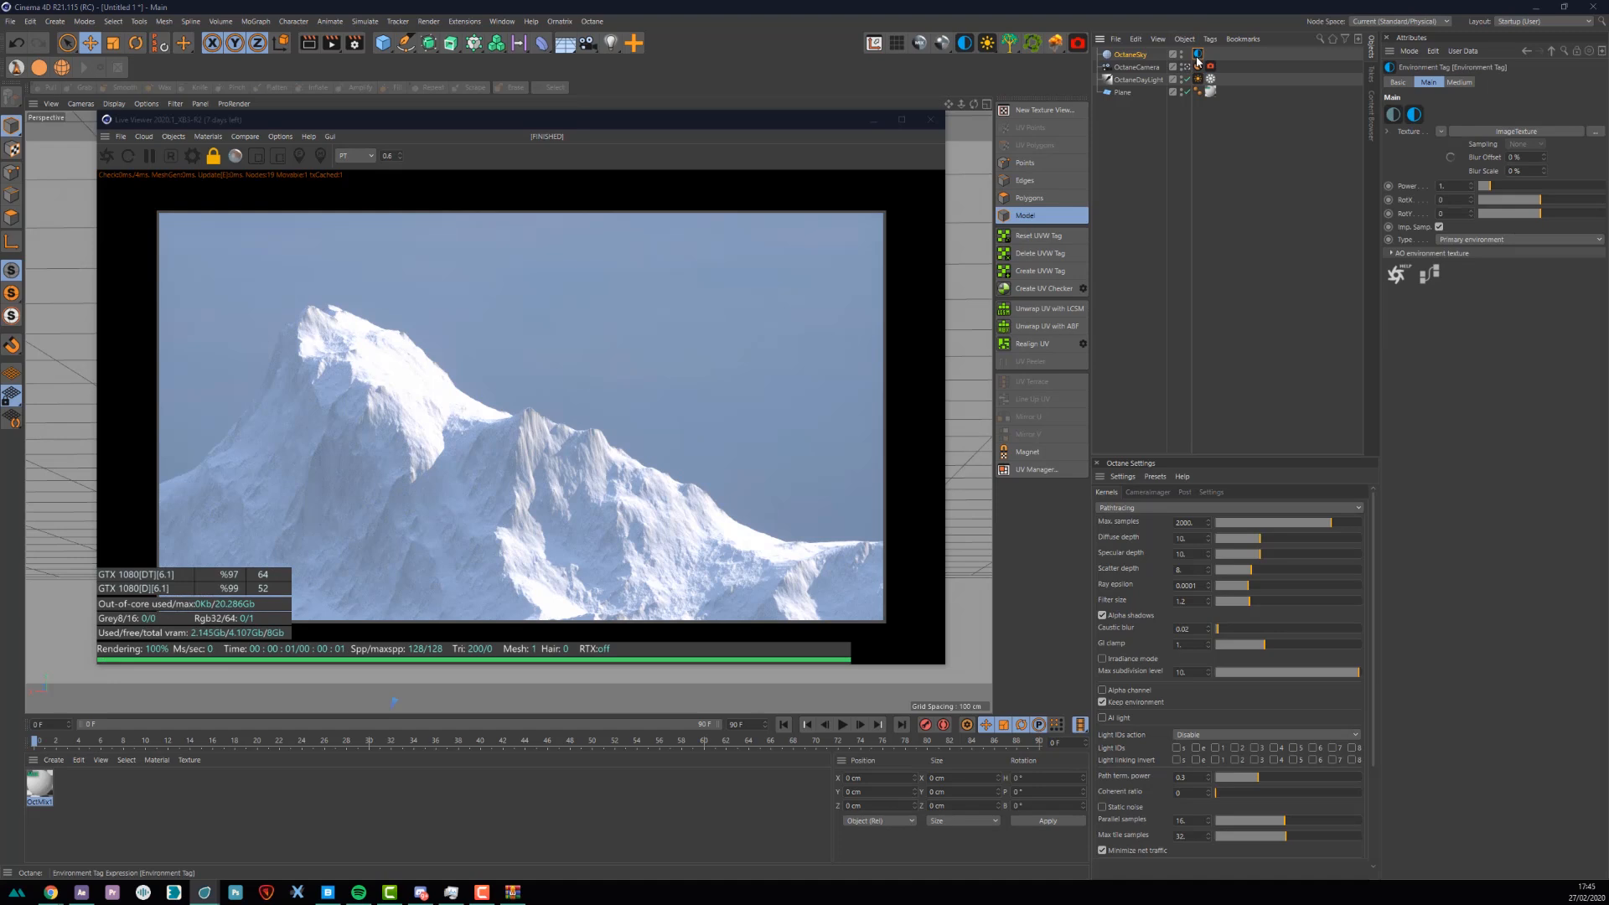
{"action": "left_click", "coordinate": [1515, 131]}
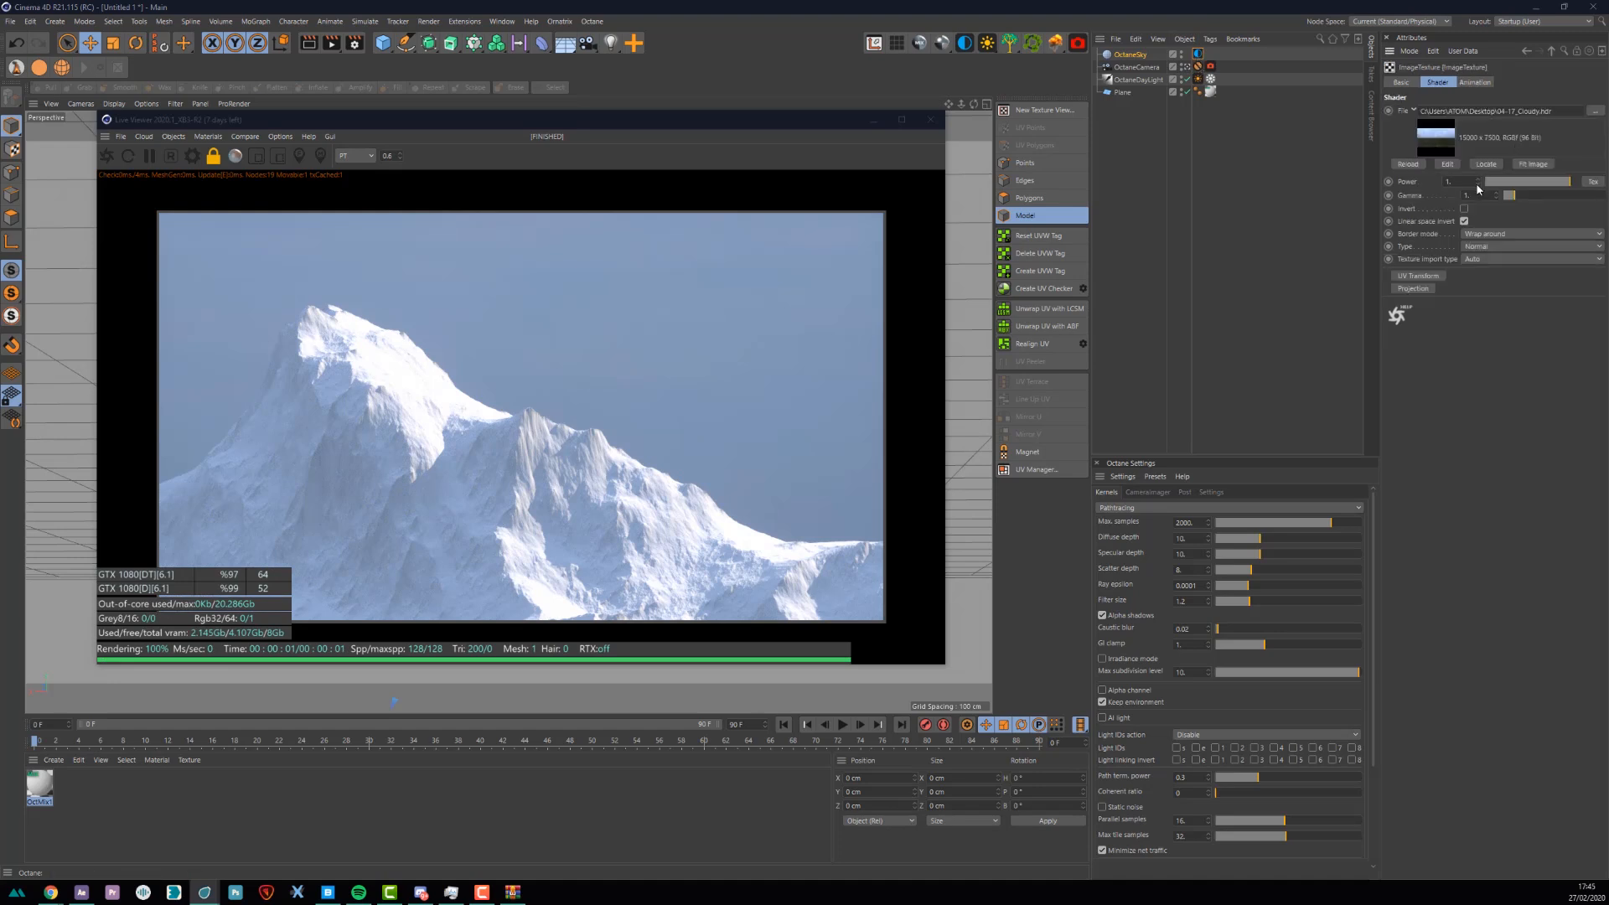
{"action": "type", "text": "6"}
{"action": "key", "text": "Return"}
{"action": "left_click", "coordinate": [1544, 196]}
{"action": "left_click_drag", "start_coordinate": [1545, 196], "coordinate": [1538, 196]}
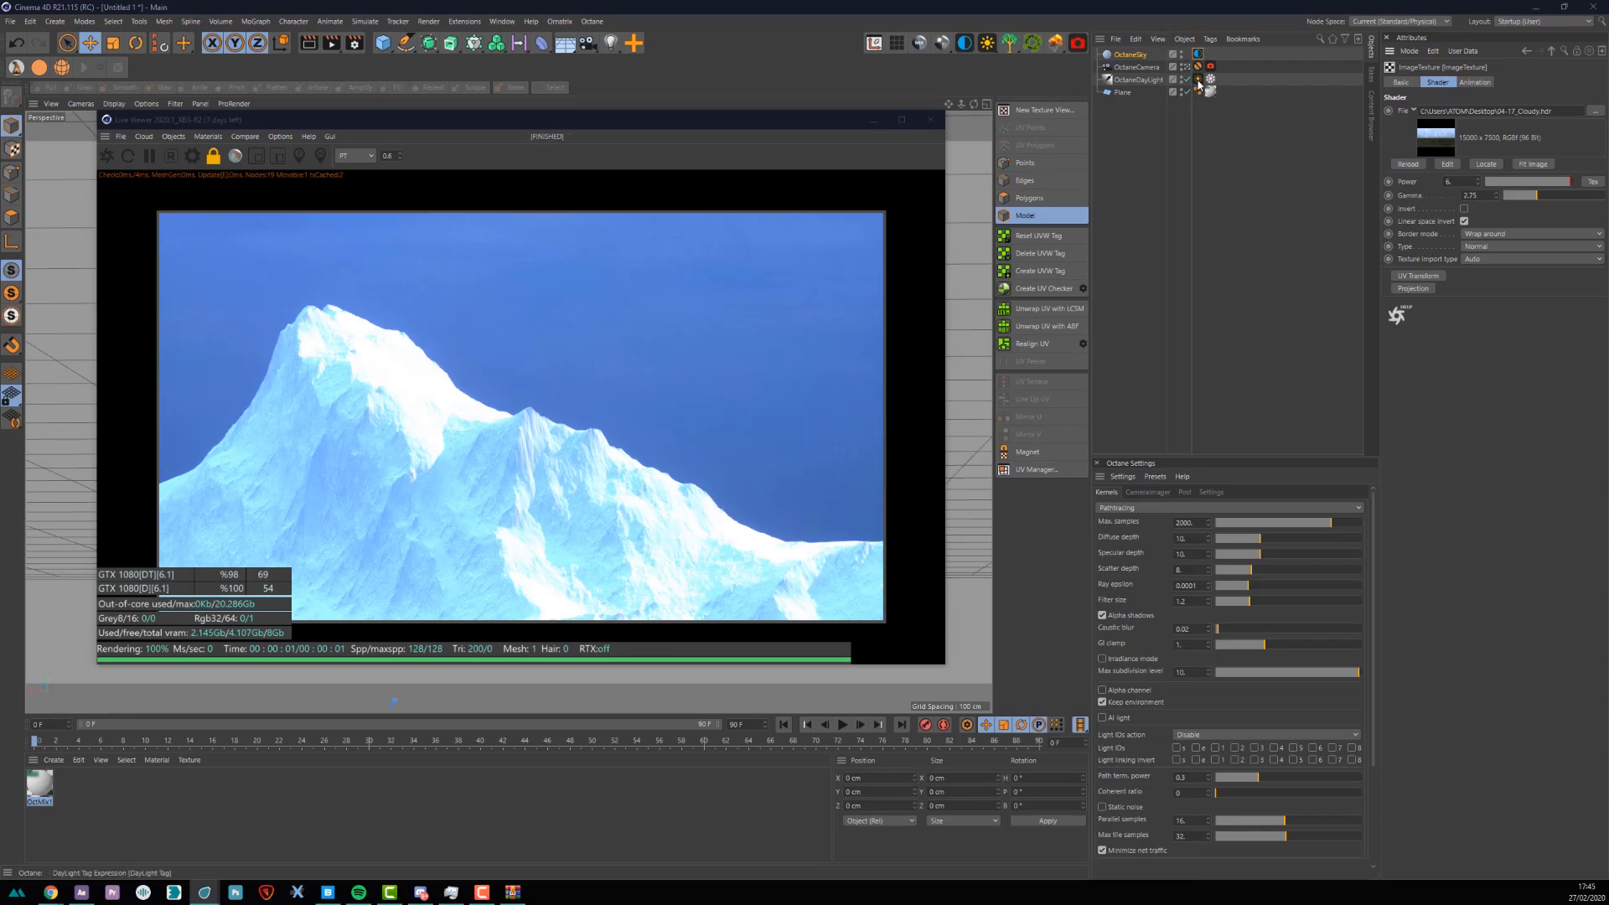
- Set the sky environment's RotX to about 0.27 and lower the power and gamma of its image texture
{"action": "left_click", "coordinate": [1551, 51]}
{"action": "mouse_move", "coordinate": [1547, 200]}
{"action": "left_mouse_down"}
{"action": "mouse_move", "coordinate": [1572, 195]}
{"action": "mouse_move", "coordinate": [1557, 199]}
{"action": "left_mouse_up"}
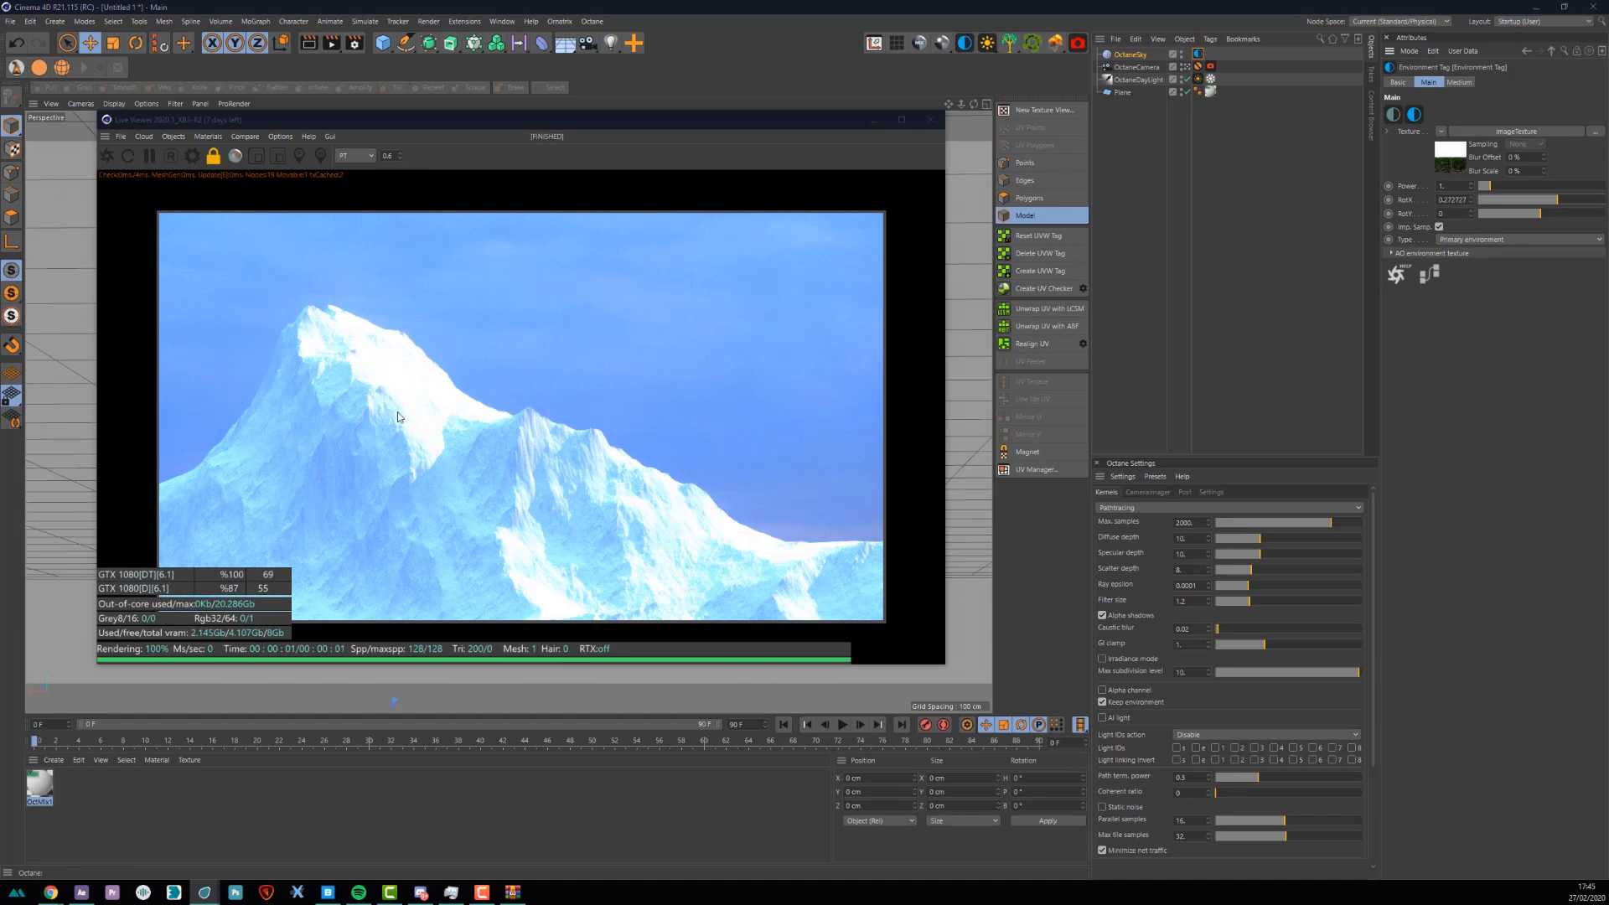
{"action": "left_click", "coordinate": [1505, 132]}
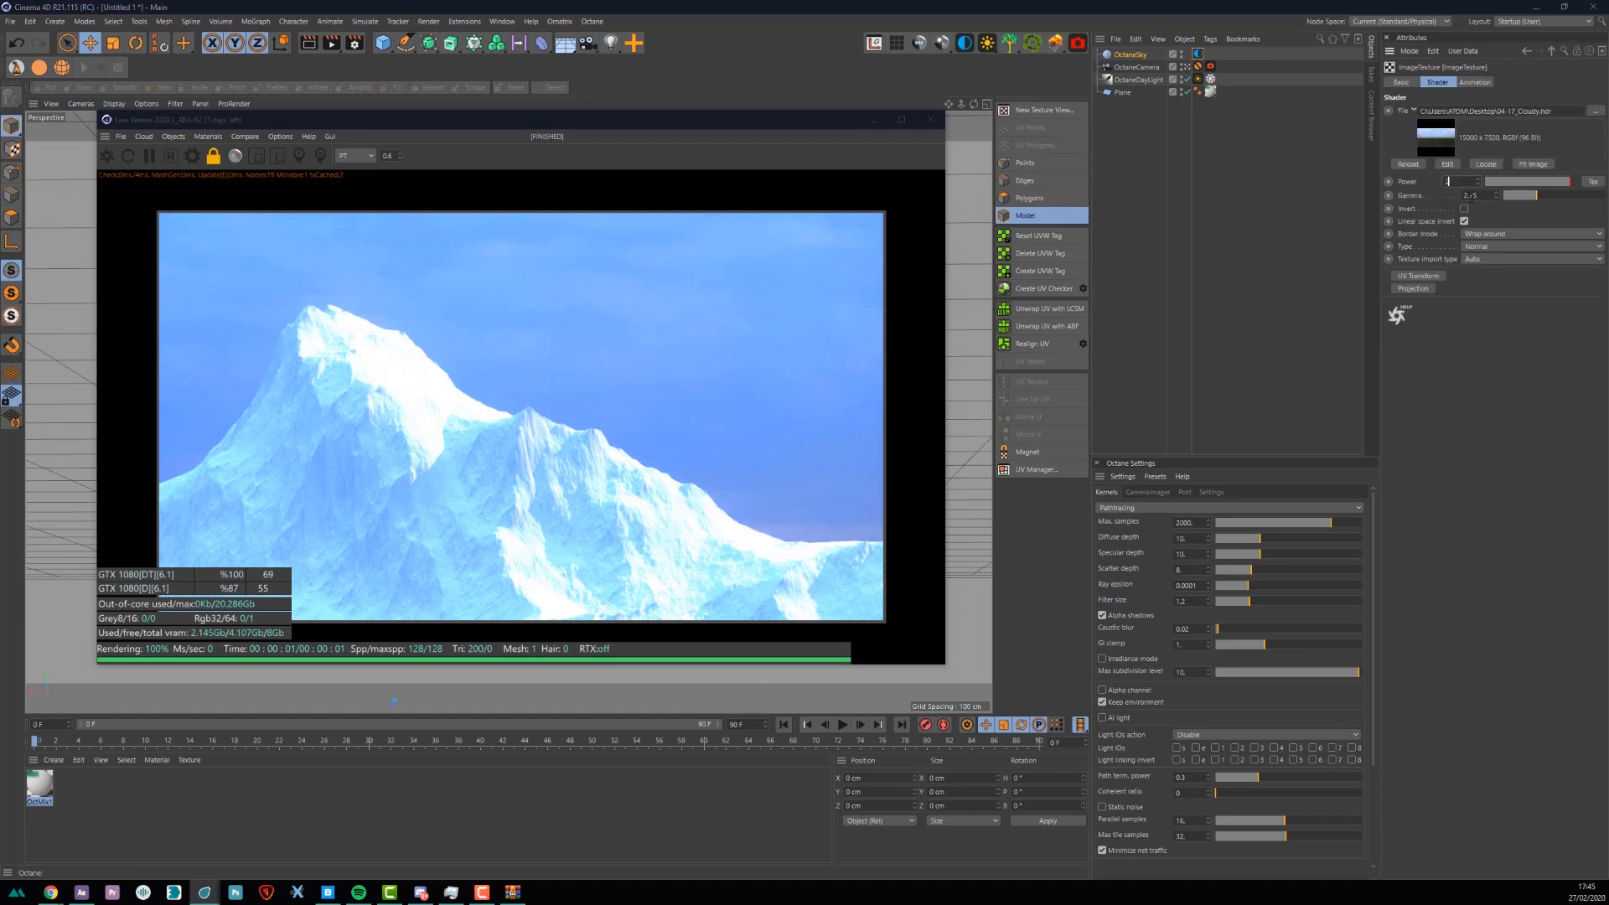
{"action": "key", "text": "Return"}
{"action": "left_click_drag", "start_coordinate": [1536, 198], "coordinate": [1514, 199]}
{"action": "left_click", "coordinate": [520, 474]}
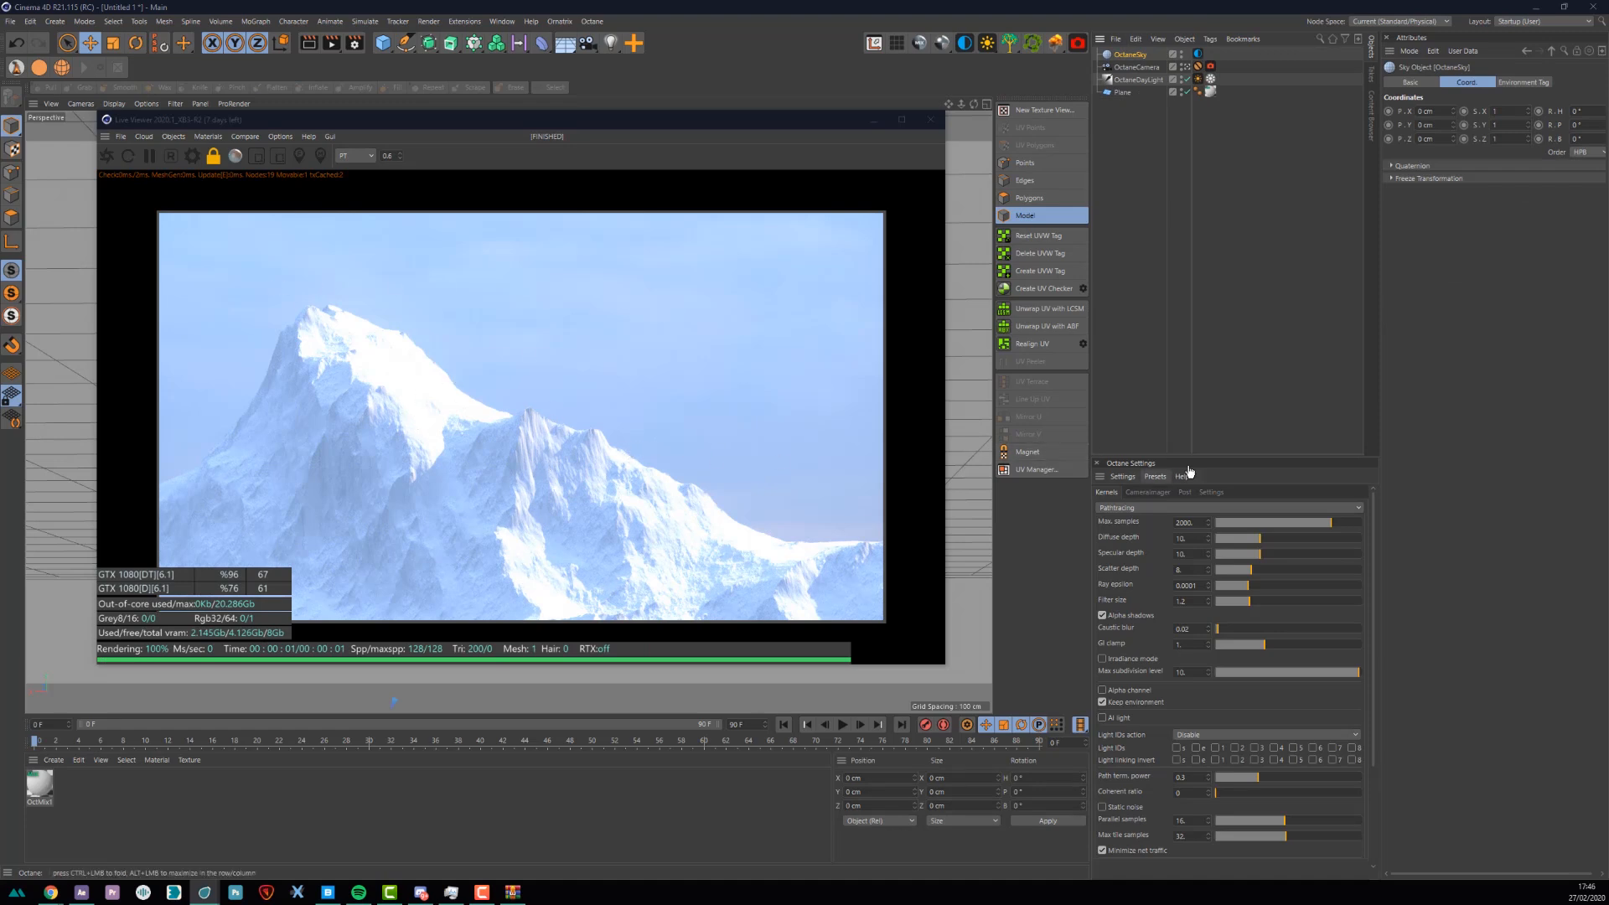
- Set the Octane camera imager's highlight compression to 0.5, testing the render with and without it
{"action": "left_click", "coordinate": [1151, 493]}
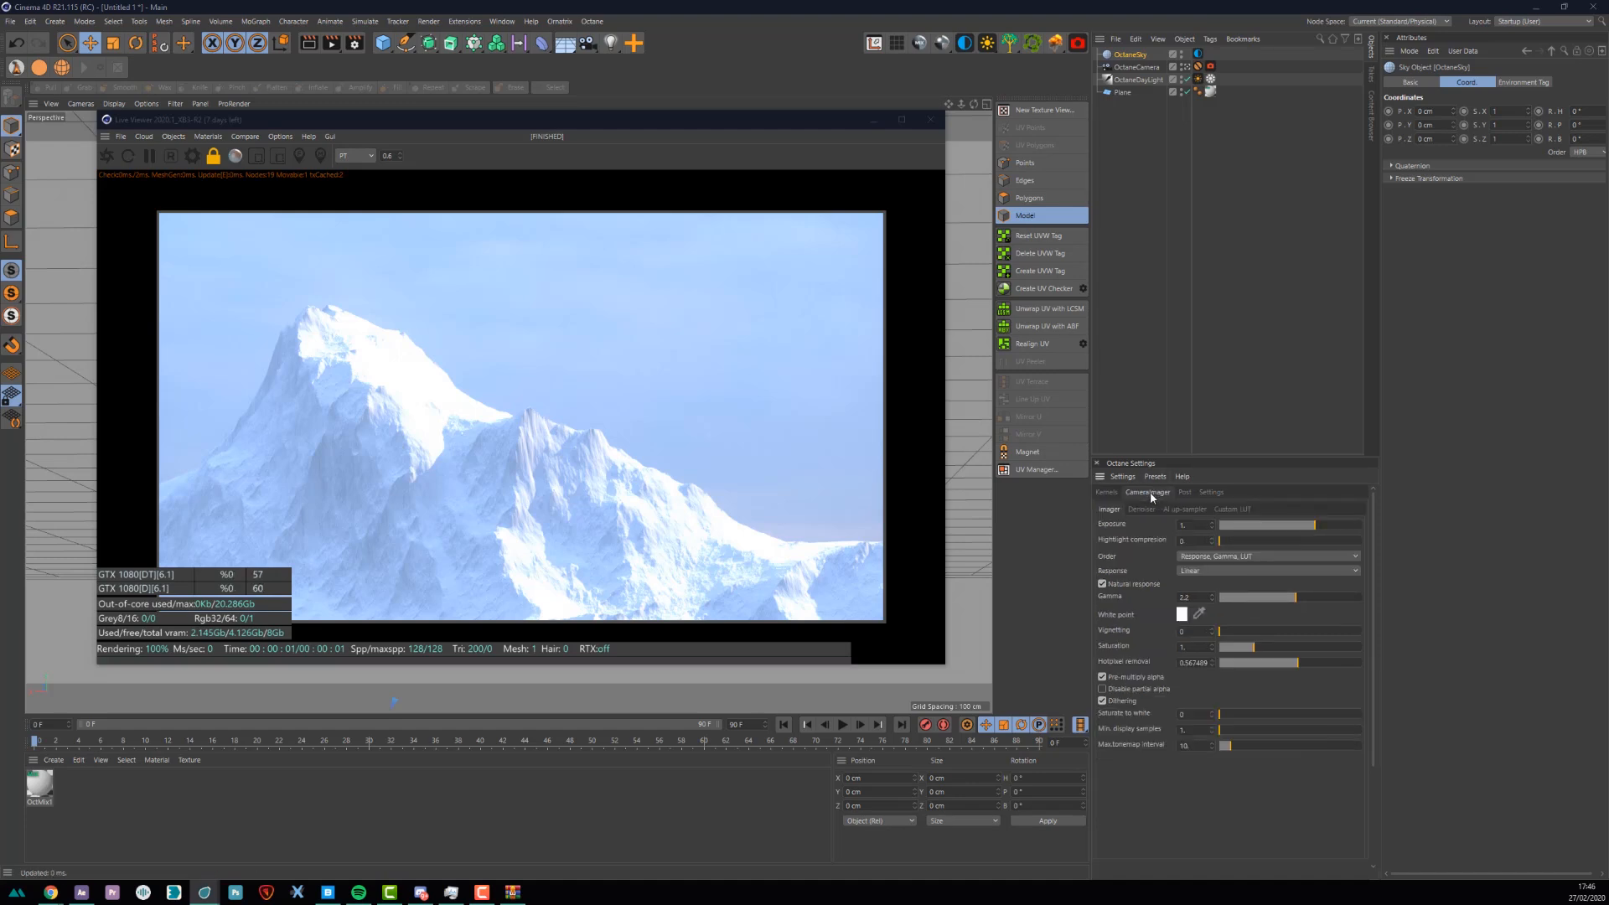
{"action": "left_click_drag", "start_coordinate": [1212, 542], "coordinate": [1211, 543]}
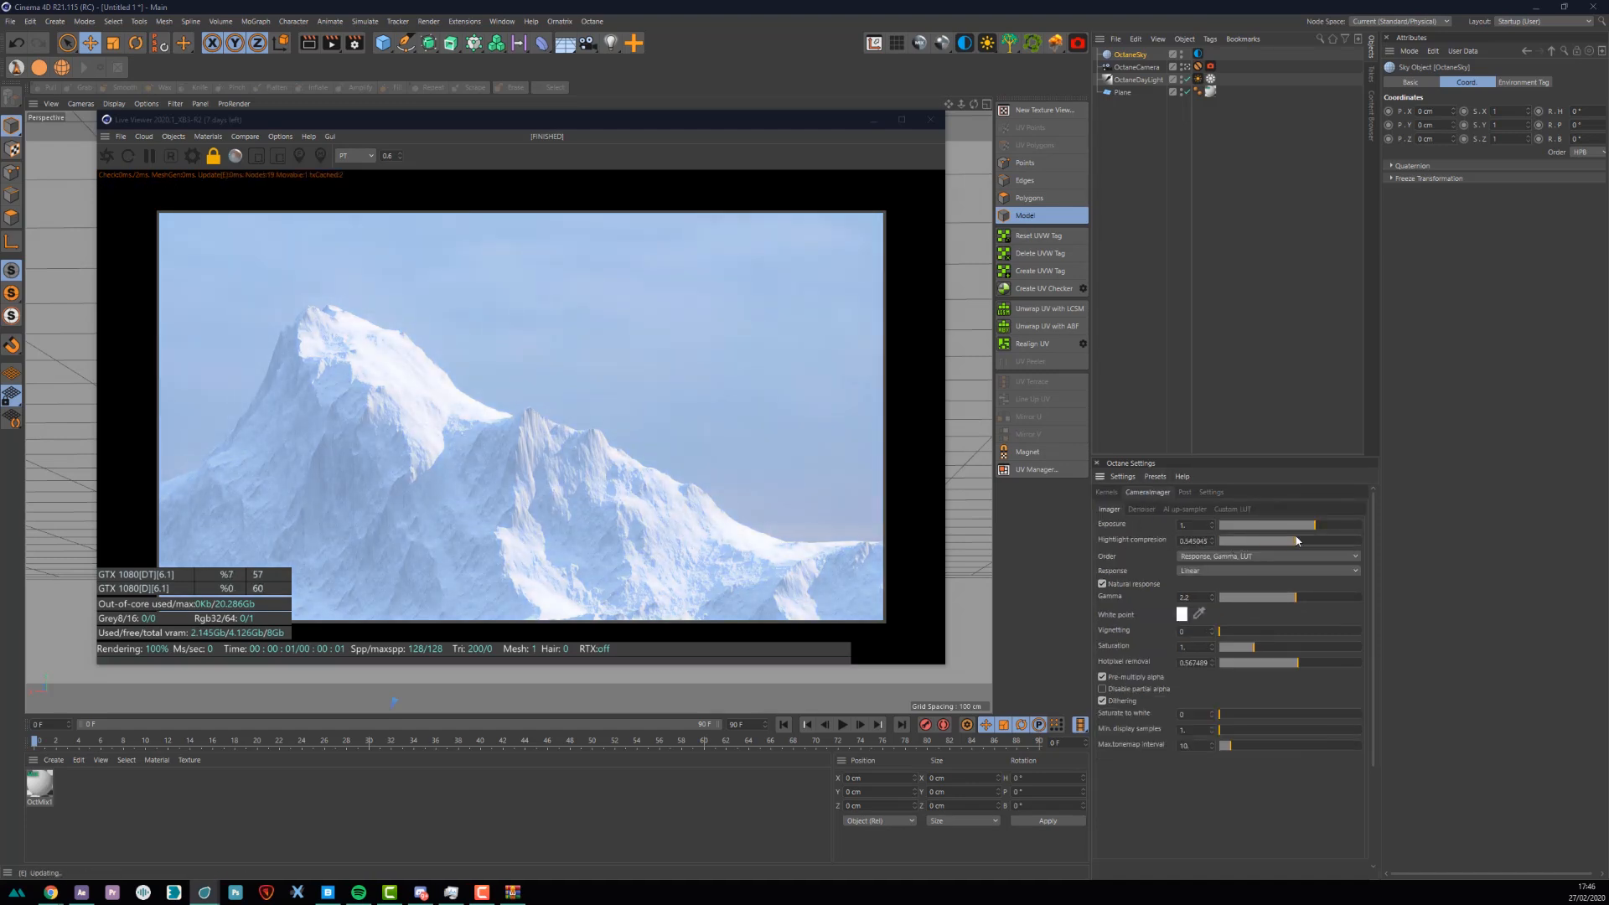
{"action": "double_click", "coordinate": [1200, 541]}
{"action": "type", "text": "0.5"}
{"action": "left_click", "coordinate": [1198, 525]}
{"action": "left_click_drag", "start_coordinate": [1246, 543], "coordinate": [1144, 550]}
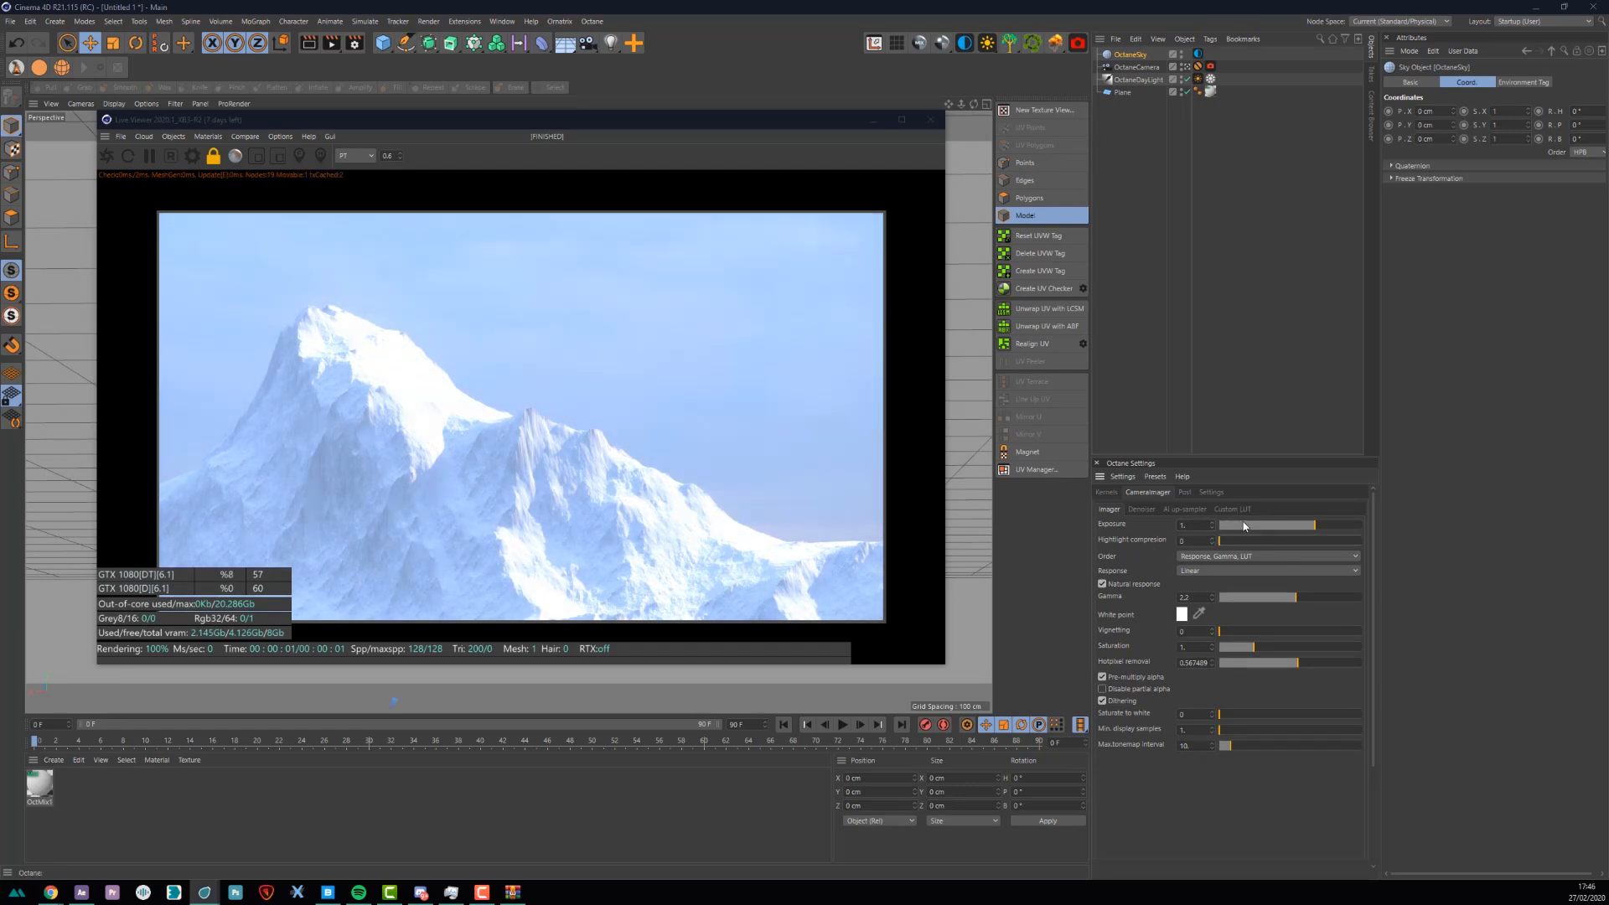
{"action": "left_click", "coordinate": [1292, 542]}
{"action": "left_click", "coordinate": [1194, 525]}
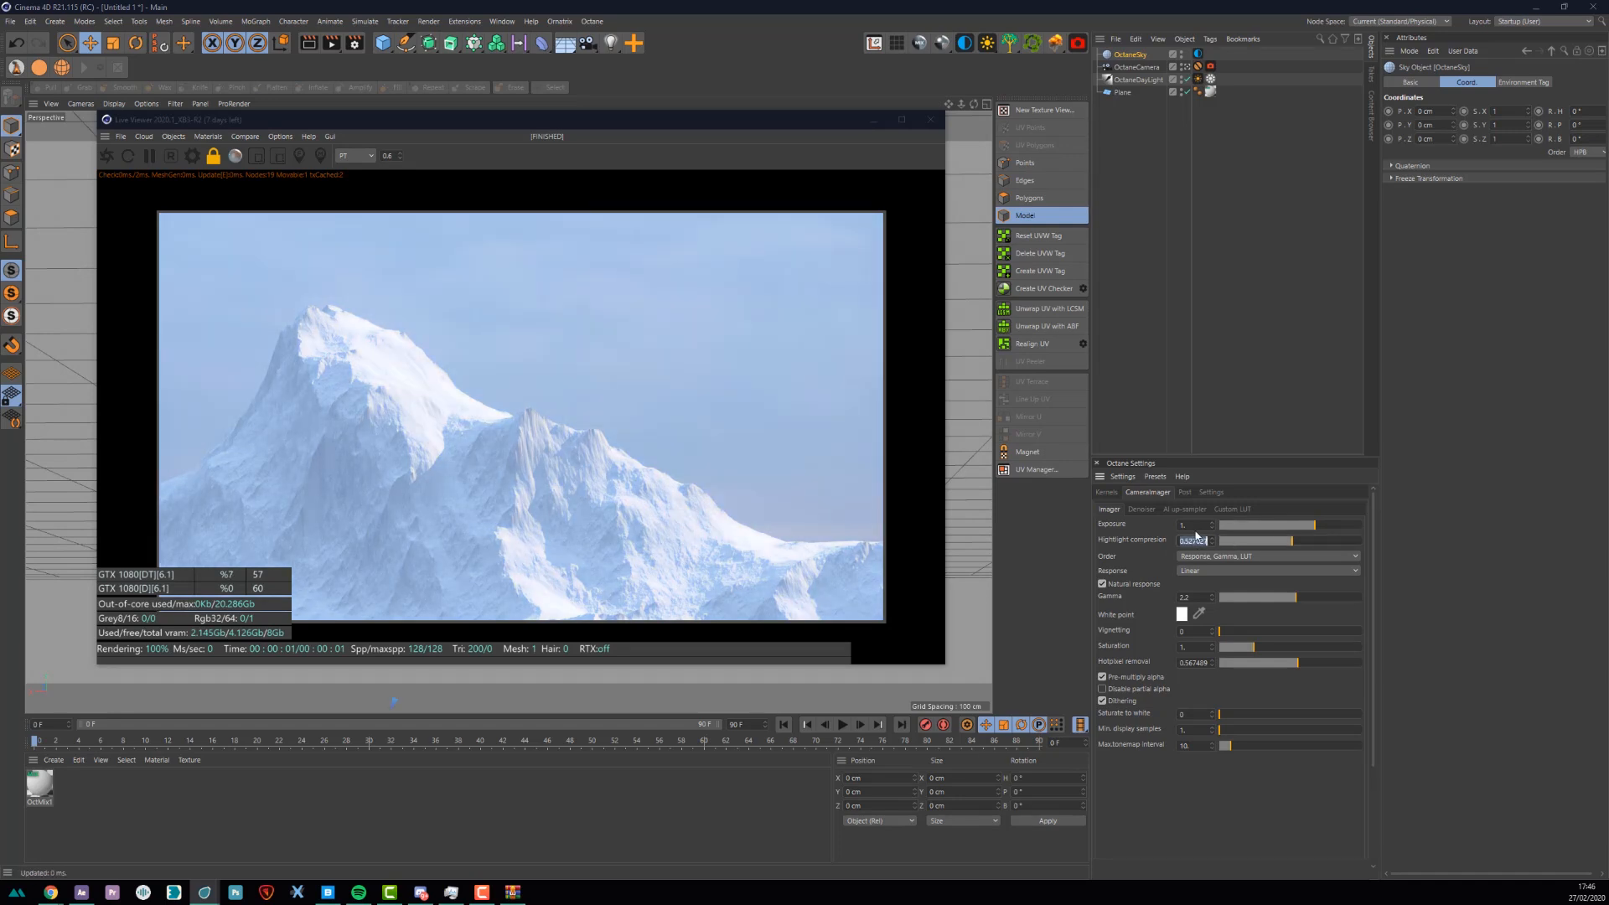
{"action": "key", "text": "Return"}
- Enlarge the live render window and open the mountain's mix material in the Octane Node Editor
{"action": "left_click_drag", "start_coordinate": [97, 663], "coordinate": [31, 715]}
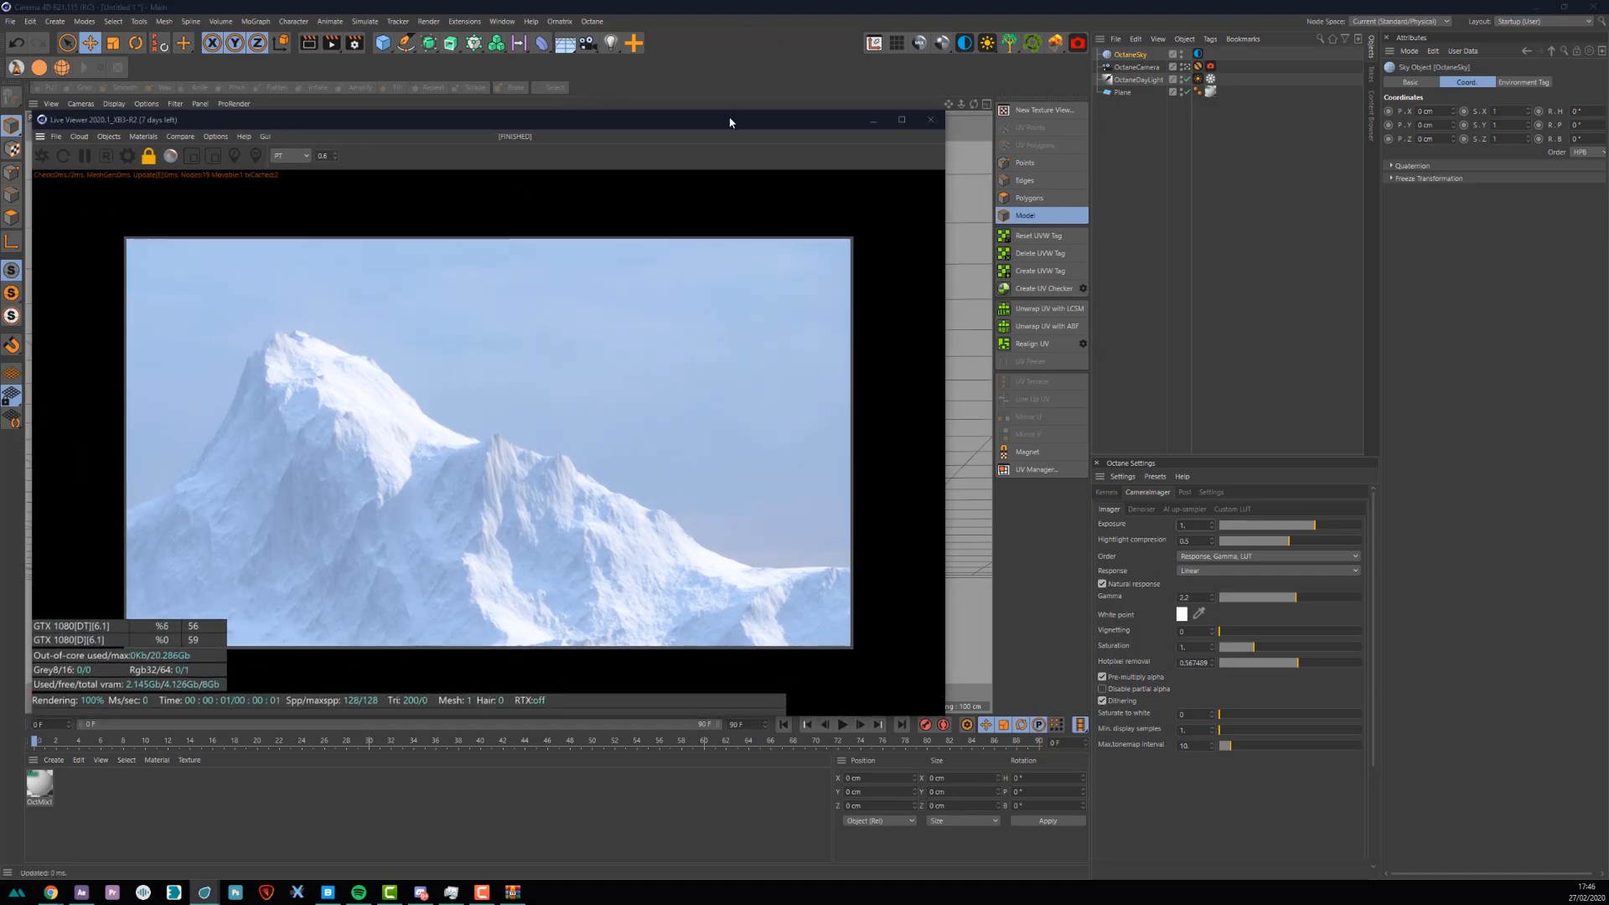
{"action": "left_click", "coordinate": [33, 787]}
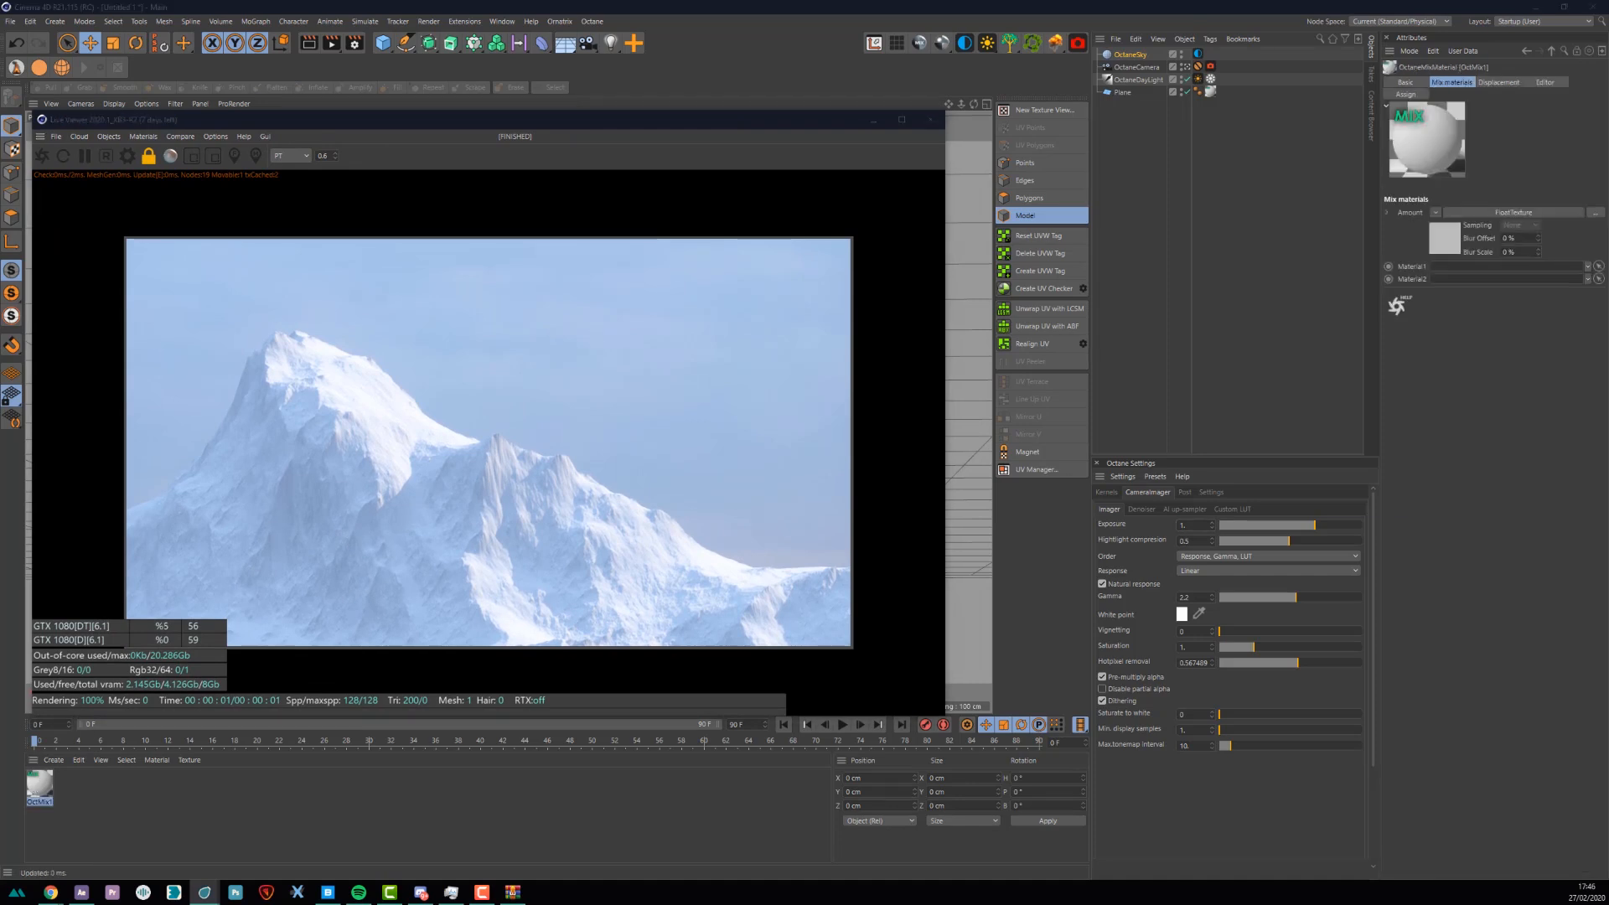
{"action": "left_click_drag", "start_coordinate": [848, 109], "coordinate": [984, 239]}
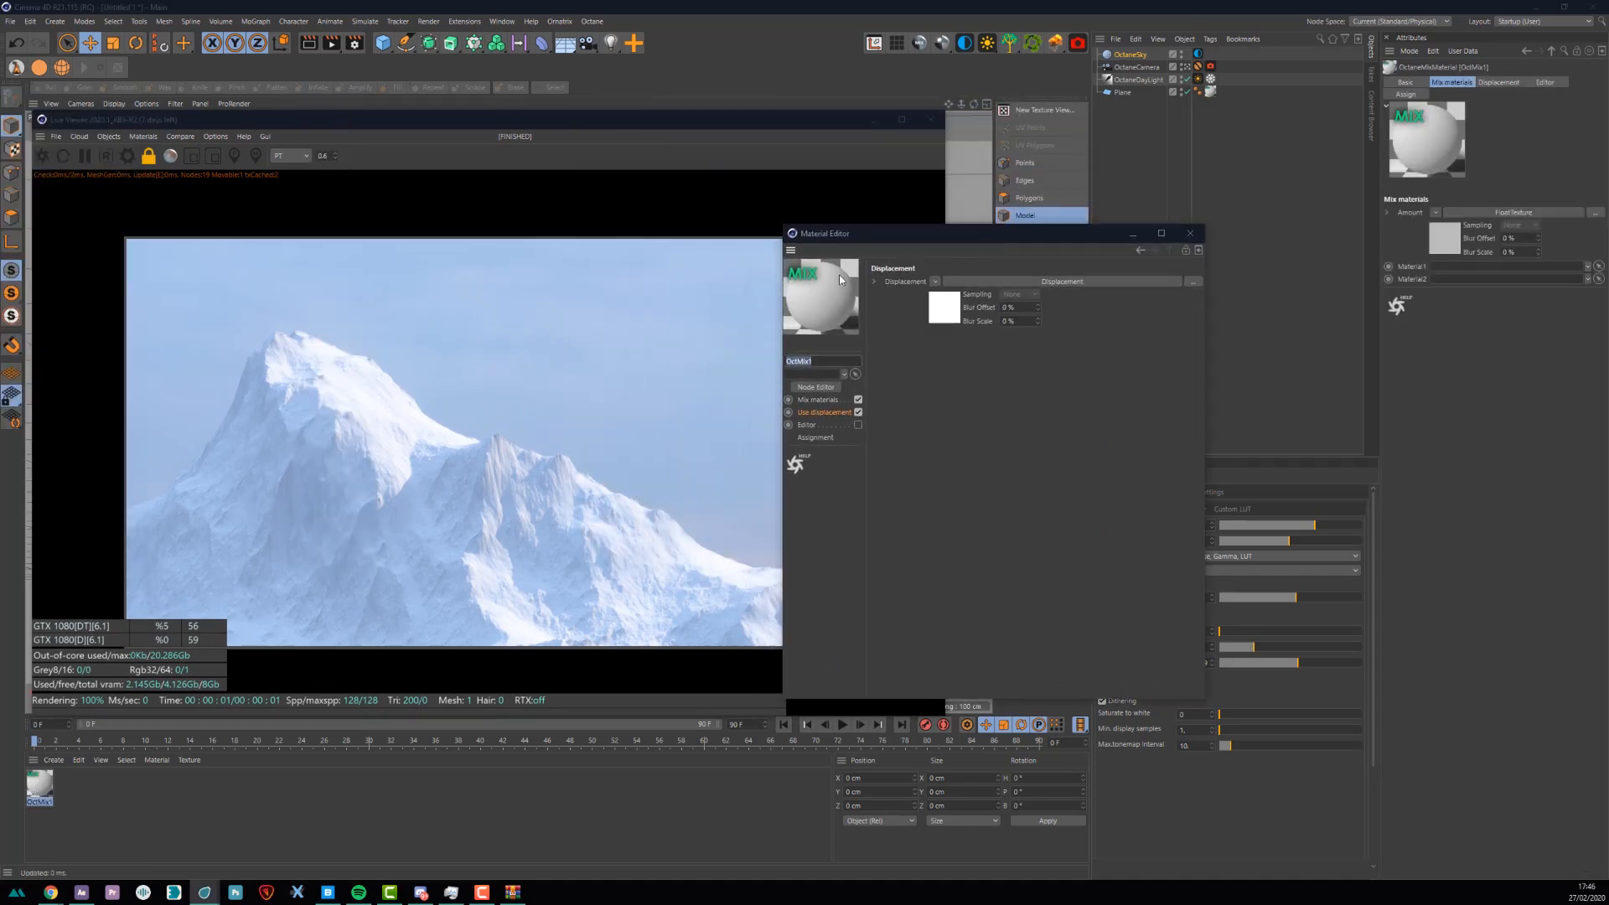
{"action": "left_click", "coordinate": [814, 389]}
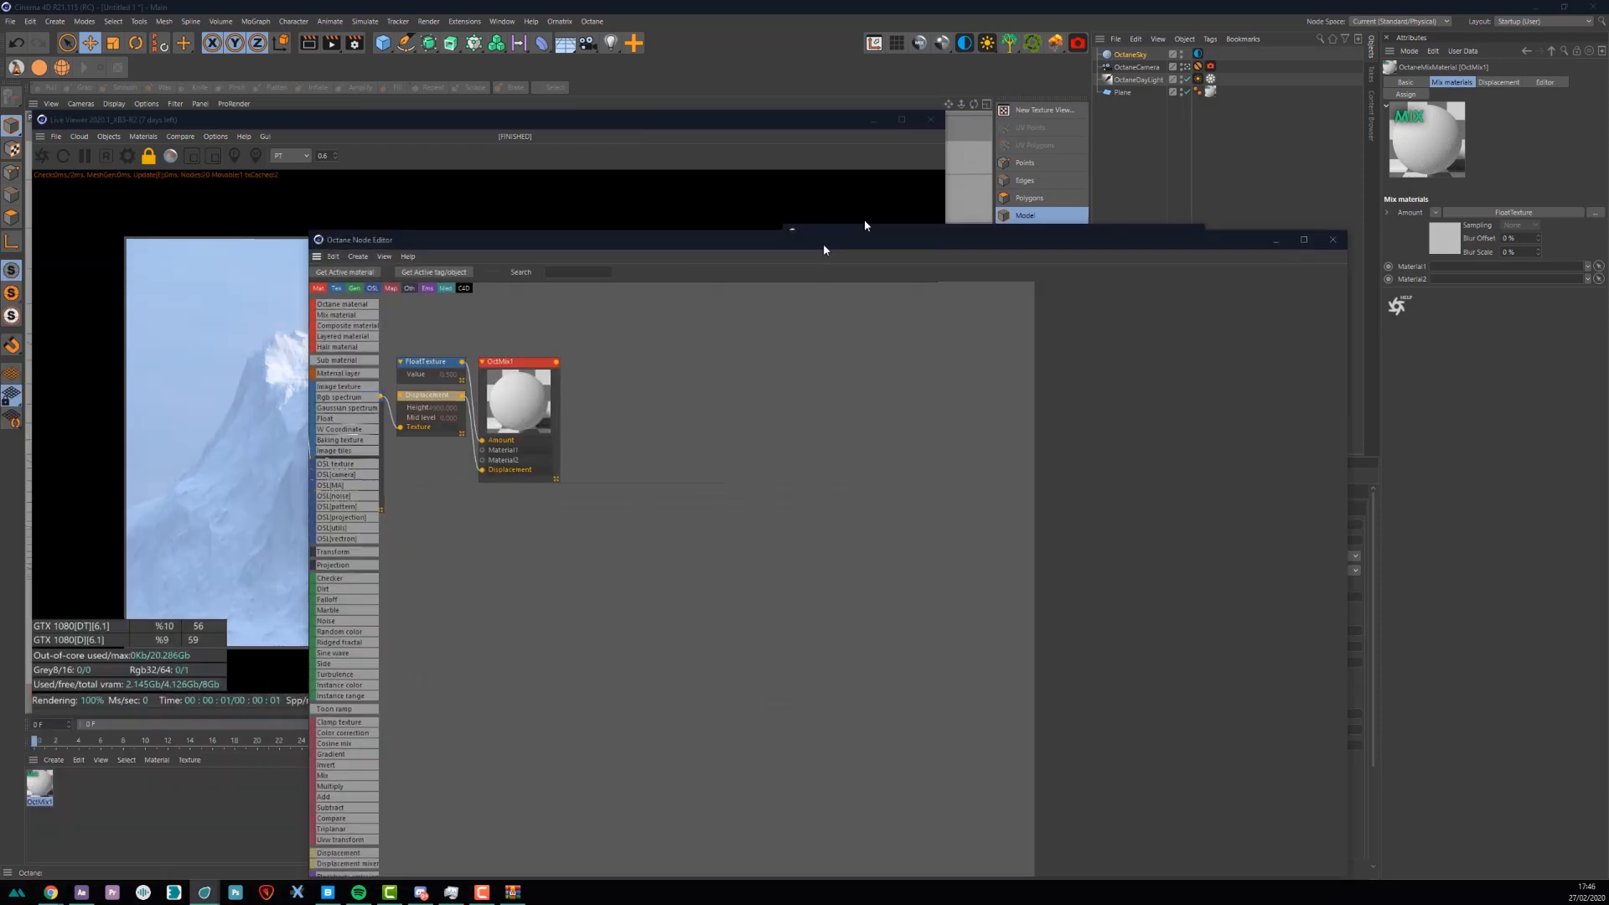
{"action": "left_click_drag", "start_coordinate": [817, 243], "coordinate": [921, 149]}
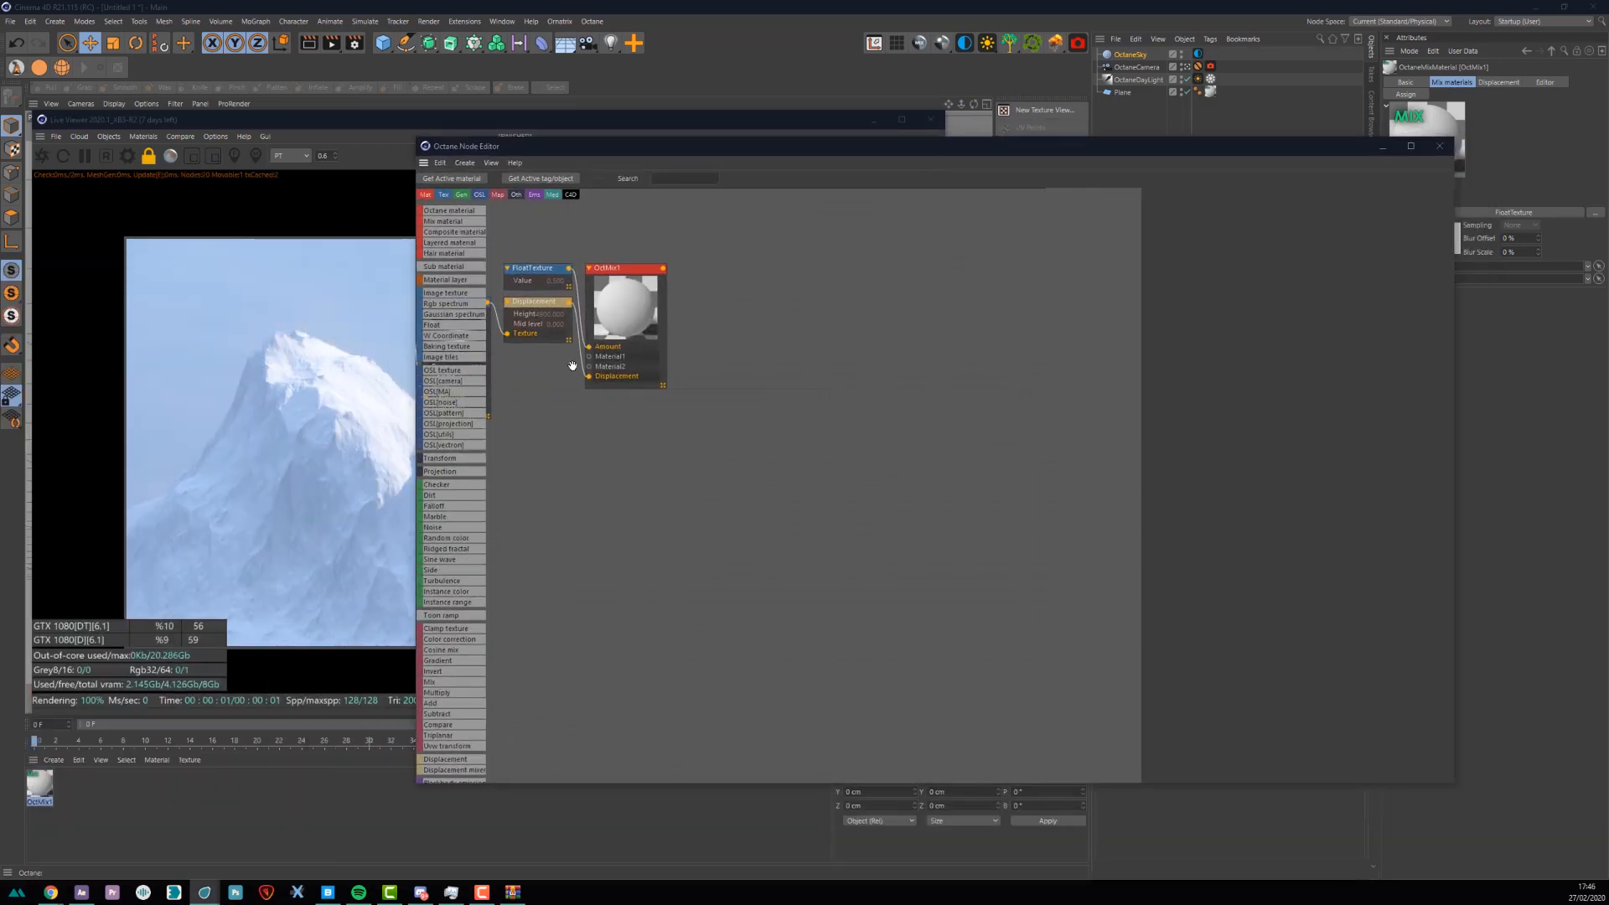
- Stack the displacement, image texture and transform nodes in a column beneath the mix material node
{"action": "middle_click_drag", "start_coordinate": [644, 308], "coordinate": [972, 317]}
{"action": "left_click_drag", "start_coordinate": [639, 337], "coordinate": [904, 392]}
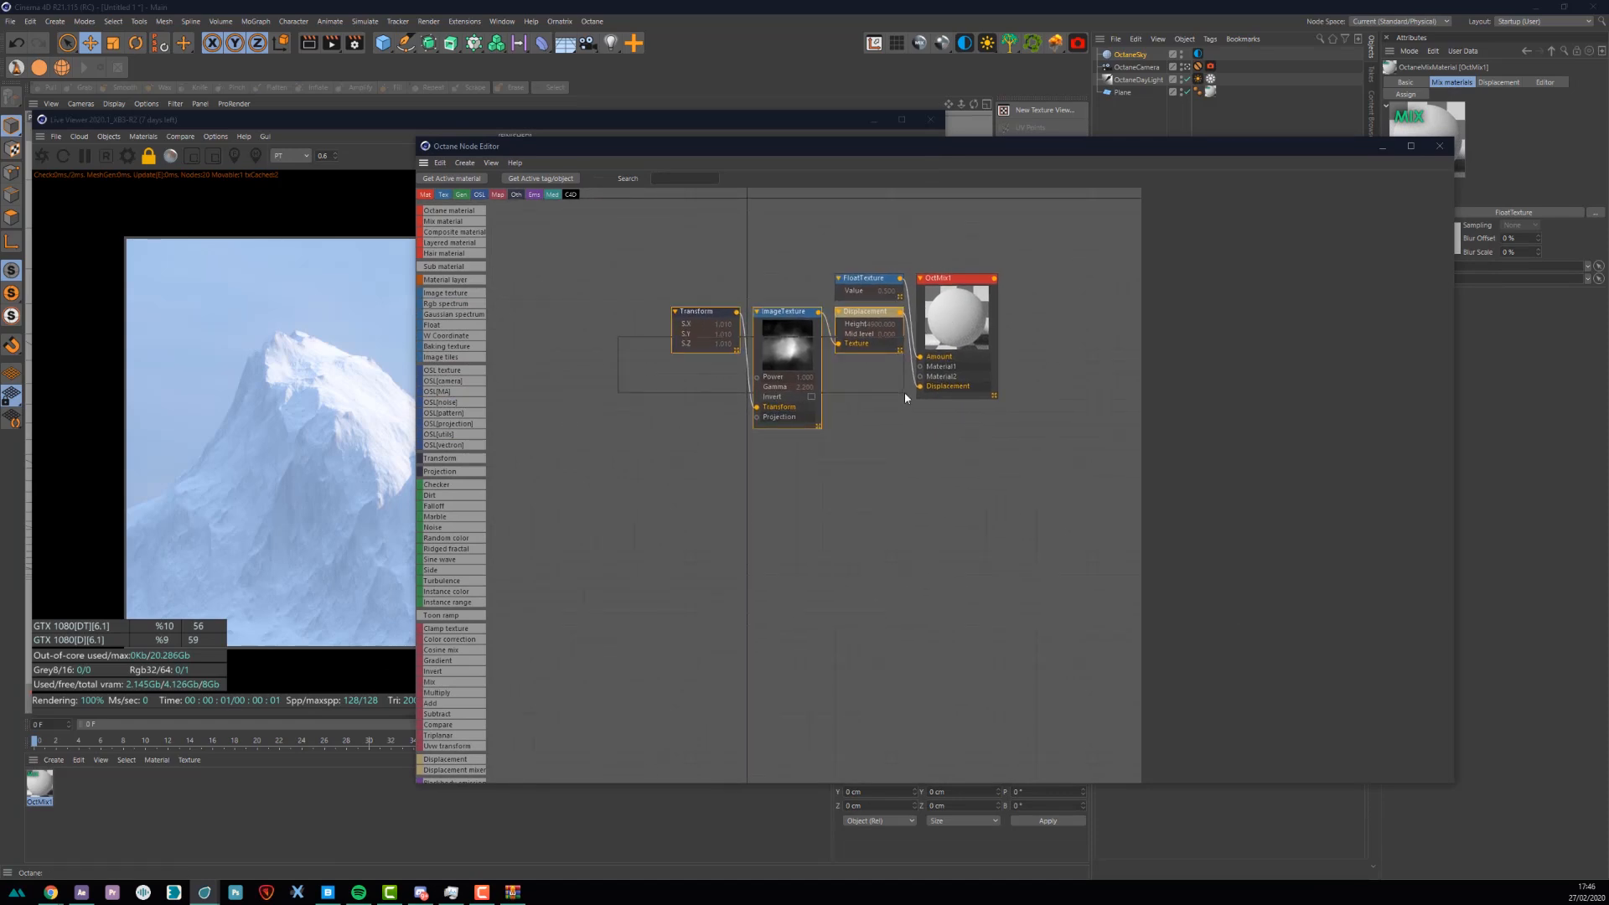
{"action": "left_click_drag", "start_coordinate": [863, 312], "coordinate": [937, 493]}
{"action": "left_click", "coordinate": [964, 413]}
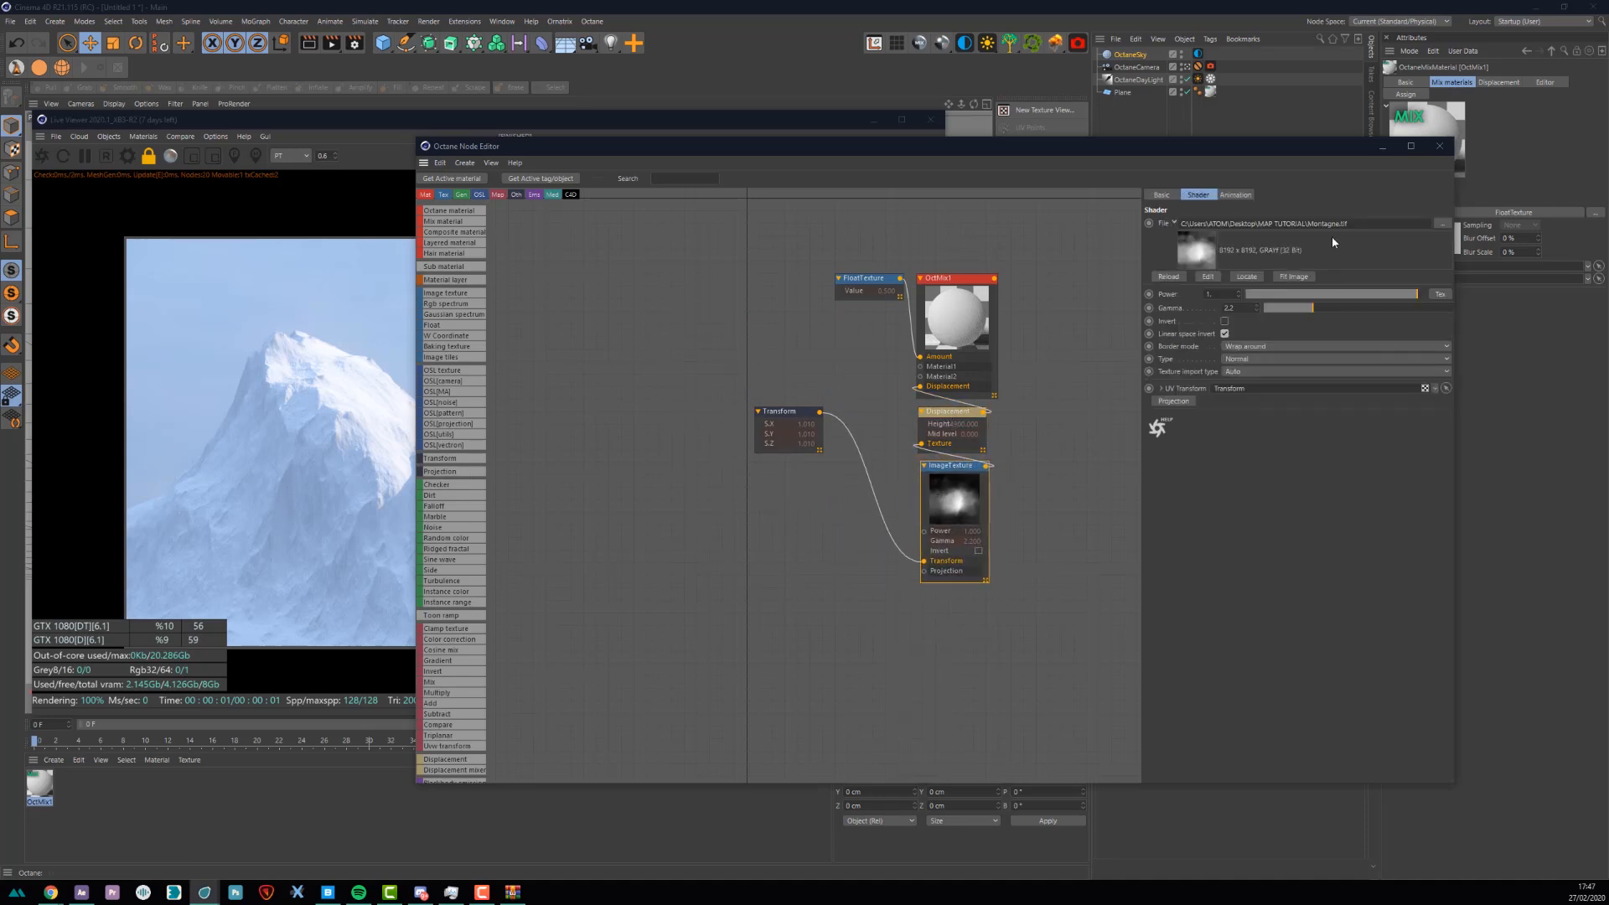
{"action": "left_click_drag", "start_coordinate": [807, 409], "coordinate": [972, 596]}
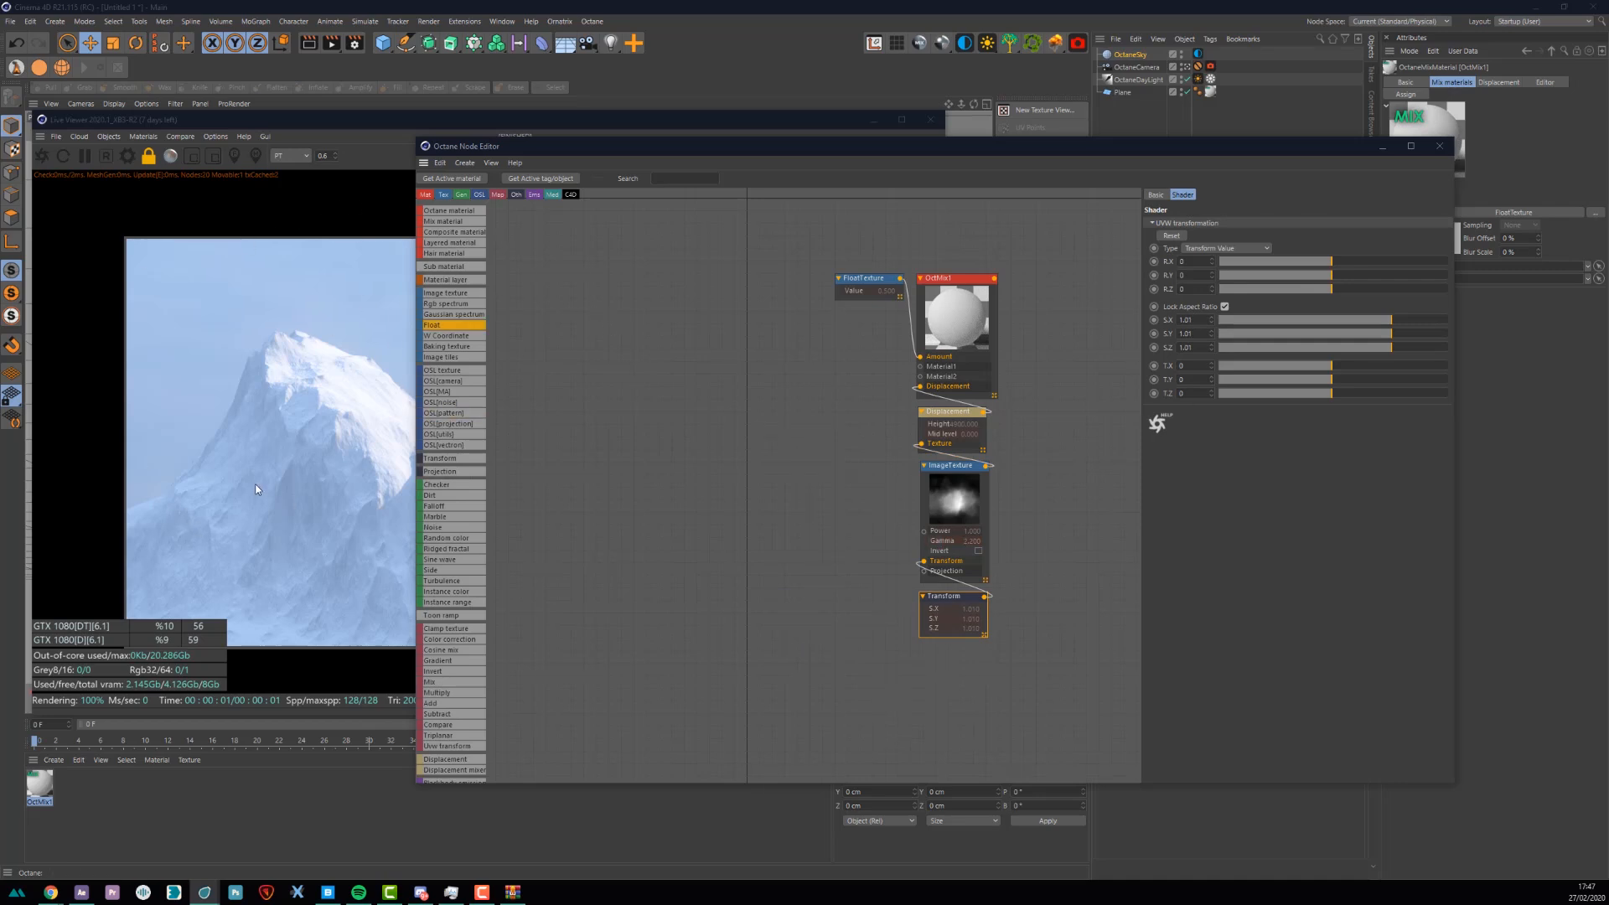
- Move and narrow the node editor so the rendered peak stays visible, and add two Octane Material nodes beside the mix material
{"action": "left_click_drag", "start_coordinate": [578, 147], "coordinate": [631, 127]}
{"action": "left_click_drag", "start_coordinate": [464, 257], "coordinate": [641, 257]}
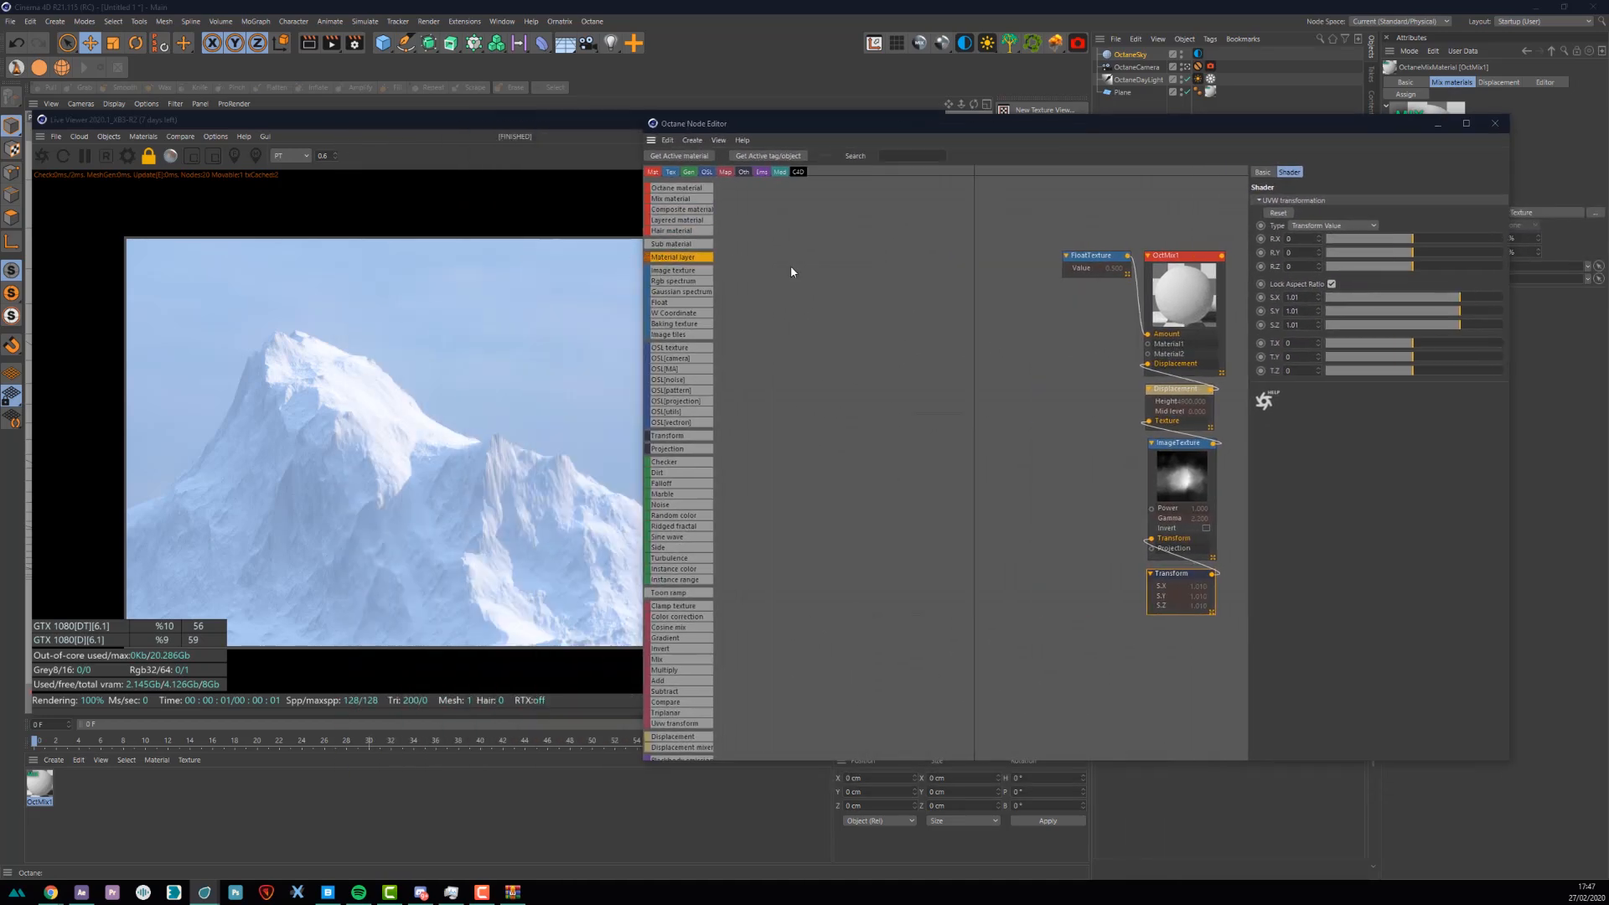
{"action": "left_click_drag", "start_coordinate": [911, 316], "coordinate": [832, 572]}
- Set the diffuse color of the upper Octane Material node to red
{"action": "left_click", "coordinate": [831, 329]}
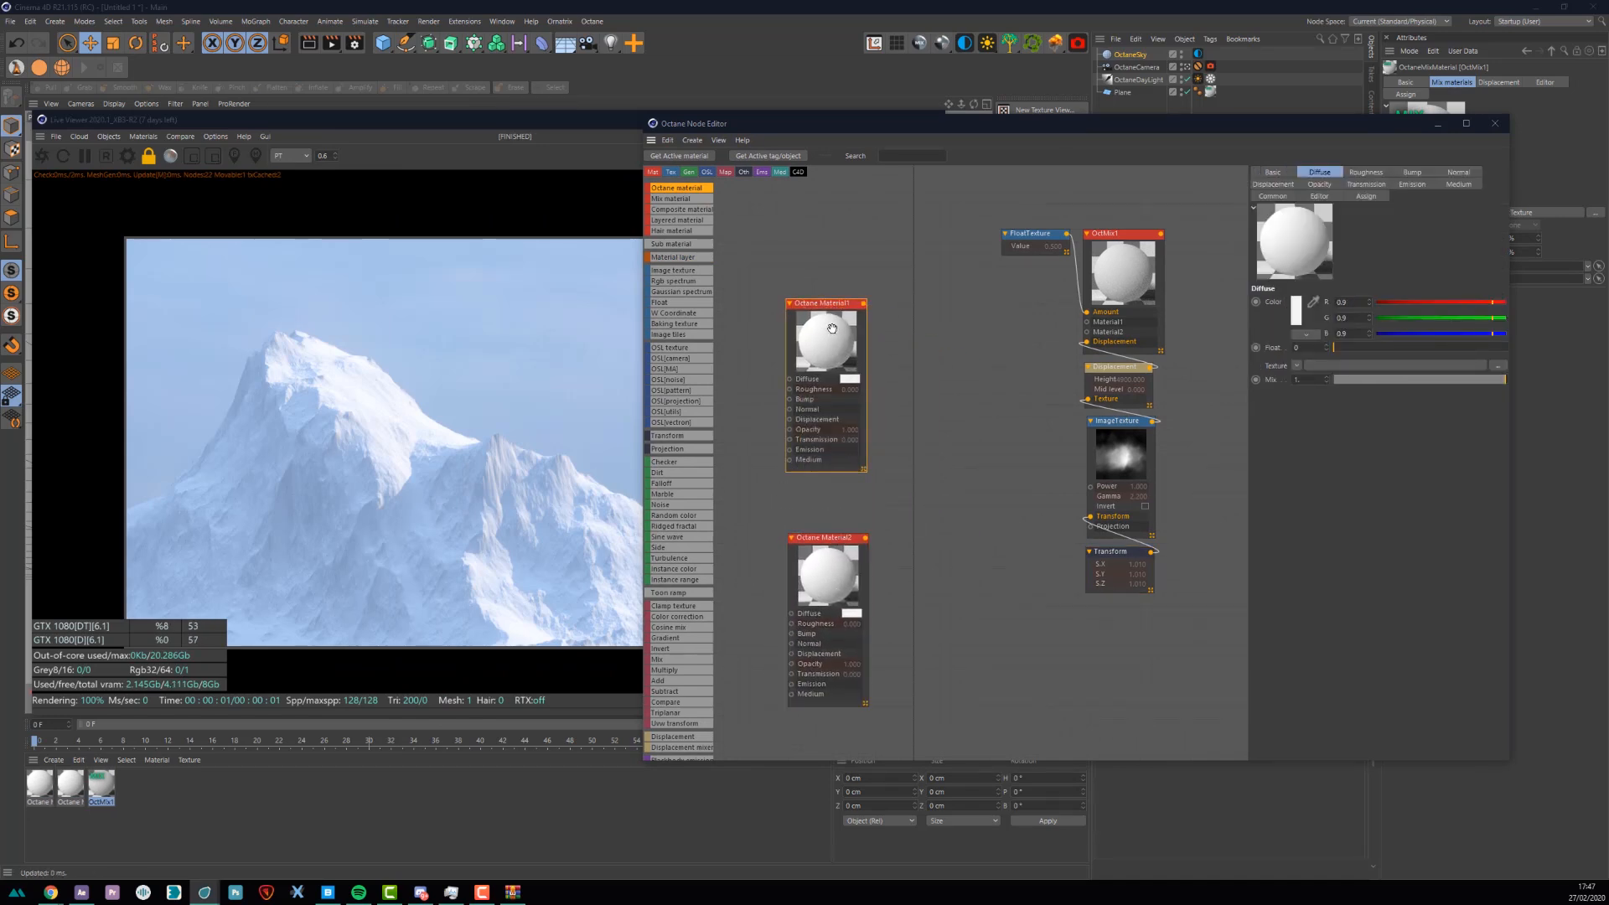
{"action": "left_click", "coordinate": [1296, 311]}
{"action": "left_click_drag", "start_coordinate": [1261, 325], "coordinate": [1432, 328]}
{"action": "left_click", "coordinate": [1279, 360]}
- Set the diffuse color of the lower Octane Material node to blue
{"action": "left_click", "coordinate": [867, 560]}
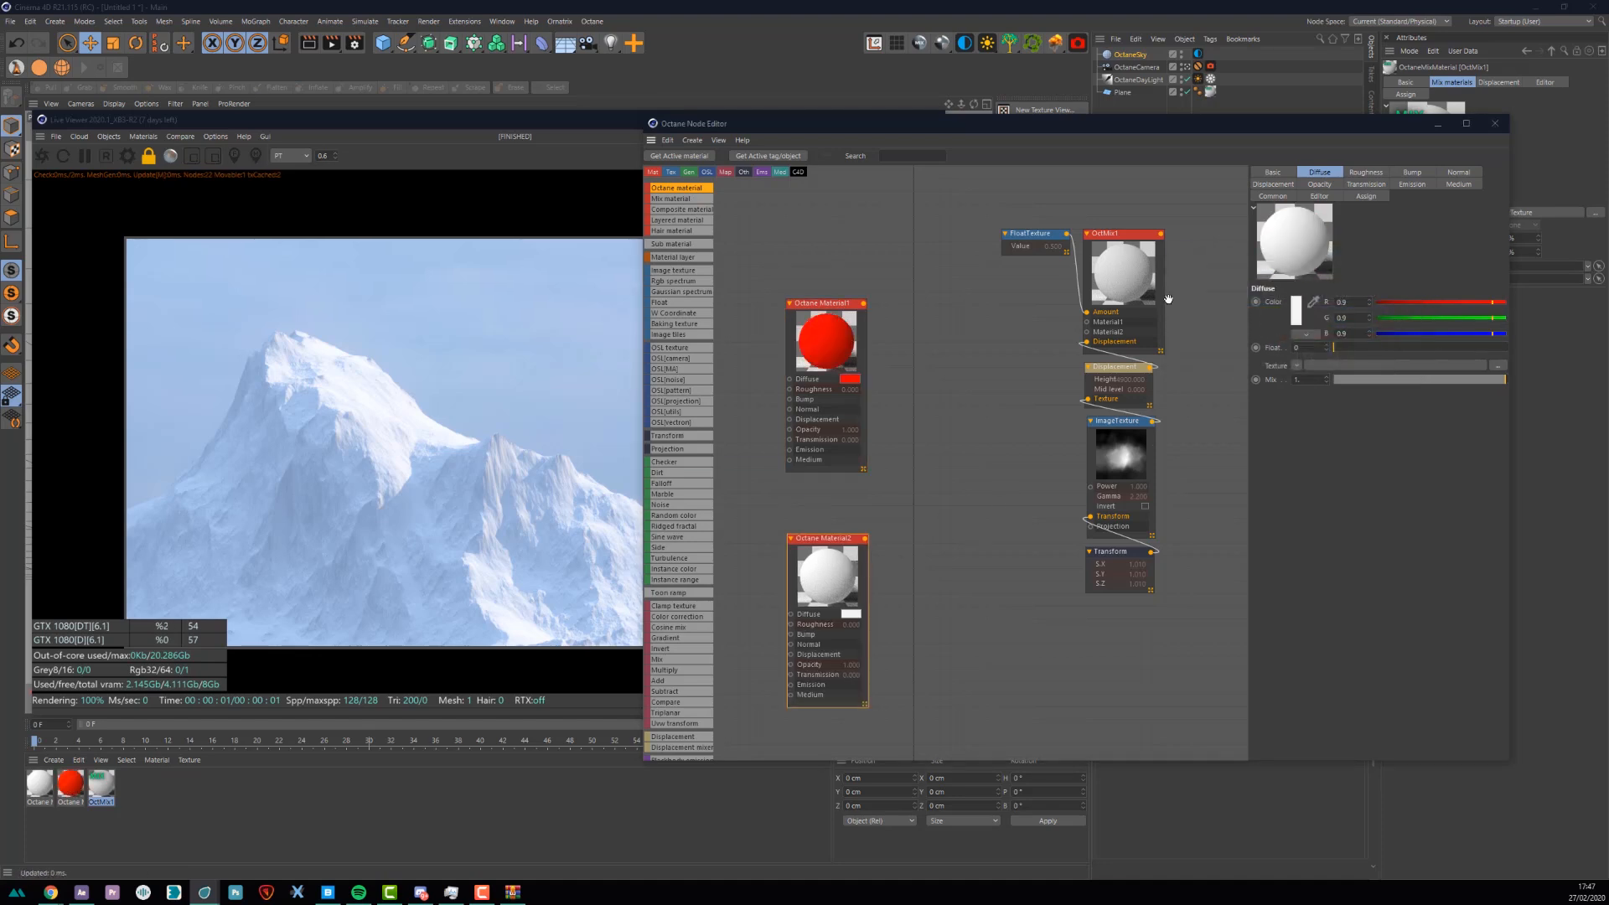
{"action": "left_click", "coordinate": [1296, 310]}
{"action": "left_click_drag", "start_coordinate": [1292, 310], "coordinate": [1391, 318]}
{"action": "left_click", "coordinate": [1285, 355]}
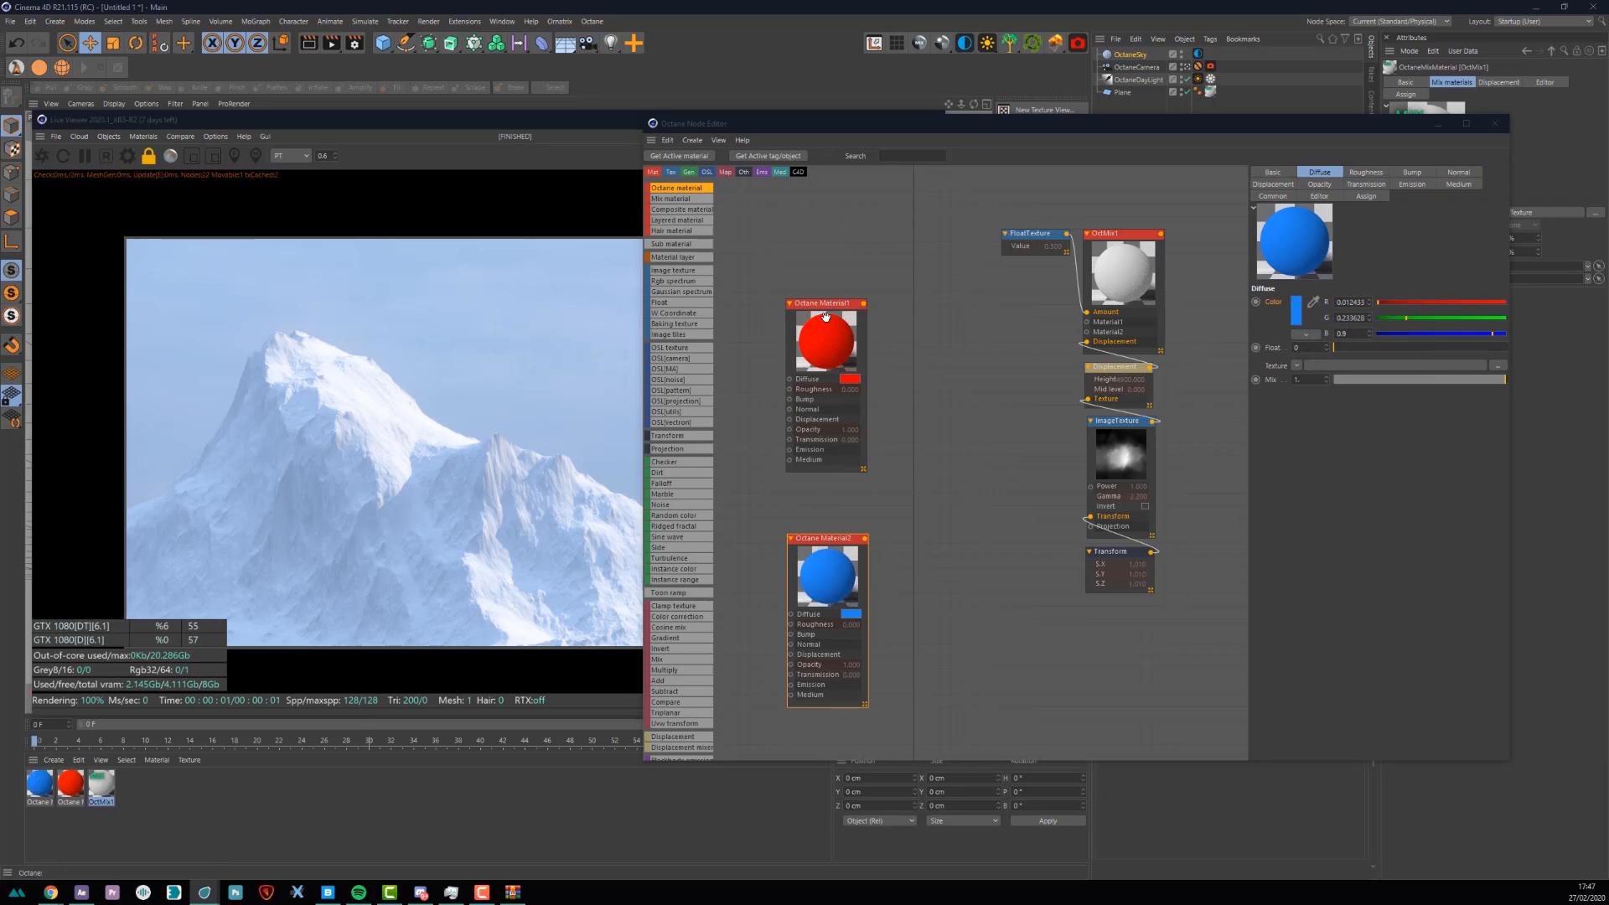
- Connect the red Octane Material to the mix material's Material1 input and the blue one to Material2
{"action": "left_click", "coordinate": [865, 307]}
{"action": "left_click_drag", "start_coordinate": [866, 308], "coordinate": [1087, 322]}
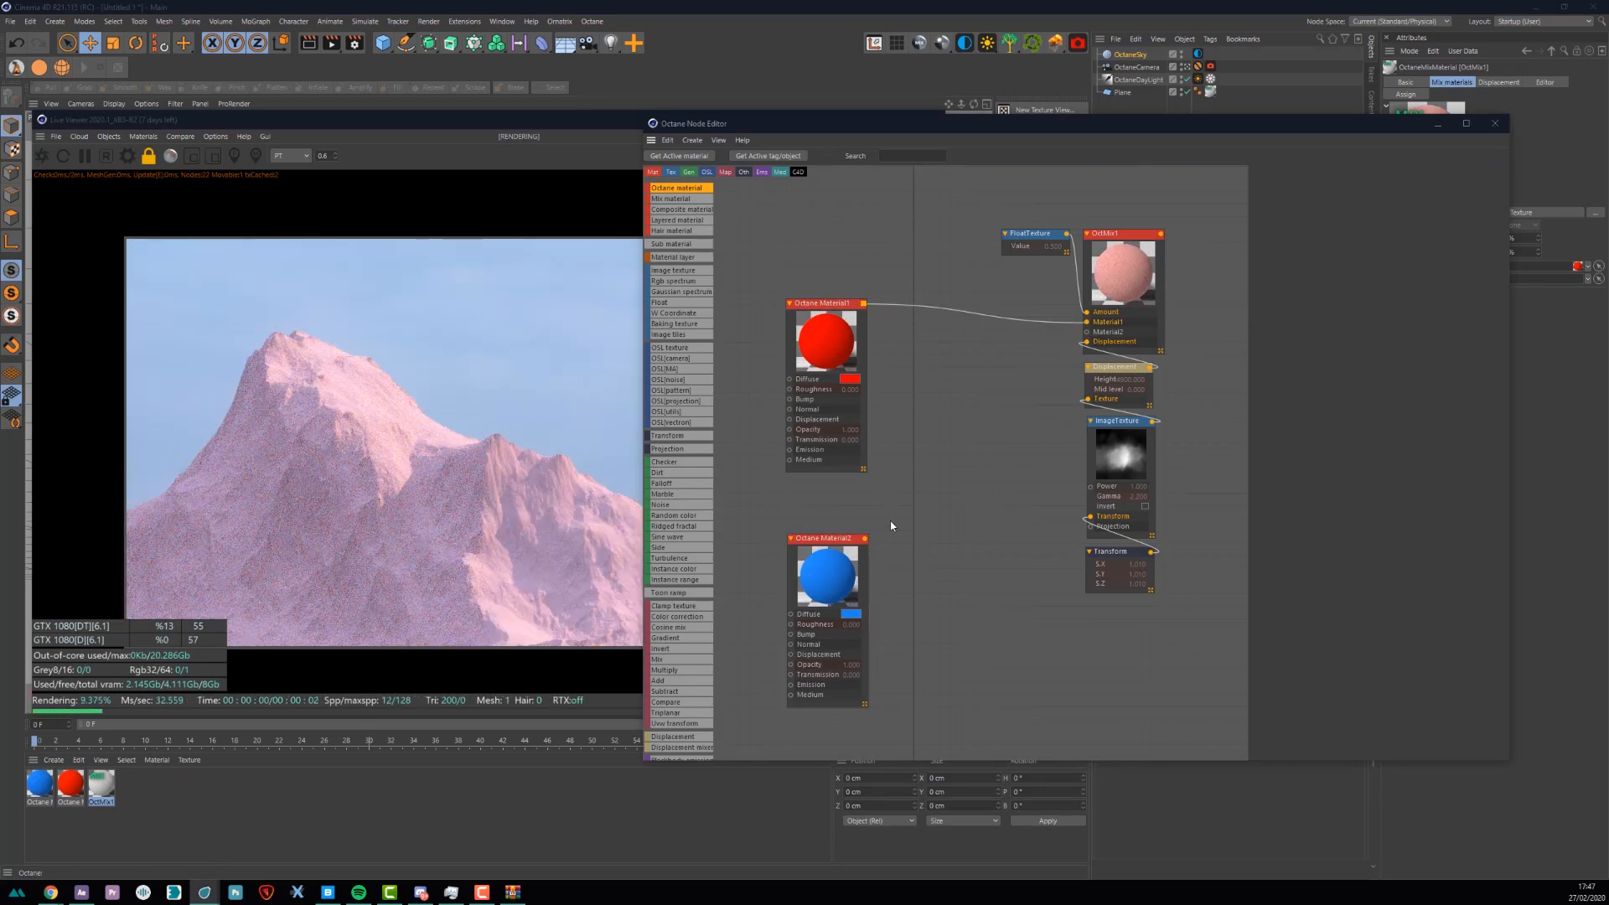
{"action": "left_click_drag", "start_coordinate": [865, 539], "coordinate": [1088, 336]}
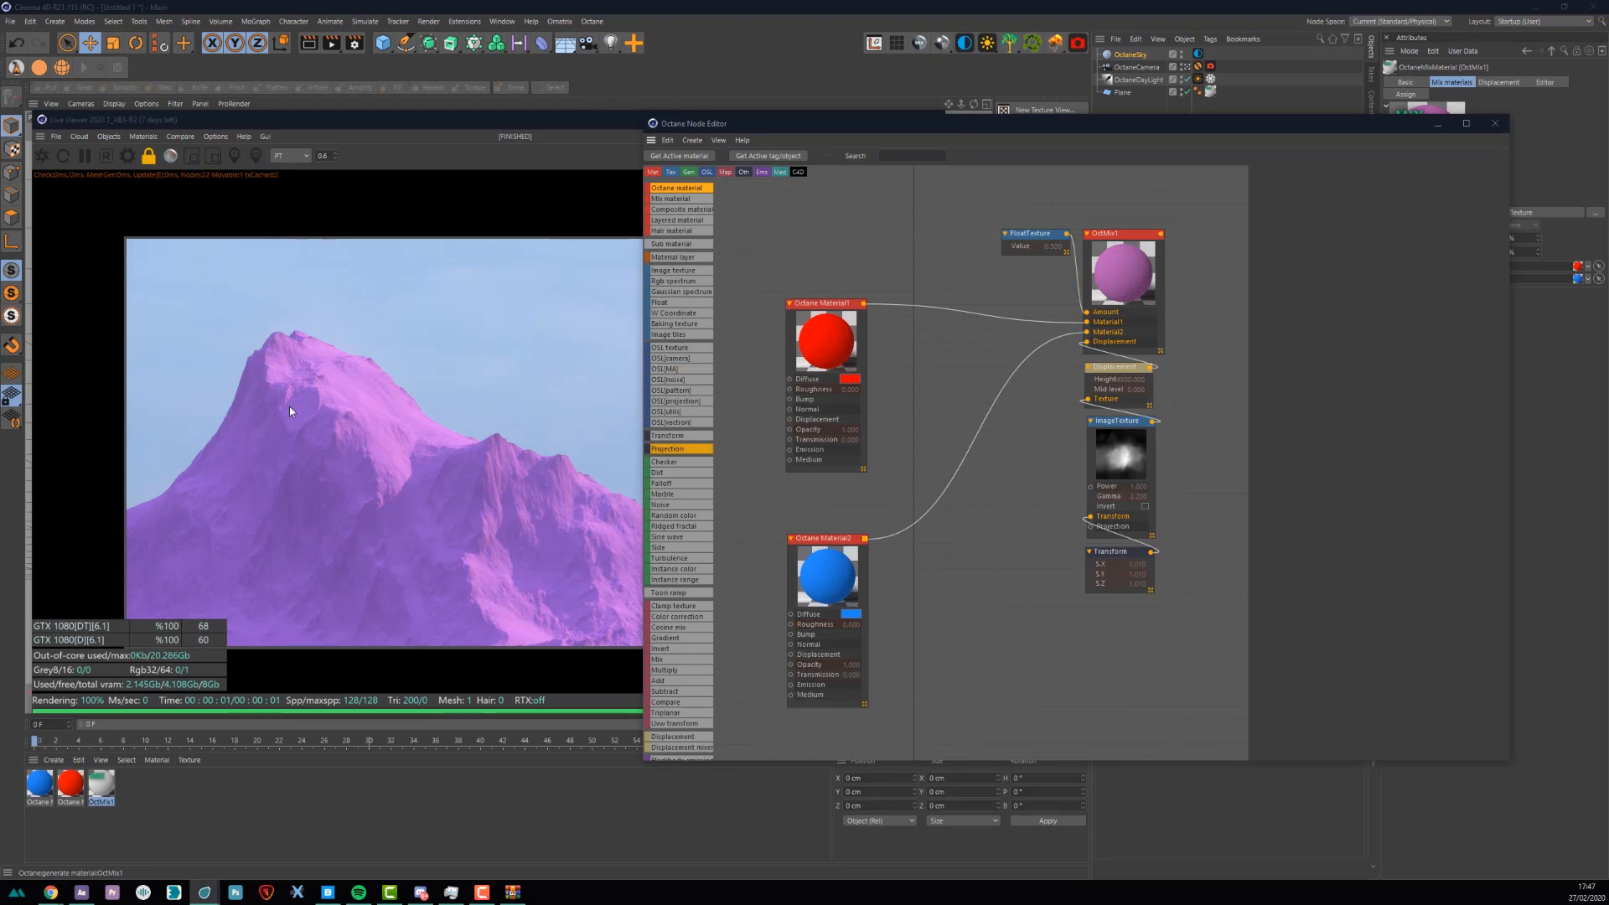
- Test the material mix by raising the float texture's value to its maximum, and set it back to 0.5
{"action": "left_click_drag", "start_coordinate": [1033, 233], "coordinate": [992, 217]}
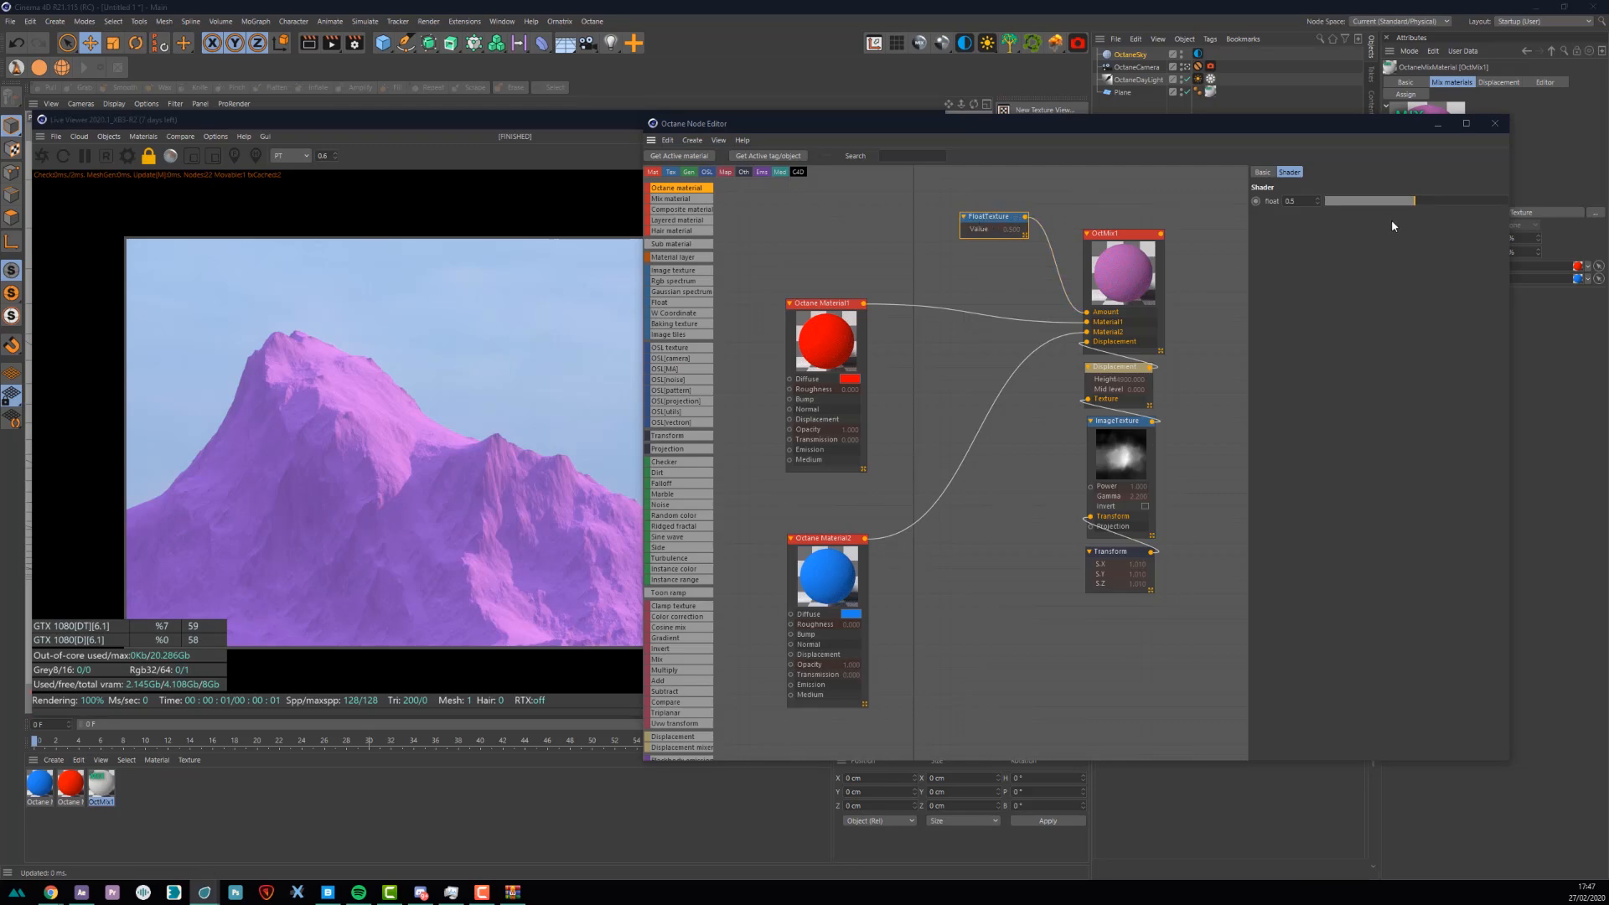
{"action": "left_click_drag", "start_coordinate": [1414, 201], "coordinate": [1505, 201]}
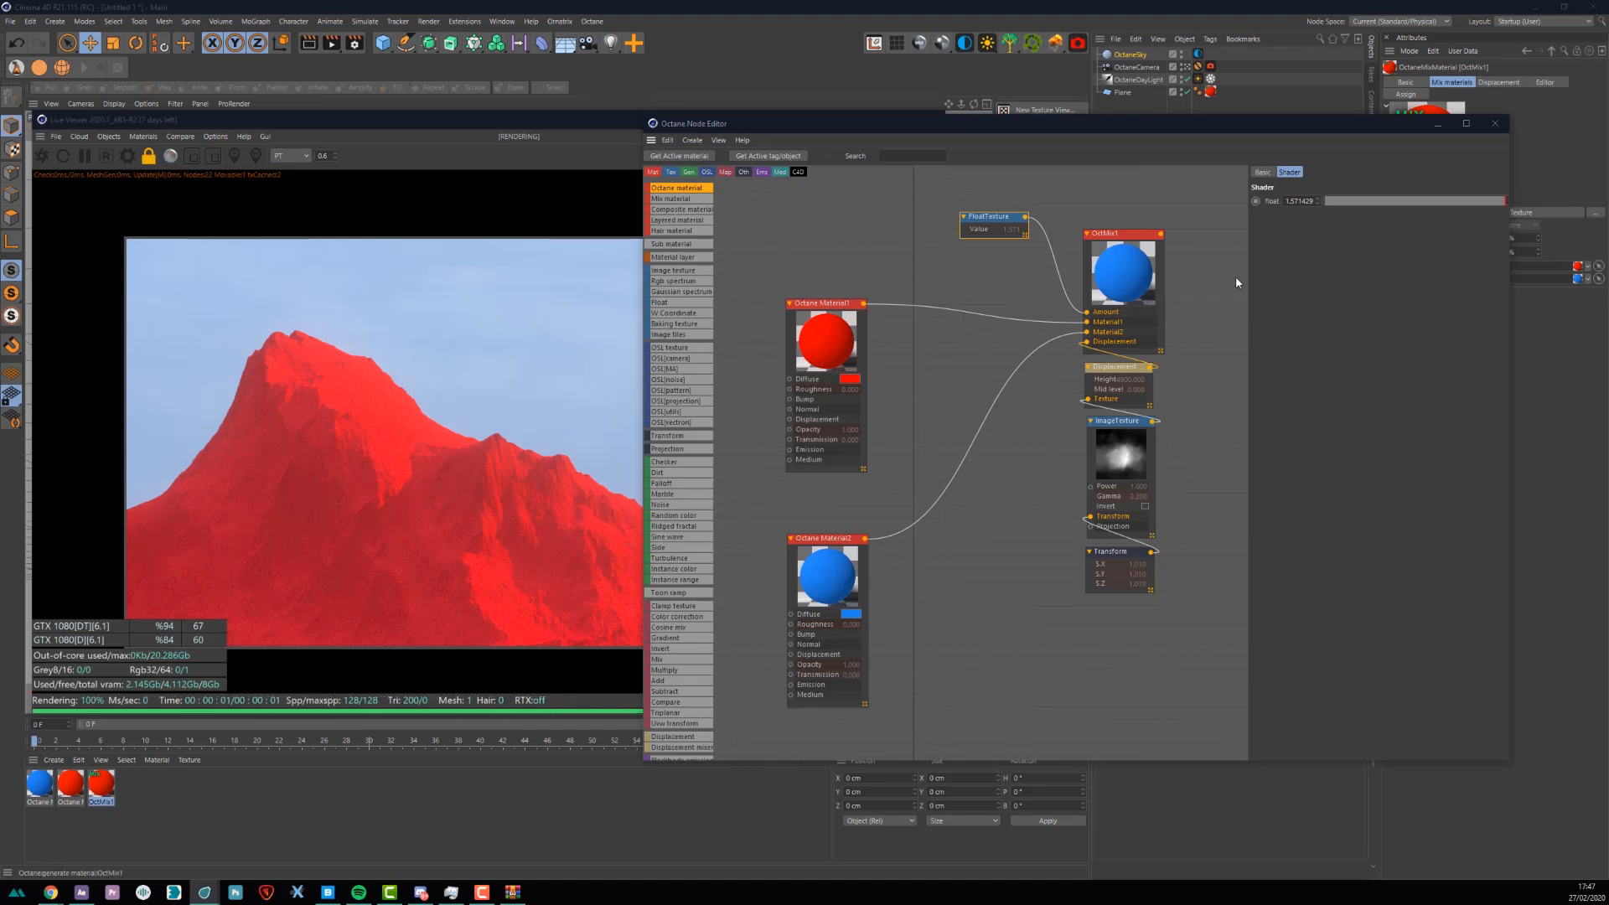
{"action": "type", "text": "0.5"}
{"action": "key", "text": "Return"}
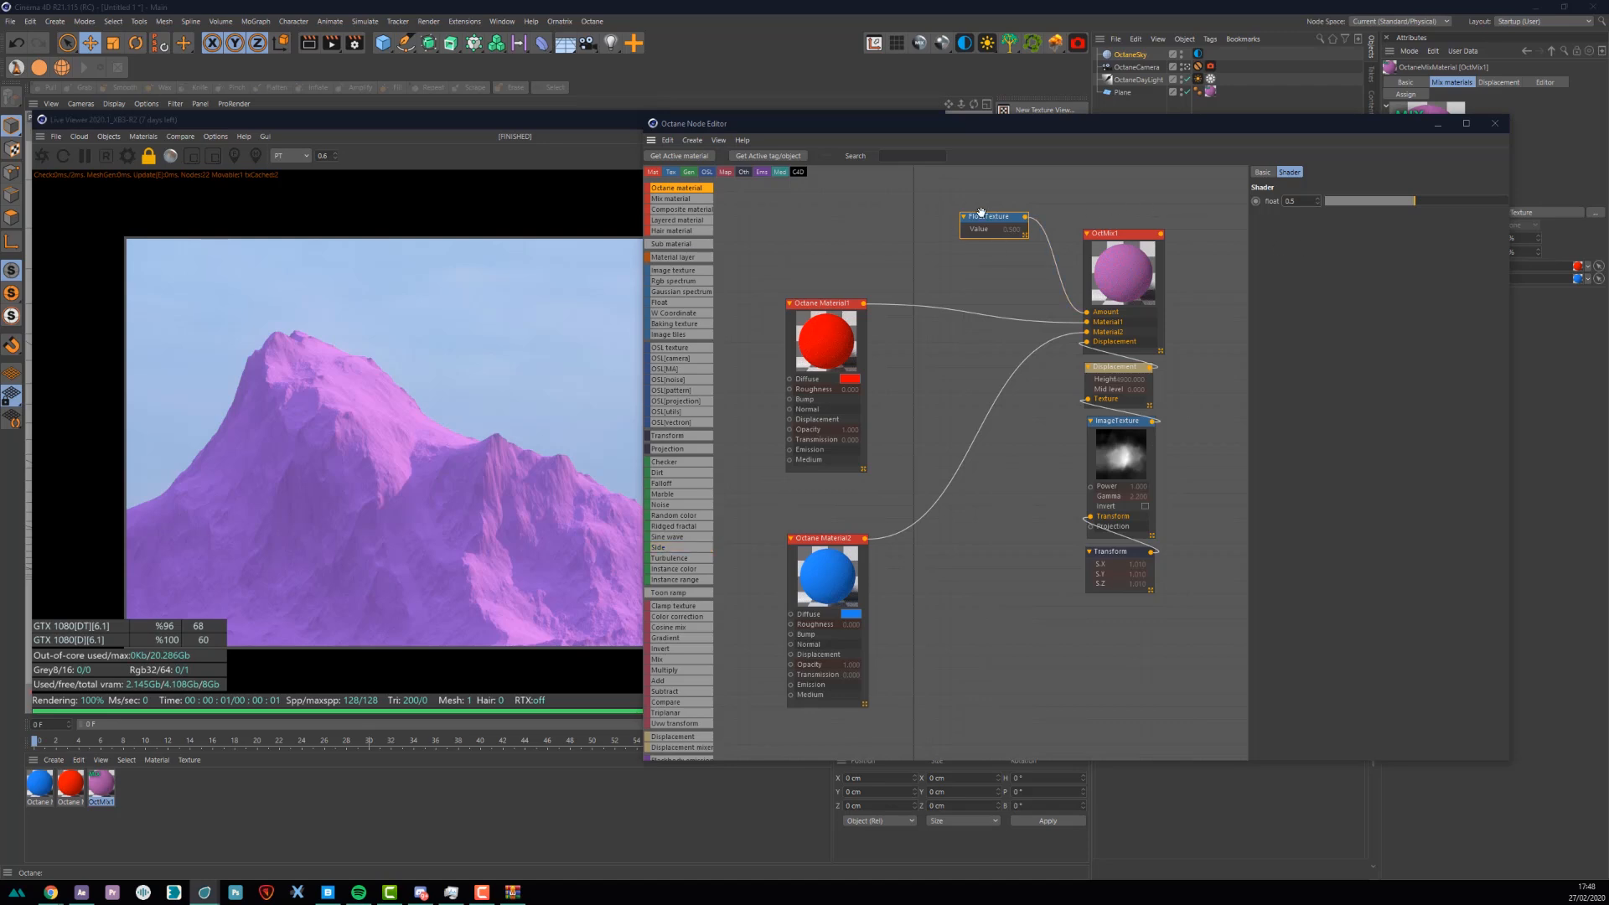
- Replace the float texture with a Falloff node connected to the mix material's Amount input
{"action": "key", "text": "Delete"}
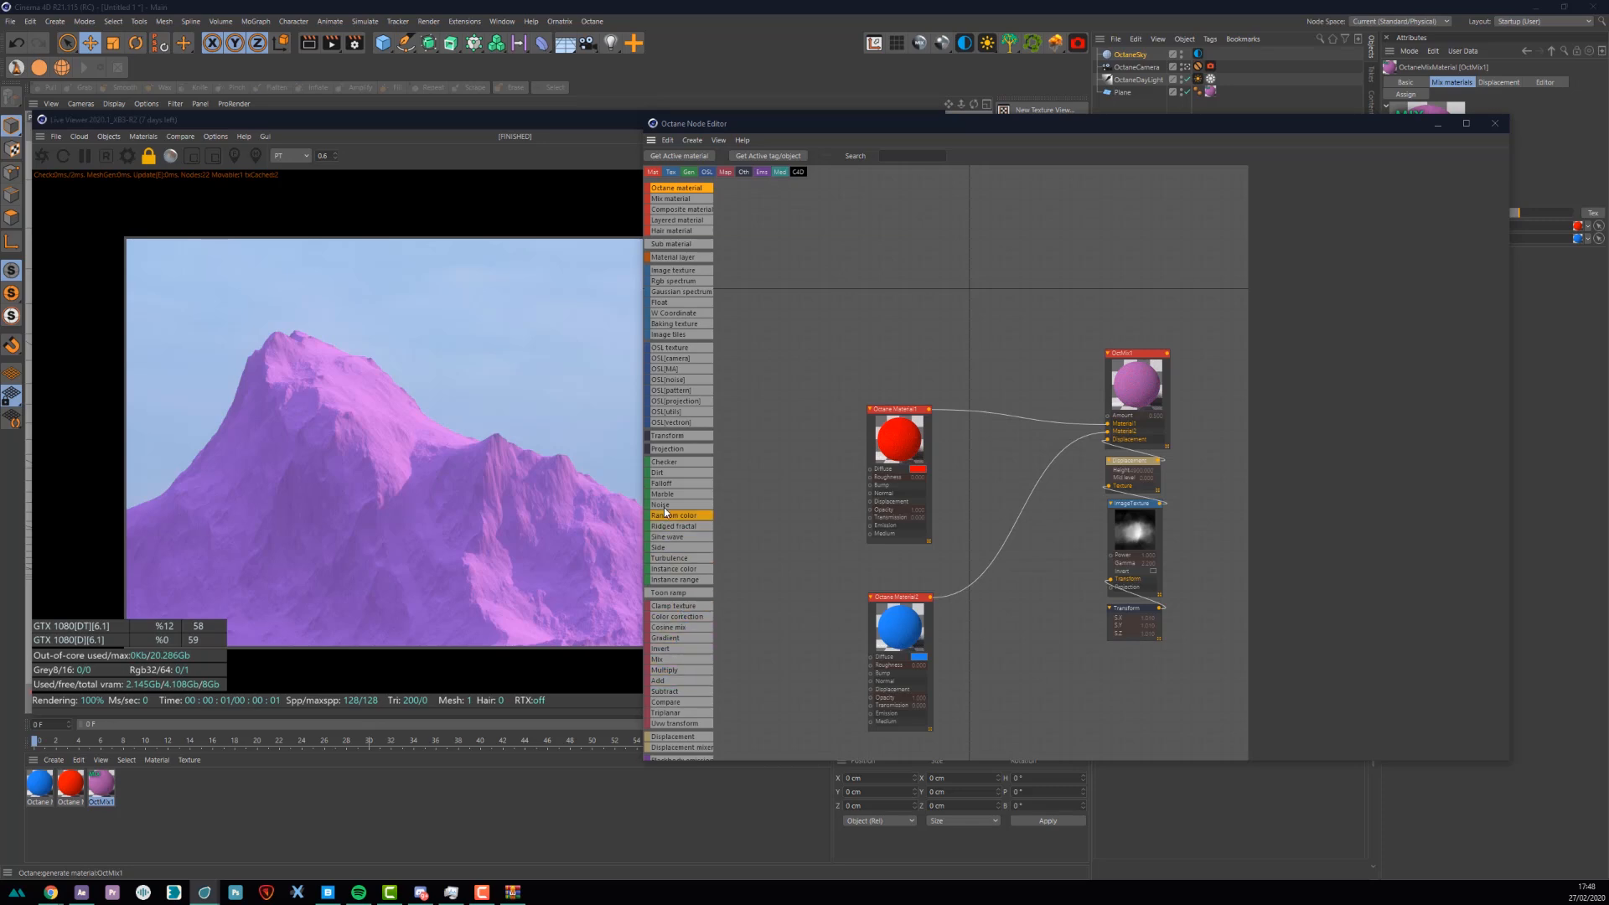
{"action": "left_click_drag", "start_coordinate": [671, 484], "coordinate": [904, 307]}
{"action": "left_click_drag", "start_coordinate": [913, 217], "coordinate": [1109, 417]}
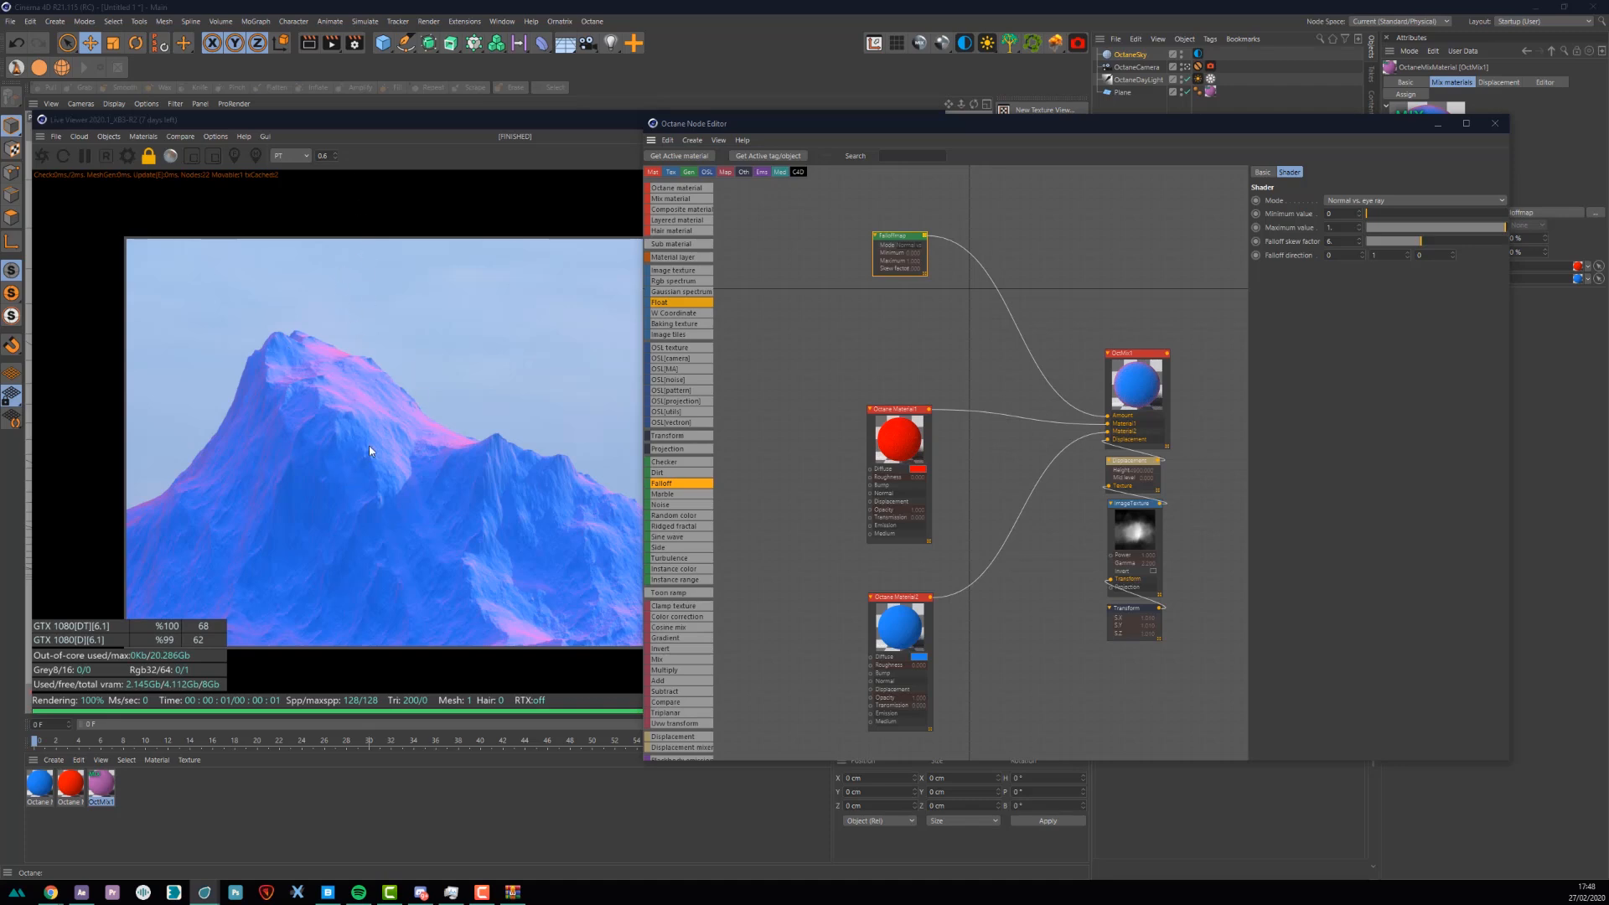
- Set the falloff mode to Normal vs. vector 90deg, the third direction value to 1, minimum about 0.136 and skew factor about 2.06
{"action": "left_click", "coordinate": [1348, 202]}
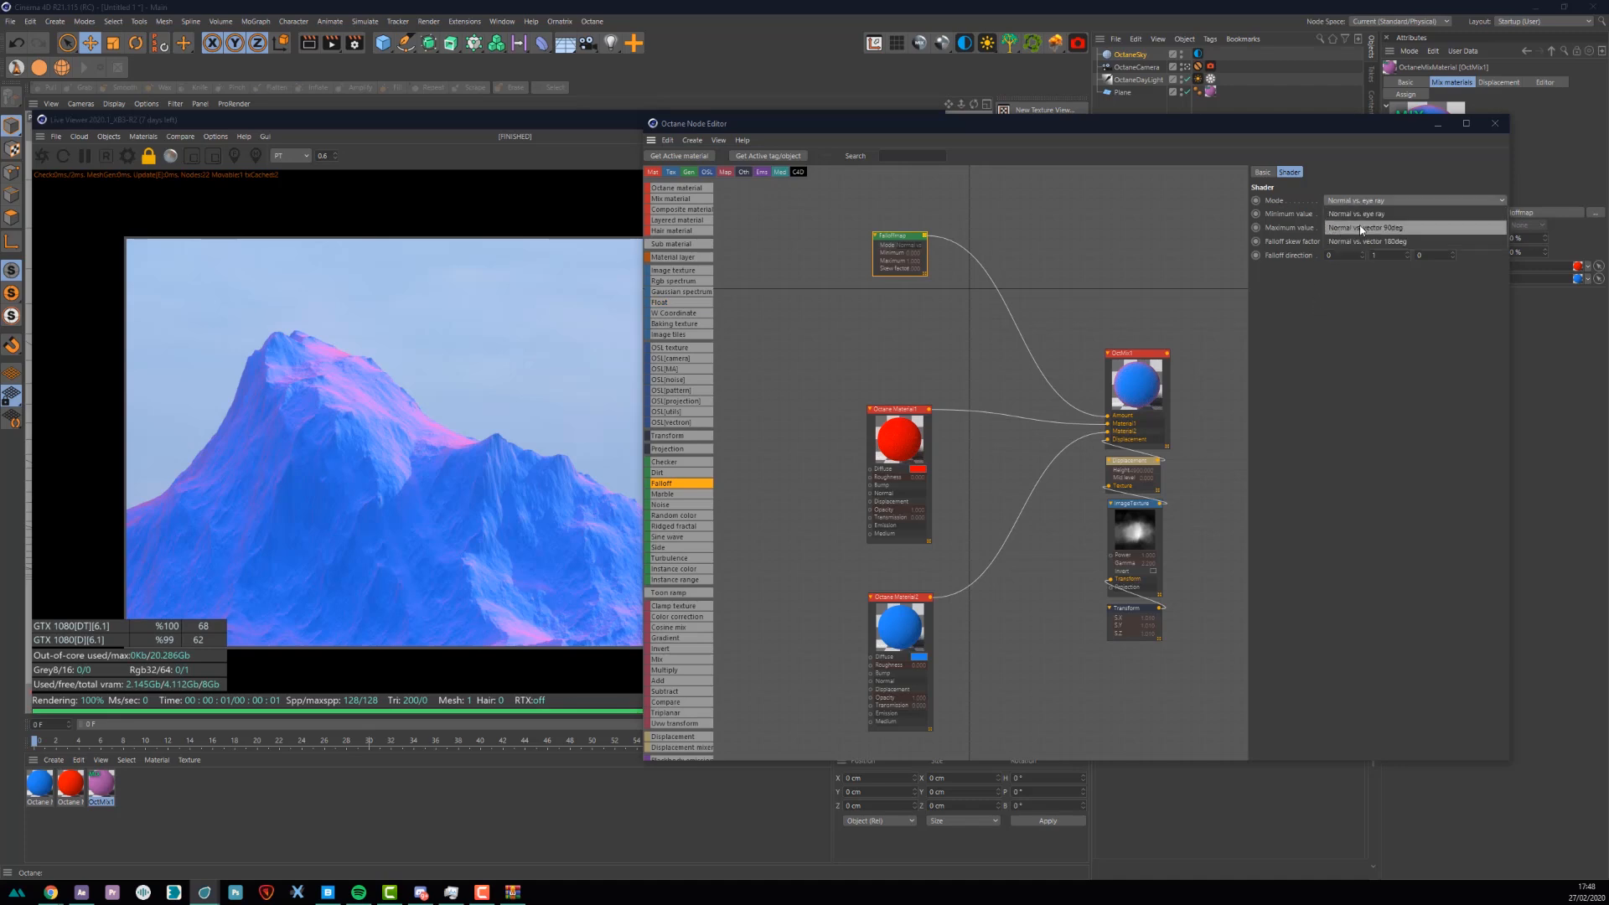
{"action": "left_click", "coordinate": [1358, 228]}
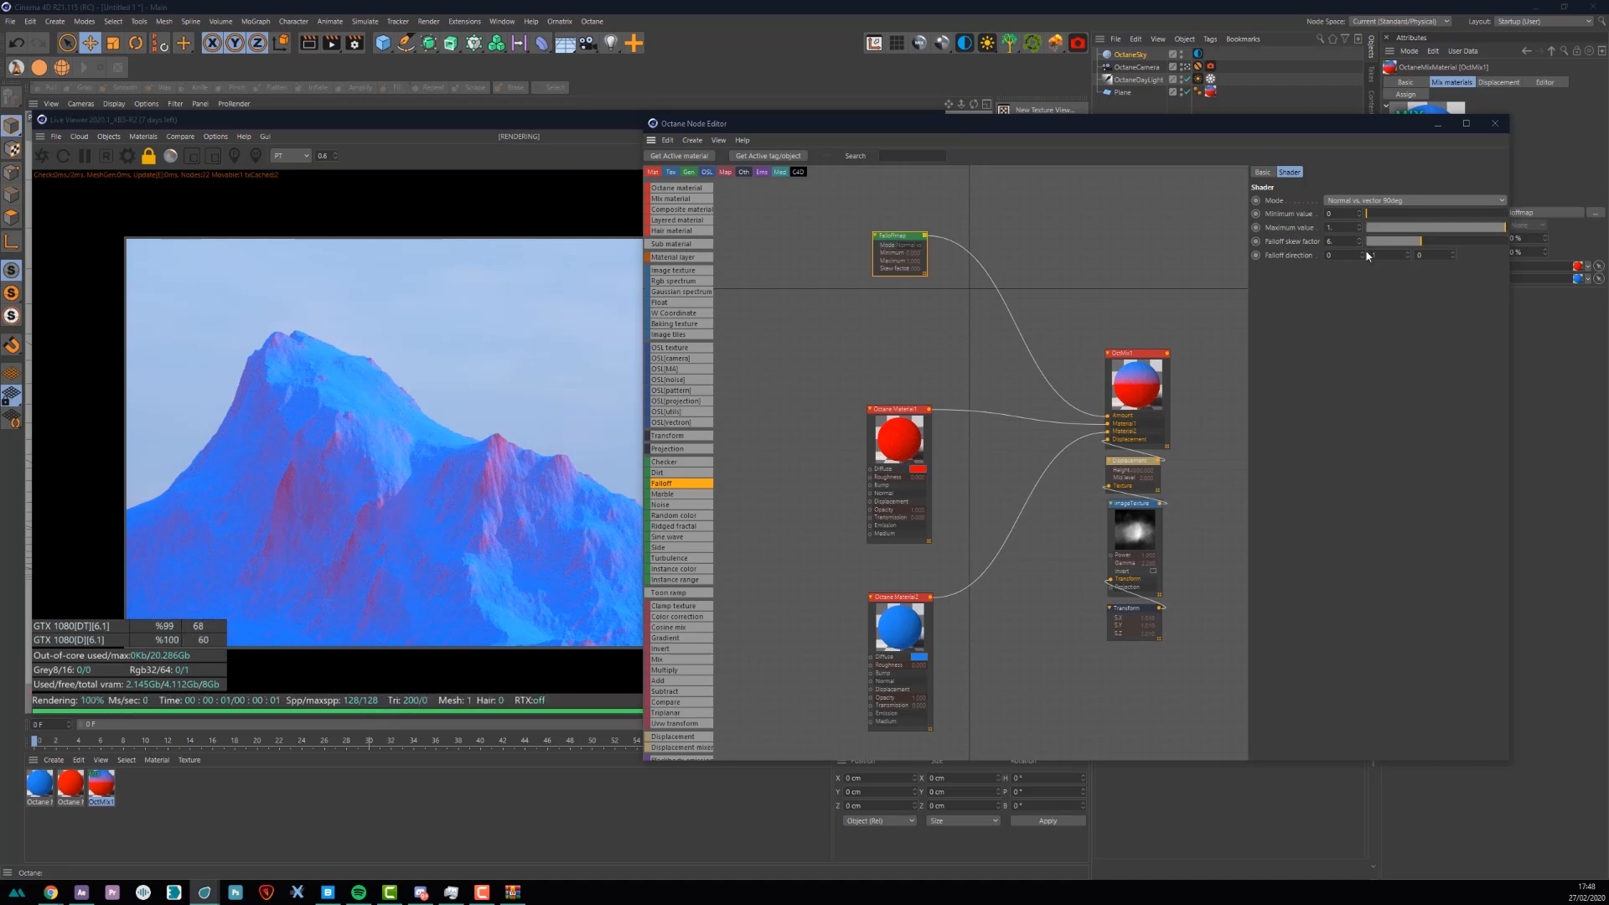
{"action": "left_click", "coordinate": [1419, 255]}
{"action": "type", "text": "1"}
{"action": "key", "text": "Return"}
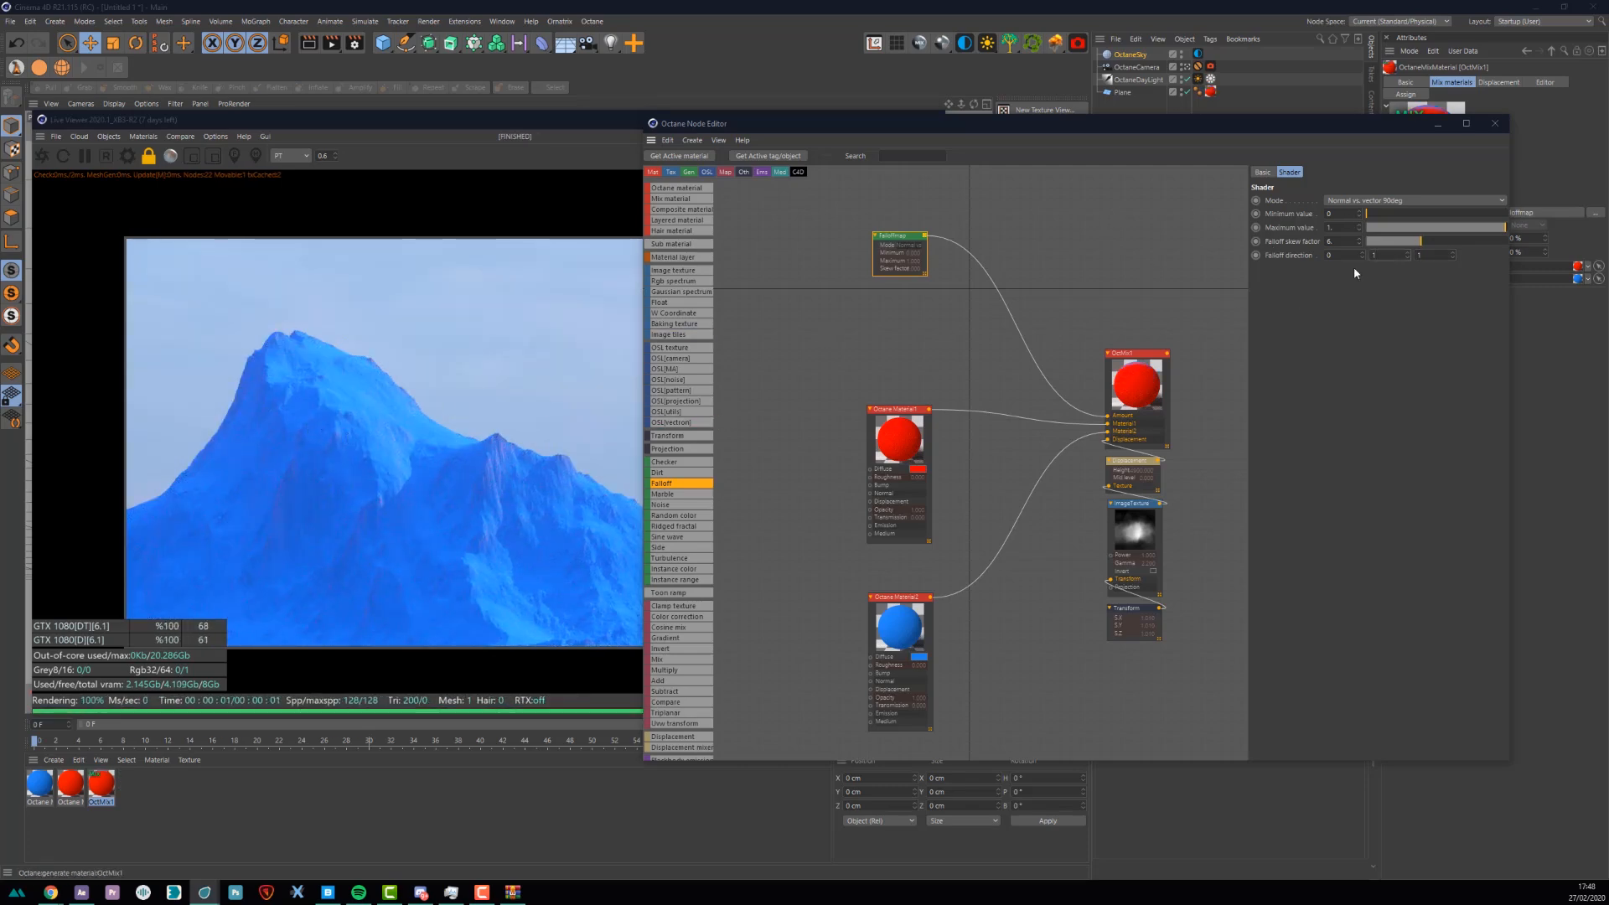
{"action": "mouse_move", "coordinate": [1381, 217]}
{"action": "left_mouse_down"}
{"action": "mouse_move", "coordinate": [1383, 247]}
{"action": "mouse_move", "coordinate": [1379, 215]}
{"action": "mouse_move", "coordinate": [1408, 214]}
{"action": "mouse_move", "coordinate": [1381, 217]}
{"action": "mouse_move", "coordinate": [1384, 243]}
{"action": "left_mouse_up"}
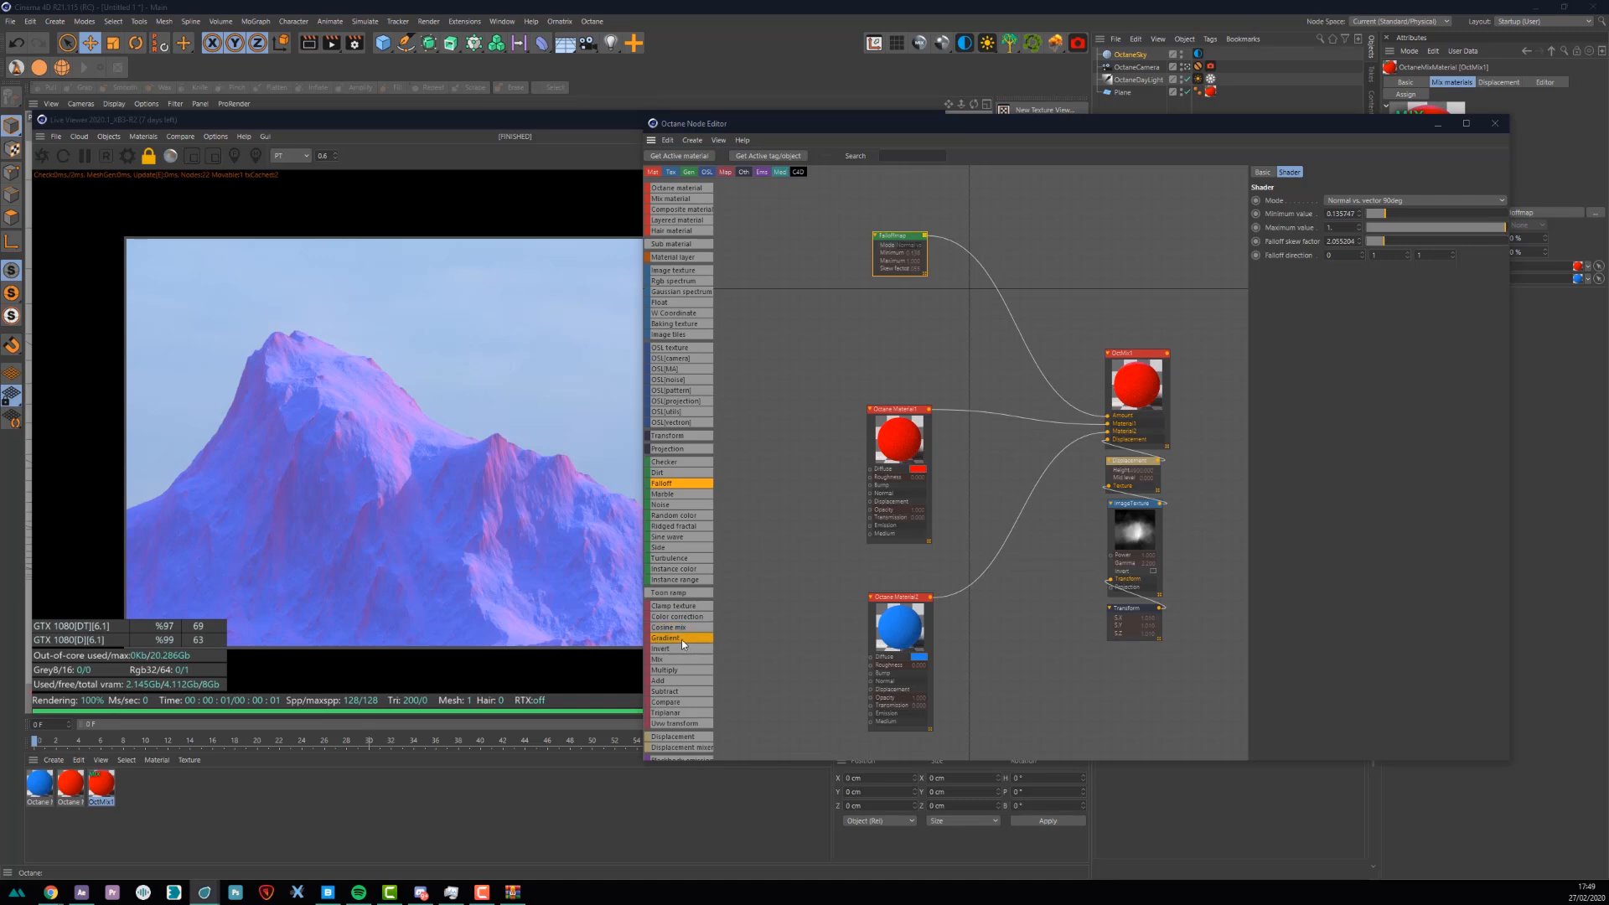
- Insert a Gradient node between the falloff map and the mix material's Amount input, and space the two nodes apart
{"action": "left_click_drag", "start_coordinate": [675, 641], "coordinate": [1003, 306]}
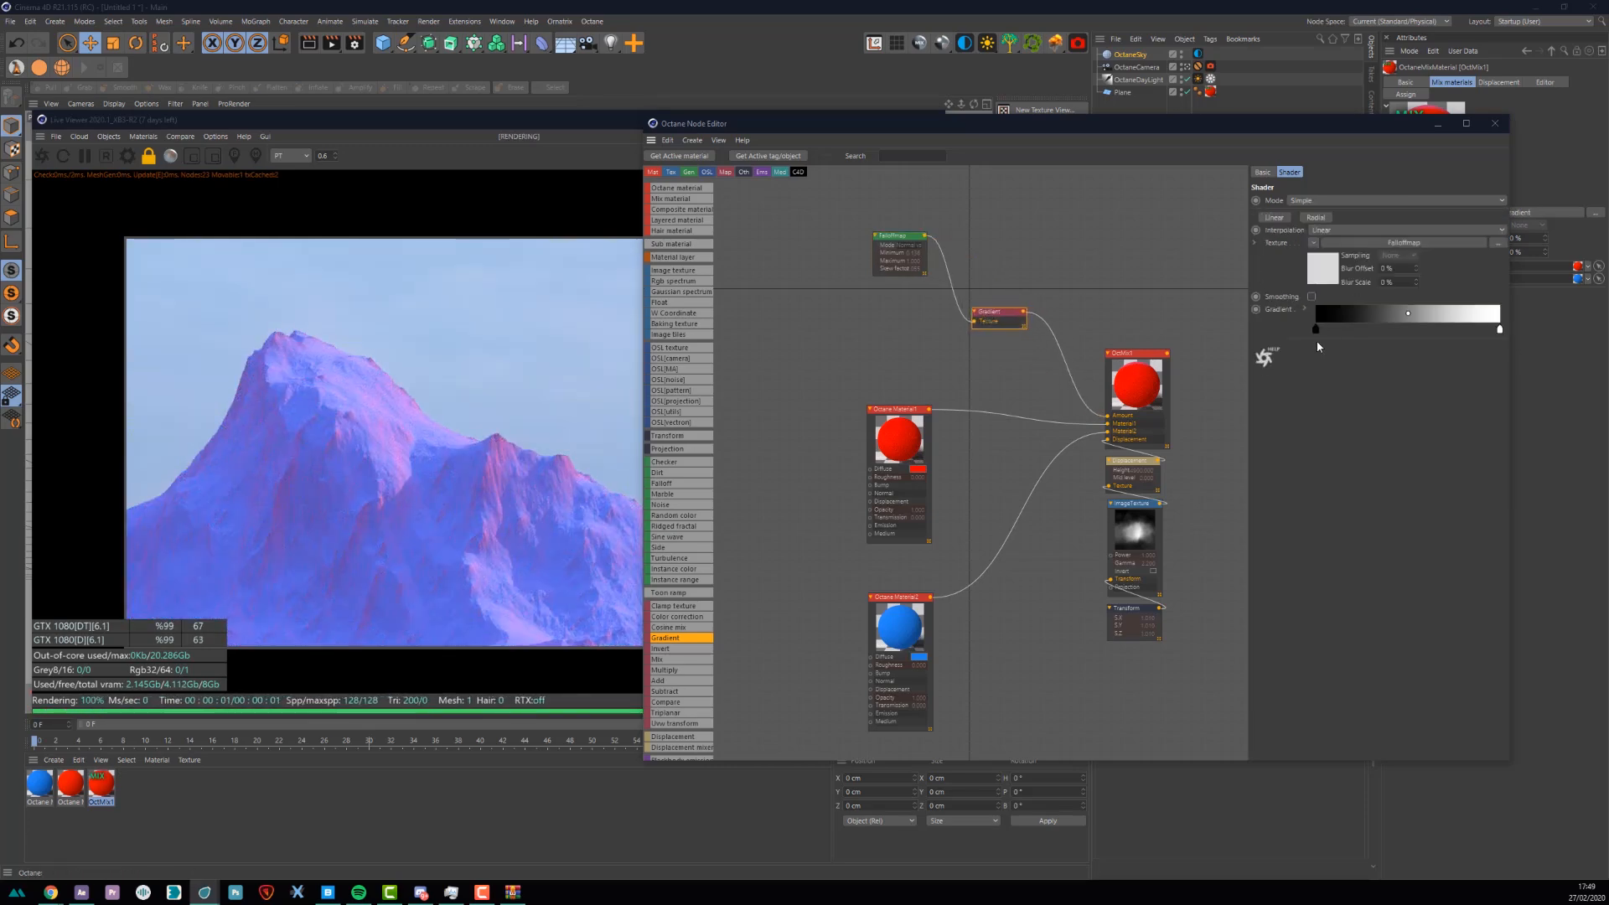
{"action": "left_click_drag", "start_coordinate": [897, 235], "coordinate": [839, 232]}
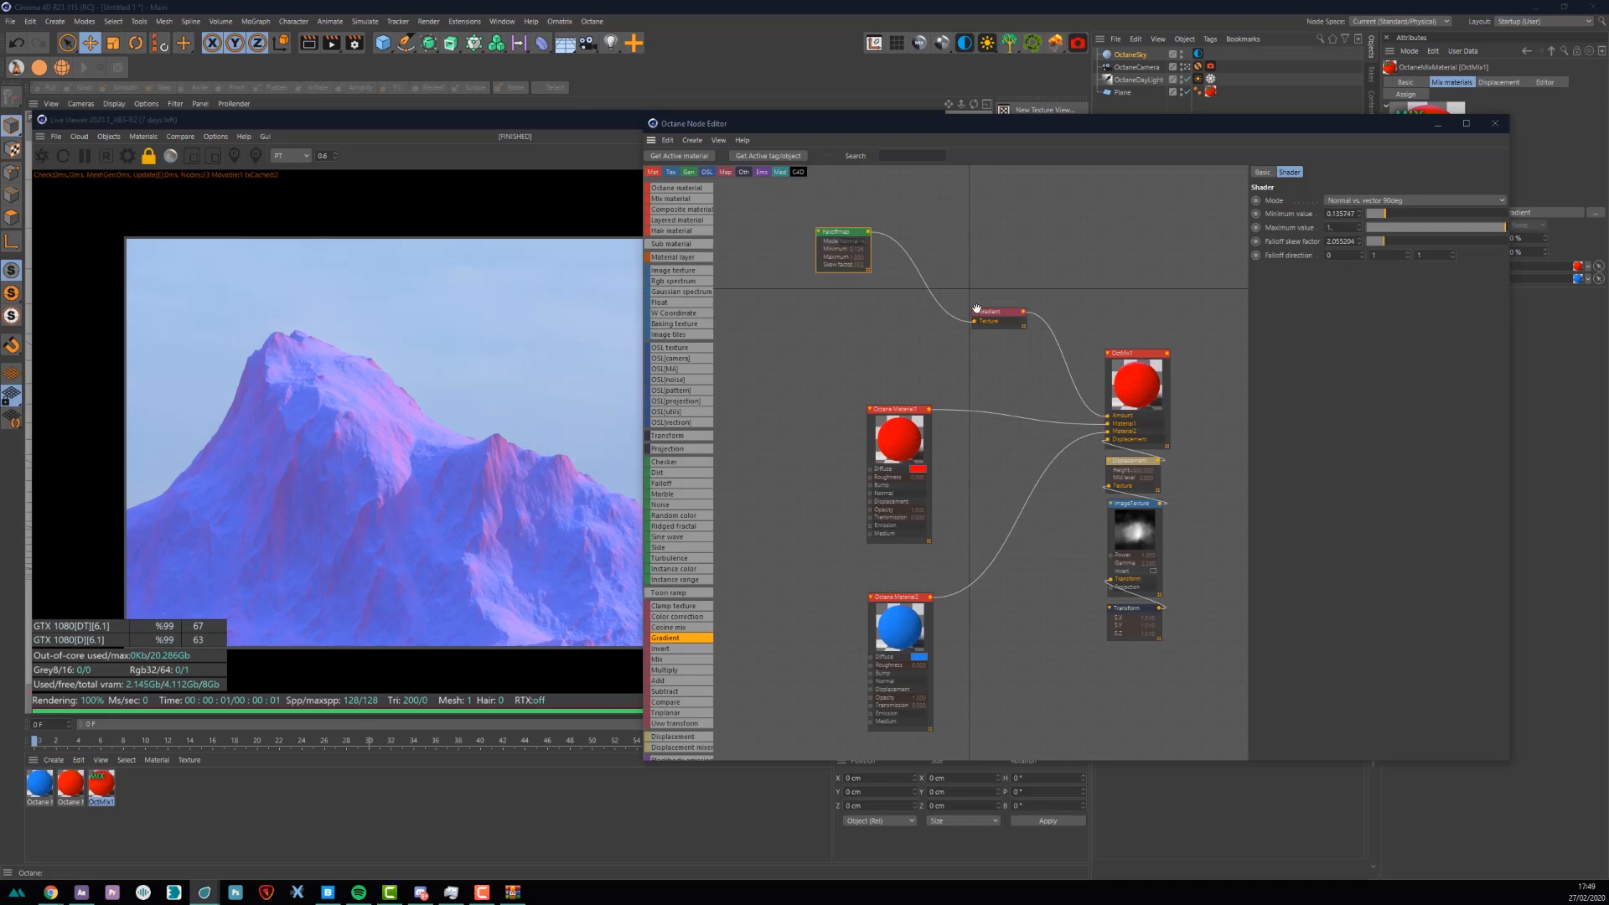
{"action": "left_click_drag", "start_coordinate": [977, 313], "coordinate": [954, 286]}
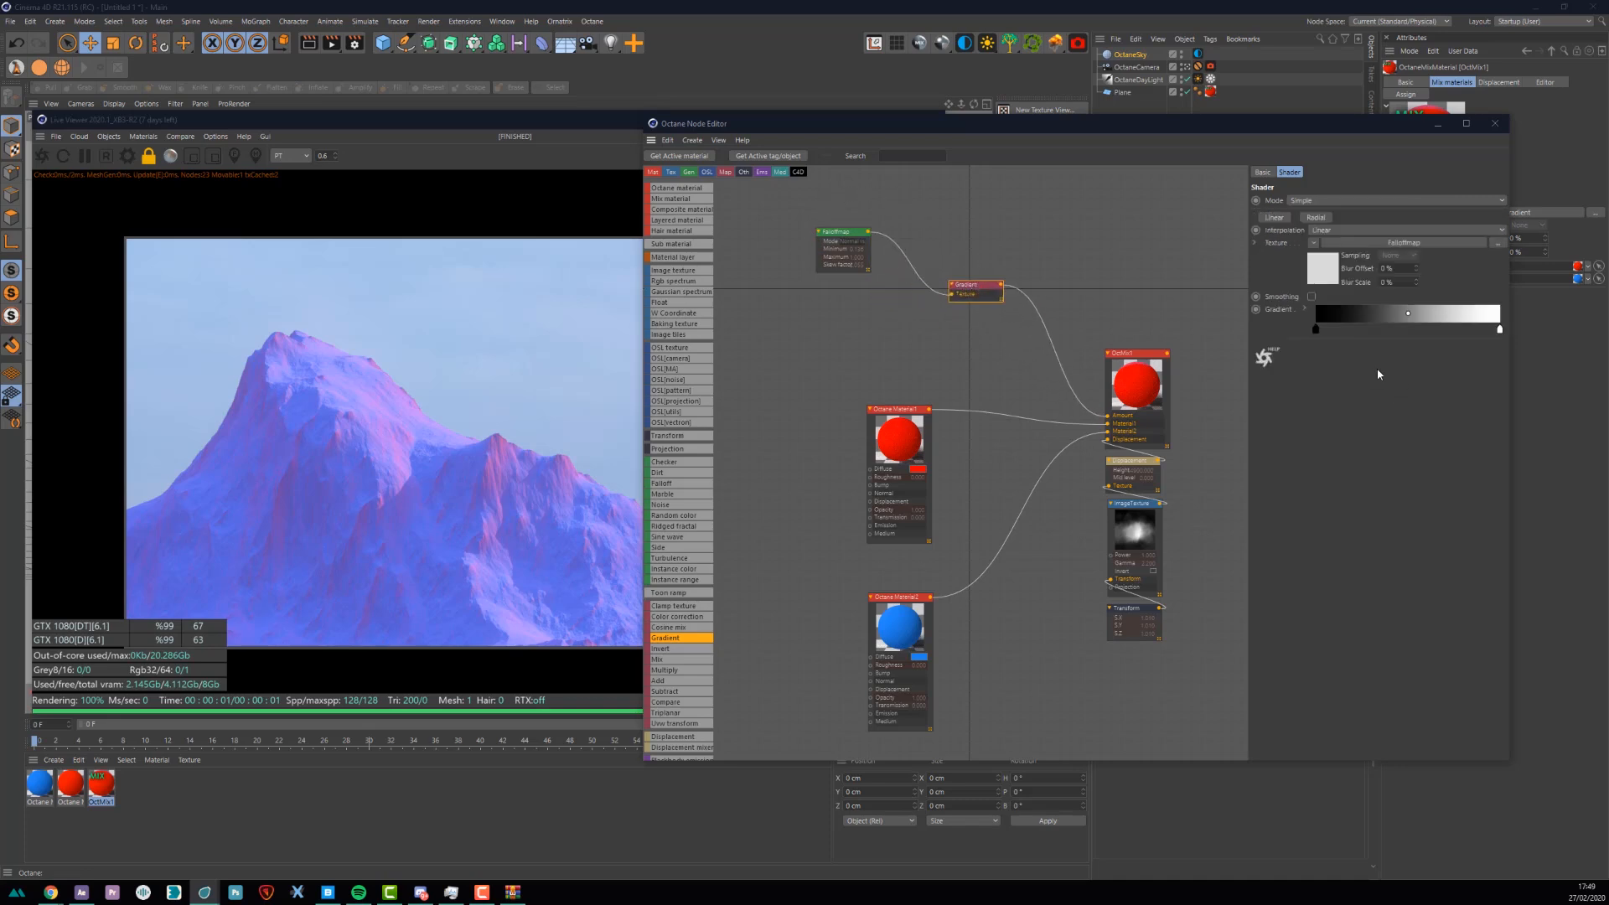
- Move the gradient's black and white knots close together in the darker part of the ramp to sharpen the material transition
{"action": "left_click_drag", "start_coordinate": [1319, 336], "coordinate": [1359, 335]}
{"action": "left_click_drag", "start_coordinate": [1501, 335], "coordinate": [1378, 328]}
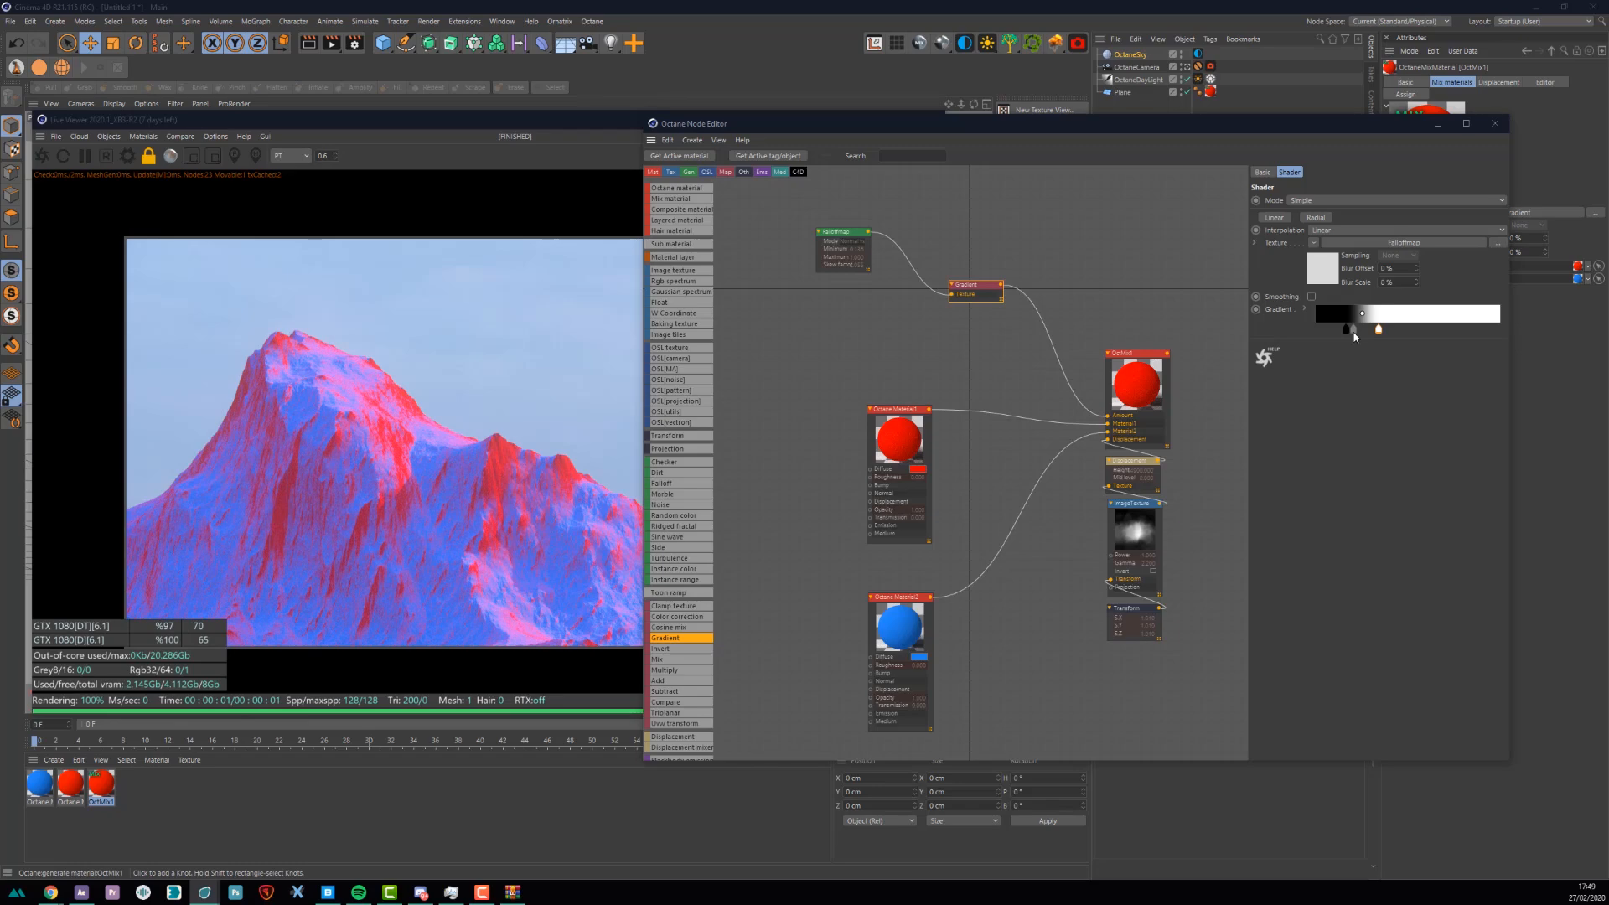
{"action": "left_click_drag", "start_coordinate": [1347, 330], "coordinate": [1359, 332]}
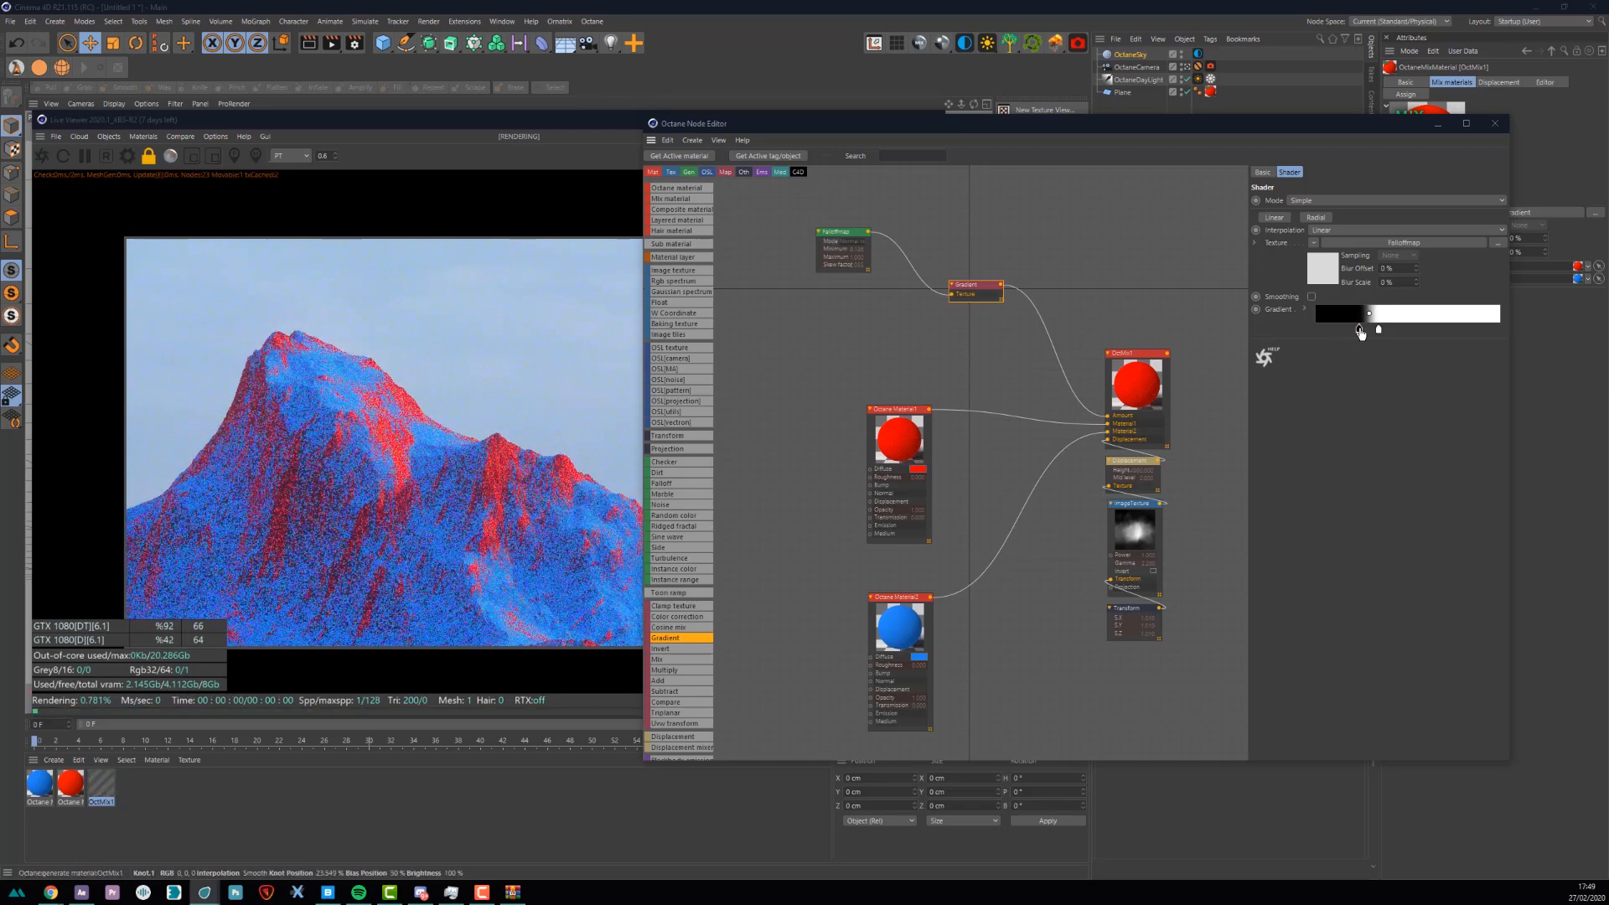
{"action": "left_click_drag", "start_coordinate": [1359, 332], "coordinate": [1370, 331]}
{"action": "left_click", "coordinate": [1376, 331]}
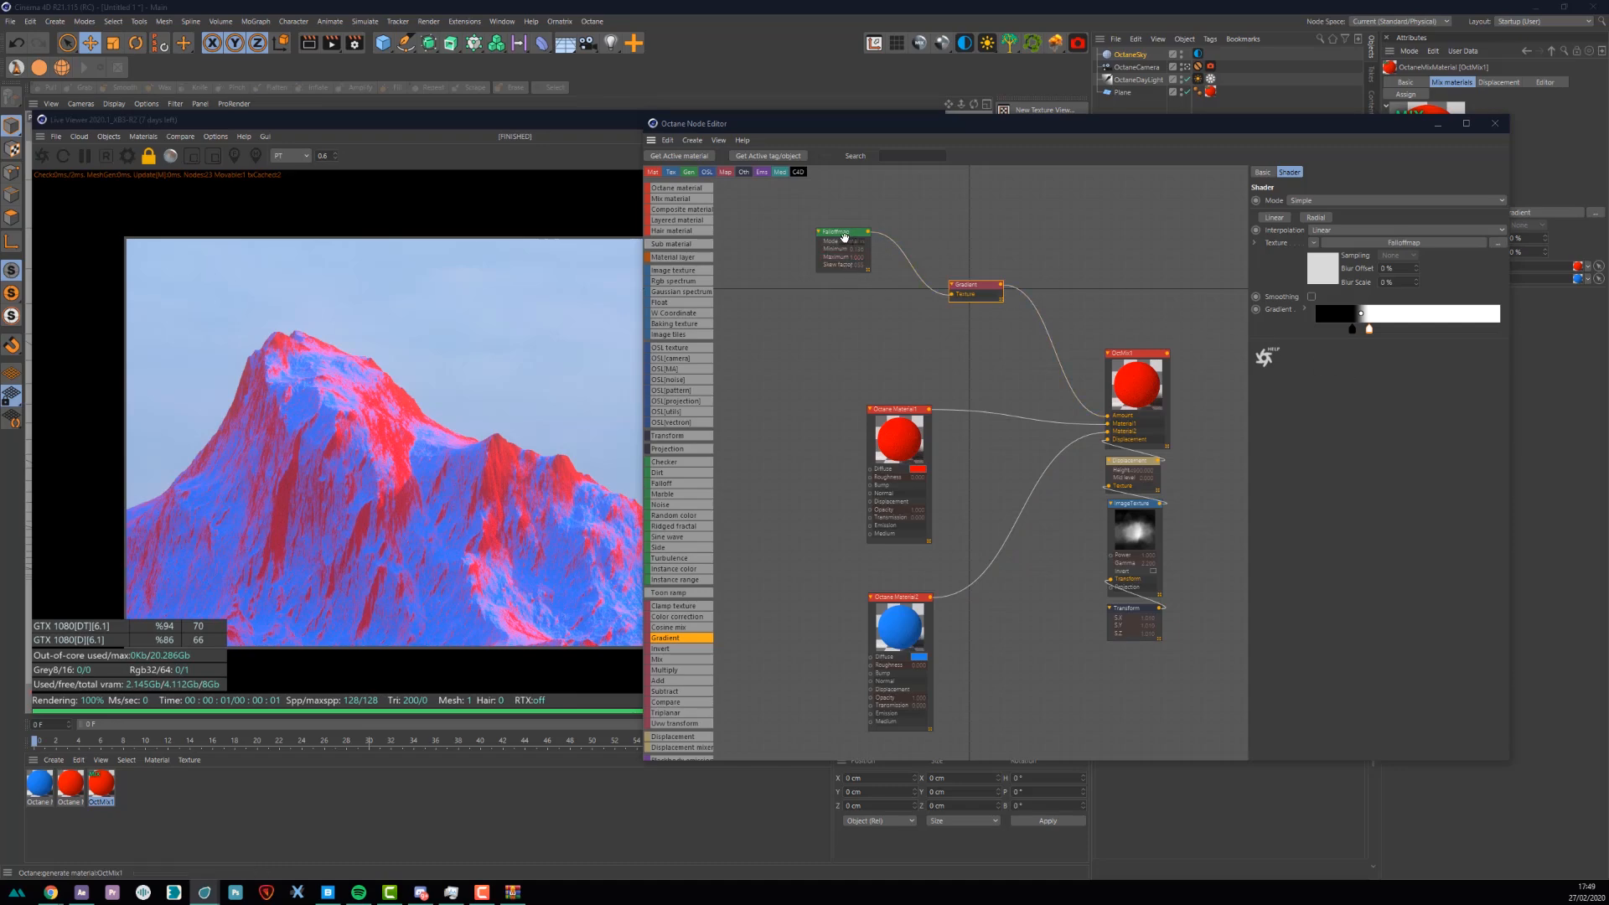
{"action": "left_click_drag", "start_coordinate": [1367, 329], "coordinate": [1382, 329]}
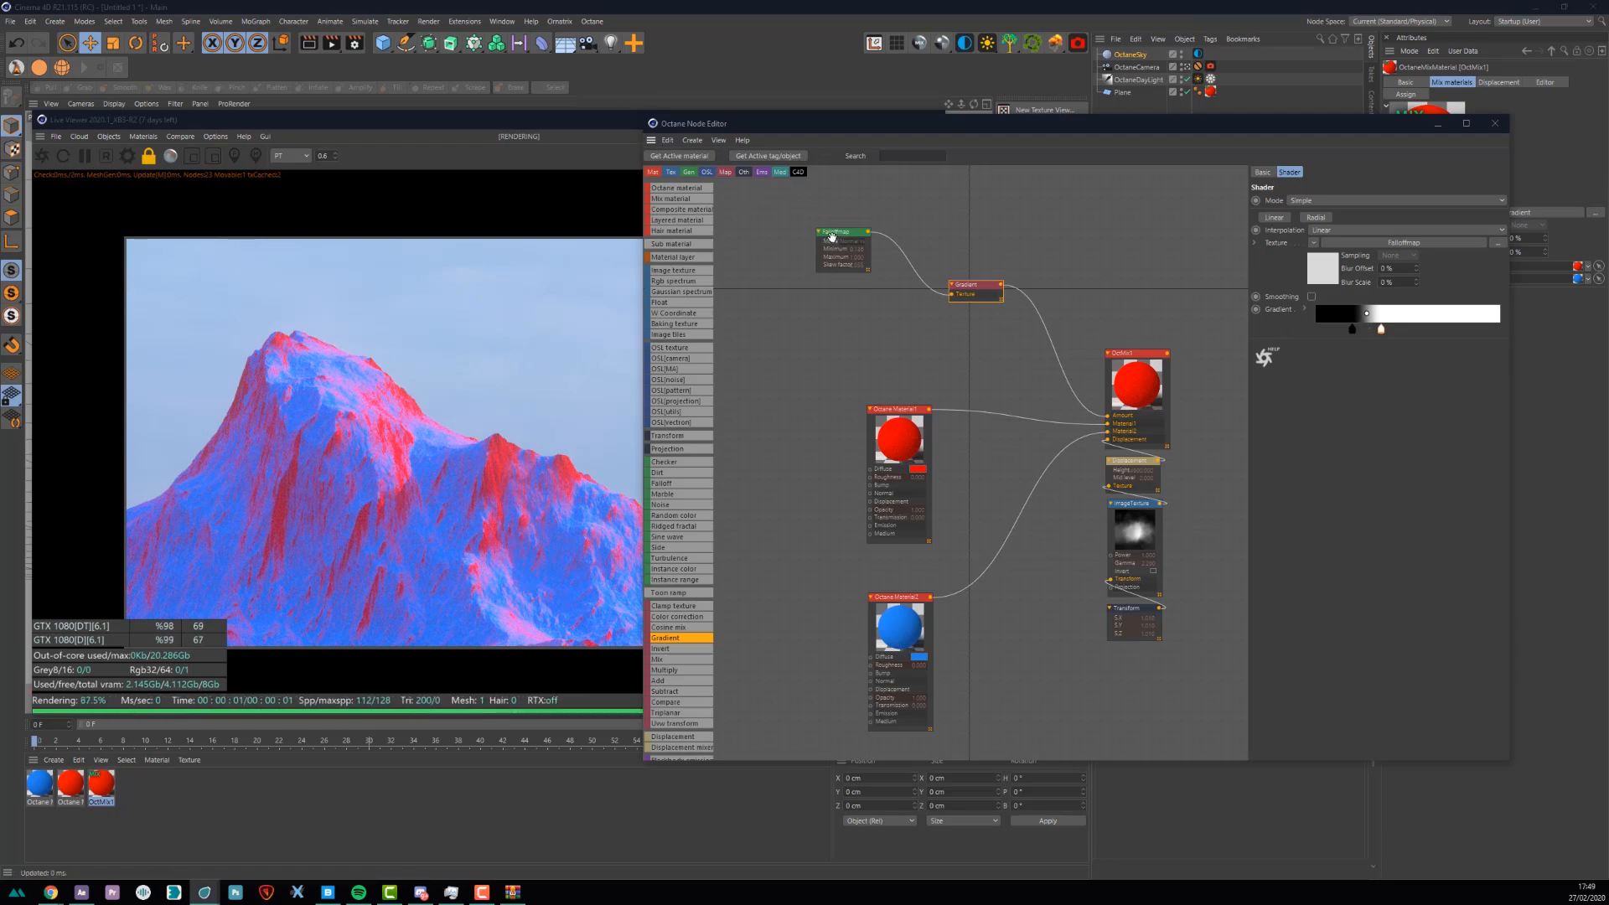
- Set the falloff map's third direction value to 0, minimum value to about 0.158 and skew factor to about 3.74
{"action": "left_click", "coordinate": [838, 233]}
{"action": "mouse_move", "coordinate": [1387, 246]}
{"action": "left_mouse_down"}
{"action": "mouse_move", "coordinate": [1405, 241]}
{"action": "mouse_move", "coordinate": [1383, 246]}
{"action": "mouse_move", "coordinate": [1369, 218]}
{"action": "mouse_move", "coordinate": [1390, 215]}
{"action": "left_mouse_up"}
{"action": "double_click", "coordinate": [1419, 254]}
{"action": "type", "text": "0"}
{"action": "left_click", "coordinate": [1397, 257]}
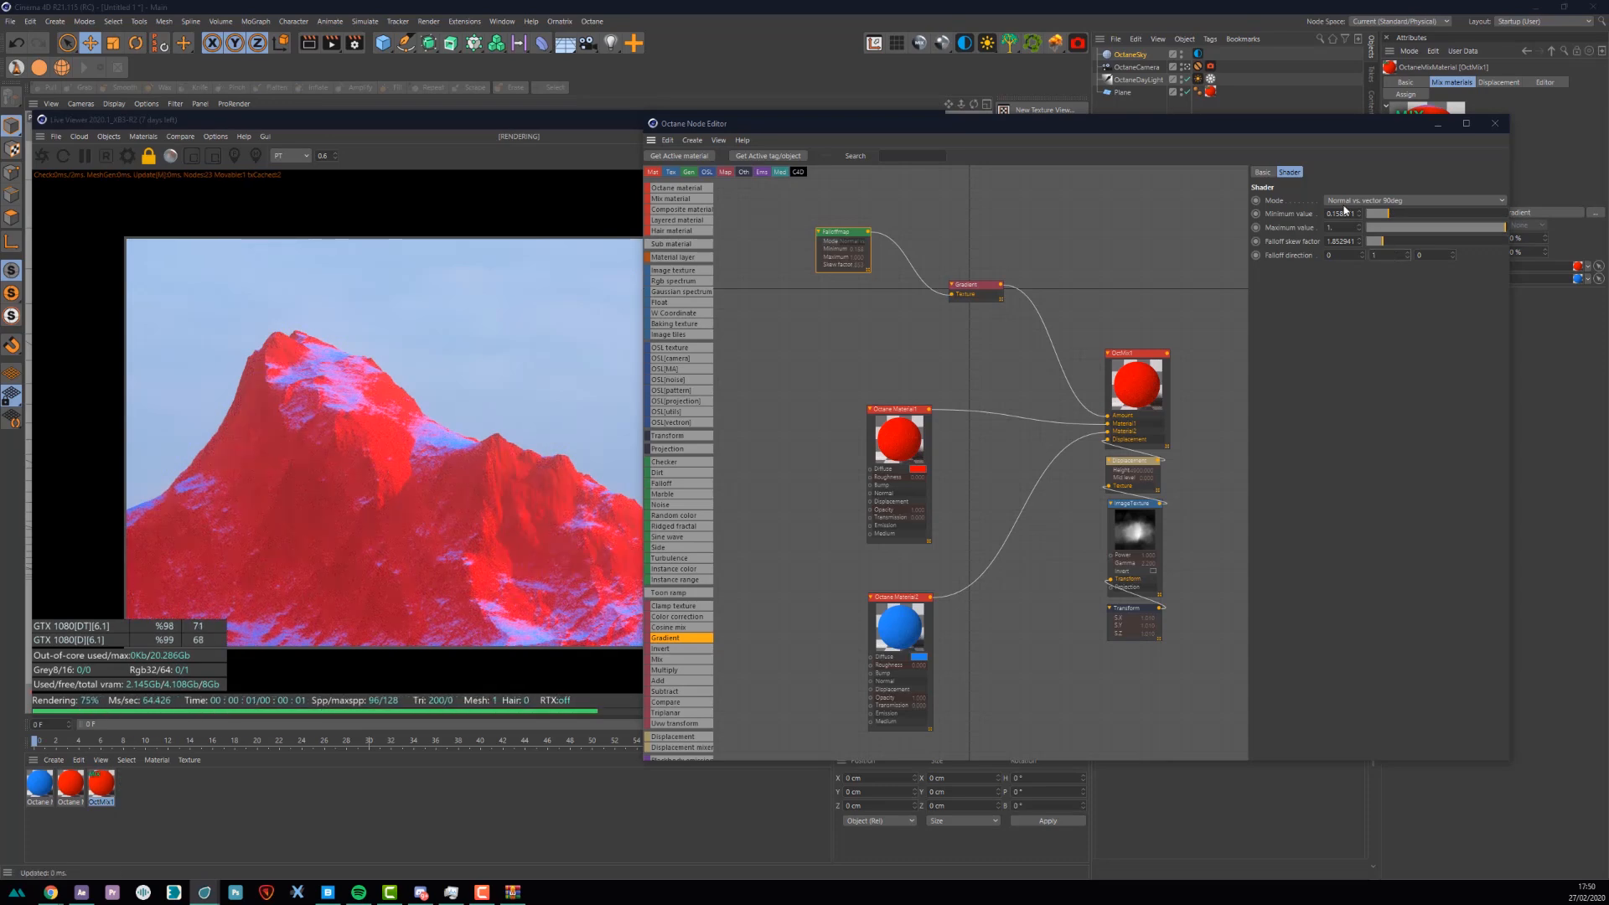
{"action": "left_click_drag", "start_coordinate": [1401, 241], "coordinate": [1400, 240]}
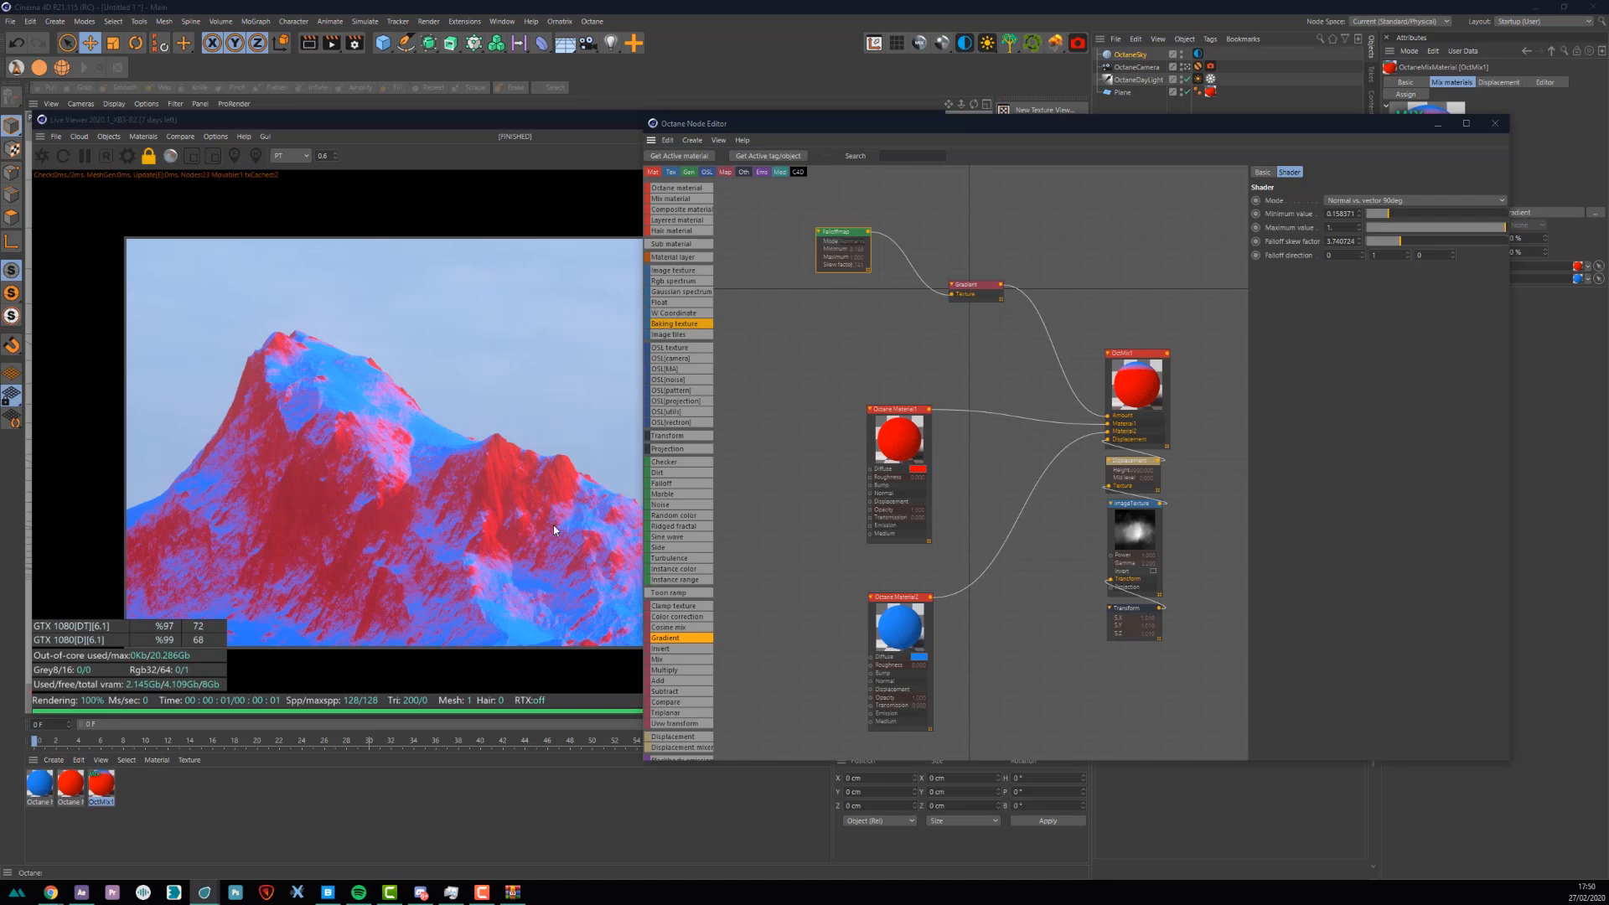
- Delete the blue Octane Material node from the mix material's node graph
{"action": "scroll", "coordinate": [896, 483], "scroll_direction": "down", "scroll_amount": 1}
{"action": "middle_click_drag", "start_coordinate": [871, 566], "coordinate": [984, 456]}
{"action": "scroll", "coordinate": [984, 455], "scroll_direction": "down", "scroll_amount": 1}
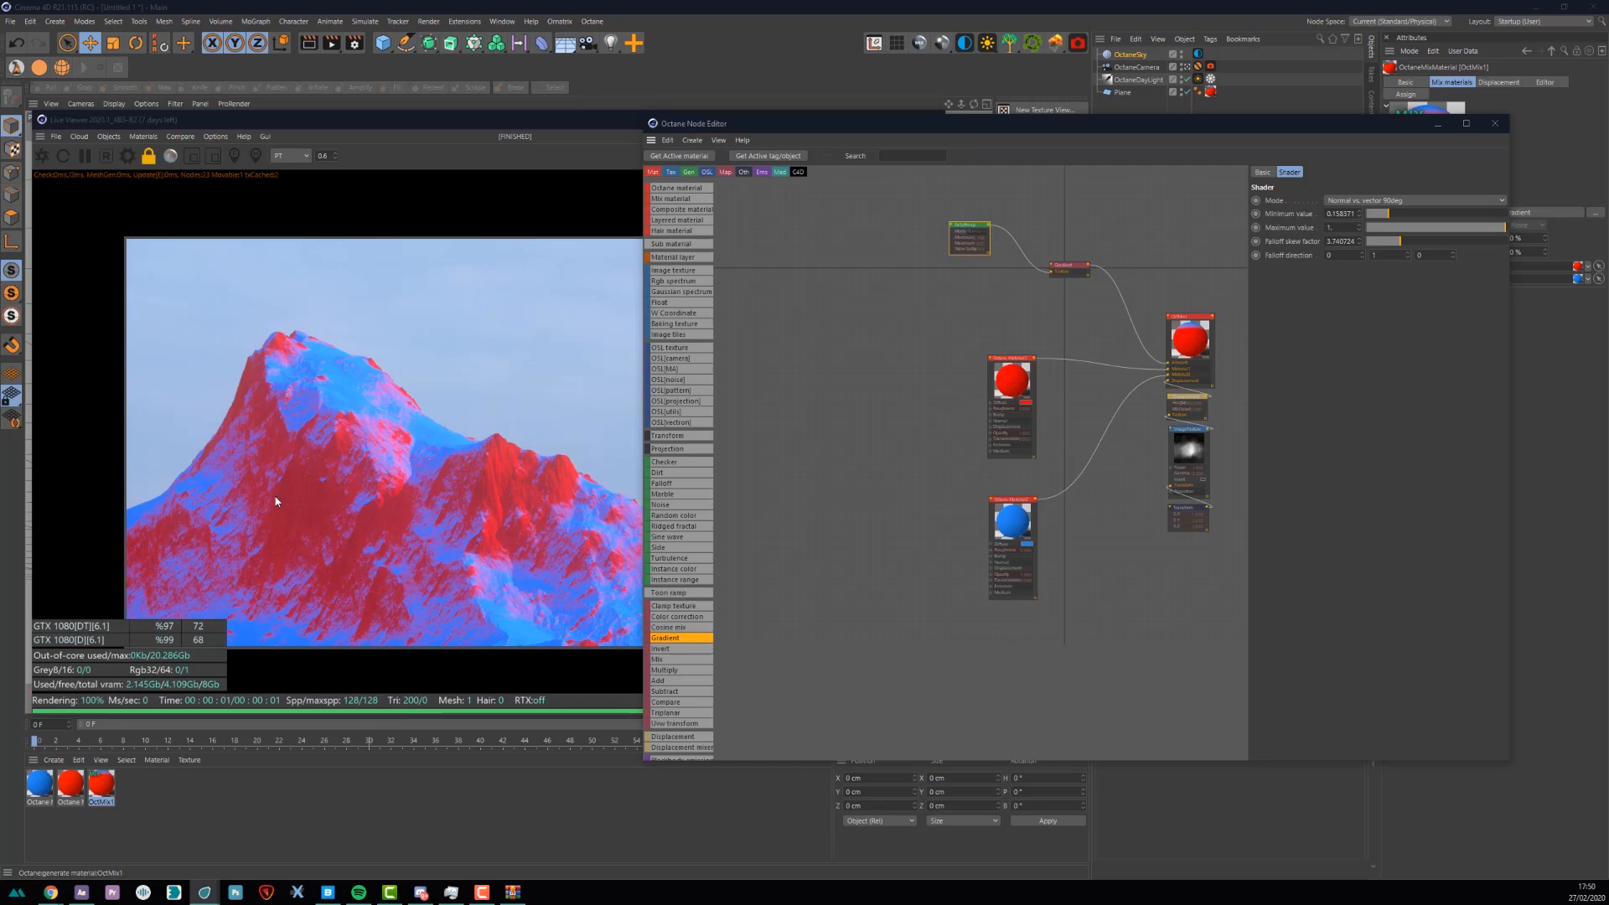
{"action": "mouse_move", "coordinate": [1011, 528]}
{"action": "left_mouse_down"}
{"action": "mouse_move", "coordinate": [1008, 482]}
{"action": "mouse_move", "coordinate": [1003, 537]}
{"action": "left_mouse_up"}
{"action": "key", "text": "Delete"}
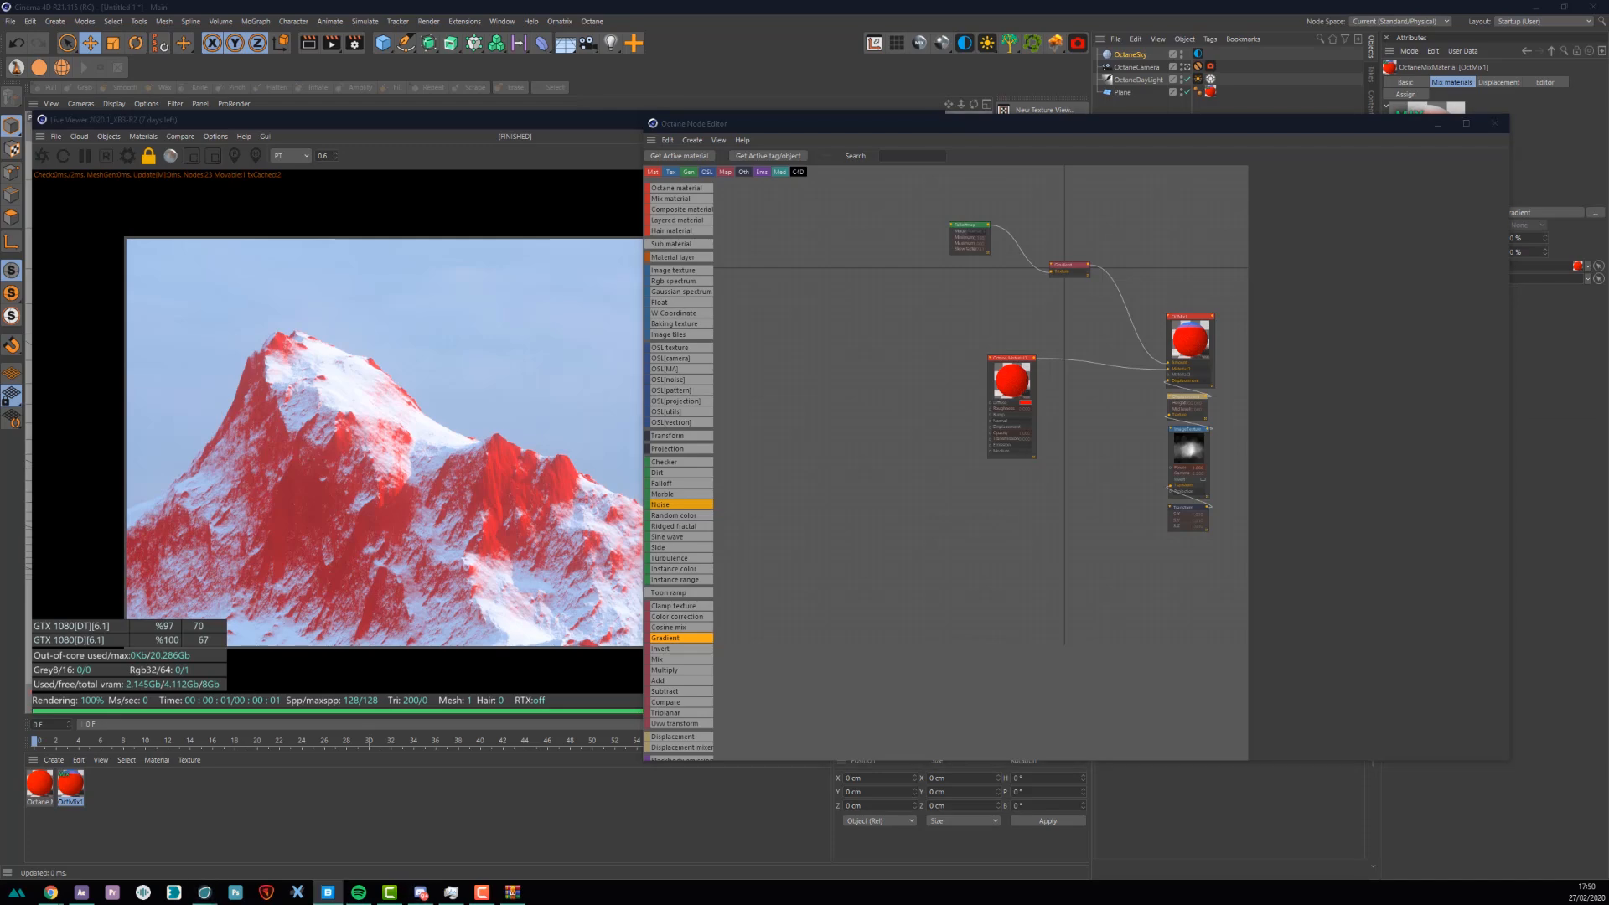
- Switch to Quixel Bridge and search the asset library for snow
{"action": "key", "text": "super+shift+Right"}
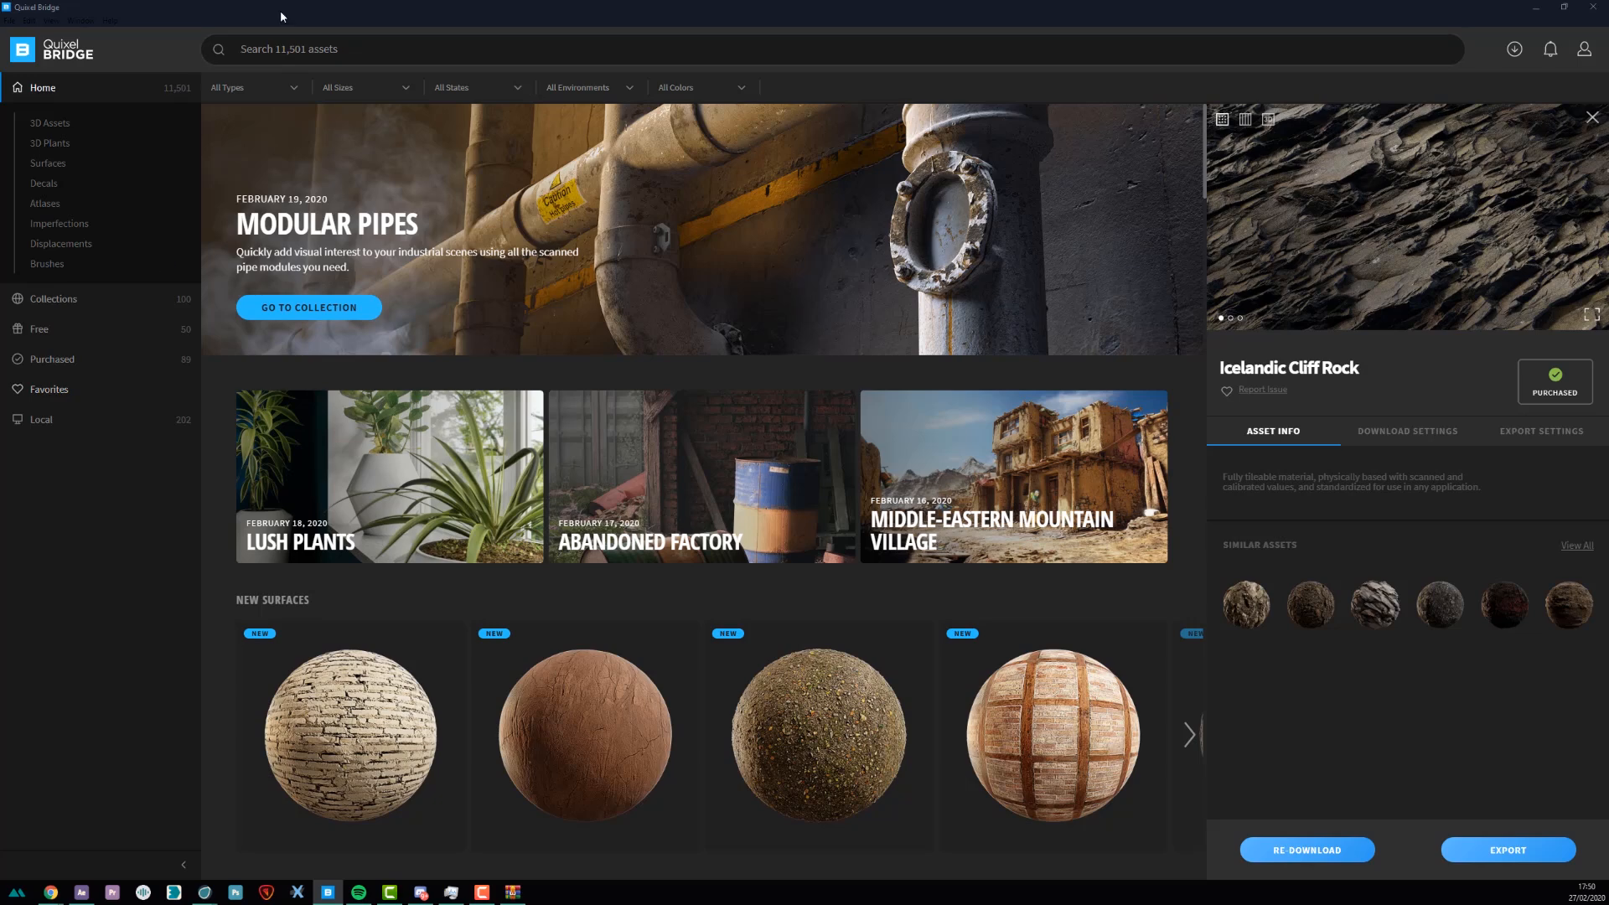
{"action": "left_click", "coordinate": [240, 48]}
{"action": "type", "text": "snow"}
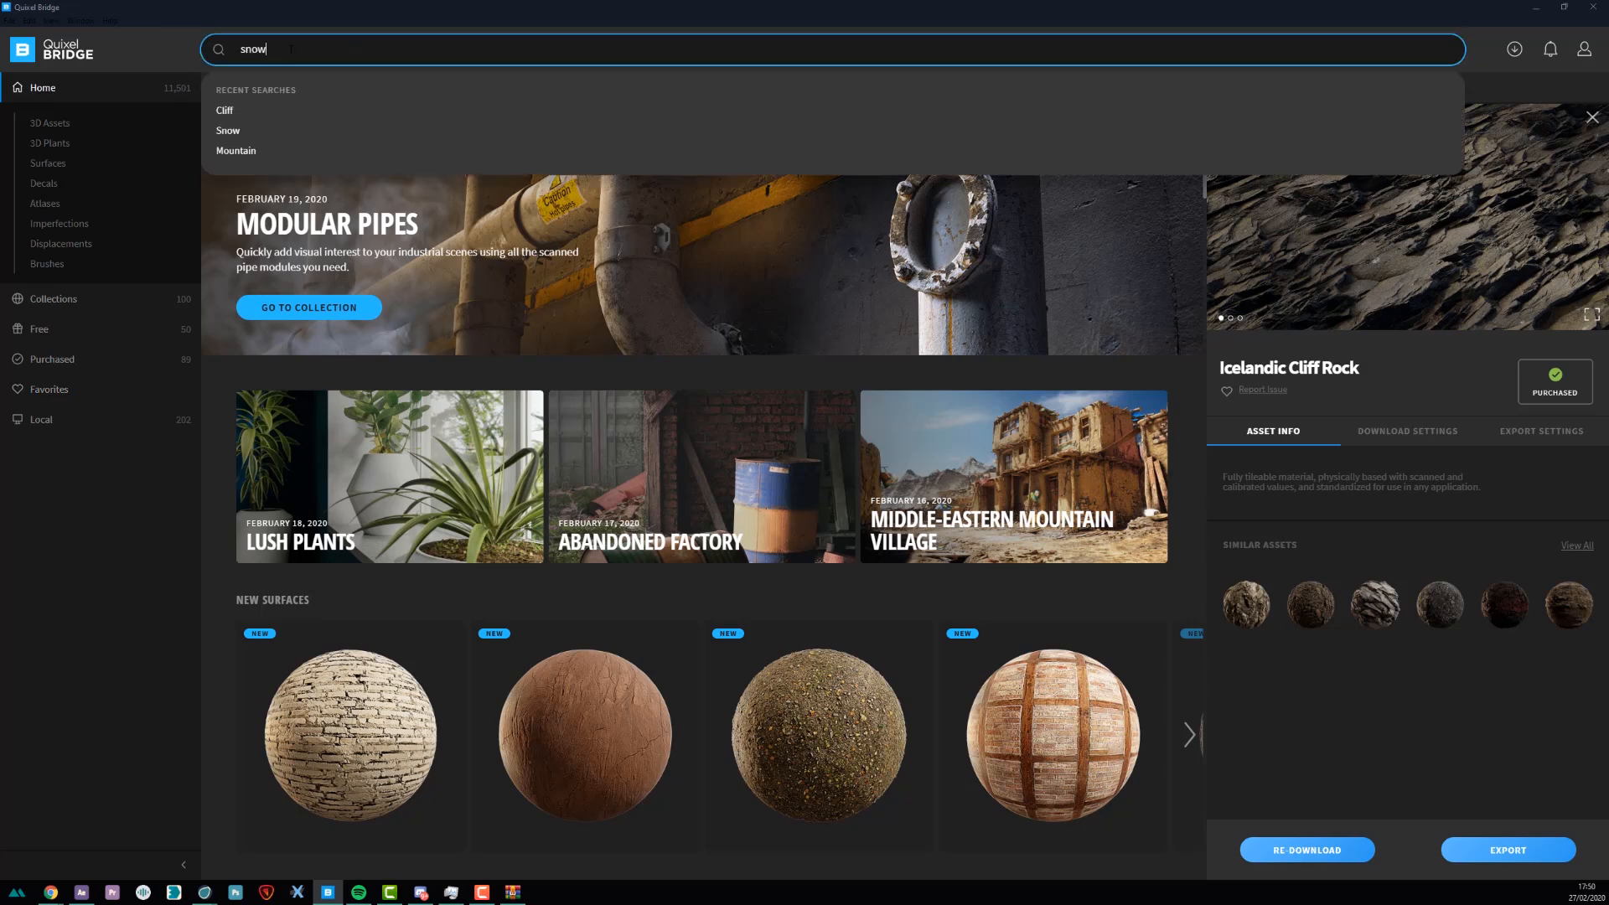
{"action": "key", "text": "Return"}
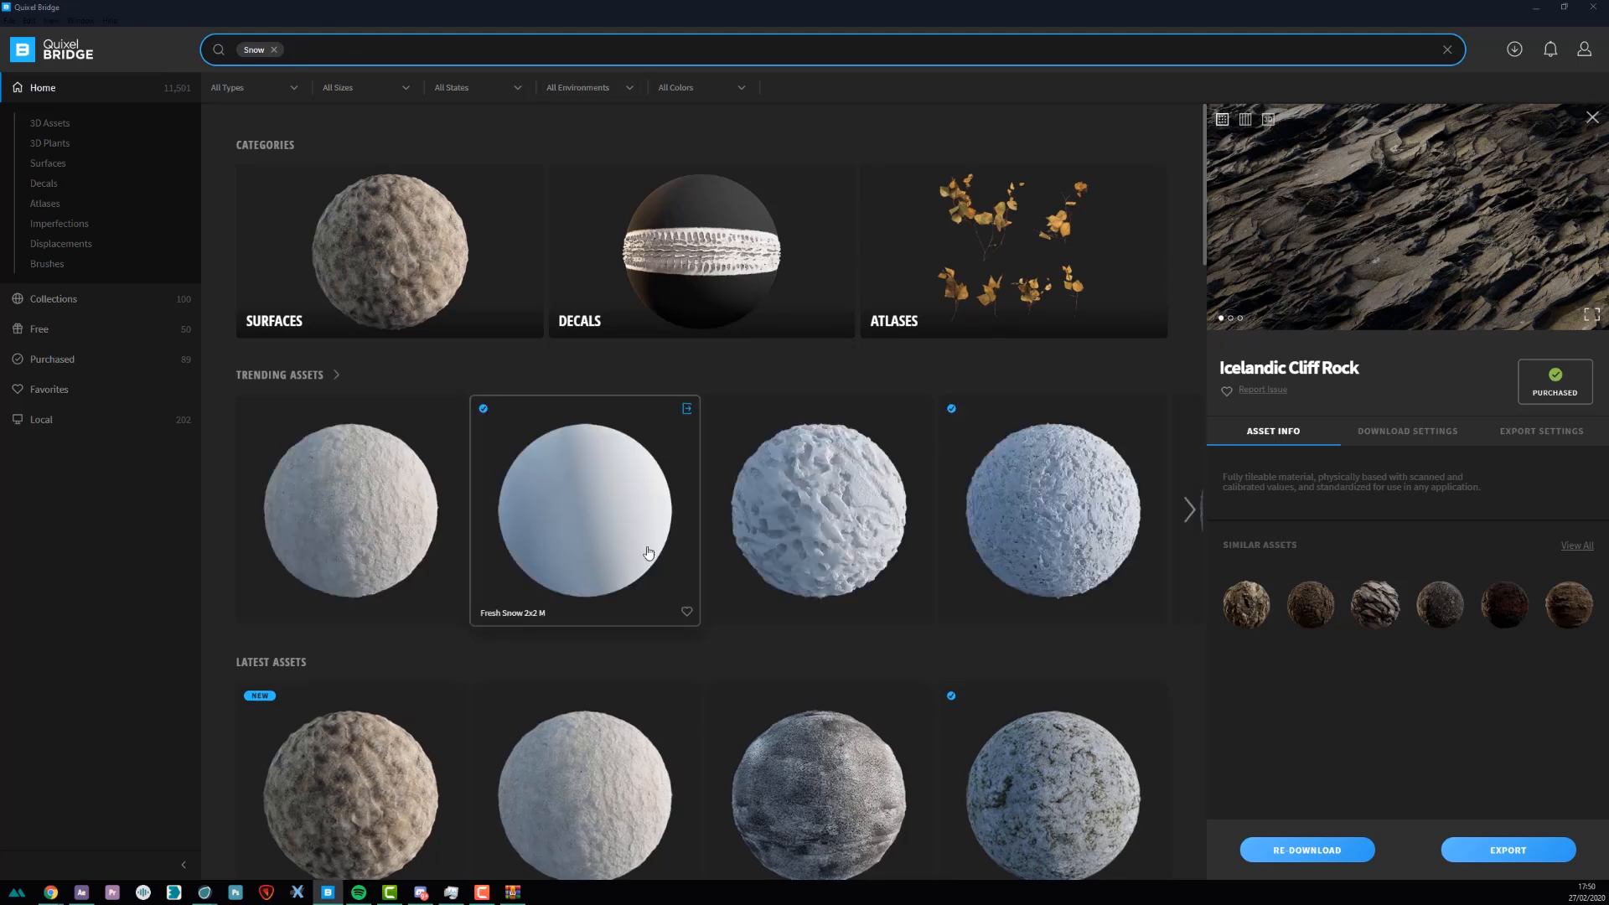
- Export the Fresh Snow 2x2 M surface to Cinema 4D and minimize Quixel Bridge
{"action": "scroll", "coordinate": [611, 553], "scroll_direction": "down", "scroll_amount": 1}
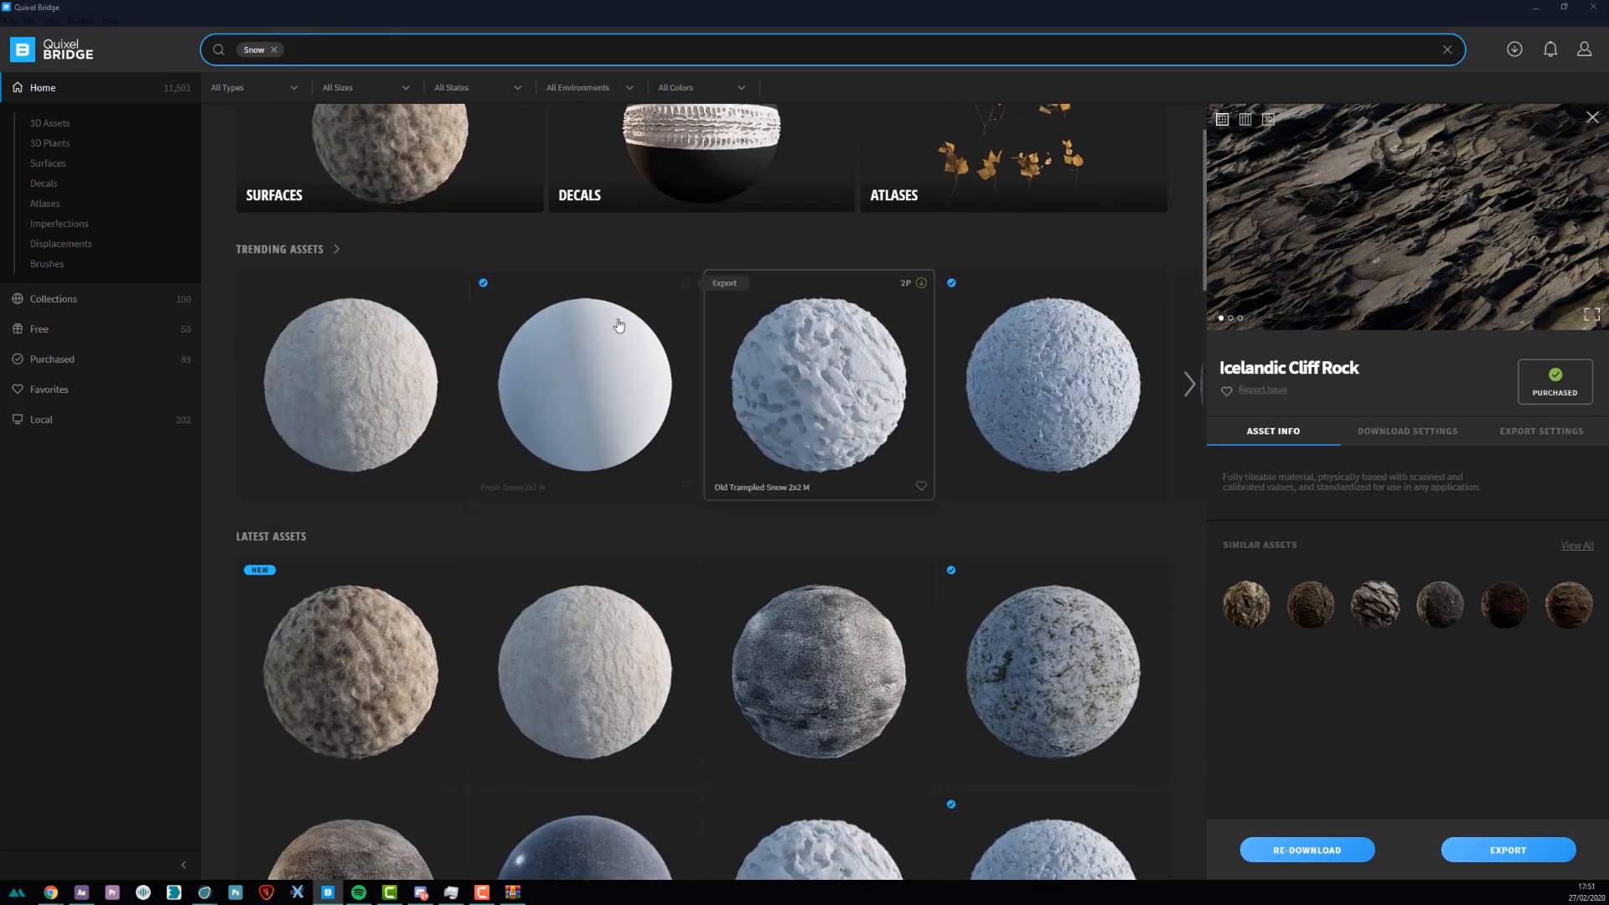
{"action": "left_click", "coordinate": [555, 345]}
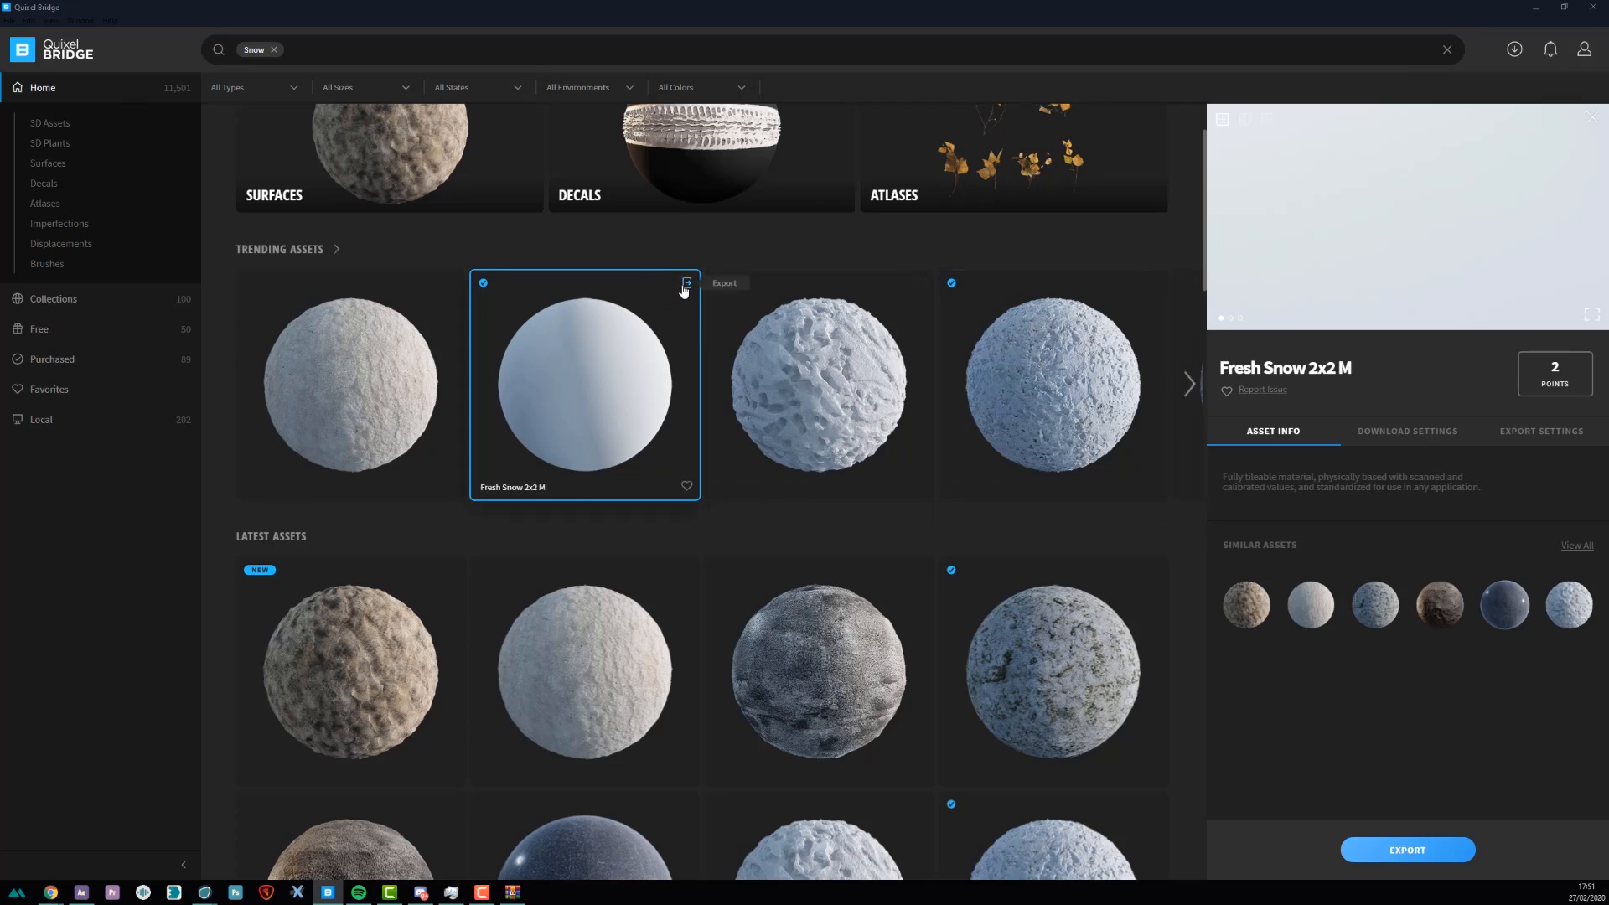
{"action": "left_click", "coordinate": [686, 286]}
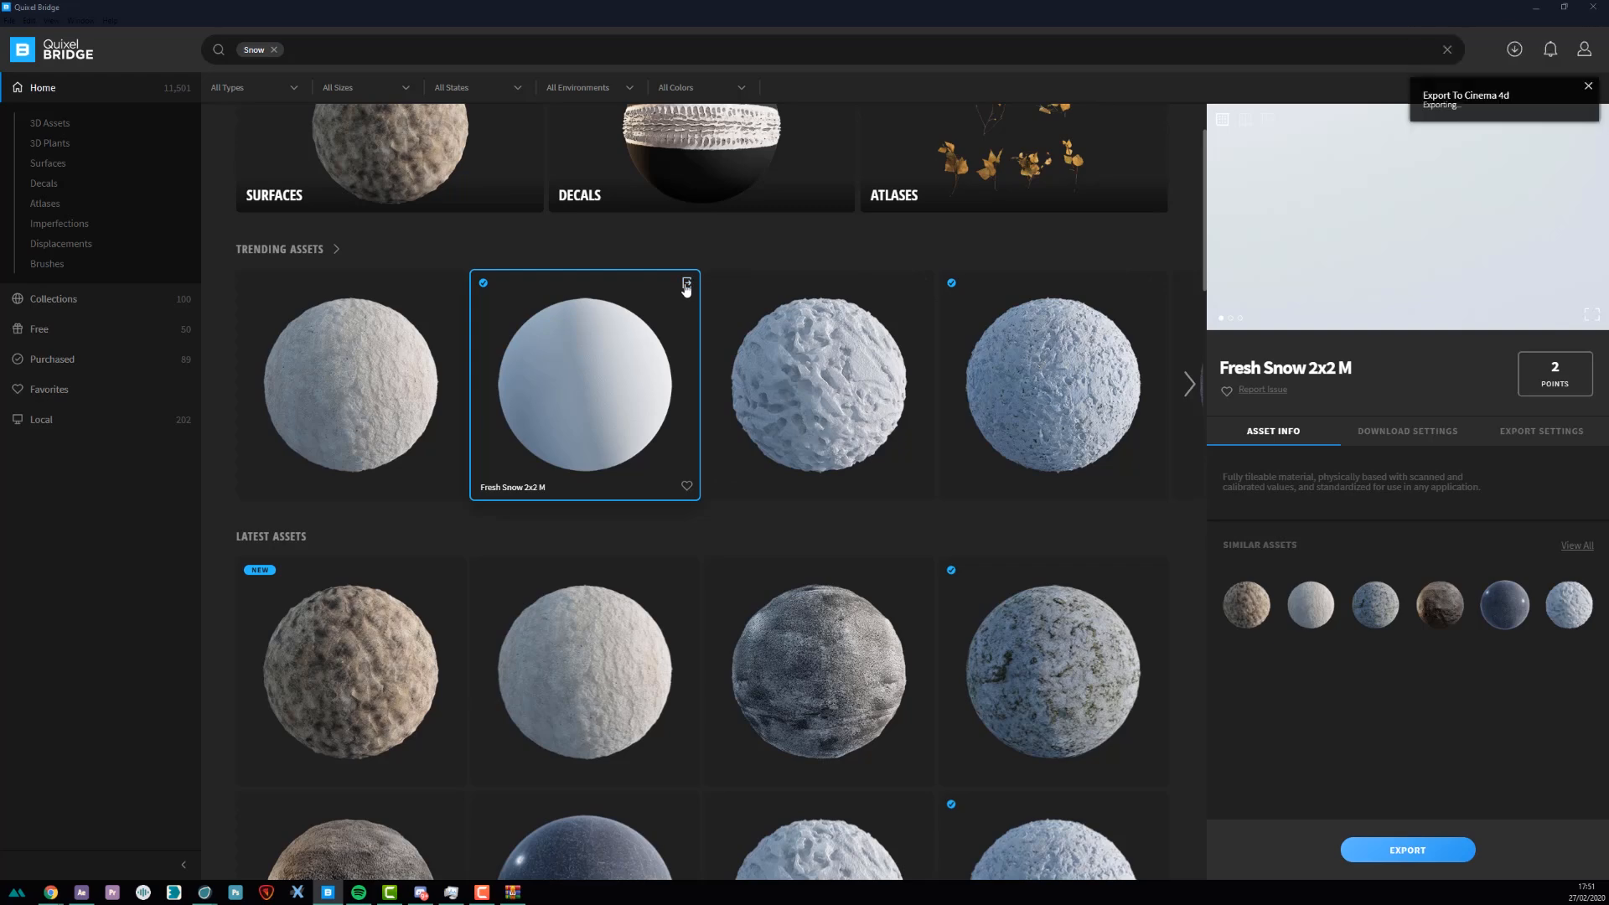
{"action": "left_click", "coordinate": [1533, 6]}
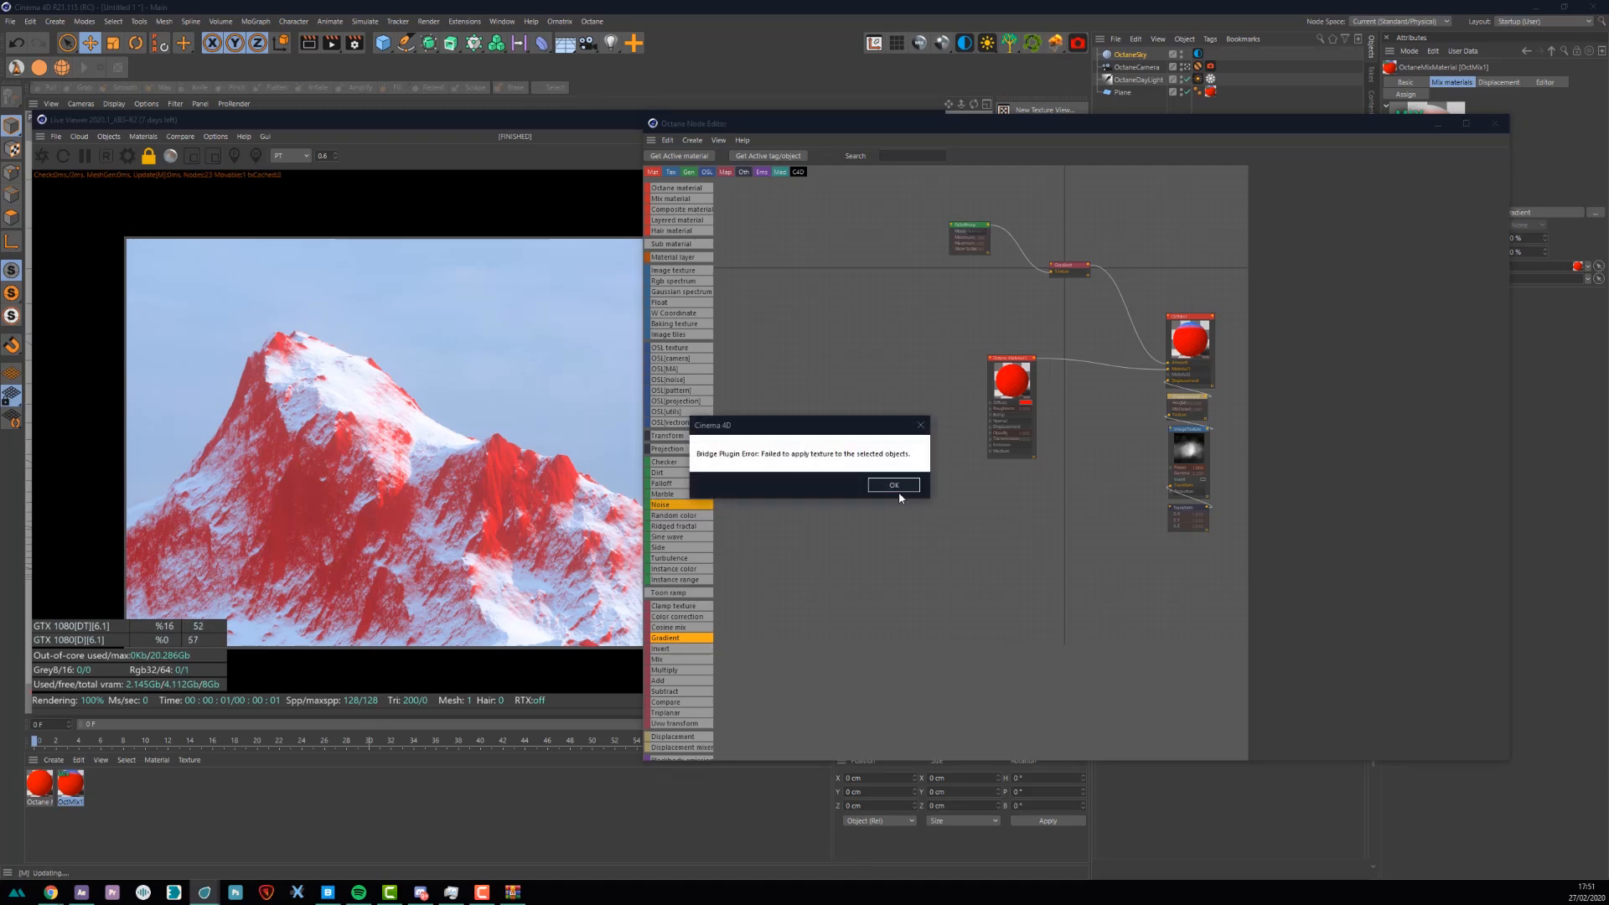
- Dismiss the Bridge plugin error and delete the unwanted material tag from the OctaneSky object
{"action": "left_click", "coordinate": [893, 484]}
{"action": "left_click", "coordinate": [1210, 55]}
{"action": "key", "text": "Delete"}
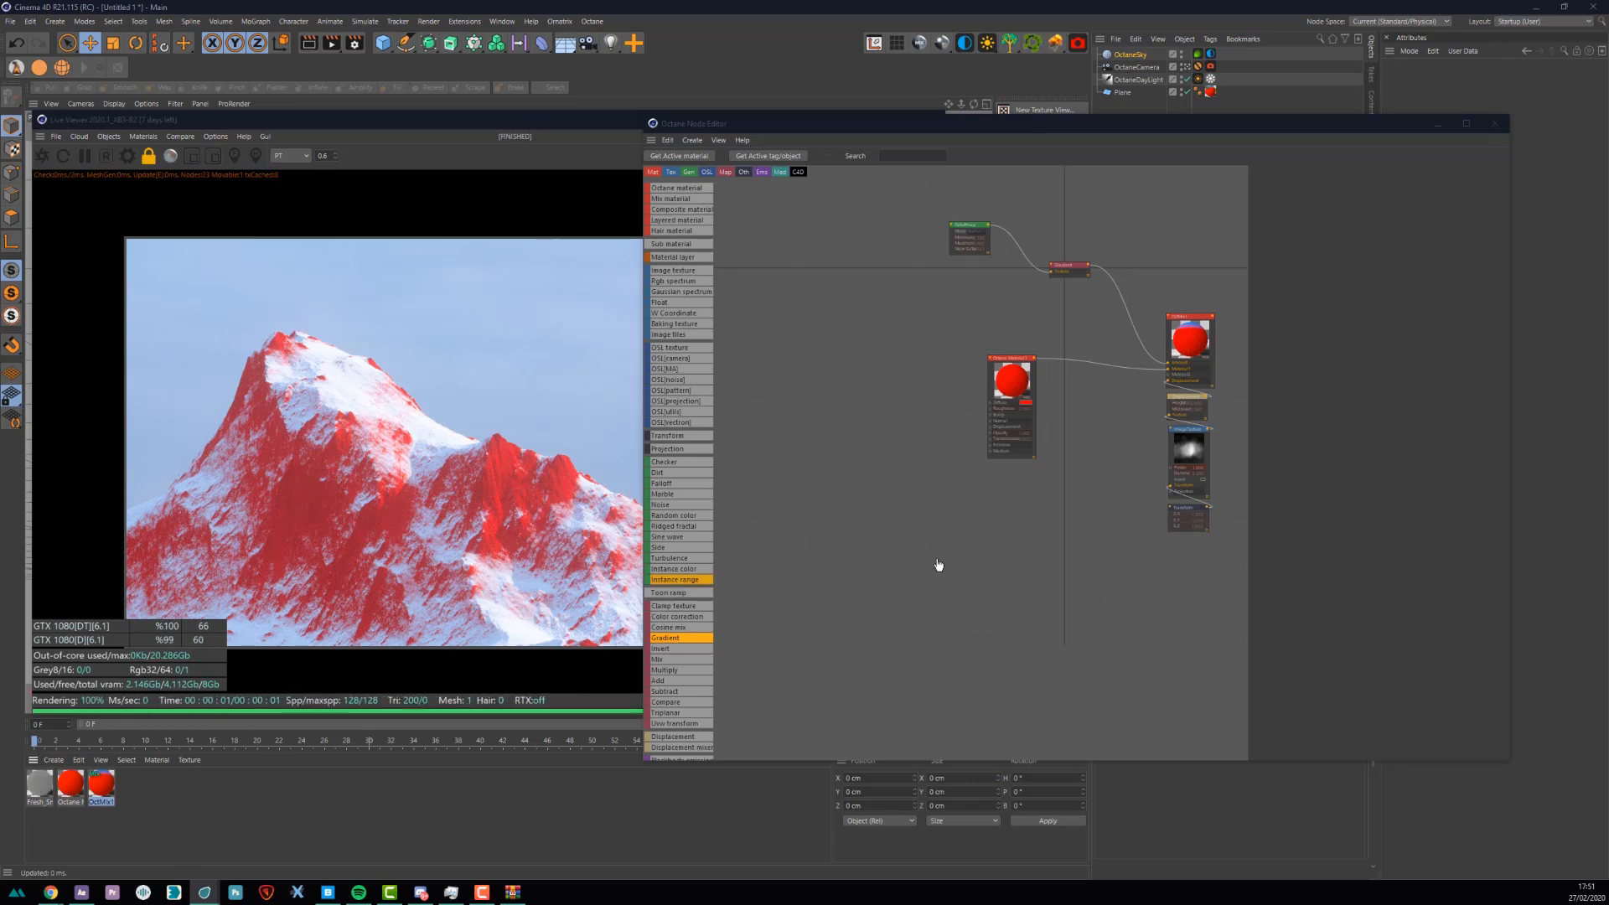
- Bring the Fresh Snow material into the node graph and connect it to the mix material's Material2 input
{"action": "left_click_drag", "start_coordinate": [945, 563], "coordinate": [912, 546]}
{"action": "mouse_move", "coordinate": [866, 461]}
{"action": "middle_mouse_down"}
{"action": "mouse_move", "coordinate": [833, 441]}
{"action": "mouse_move", "coordinate": [784, 360]}
{"action": "middle_mouse_up"}
{"action": "mouse_move", "coordinate": [785, 360]}
{"action": "left_mouse_down"}
{"action": "mouse_move", "coordinate": [957, 760]}
{"action": "mouse_move", "coordinate": [1022, 751]}
{"action": "left_mouse_up"}
{"action": "left_click_drag", "start_coordinate": [965, 340], "coordinate": [945, 388]}
{"action": "left_click", "coordinate": [1012, 395]}
{"action": "middle_click_drag", "start_coordinate": [979, 403], "coordinate": [967, 451]}
{"action": "scroll", "coordinate": [967, 456], "scroll_direction": "up", "scroll_amount": 5}
{"action": "left_click_drag", "start_coordinate": [951, 429], "coordinate": [1183, 240]}
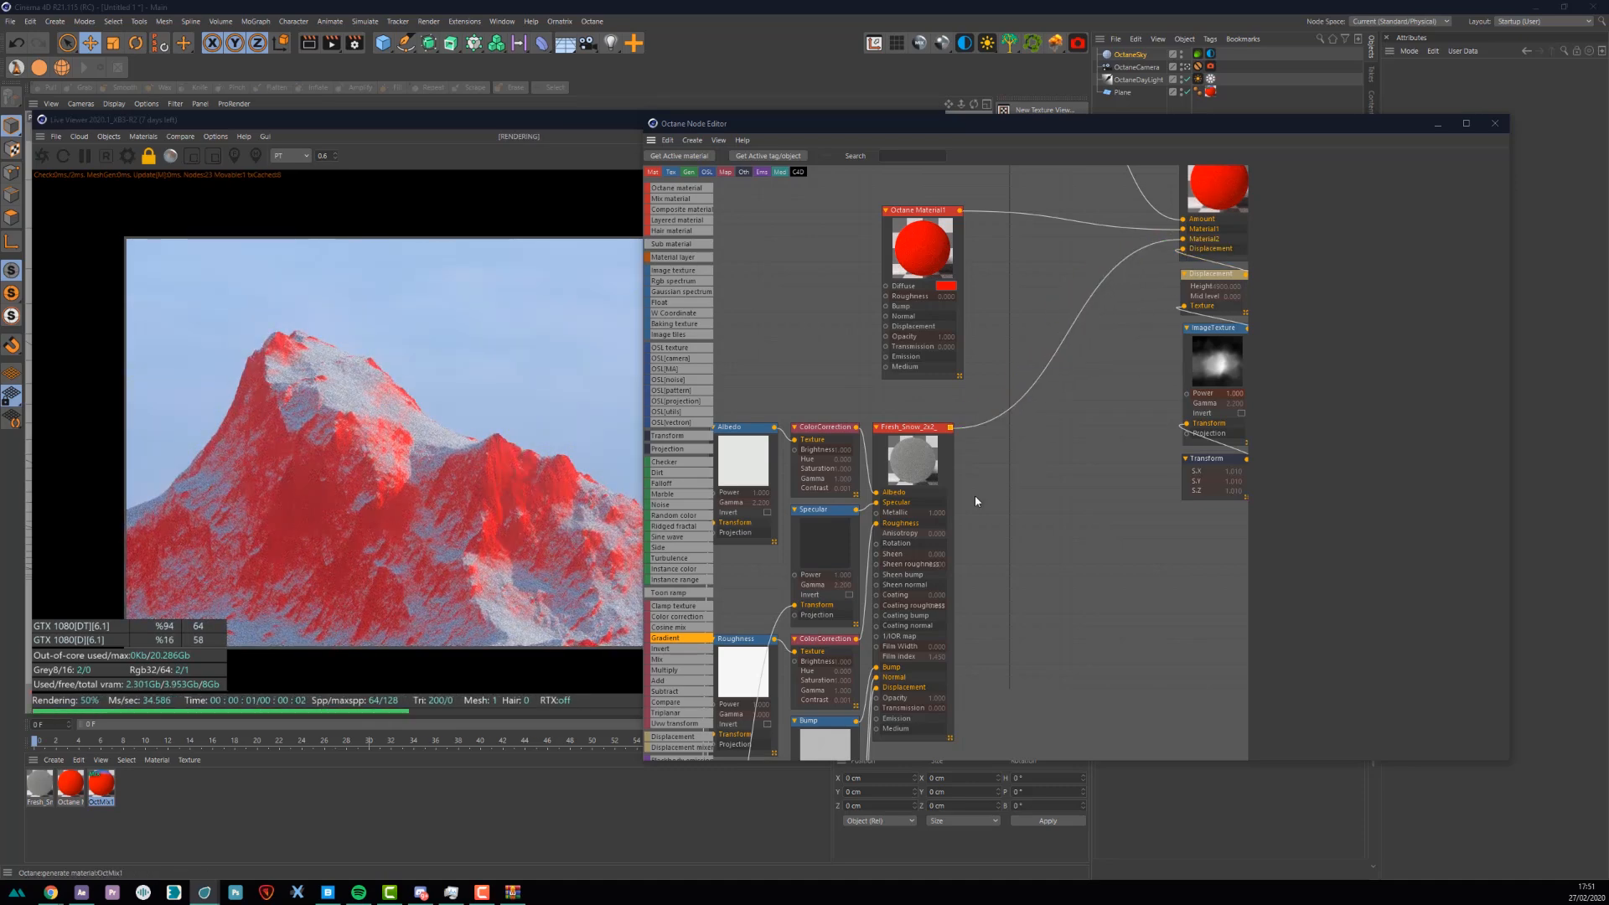
- Move the Fresh Snow node clear of its texture nodes and change its material type to Glossy
{"action": "left_click_drag", "start_coordinate": [897, 446], "coordinate": [939, 452]}
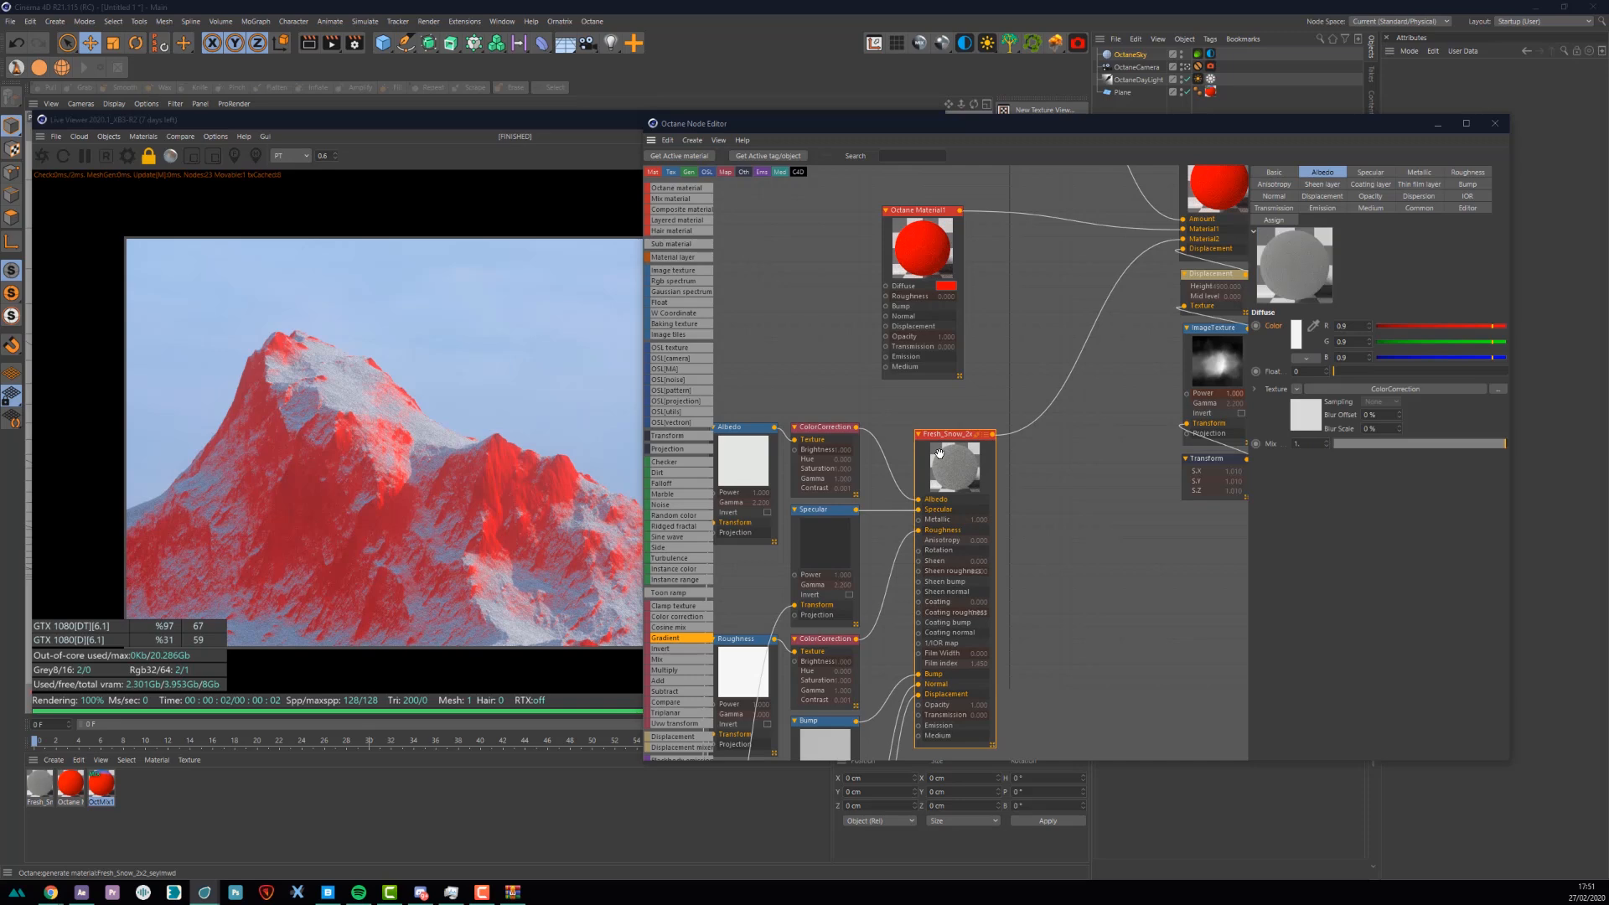
{"action": "left_click", "coordinate": [1271, 173]}
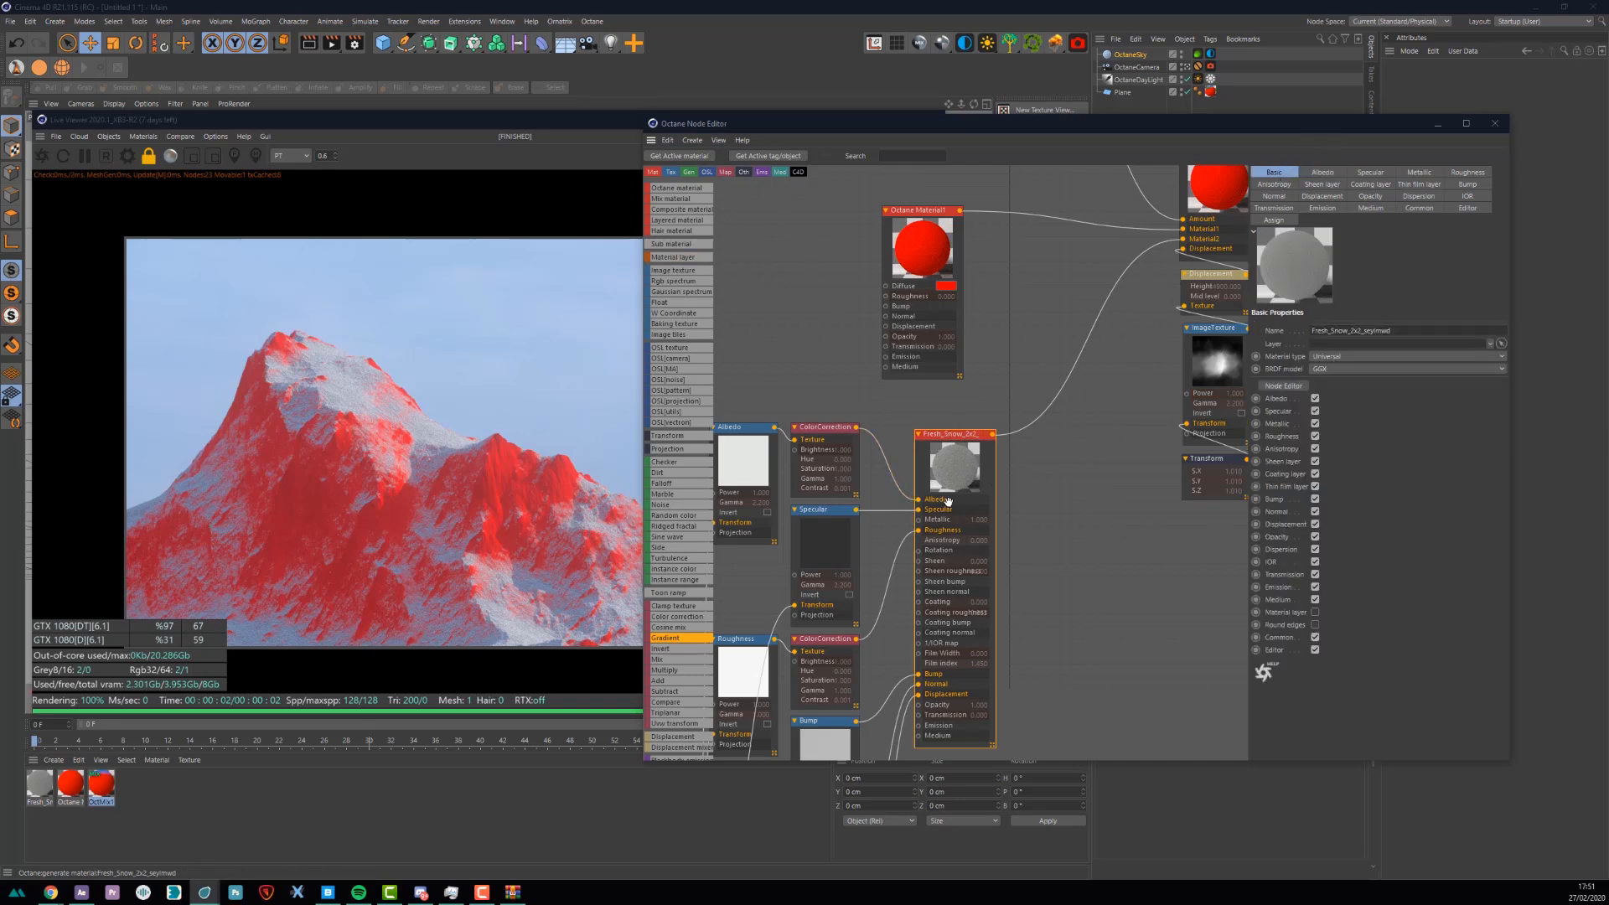
{"action": "left_click", "coordinate": [1325, 363]}
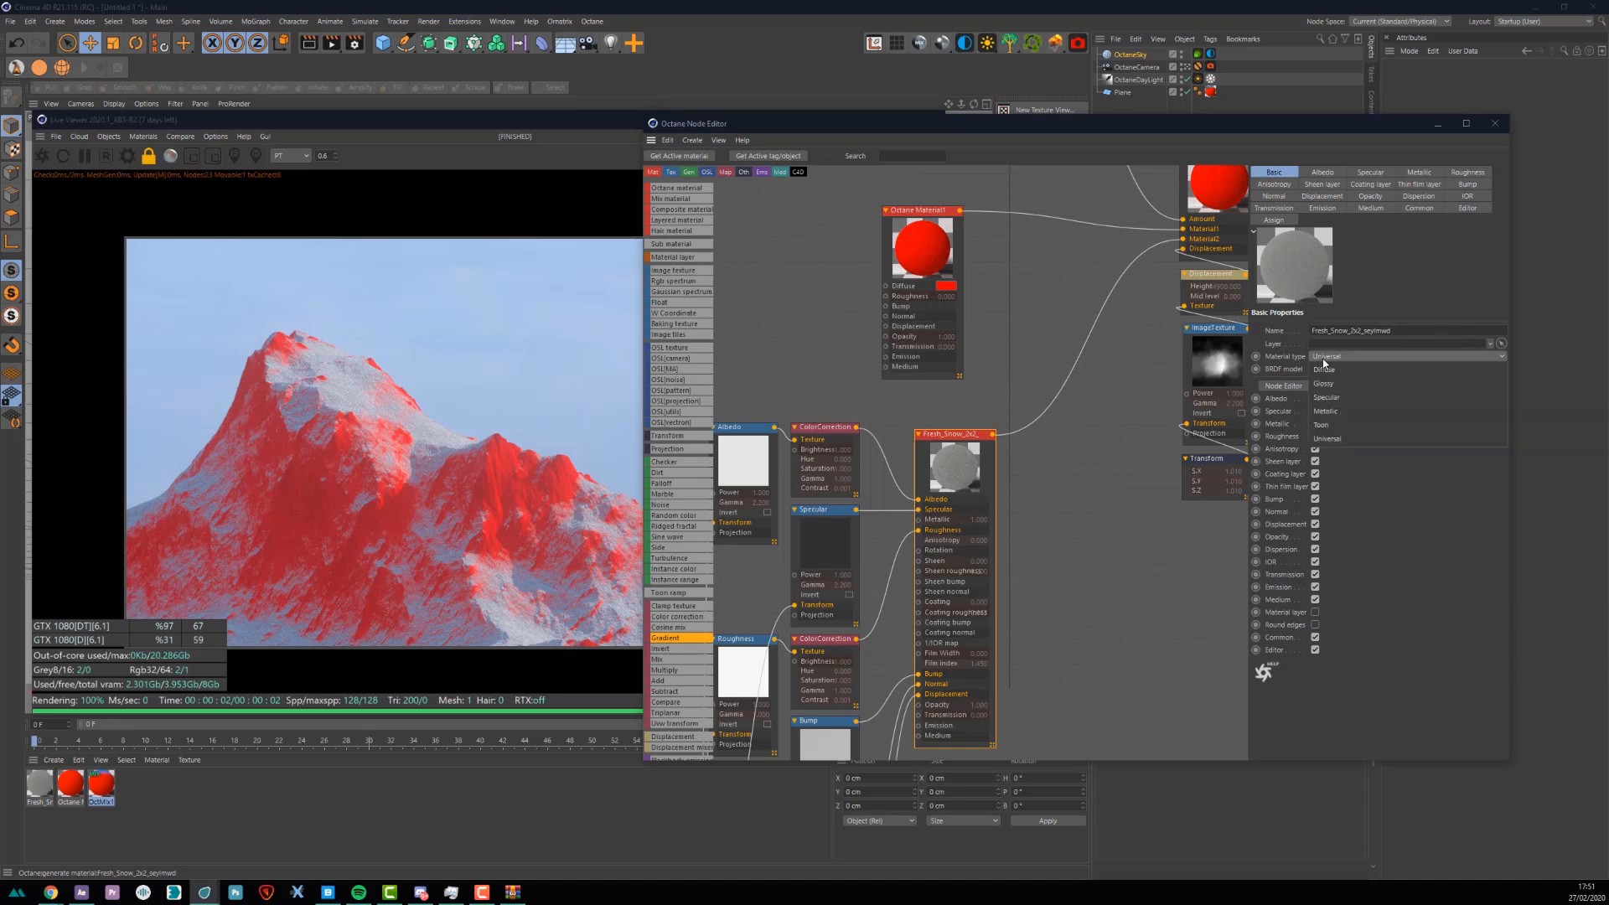
{"action": "left_click", "coordinate": [1316, 379]}
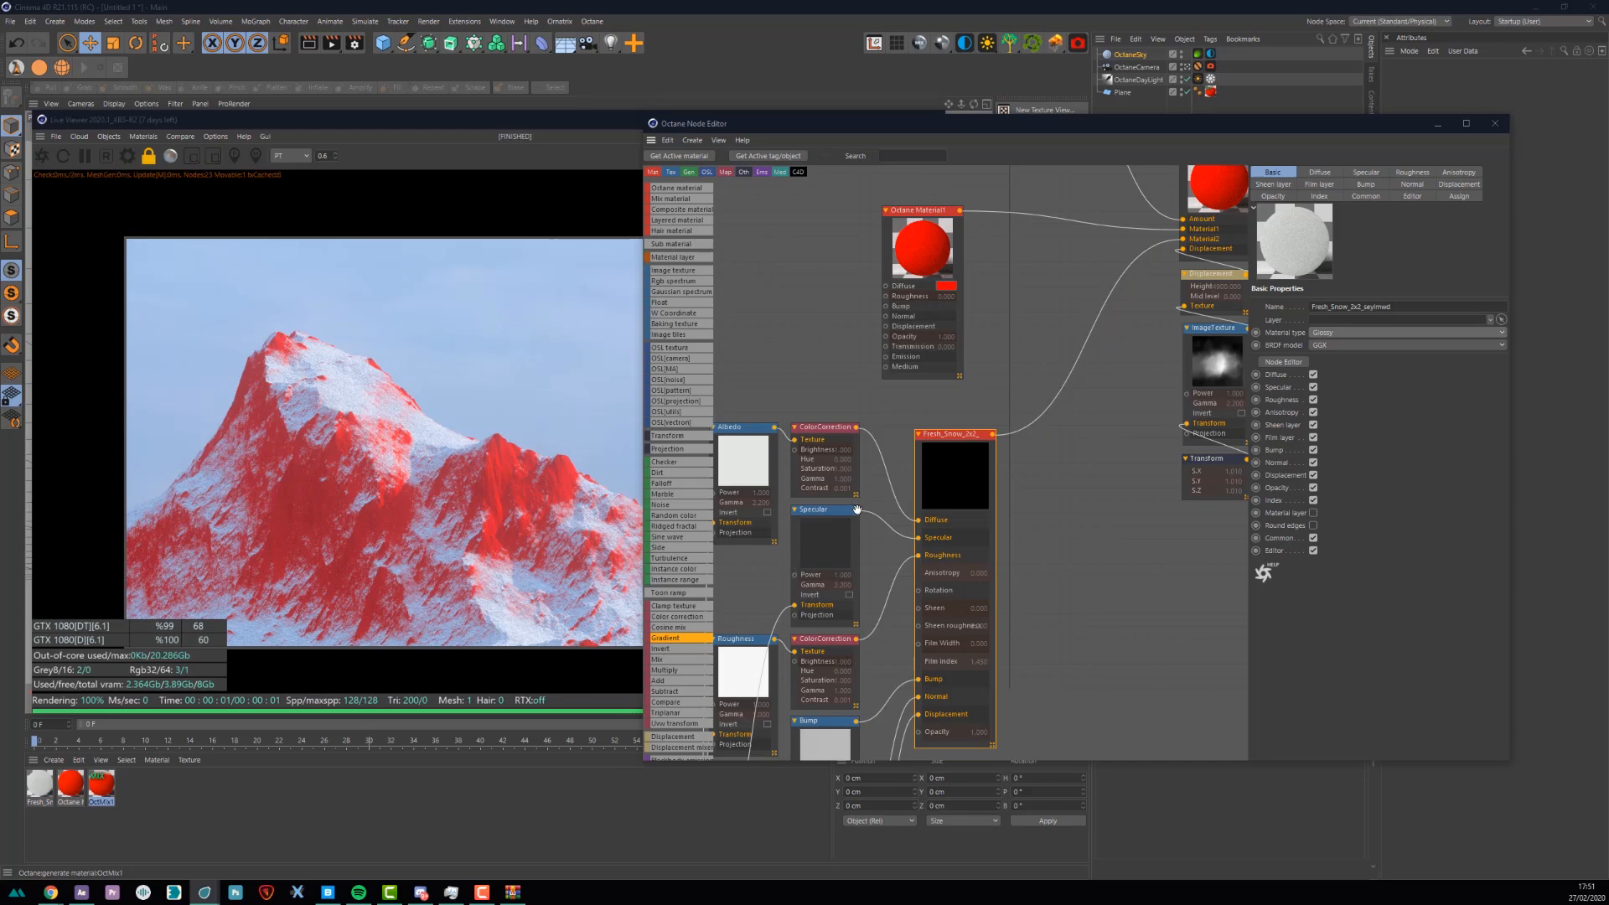
- Move the snow Transform node and the red Octane material clear of the neighbouring nodes, and open the falloff node's settings
{"action": "scroll", "coordinate": [929, 572], "scroll_direction": "down", "scroll_amount": 5}
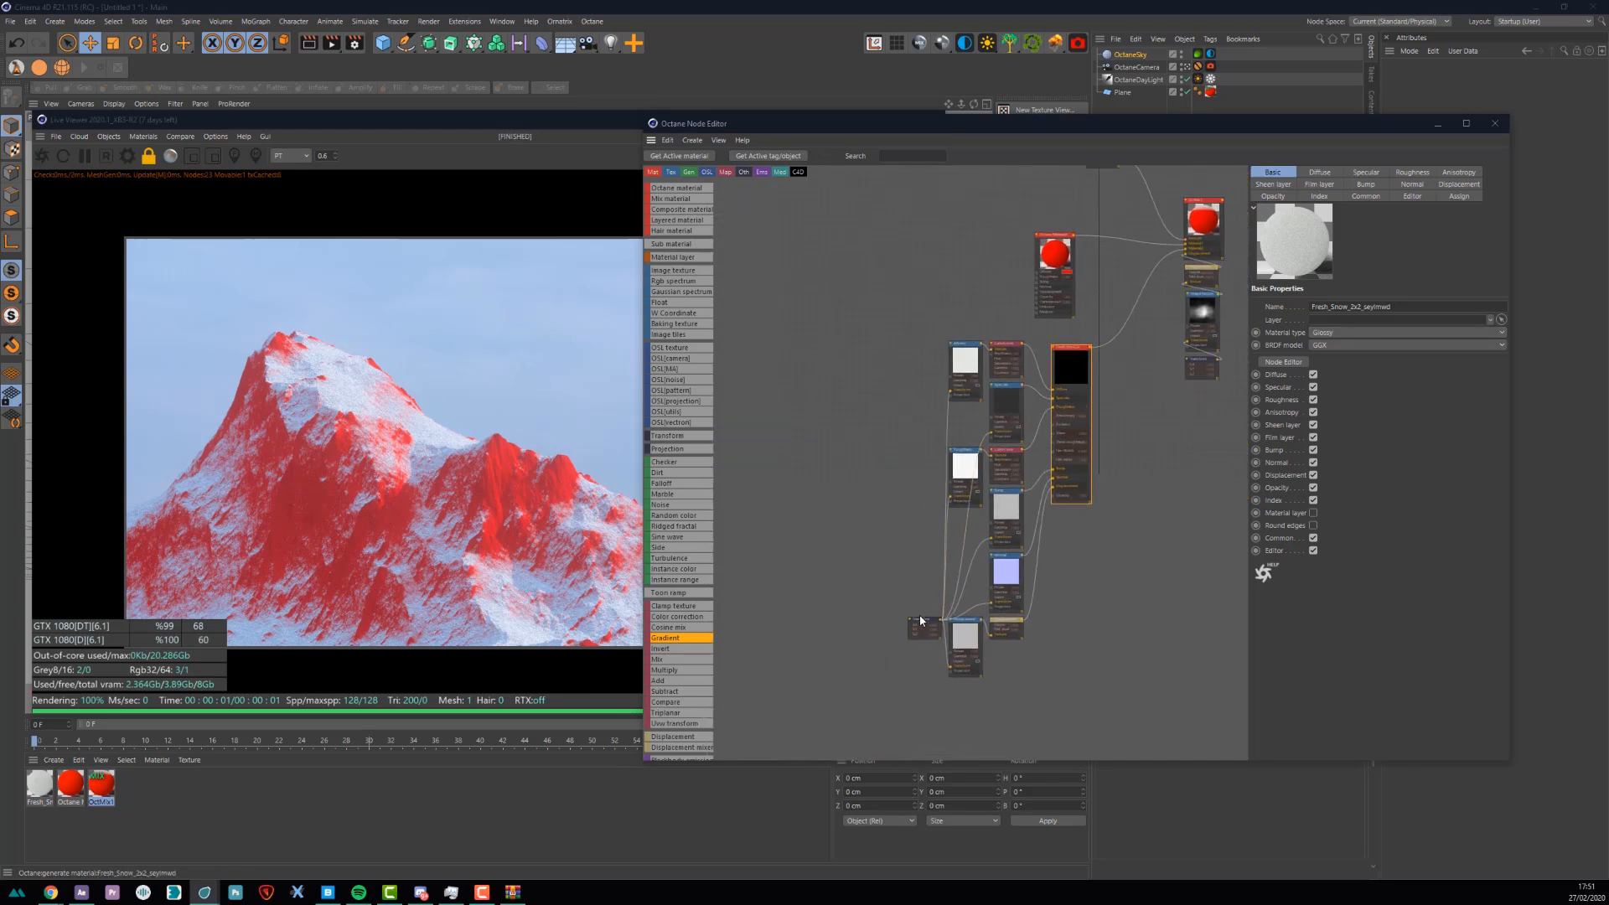
{"action": "left_click_drag", "start_coordinate": [920, 622], "coordinate": [837, 486]}
{"action": "middle_click_drag", "start_coordinate": [1009, 346], "coordinate": [1030, 497]}
{"action": "left_click_drag", "start_coordinate": [1061, 391], "coordinate": [1025, 349]}
{"action": "left_click_drag", "start_coordinate": [986, 255], "coordinate": [1223, 317]}
{"action": "mouse_move", "coordinate": [1139, 279]}
{"action": "left_mouse_down"}
{"action": "mouse_move", "coordinate": [1117, 288]}
{"action": "mouse_move", "coordinate": [1138, 275]}
{"action": "left_mouse_up"}
{"action": "left_click", "coordinate": [1156, 269]}
{"action": "left_click", "coordinate": [1139, 285]}
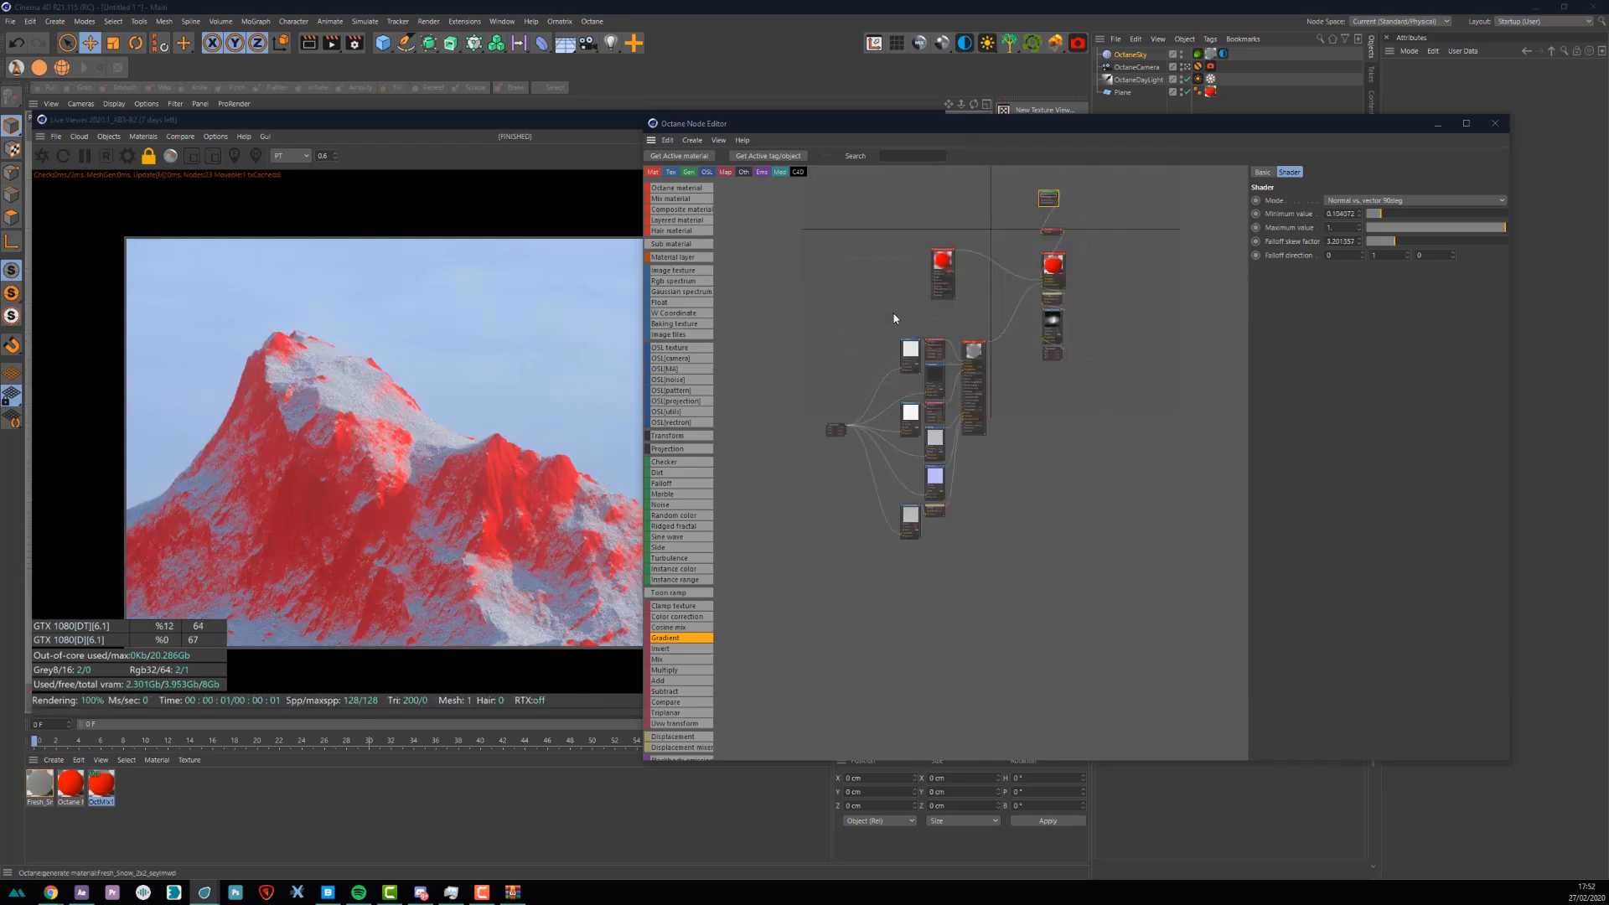
- Delete the red Octane material from the graph and set the Fresh Snow material type to Glossy
{"action": "scroll", "coordinate": [895, 316], "scroll_direction": "up", "scroll_amount": 3}
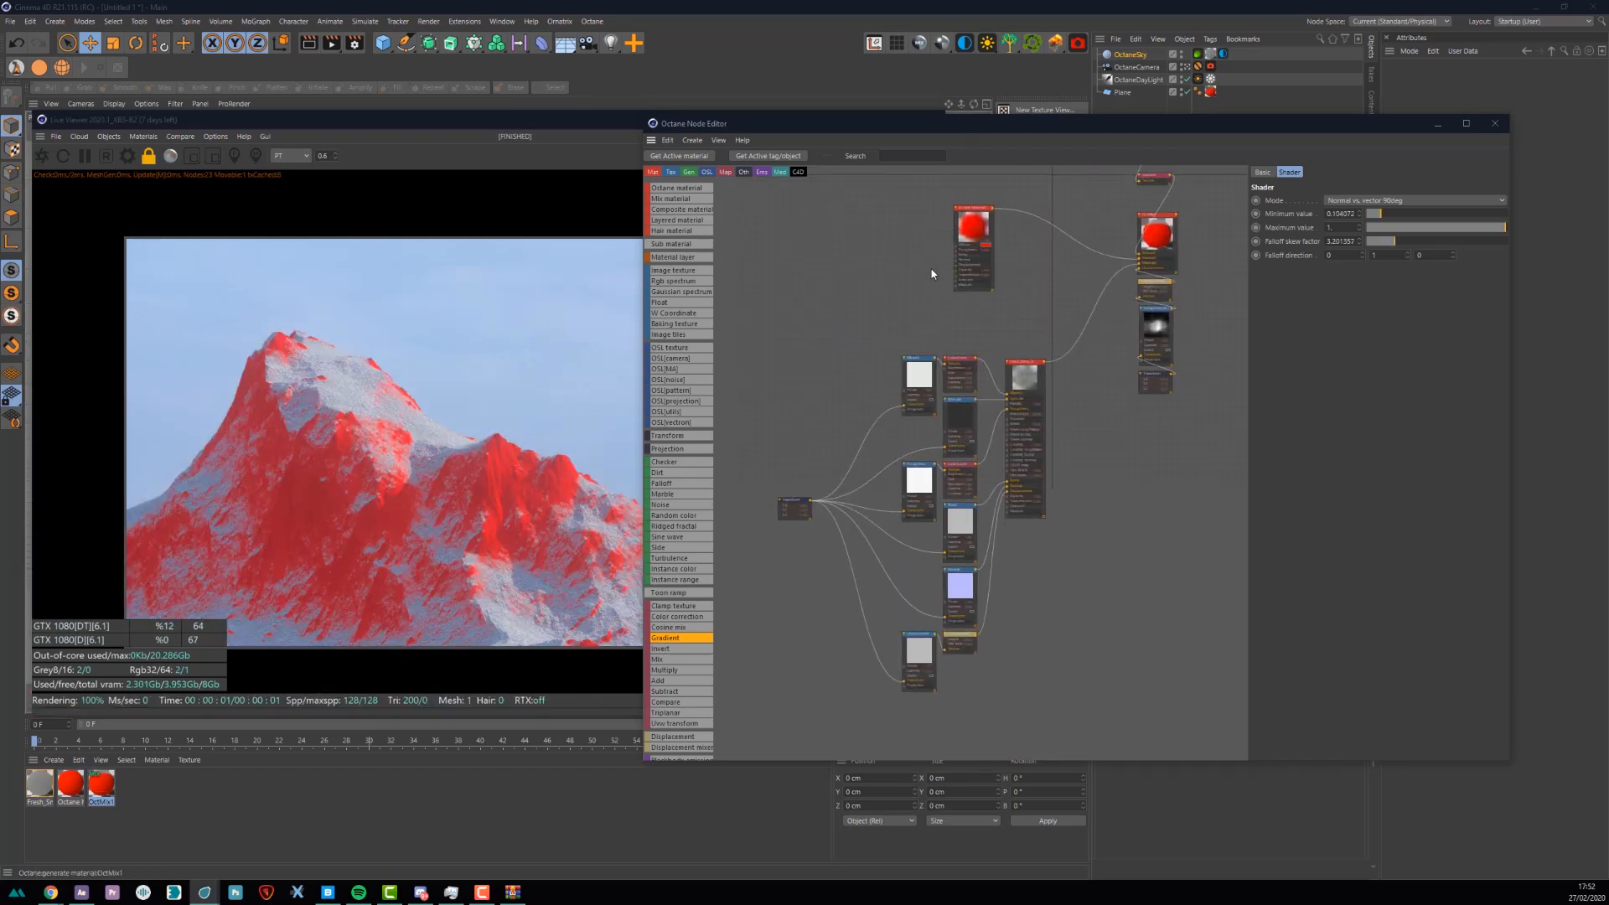
{"action": "scroll", "coordinate": [1062, 291], "scroll_direction": "down", "scroll_amount": 2}
{"action": "left_click_drag", "start_coordinate": [1044, 286], "coordinate": [1026, 270]}
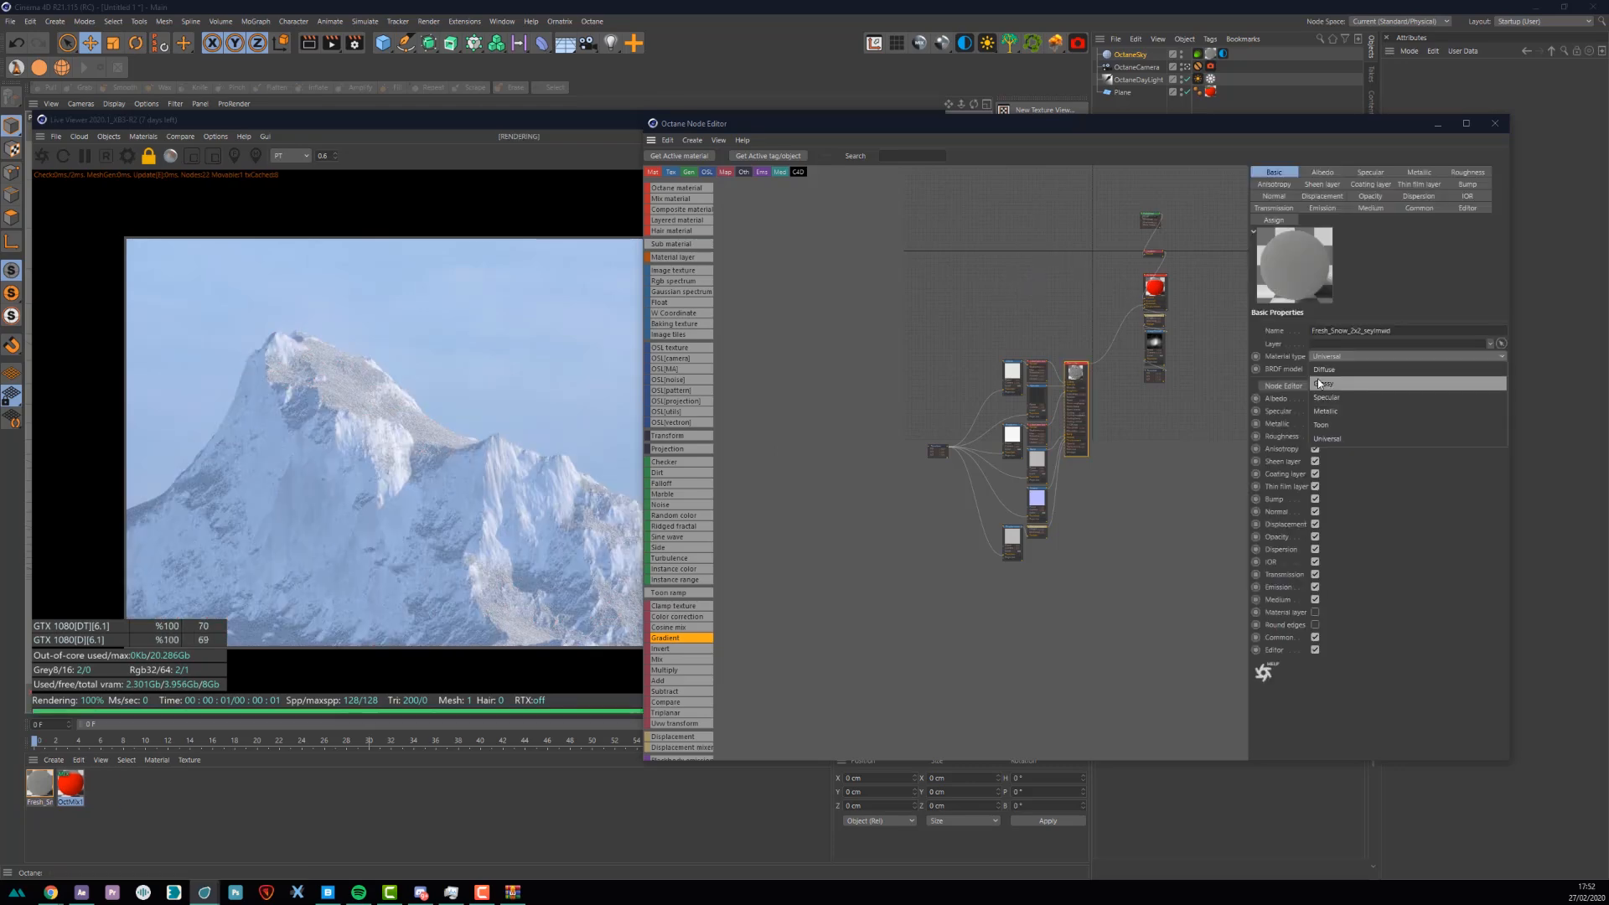
{"action": "left_click", "coordinate": [1320, 383]}
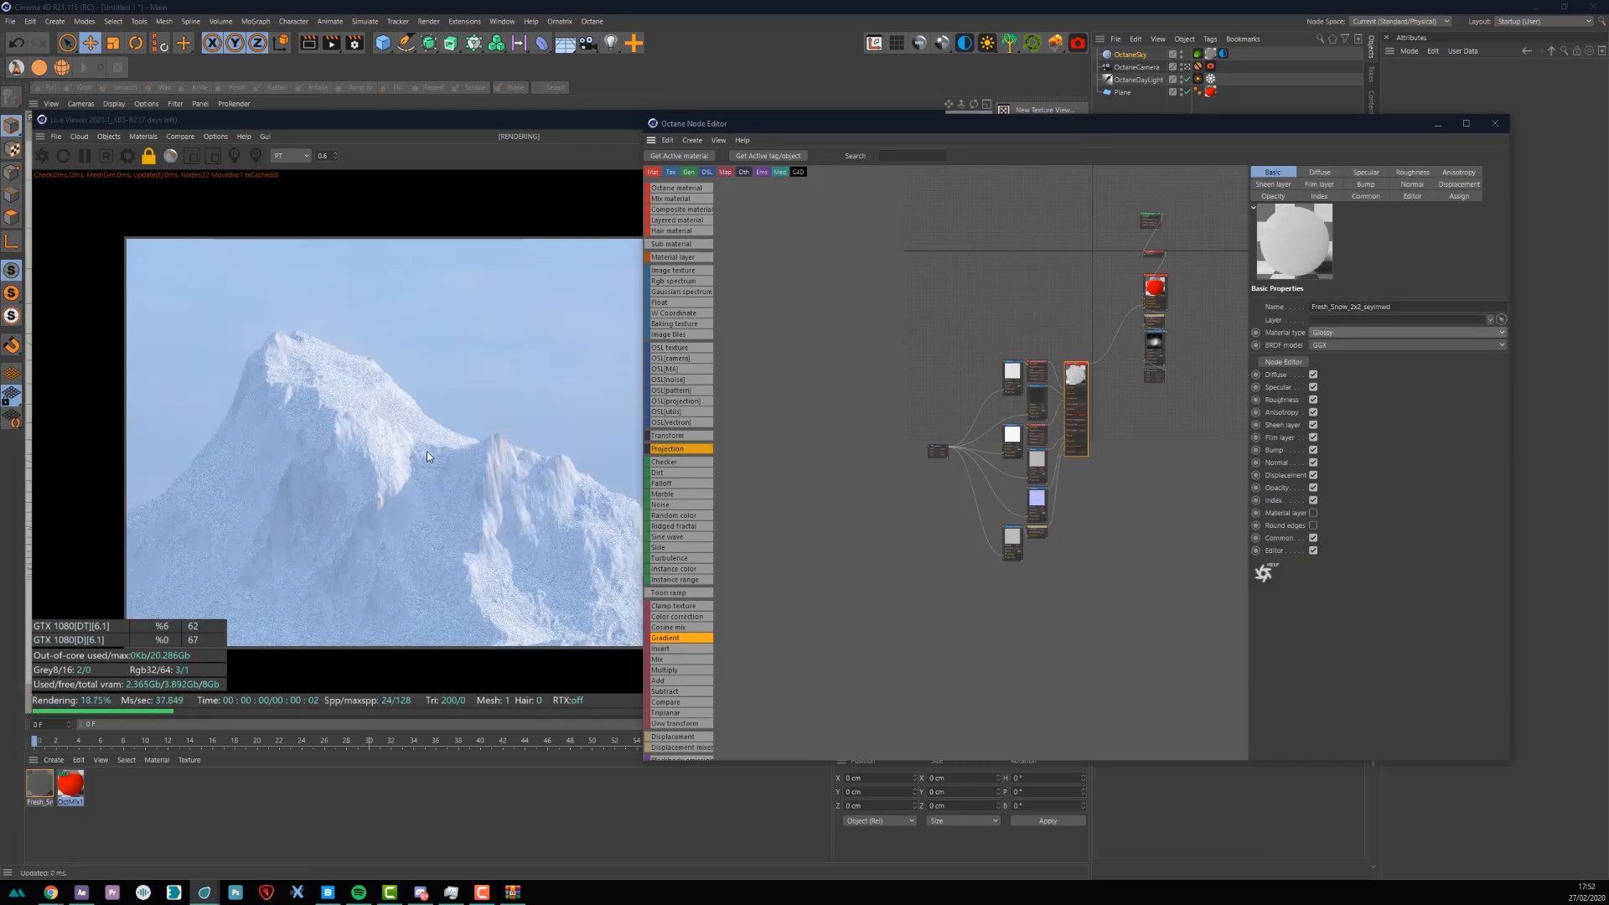
{"action": "left_click_drag", "start_coordinate": [720, 124], "coordinate": [799, 117]}
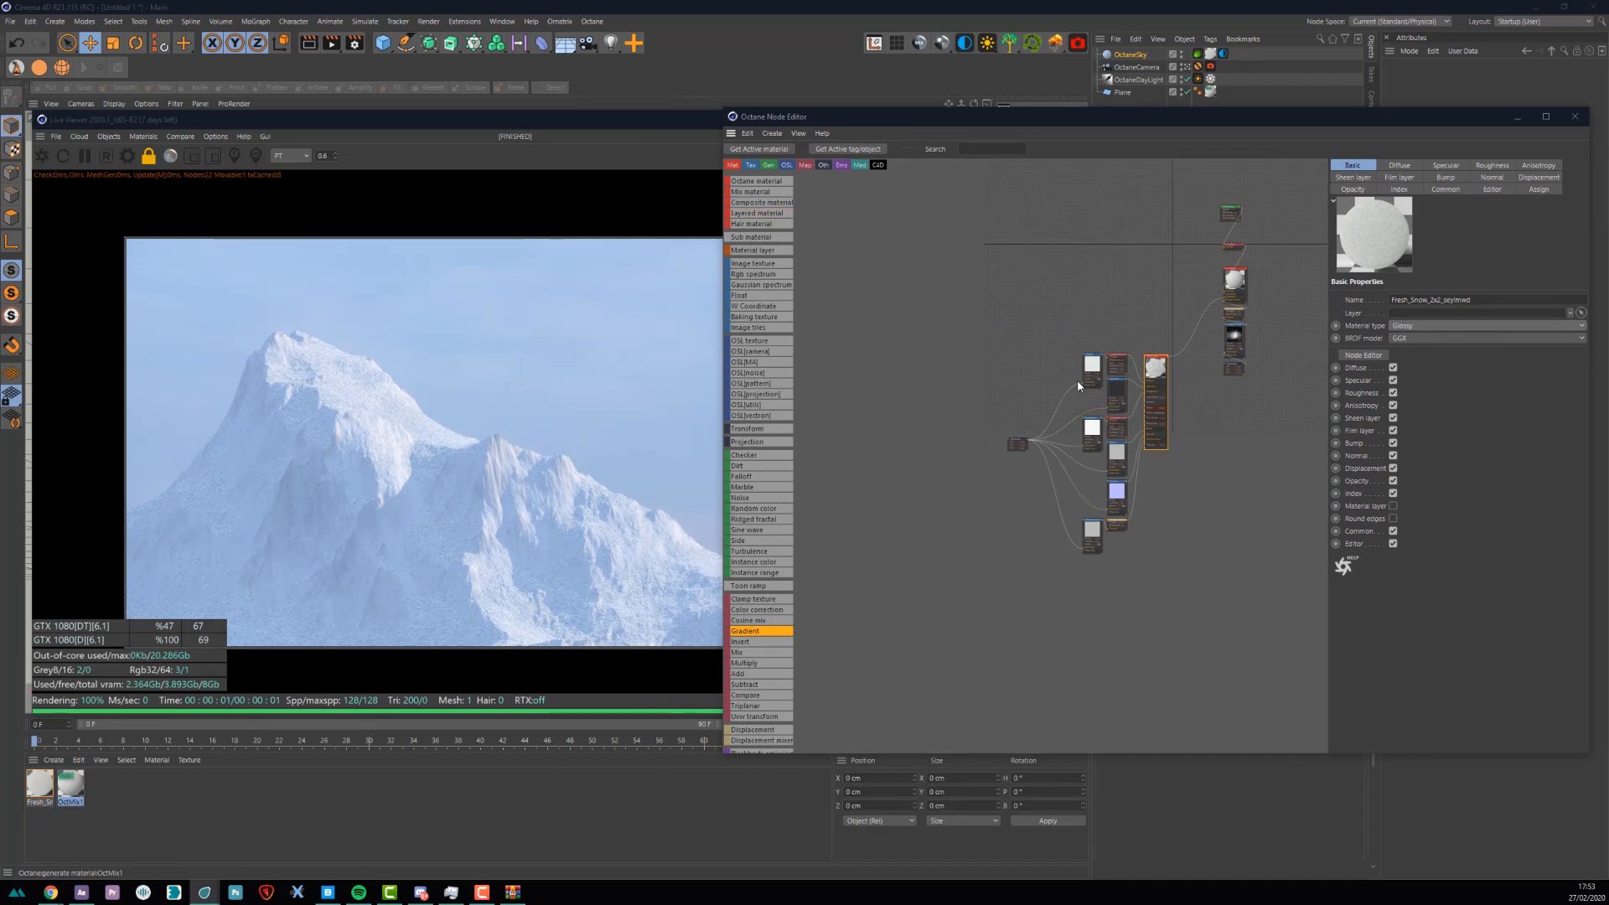
{"action": "scroll", "coordinate": [1081, 384], "scroll_direction": "up", "scroll_amount": 4}
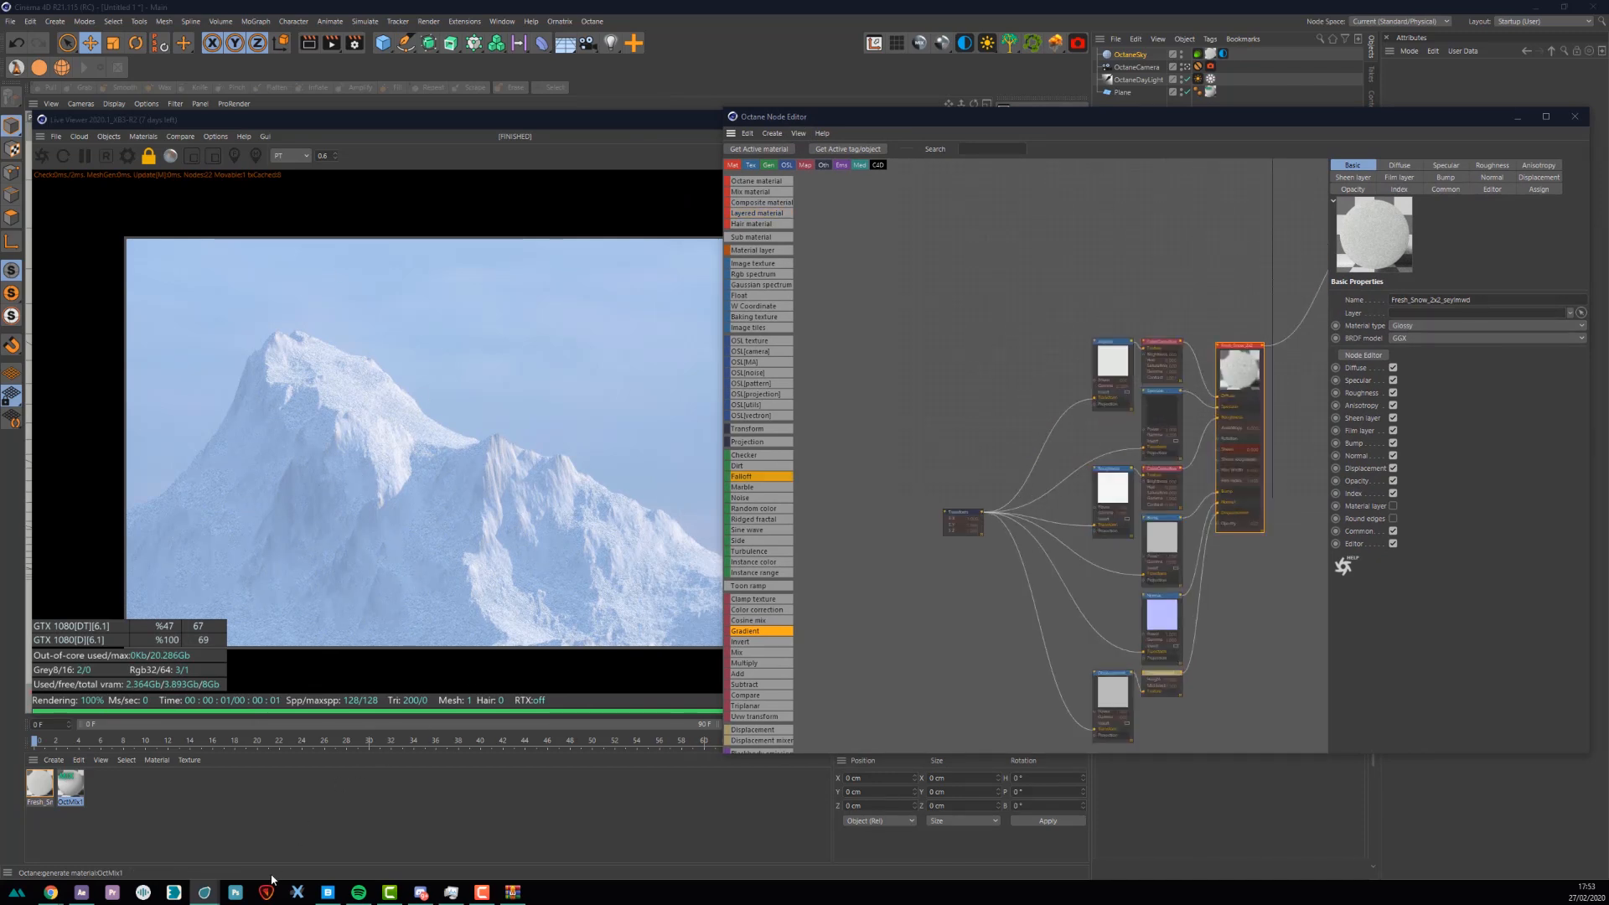
- Switch to Quixel Bridge, clear the Snow search and open the Rock category of the surfaces
{"action": "left_click", "coordinate": [328, 892]}
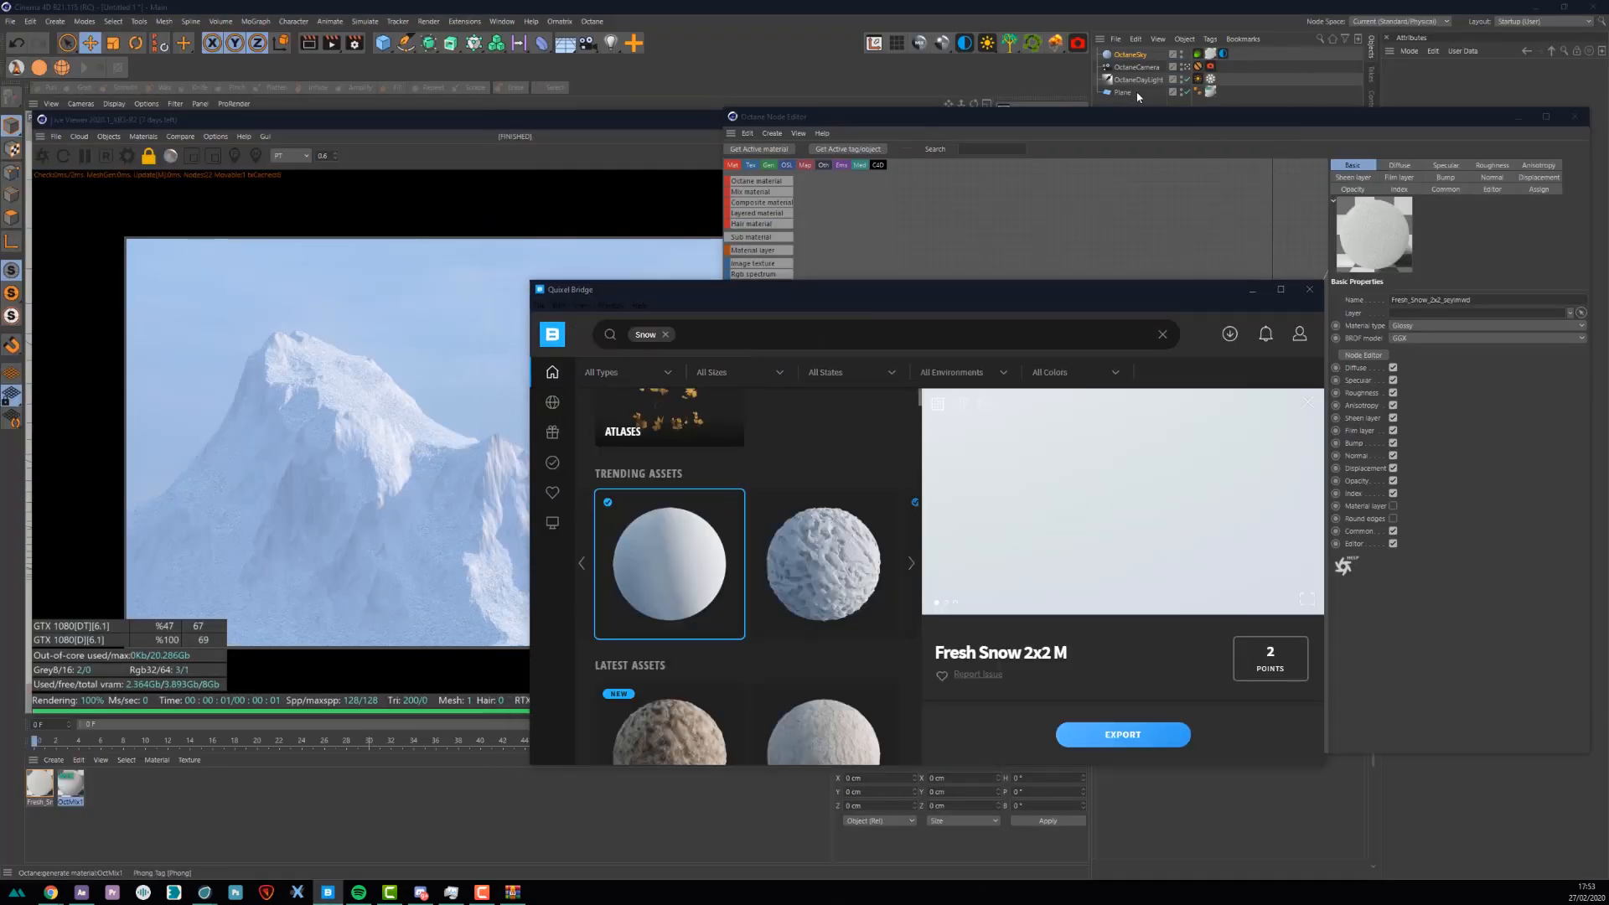
{"action": "left_click", "coordinate": [1118, 99]}
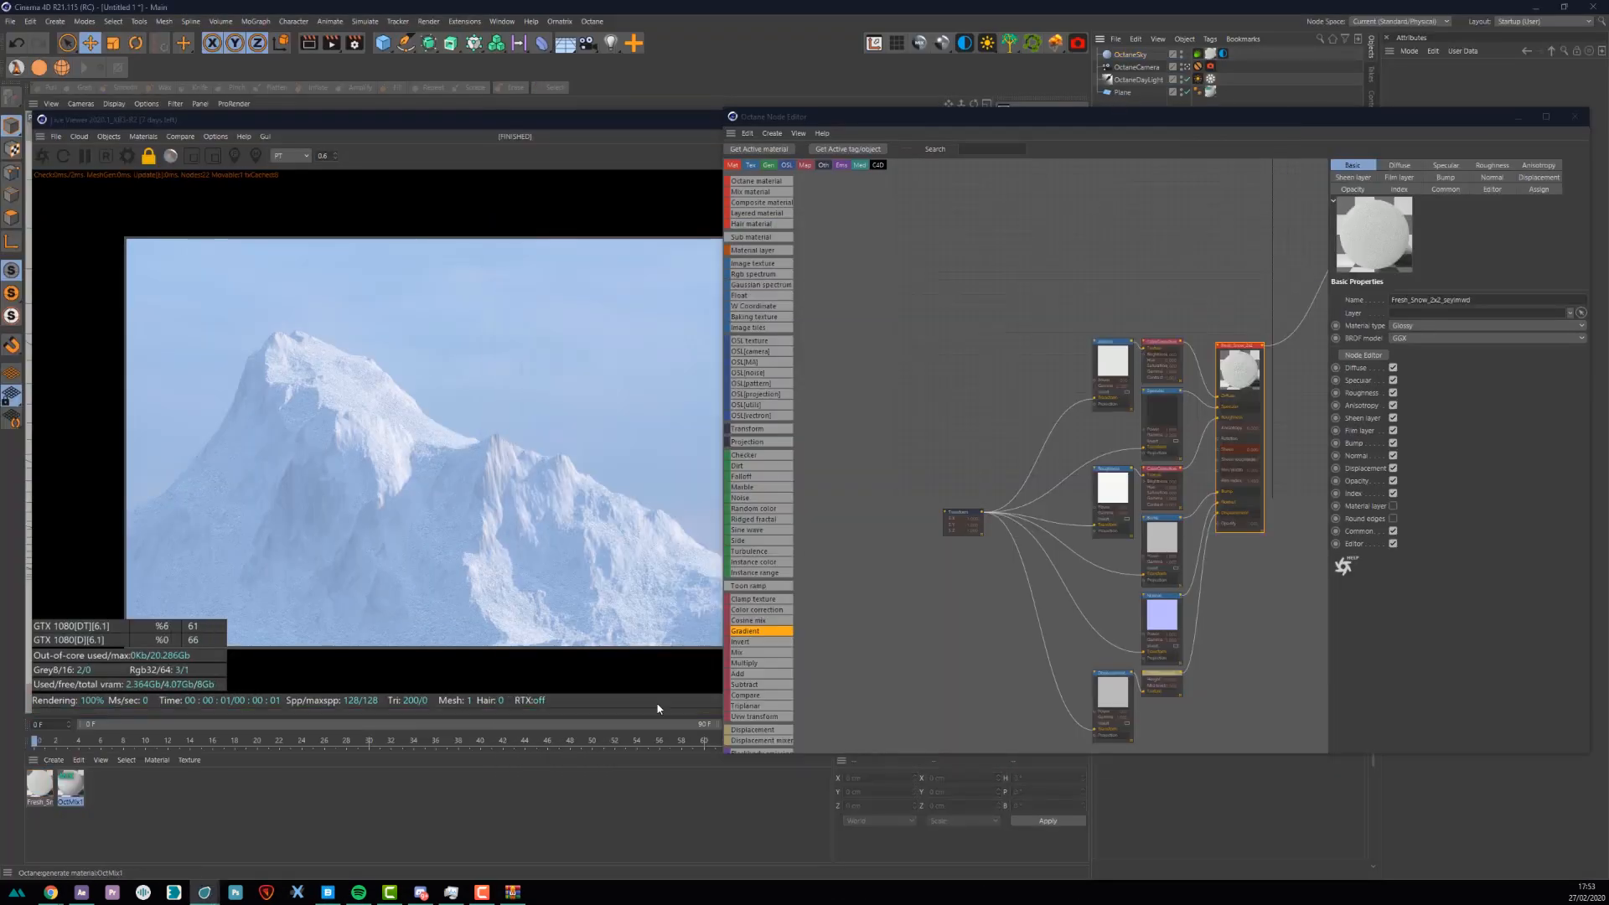
{"action": "left_click", "coordinate": [328, 892]}
{"action": "double_click", "coordinate": [665, 290]}
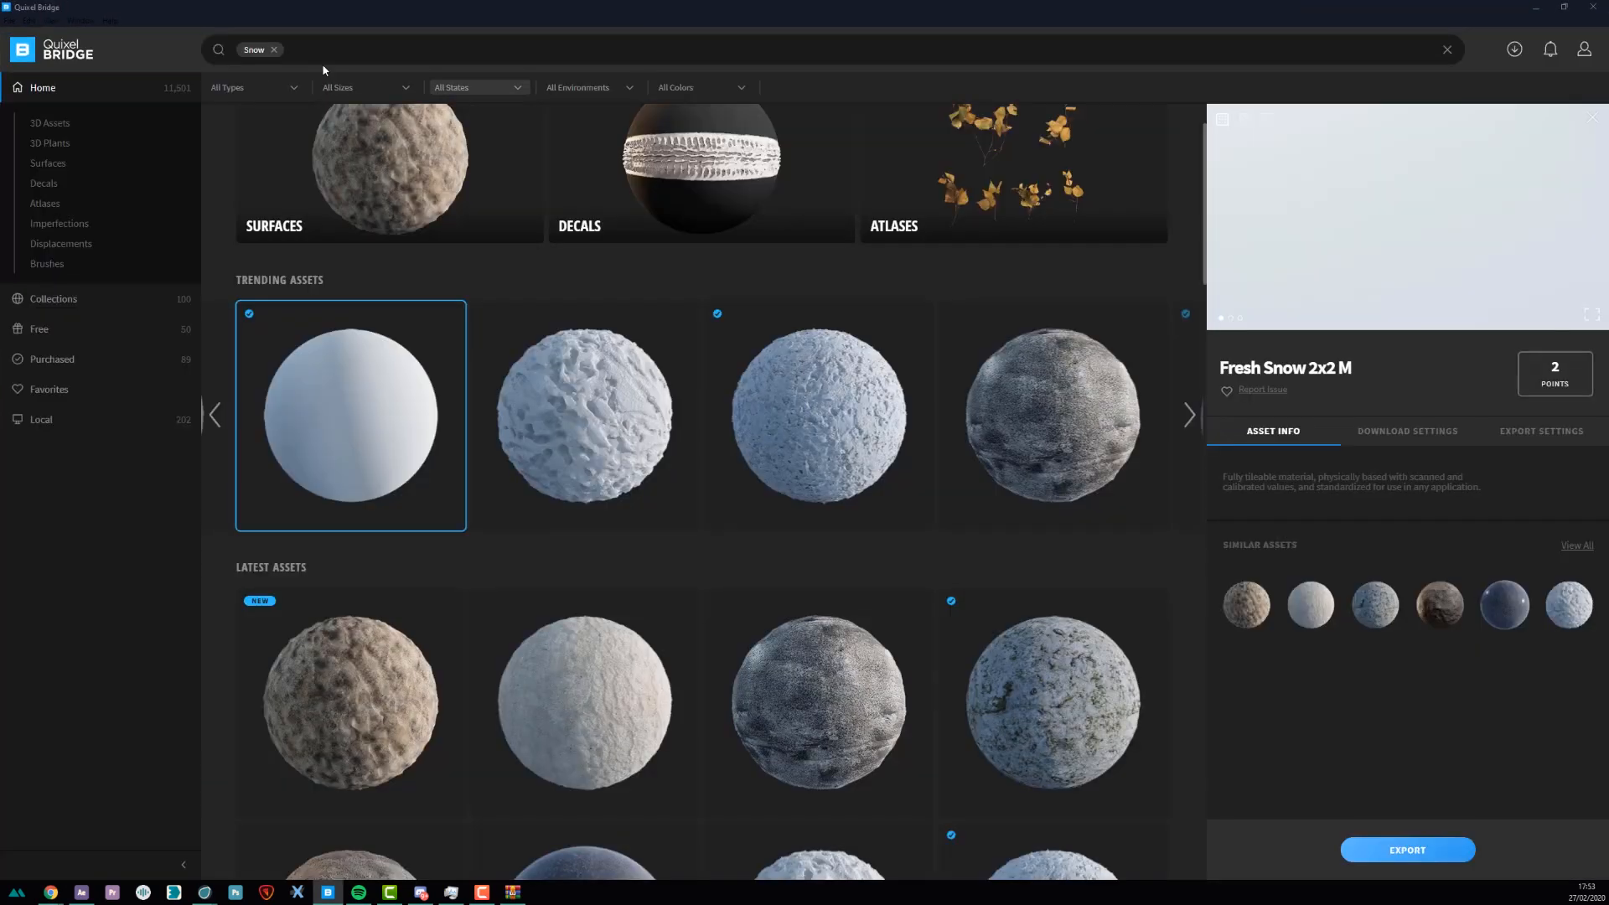
{"action": "left_click", "coordinate": [275, 51]}
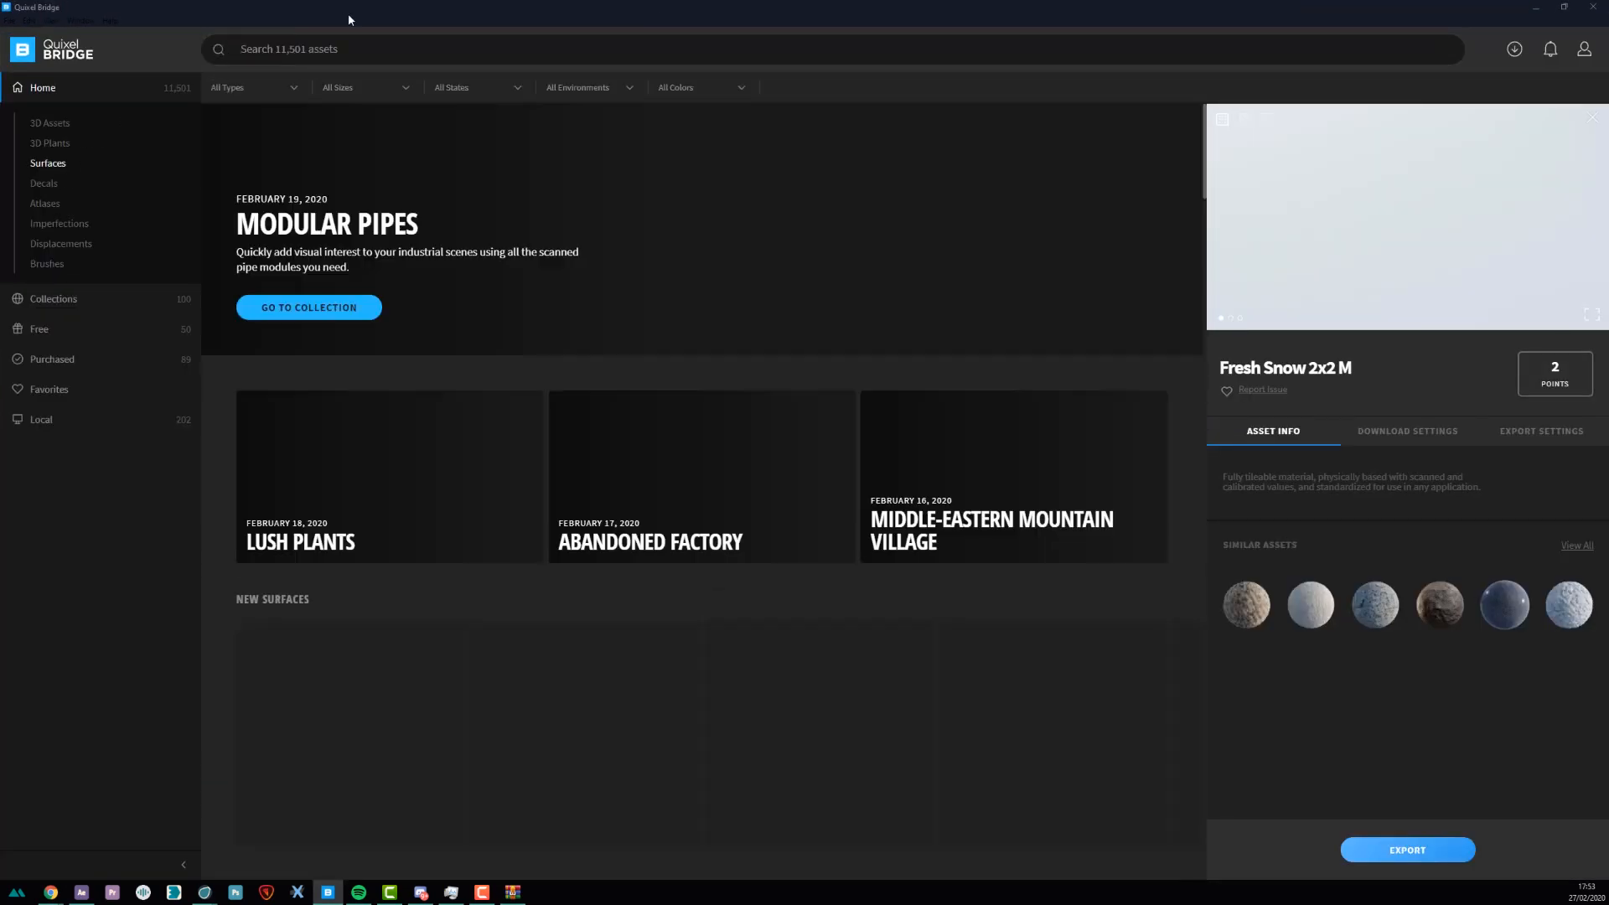
{"action": "left_click", "coordinate": [344, 50]}
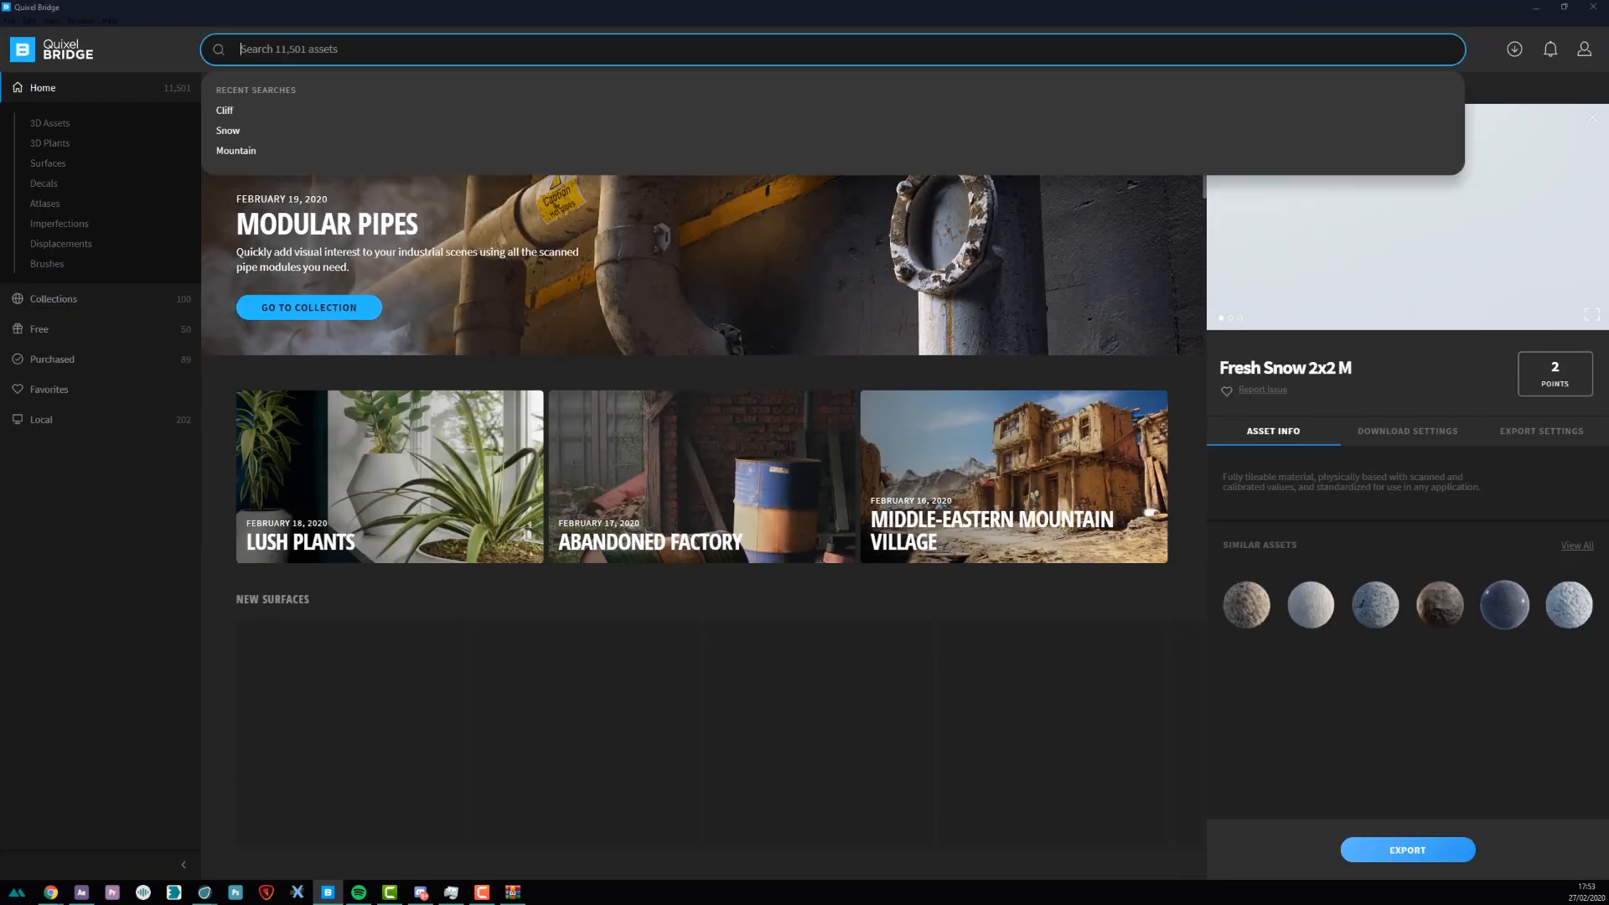
{"action": "left_click", "coordinate": [48, 163]}
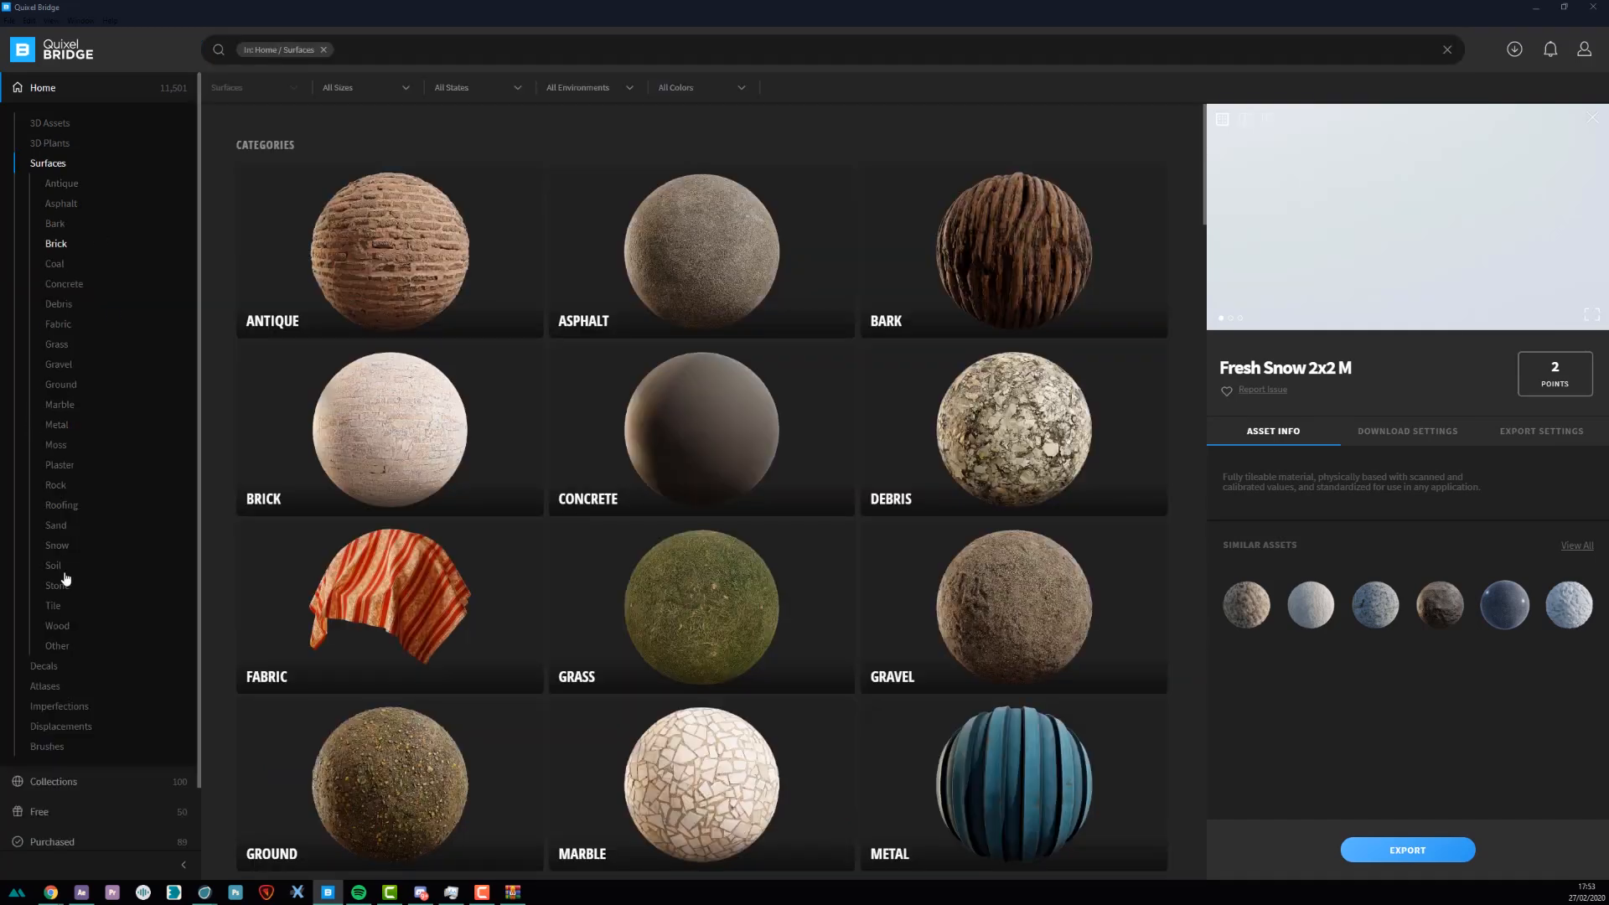
{"action": "left_click", "coordinate": [57, 486]}
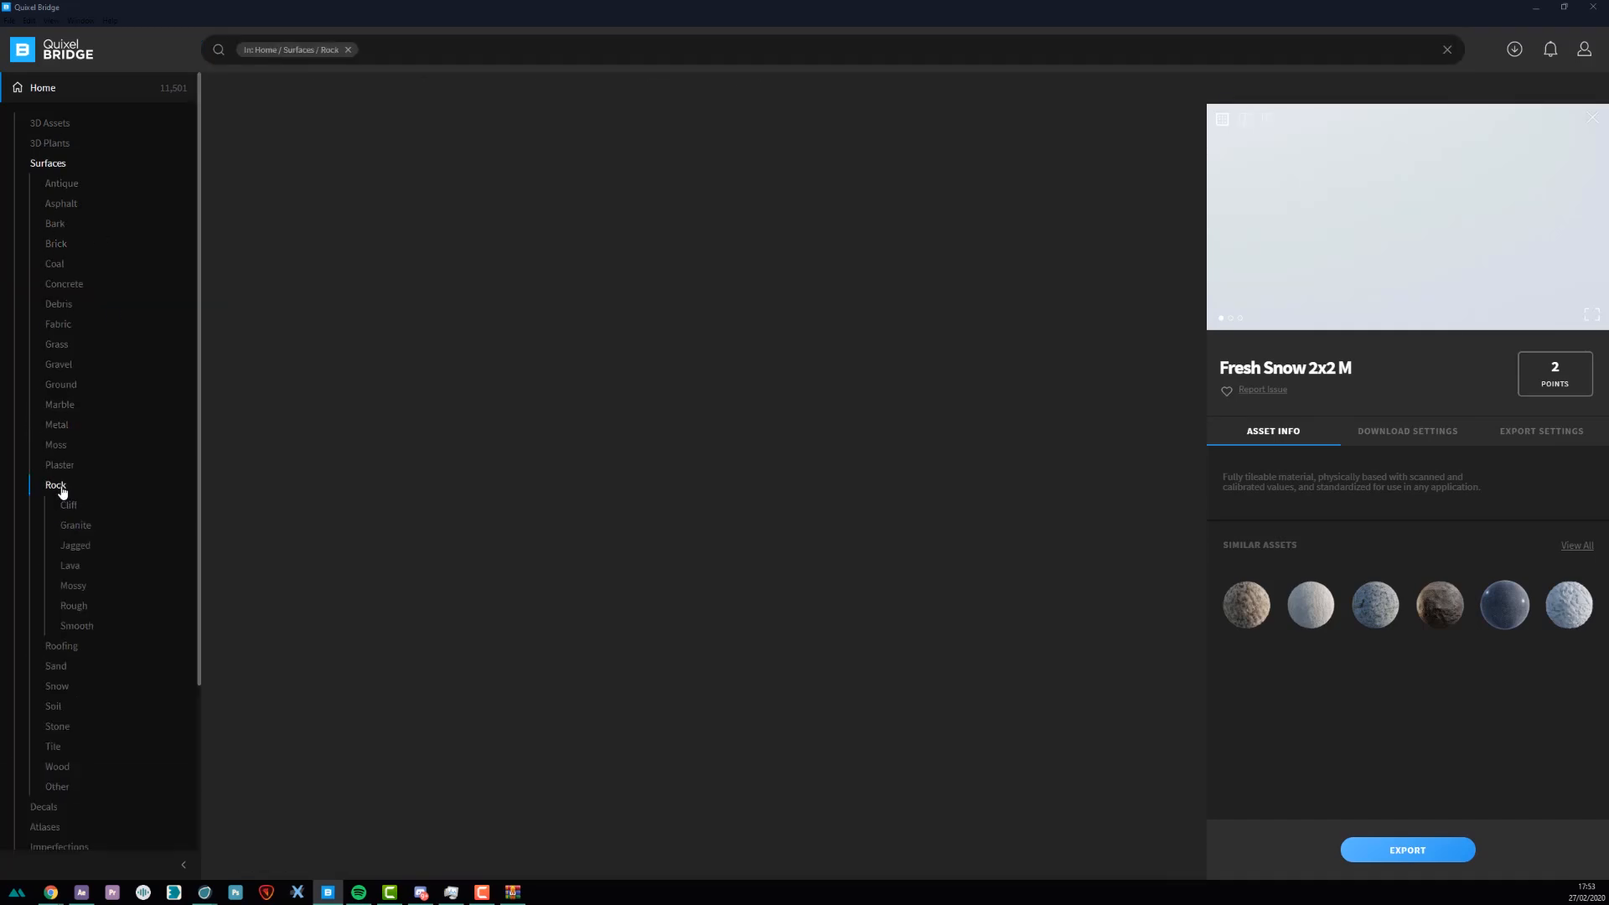
- Browse the Cliff rock surfaces and export Rock Cliff Layered 2x2 M to Cinema 4D
{"action": "scroll", "coordinate": [763, 426], "scroll_direction": "down", "scroll_amount": 1}
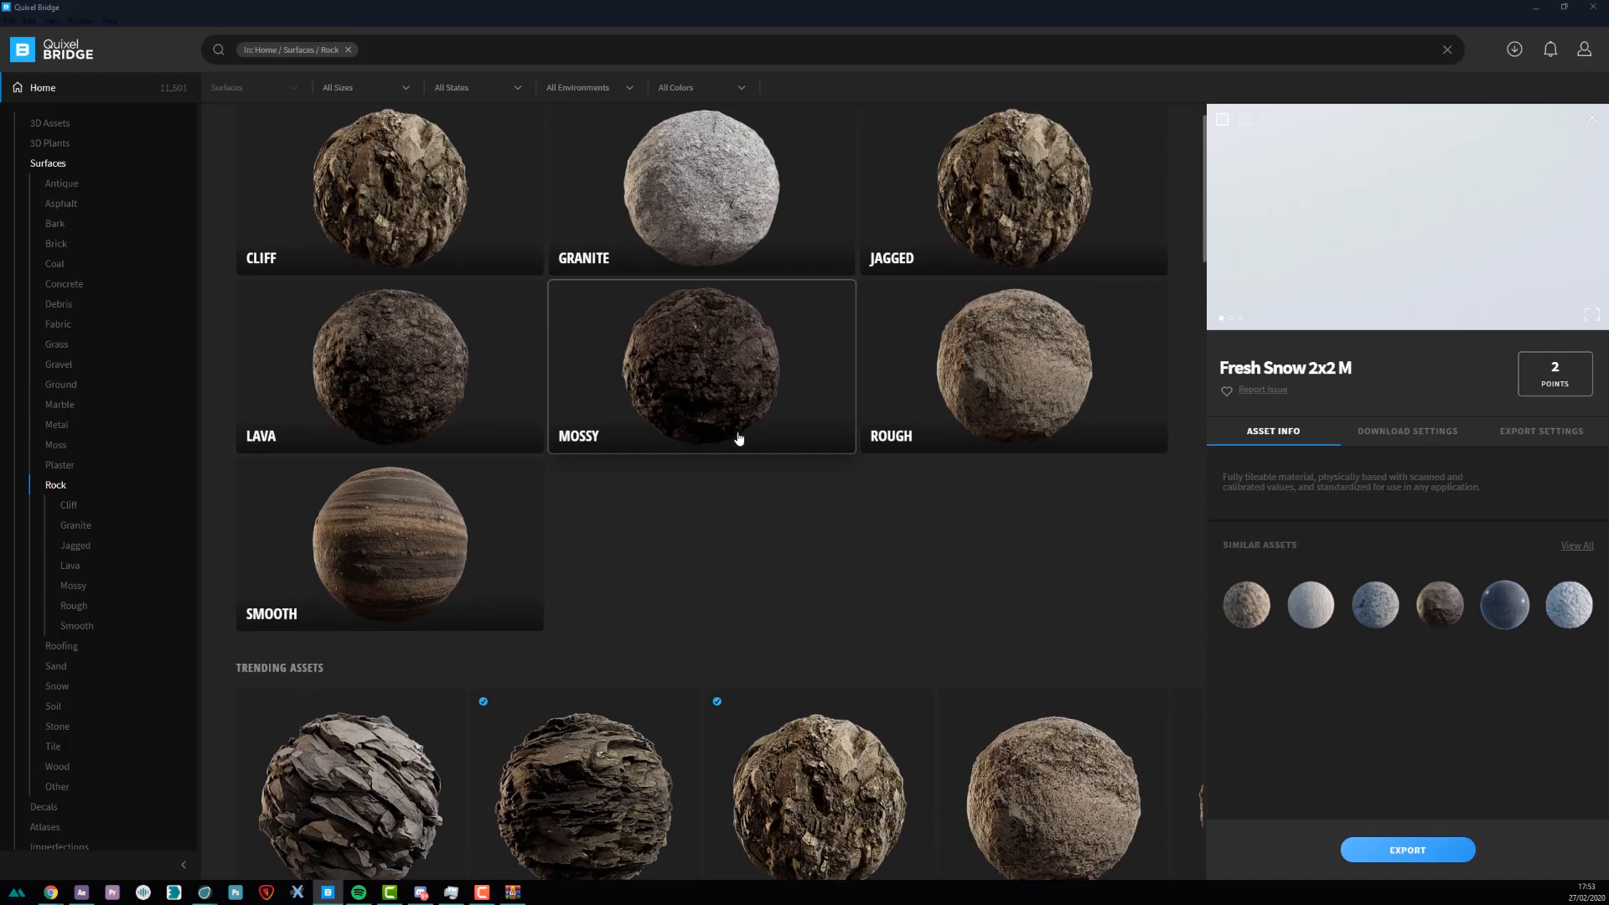
{"action": "scroll", "coordinate": [698, 427], "scroll_direction": "up", "scroll_amount": 1}
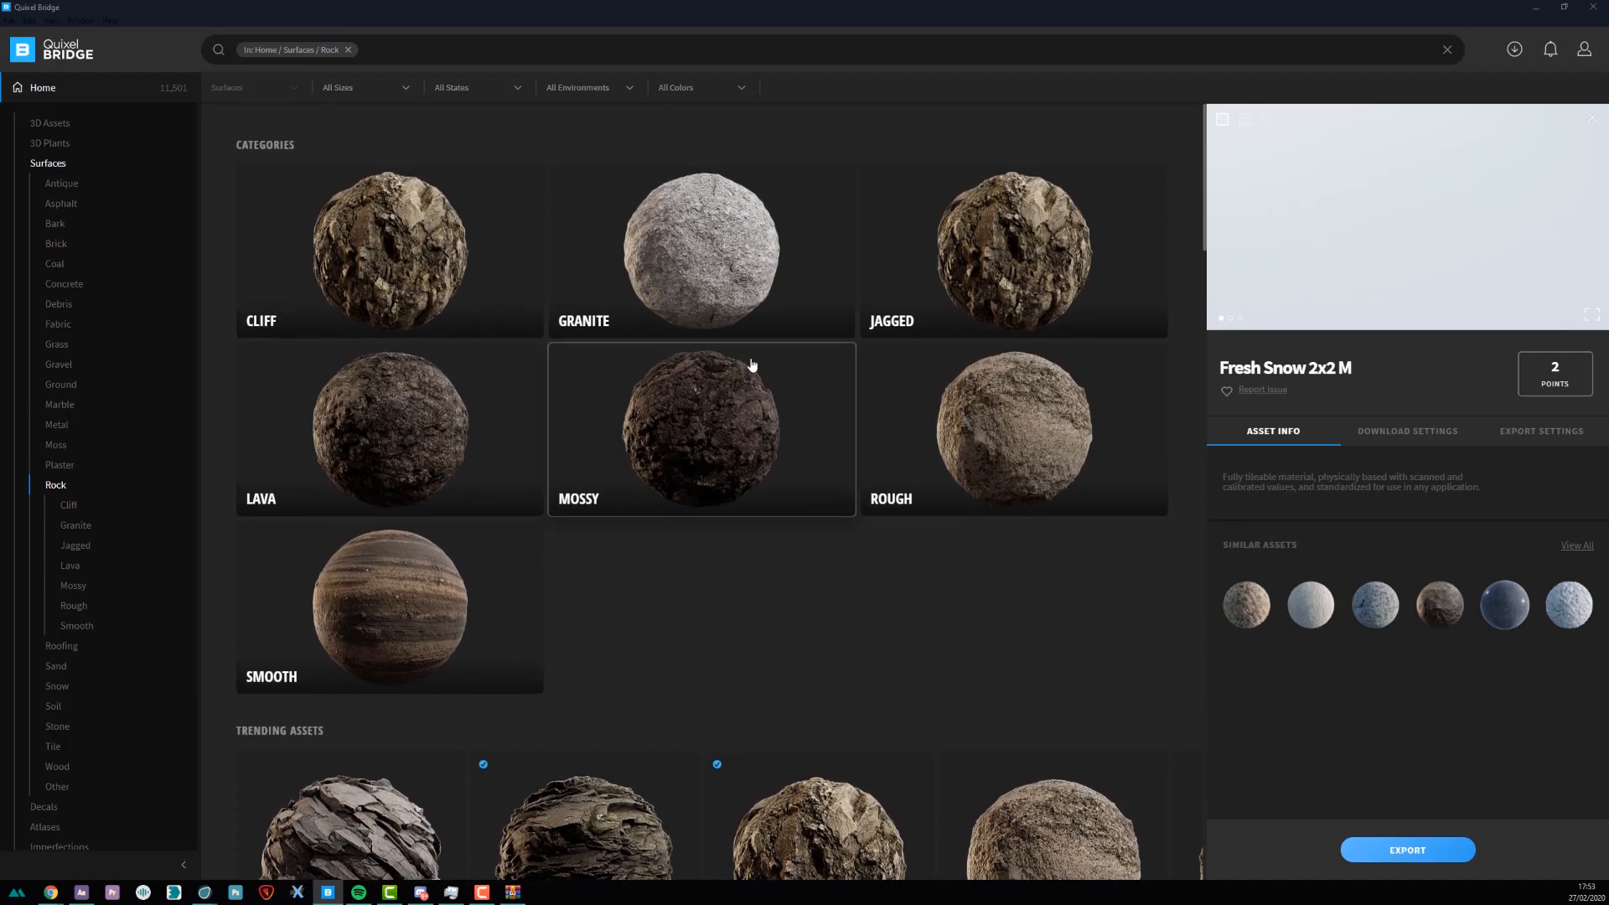
{"action": "left_click", "coordinate": [404, 265]}
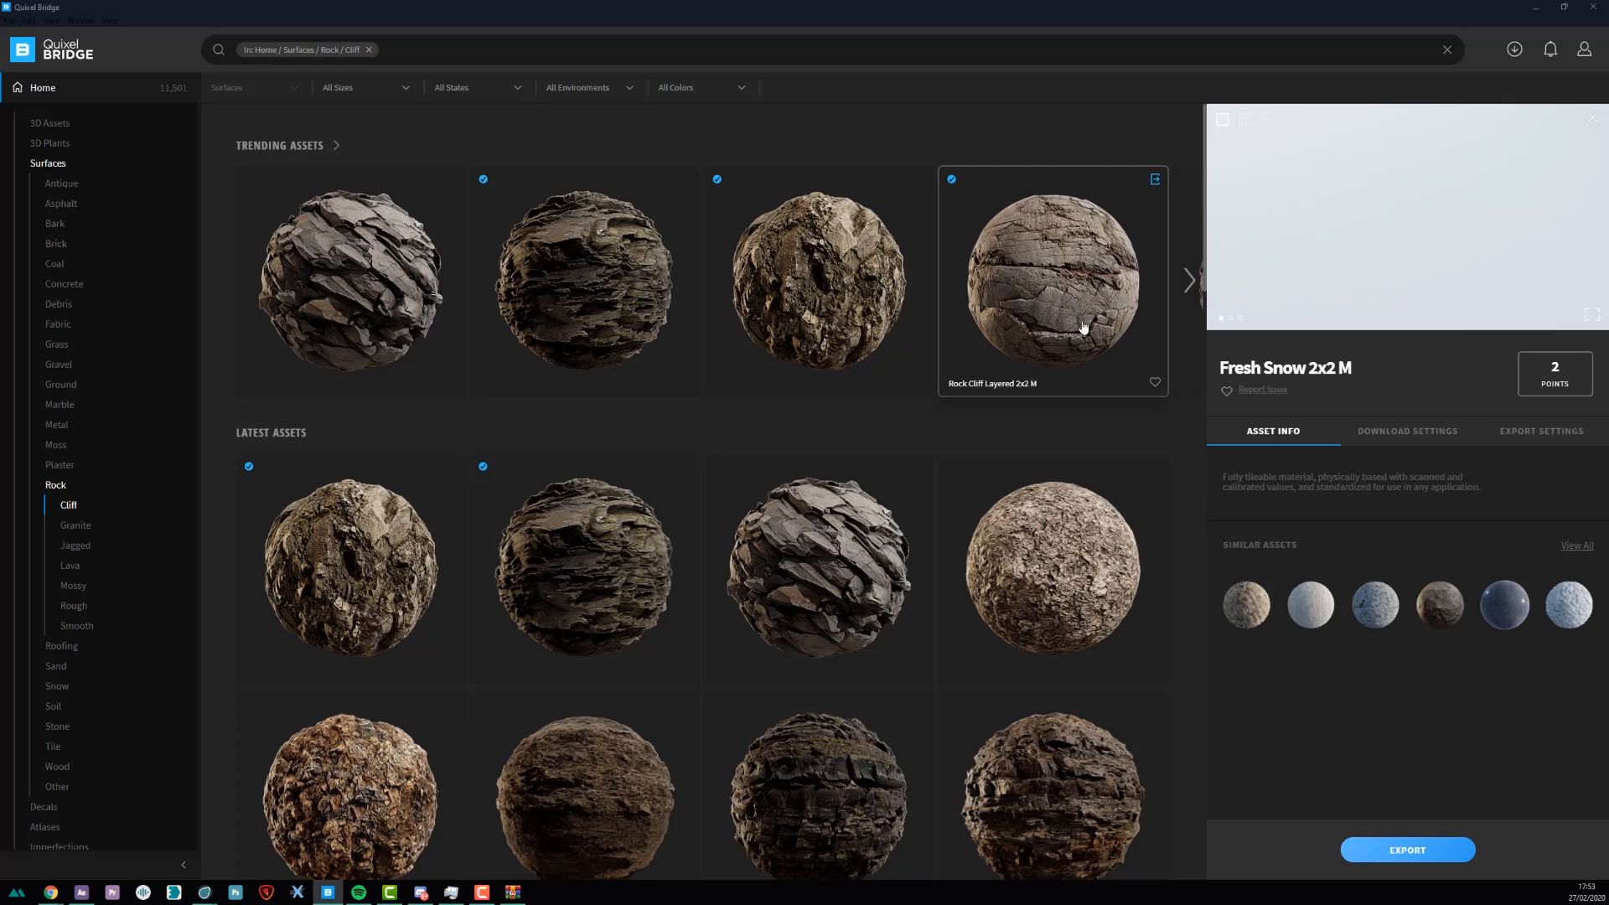
{"action": "left_click", "coordinate": [1156, 182]}
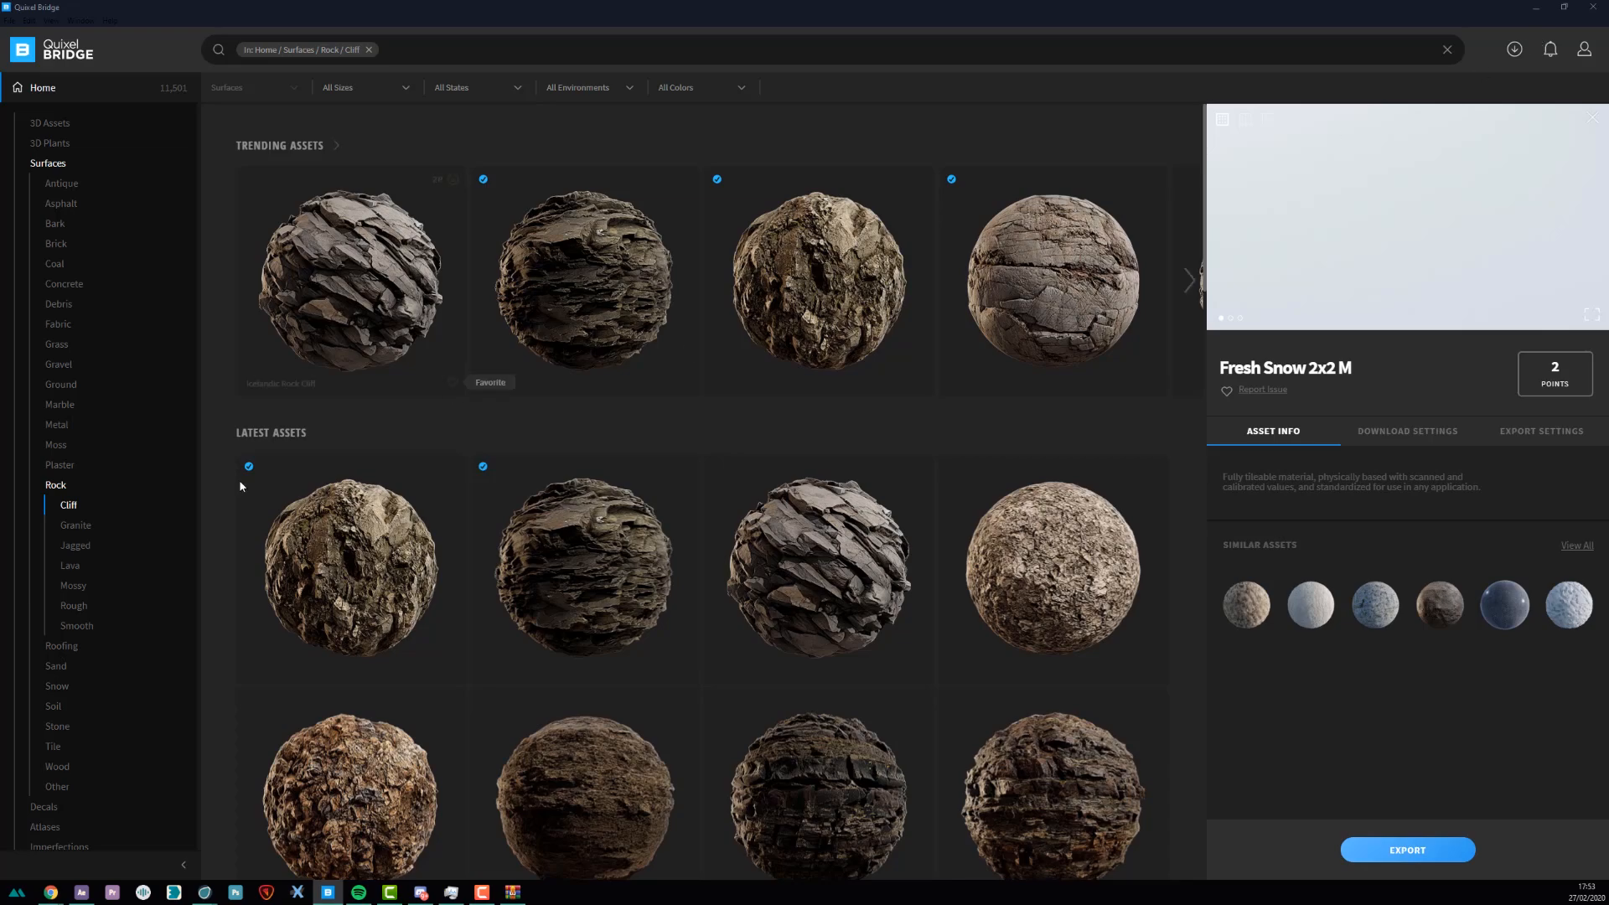
{"action": "scroll", "coordinate": [503, 519], "scroll_direction": "down", "scroll_amount": 10}
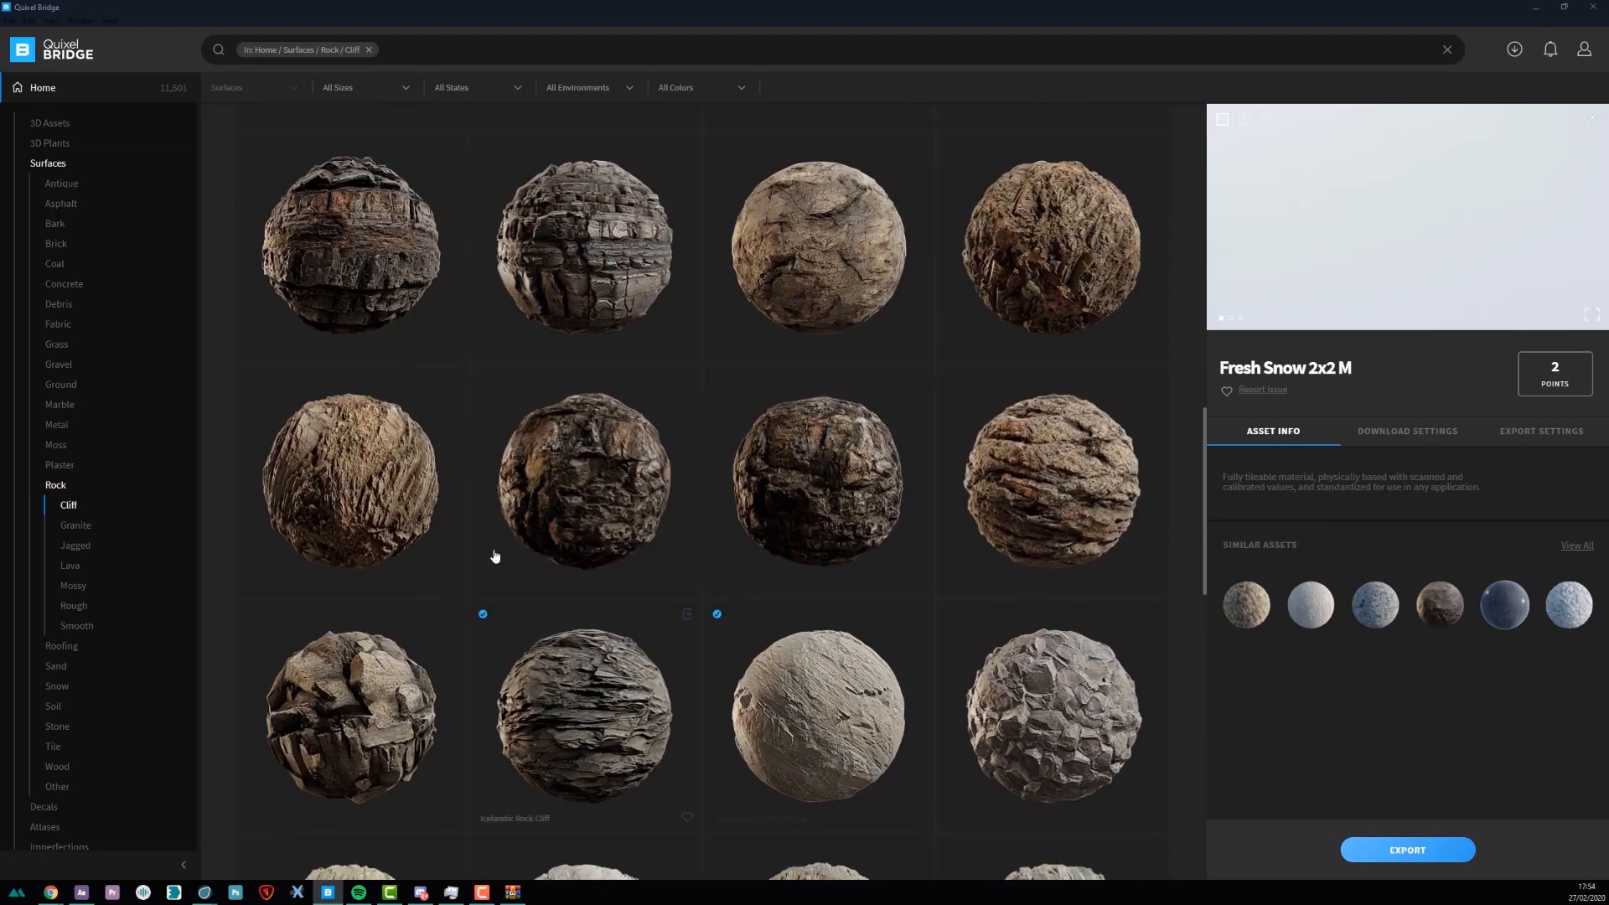
{"action": "scroll", "coordinate": [505, 563], "scroll_direction": "up", "scroll_amount": 15}
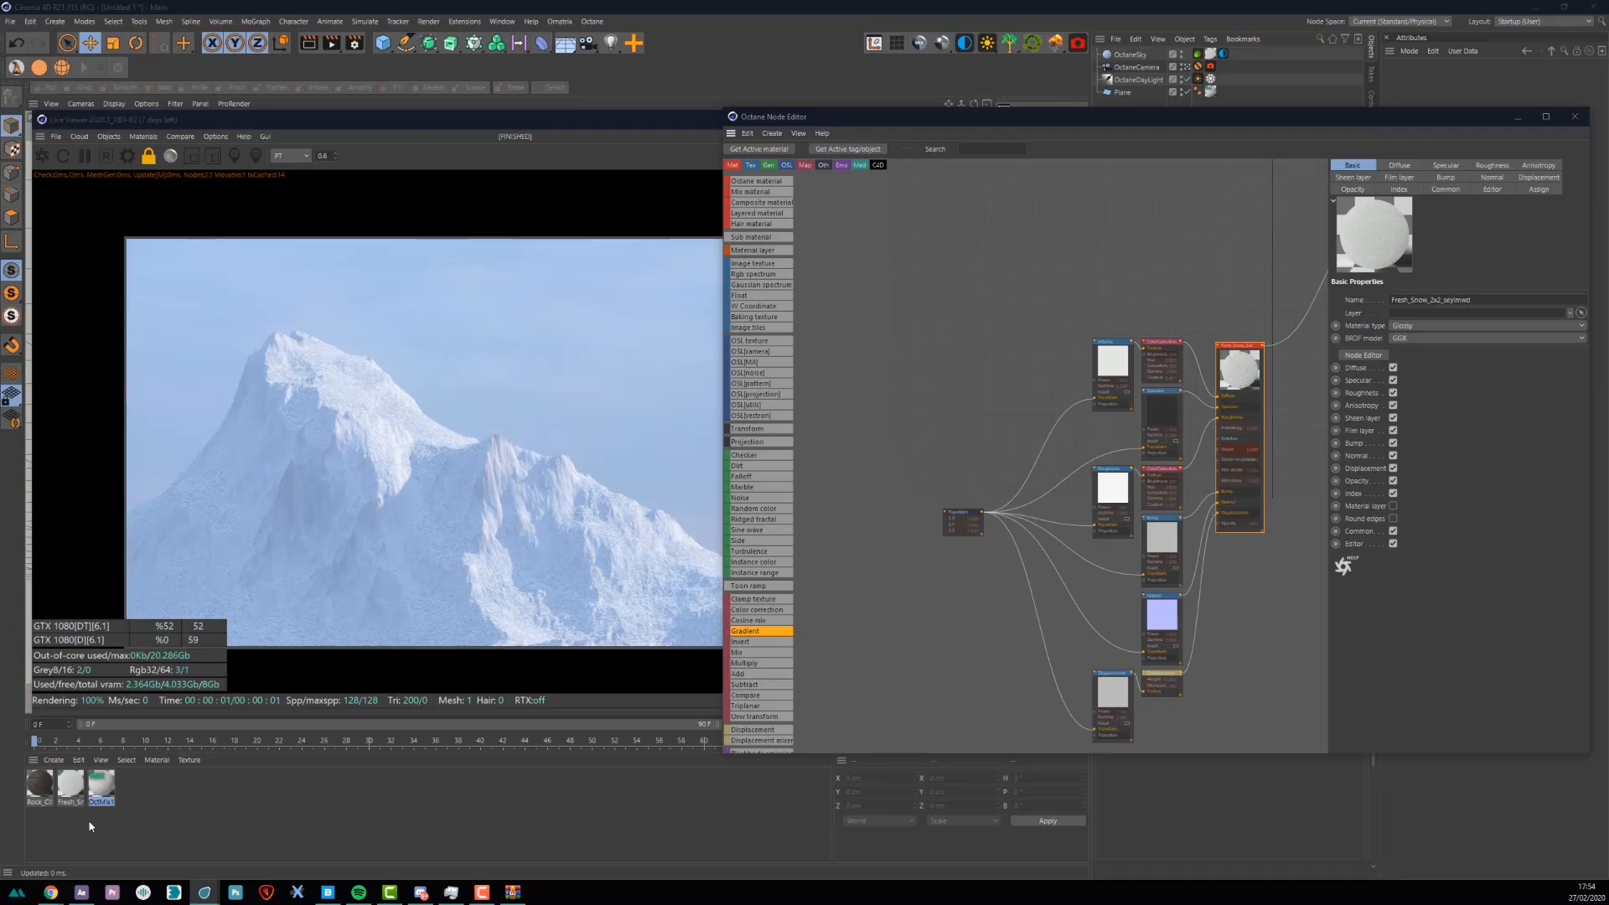
- Back in Cinema 4D, bring the Rock Cliff Layered material into the node graph and place it clear of the snow nodes
{"action": "left_click", "coordinate": [42, 782]}
{"action": "left_click_drag", "start_coordinate": [887, 176], "coordinate": [847, 198]}
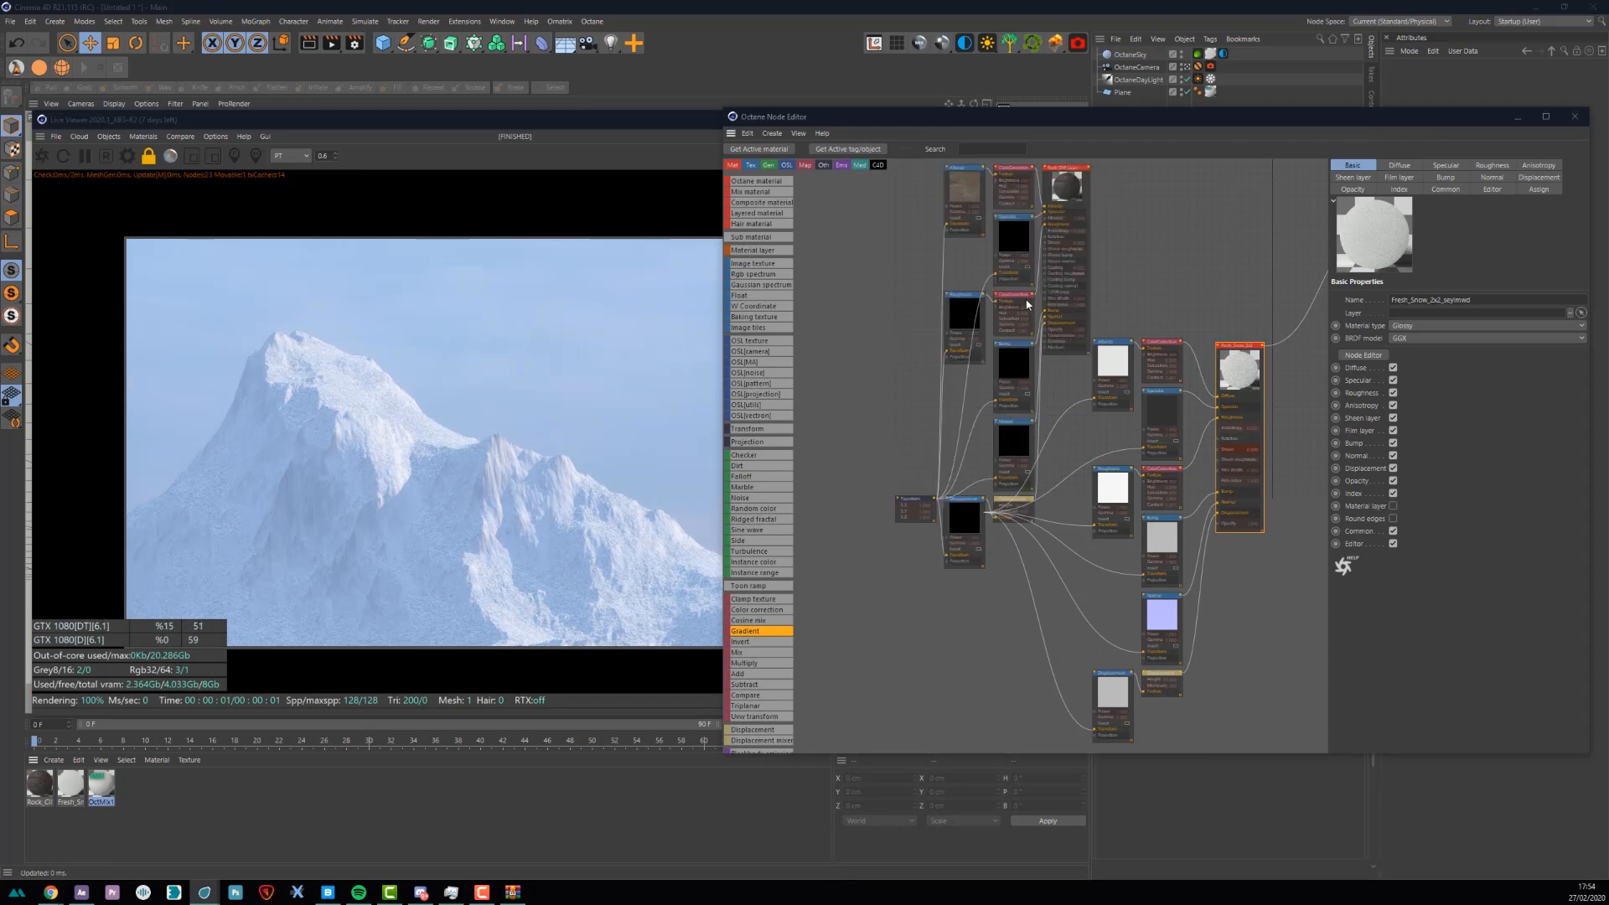
{"action": "middle_click_drag", "start_coordinate": [1002, 408], "coordinate": [973, 341]}
{"action": "scroll", "coordinate": [925, 436], "scroll_direction": "down", "scroll_amount": 1}
{"action": "middle_click_drag", "start_coordinate": [897, 278], "coordinate": [952, 443]}
{"action": "left_click_drag", "start_coordinate": [861, 298], "coordinate": [1063, 434]}
- Spread out the rock material's bump, normal, displacement texture and displacement nodes so they no longer overlap the snow network
{"action": "left_click_drag", "start_coordinate": [1072, 331], "coordinate": [1067, 219]}
{"action": "left_click_drag", "start_coordinate": [1023, 486], "coordinate": [1025, 399]}
{"action": "left_click_drag", "start_coordinate": [1017, 550], "coordinate": [1018, 480]}
{"action": "left_click_drag", "start_coordinate": [948, 597], "coordinate": [944, 469]}
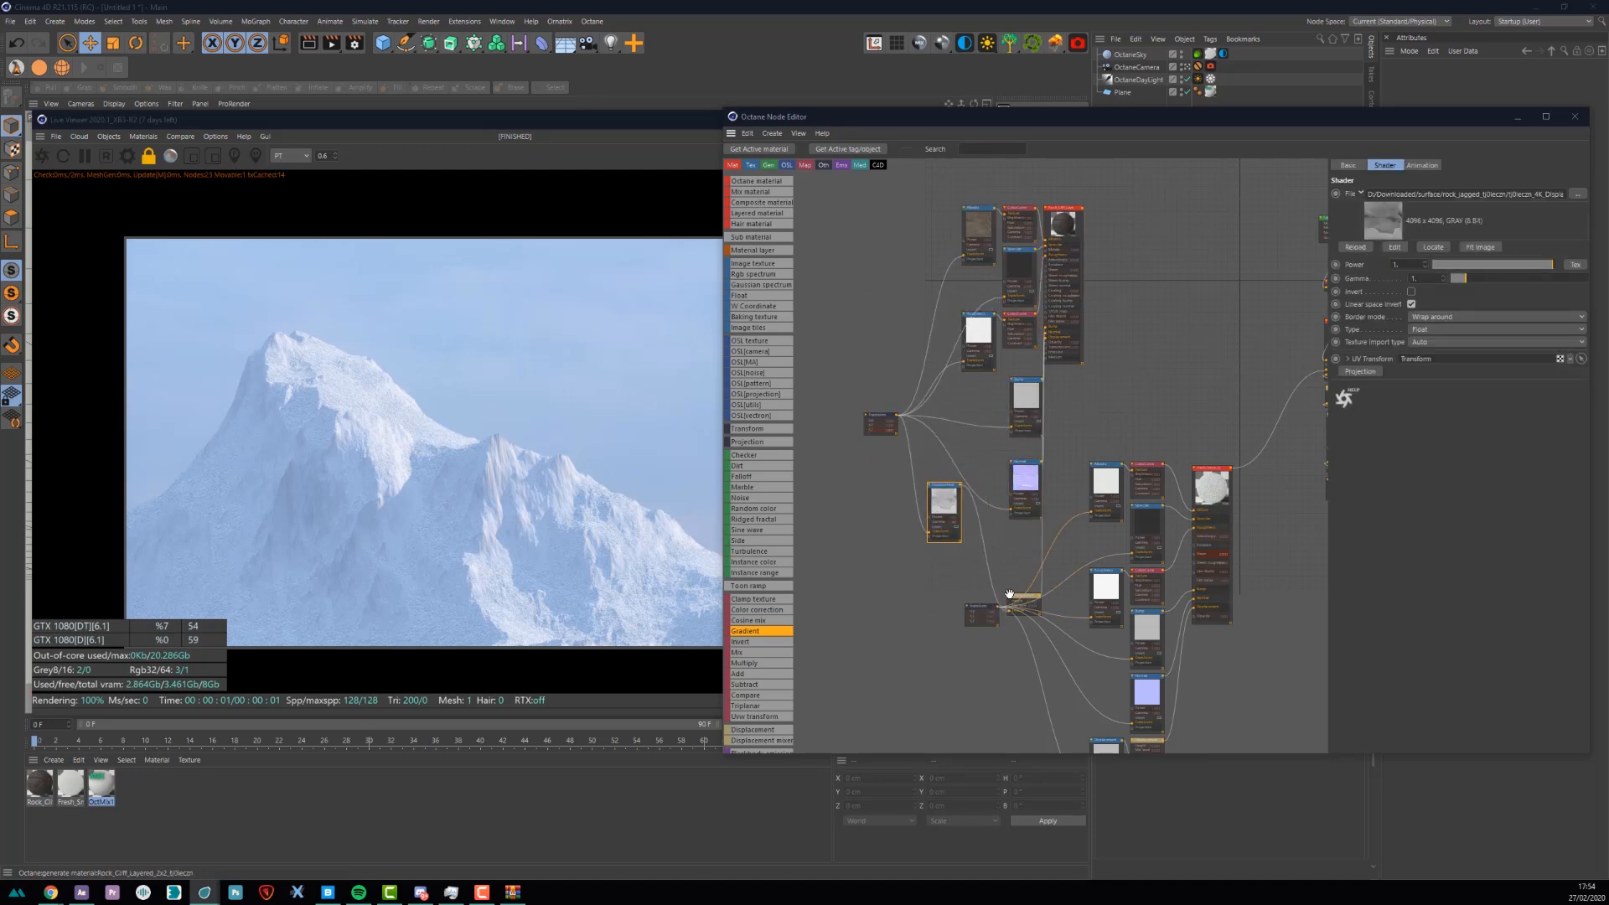
{"action": "left_click_drag", "start_coordinate": [1014, 595], "coordinate": [974, 398]}
{"action": "middle_click_drag", "start_coordinate": [1024, 391], "coordinate": [915, 430]}
- Set the Rock Cliff Layered material type to Glossy and connect it to the mix material's Material1 input
{"action": "left_click_drag", "start_coordinate": [954, 272], "coordinate": [988, 254]}
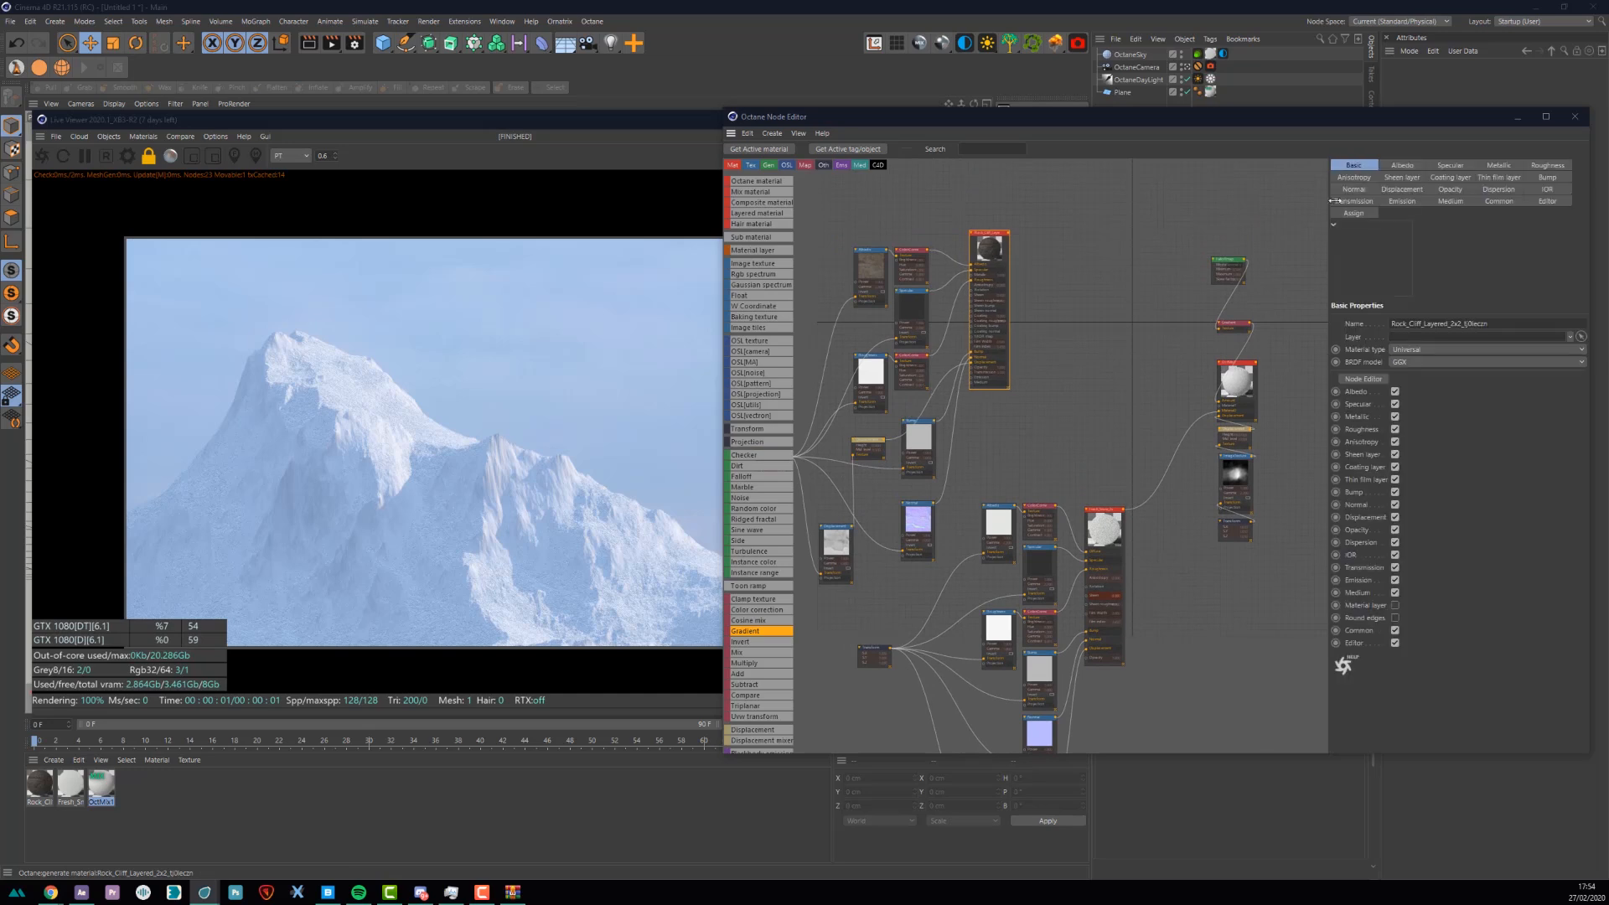
{"action": "left_click", "coordinate": [1419, 352]}
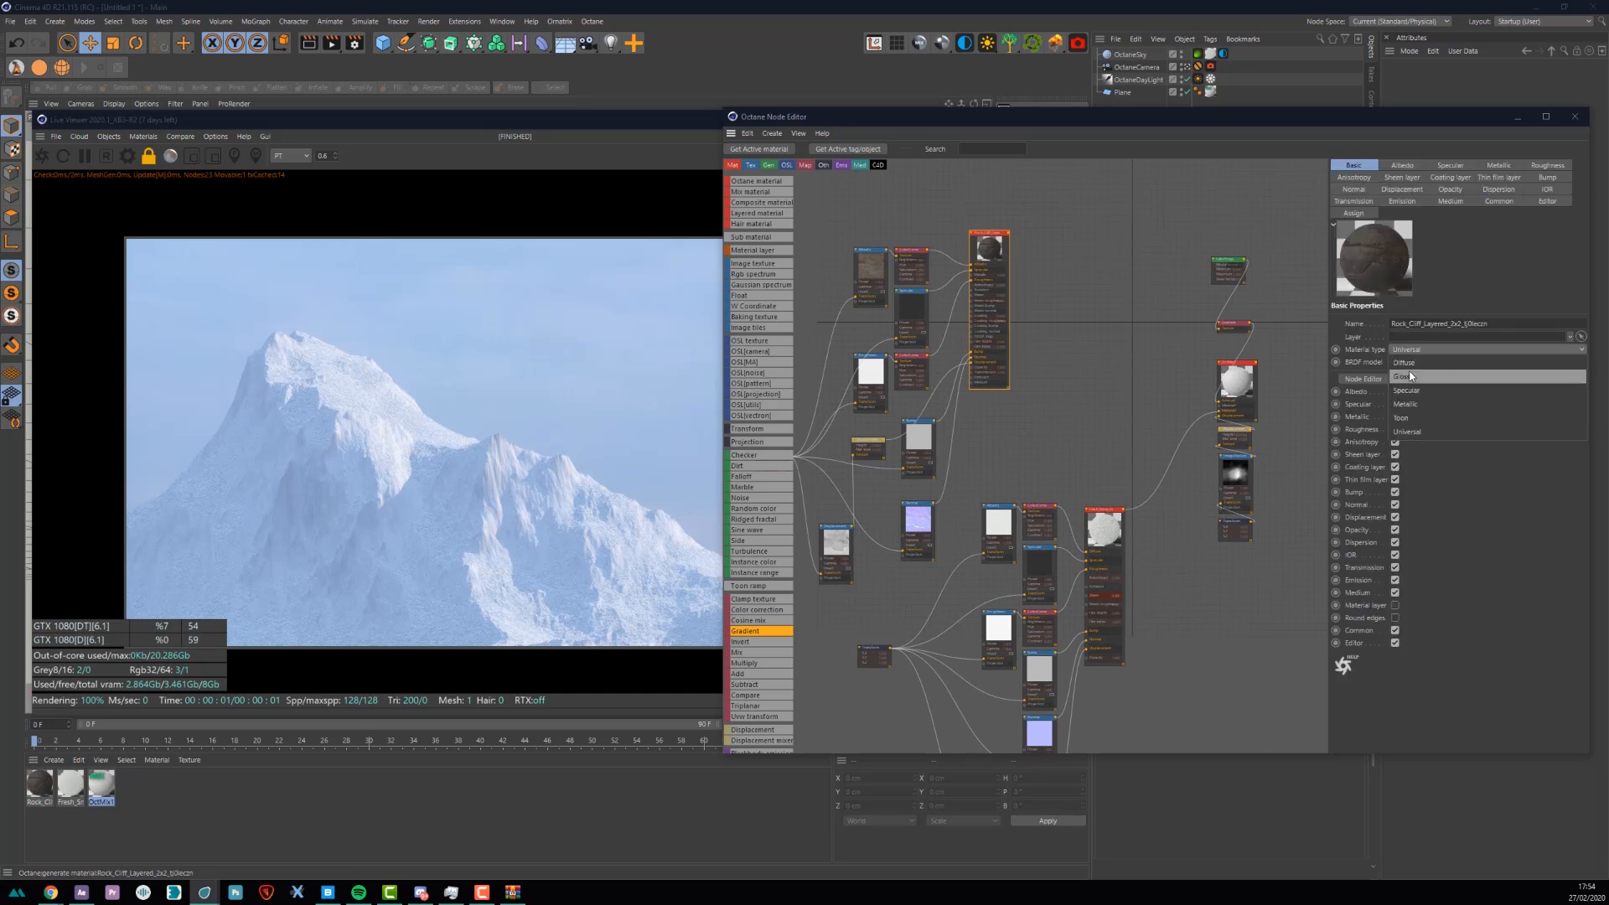
{"action": "left_click", "coordinate": [1424, 373]}
{"action": "left_click_drag", "start_coordinate": [1008, 233], "coordinate": [1220, 412]}
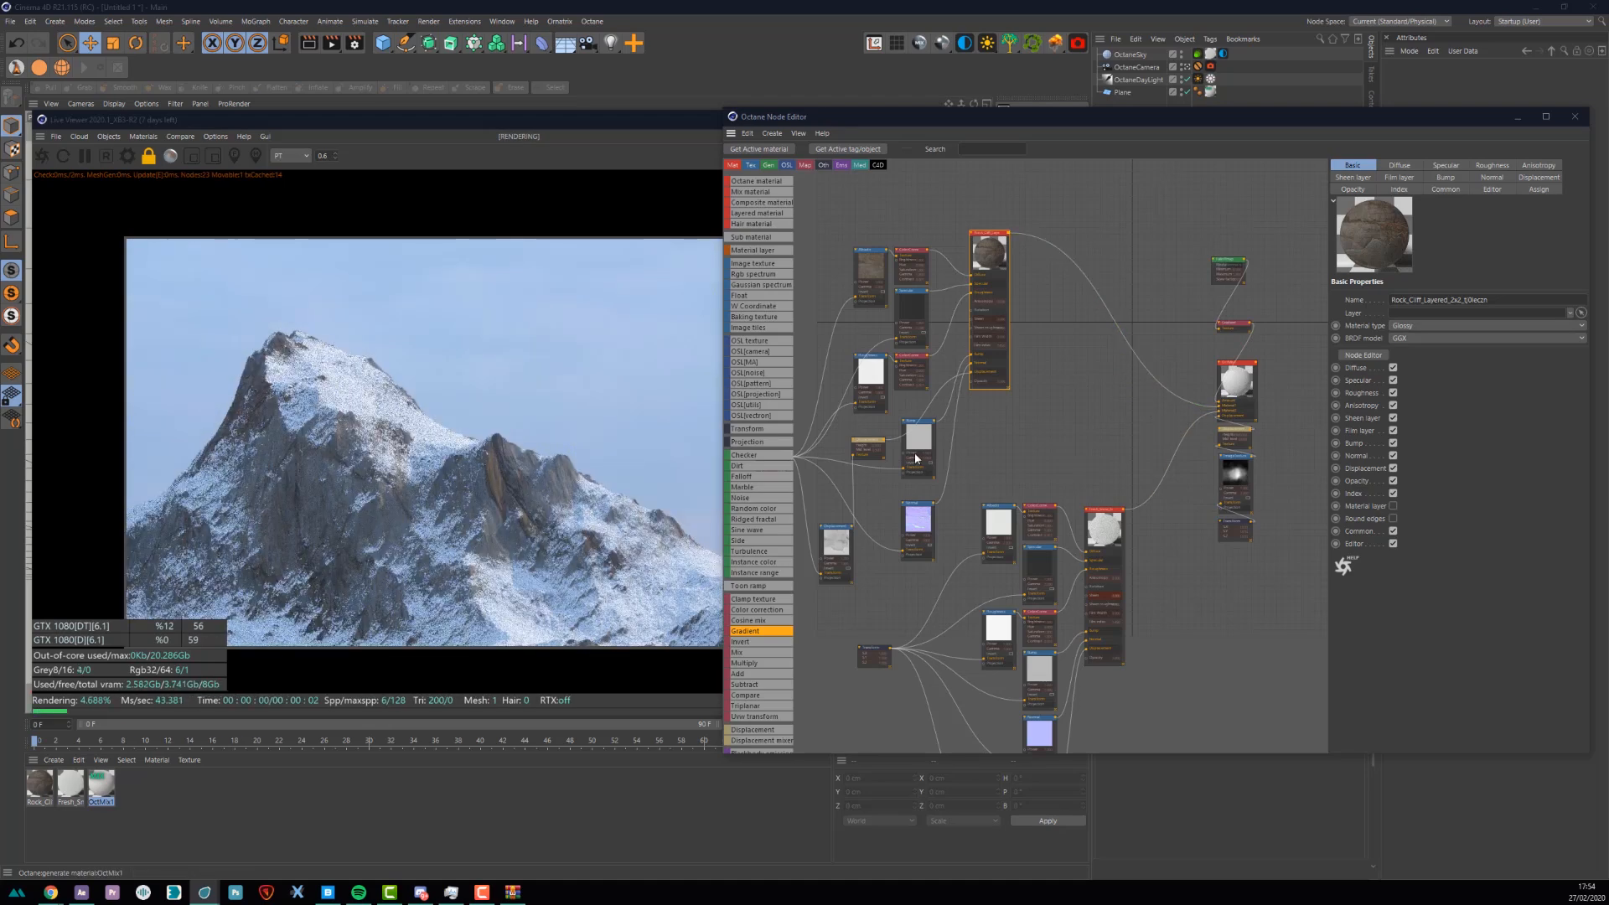
- Move the rock Transform node away from its texture nodes and examine the rock and snow mix in the Live Viewer
{"action": "middle_click_drag", "start_coordinate": [835, 394], "coordinate": [998, 336]}
{"action": "left_click_drag", "start_coordinate": [954, 388], "coordinate": [916, 389]}
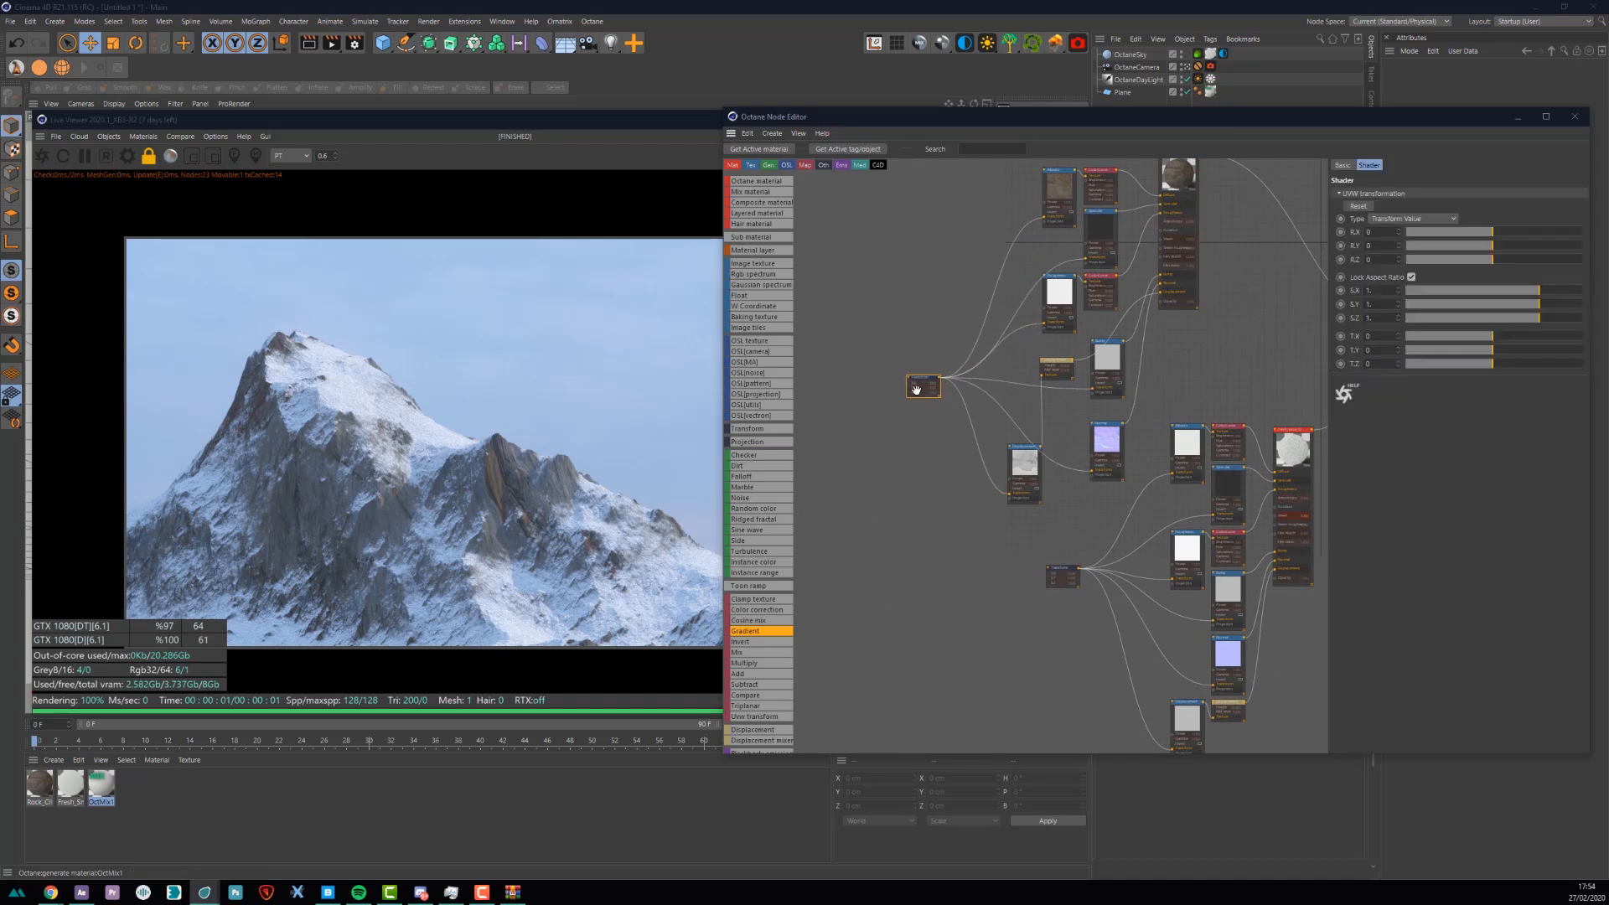
{"action": "scroll", "coordinate": [1008, 335], "scroll_direction": "up", "scroll_amount": 2}
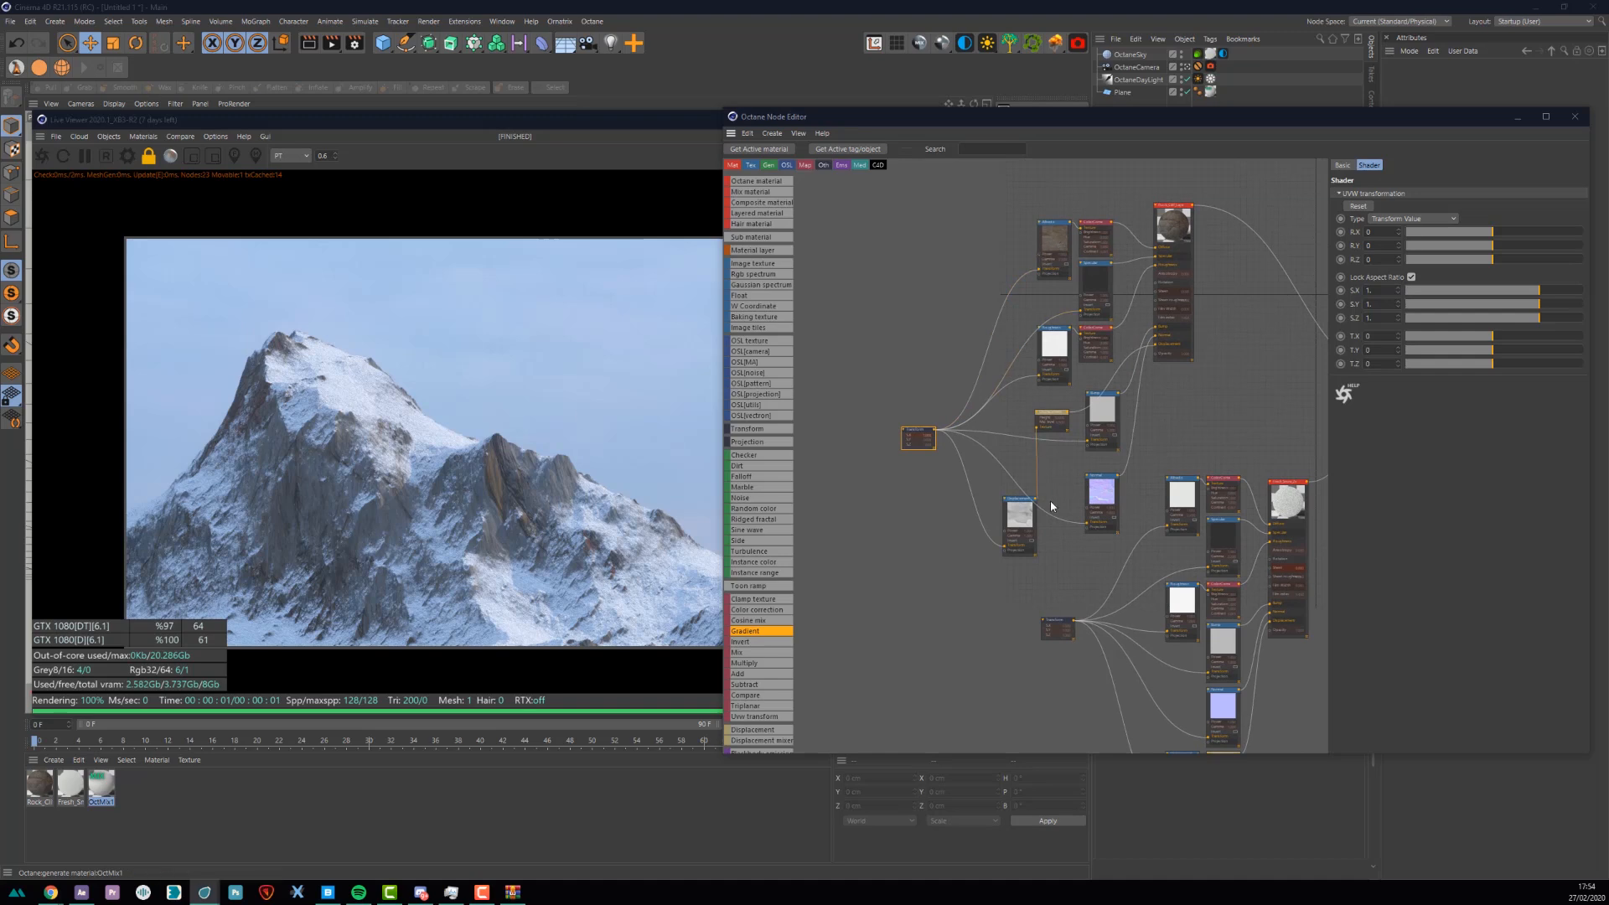
{"action": "left_click", "coordinate": [324, 495]}
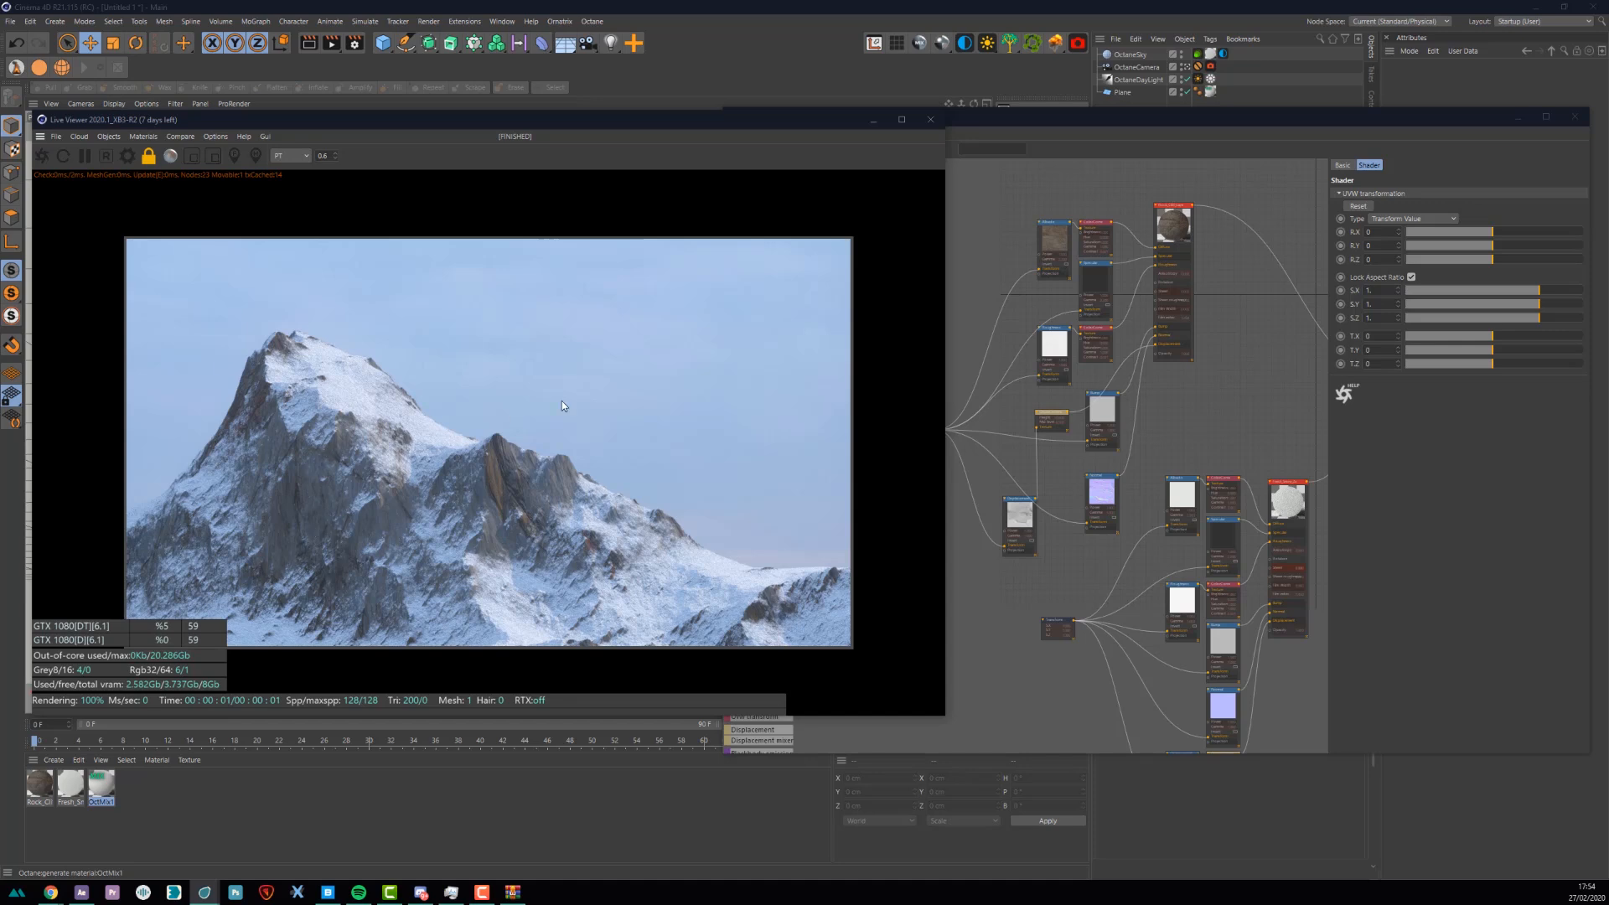
{"action": "left_click", "coordinate": [1045, 394]}
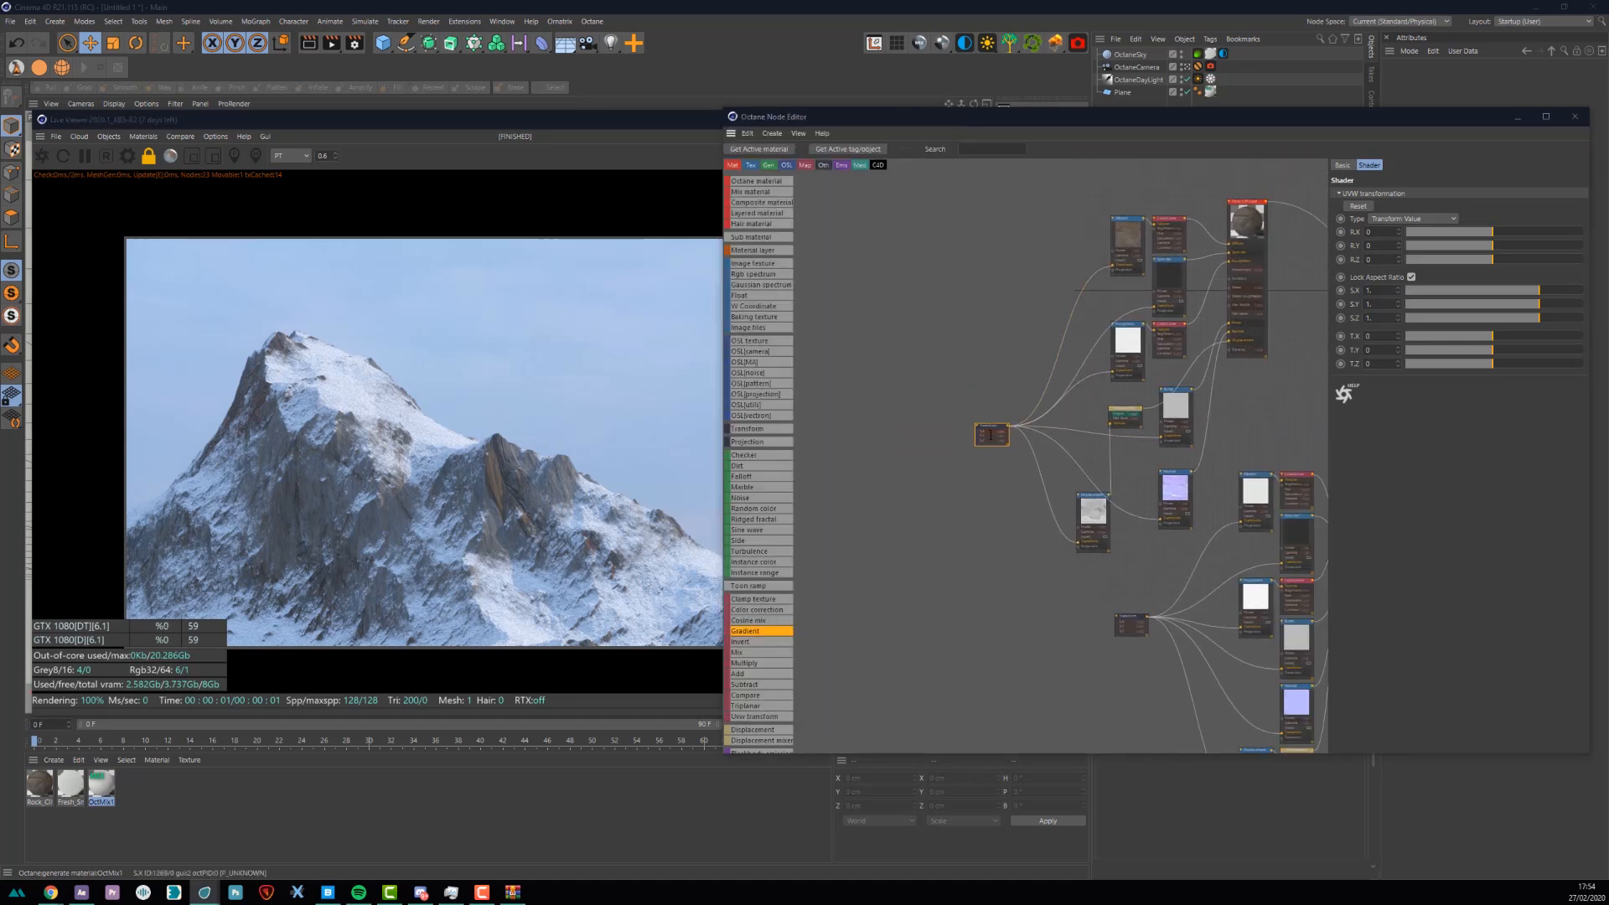
- Add a texture projection to the rock Albedo texture, place its node near the Transform node and set it to Box
{"action": "left_click", "coordinate": [1124, 238]}
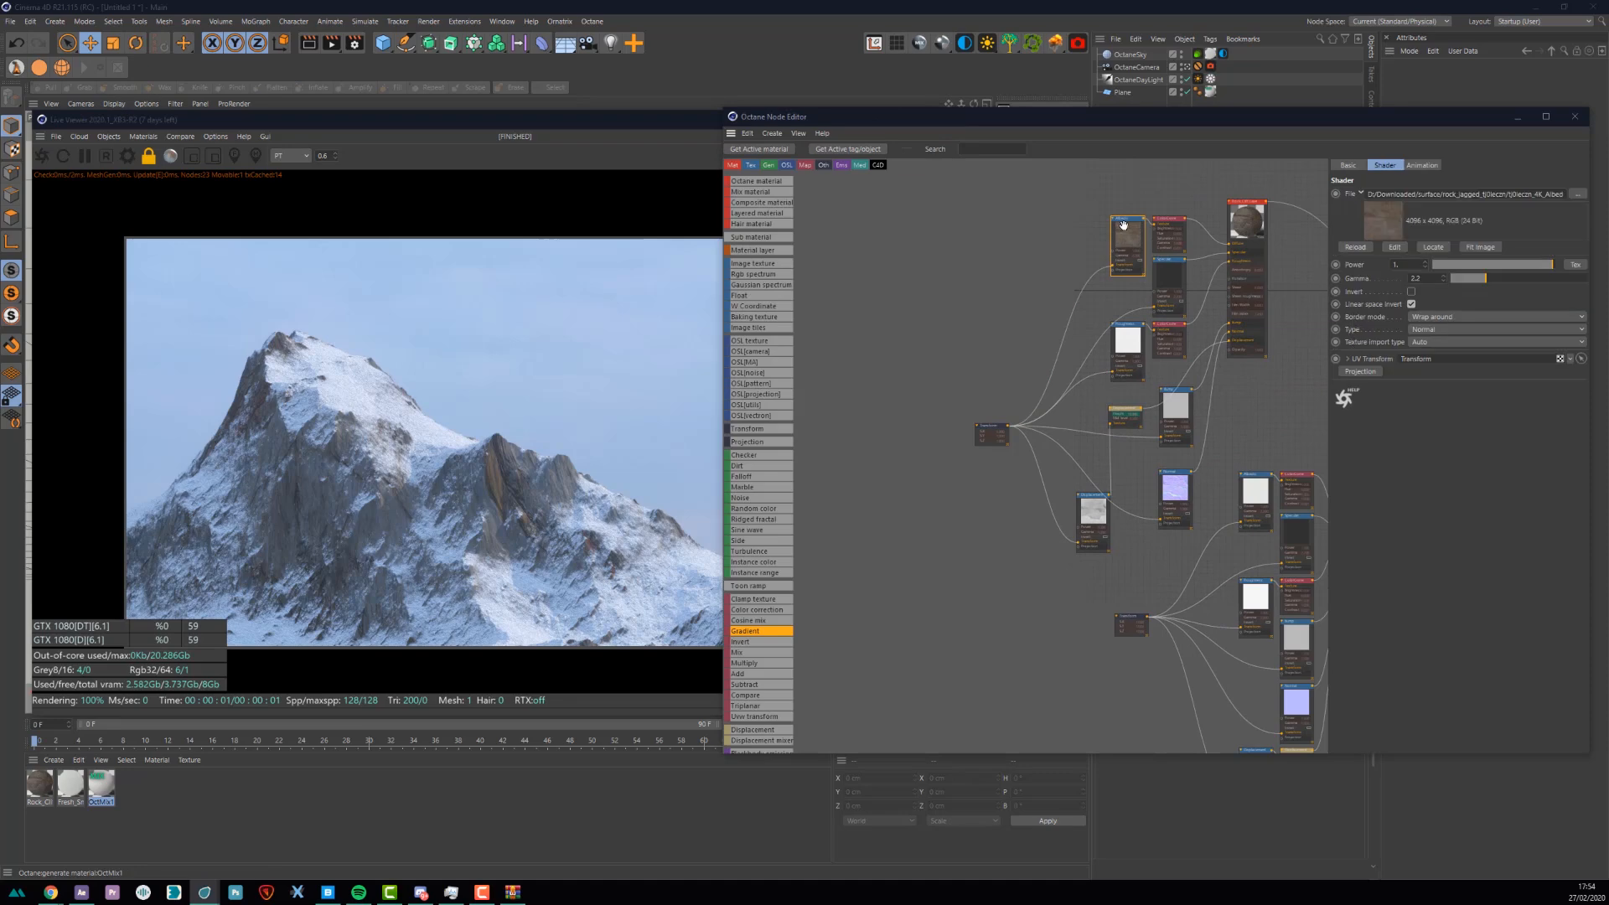
{"action": "left_click_drag", "start_coordinate": [1124, 238], "coordinate": [1105, 238]}
{"action": "left_click", "coordinate": [1359, 371]}
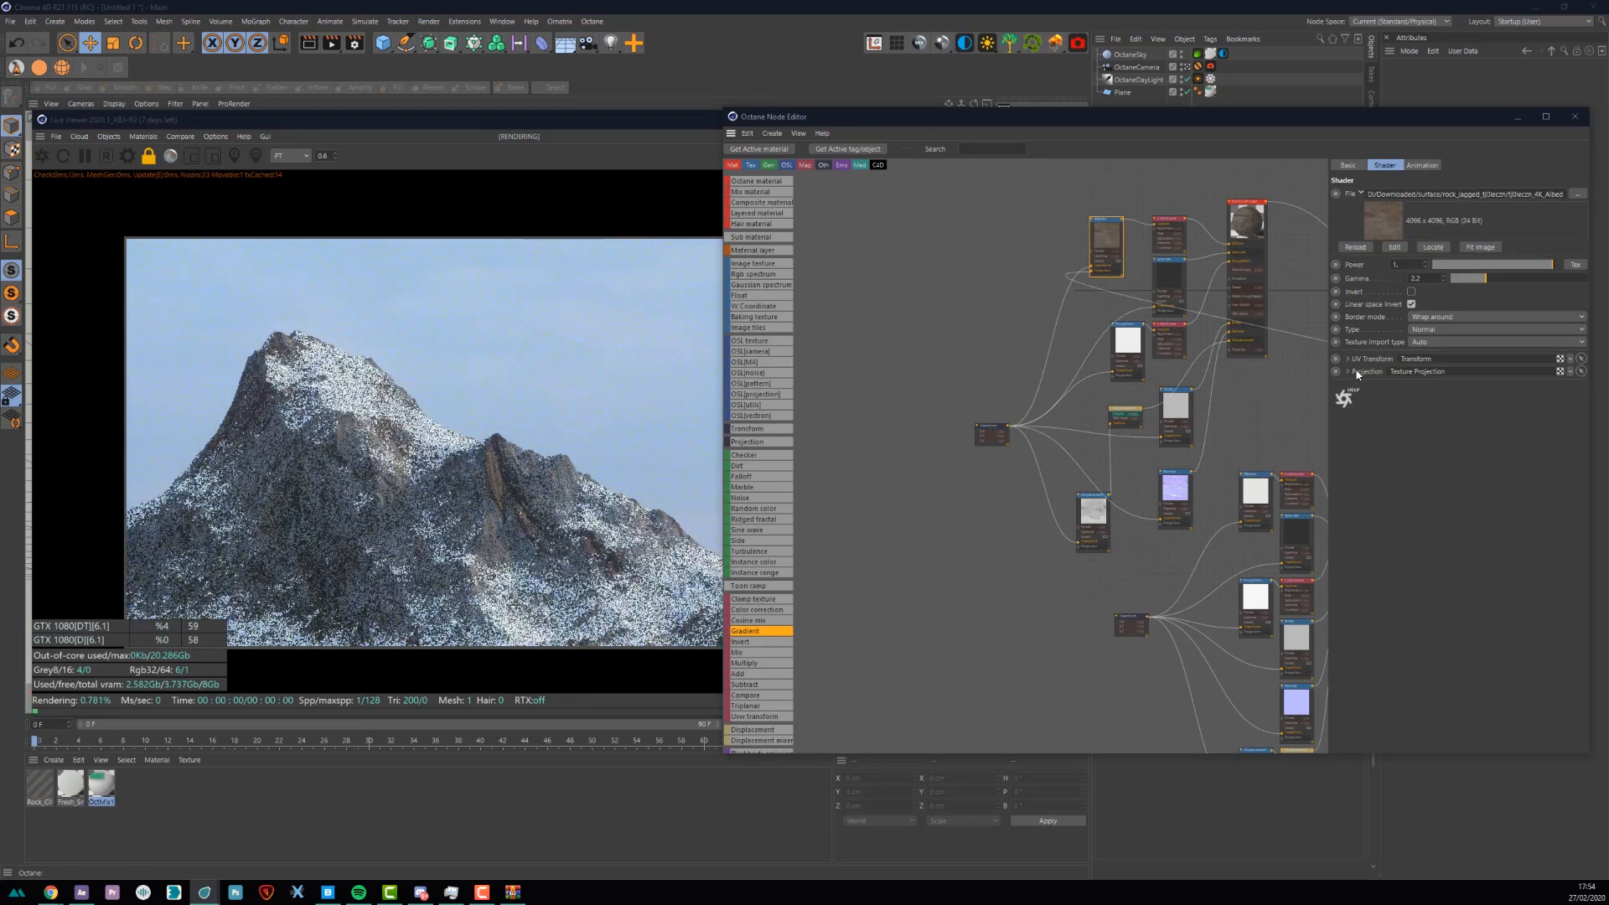
{"action": "left_click_drag", "start_coordinate": [1207, 356], "coordinate": [826, 334]}
{"action": "middle_click_drag", "start_coordinate": [836, 320], "coordinate": [976, 321]}
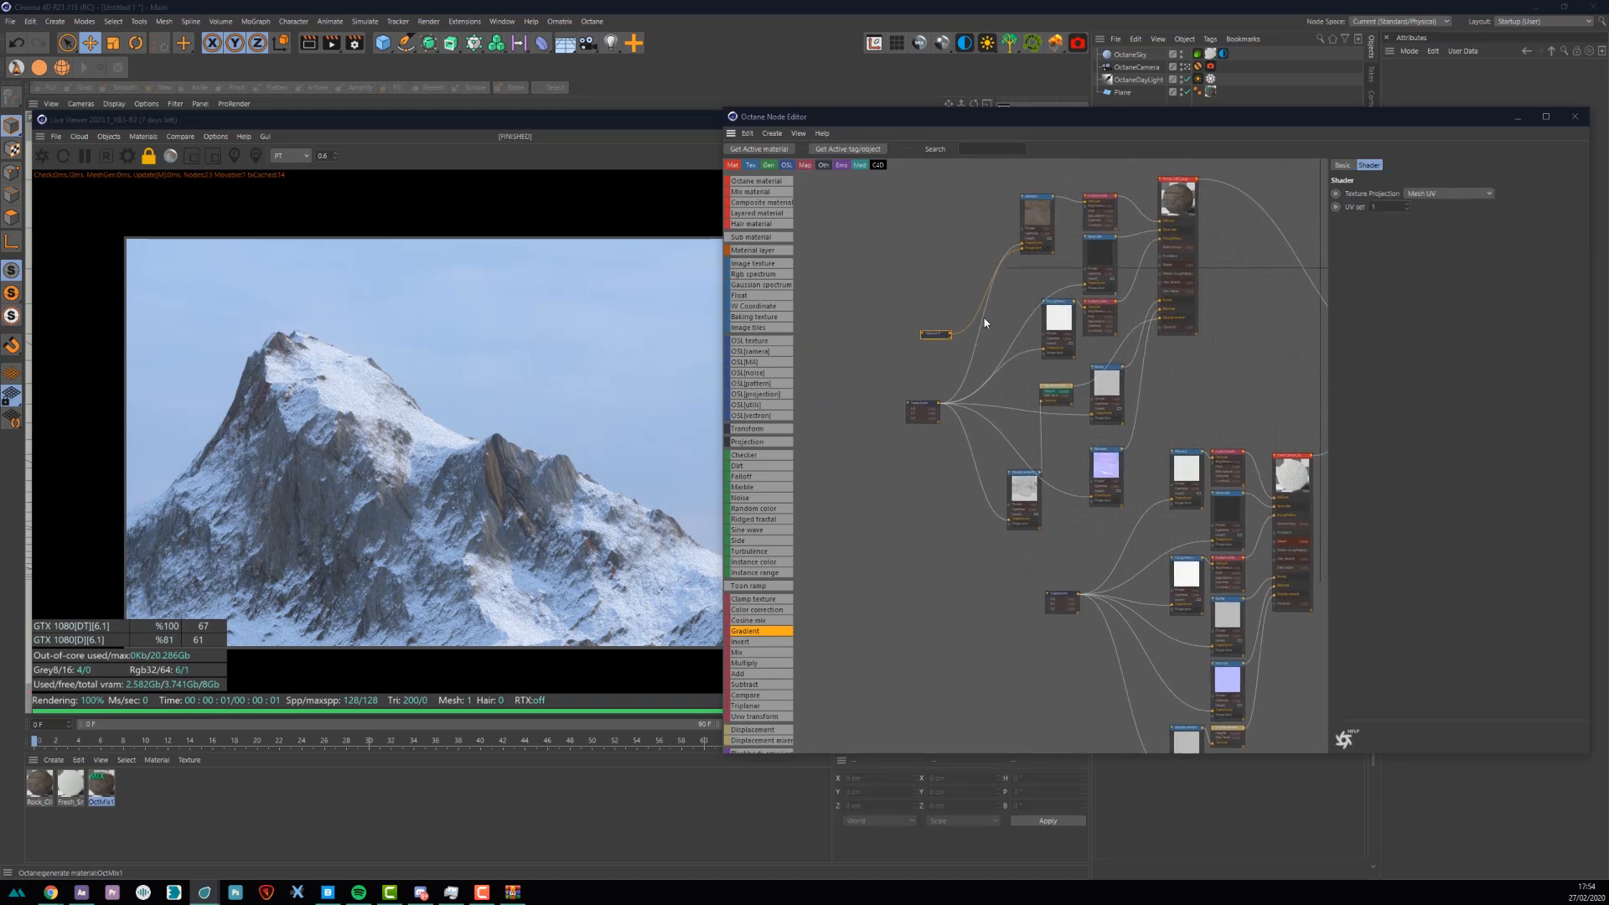
{"action": "left_click", "coordinate": [1449, 193]}
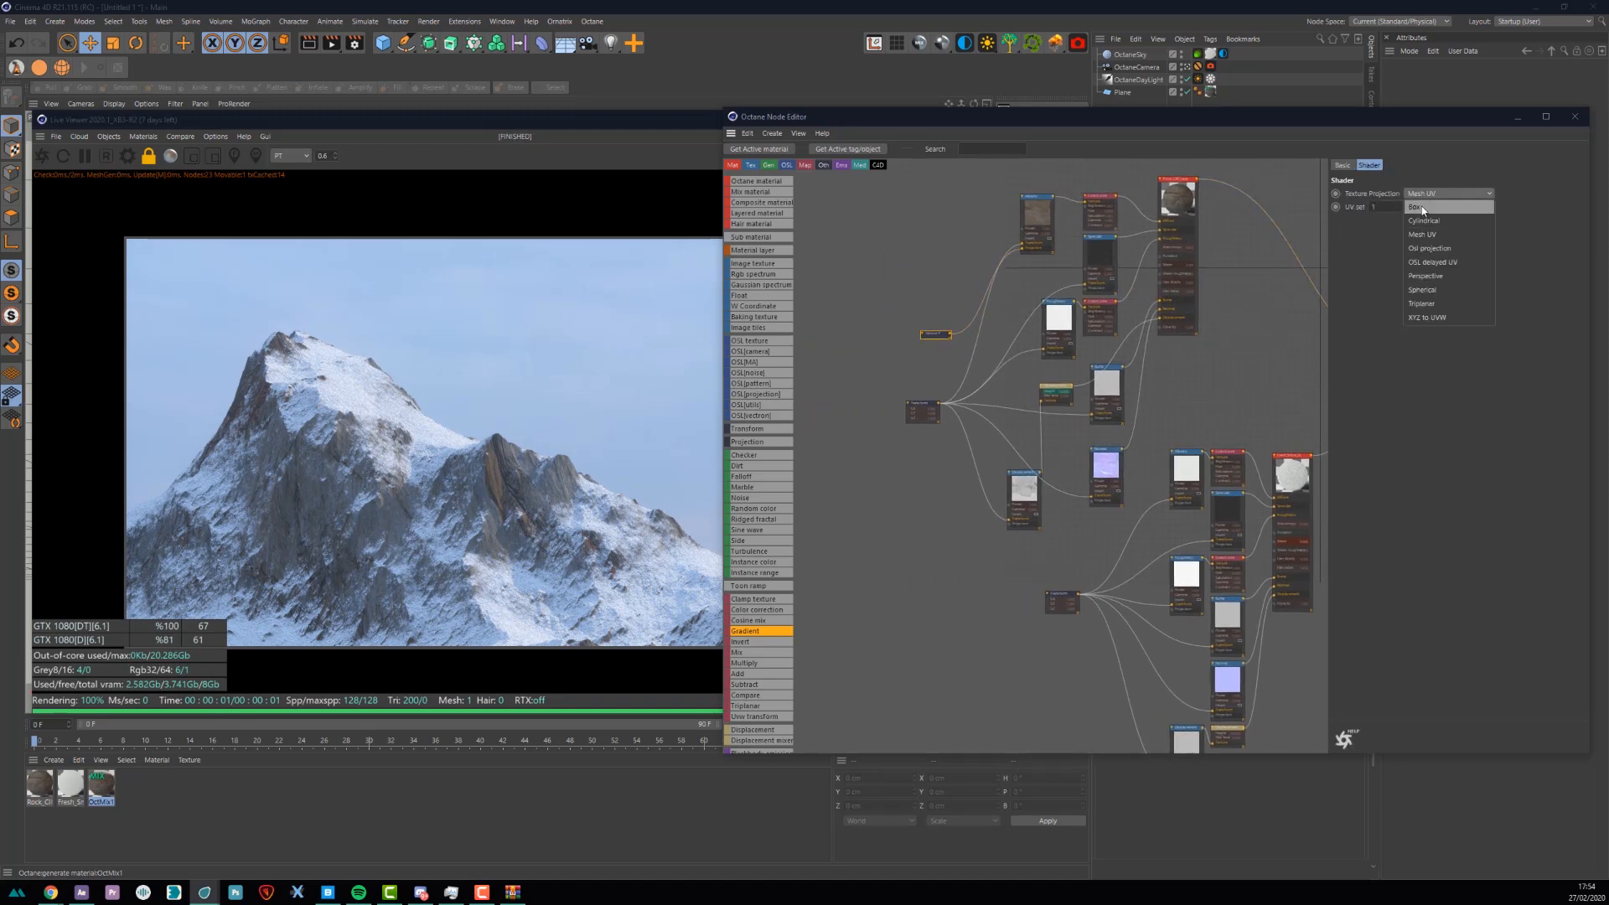
{"action": "left_click", "coordinate": [1433, 209]}
- Connect the Box texture projection to the Projection inputs of the remaining rock textures: Specular, Roughness, Bump, Normal and Displacement
{"action": "left_click_drag", "start_coordinate": [926, 332], "coordinate": [1118, 357]}
{"action": "scroll", "coordinate": [907, 348], "scroll_direction": "up", "scroll_amount": 3}
{"action": "left_click_drag", "start_coordinate": [913, 348], "coordinate": [1185, 258]}
{"action": "middle_click_drag", "start_coordinate": [1087, 230], "coordinate": [1089, 311]}
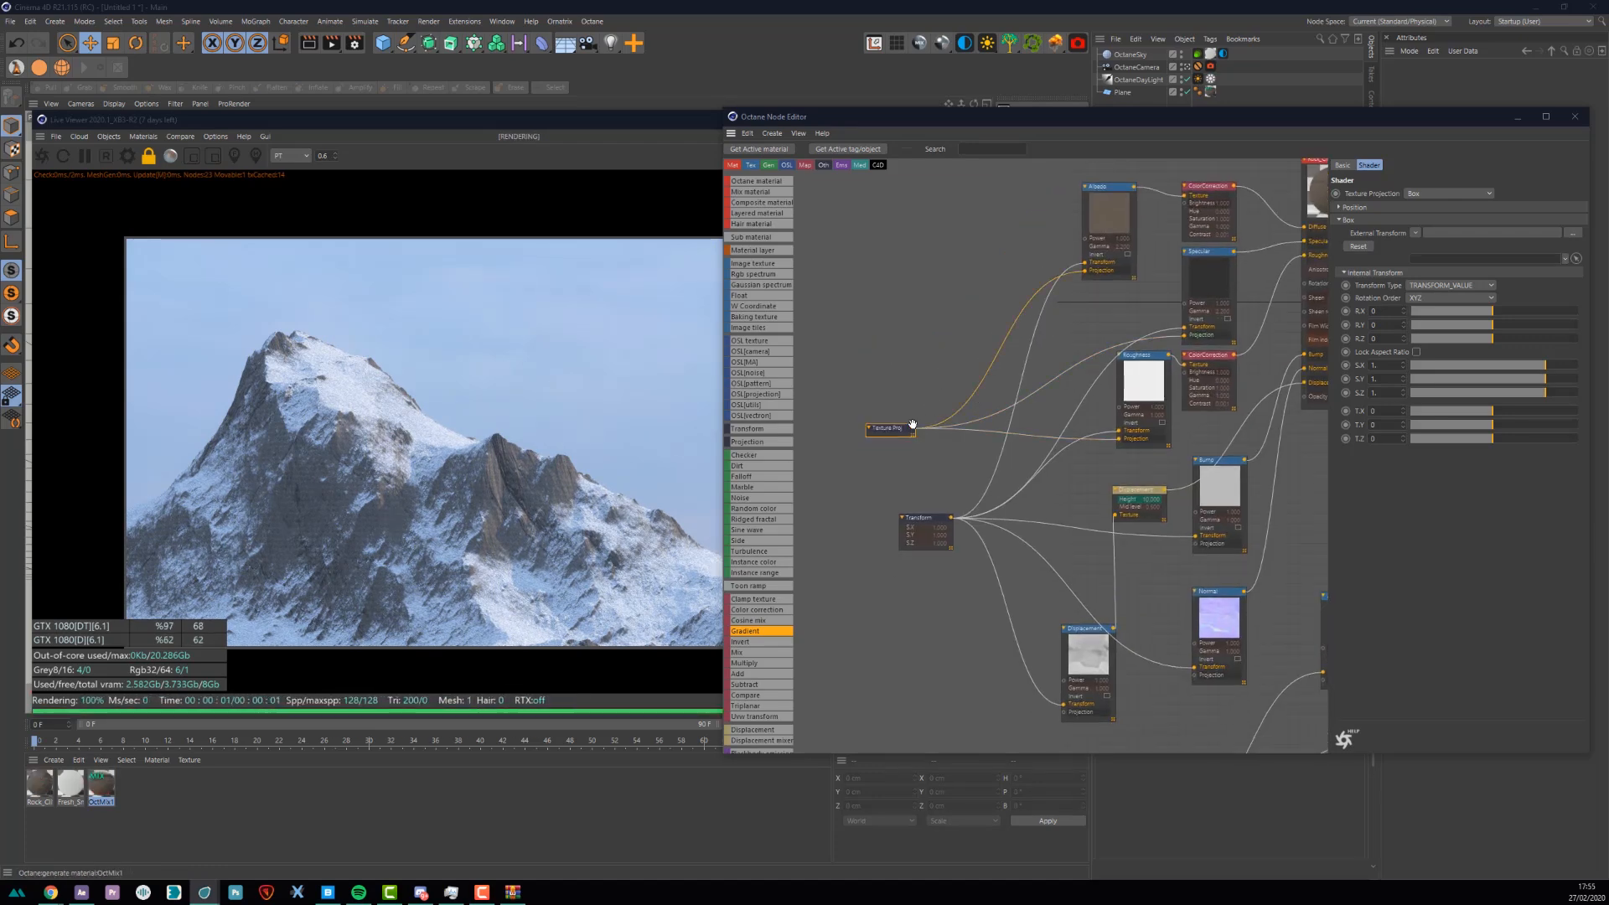
{"action": "left_click_drag", "start_coordinate": [913, 433], "coordinate": [1194, 545]}
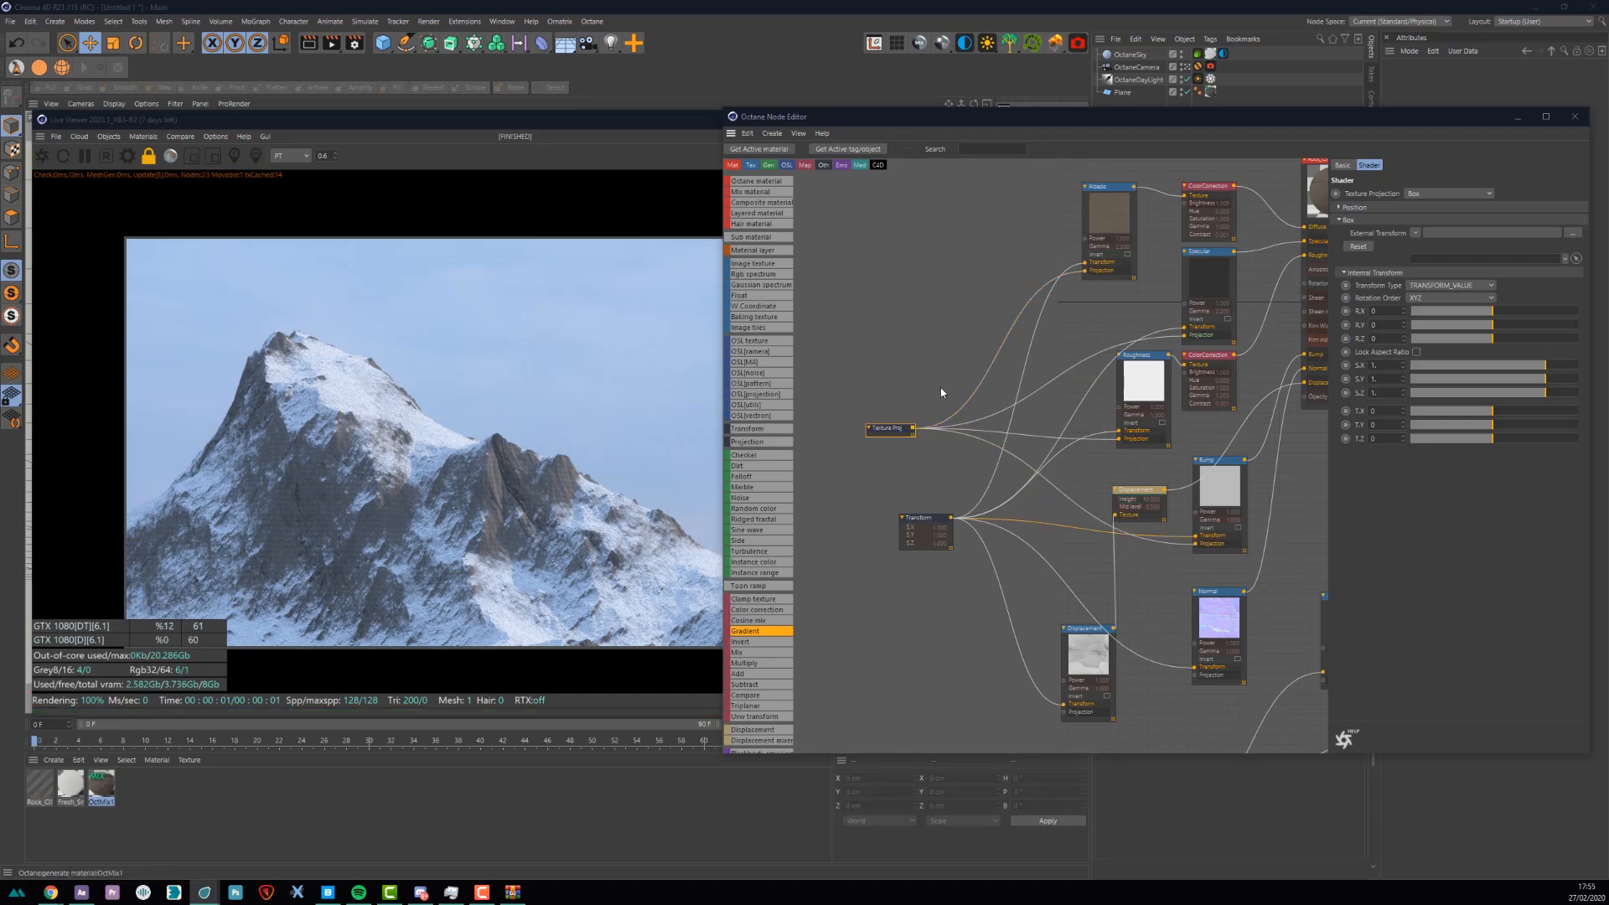
{"action": "left_click_drag", "start_coordinate": [914, 429], "coordinate": [1197, 544]}
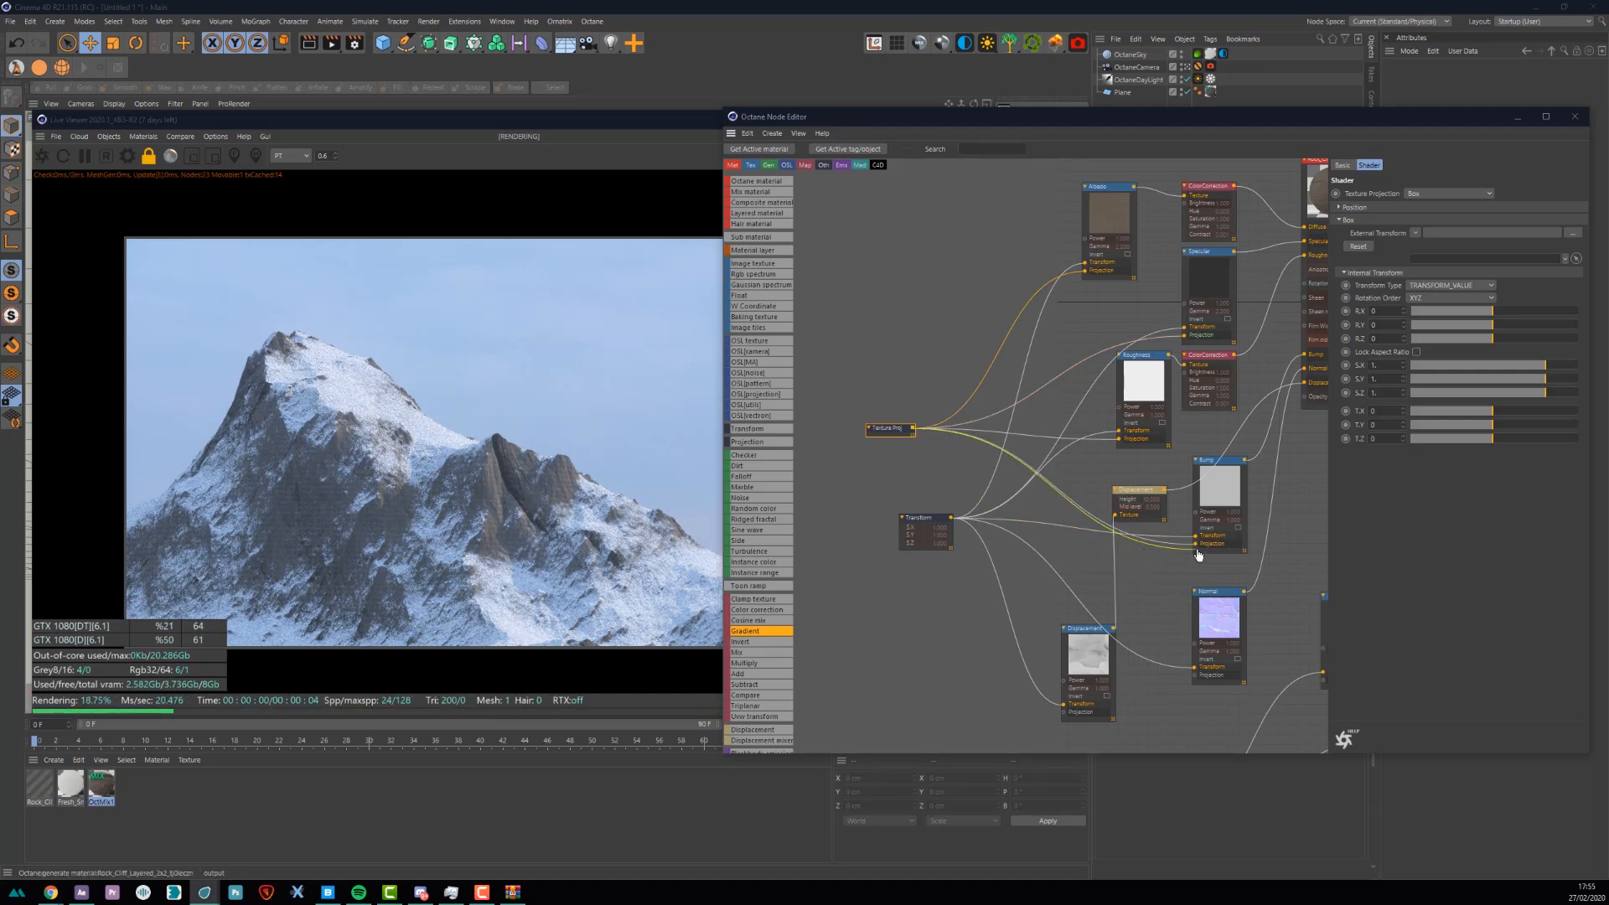
{"action": "left_click_drag", "start_coordinate": [914, 433], "coordinate": [1063, 712]}
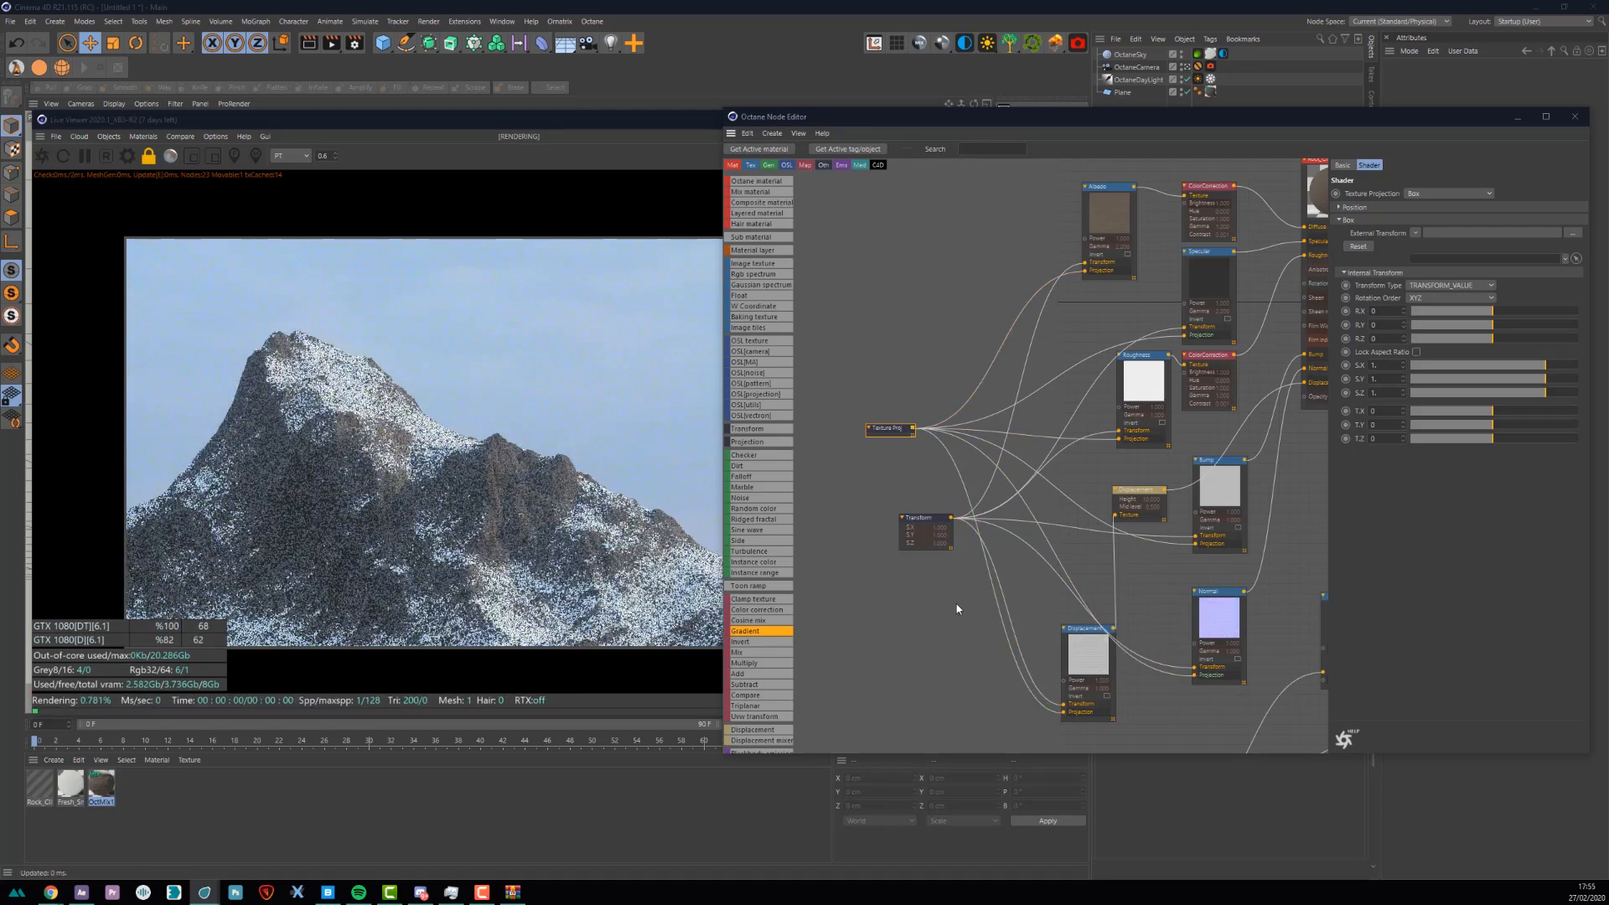
- Move the rock Transform node aside and raise its locked scale to about 19.1 on all axes
{"action": "left_click_drag", "start_coordinate": [922, 518], "coordinate": [891, 521]}
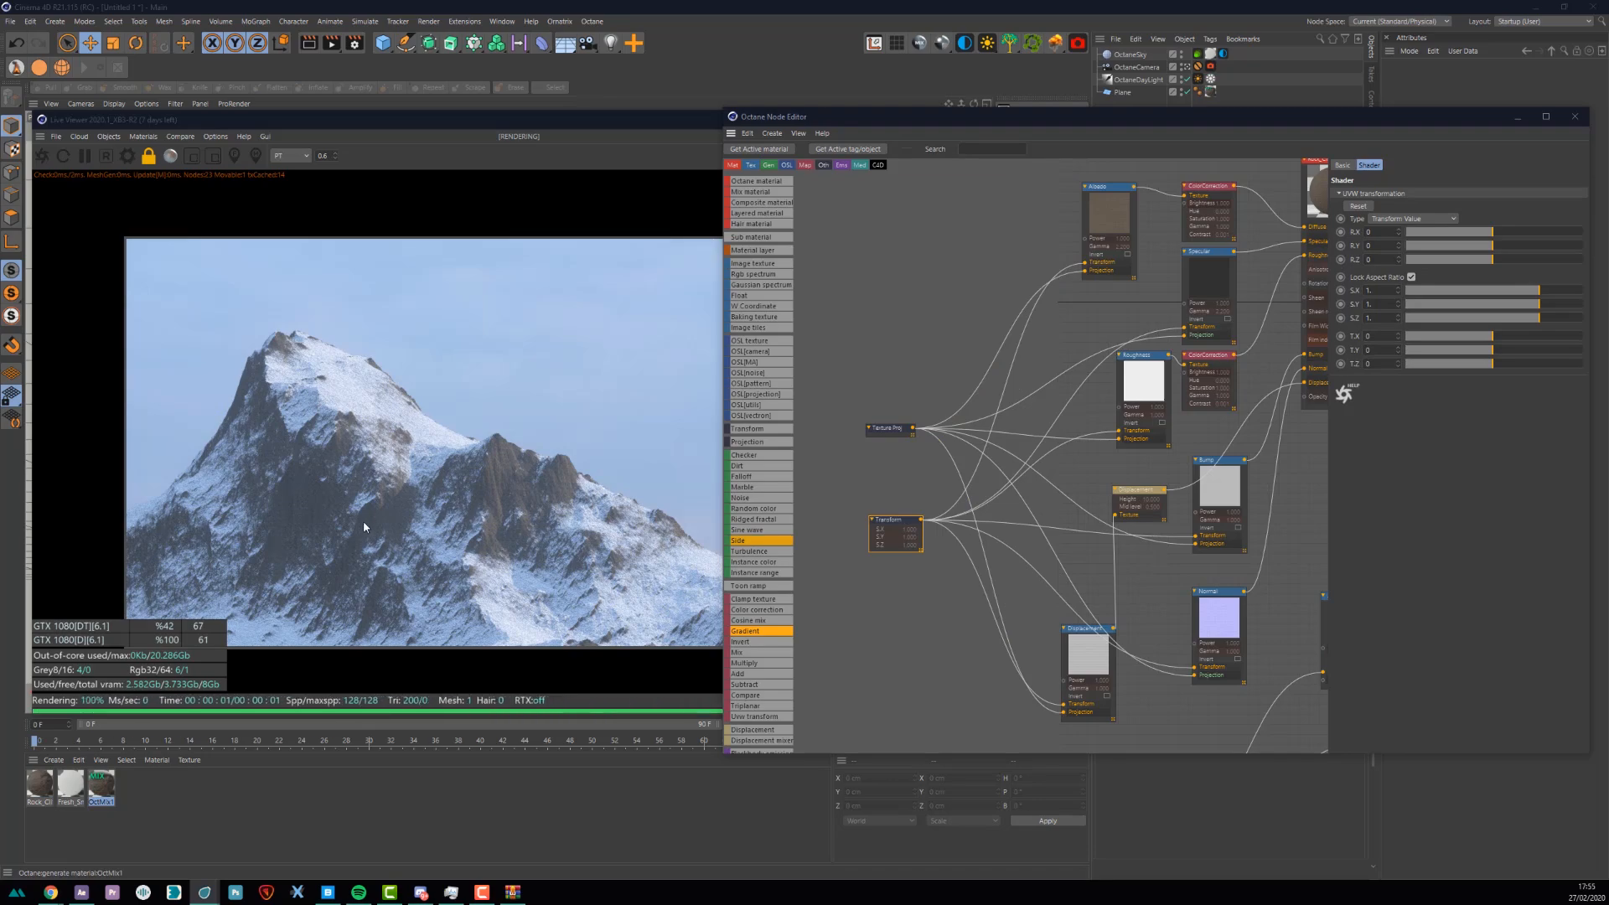
{"action": "left_click_drag", "start_coordinate": [1550, 295], "coordinate": [1593, 297]}
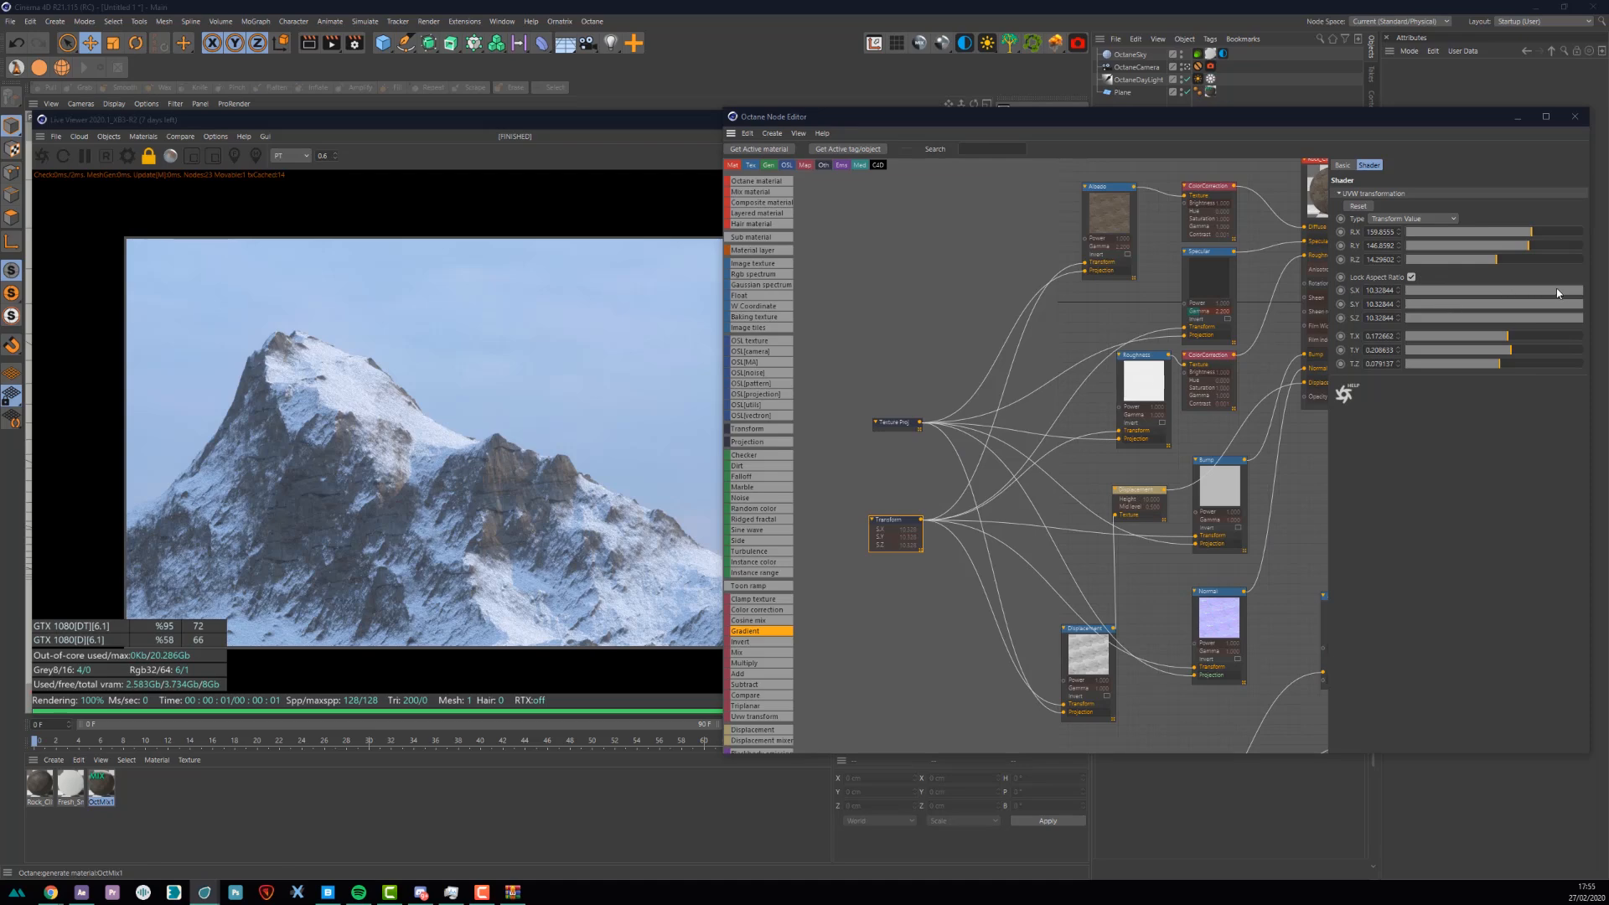
{"action": "left_click_drag", "start_coordinate": [1557, 293], "coordinate": [1598, 295]}
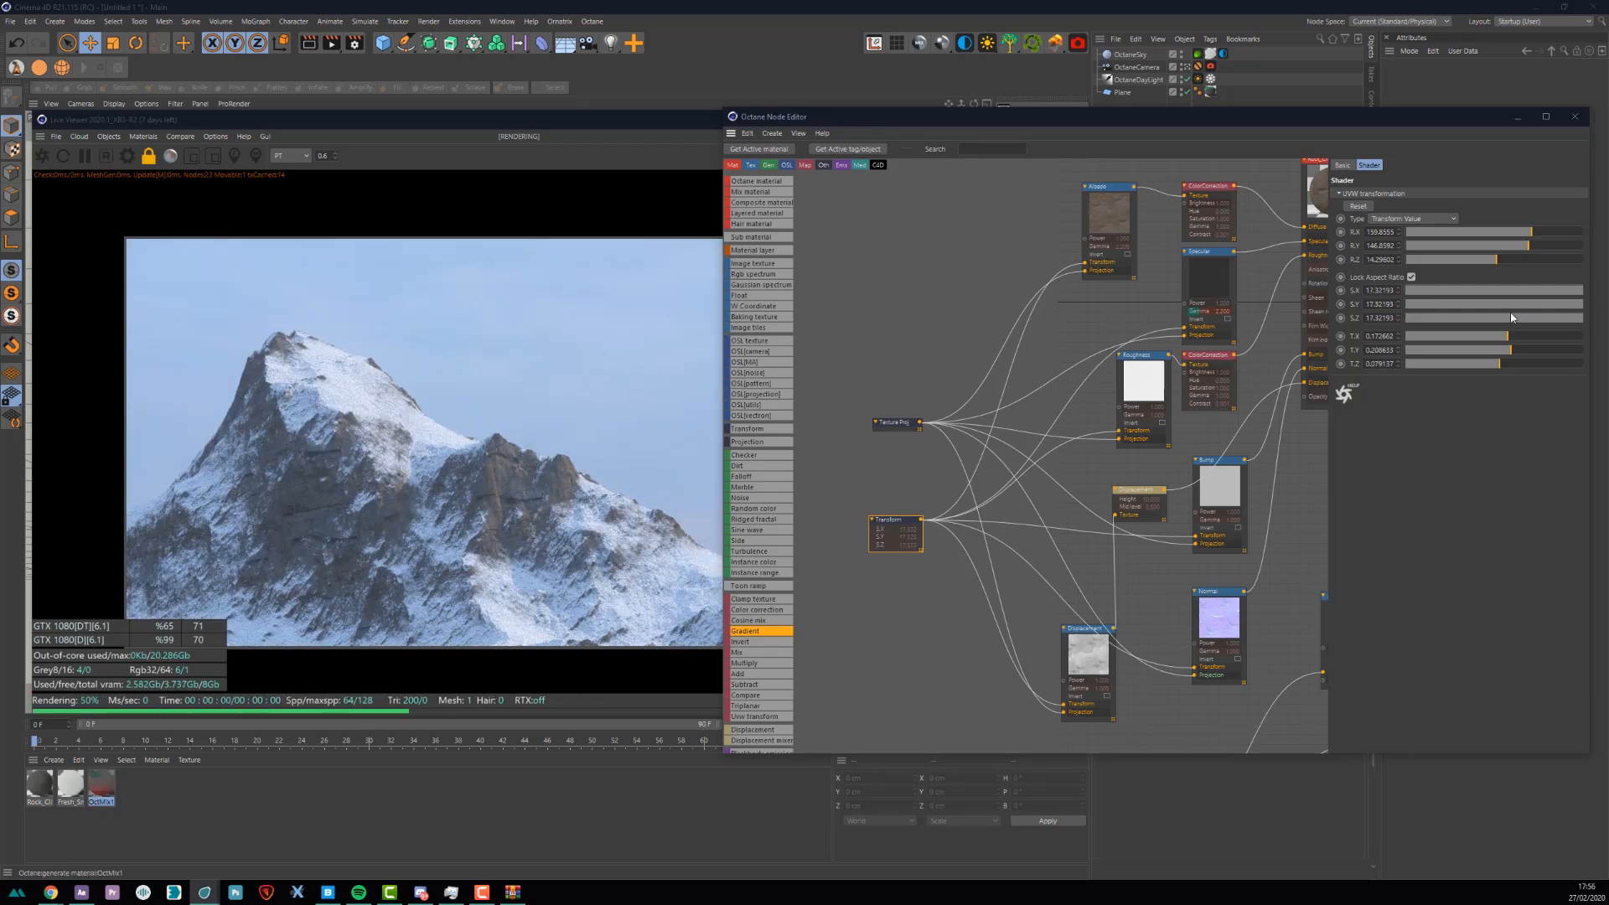
{"action": "left_click", "coordinate": [541, 519]}
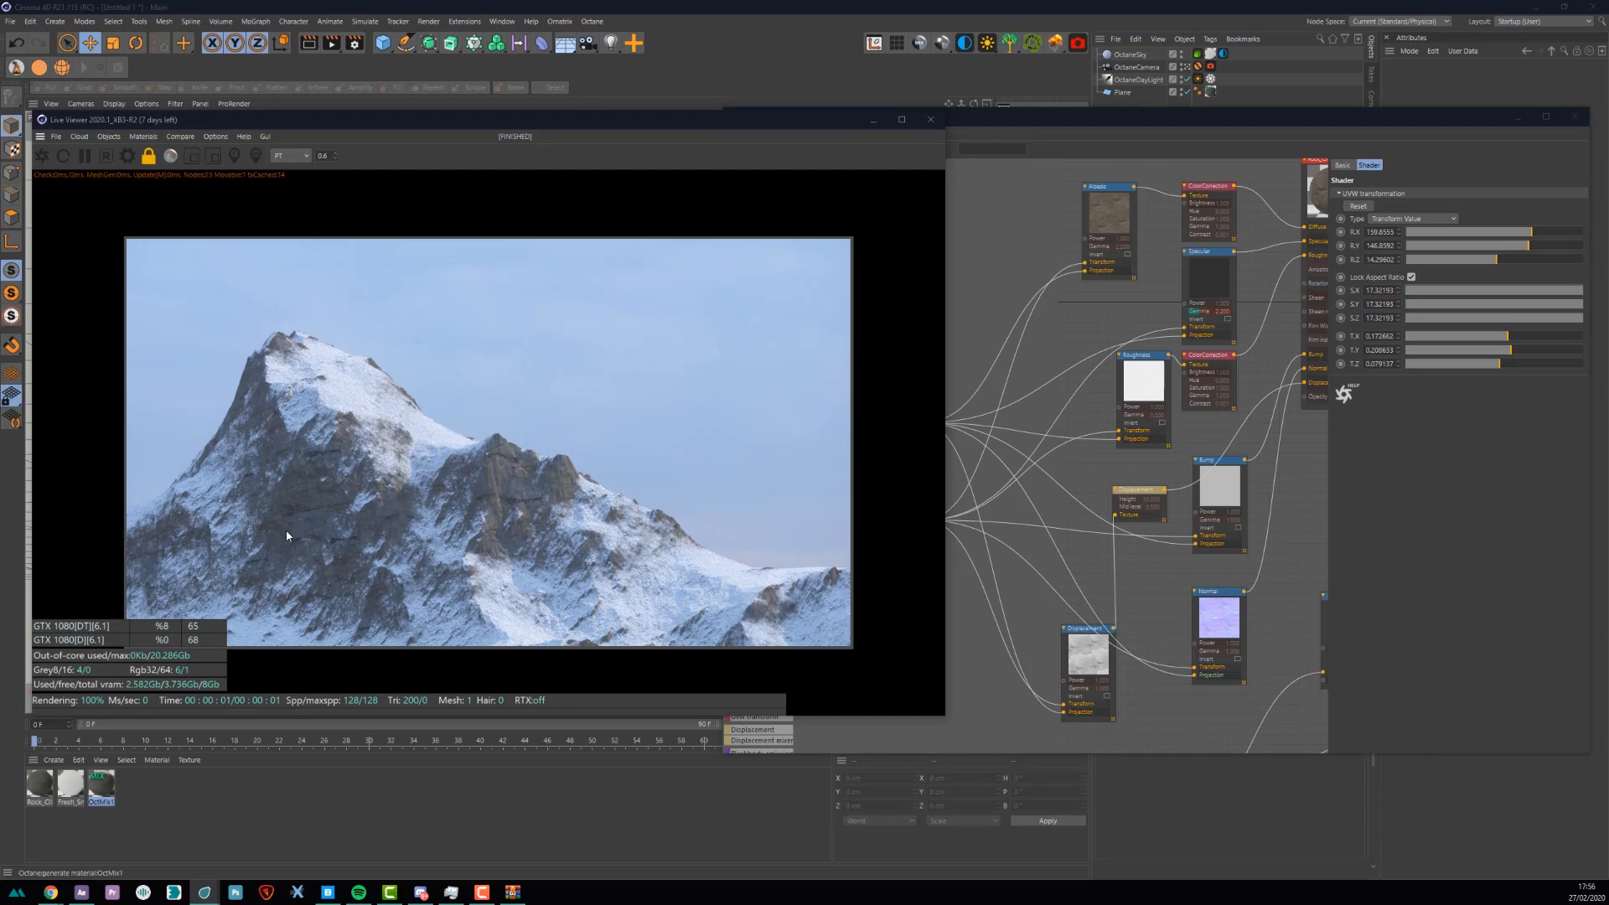
{"action": "left_click", "coordinate": [995, 457]}
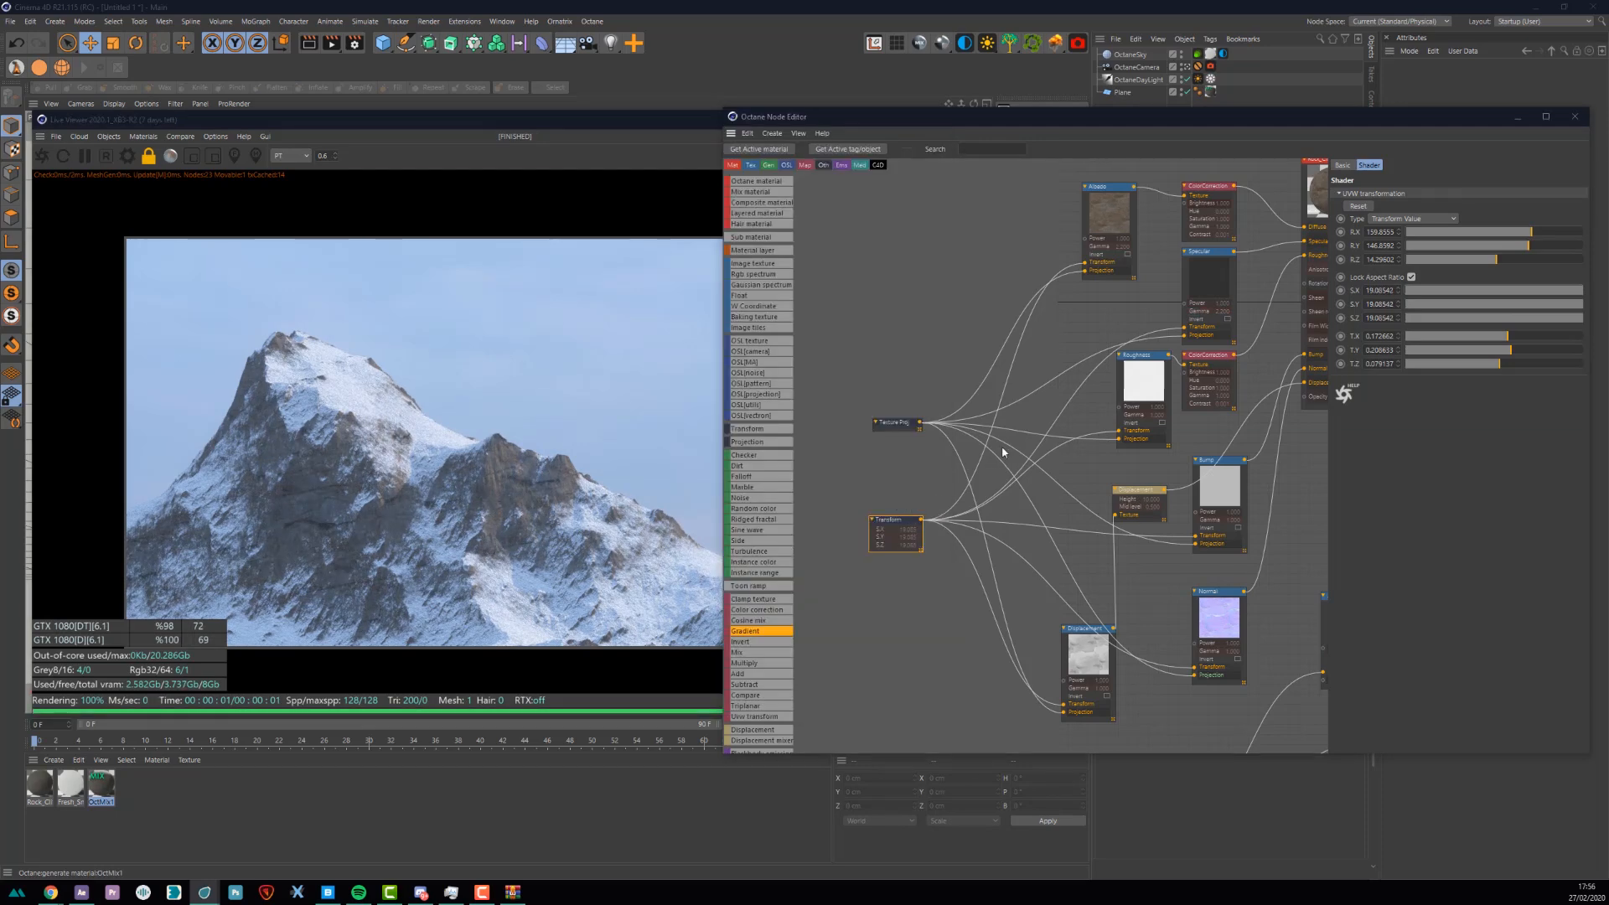
- Move the rock Albedo texture and its ColorCorrection node together away from the Specular and Roughness nodes
{"action": "scroll", "coordinate": [971, 434], "scroll_direction": "down", "scroll_amount": 5}
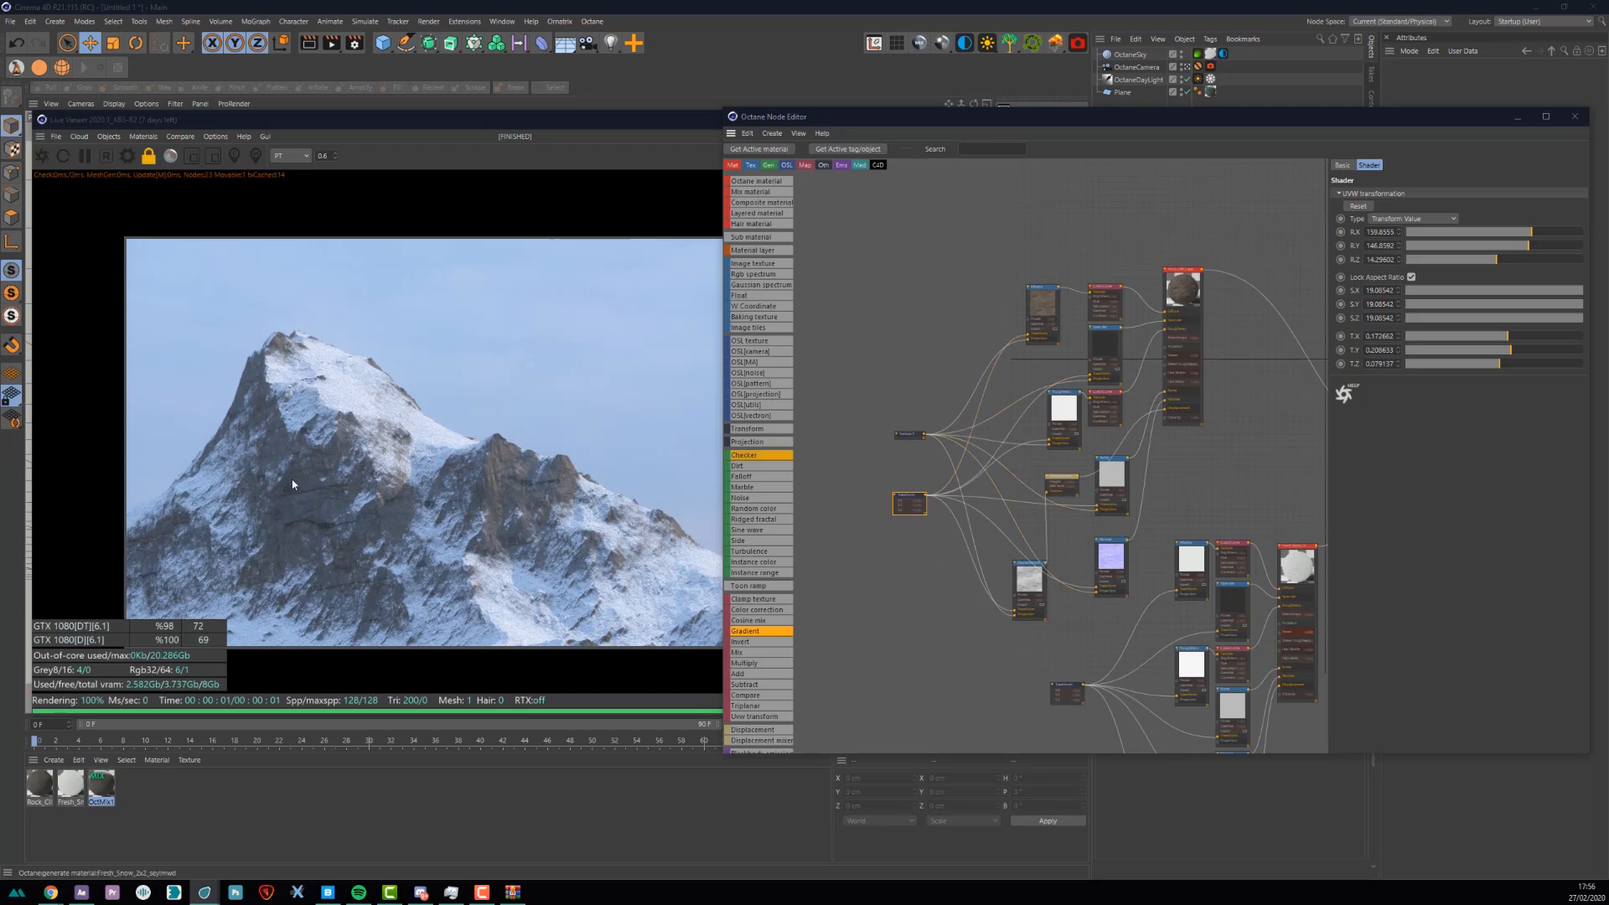
{"action": "scroll", "coordinate": [1186, 339], "scroll_direction": "up", "scroll_amount": 3}
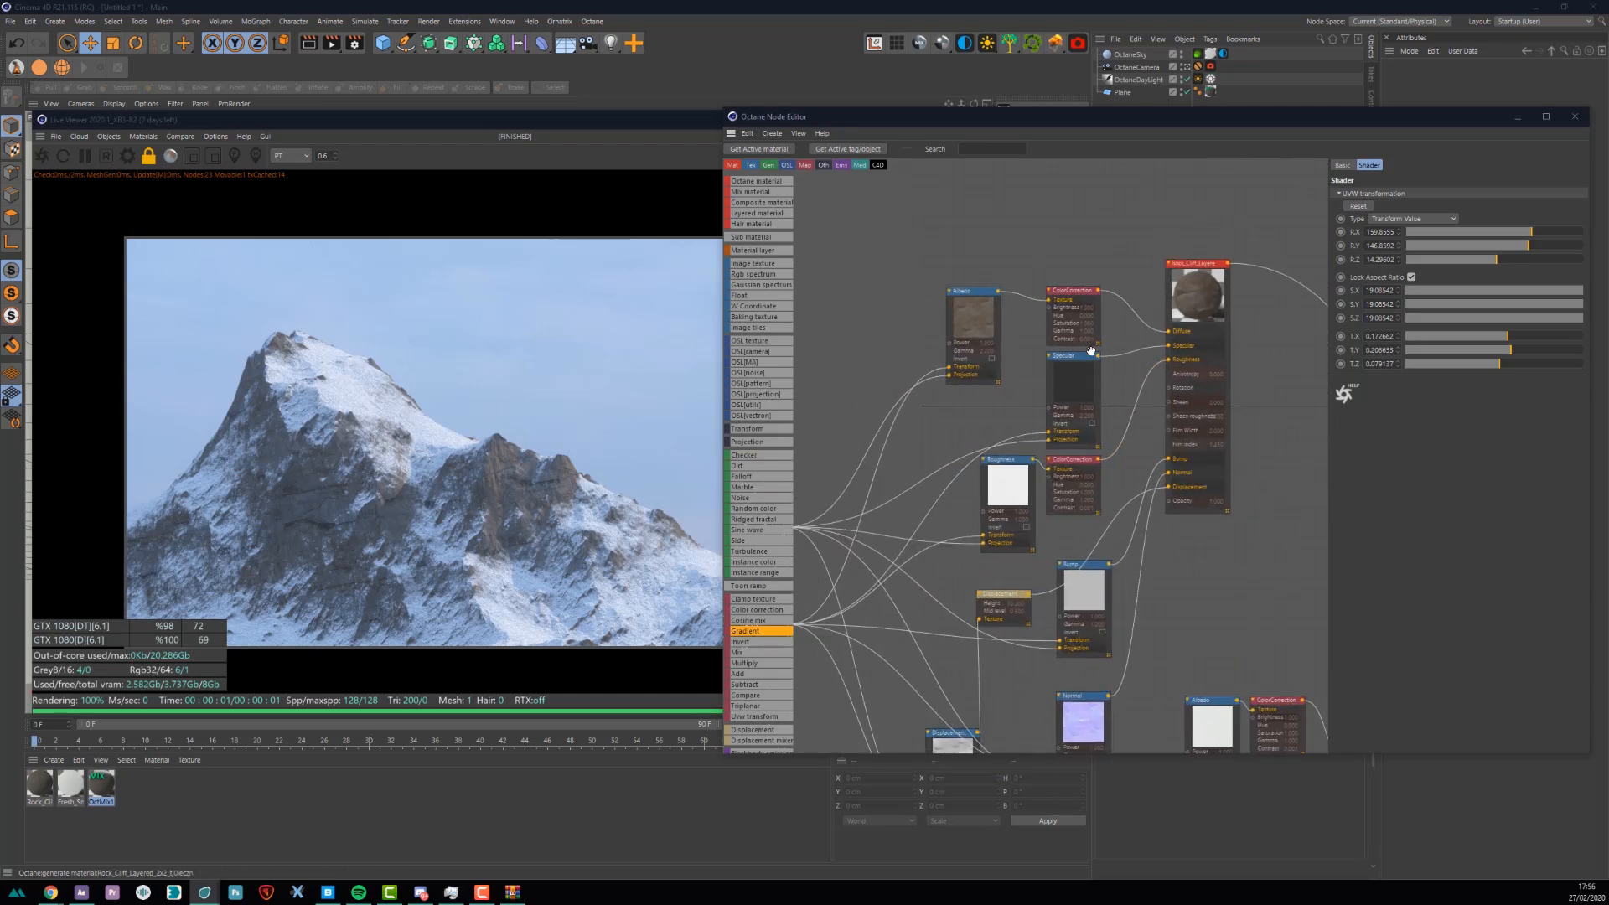
{"action": "left_click_drag", "start_coordinate": [908, 260], "coordinate": [1176, 347]}
{"action": "left_click_drag", "start_coordinate": [1138, 315], "coordinate": [1059, 287]}
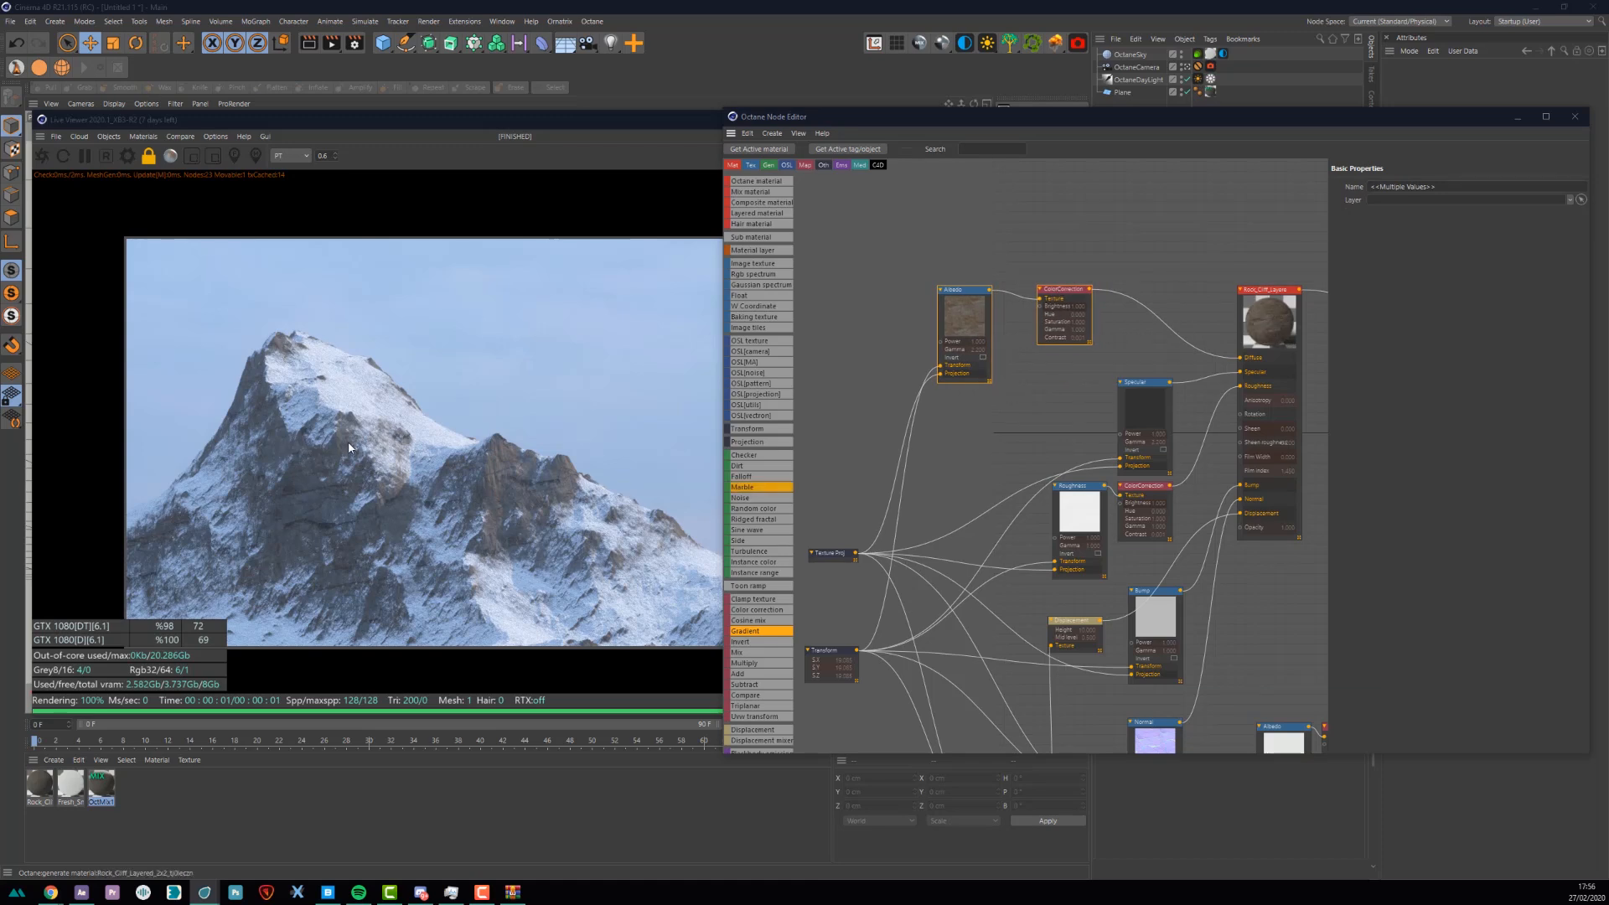
- Try to connect a copy of the rock Albedo texture to the rock Transform and texture projection nodes
{"action": "middle_click_drag", "start_coordinate": [1033, 306], "coordinate": [1045, 382]}
{"action": "left_click_drag", "start_coordinate": [980, 393], "coordinate": [870, 725]}
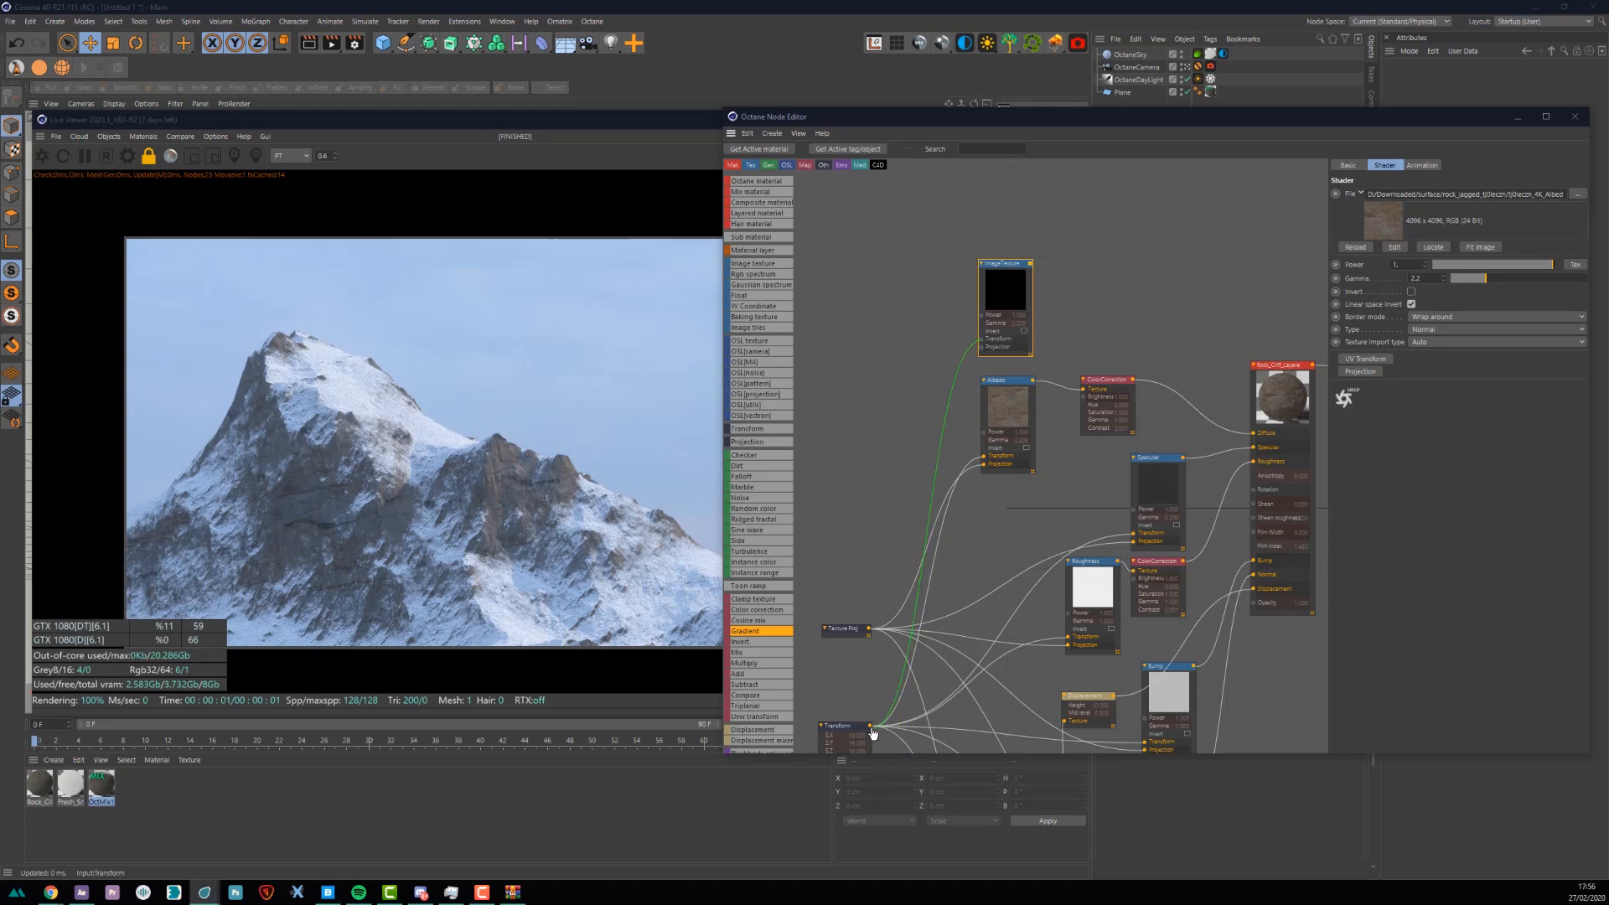
{"action": "left_click_drag", "start_coordinate": [983, 355], "coordinate": [870, 629]}
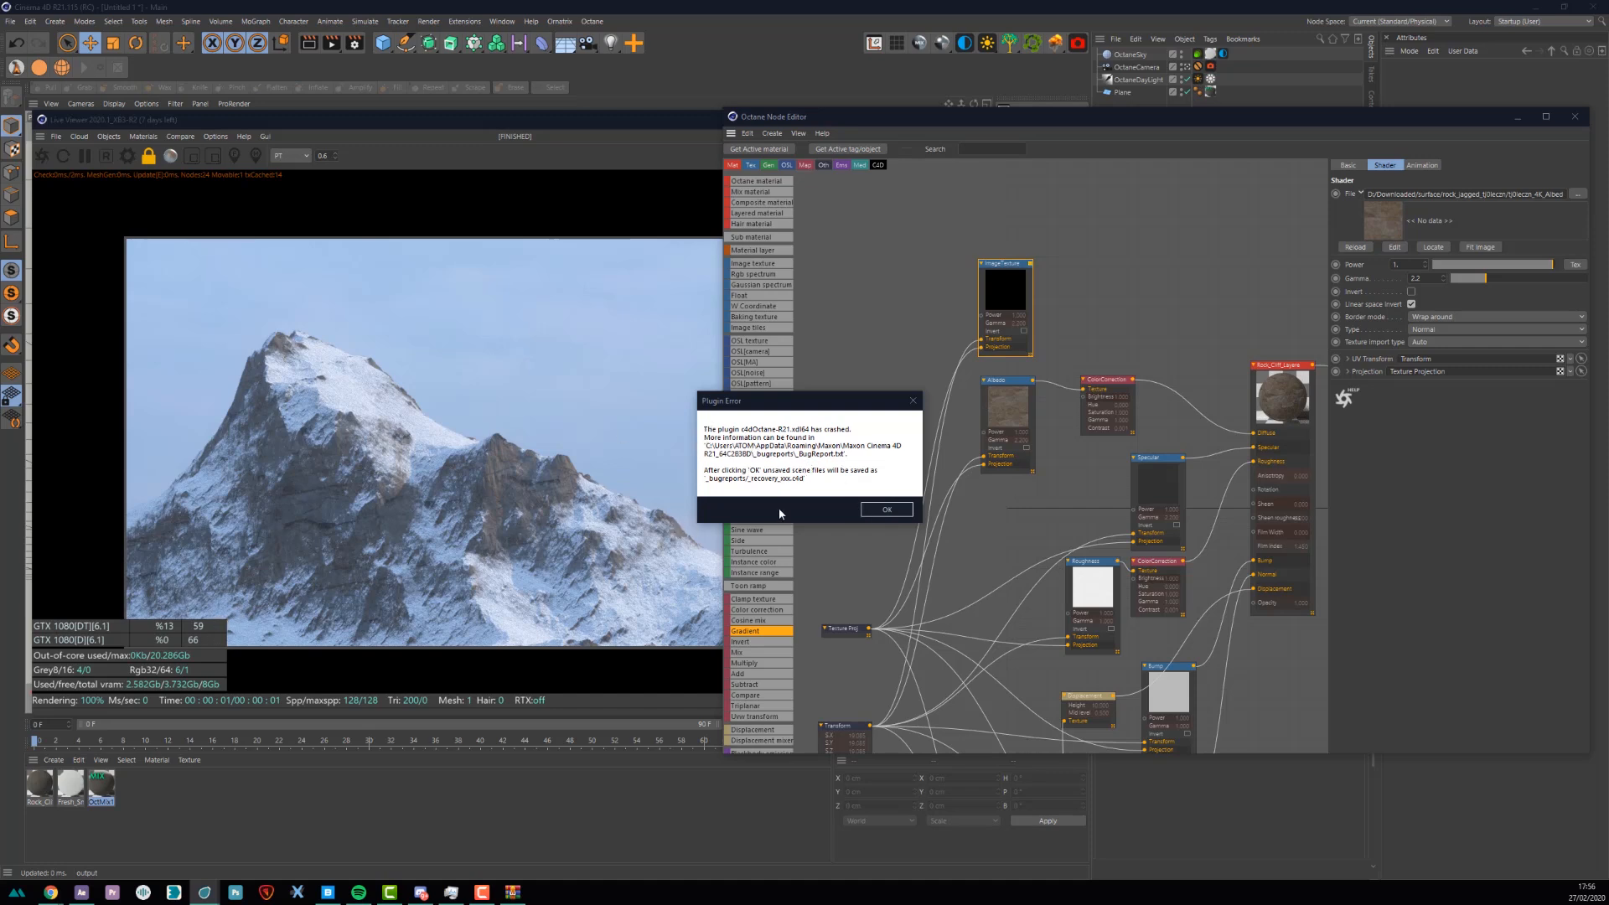
{"action": "left_click", "coordinate": [888, 510]}
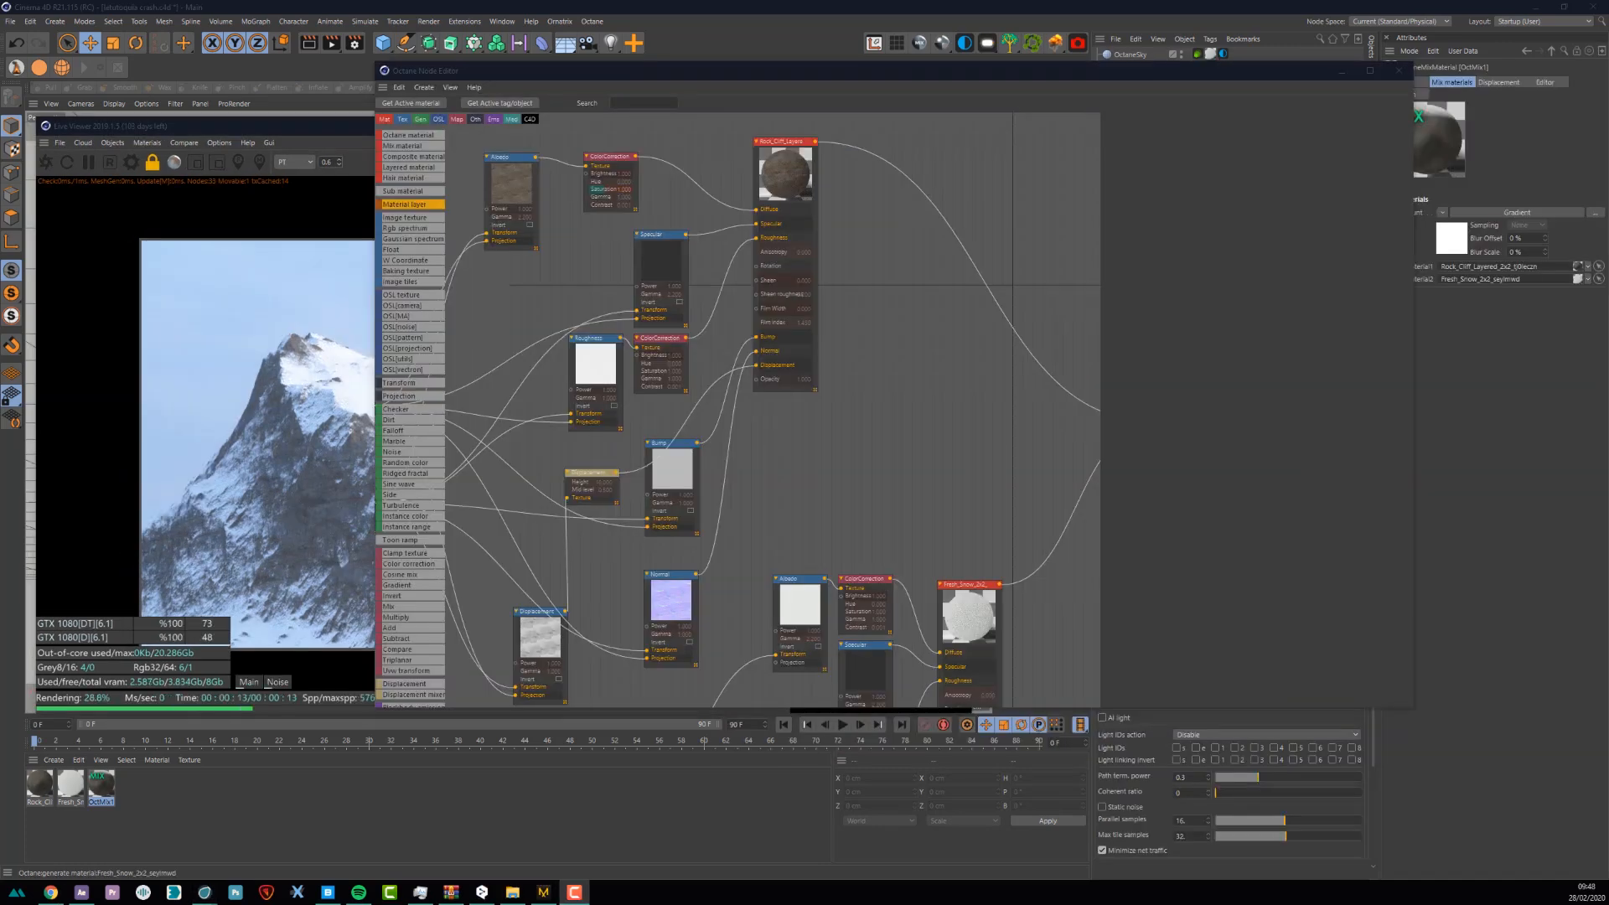
- Duplicate the rock Albedo texture and its ColorCorrection node, placing both copies above the originals
{"action": "middle_click_drag", "start_coordinate": [674, 276], "coordinate": [755, 392]}
{"action": "middle_click_drag", "start_coordinate": [654, 392], "coordinate": [828, 426]}
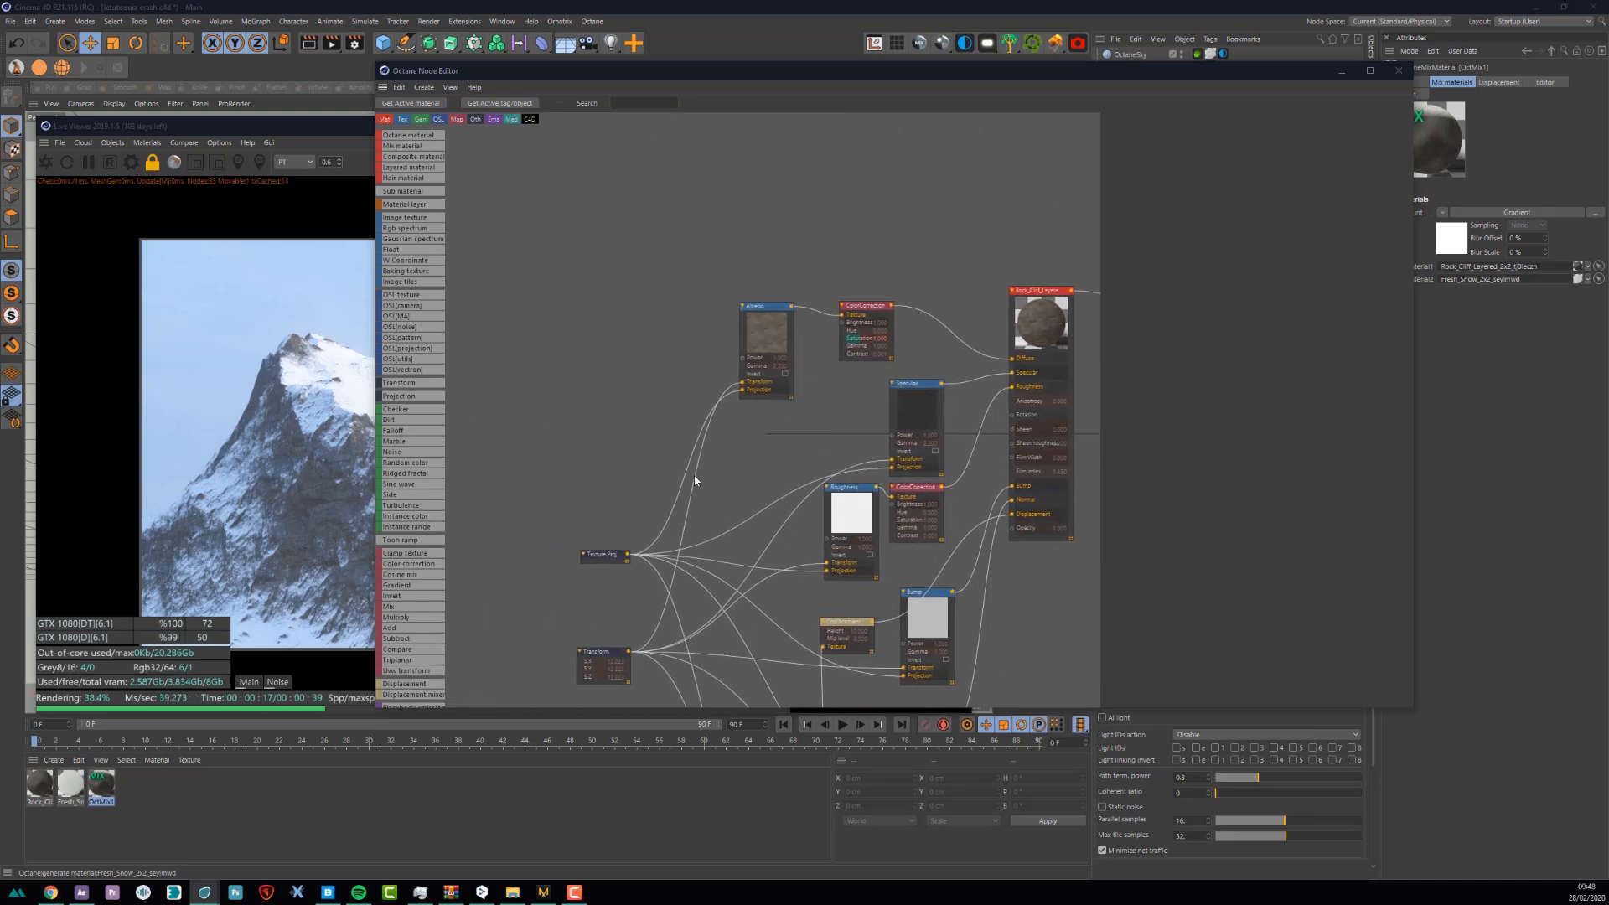
{"action": "left_click", "coordinate": [777, 334]}
{"action": "key", "text": "ctrl+c"}
{"action": "key", "text": "ctrl+v"}
{"action": "left_click_drag", "start_coordinate": [763, 314], "coordinate": [758, 192]}
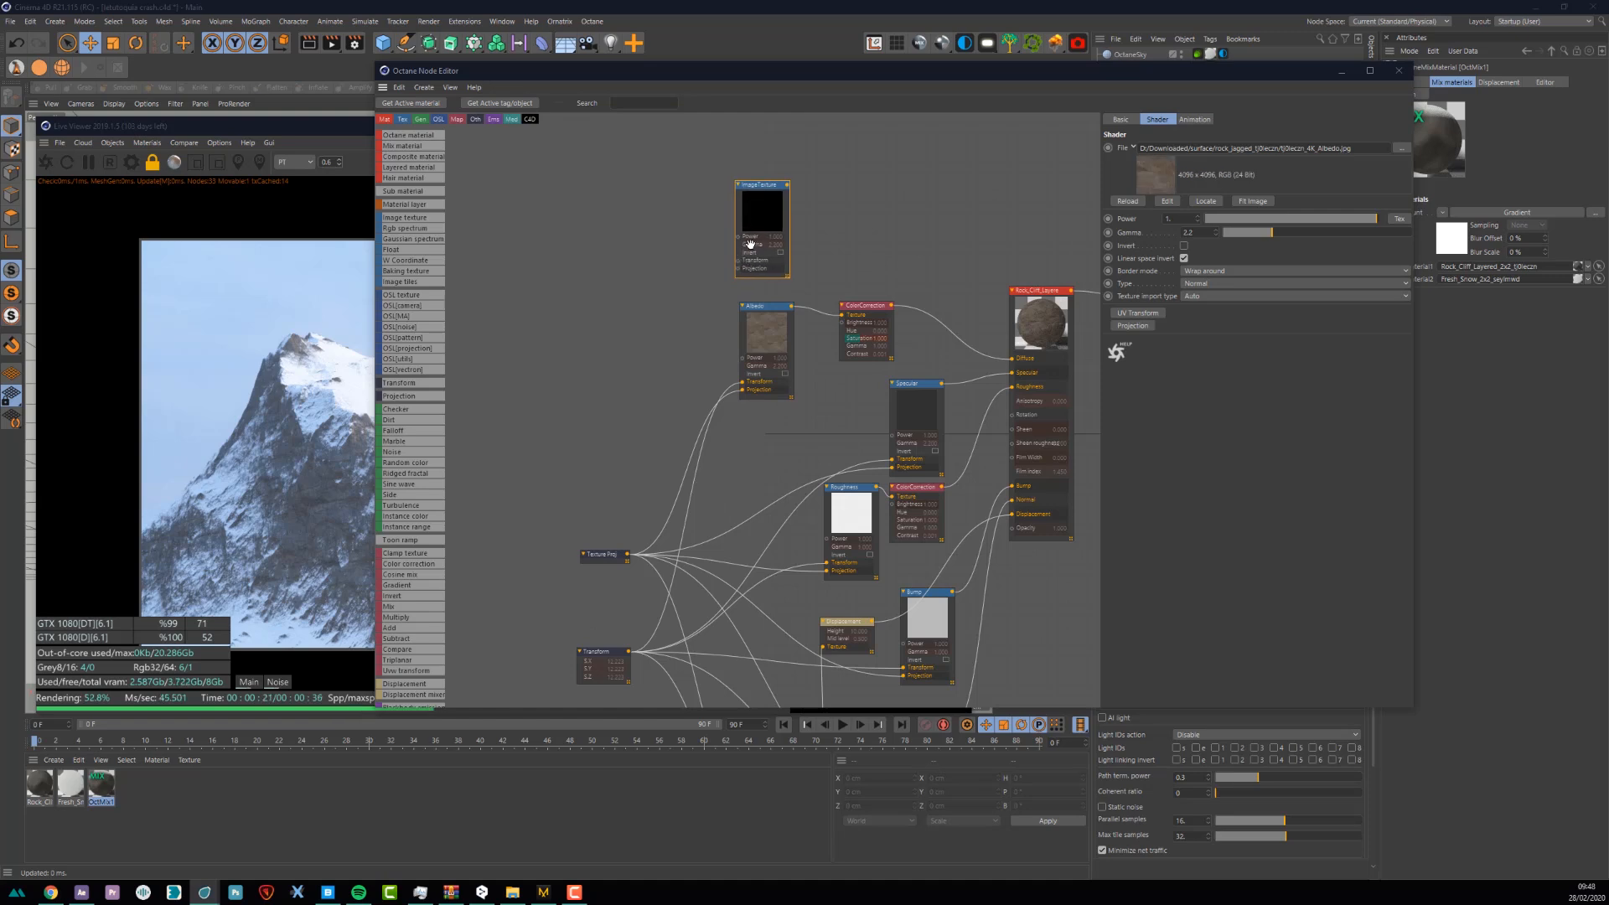
{"action": "left_click", "coordinate": [867, 305]}
{"action": "key", "text": "ctrl+c"}
{"action": "key", "text": "ctrl+v"}
{"action": "left_click_drag", "start_coordinate": [868, 306], "coordinate": [856, 203]}
- Wire the duplicate texture to the rock projection, Transform and ColorCorrection copy, with that copy's gamma at about 0.286
{"action": "left_click_drag", "start_coordinate": [738, 268], "coordinate": [628, 555]}
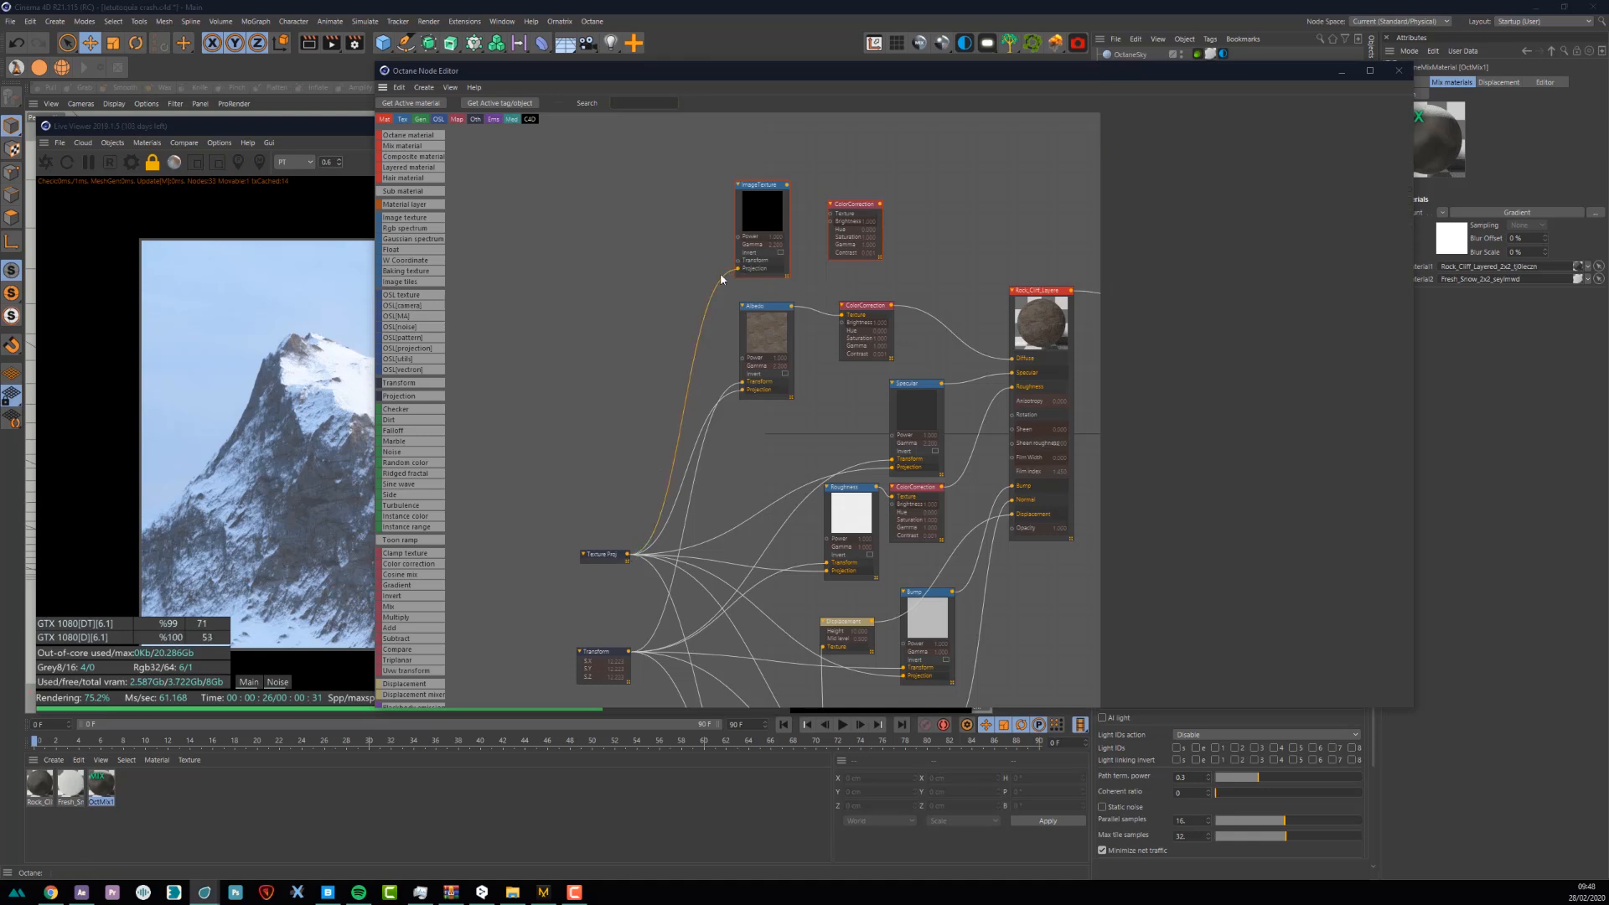
{"action": "left_click_drag", "start_coordinate": [739, 261], "coordinate": [631, 653]}
{"action": "left_click_drag", "start_coordinate": [785, 189], "coordinate": [862, 208]}
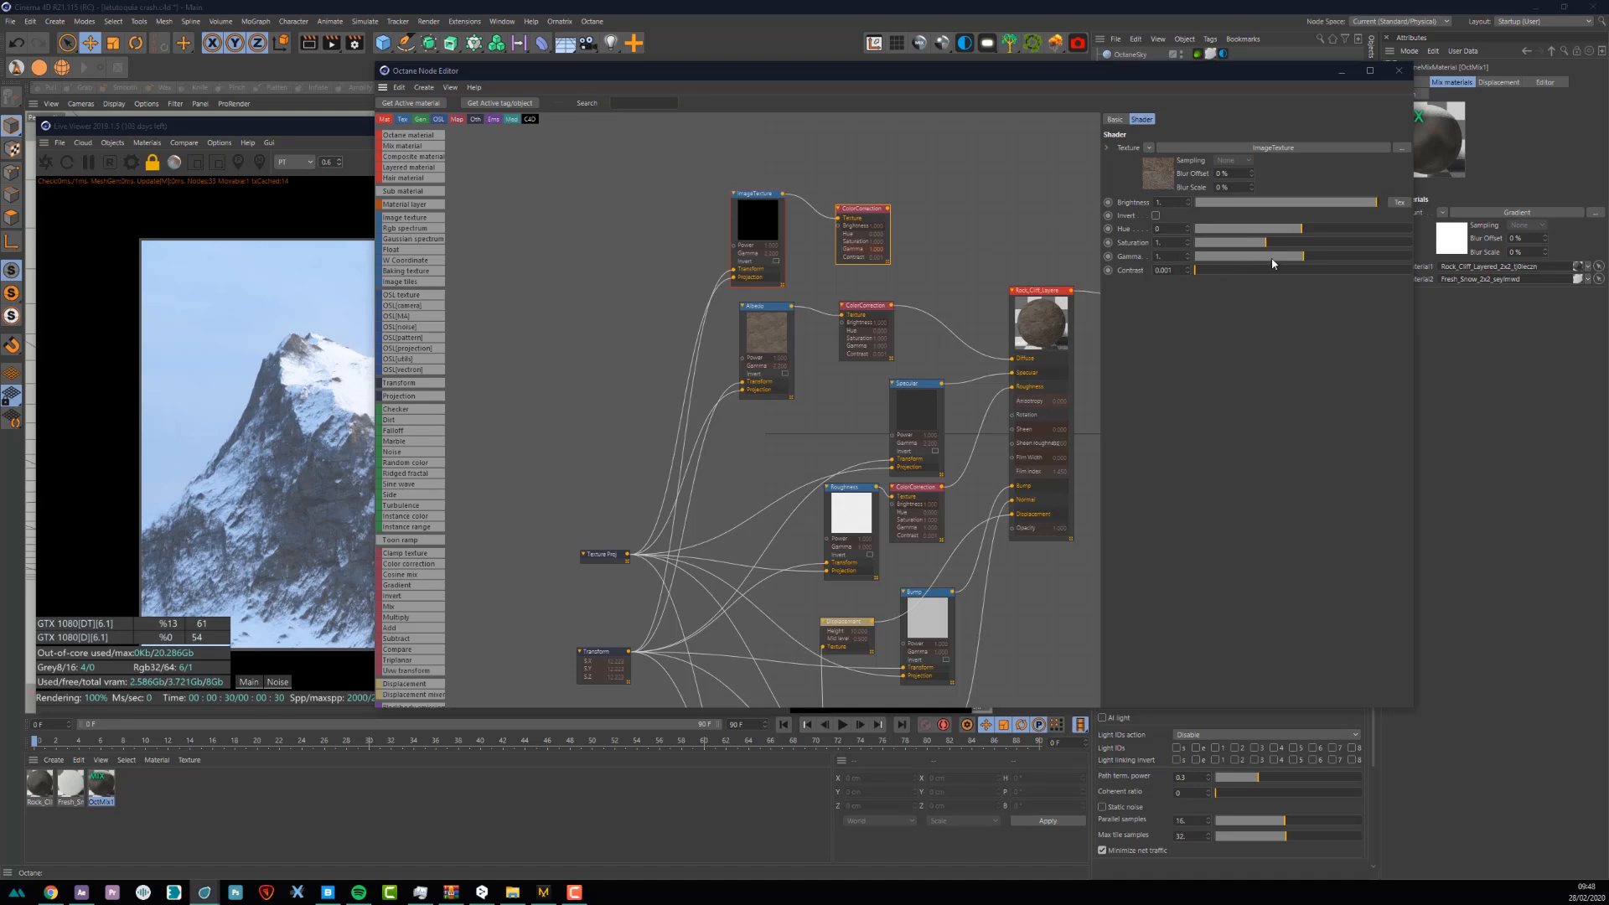
{"action": "left_click", "coordinate": [1273, 257]}
- Add a Mix texture that blends both ColorCorrection nodes into the rock material's Diffuse input, and uncover more of the Live Viewer
{"action": "middle_click_drag", "start_coordinate": [959, 279], "coordinate": [805, 265]}
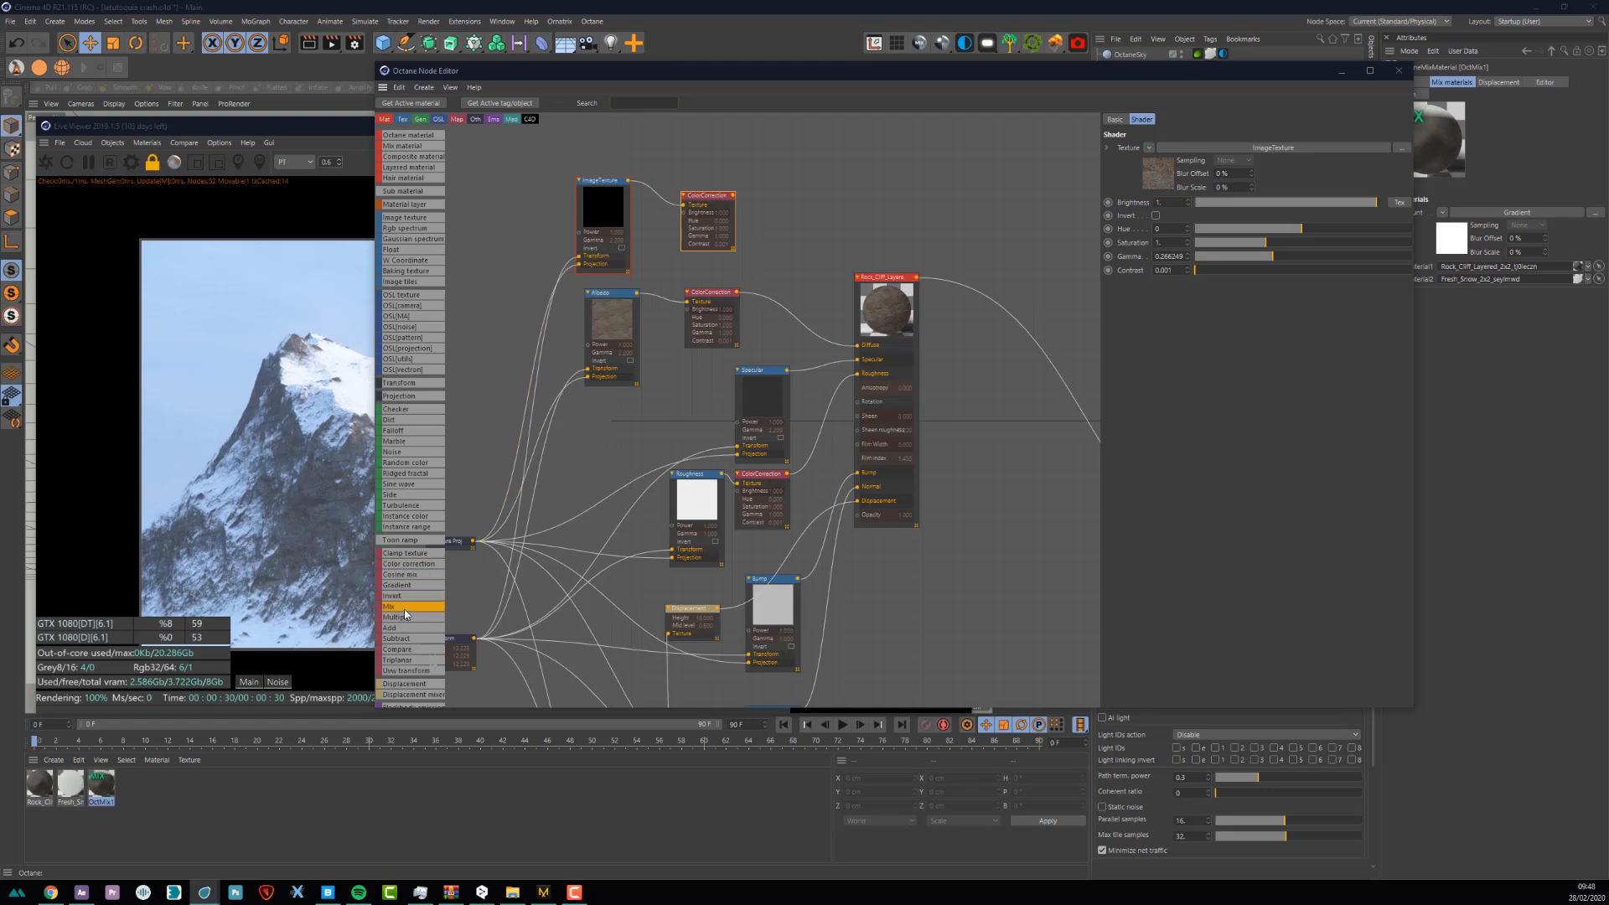
{"action": "left_click_drag", "start_coordinate": [399, 612], "coordinate": [819, 249]}
{"action": "left_click_drag", "start_coordinate": [738, 296], "coordinate": [780, 262]}
{"action": "left_click_drag", "start_coordinate": [735, 196], "coordinate": [858, 350]}
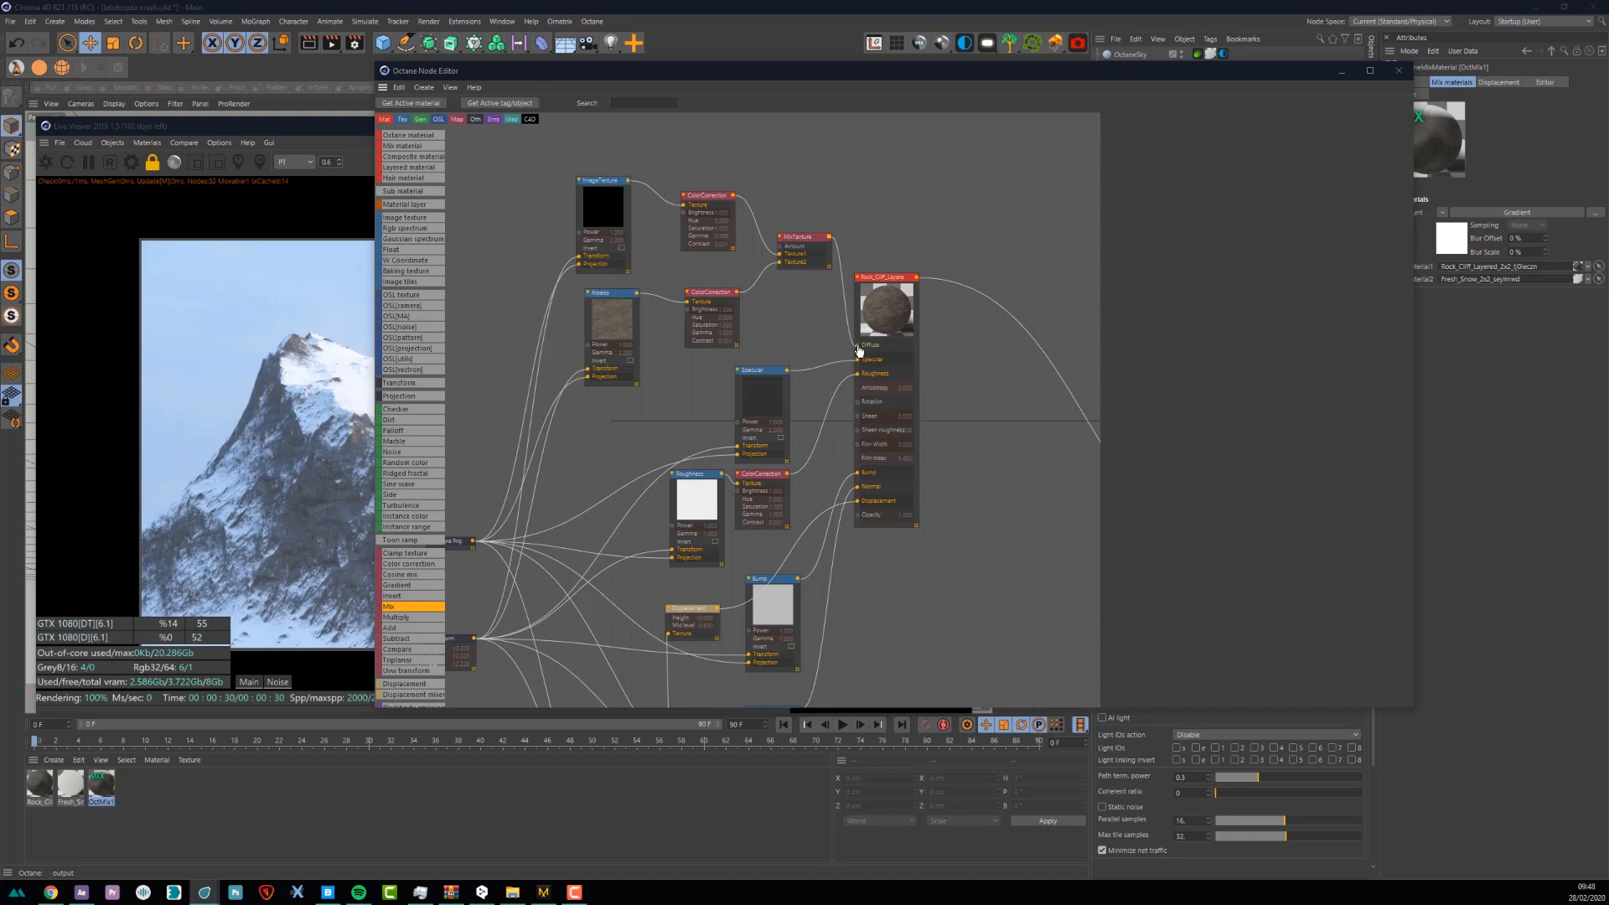
{"action": "left_click_drag", "start_coordinate": [444, 77], "coordinate": [669, 76]}
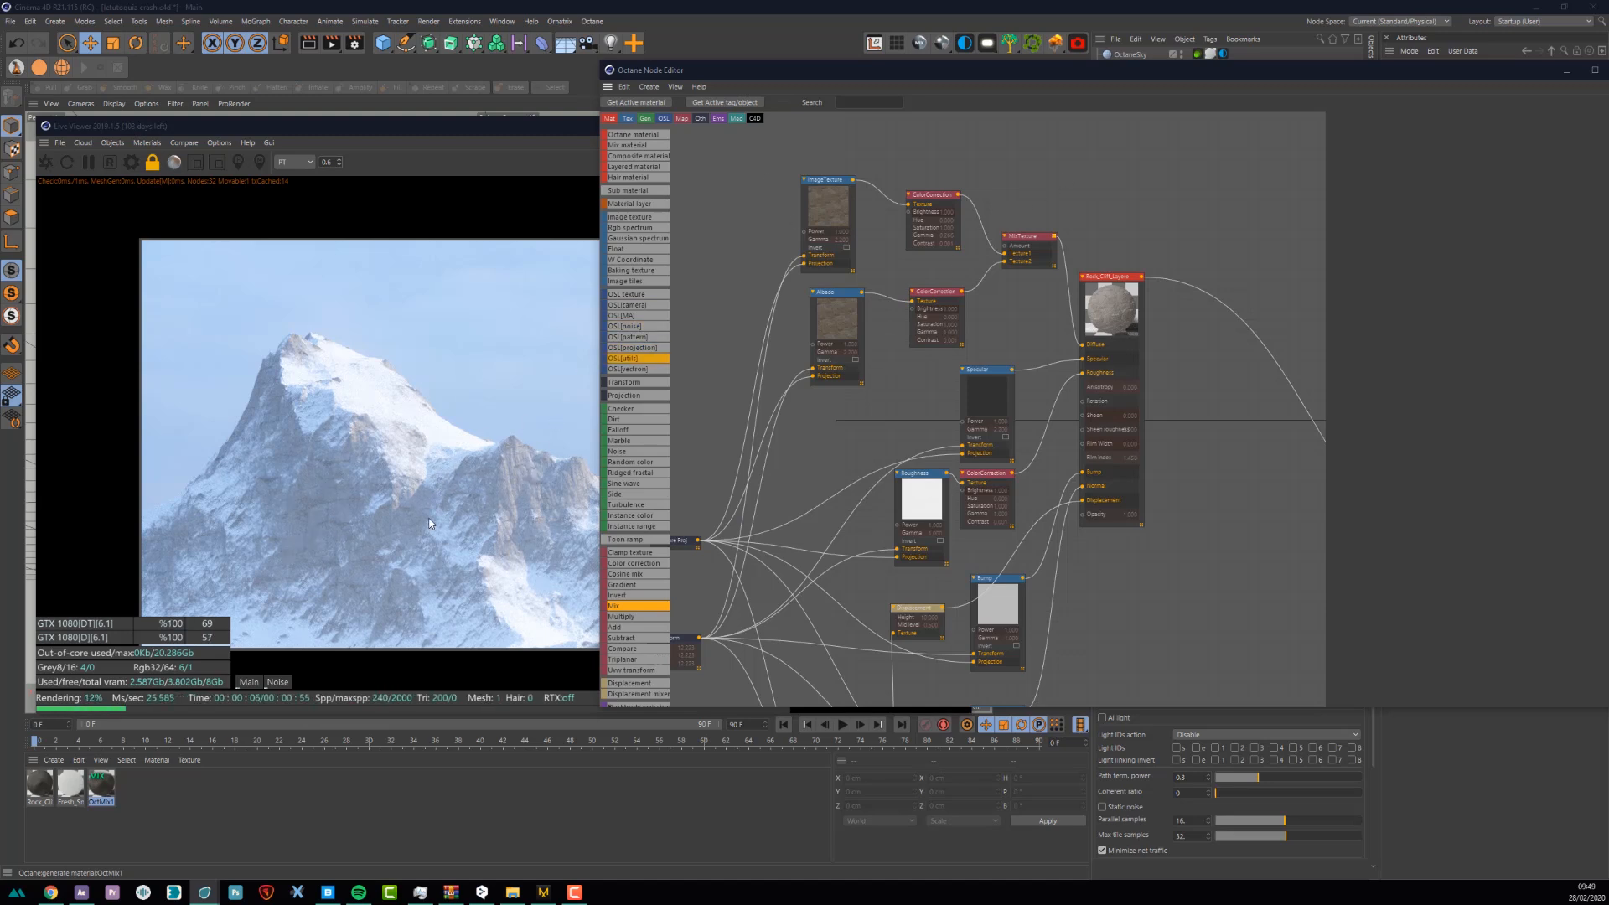
- Add a Noise texture to the Mix texture's Amount input and raise its contrast to about 21.2
{"action": "middle_click_drag", "start_coordinate": [888, 256], "coordinate": [915, 351]}
{"action": "left_click_drag", "start_coordinate": [1050, 328], "coordinate": [1053, 292]}
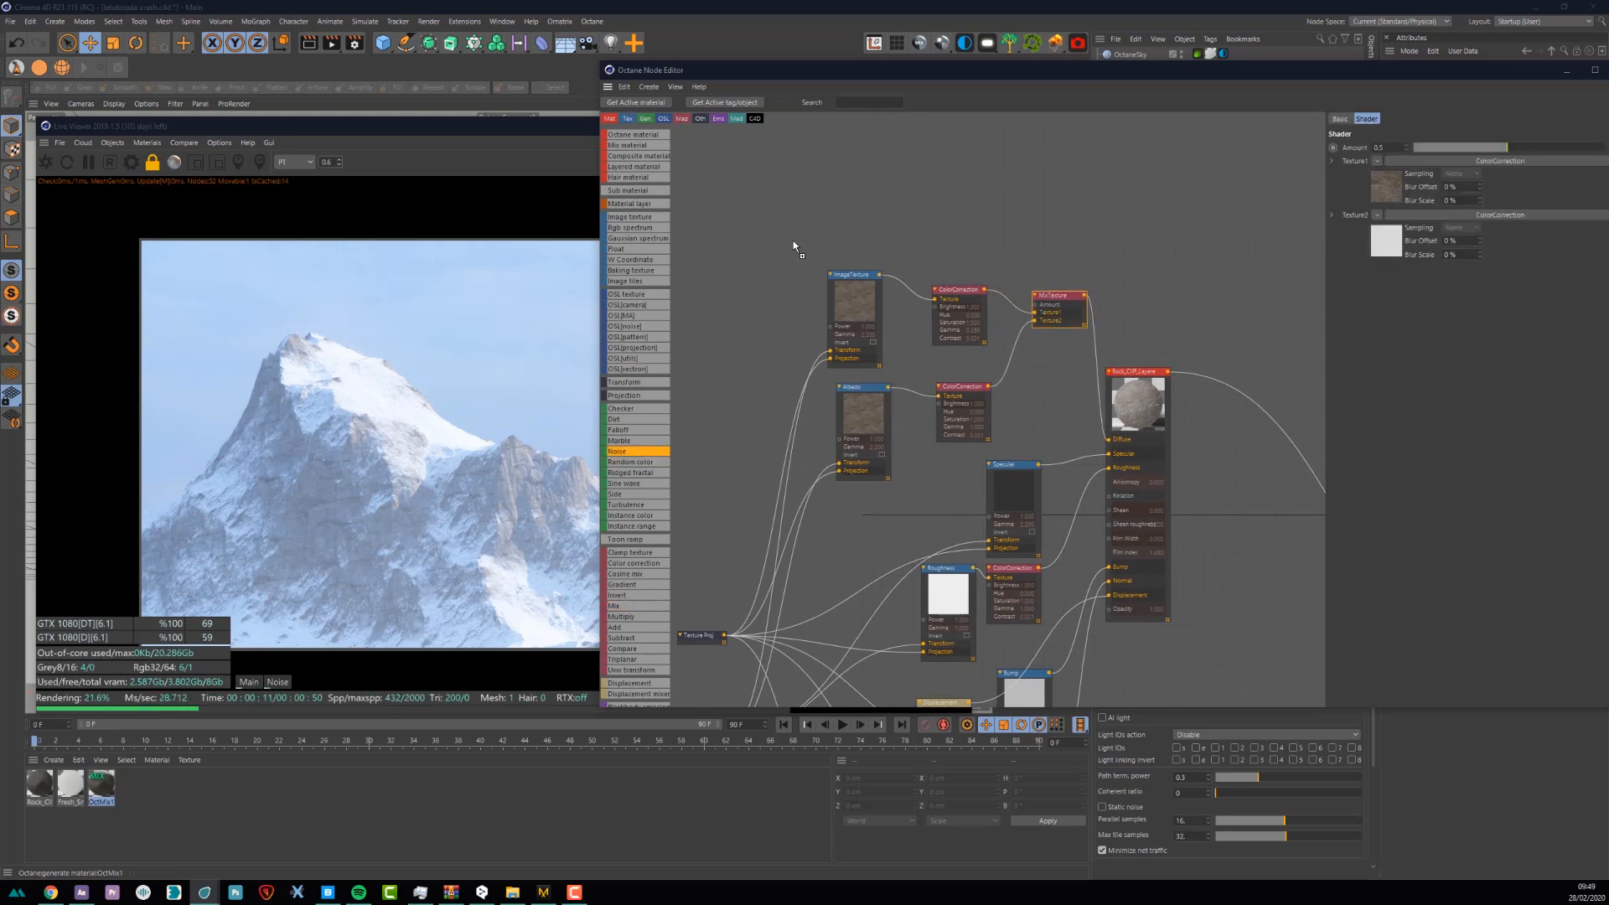
{"action": "left_click_drag", "start_coordinate": [905, 165], "coordinate": [1036, 309]}
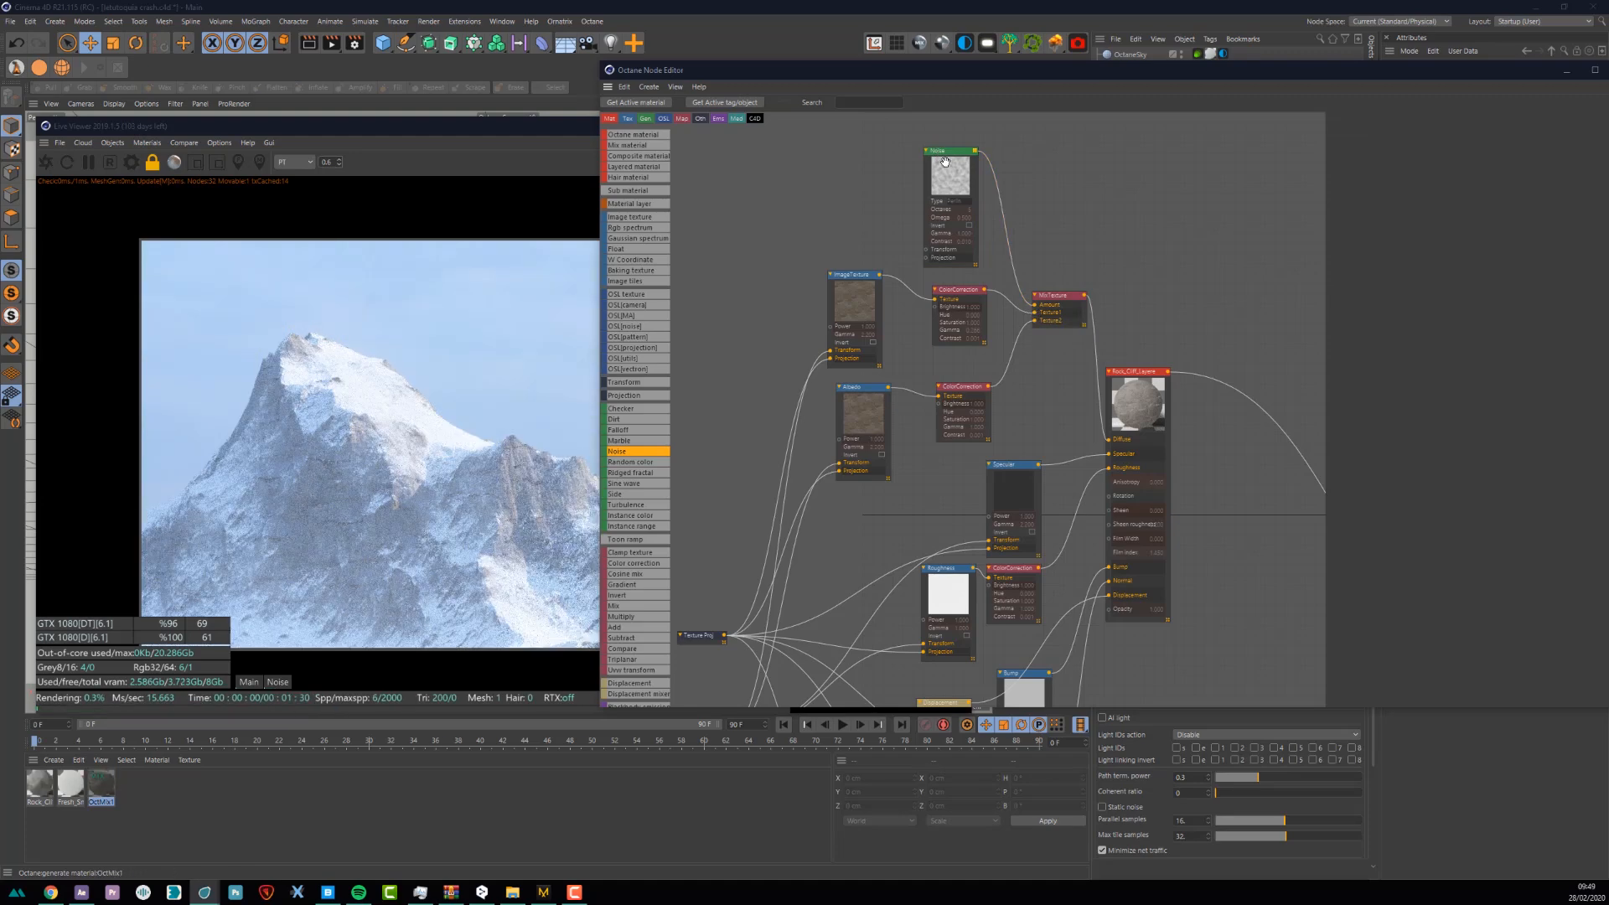
{"action": "left_click_drag", "start_coordinate": [944, 176], "coordinate": [909, 176]}
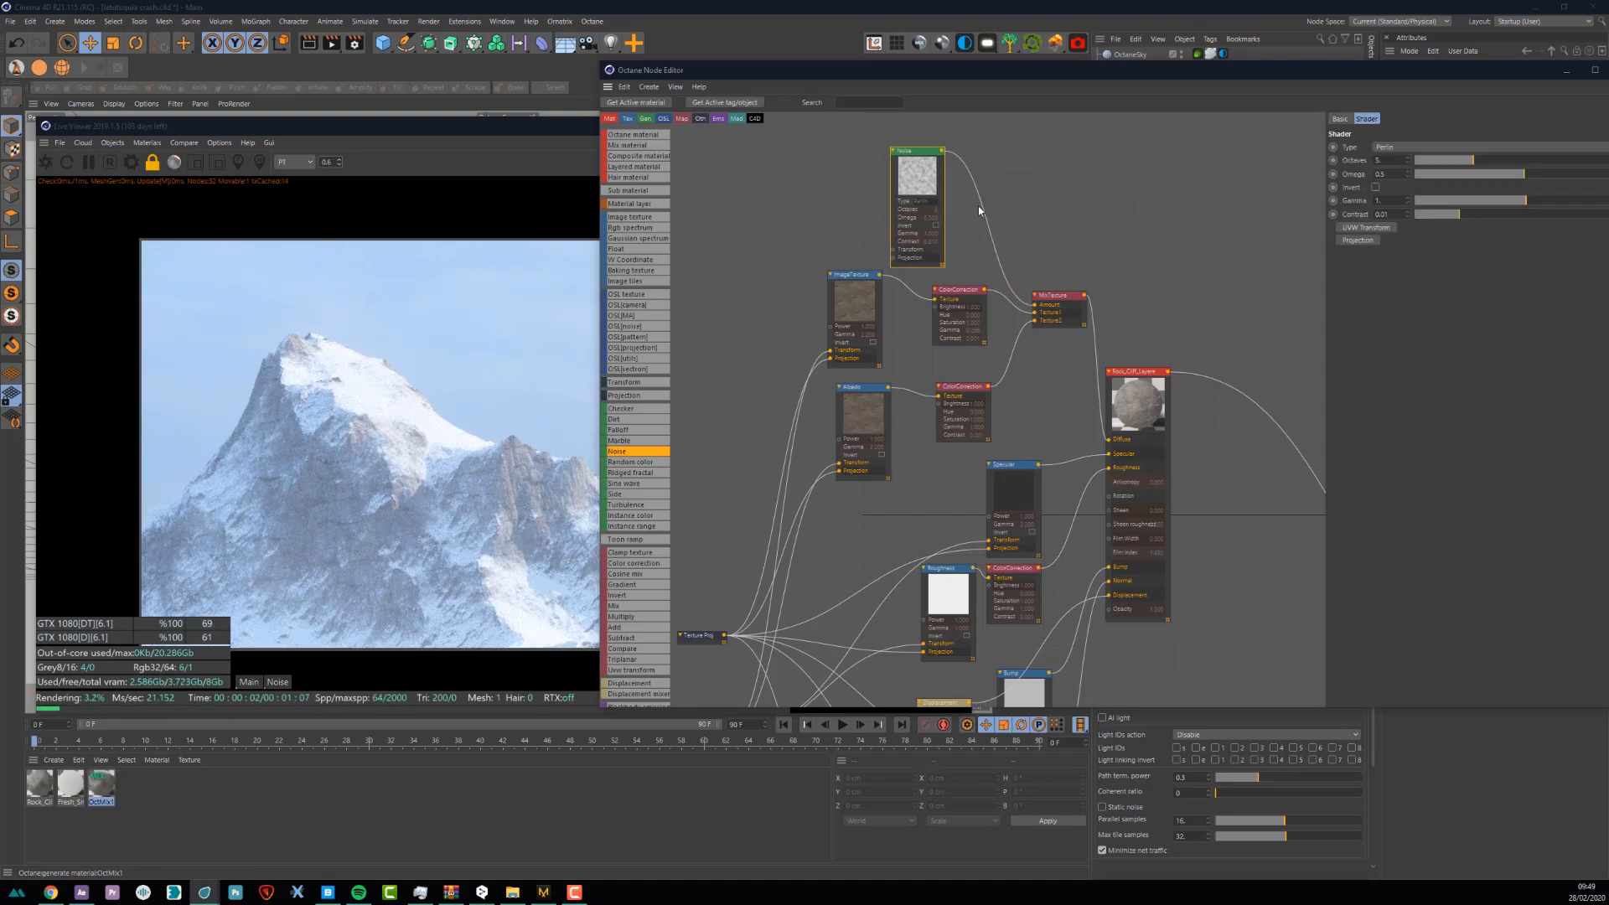
{"action": "left_click_drag", "start_coordinate": [1463, 217], "coordinate": [1608, 214]}
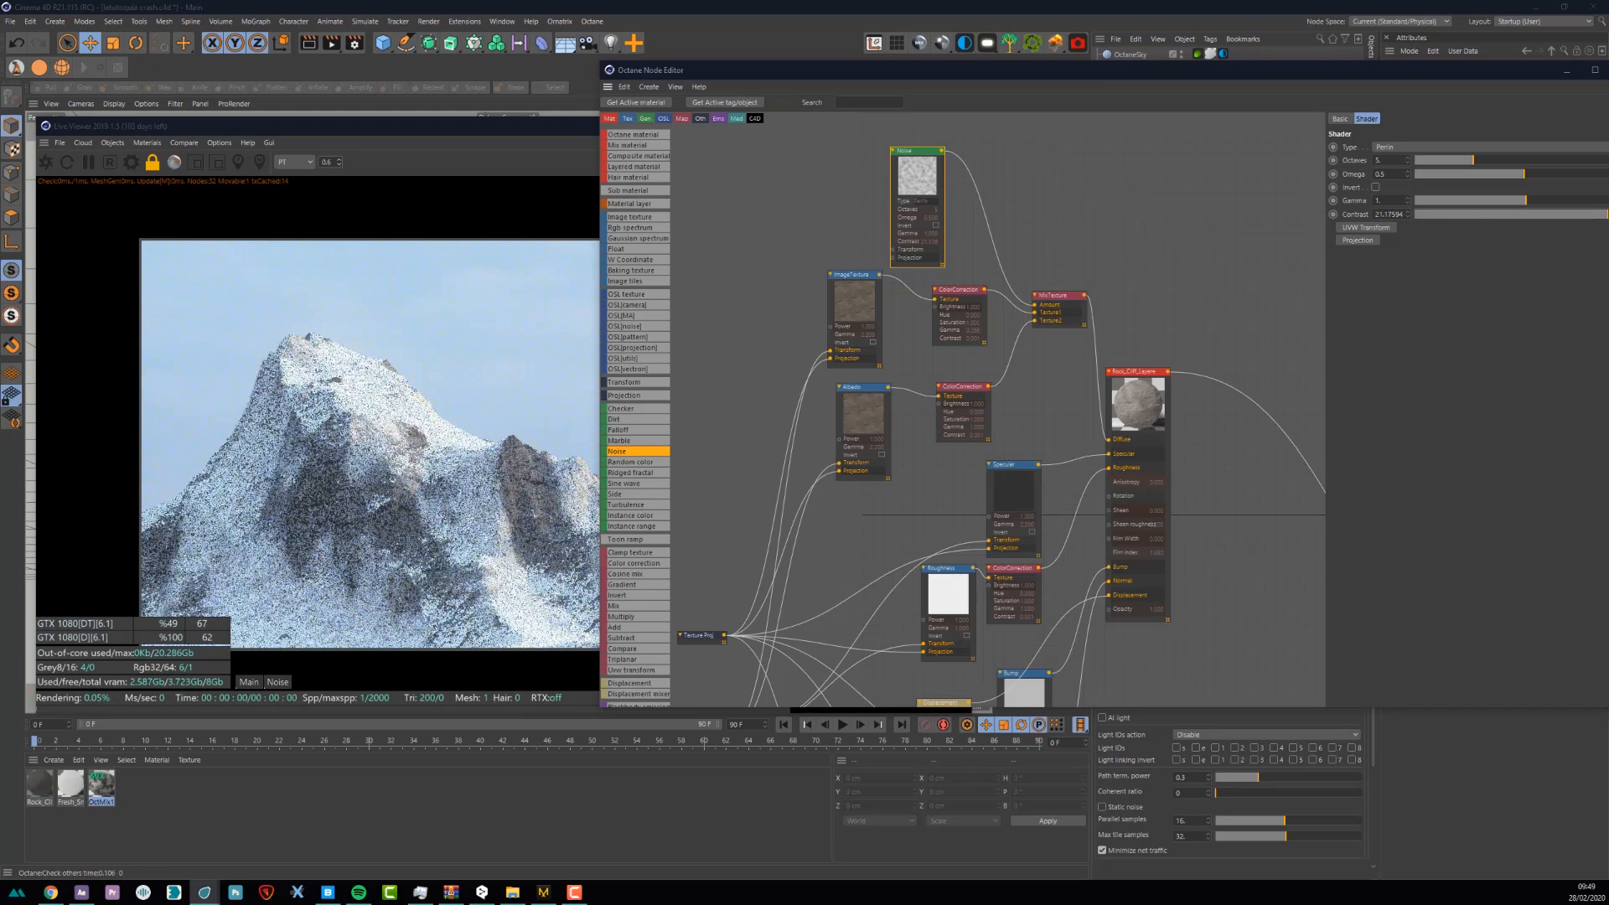
- Add a UVW Transform to the Noise, place its node beside it, and connect the rock's texture projection to the Noise
{"action": "left_click", "coordinate": [1366, 228]}
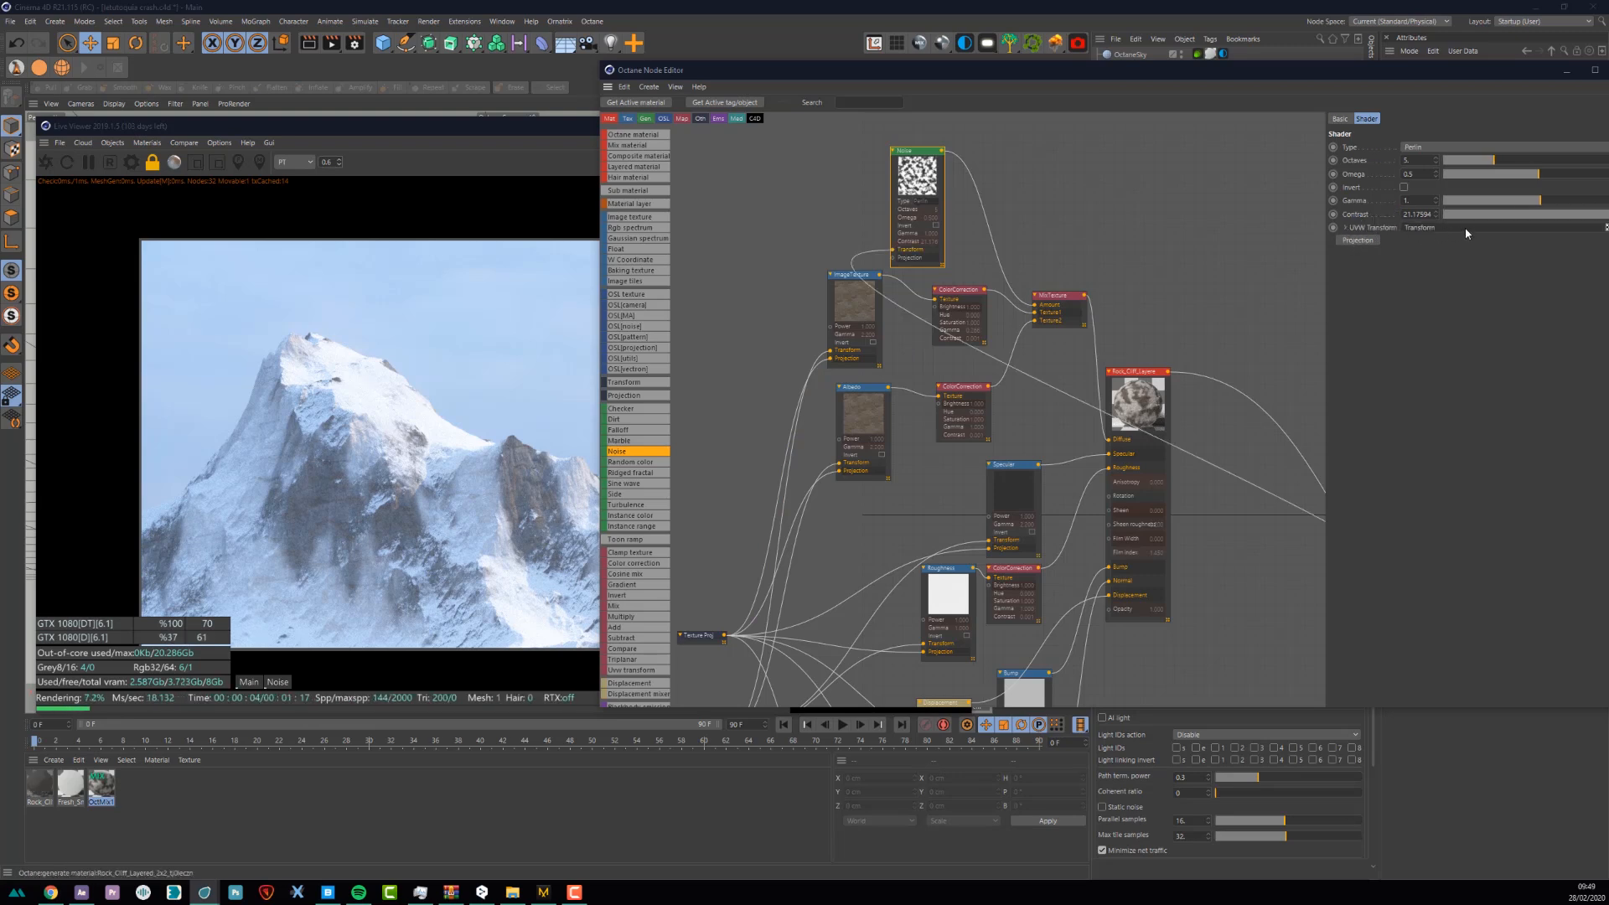
{"action": "scroll", "coordinate": [1131, 367], "scroll_direction": "down", "scroll_amount": 1}
{"action": "middle_click_drag", "start_coordinate": [1201, 526], "coordinate": [1053, 441]}
{"action": "left_click_drag", "start_coordinate": [1179, 493], "coordinate": [690, 146]}
{"action": "middle_click_drag", "start_coordinate": [755, 180], "coordinate": [953, 218]}
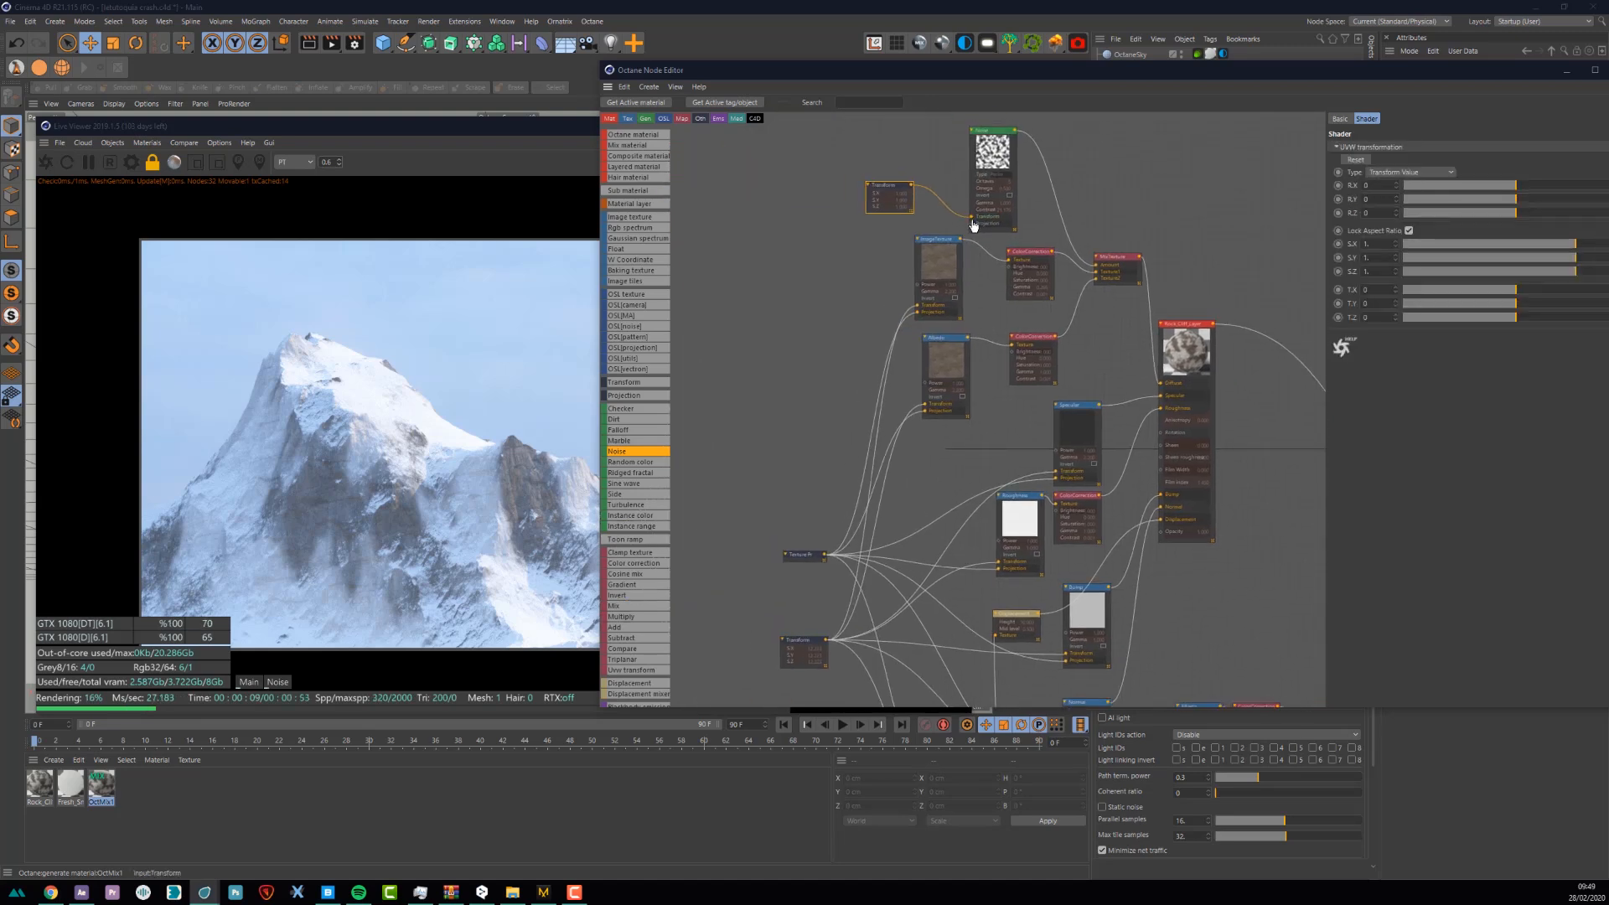
{"action": "left_click_drag", "start_coordinate": [972, 224], "coordinate": [828, 560]}
{"action": "left_click", "coordinate": [827, 538]}
{"action": "middle_click_drag", "start_coordinate": [801, 283], "coordinate": [796, 365]}
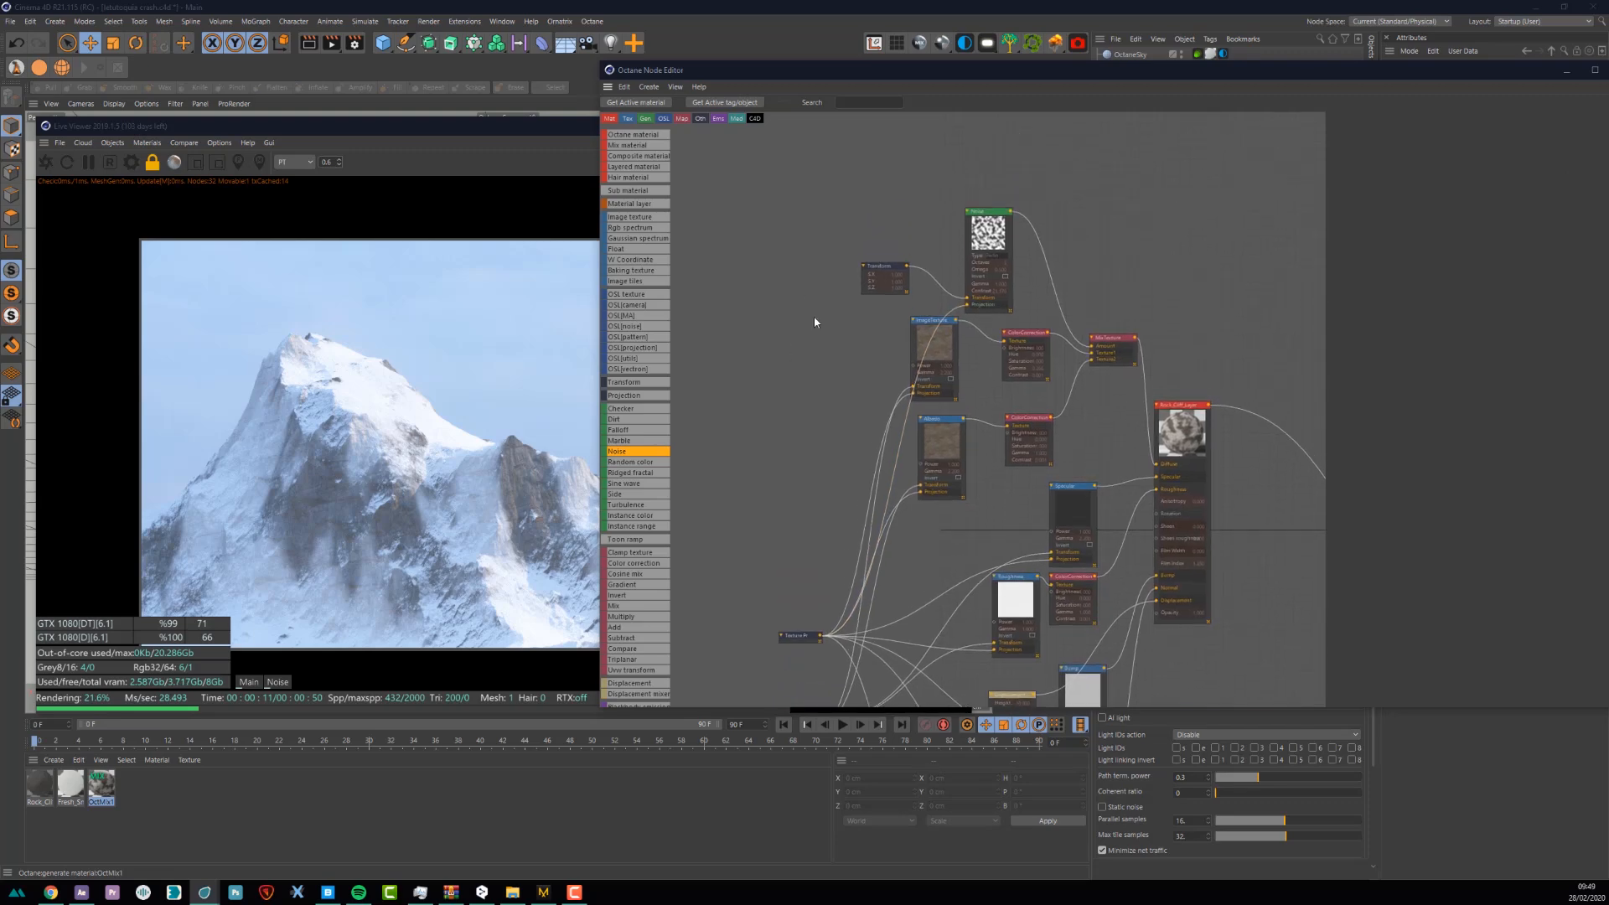
{"action": "left_click_drag", "start_coordinate": [883, 266], "coordinate": [840, 276]}
- Set the noise Transform's locked scale to 100 on all axes
{"action": "left_click_drag", "start_coordinate": [1453, 243], "coordinate": [1605, 250]}
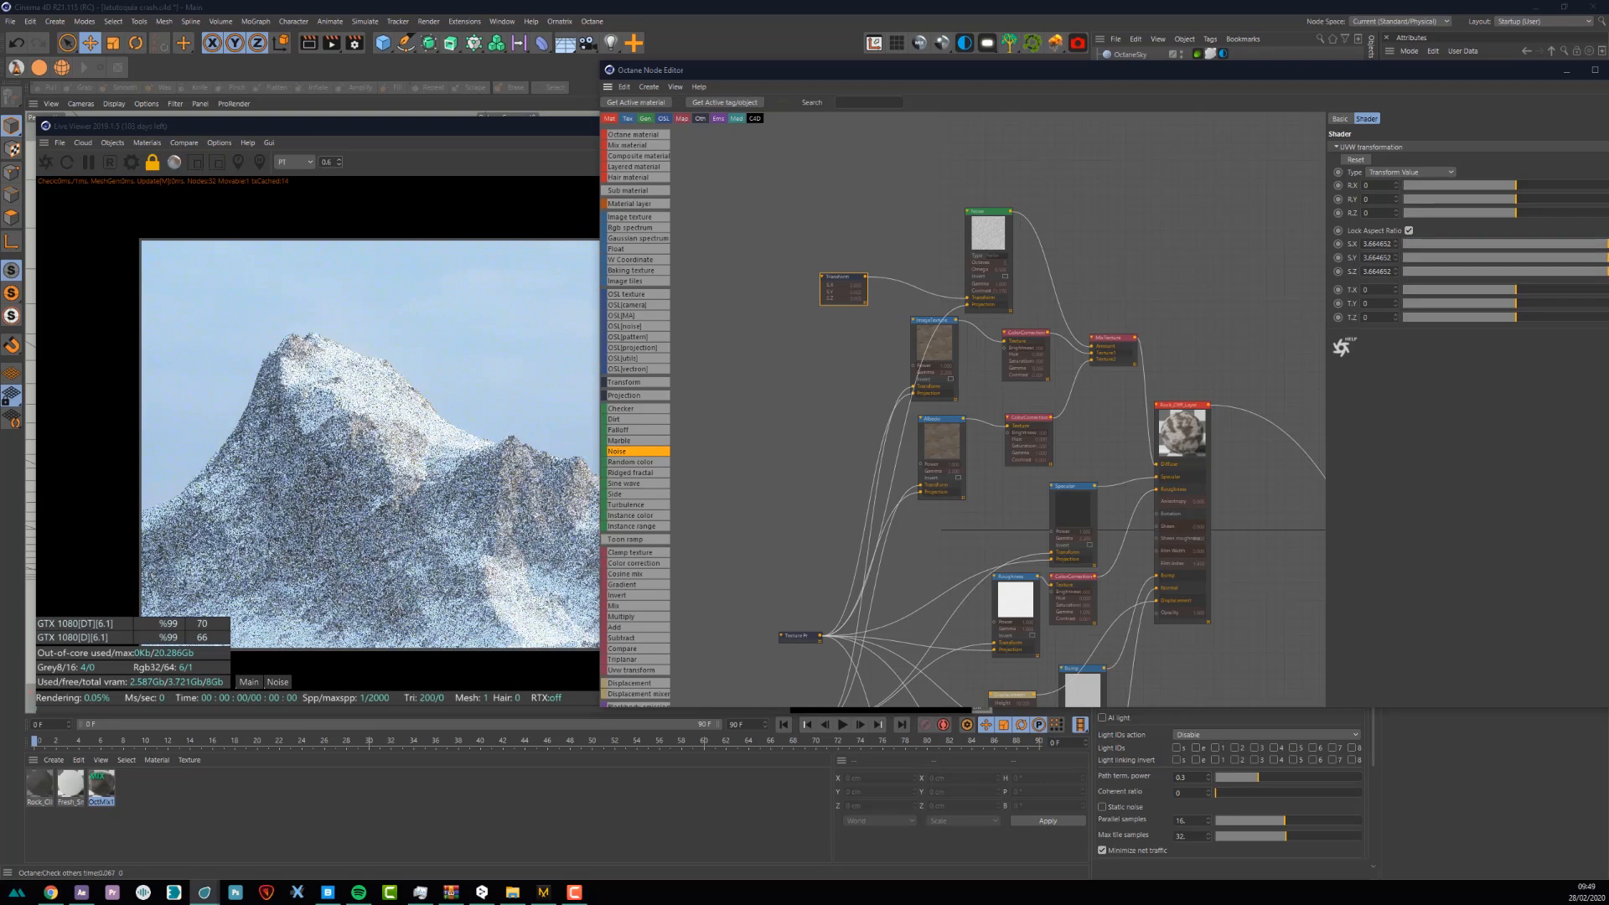
{"action": "double_click", "coordinate": [1377, 244]}
{"action": "type", "text": "200"}
{"action": "key", "text": "Tab"}
{"action": "left_click_drag", "start_coordinate": [1019, 74], "coordinate": [981, 66]}
{"action": "left_click_drag", "start_coordinate": [1549, 238], "coordinate": [1514, 248]}
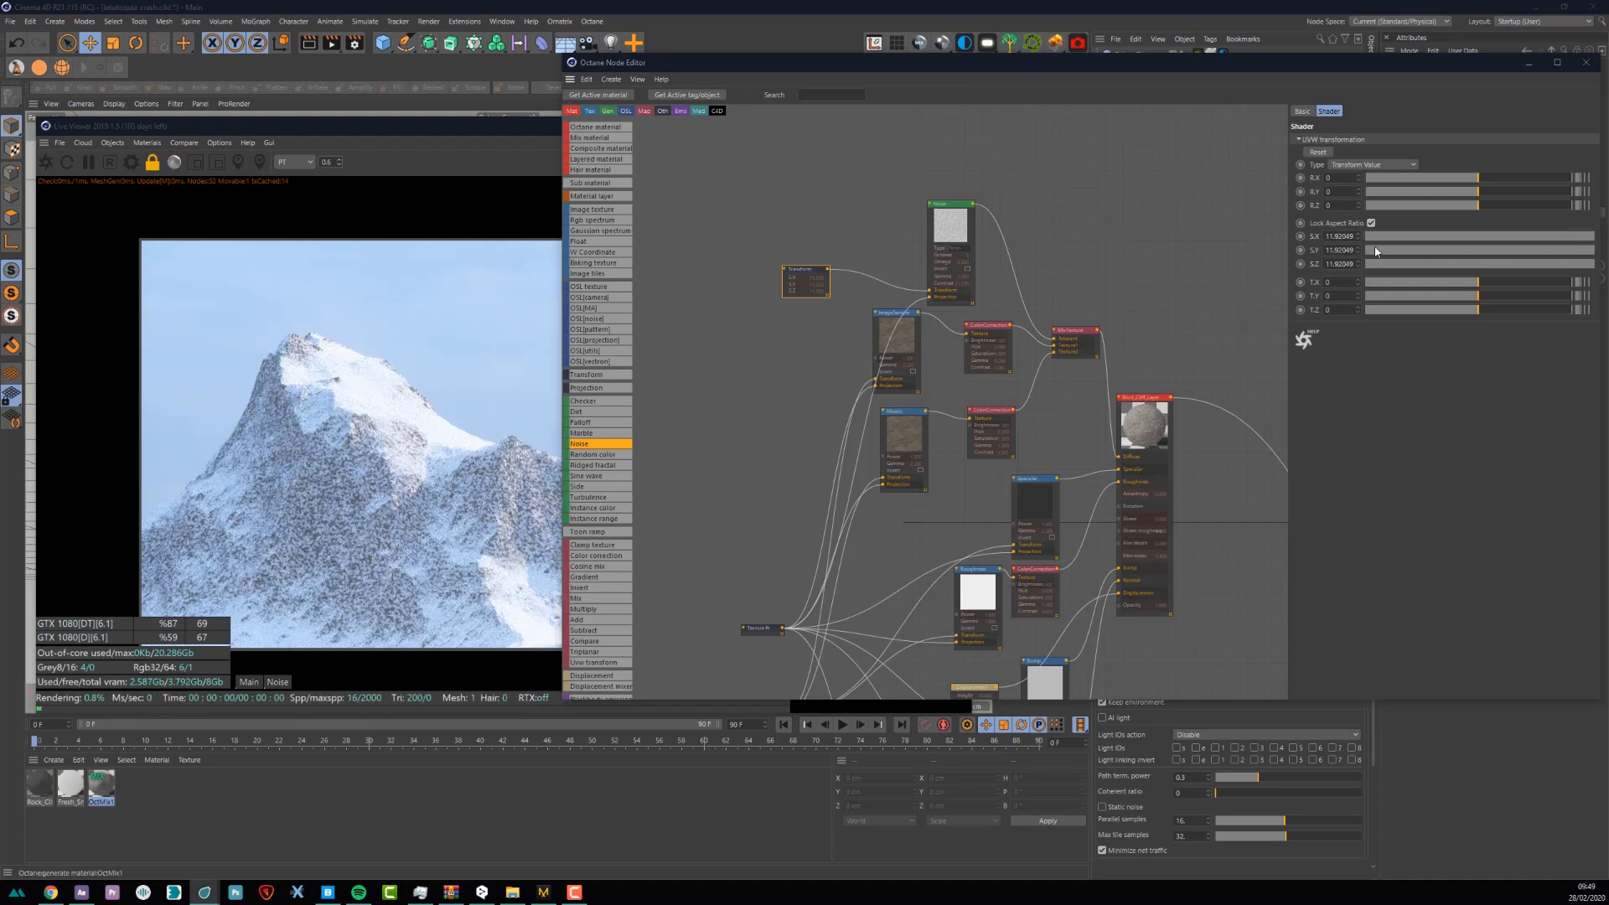
{"action": "type", "text": "0"}
{"action": "key", "text": "Return"}
{"action": "left_click", "coordinate": [1339, 239]}
{"action": "type", "text": "10"}
{"action": "double_click", "coordinate": [1349, 236]}
{"action": "type", "text": "100"}
{"action": "key", "text": "Return"}
{"action": "right_click", "coordinate": [1344, 252]}
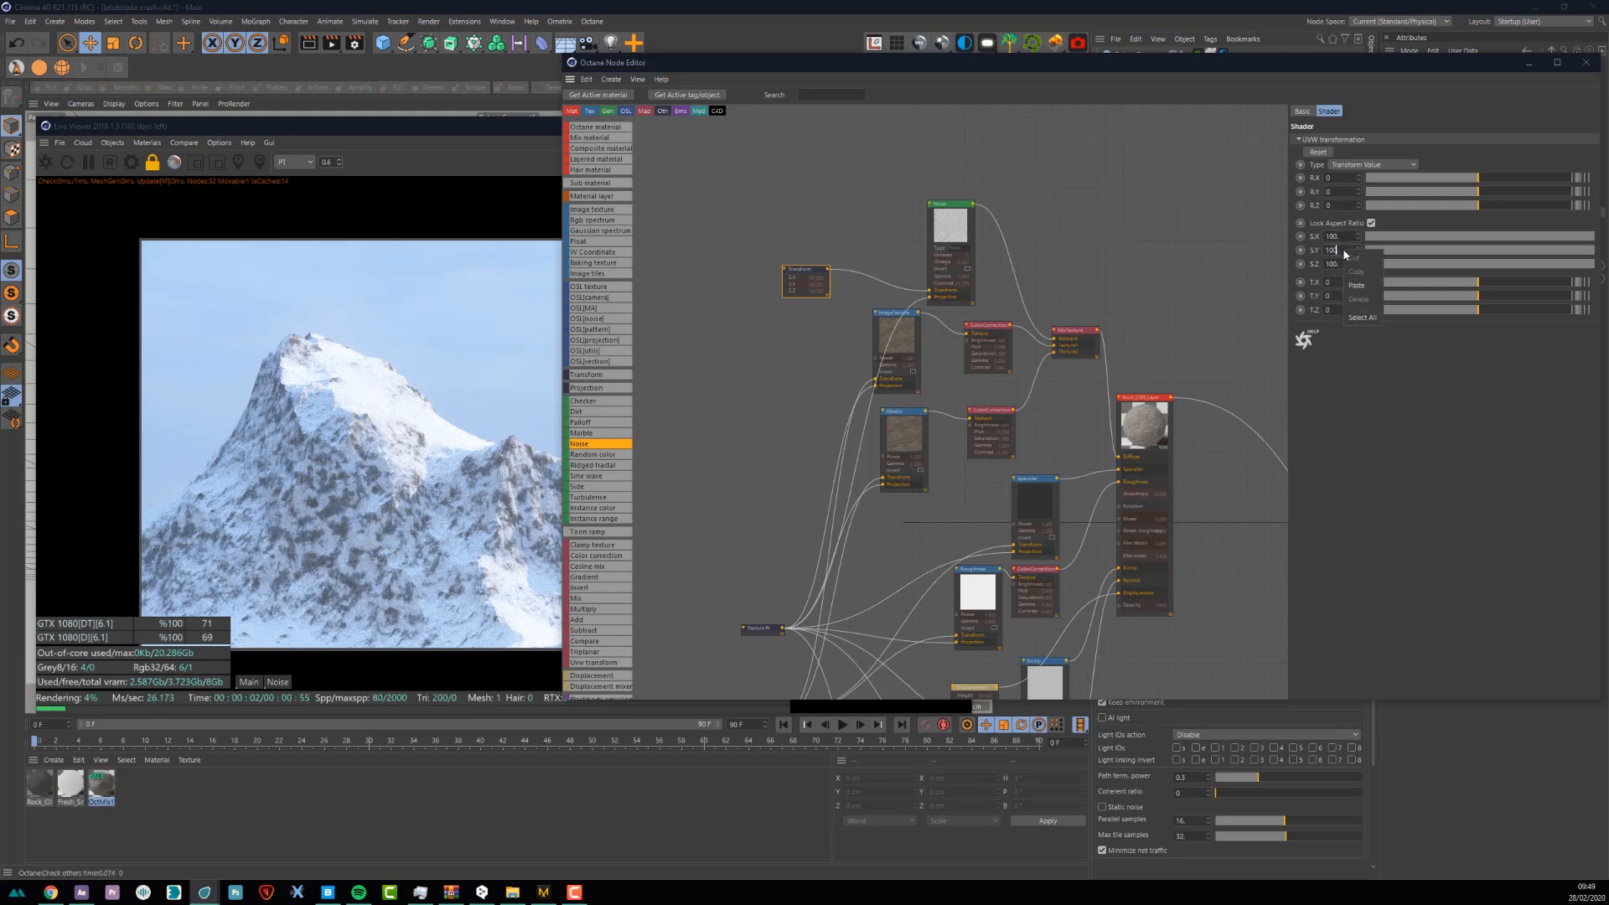
{"action": "left_click", "coordinate": [1347, 246]}
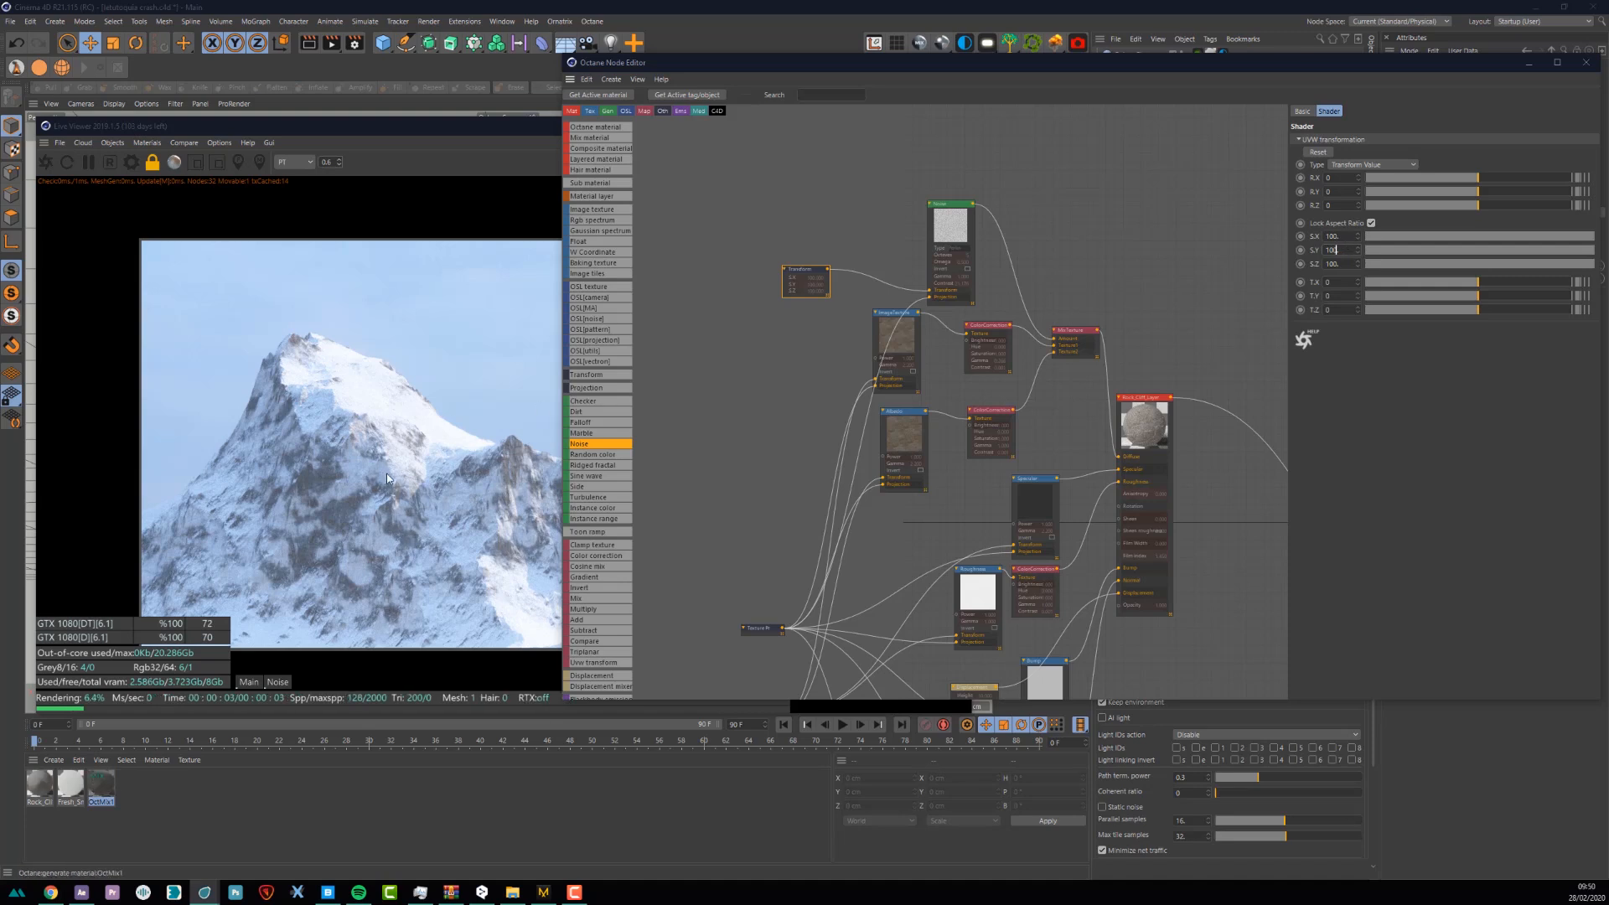
- Shift the Noise node slightly away from the texture below it and lower its contrast
{"action": "left_click_drag", "start_coordinate": [945, 225], "coordinate": [932, 211]}
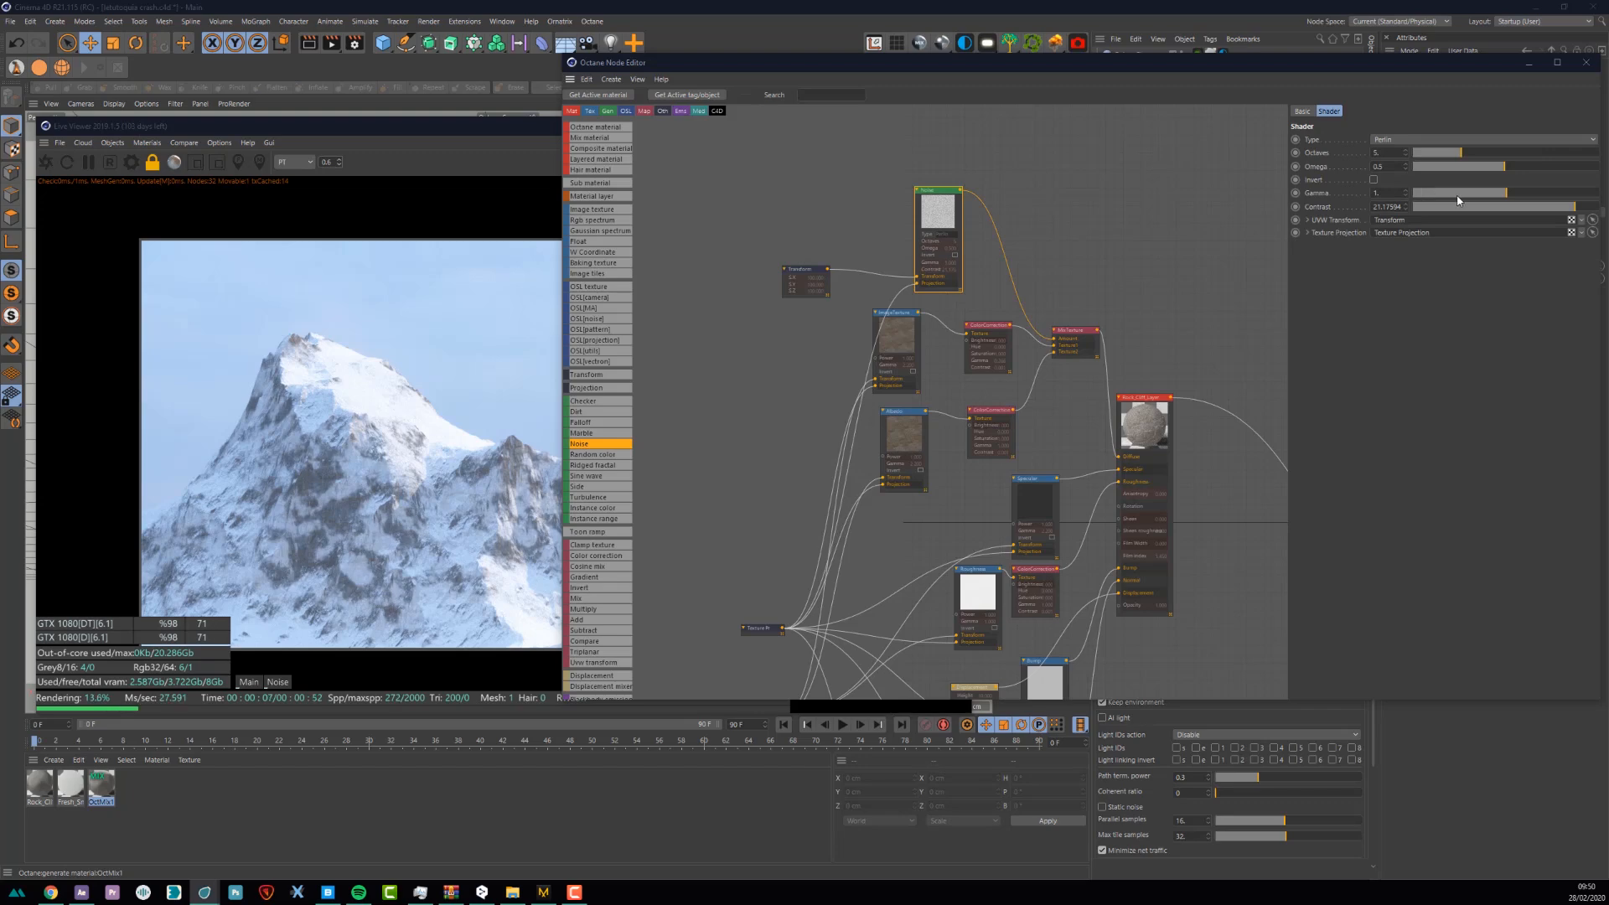
{"action": "left_click", "coordinate": [1524, 206]}
{"action": "left_click", "coordinate": [1553, 207]}
{"action": "left_click", "coordinate": [1557, 206]}
- Set the noise Transform's locked scale to 200 on all axes
{"action": "left_click", "coordinate": [803, 276]}
{"action": "type", "text": "200"}
{"action": "key", "text": "Return"}
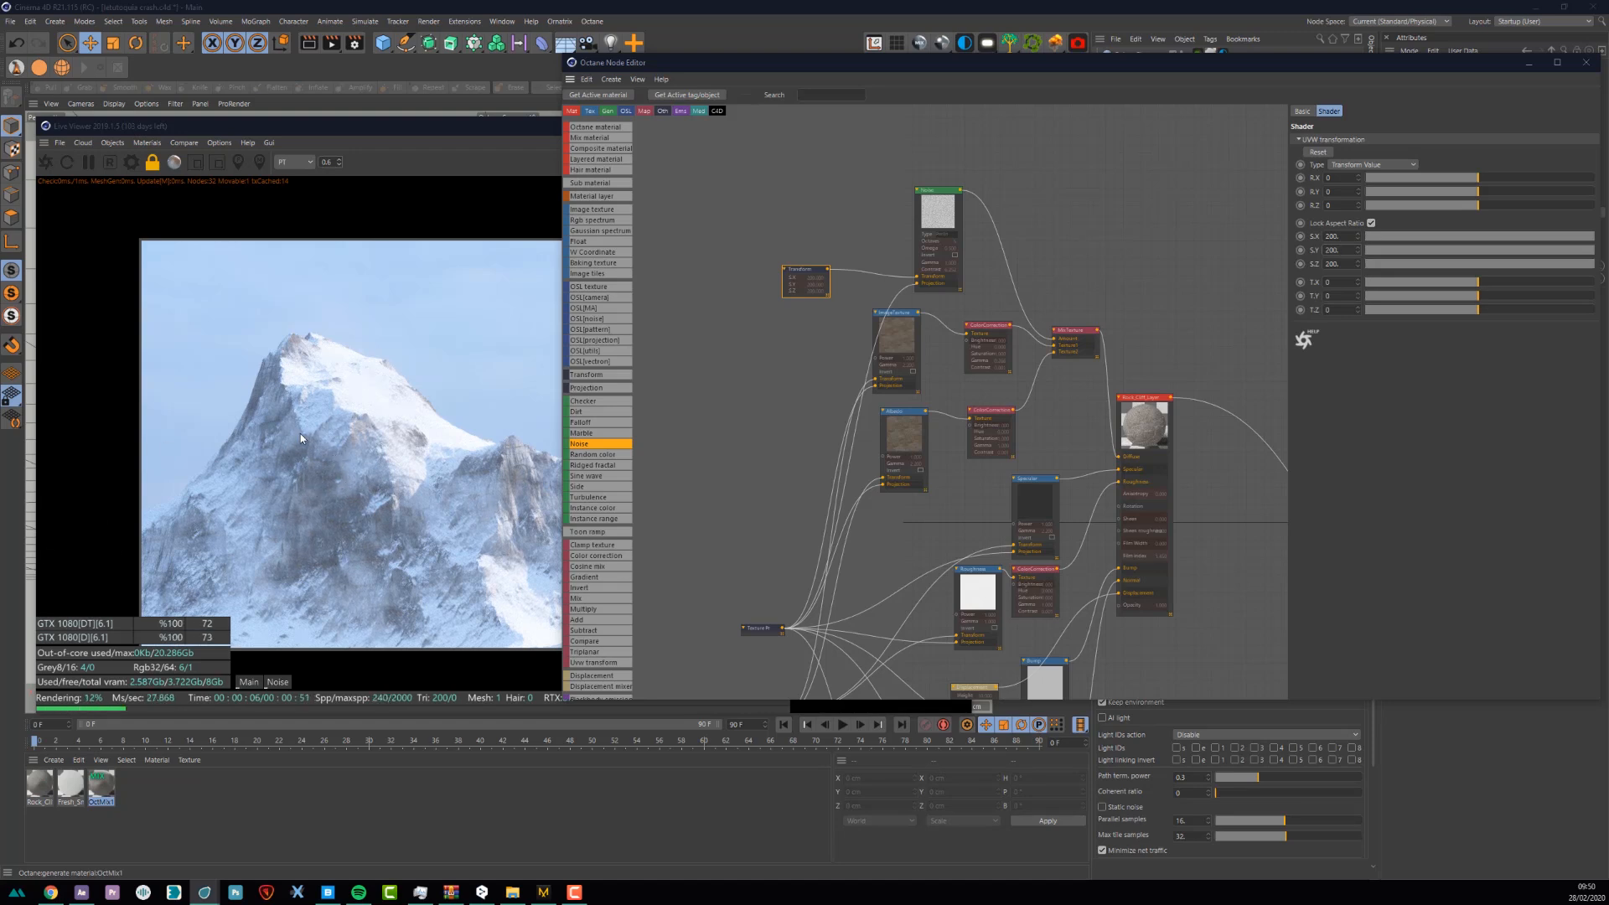
- Examine the mixed material's node graph across the rock and snow branches, tidying the snow texture nodes, and check the rendered mountain
{"action": "left_click_drag", "start_coordinate": [659, 71], "coordinate": [533, 97]}
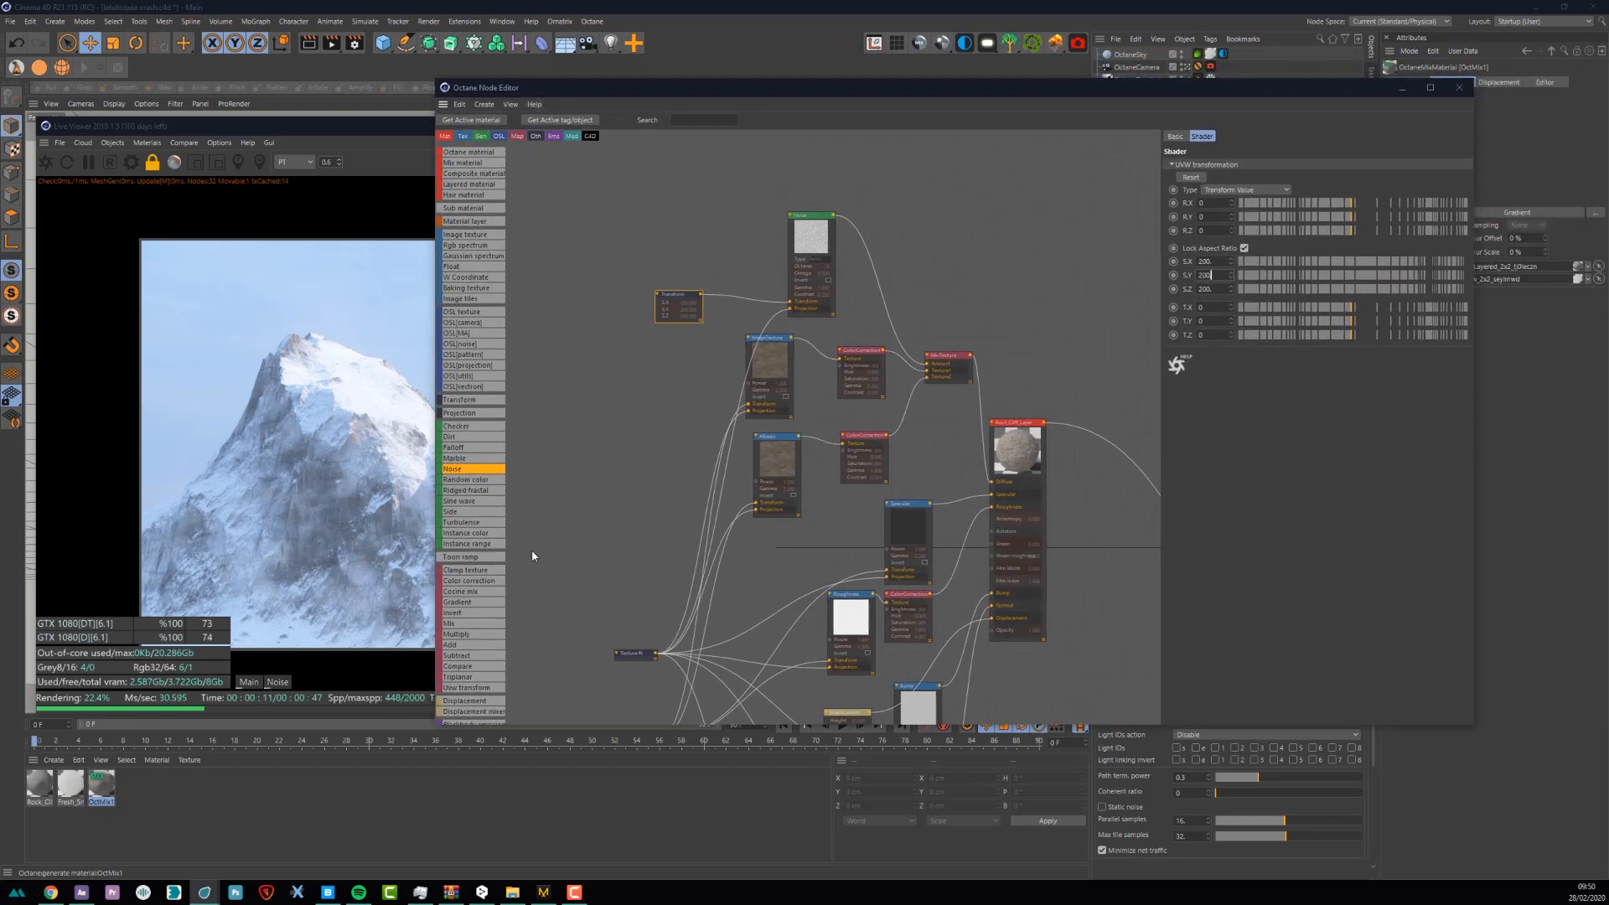
{"action": "middle_click_drag", "start_coordinate": [760, 481], "coordinate": [686, 317]}
{"action": "scroll", "coordinate": [712, 343], "scroll_direction": "down", "scroll_amount": 5}
{"action": "middle_click_drag", "start_coordinate": [842, 360], "coordinate": [893, 386]}
{"action": "scroll", "coordinate": [836, 347], "scroll_direction": "up", "scroll_amount": 3}
{"action": "scroll", "coordinate": [768, 349], "scroll_direction": "down", "scroll_amount": 2}
{"action": "left_click_drag", "start_coordinate": [689, 563], "coordinate": [837, 184]}
{"action": "left_click_drag", "start_coordinate": [841, 457], "coordinate": [801, 405]}
{"action": "left_click", "coordinate": [905, 454]}
{"action": "left_click_drag", "start_coordinate": [861, 466], "coordinate": [868, 522]}
{"action": "middle_click_drag", "start_coordinate": [894, 455], "coordinate": [721, 464]}
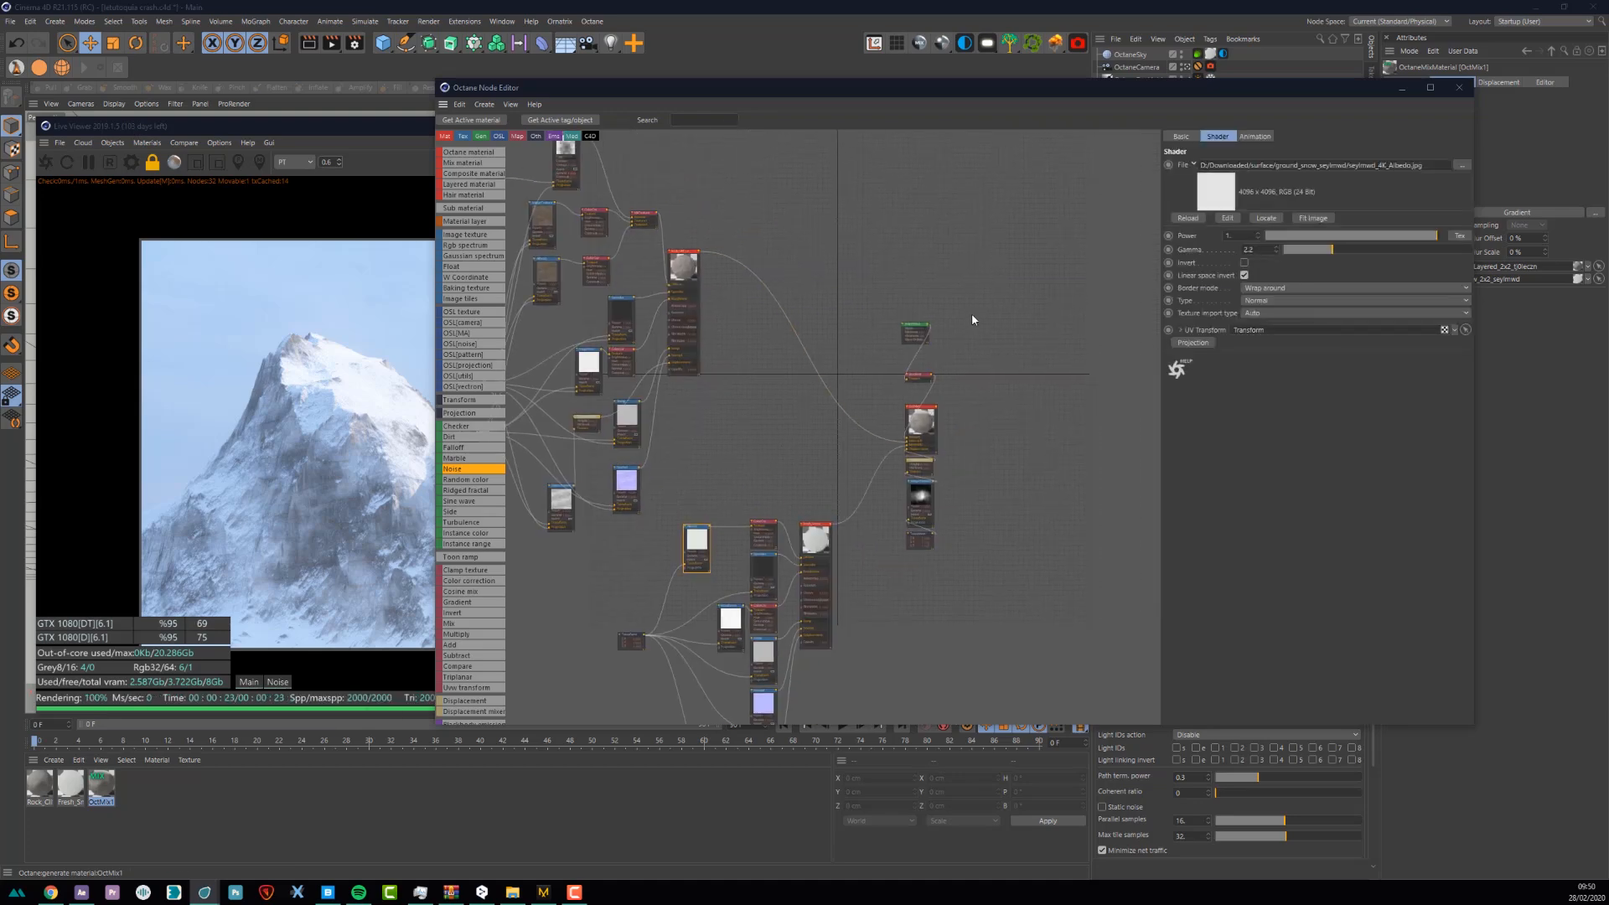
{"action": "scroll", "coordinate": [973, 315], "scroll_direction": "up", "scroll_amount": 3}
{"action": "middle_click_drag", "start_coordinate": [725, 304], "coordinate": [853, 195]}
{"action": "scroll", "coordinate": [849, 243], "scroll_direction": "down", "scroll_amount": 5}
{"action": "middle_click_drag", "start_coordinate": [842, 297], "coordinate": [931, 412]}
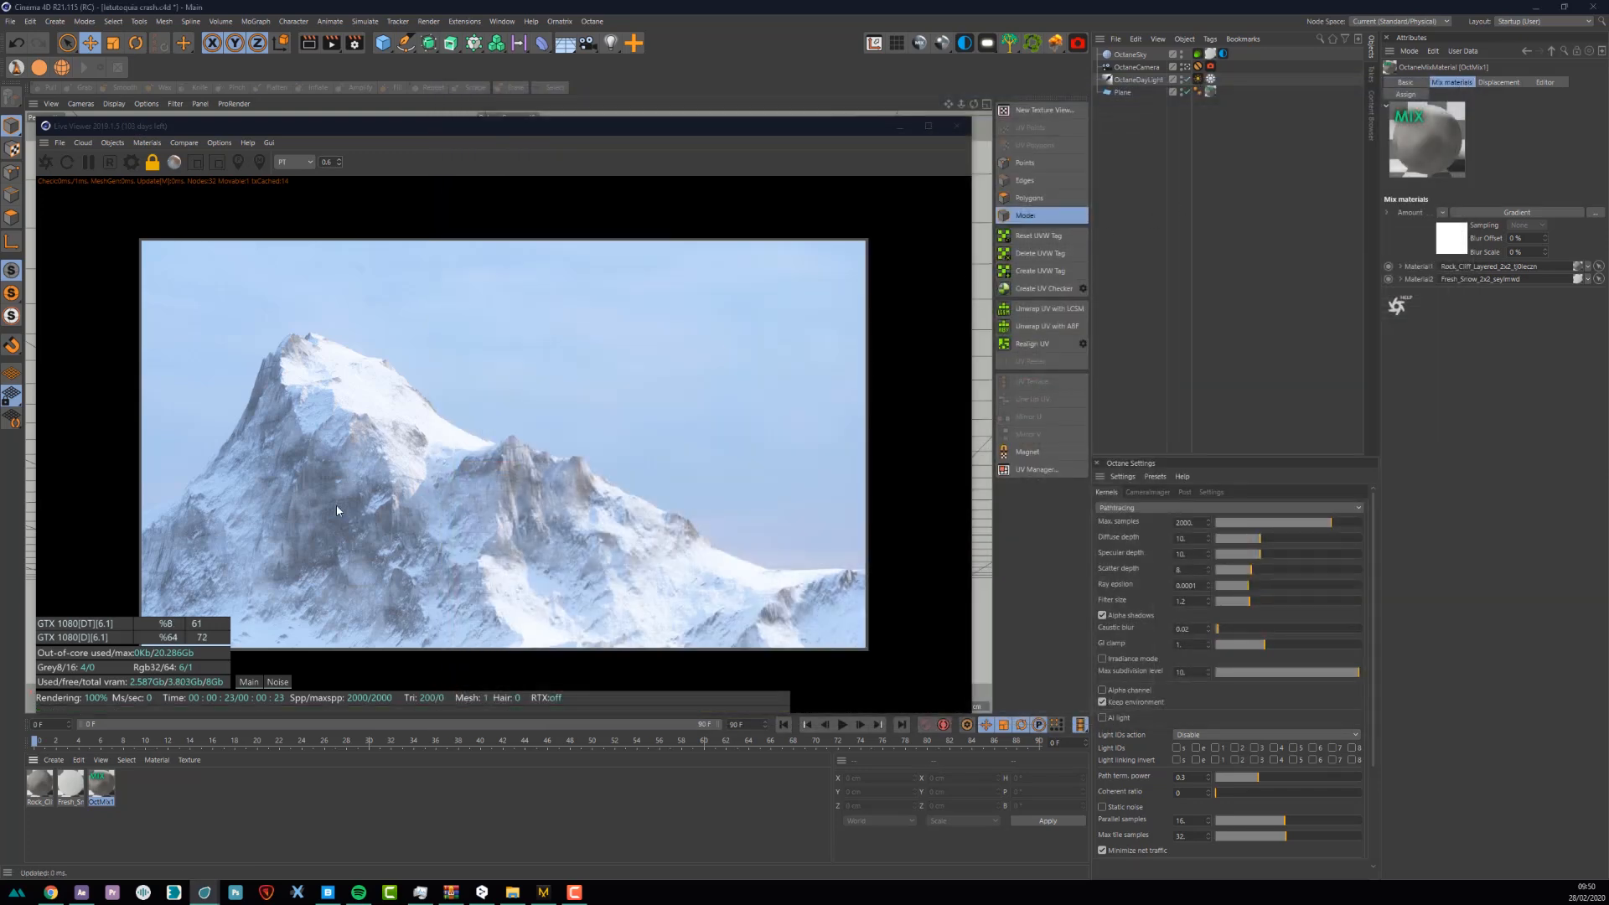
{"action": "left_click", "coordinate": [327, 504]}
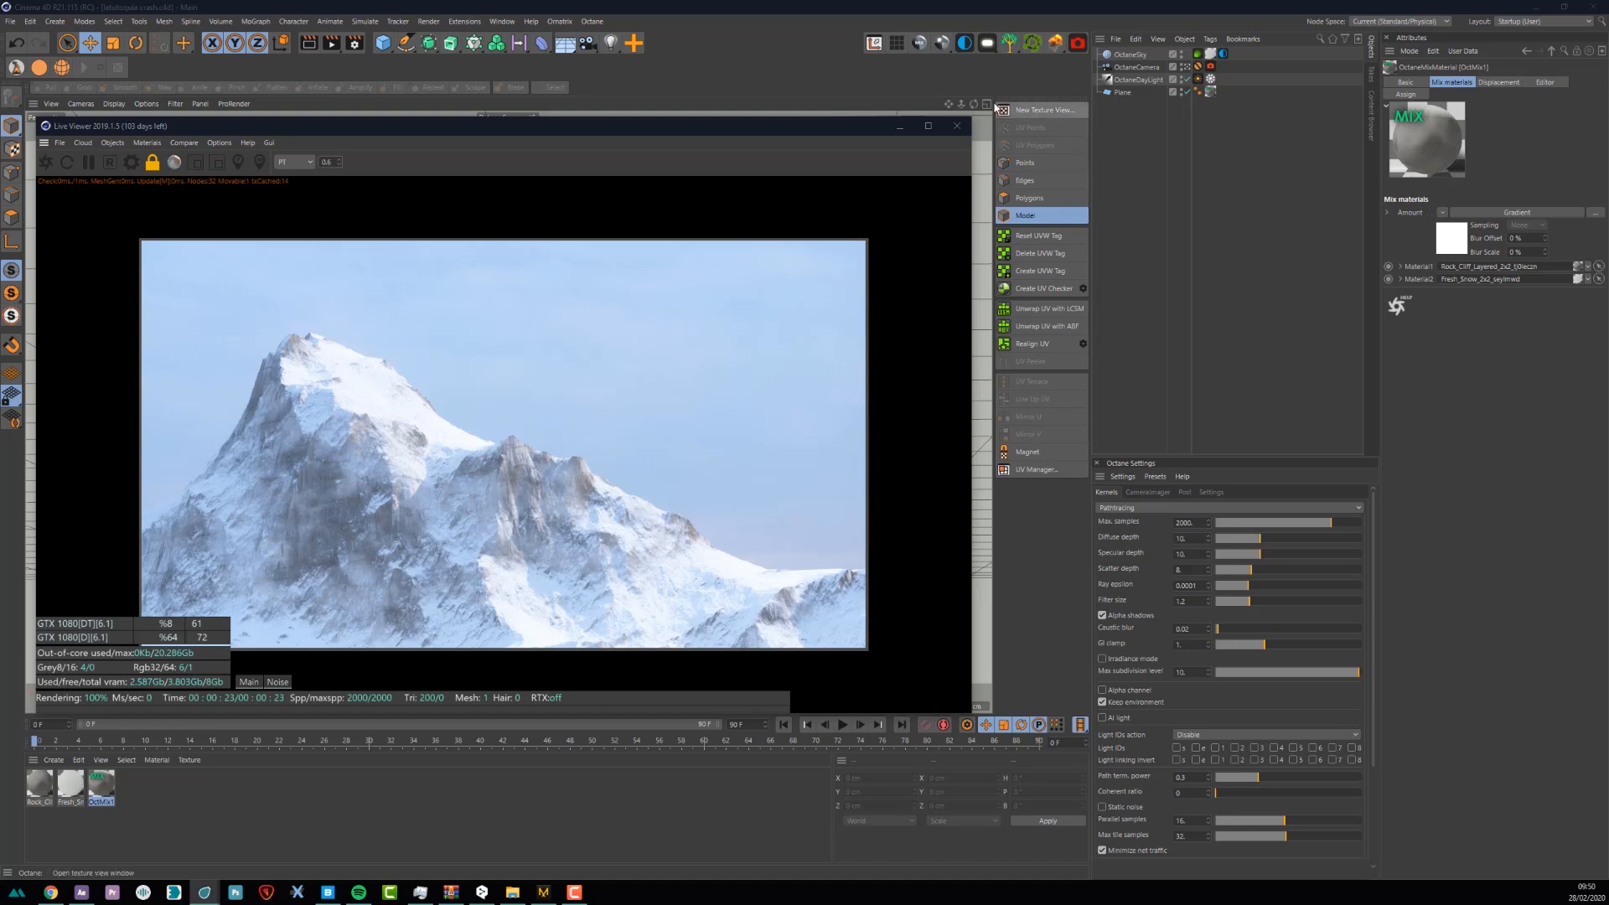
- Add an Octane Volume object, leave the Octane camera's view, and raise the volume above the plane
{"action": "left_click", "coordinate": [1055, 42]}
{"action": "left_click", "coordinate": [1083, 63]}
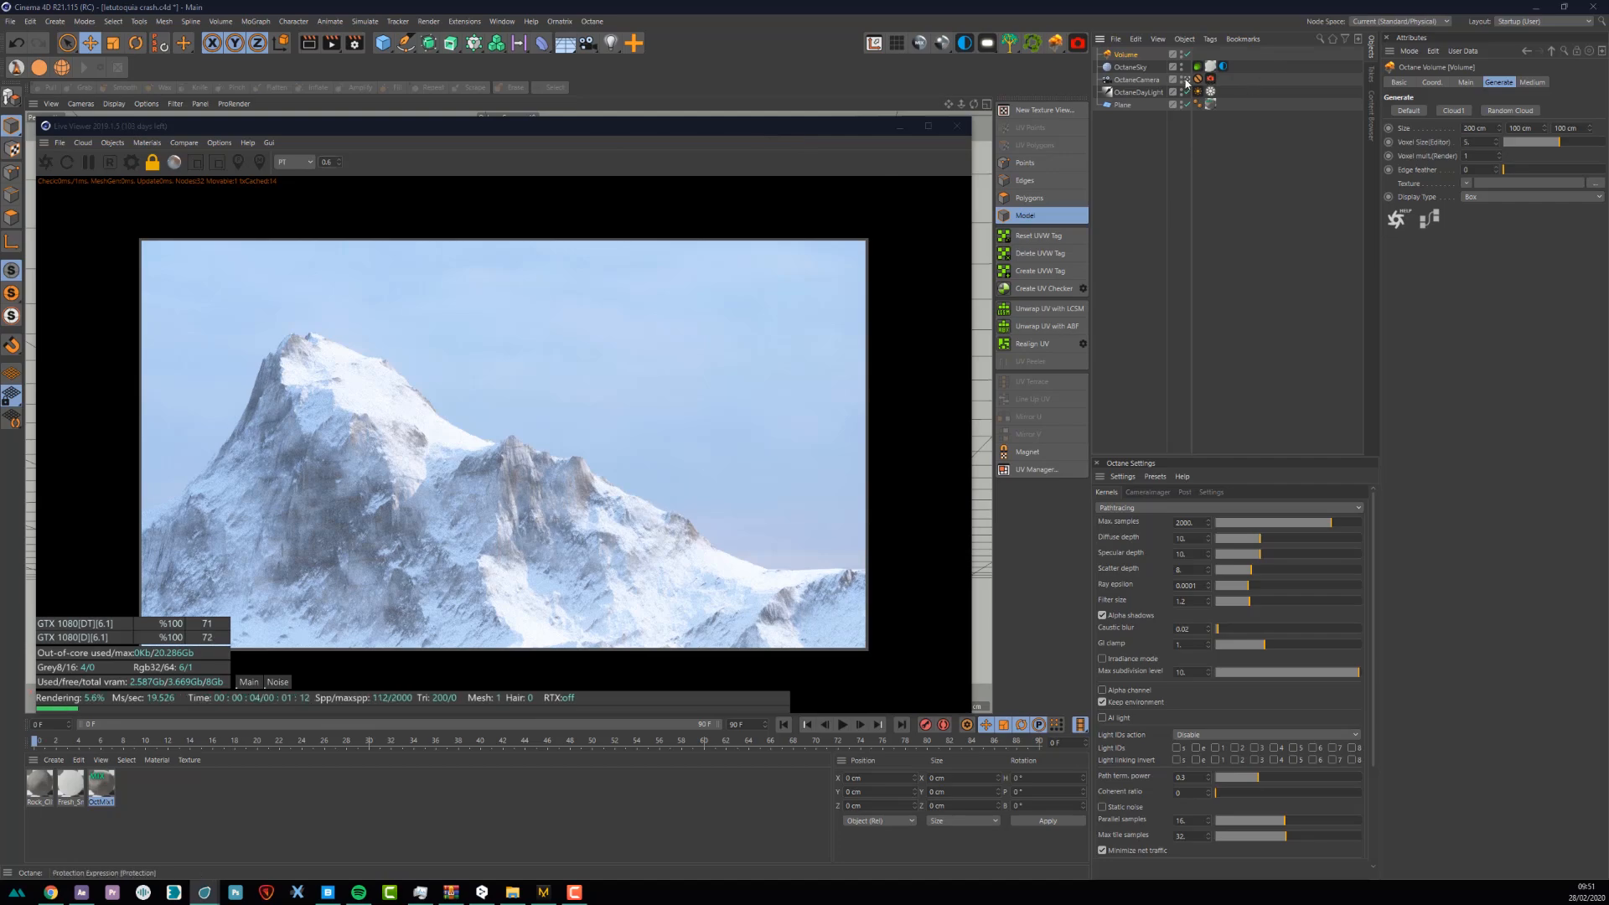
{"action": "left_click_drag", "start_coordinate": [617, 124], "coordinate": [1219, 486]}
{"action": "left_click_drag", "start_coordinate": [636, 381], "coordinate": [496, 370], "text": "alt"}
{"action": "left_click_drag", "start_coordinate": [395, 357], "coordinate": [390, 140]}
{"action": "middle_click", "coordinate": [402, 286]}
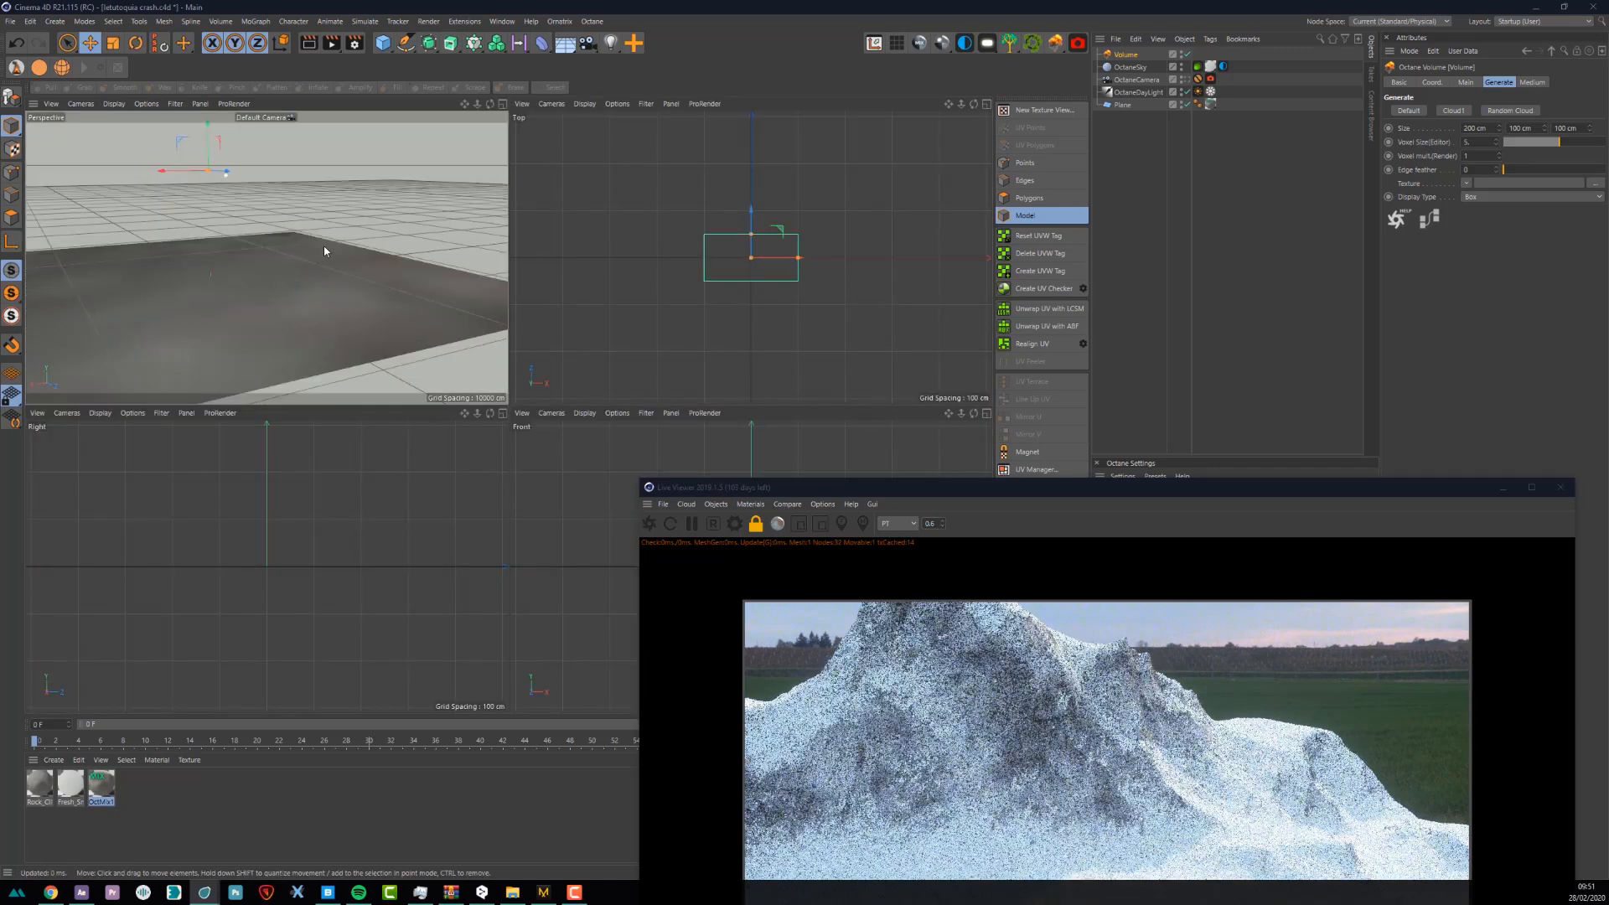
{"action": "middle_click", "coordinate": [326, 247]}
{"action": "middle_click_drag", "start_coordinate": [345, 264], "coordinate": [455, 328], "text": "alt"}
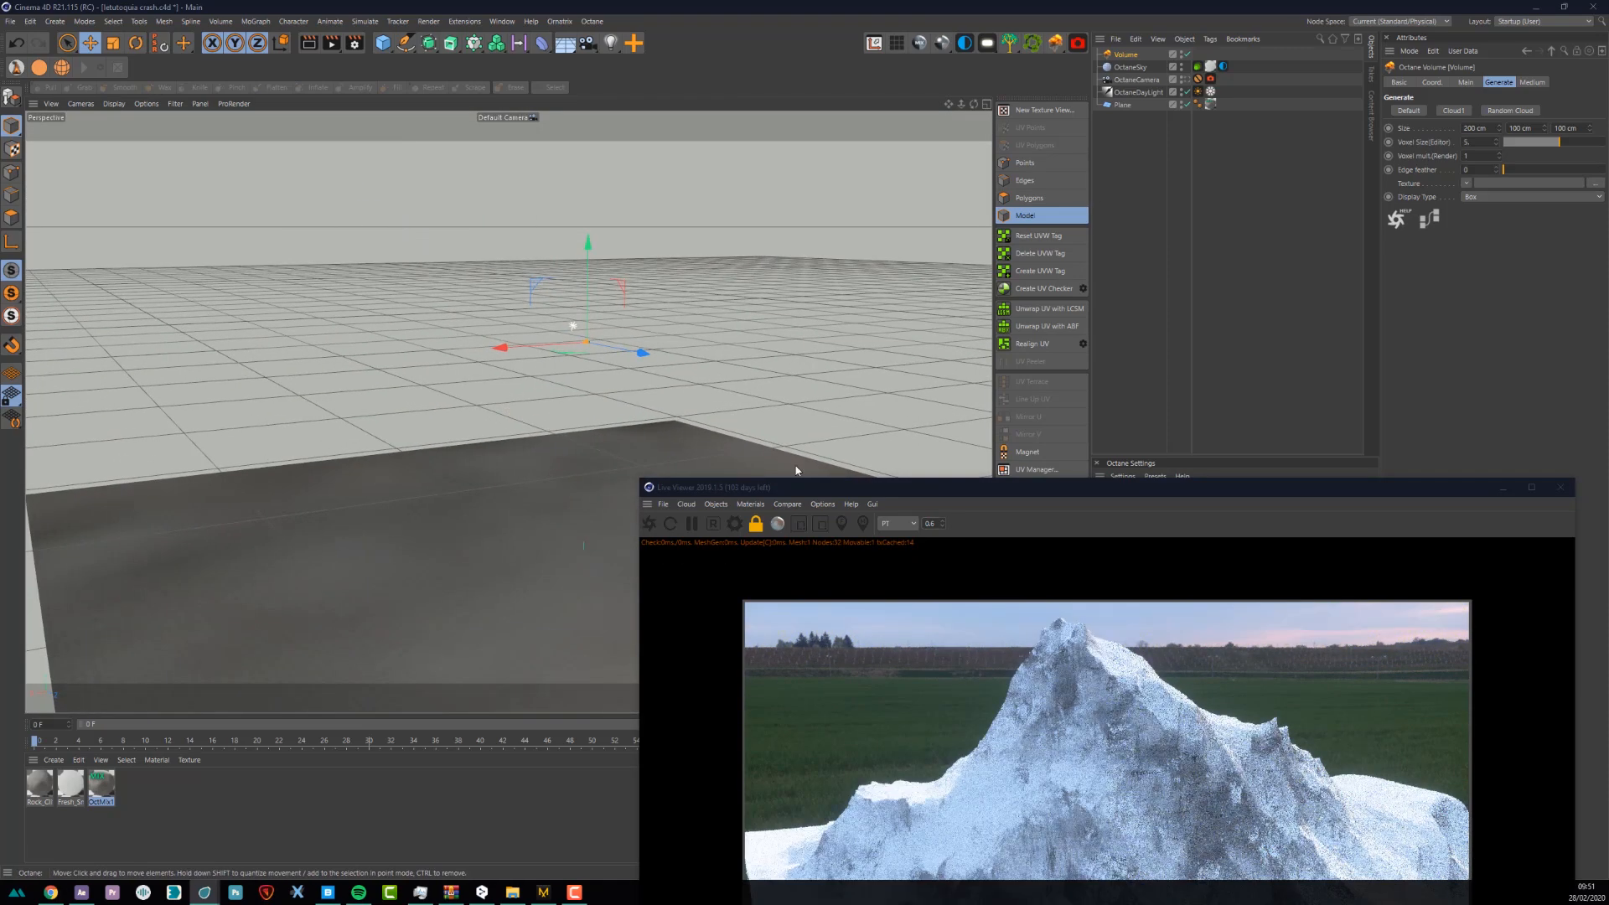
{"action": "left_click_drag", "start_coordinate": [807, 479], "coordinate": [889, 401]}
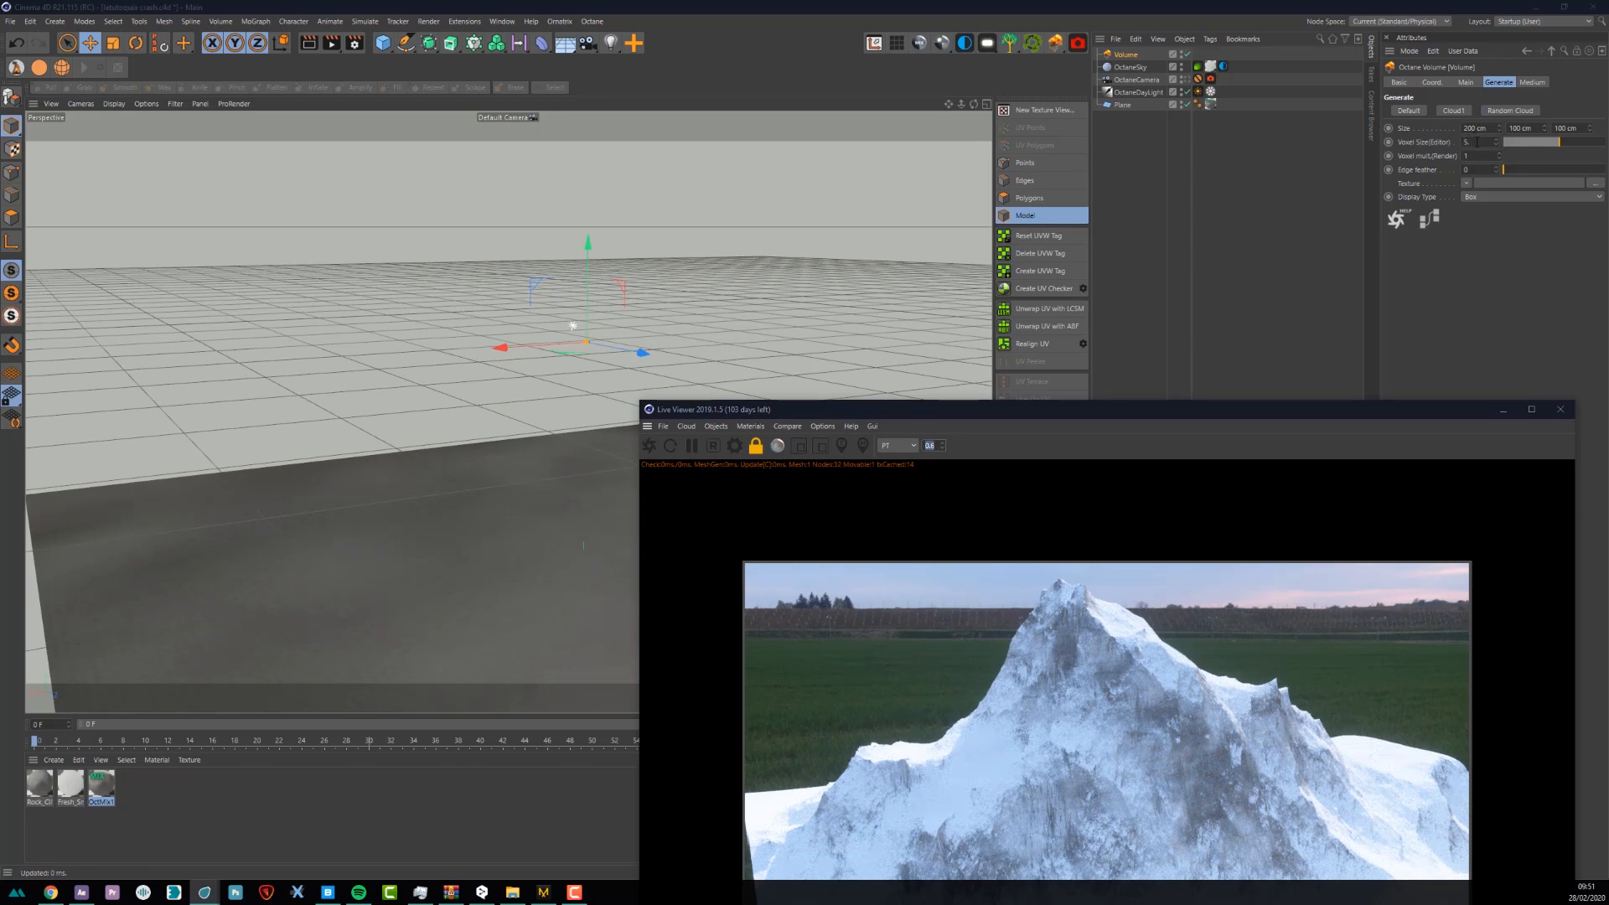
- Set the volume's voxel size to 1000 and its dimensions to 20000 × 10000 × 10000 cm
{"action": "double_click", "coordinate": [1478, 142]}
{"action": "type", "text": "1000"}
{"action": "key", "text": "Return"}
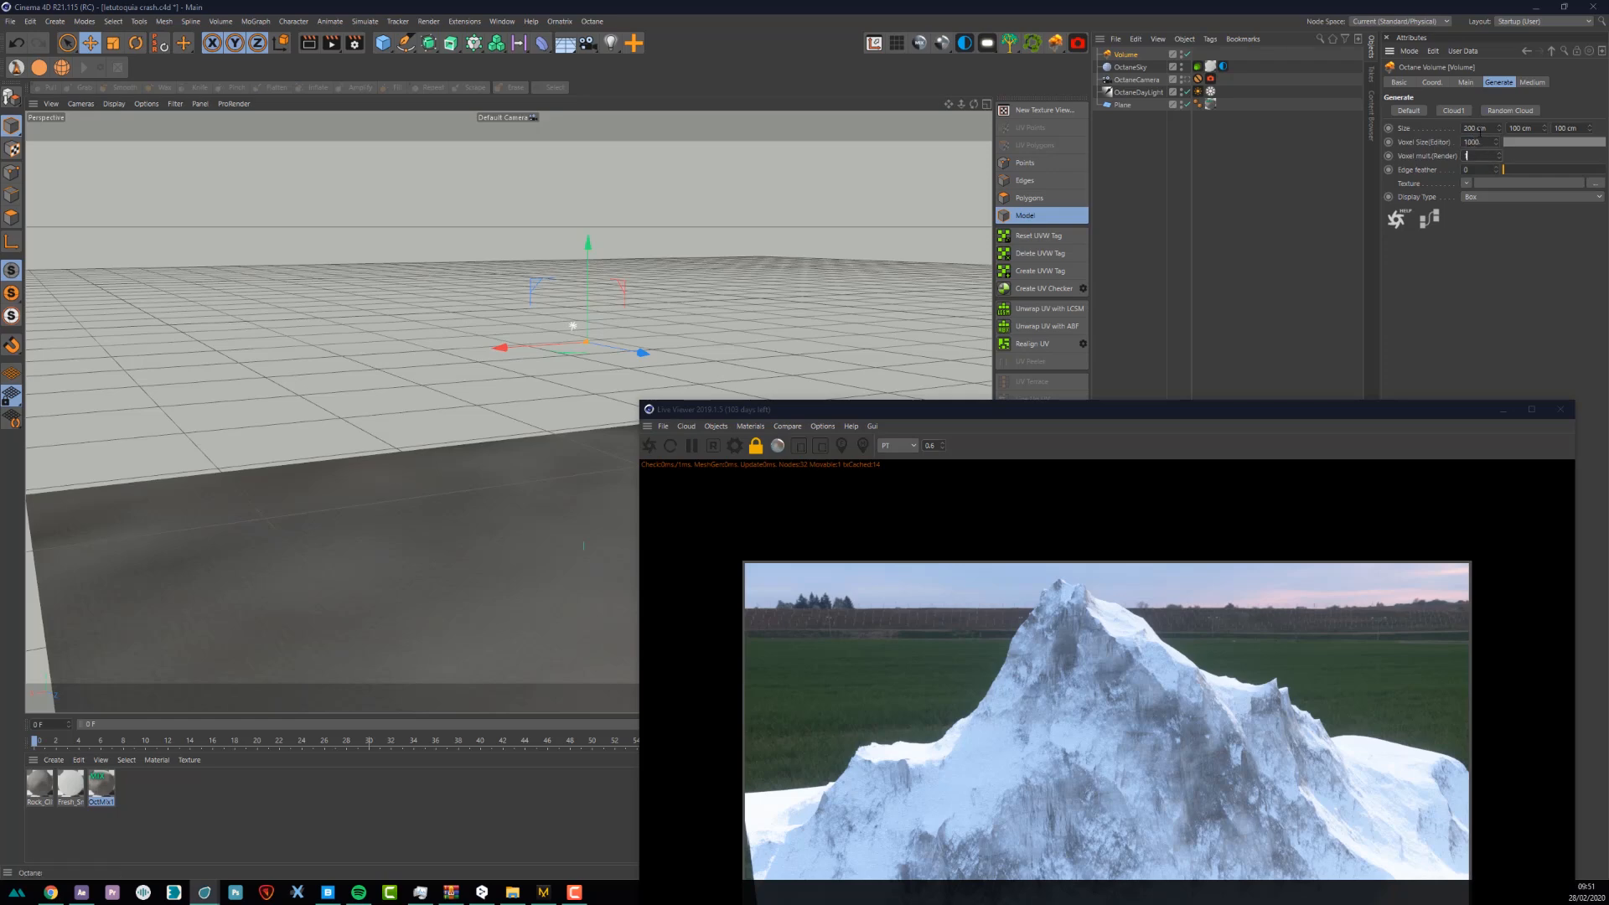
{"action": "key", "text": "Tab"}
{"action": "type", "text": "10000"}
{"action": "key", "text": "Tab"}
{"action": "type", "text": "10000"}
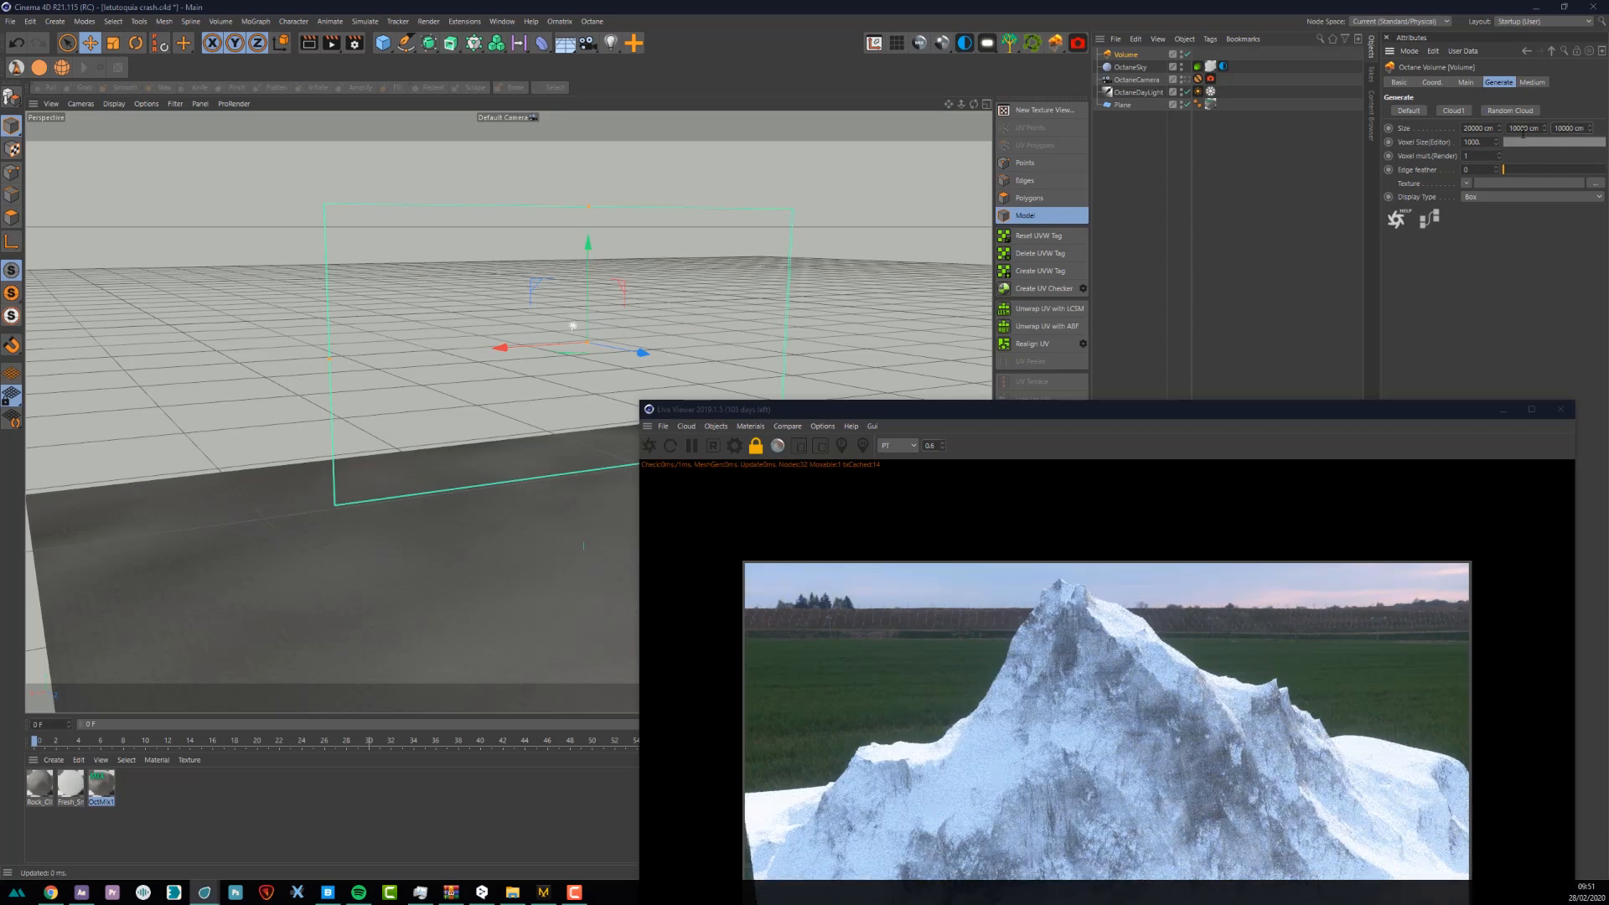
{"action": "key", "text": "Return"}
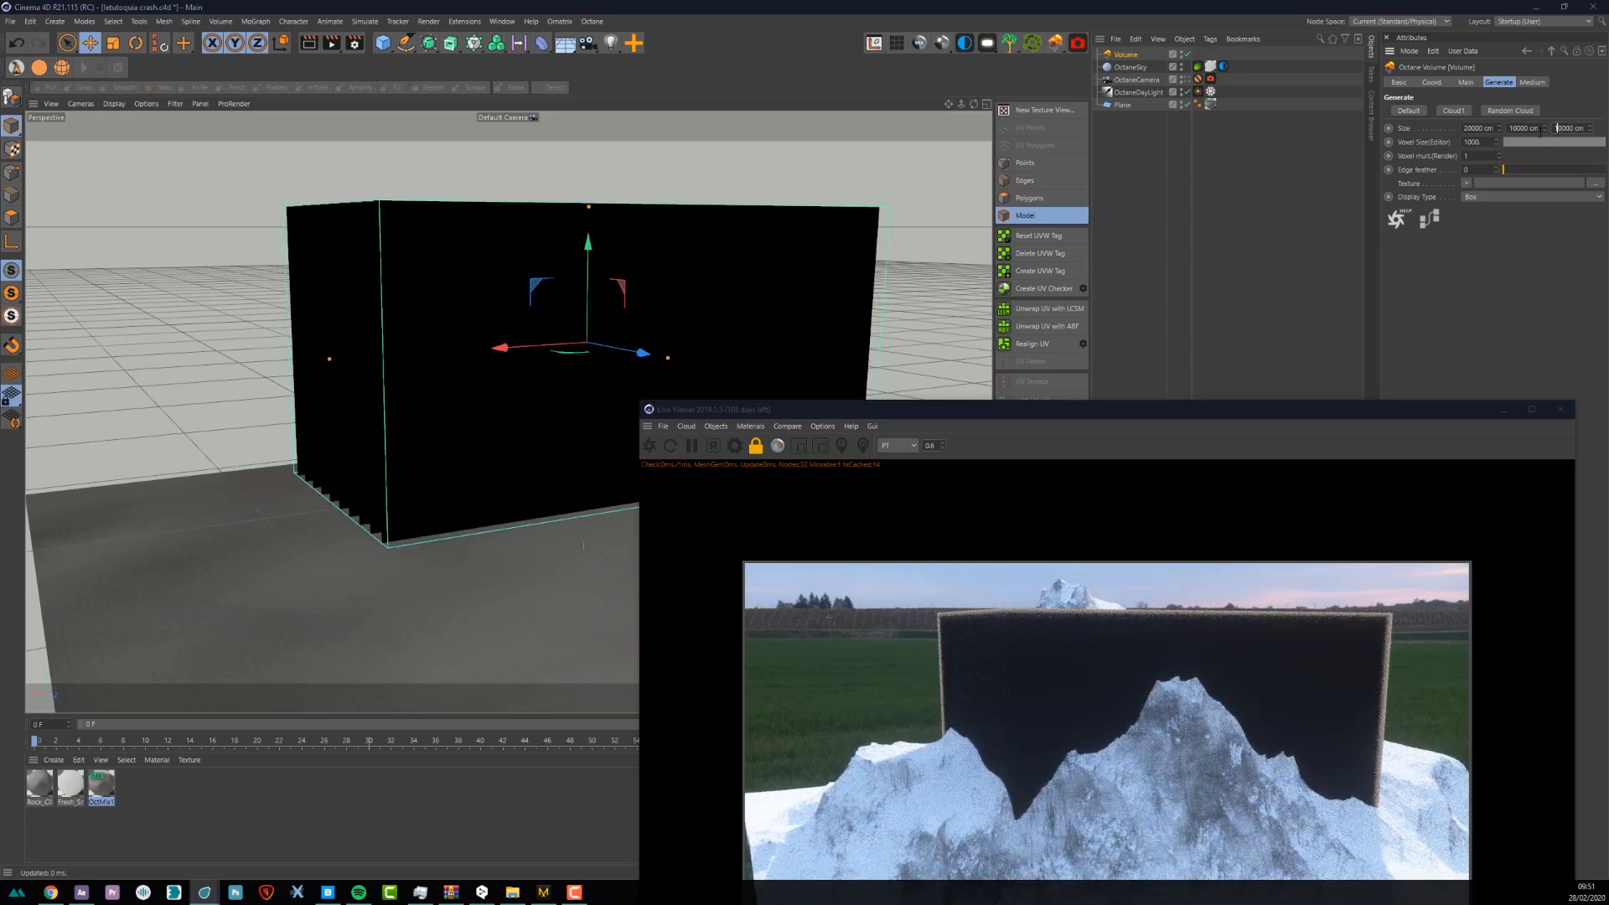
- Set the volume's height and depth to 20000 cm and shift it along the X axis over the mountain
{"action": "left_click", "coordinate": [1514, 128]}
{"action": "key", "text": "BackSpace"}
{"action": "type", "text": "2"}
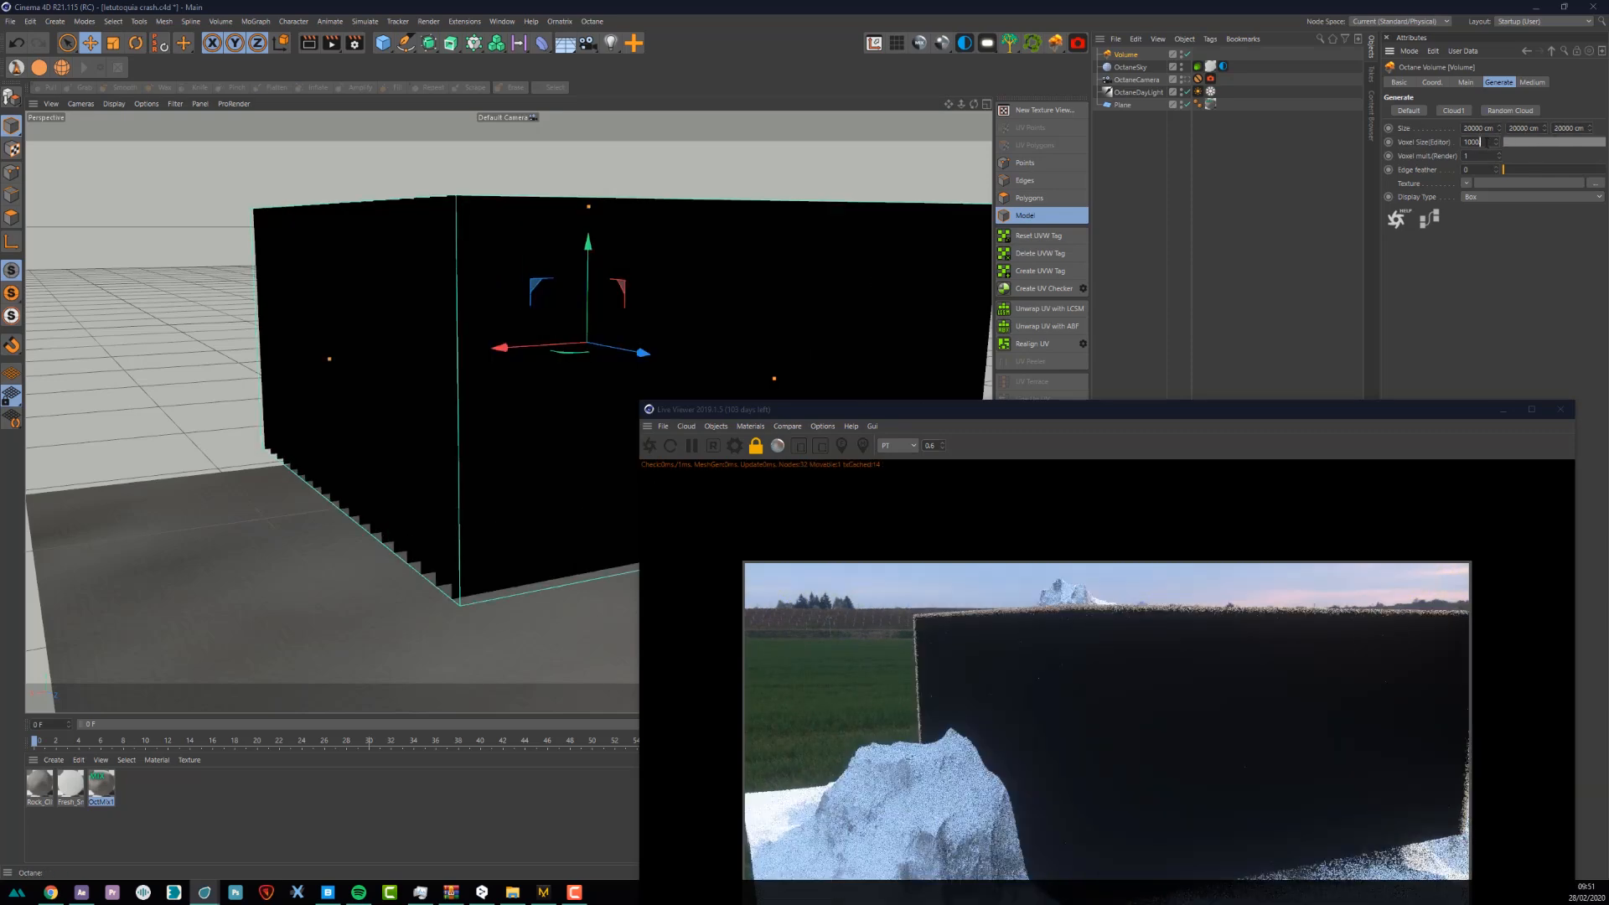
{"action": "key", "text": "Return"}
{"action": "left_click_drag", "start_coordinate": [543, 345], "coordinate": [287, 362]}
- Set the volume's width and depth to 40000 cm and adjust its height and vertical position so it covers the plane
{"action": "left_click", "coordinate": [1478, 128]}
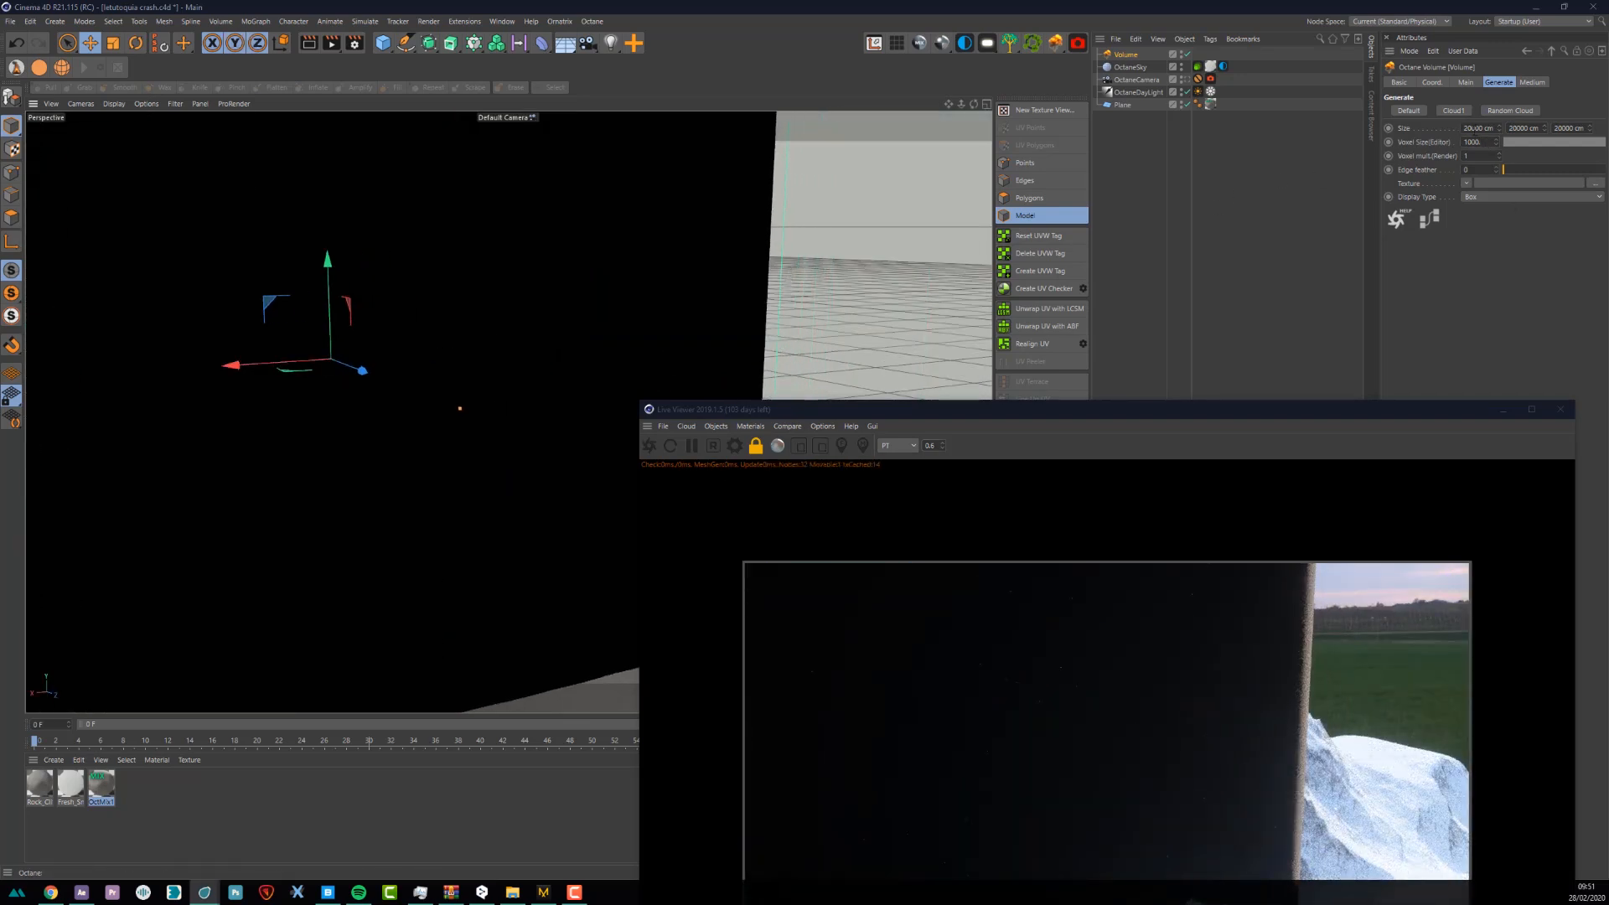
{"action": "left_click", "coordinate": [1472, 130]}
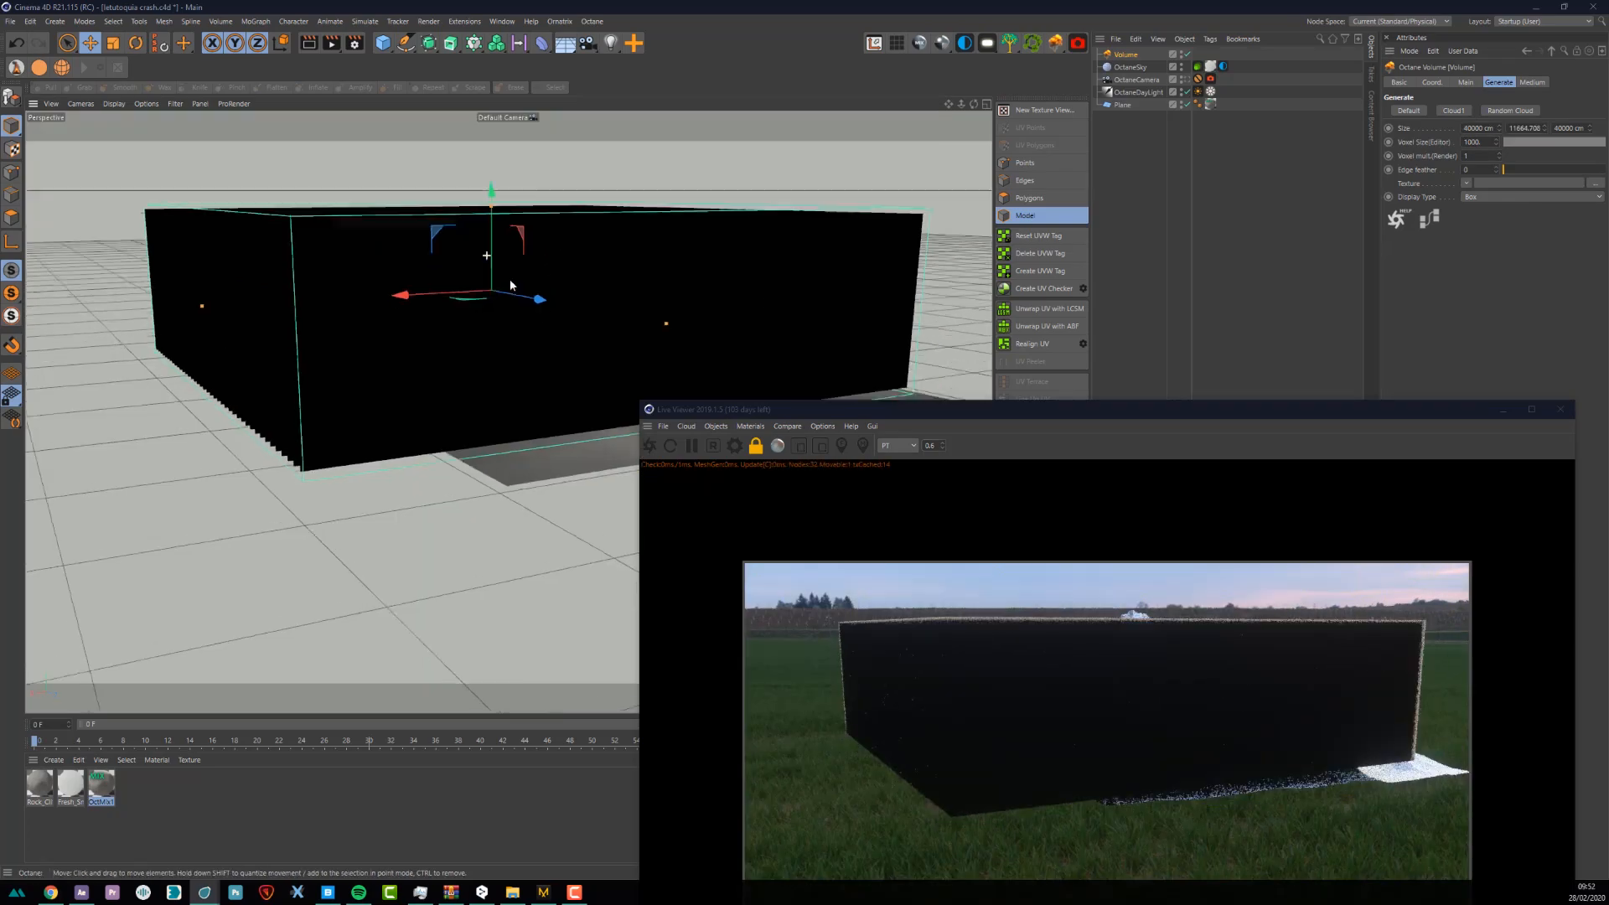
{"action": "left_click_drag", "start_coordinate": [510, 285], "coordinate": [587, 344], "text": "alt"}
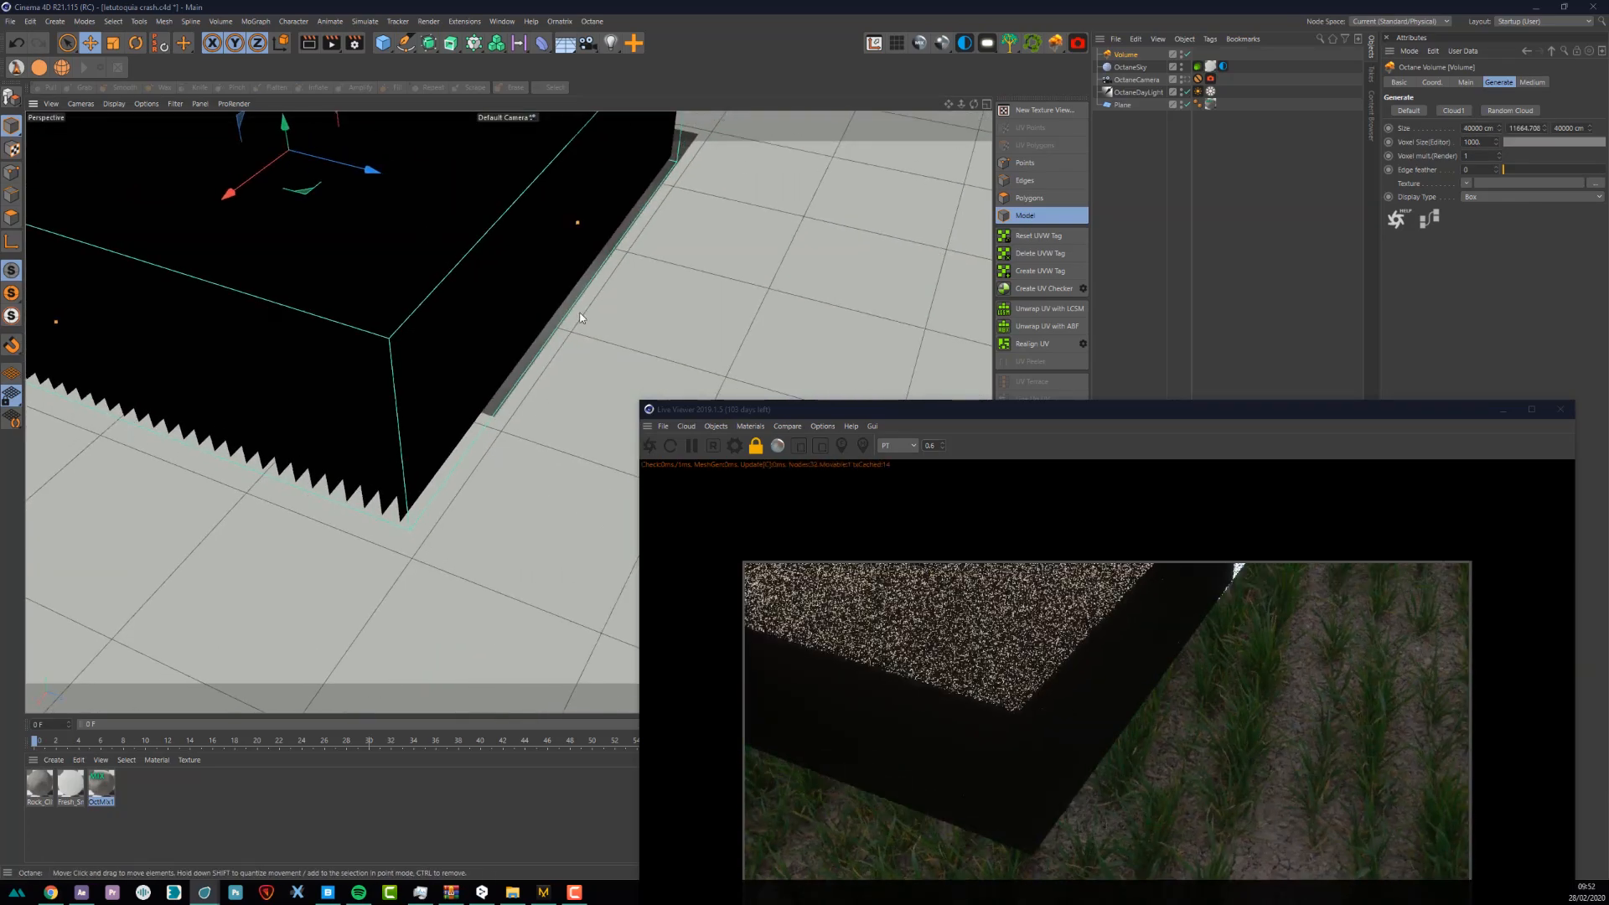
{"action": "middle_click_drag", "start_coordinate": [426, 231], "coordinate": [609, 335], "text": "alt"}
{"action": "scroll", "coordinate": [609, 336], "scroll_direction": "down", "scroll_amount": 3}
{"action": "mouse_move", "coordinate": [646, 318]}
{"action": "left_mouse_down", "text": "alt"}
{"action": "mouse_move", "coordinate": [592, 289]}
{"action": "mouse_move", "coordinate": [539, 318]}
{"action": "mouse_move", "coordinate": [663, 349]}
{"action": "mouse_move", "coordinate": [774, 345]}
{"action": "mouse_move", "coordinate": [634, 344]}
{"action": "mouse_move", "coordinate": [651, 337]}
{"action": "left_mouse_up", "text": "alt"}
{"action": "left_click_drag", "start_coordinate": [717, 263], "coordinate": [718, 241]}
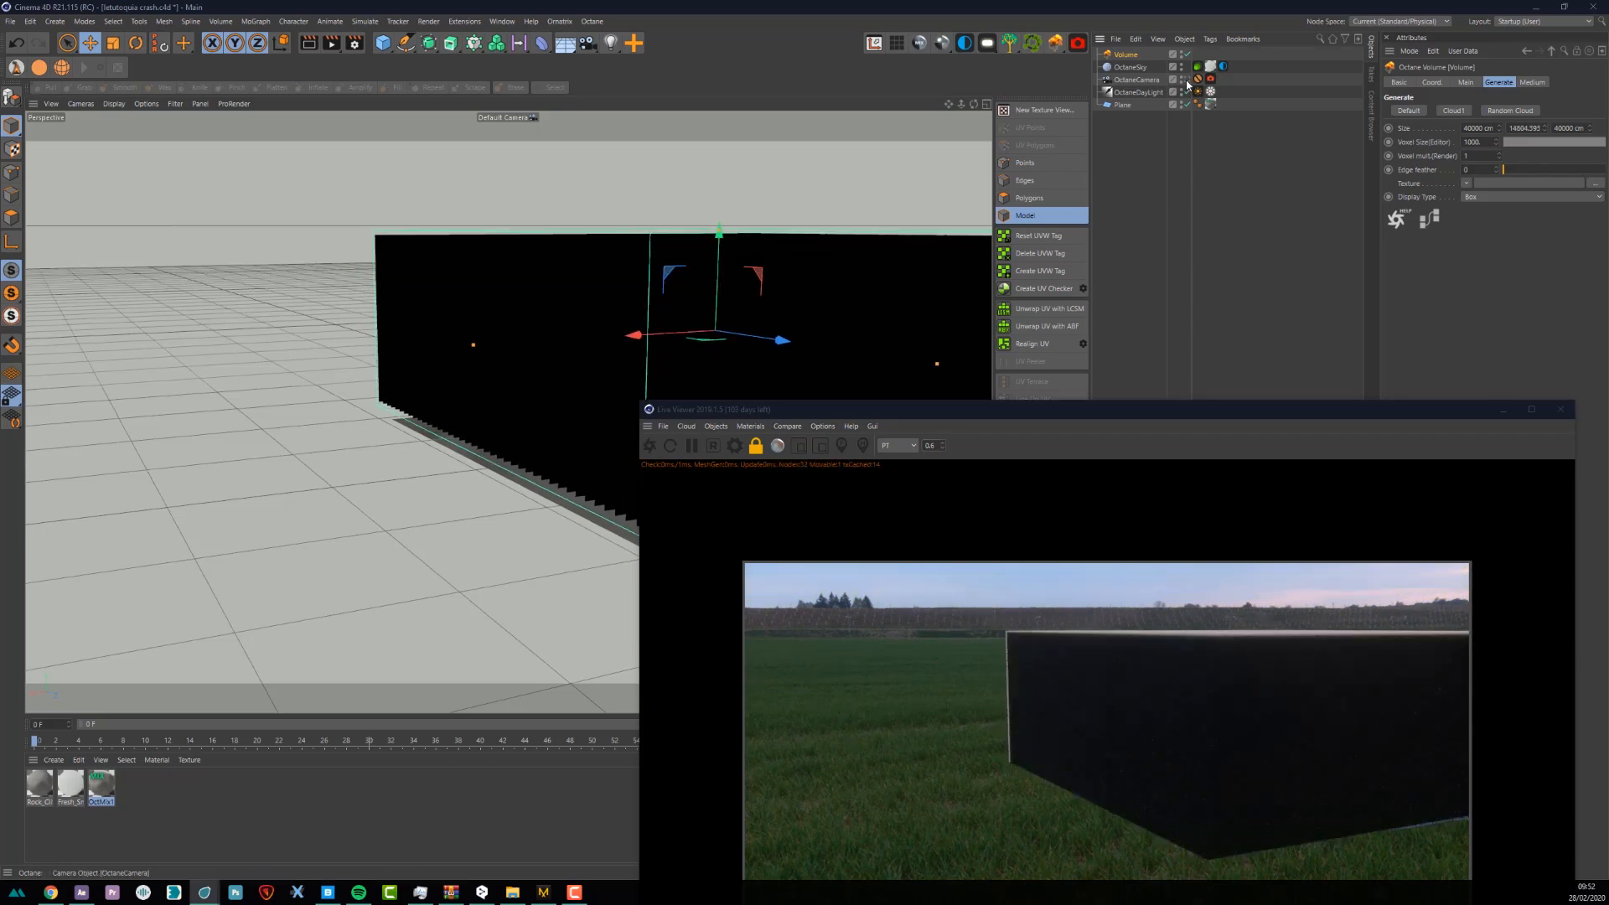
- Return to the Octane camera's view and open the volume's medium settings
{"action": "left_click", "coordinate": [1188, 80]}
{"action": "left_click_drag", "start_coordinate": [888, 404], "coordinate": [364, 67]}
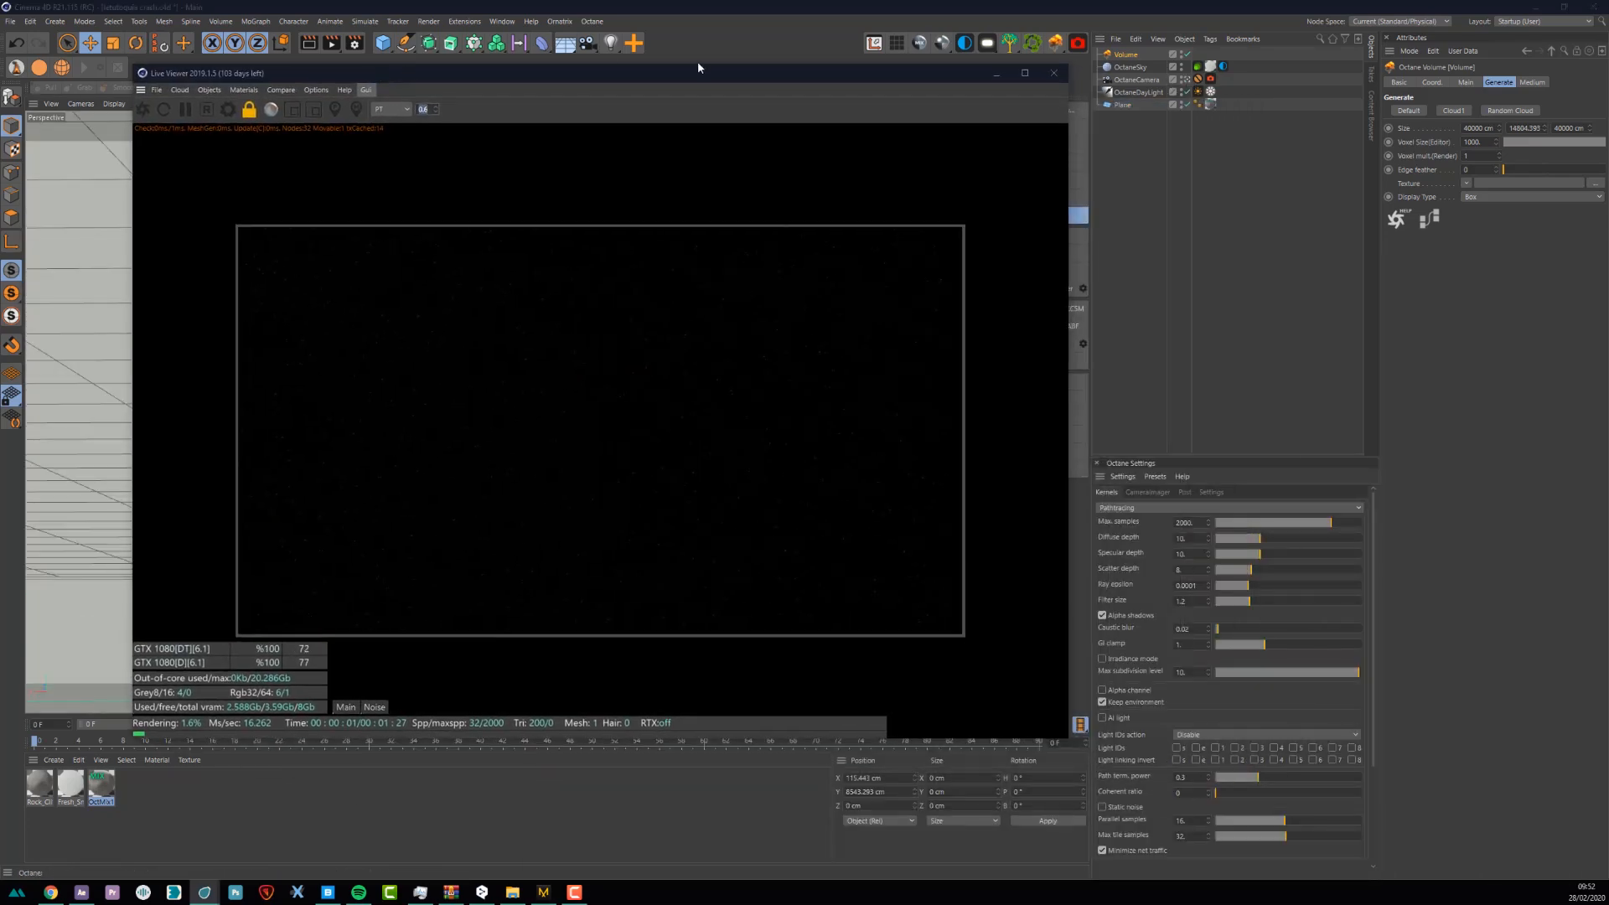
{"action": "left_click", "coordinate": [1531, 82]}
{"action": "left_click", "coordinate": [1526, 129]}
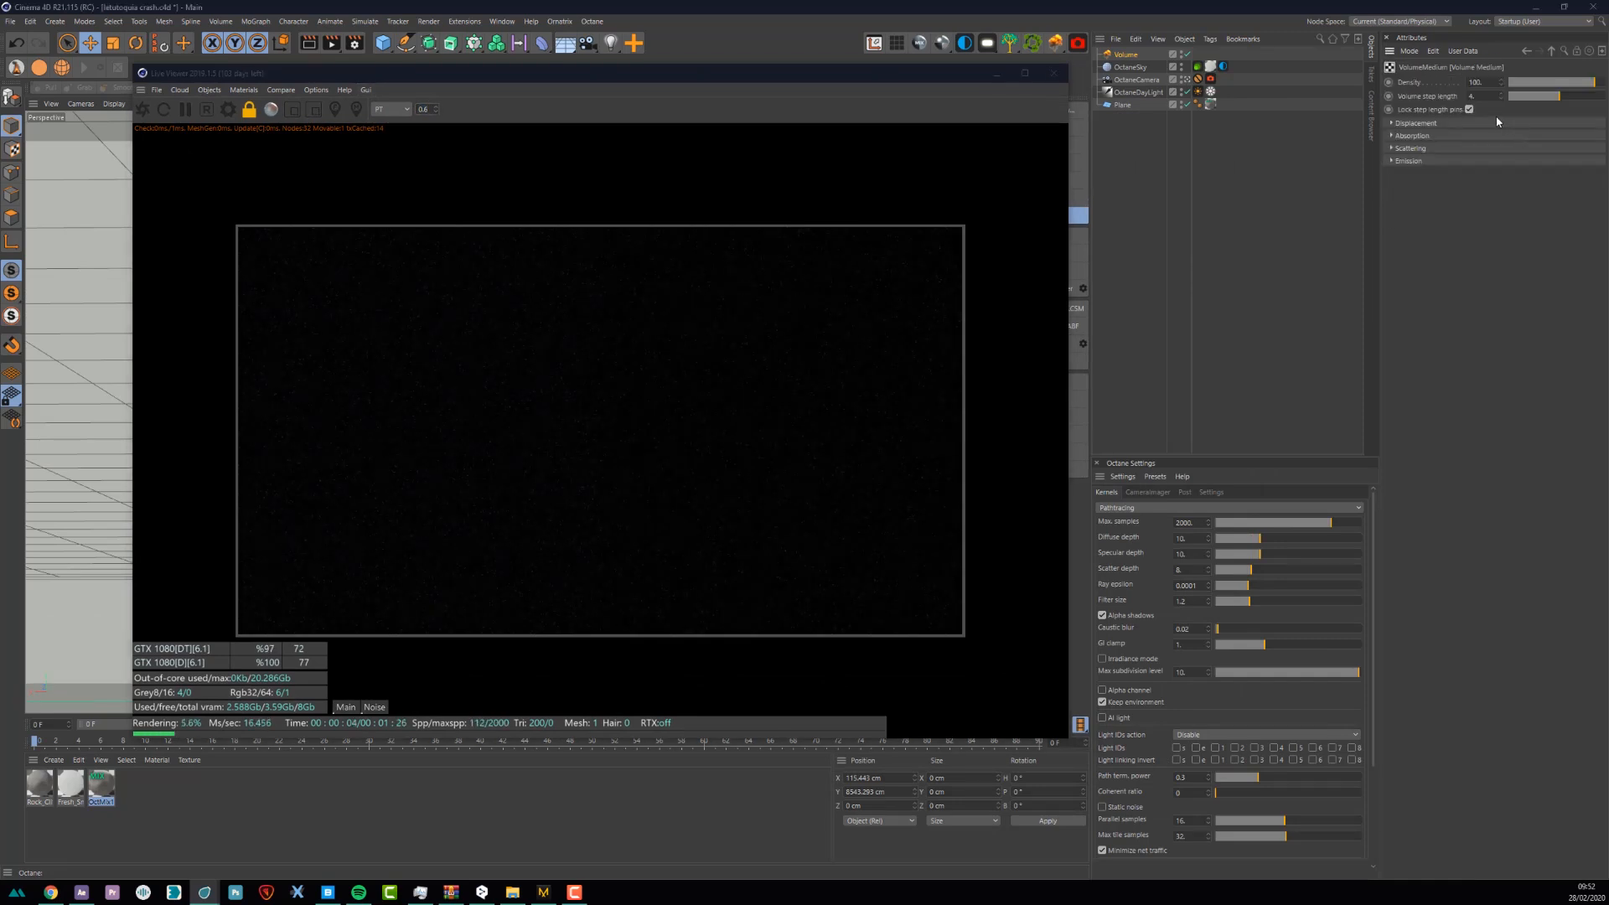
- Set the volume medium's density to 0.01 and its volume step length to 4
{"action": "double_click", "coordinate": [1482, 83]}
{"action": "type", "text": "0.02"}
{"action": "key", "text": "Tab"}
{"action": "type", "text": "4"}
{"action": "key", "text": "Return"}
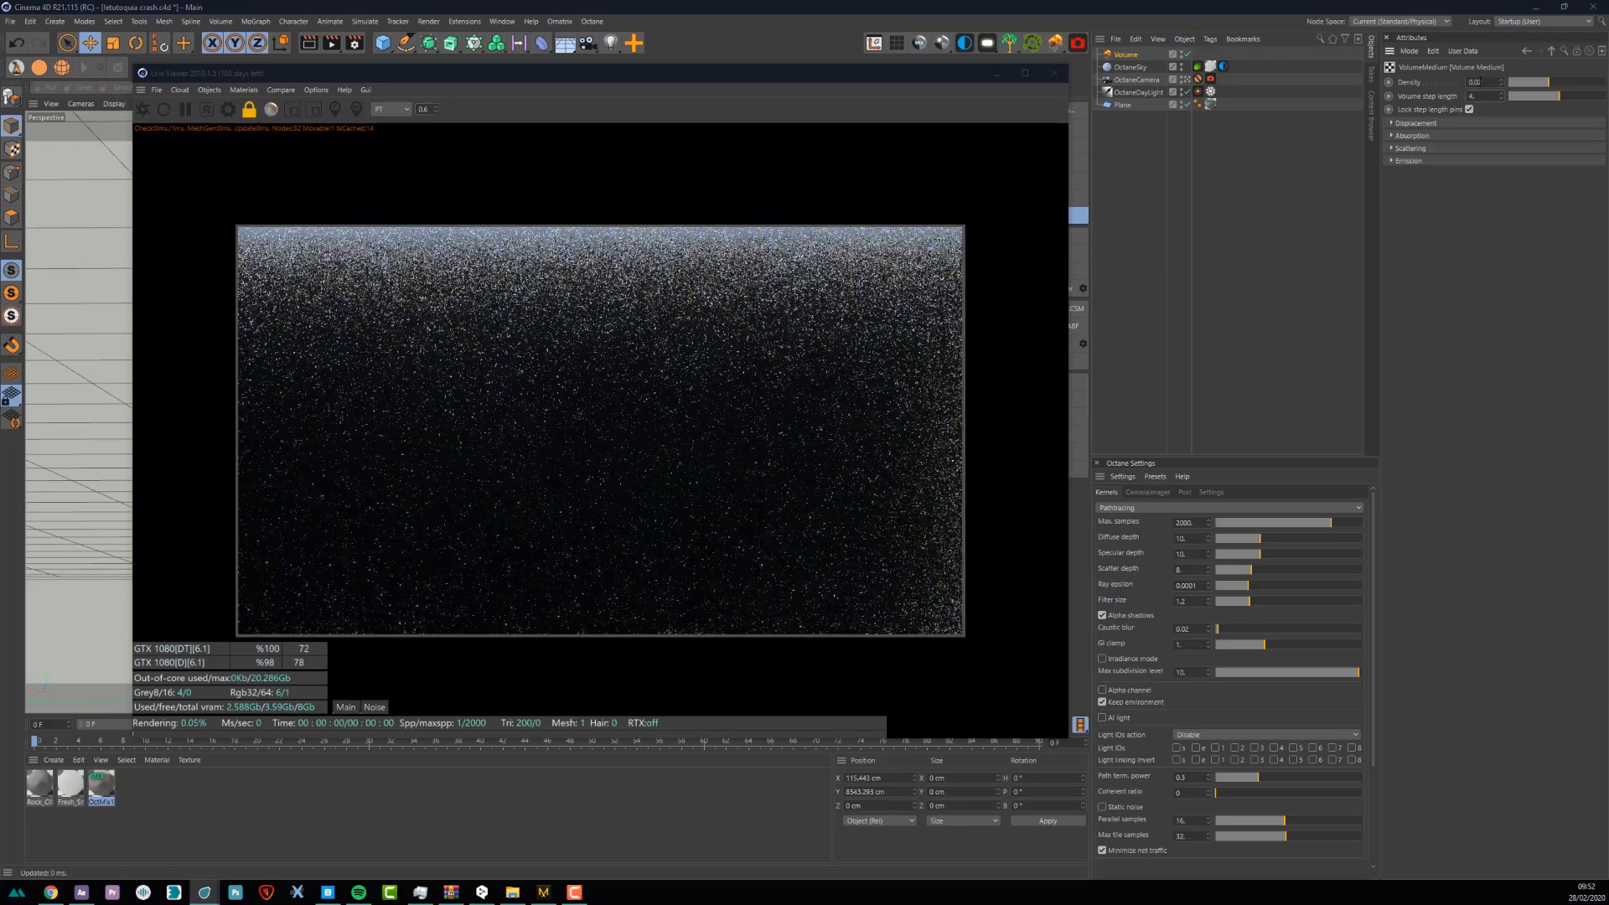
{"action": "scroll", "coordinate": [1479, 82], "scroll_direction": "down", "scroll_amount": 1}
{"action": "left_click", "coordinate": [1483, 94]}
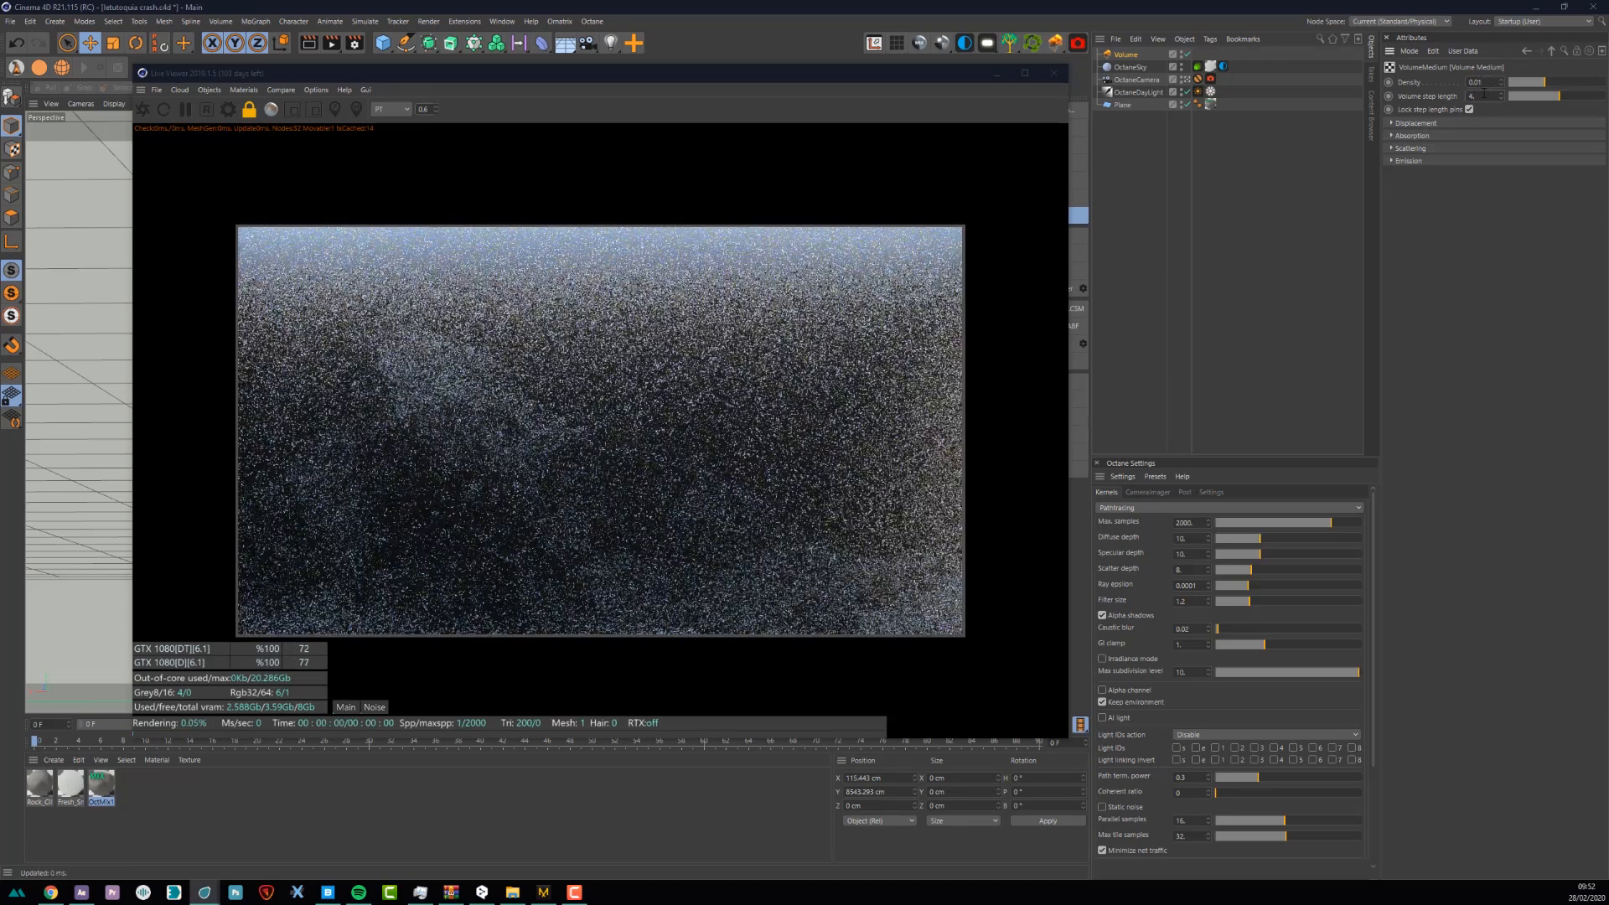
- Brighten the volume medium's absorption colour to a near-white with a 96% value
{"action": "left_click", "coordinate": [1474, 135]}
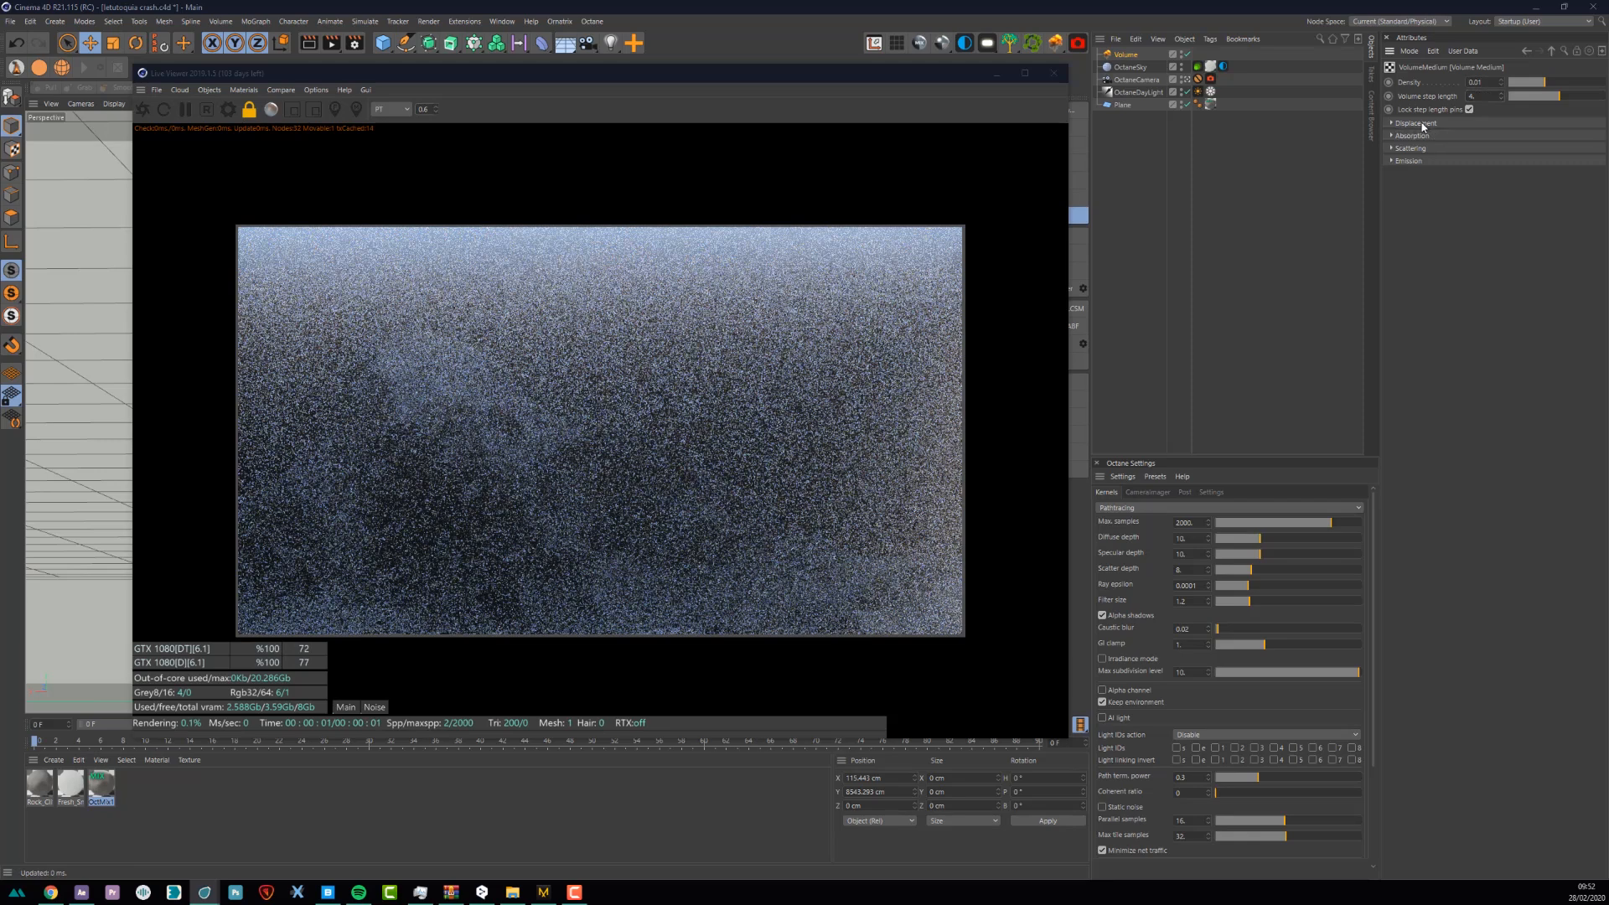
{"action": "left_click", "coordinate": [1469, 188]}
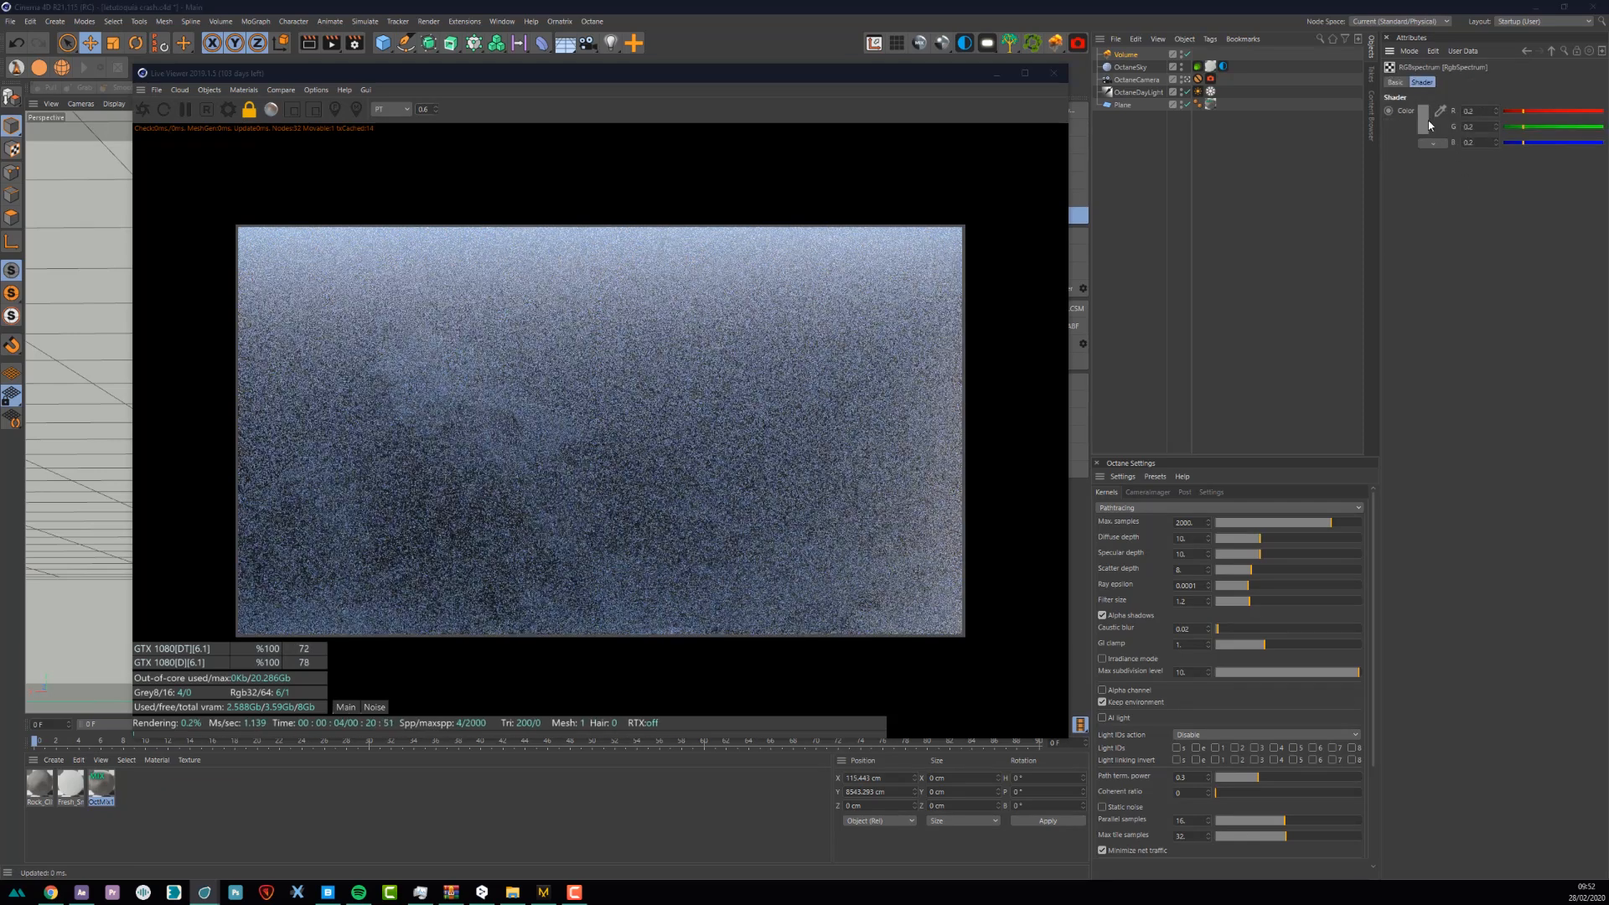
{"action": "left_click", "coordinate": [1548, 148]}
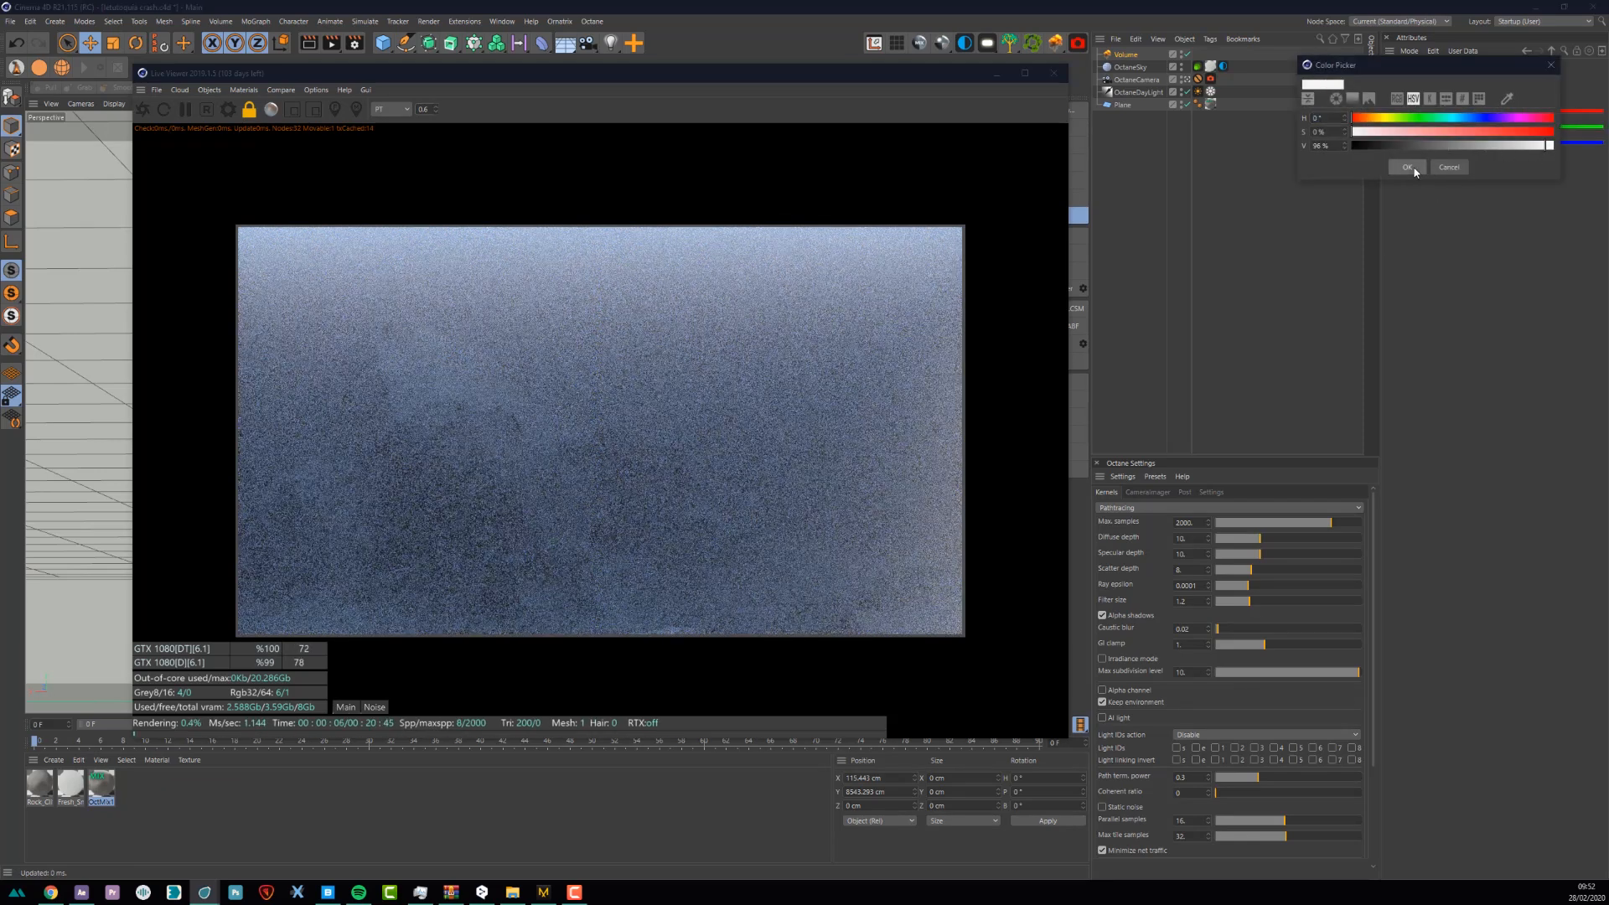
{"action": "left_click", "coordinate": [1407, 167]}
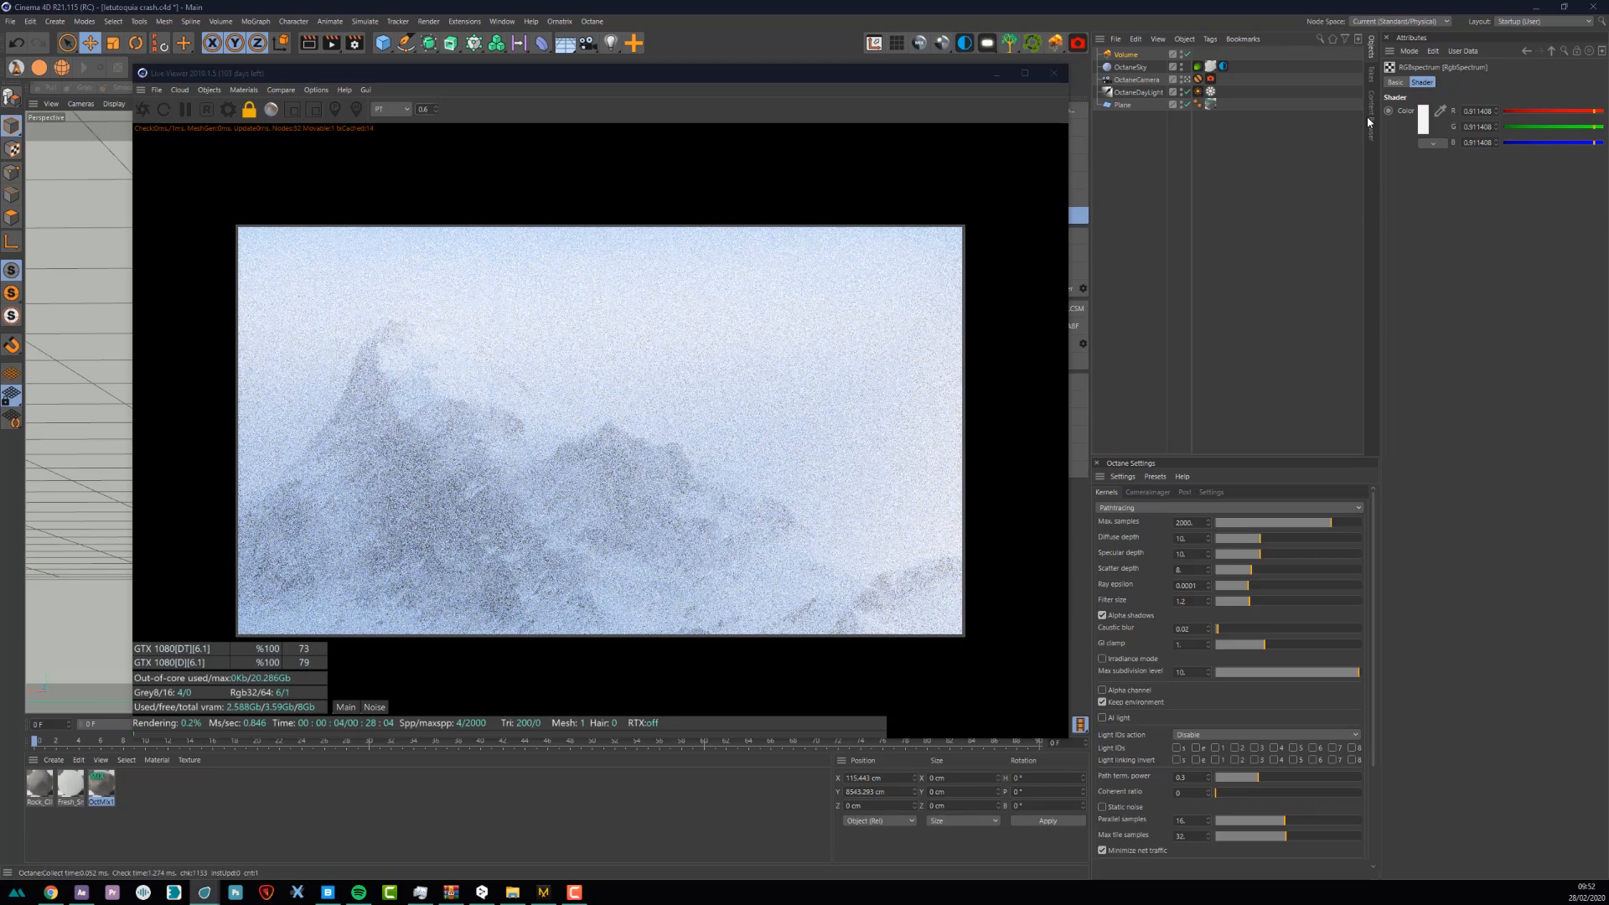
- Raise the volume to a Y position of about 10013 cm
{"action": "left_click", "coordinate": [1126, 55]}
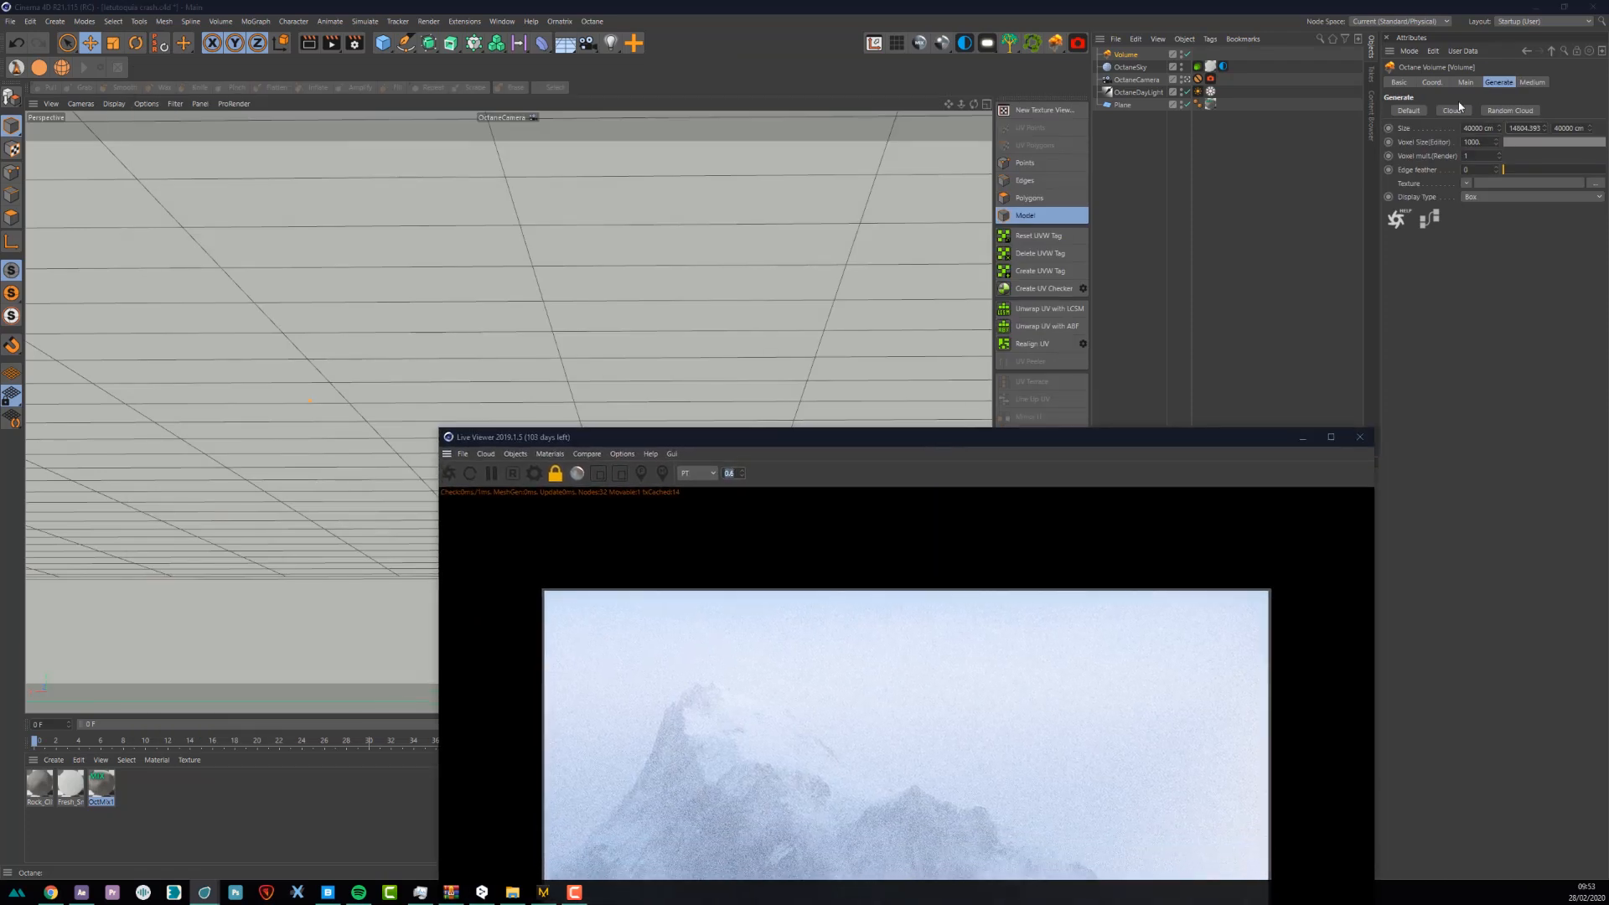
{"action": "left_click", "coordinate": [1433, 82]}
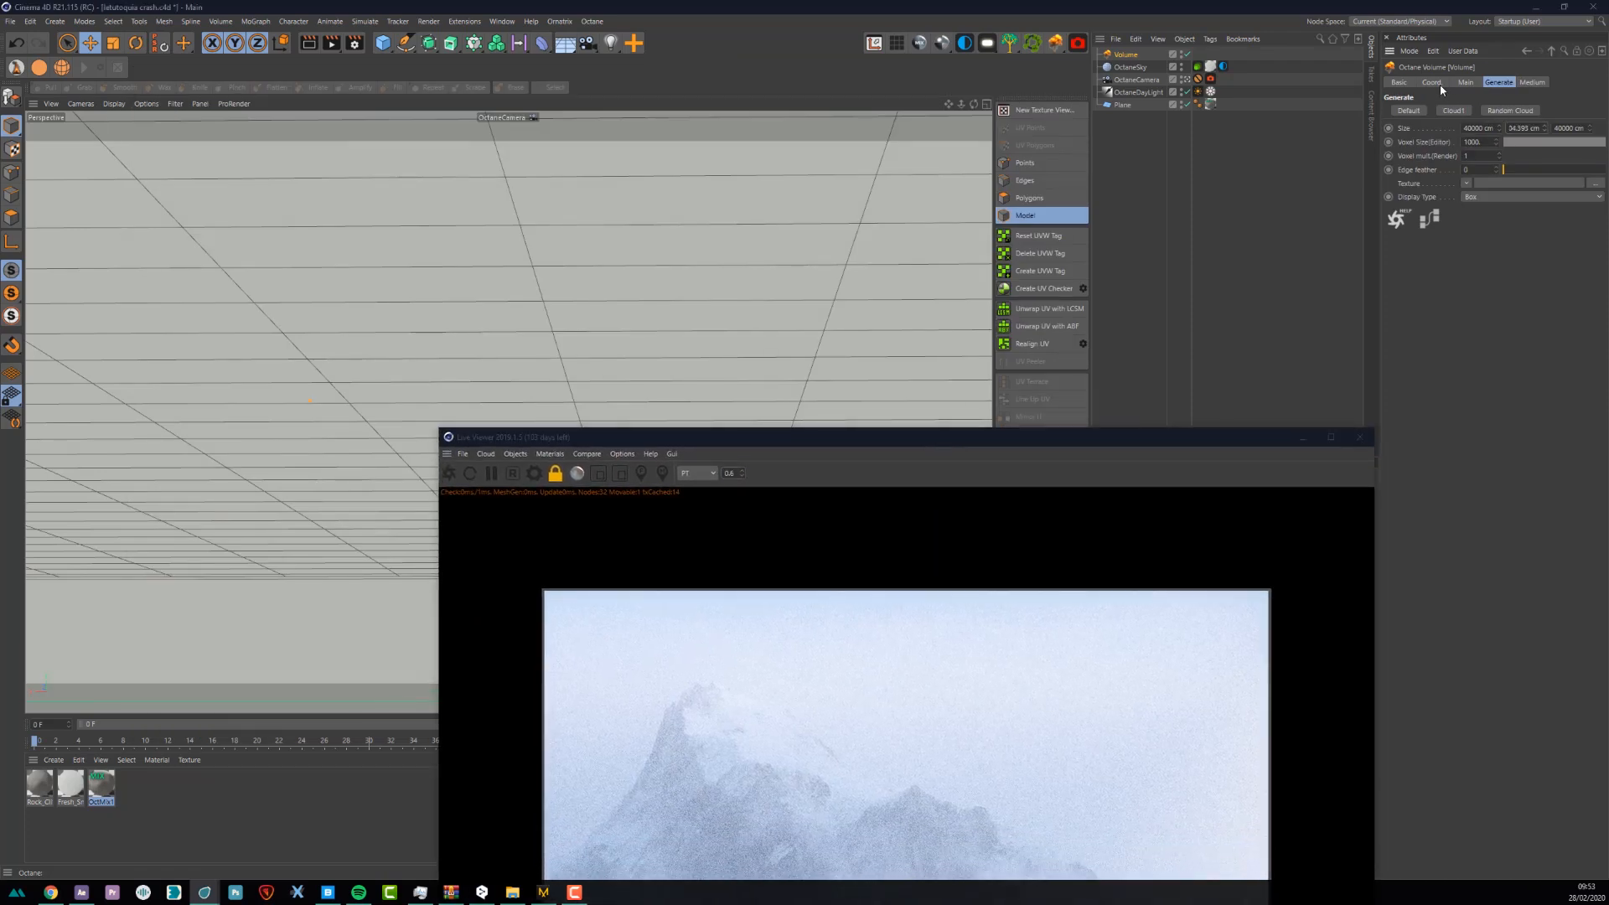
{"action": "left_click_drag", "start_coordinate": [1453, 128], "coordinate": [1453, 92]}
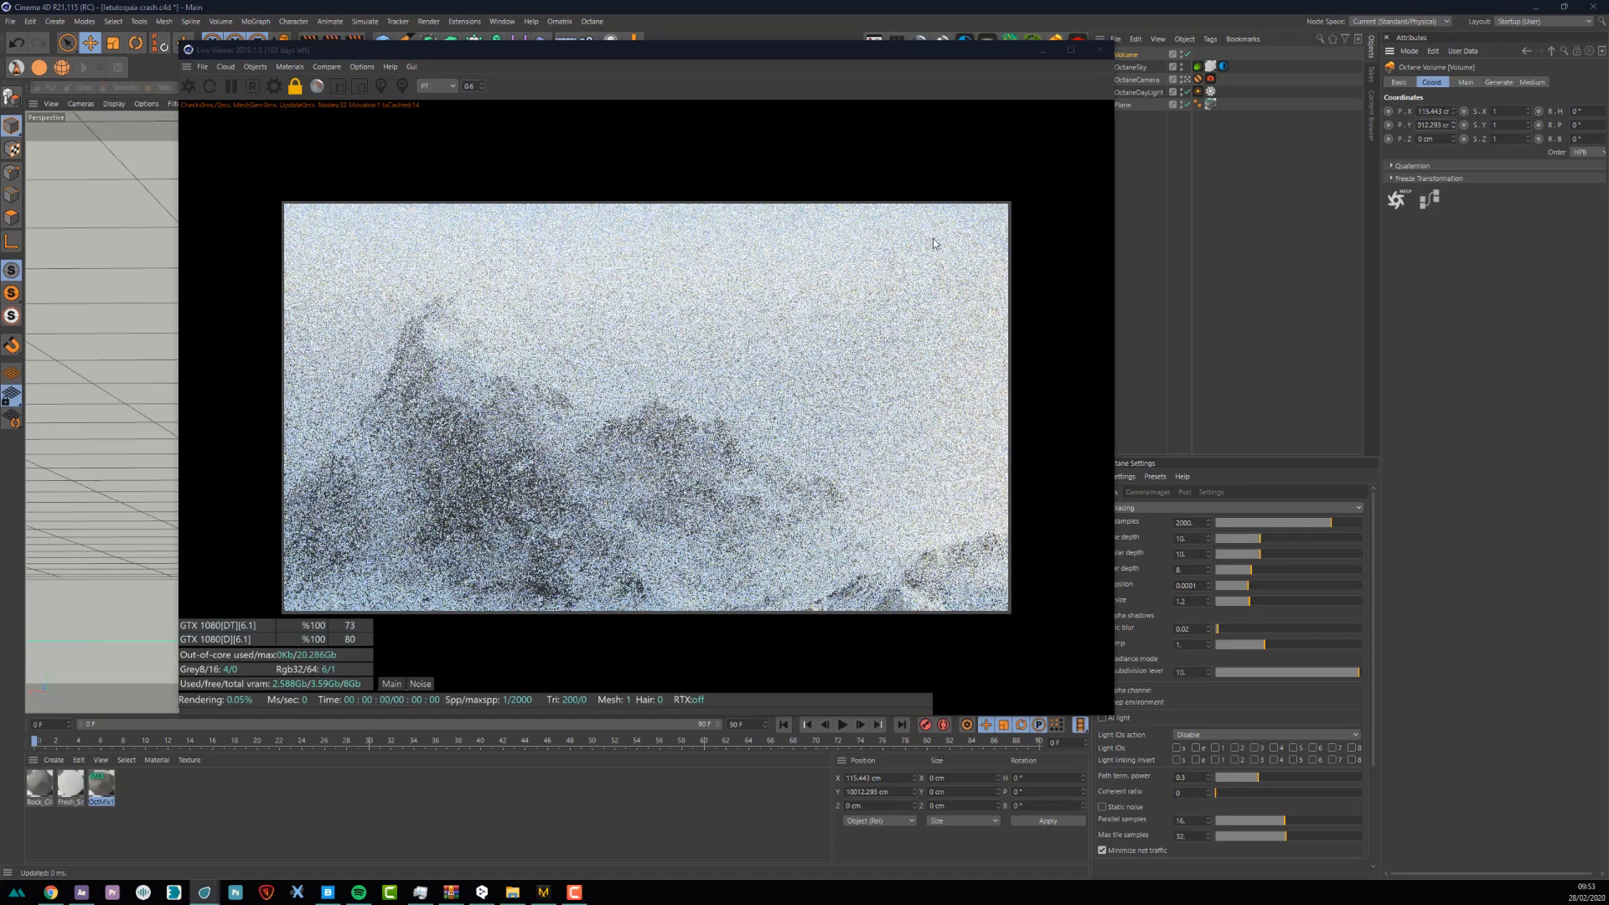
{"action": "left_click_drag", "start_coordinate": [1077, 58], "coordinate": [968, 66]}
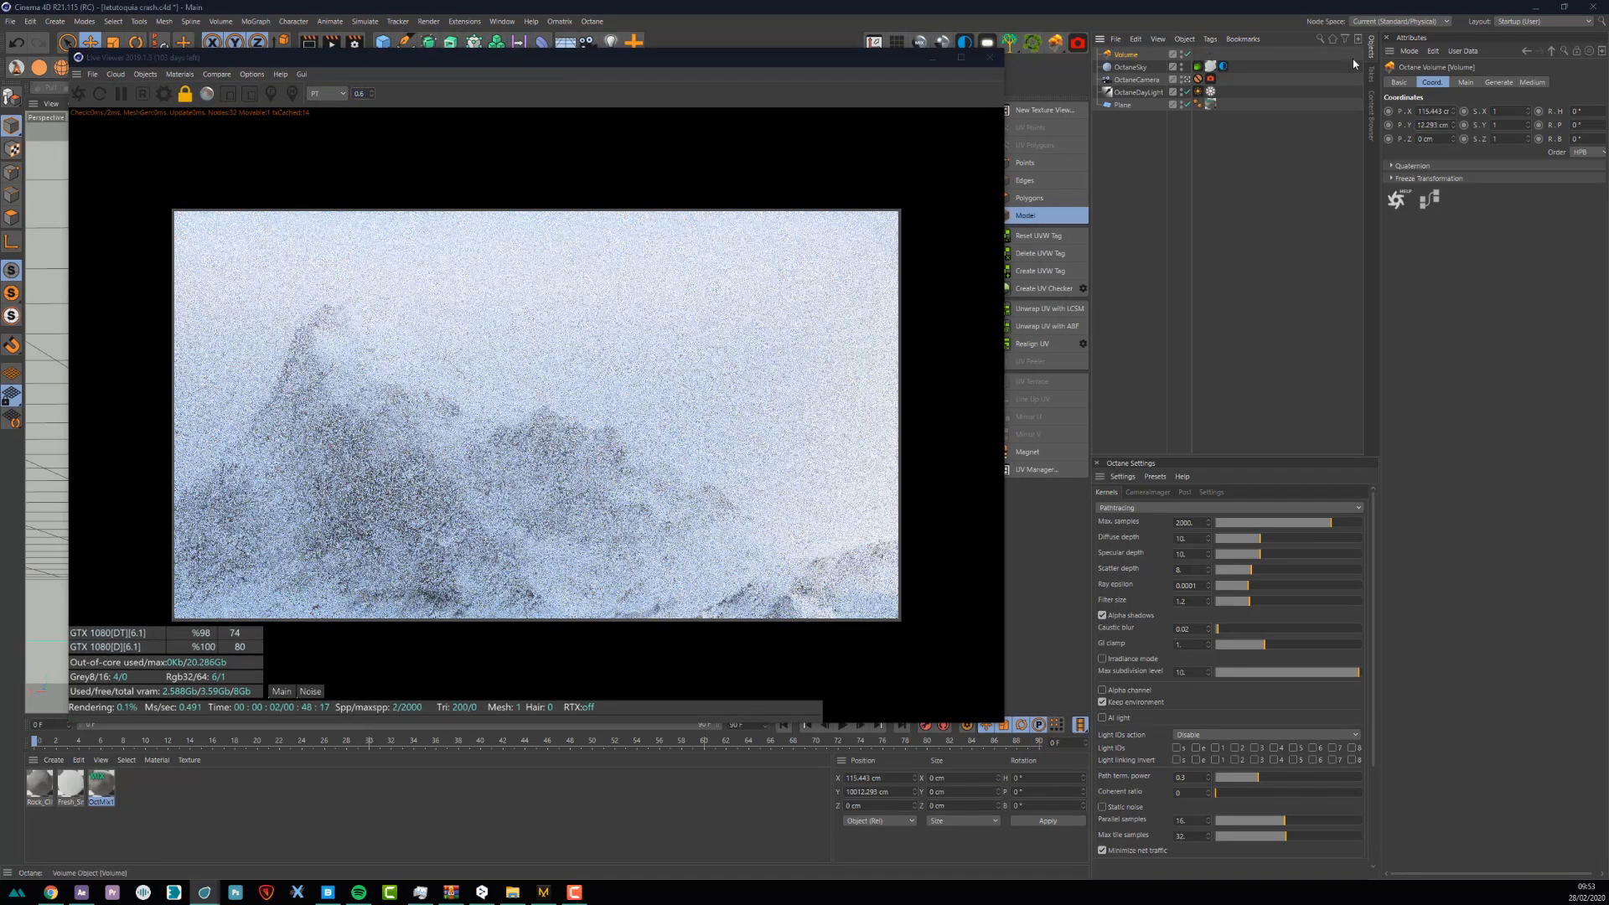
- Increase the volume medium's scattering phase to about 0.82
{"action": "left_click", "coordinate": [1528, 84]}
{"action": "left_click", "coordinate": [1492, 129]}
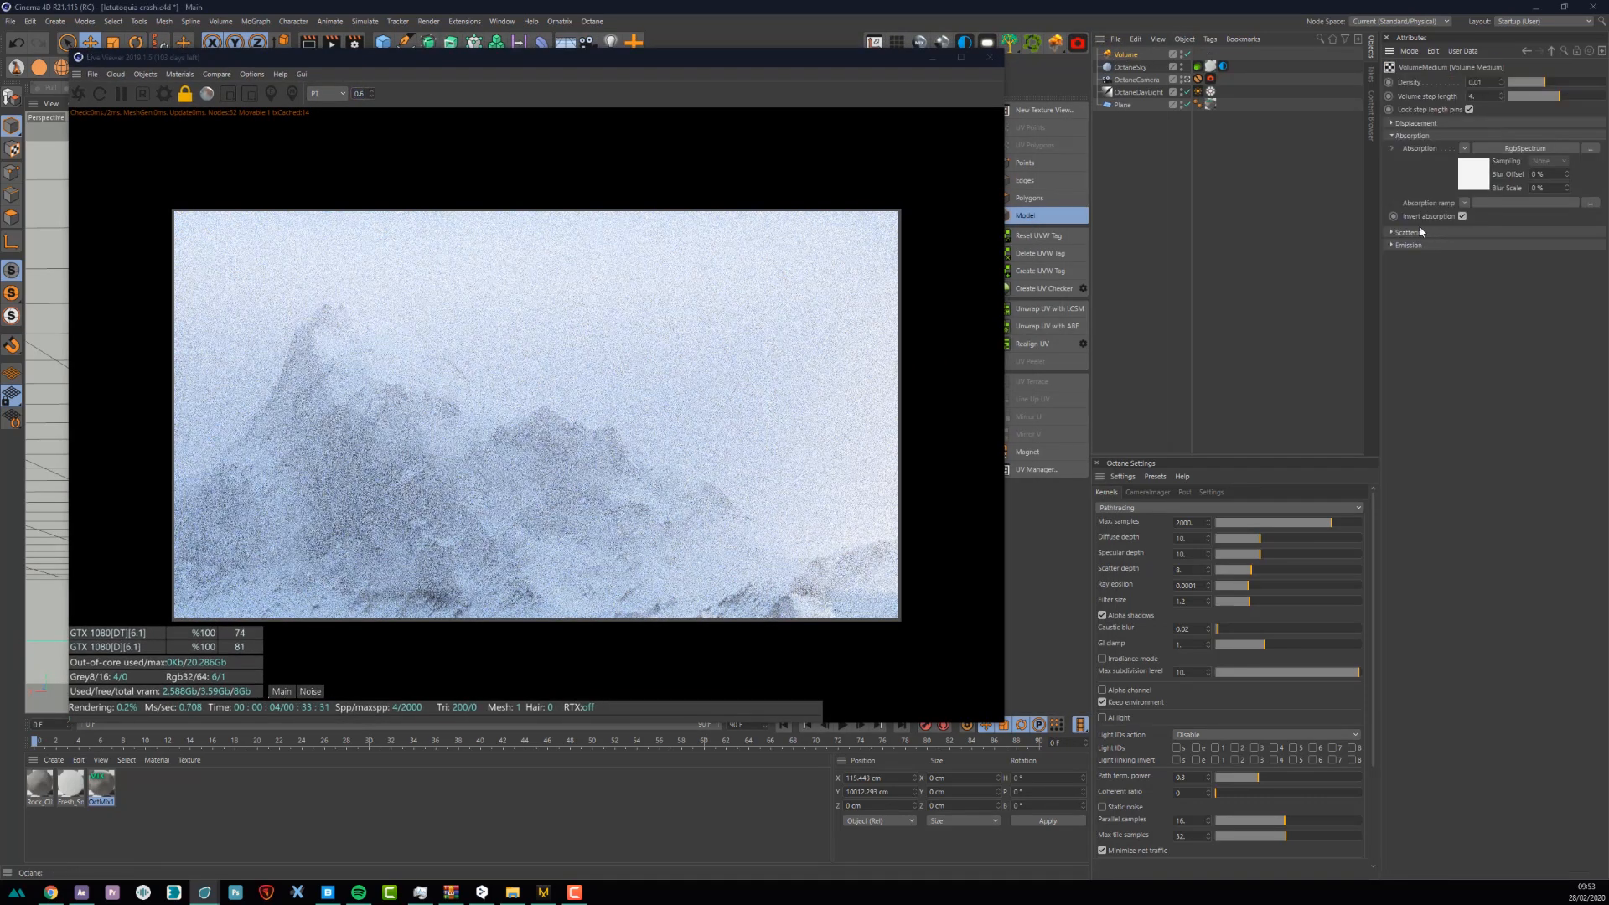
{"action": "left_click", "coordinate": [1409, 233]}
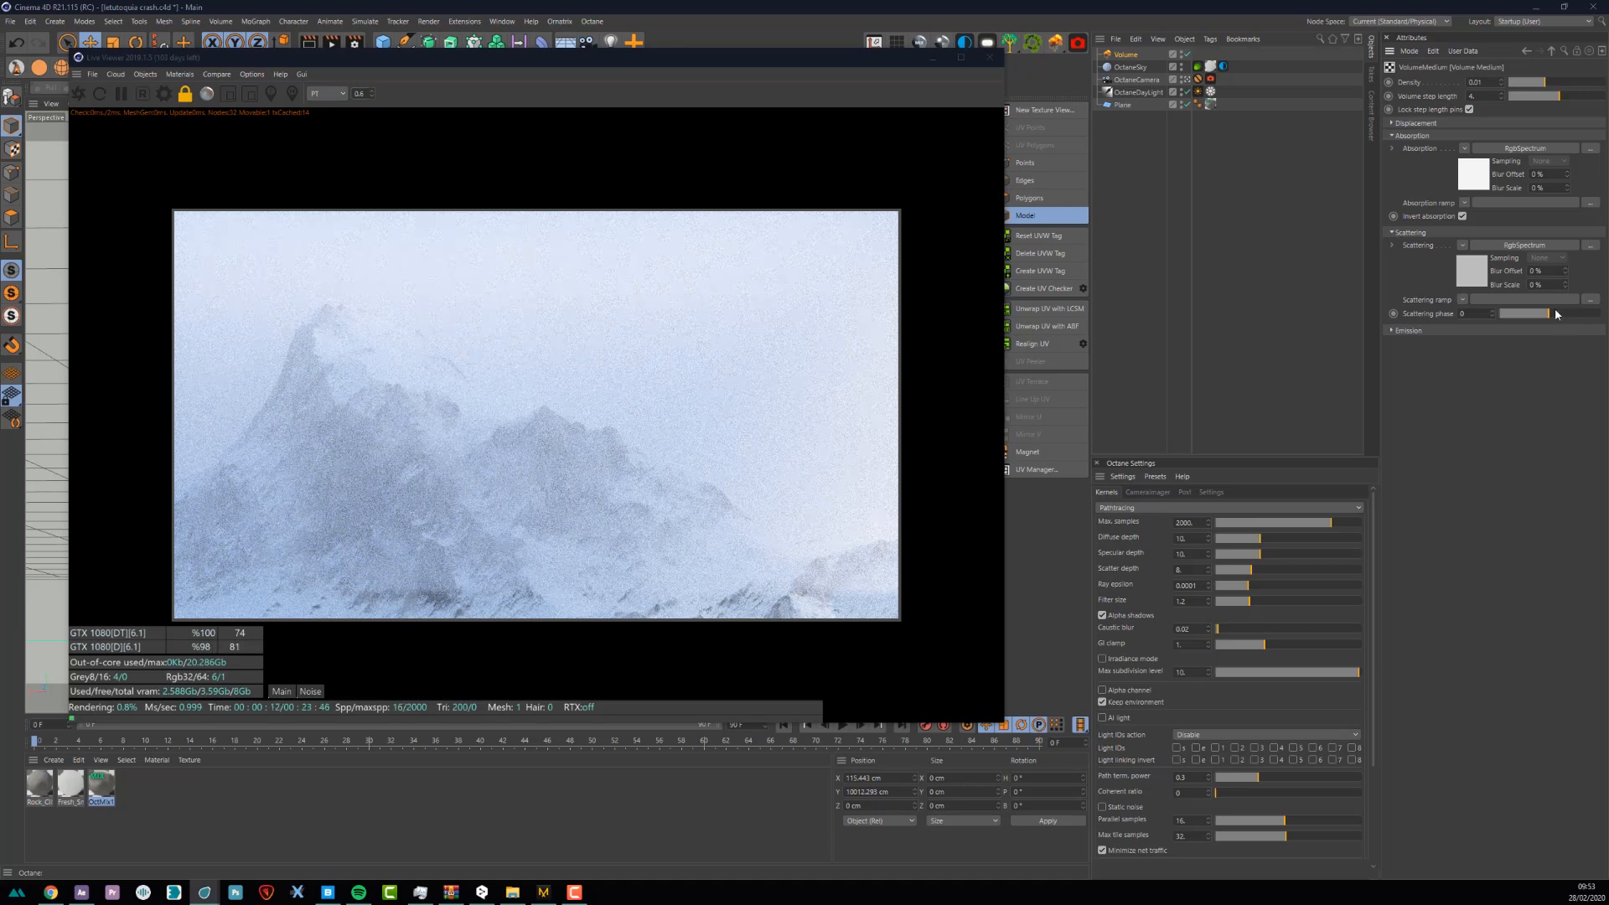
{"action": "left_click_drag", "start_coordinate": [1558, 315], "coordinate": [1594, 317]}
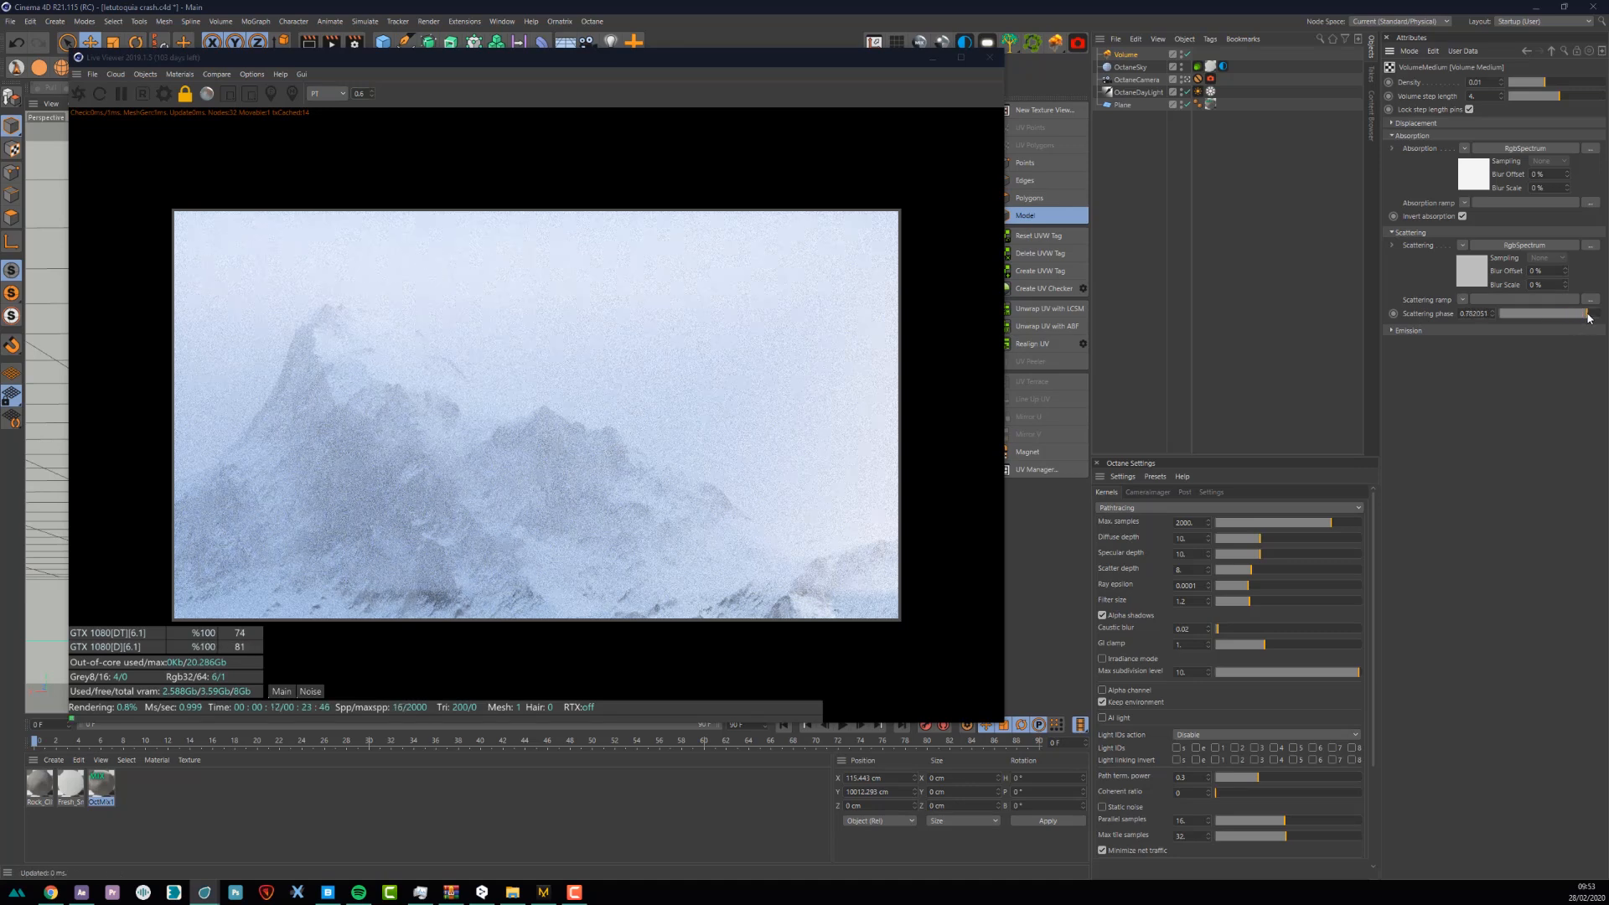
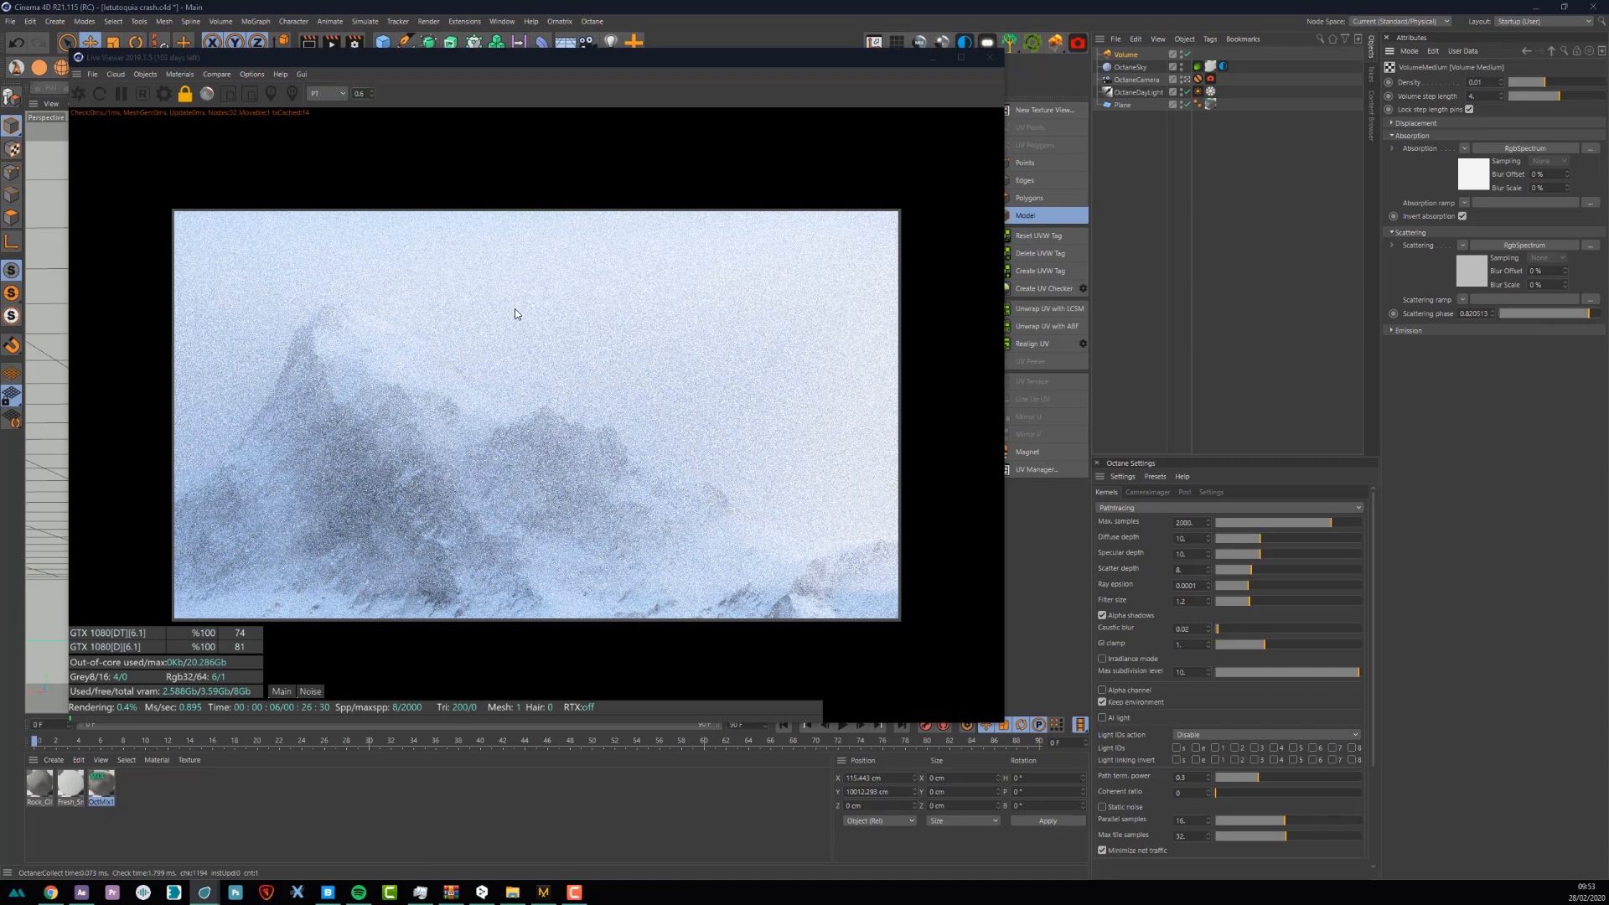
- Set the volume's edge feather to 1 and enlarge its width and depth to 60000 cm, checking its coverage outside the camera view
{"action": "left_click", "coordinate": [1550, 51]}
{"action": "left_click", "coordinate": [1493, 82]}
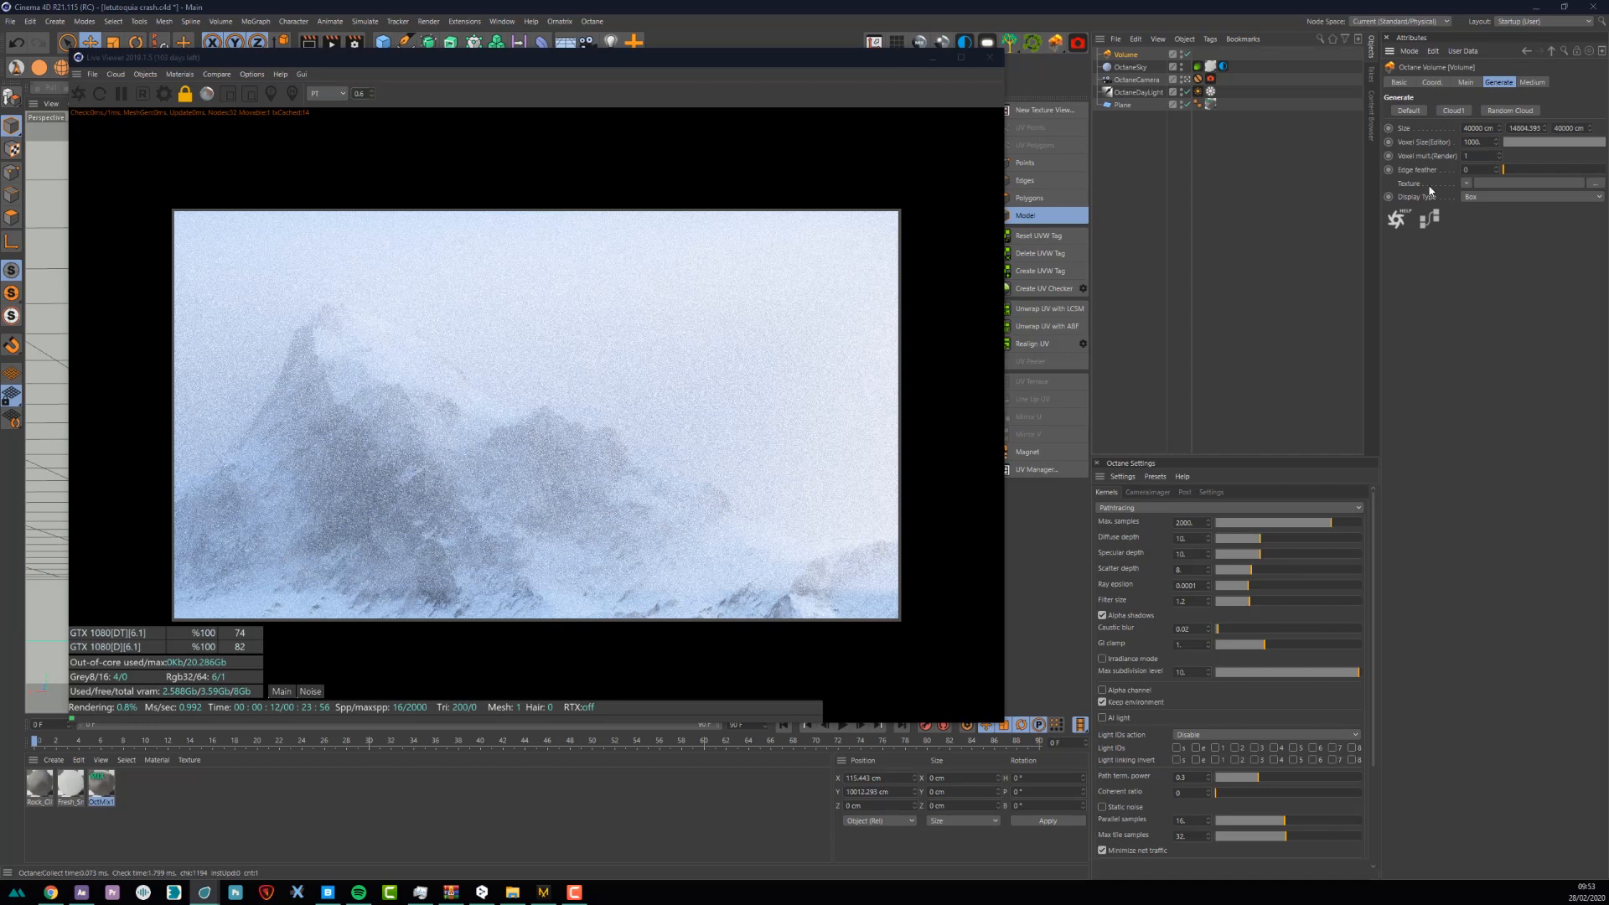
{"action": "left_click_drag", "start_coordinate": [1505, 173], "coordinate": [1602, 172]}
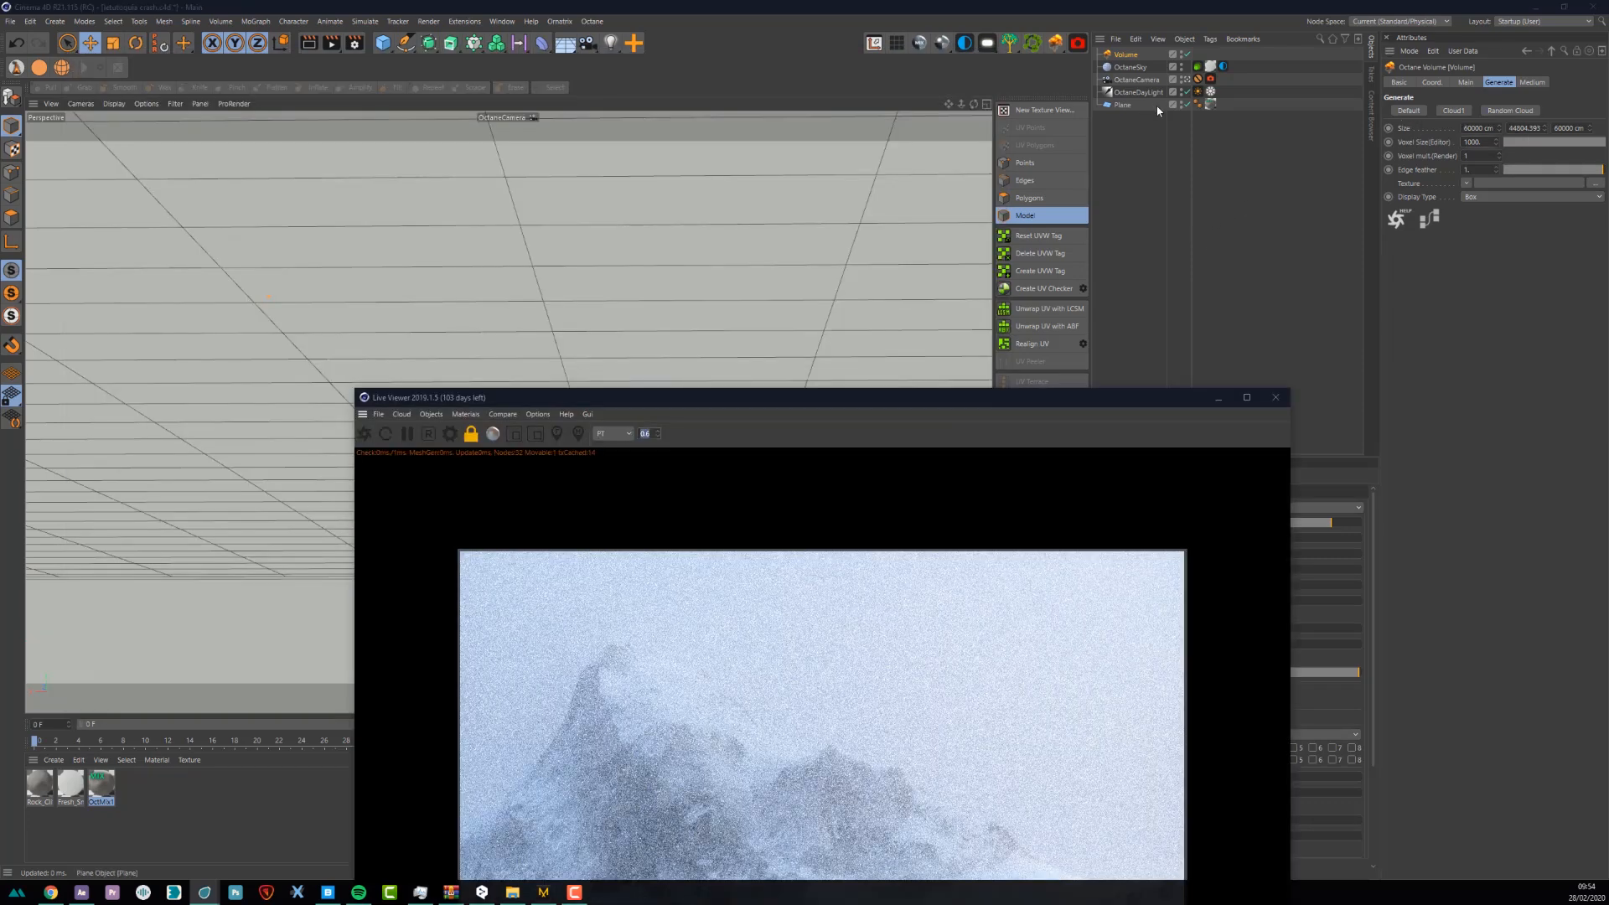
{"action": "left_click", "coordinate": [1186, 80]}
{"action": "left_click_drag", "start_coordinate": [682, 187], "coordinate": [607, 329], "text": "alt"}
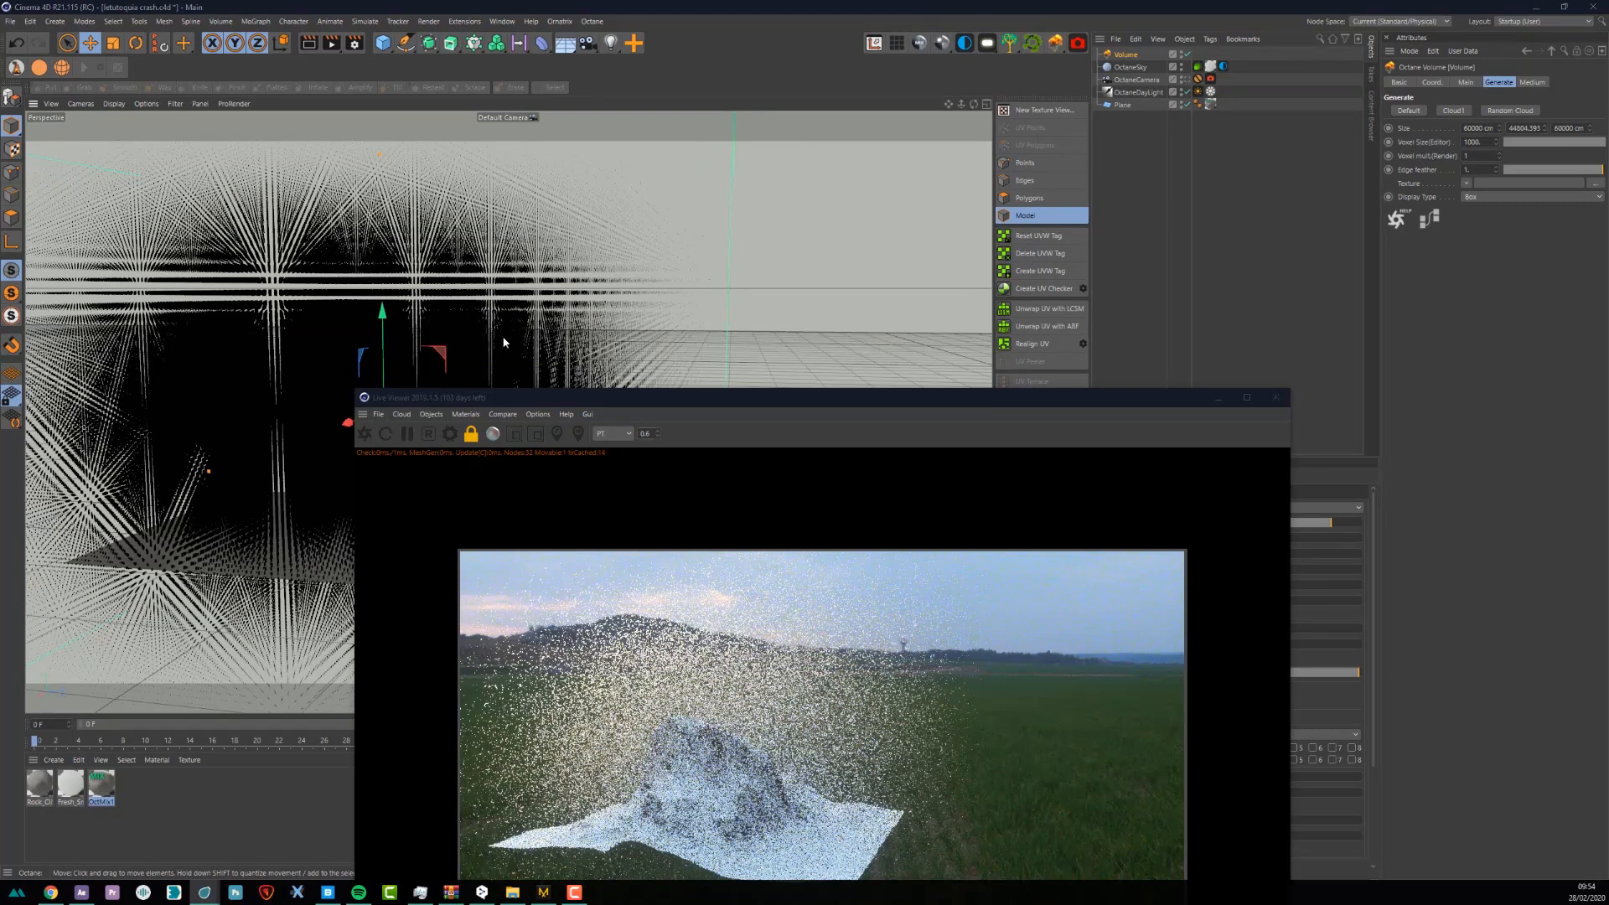
- Check the fog on the mountain in the live render through the Octane camera
{"action": "double_click", "coordinate": [1182, 52]}
{"action": "left_click_drag", "start_coordinate": [745, 282], "coordinate": [575, 363], "text": "alt"}
{"action": "left_click", "coordinate": [1185, 79]}
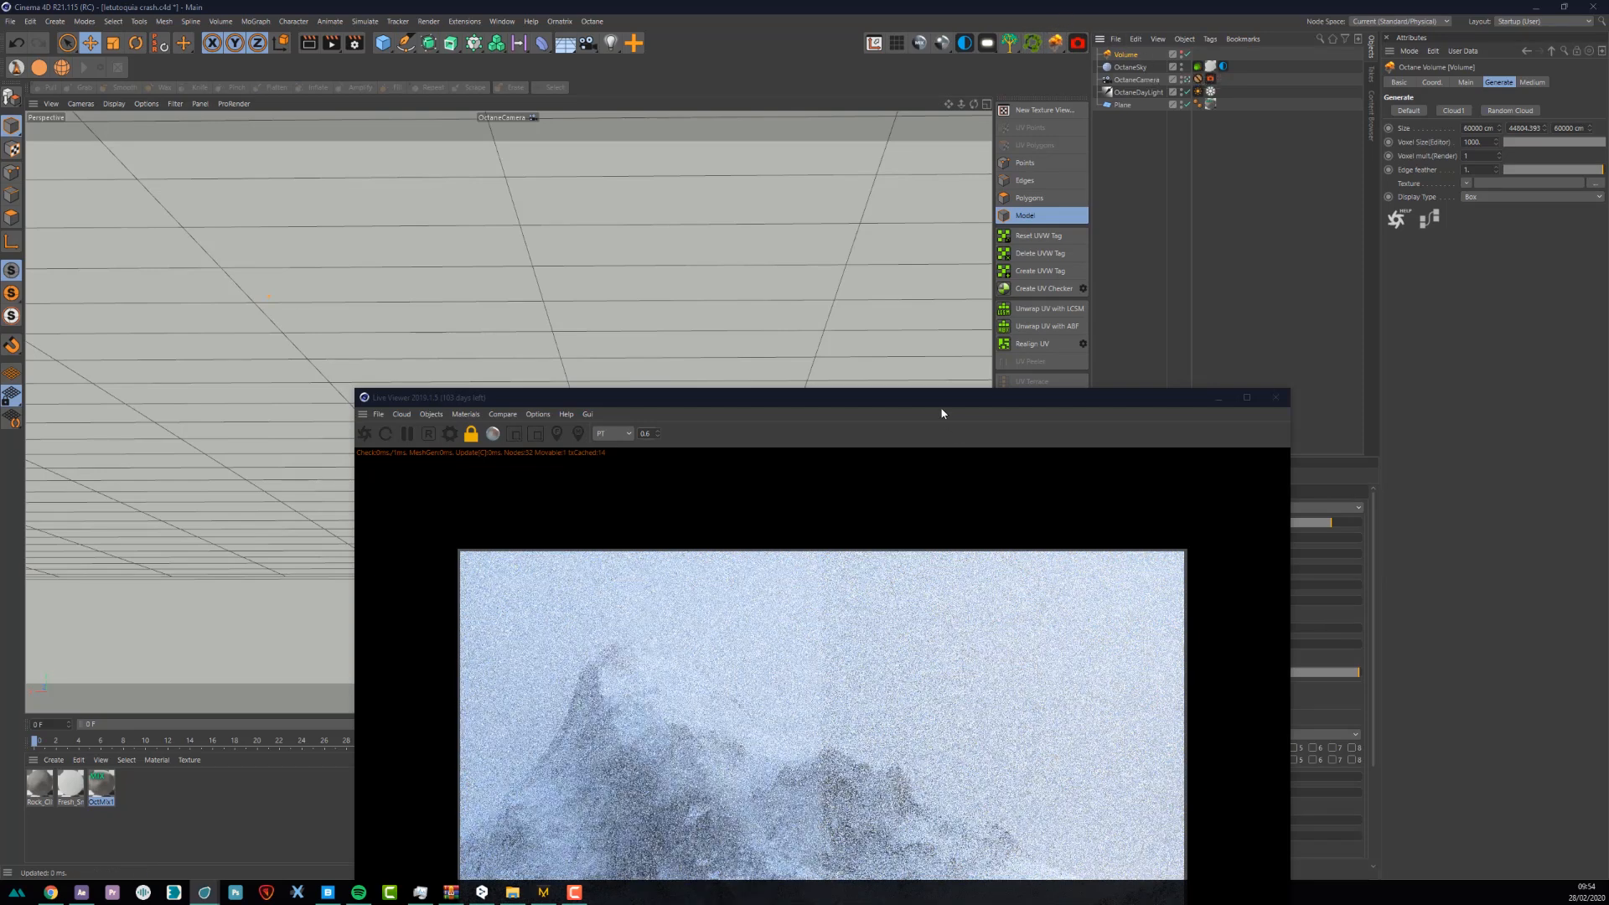
{"action": "left_click_drag", "start_coordinate": [888, 397], "coordinate": [624, 101]}
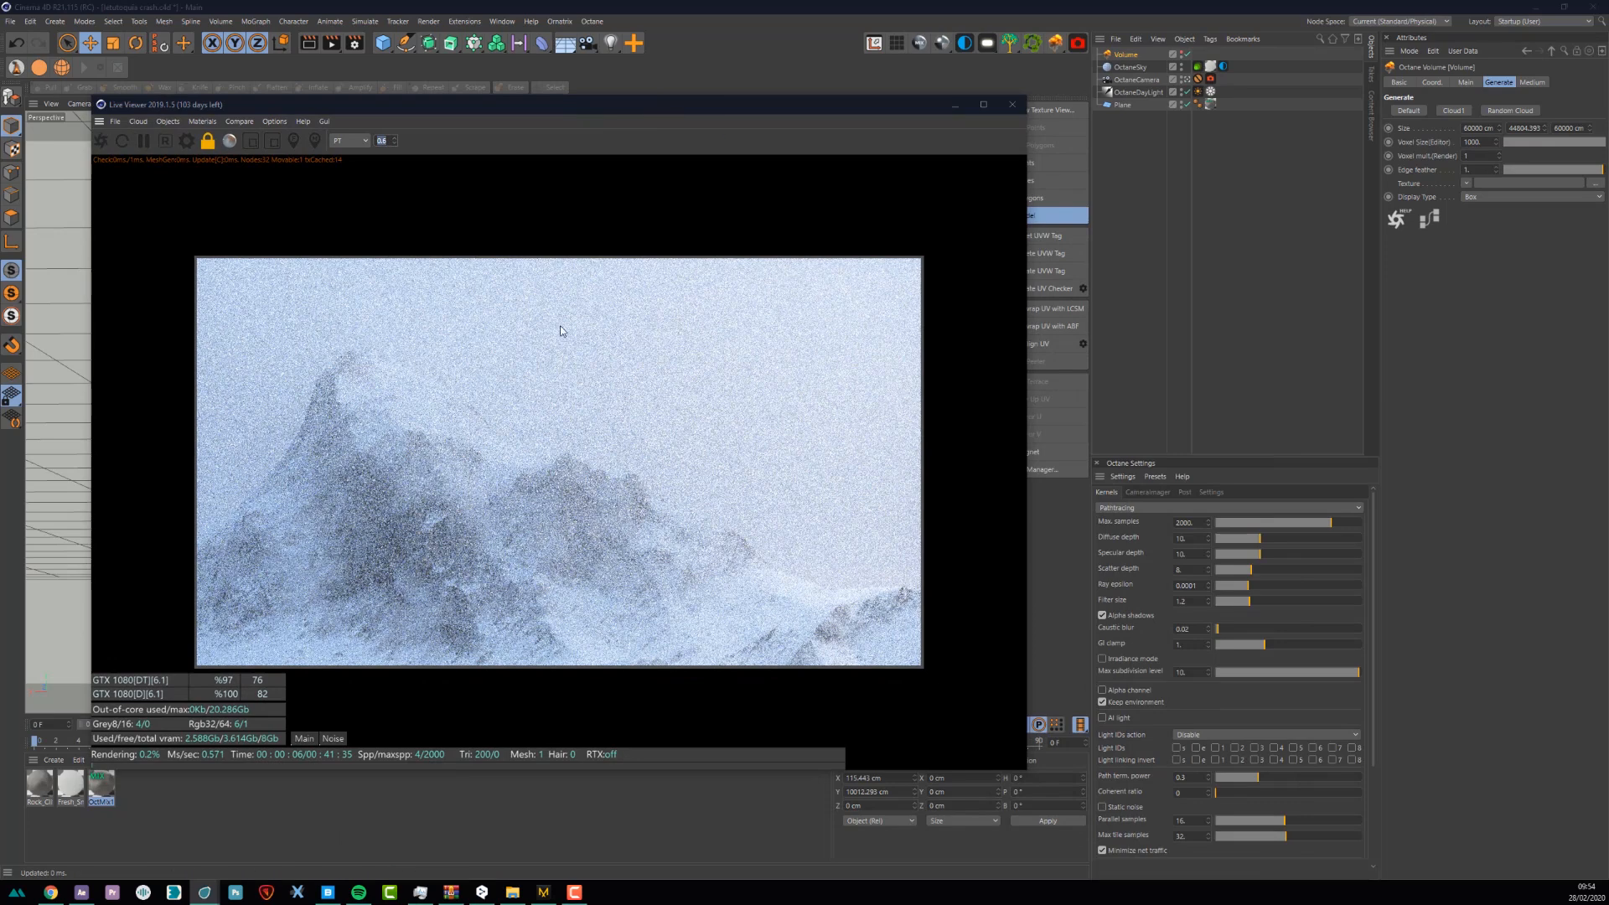
- Reduce the volume medium's density to 0.005
{"action": "left_click", "coordinate": [1127, 57]}
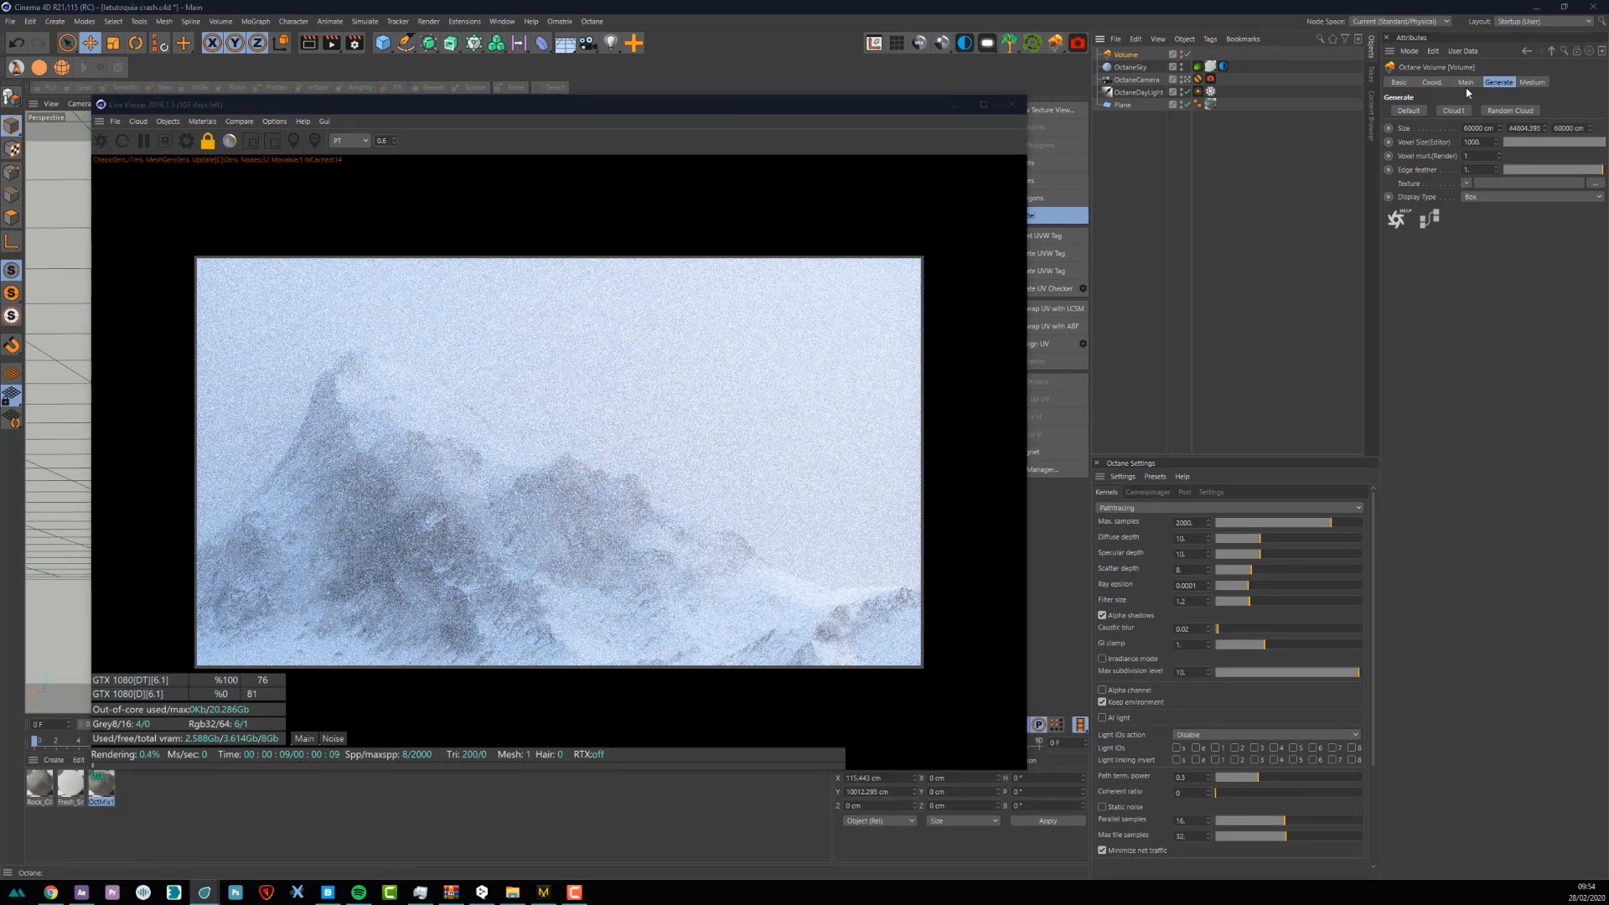
{"action": "left_click", "coordinate": [1533, 82]}
{"action": "left_click", "coordinate": [1492, 130]}
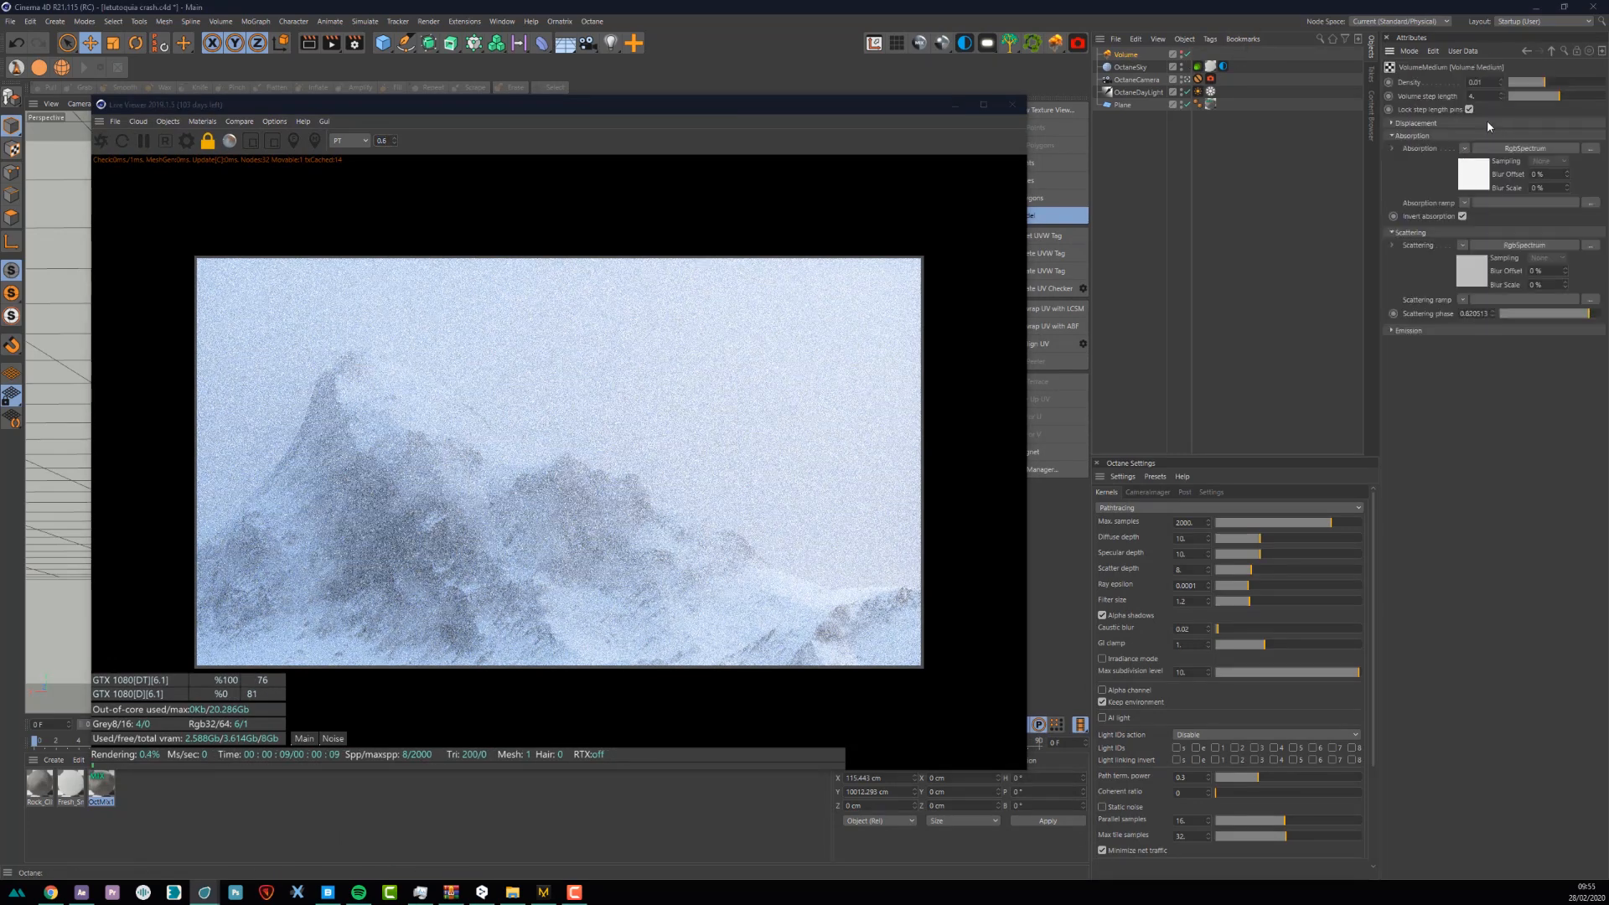
{"action": "key", "text": "BackSpace"}
{"action": "type", "text": "05"}
{"action": "left_click", "coordinate": [1483, 96]}
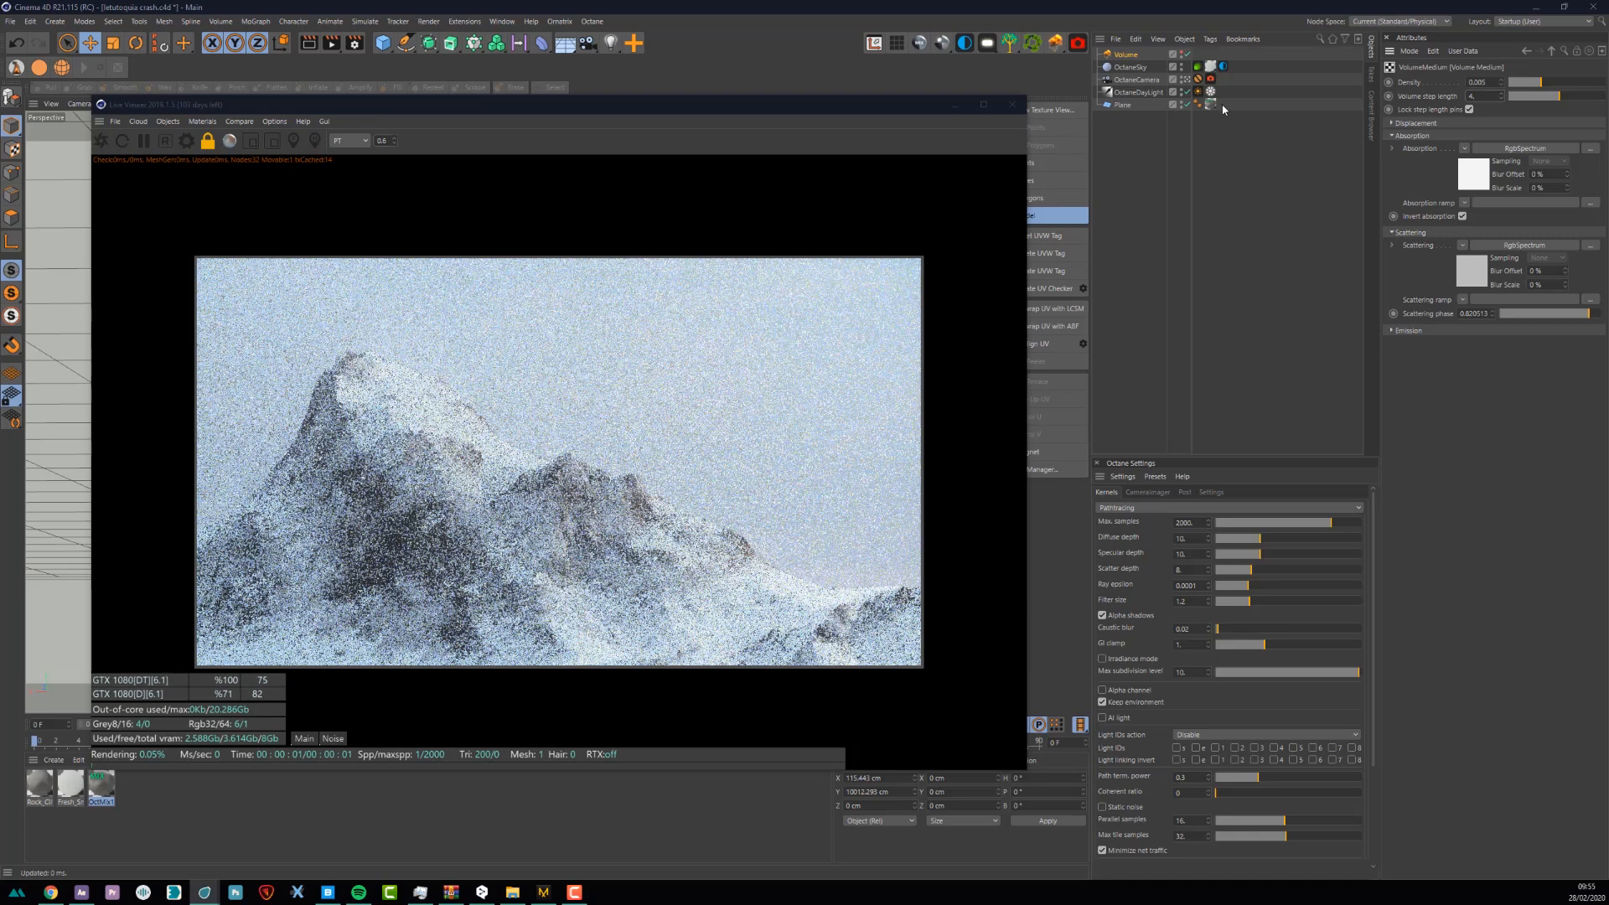
- Disable the volume and leave the Octane camera view so the whole mountain plane is framed from above
{"action": "left_click", "coordinate": [1183, 53]}
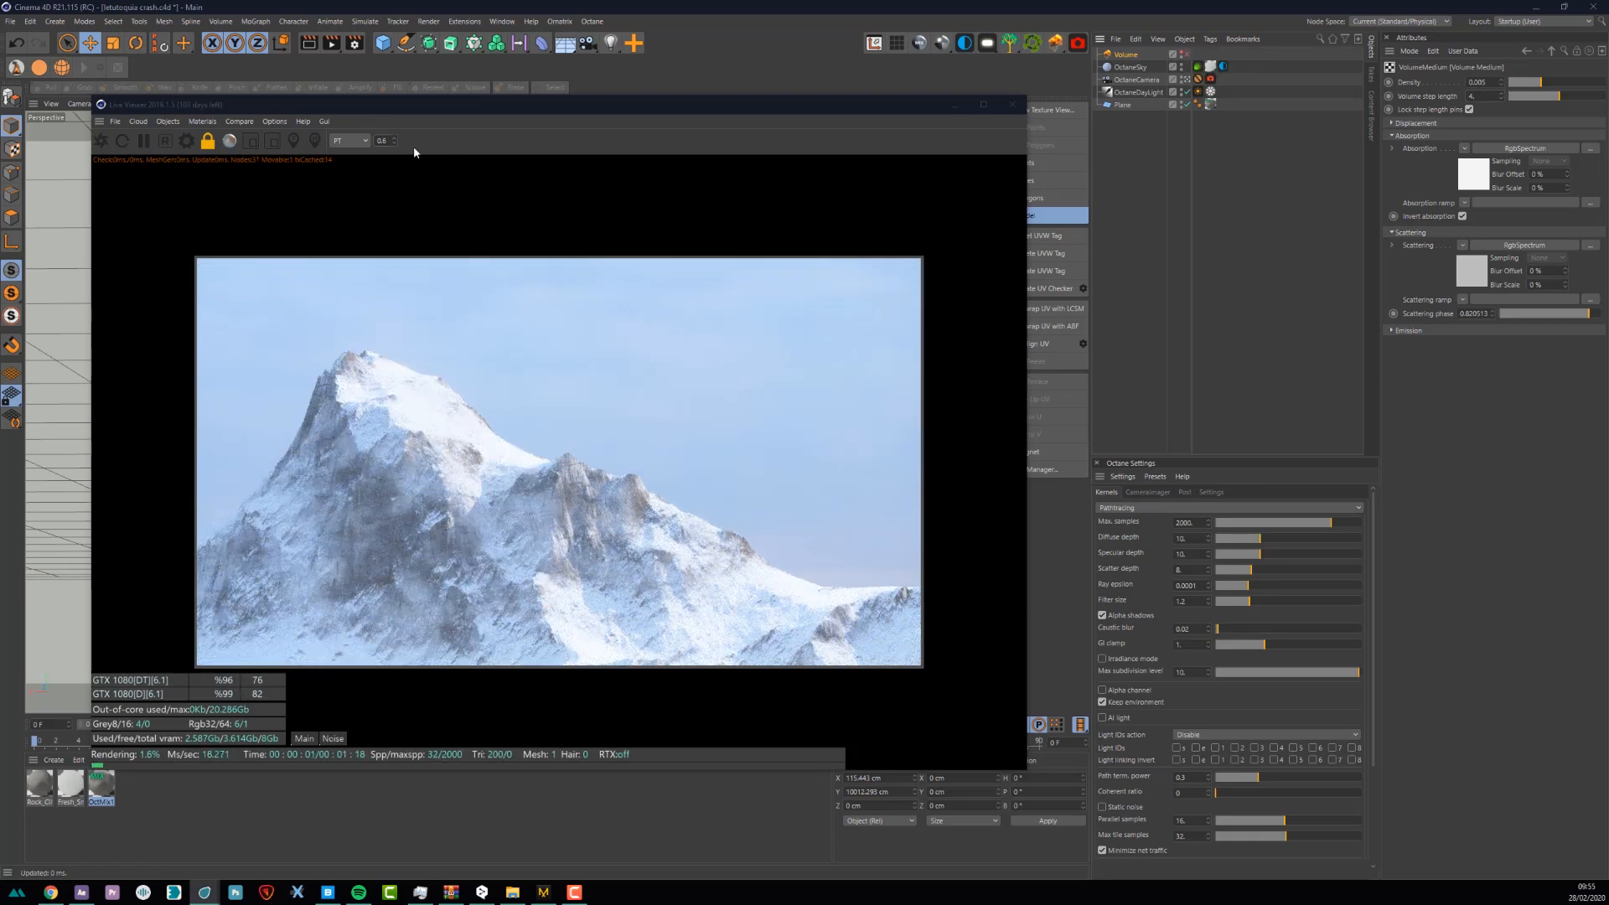
{"action": "left_click_drag", "start_coordinate": [477, 107], "coordinate": [620, 273]}
{"action": "left_click", "coordinate": [1186, 79]}
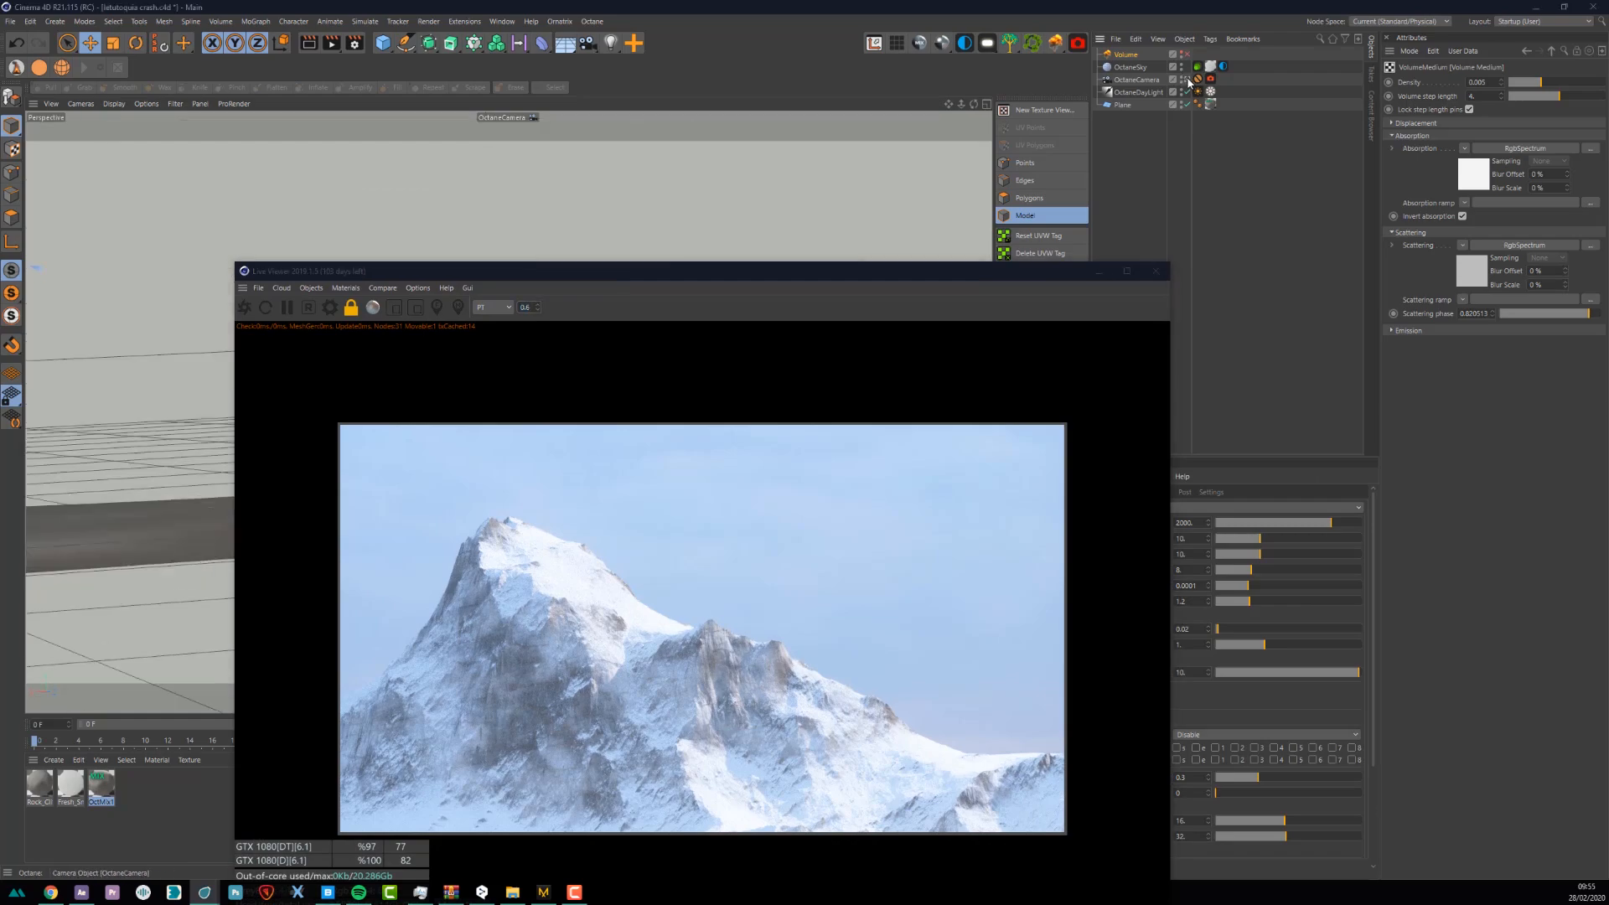
{"action": "left_click", "coordinate": [1187, 79]}
{"action": "left_click_drag", "start_coordinate": [381, 274], "coordinate": [846, 278]}
{"action": "left_click_drag", "start_coordinate": [508, 413], "coordinate": [391, 466], "text": "alt"}
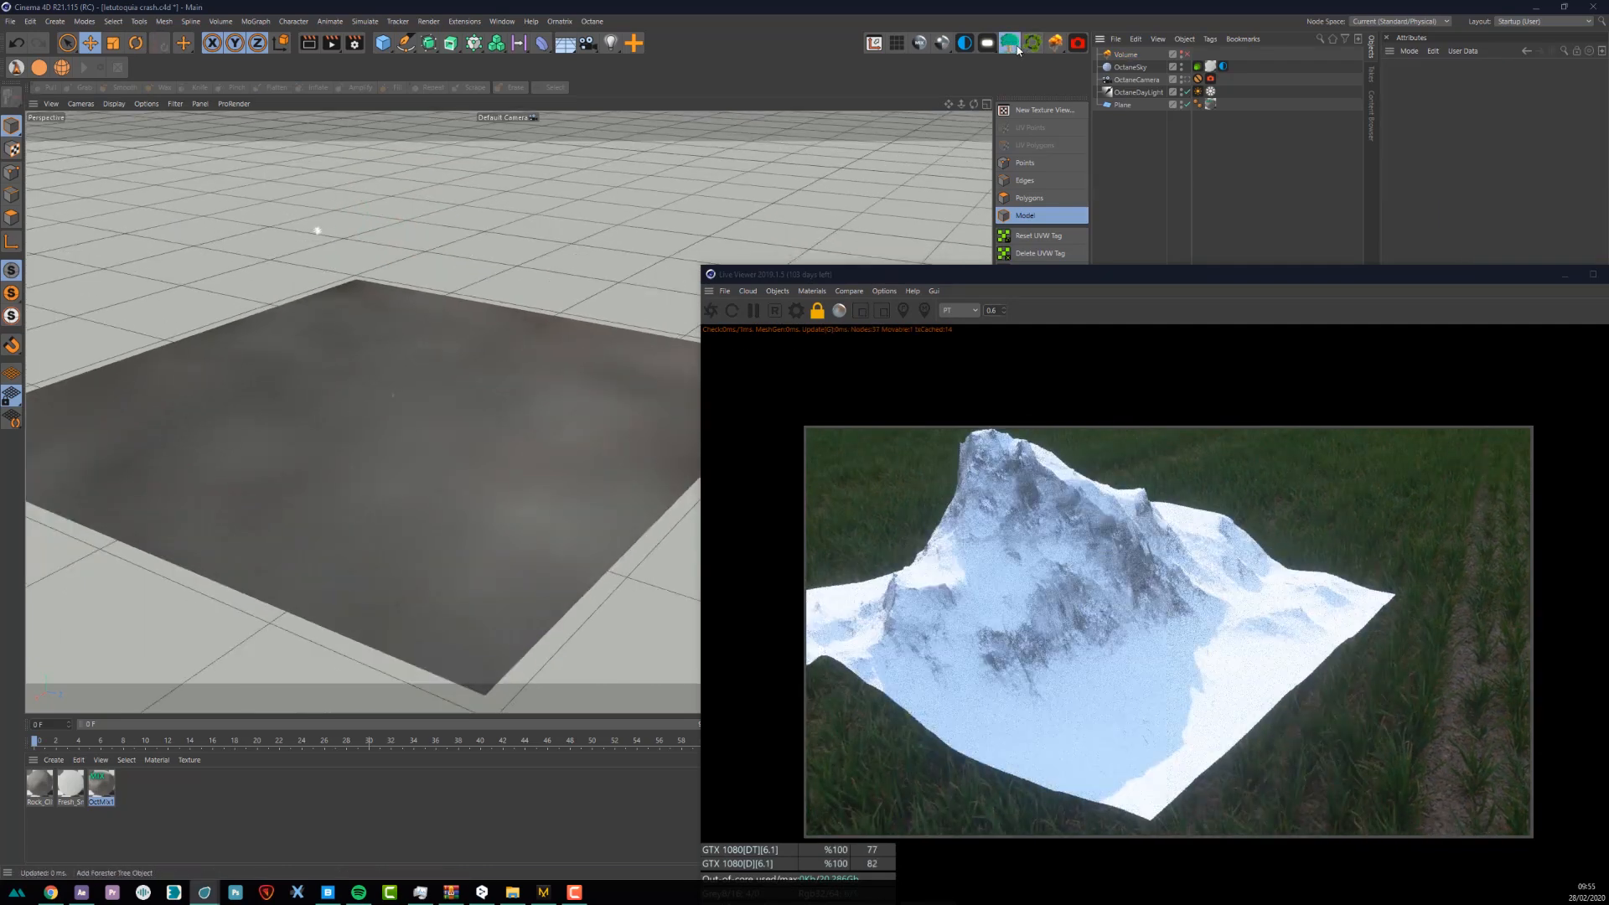
- Add a Forester Tree object and load the Abies Fraseri preset from its tree library
{"action": "left_click_drag", "start_coordinate": [1010, 43], "coordinate": [1034, 70]}
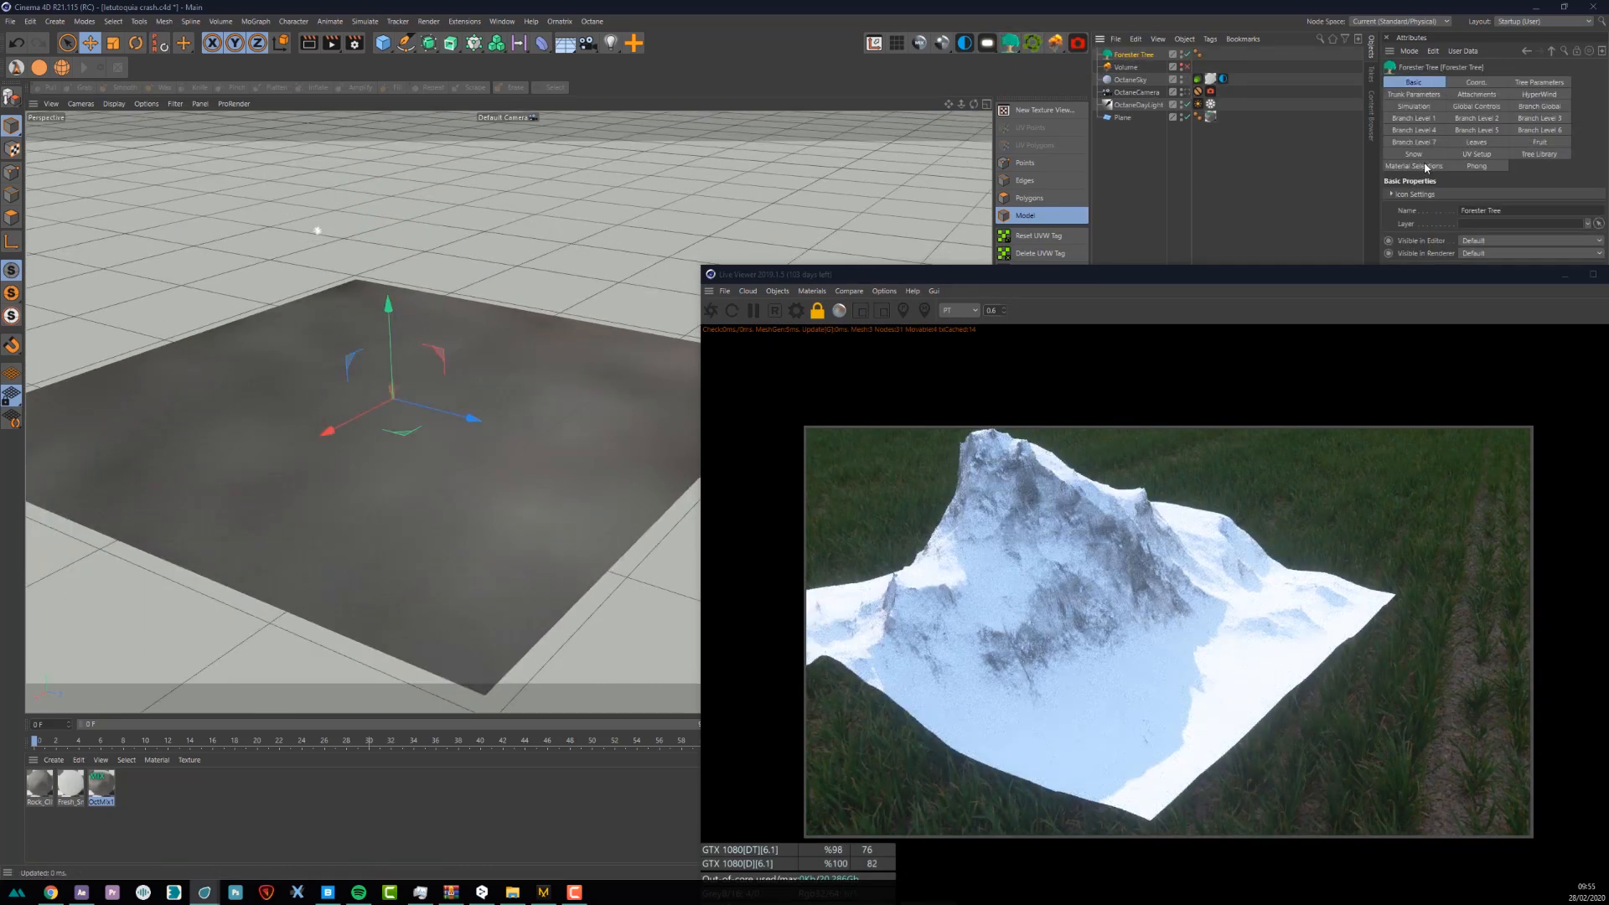
{"action": "left_click", "coordinate": [1540, 154]}
{"action": "left_click_drag", "start_coordinate": [1465, 271], "coordinate": [832, 160]}
{"action": "scroll", "coordinate": [1498, 421], "scroll_direction": "down", "scroll_amount": 6}
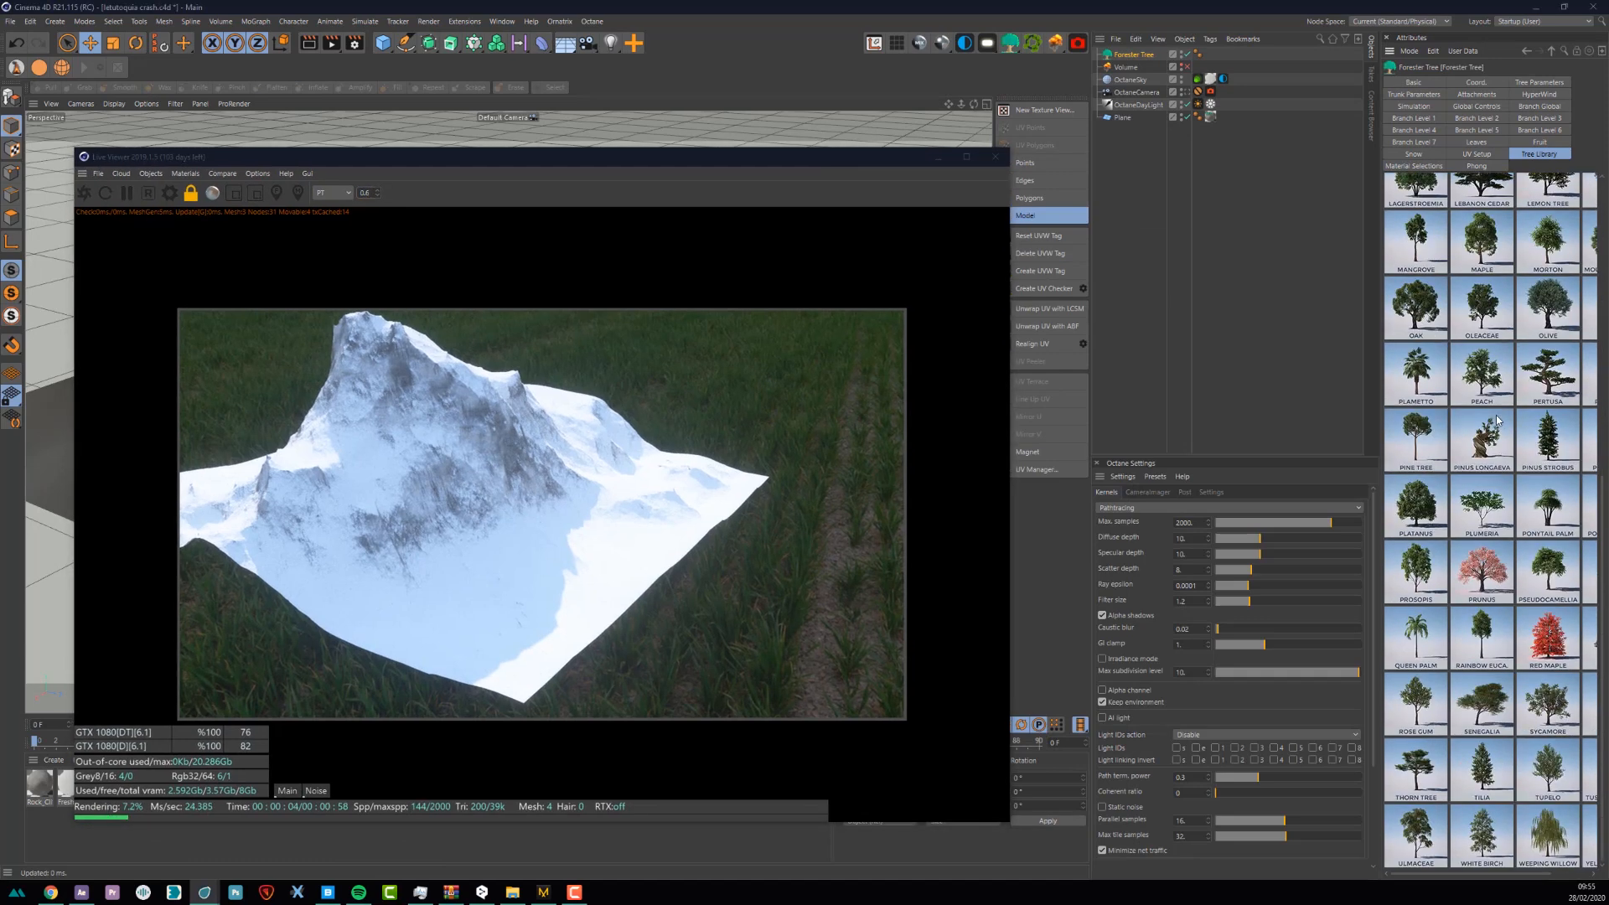
{"action": "scroll", "coordinate": [1497, 419], "scroll_direction": "up", "scroll_amount": 6}
{"action": "left_click", "coordinate": [1465, 244]}
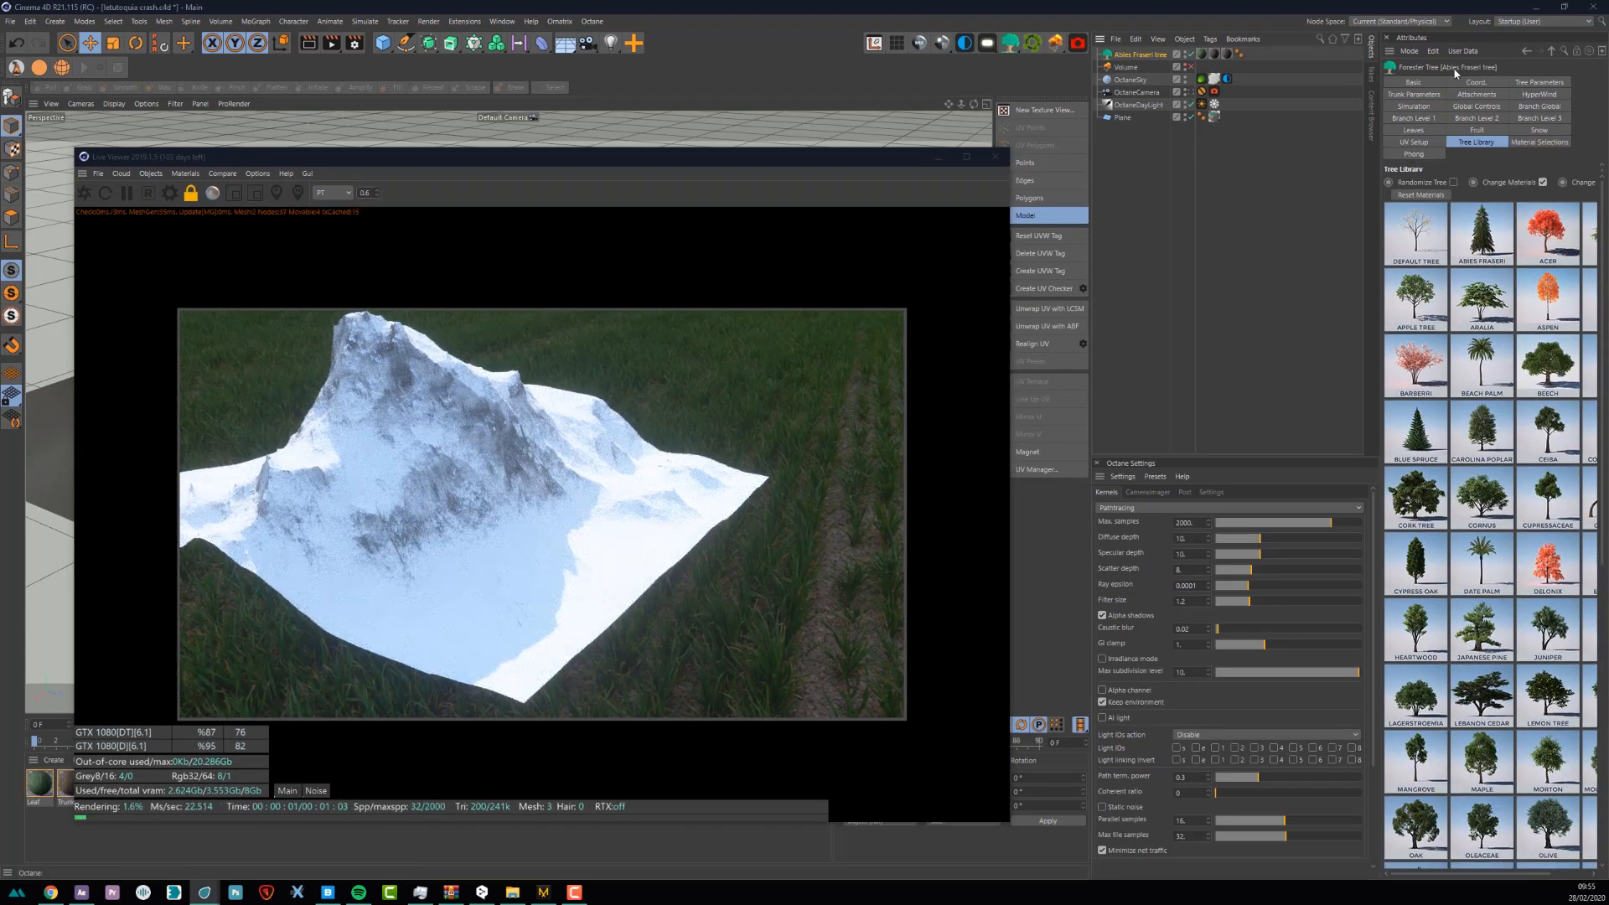
- Try 3 viewport levels on the Abies Fraseri tree and set them back to 2
{"action": "left_click", "coordinate": [1522, 82]}
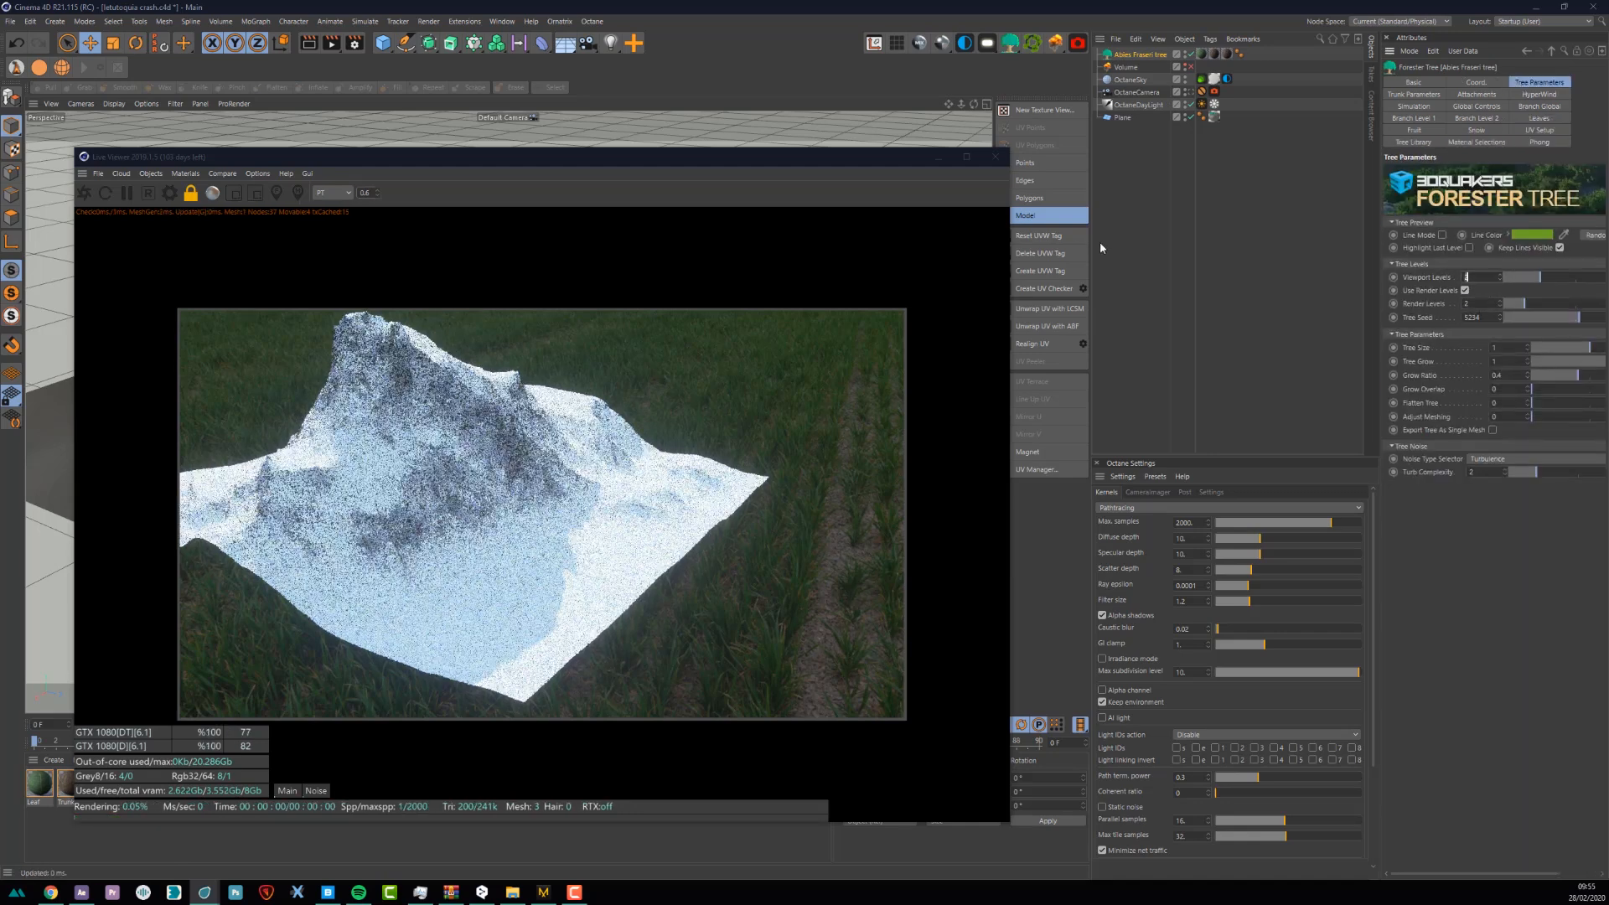
{"action": "left_click_drag", "start_coordinate": [480, 159], "coordinate": [1081, 188]}
{"action": "scroll", "coordinate": [385, 396], "scroll_direction": "up", "scroll_amount": 15}
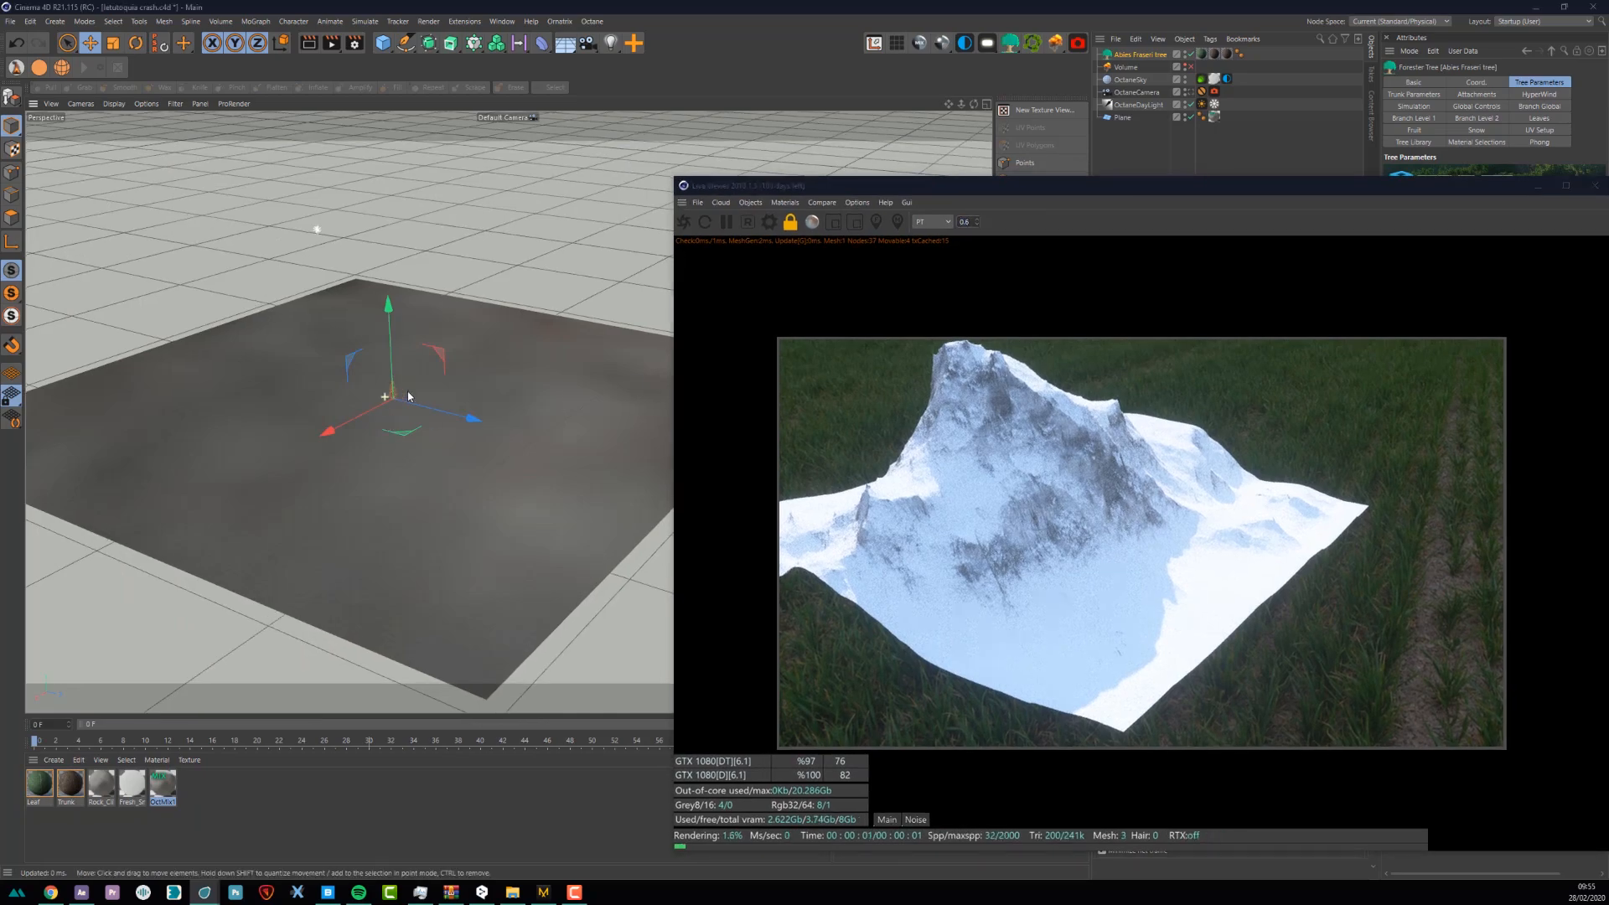
{"action": "left_click_drag", "start_coordinate": [560, 284], "coordinate": [457, 235], "text": "alt"}
{"action": "left_click_drag", "start_coordinate": [1121, 190], "coordinate": [653, 197]}
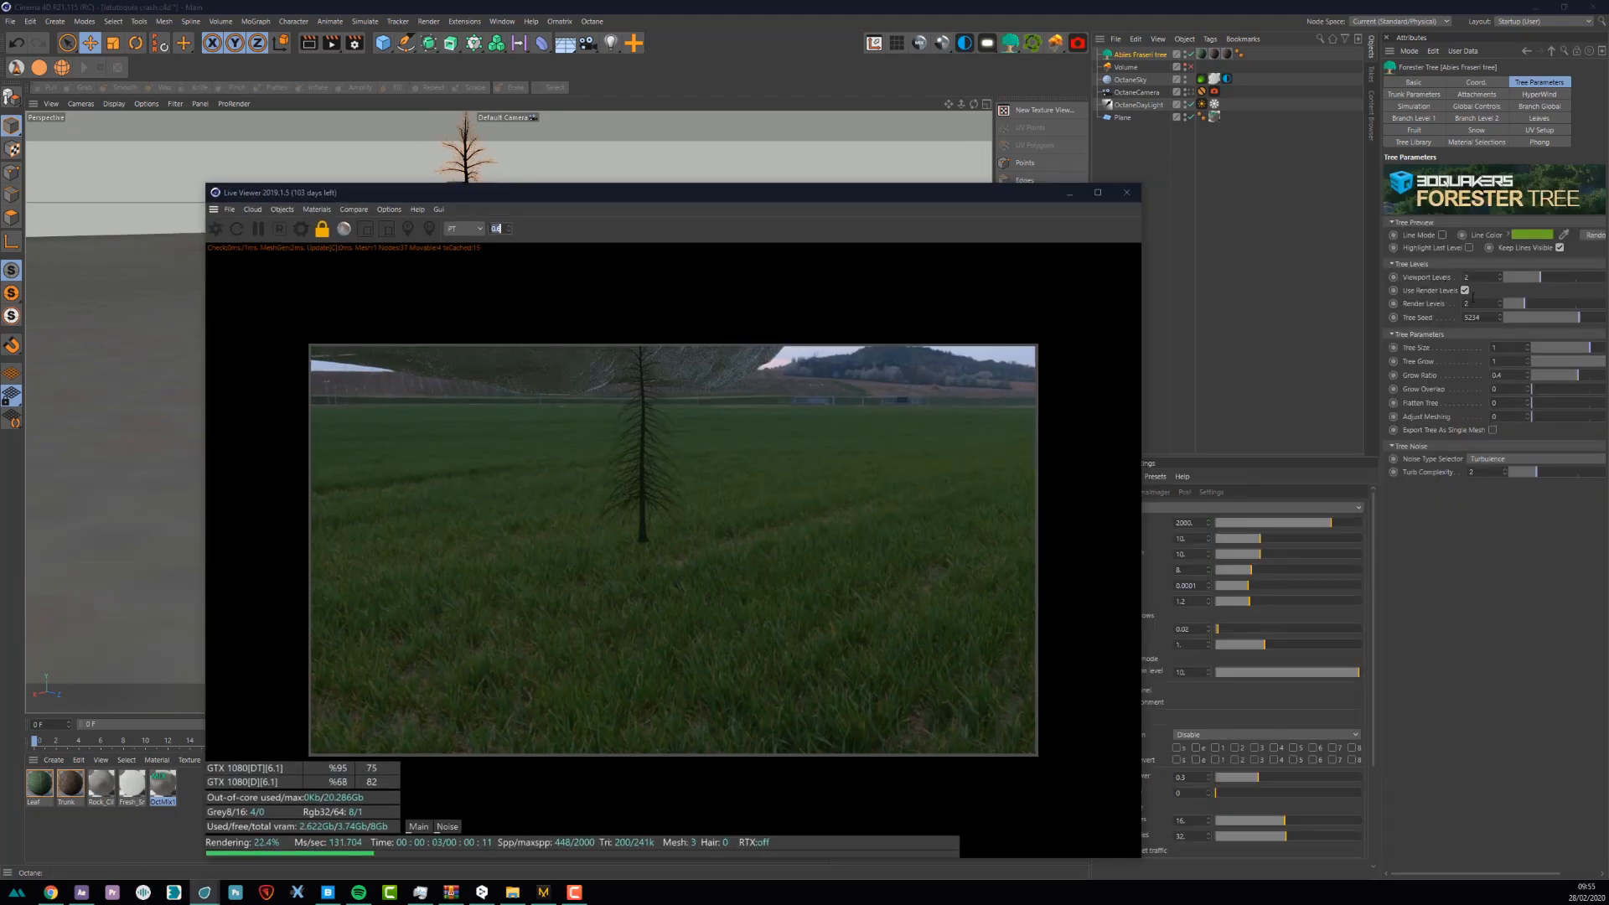
{"action": "left_click", "coordinate": [1500, 275]}
{"action": "left_click_drag", "start_coordinate": [900, 244], "coordinate": [893, 301]}
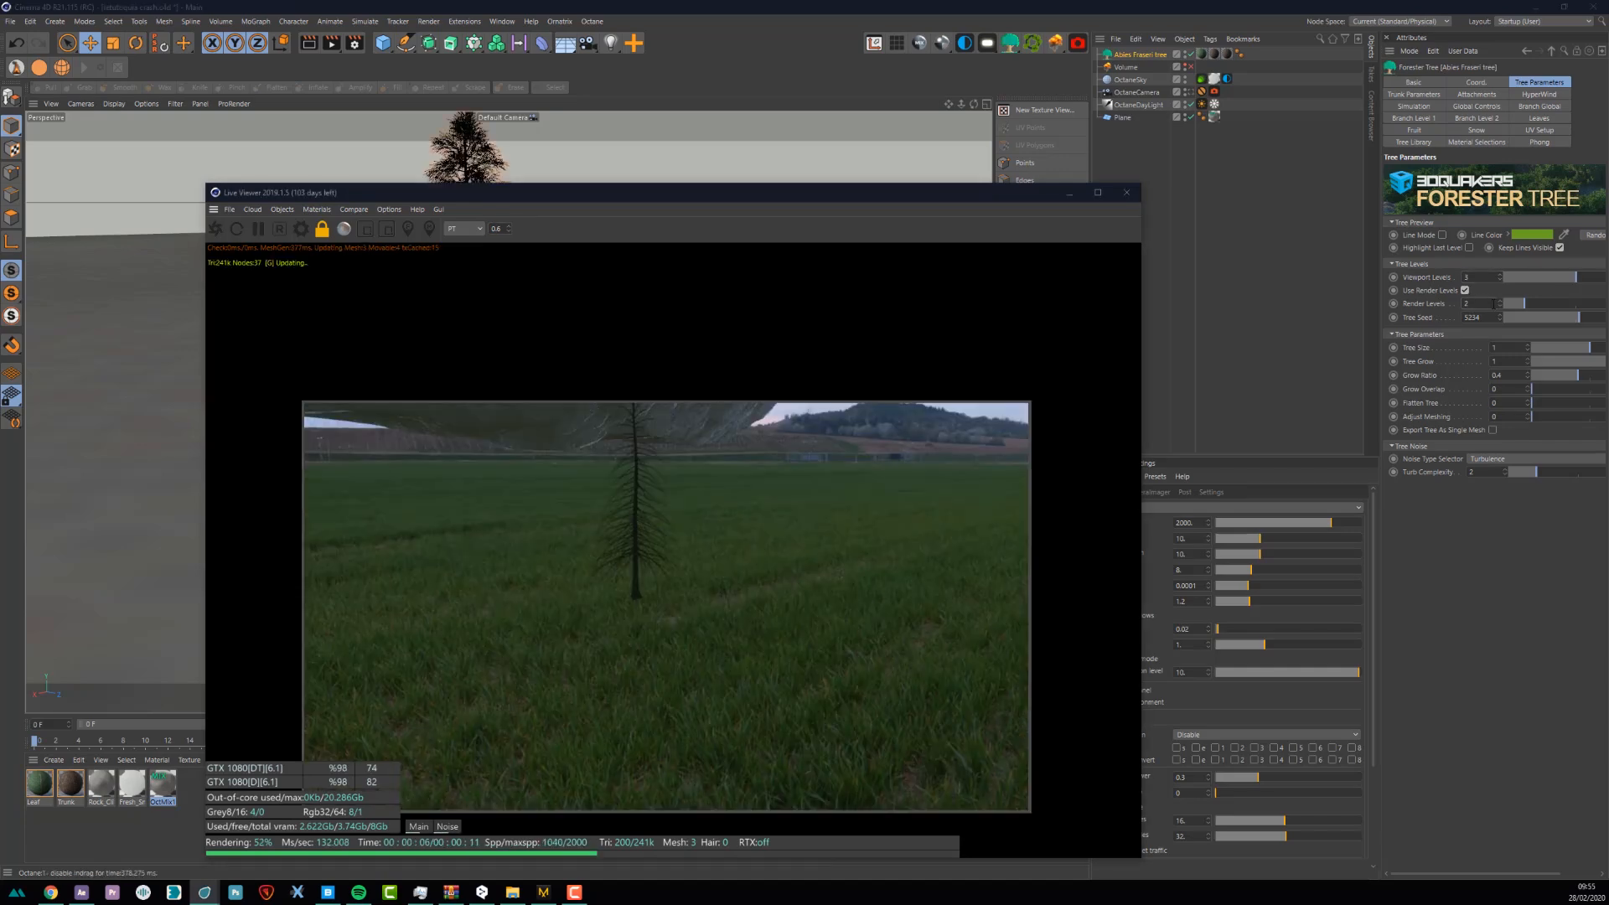
{"action": "left_click_drag", "start_coordinate": [459, 206], "coordinate": [699, 210]}
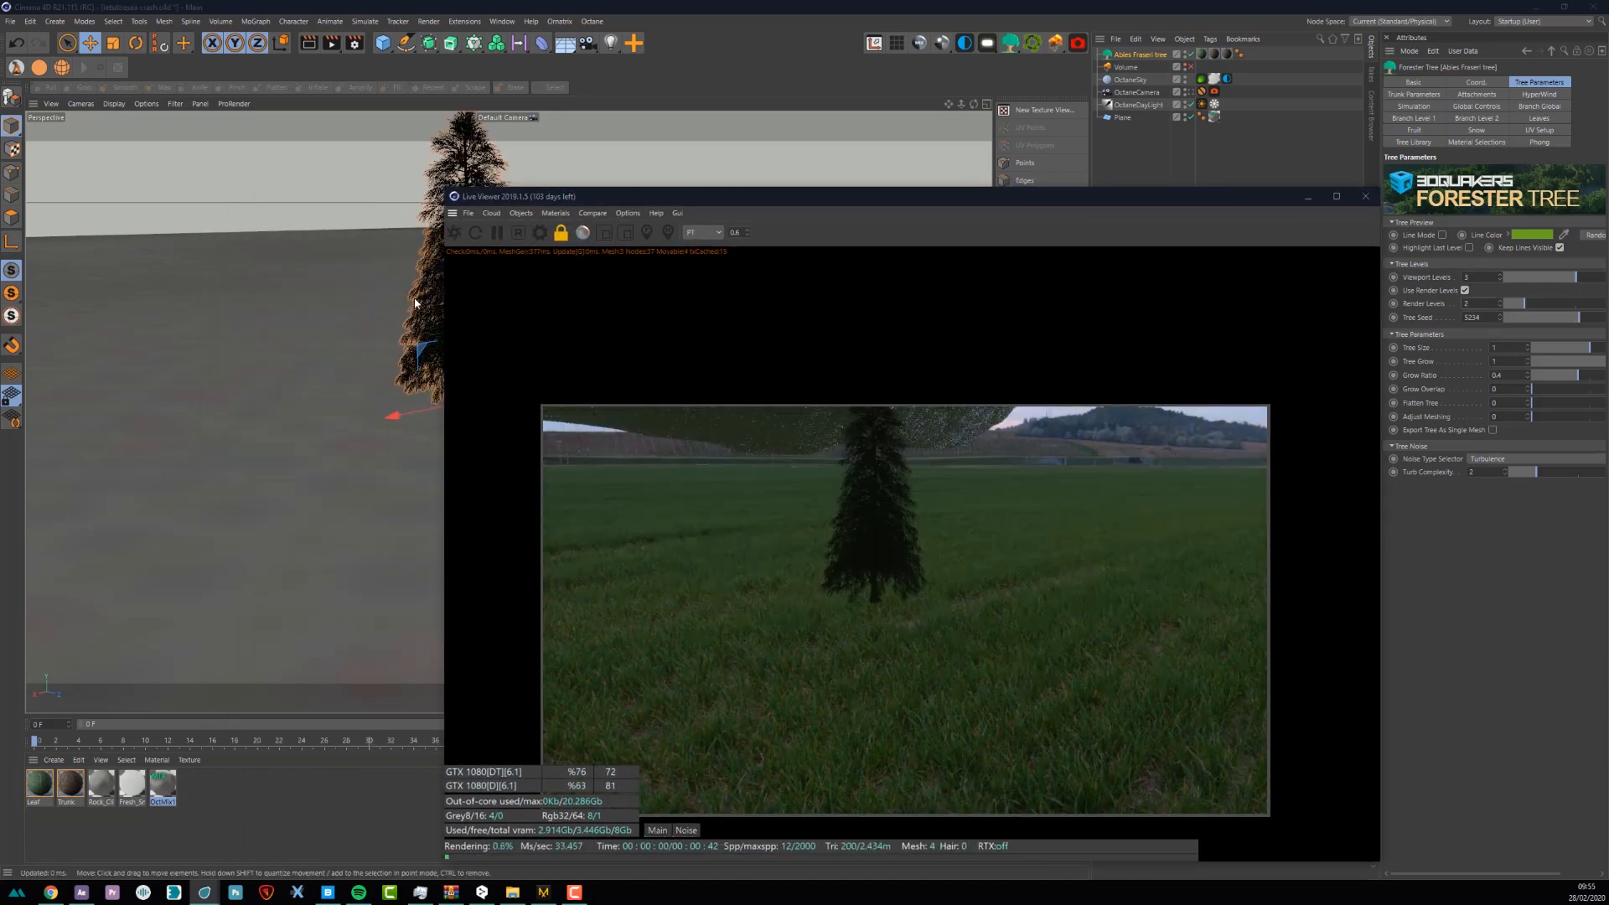
{"action": "left_click", "coordinate": [1471, 278]}
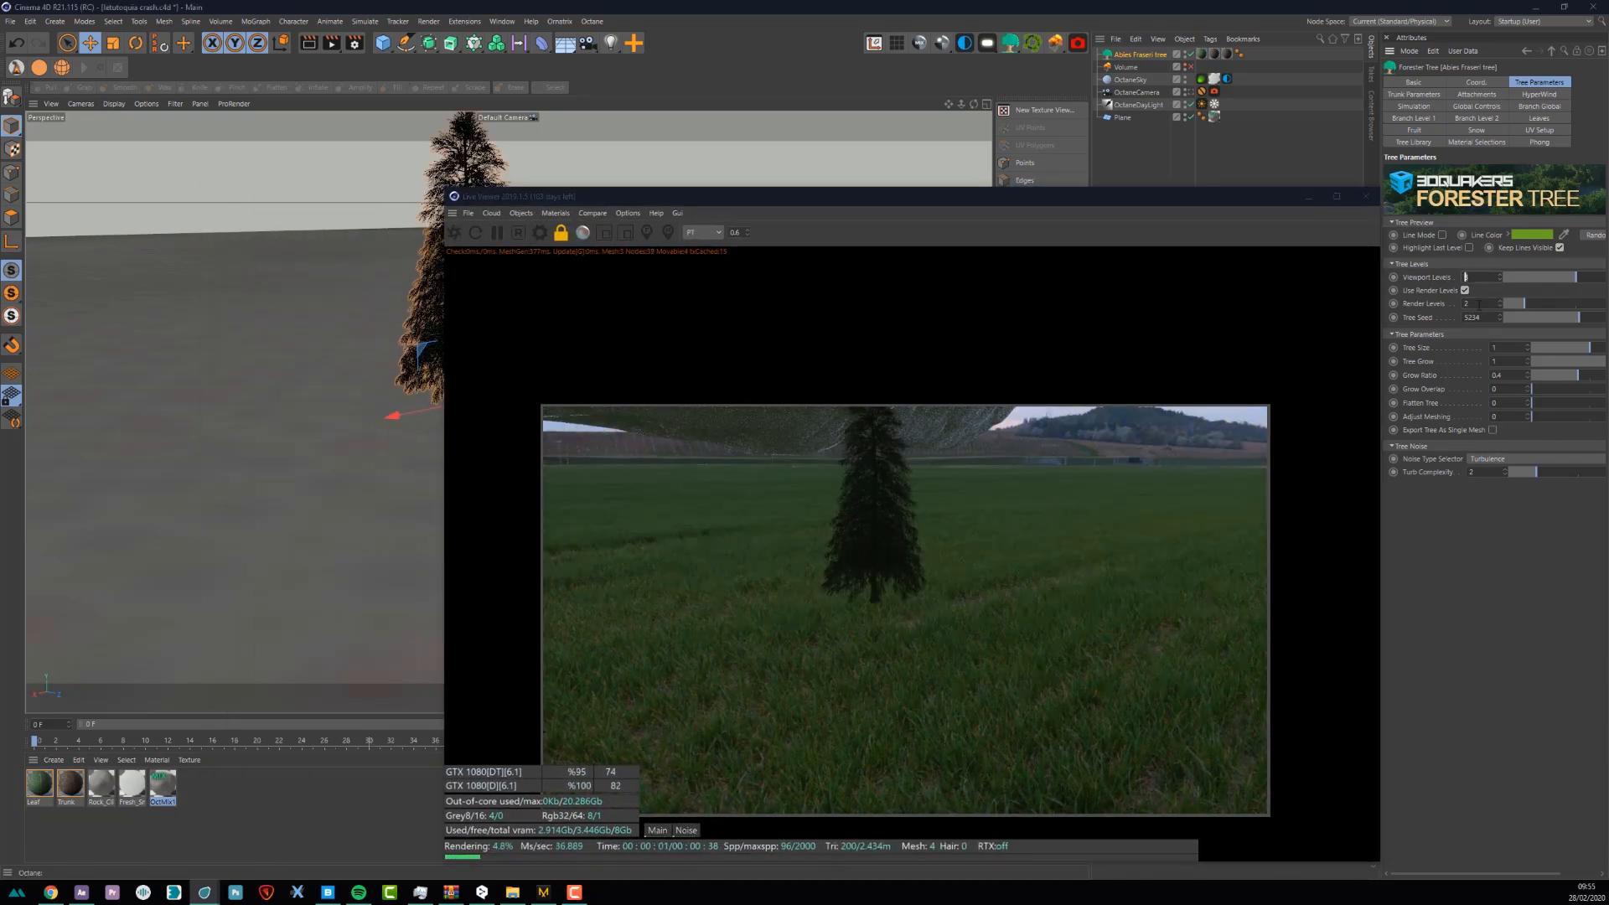
{"action": "key", "text": "Return"}
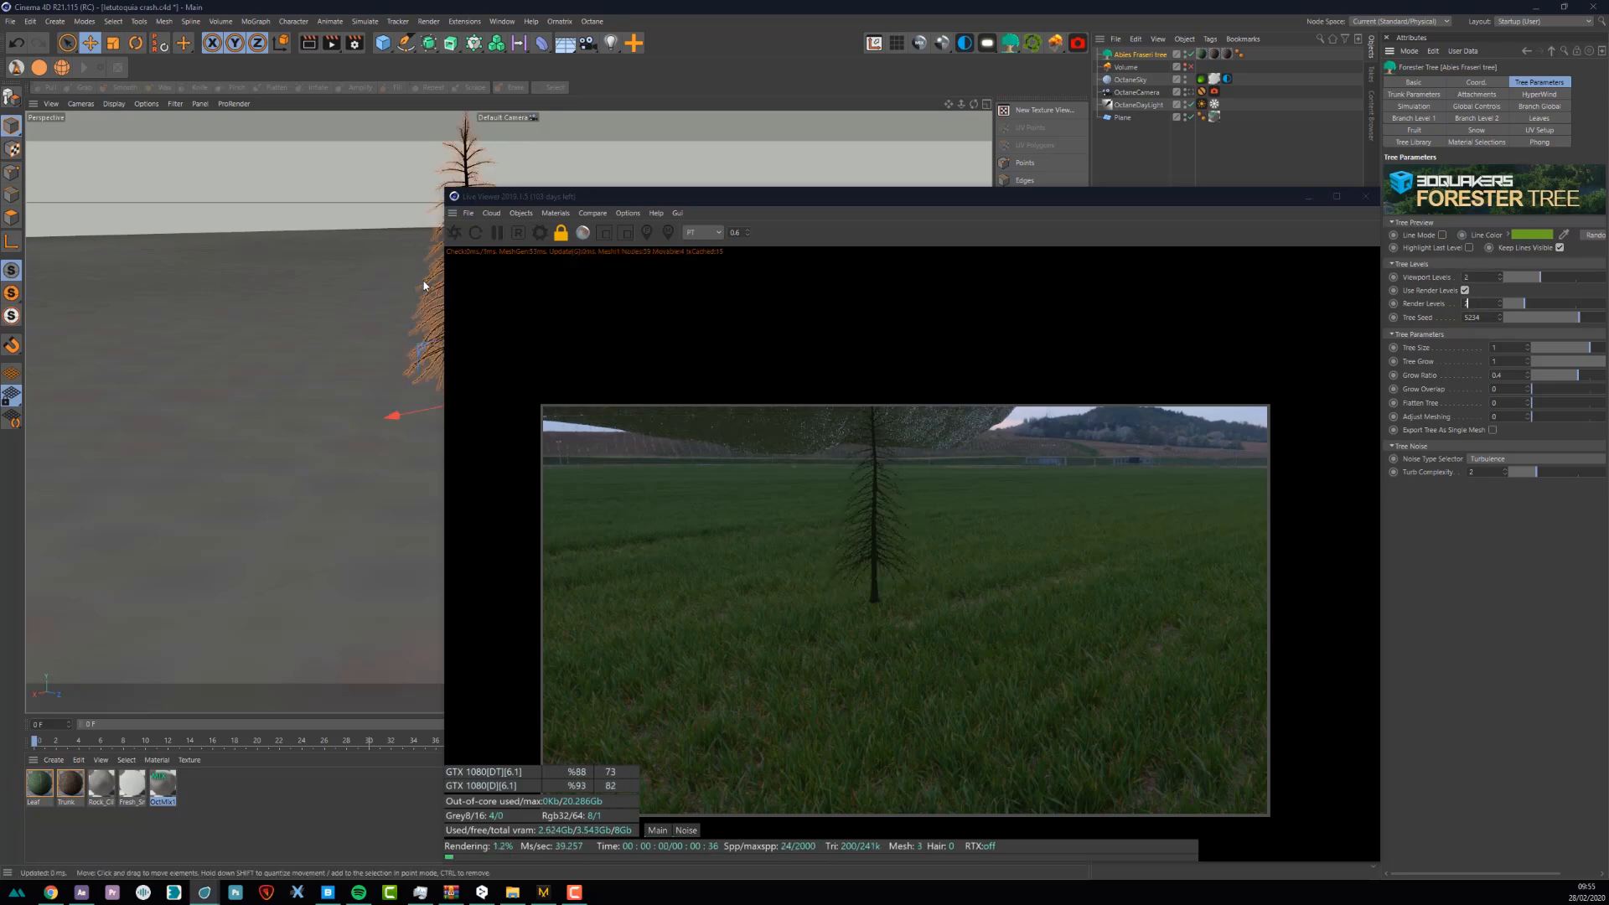
- Add an Octane Scatter object and nest the Abies Fraseri tree under it
{"action": "middle_click_drag", "start_coordinate": [424, 284], "coordinate": [348, 336], "text": "alt"}
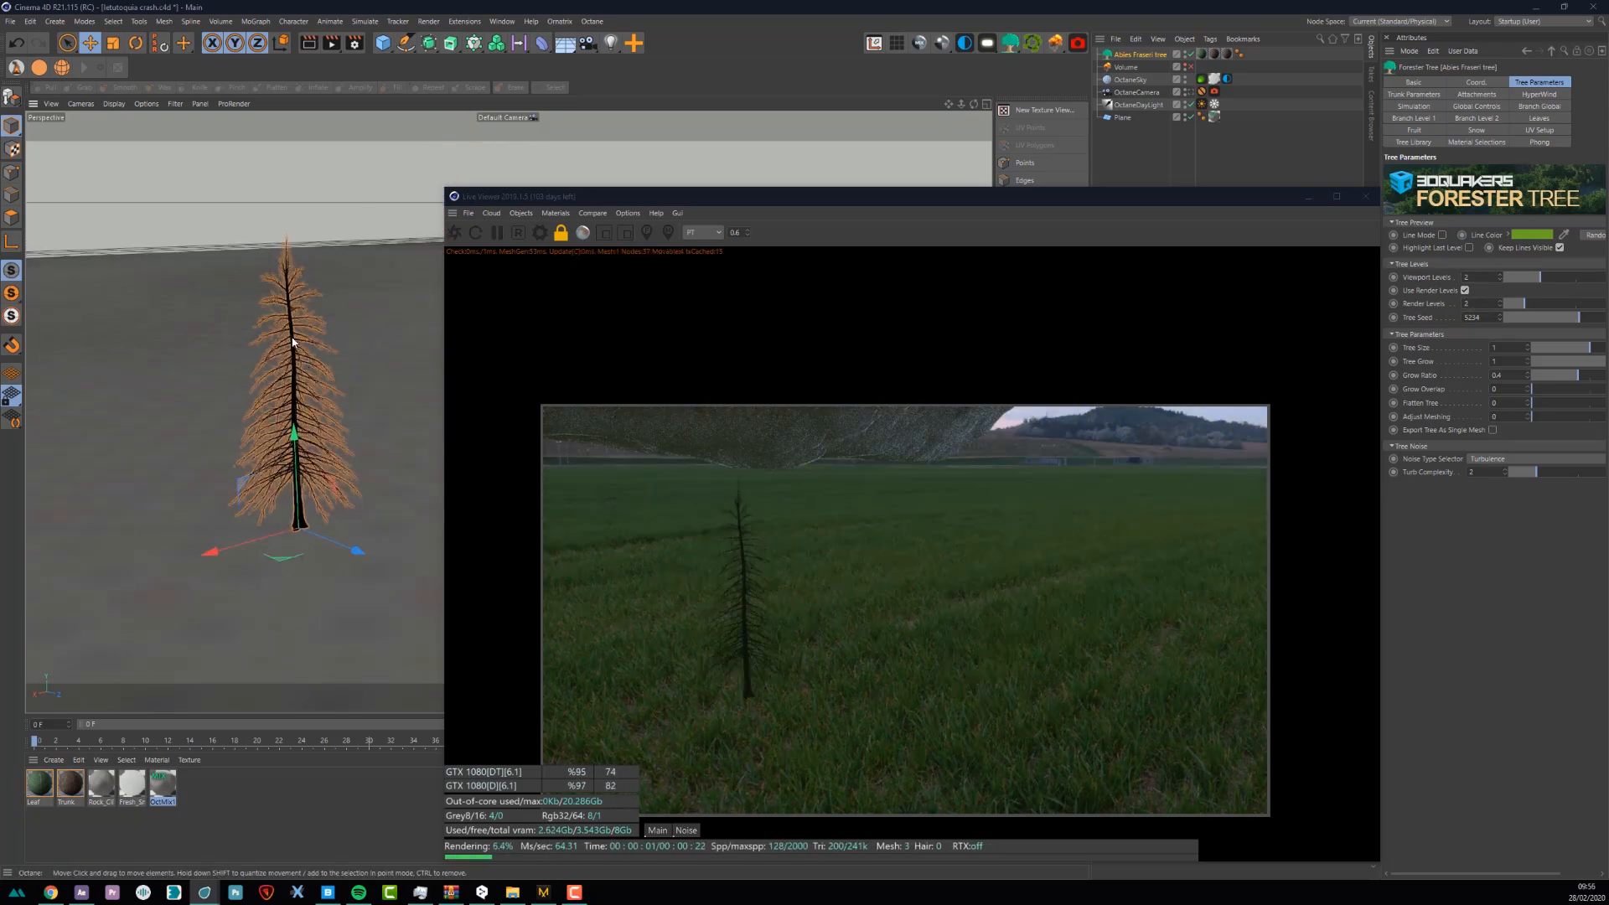
{"action": "right_click_drag", "start_coordinate": [272, 325], "coordinate": [351, 340], "text": "alt"}
{"action": "mouse_move", "coordinate": [351, 338]}
{"action": "left_mouse_down", "text": "alt"}
{"action": "mouse_move", "coordinate": [373, 339]}
{"action": "mouse_move", "coordinate": [352, 339]}
{"action": "left_mouse_up", "text": "alt"}
{"action": "mouse_move", "coordinate": [374, 338]}
{"action": "right_mouse_down", "text": "alt"}
{"action": "mouse_move", "coordinate": [183, 391]}
{"action": "mouse_move", "coordinate": [301, 394]}
{"action": "mouse_move", "coordinate": [356, 356]}
{"action": "right_mouse_up", "text": "alt"}
{"action": "middle_click_drag", "start_coordinate": [359, 345], "coordinate": [366, 438], "text": "alt"}
{"action": "right_click_drag", "start_coordinate": [365, 441], "coordinate": [347, 447], "text": "alt"}
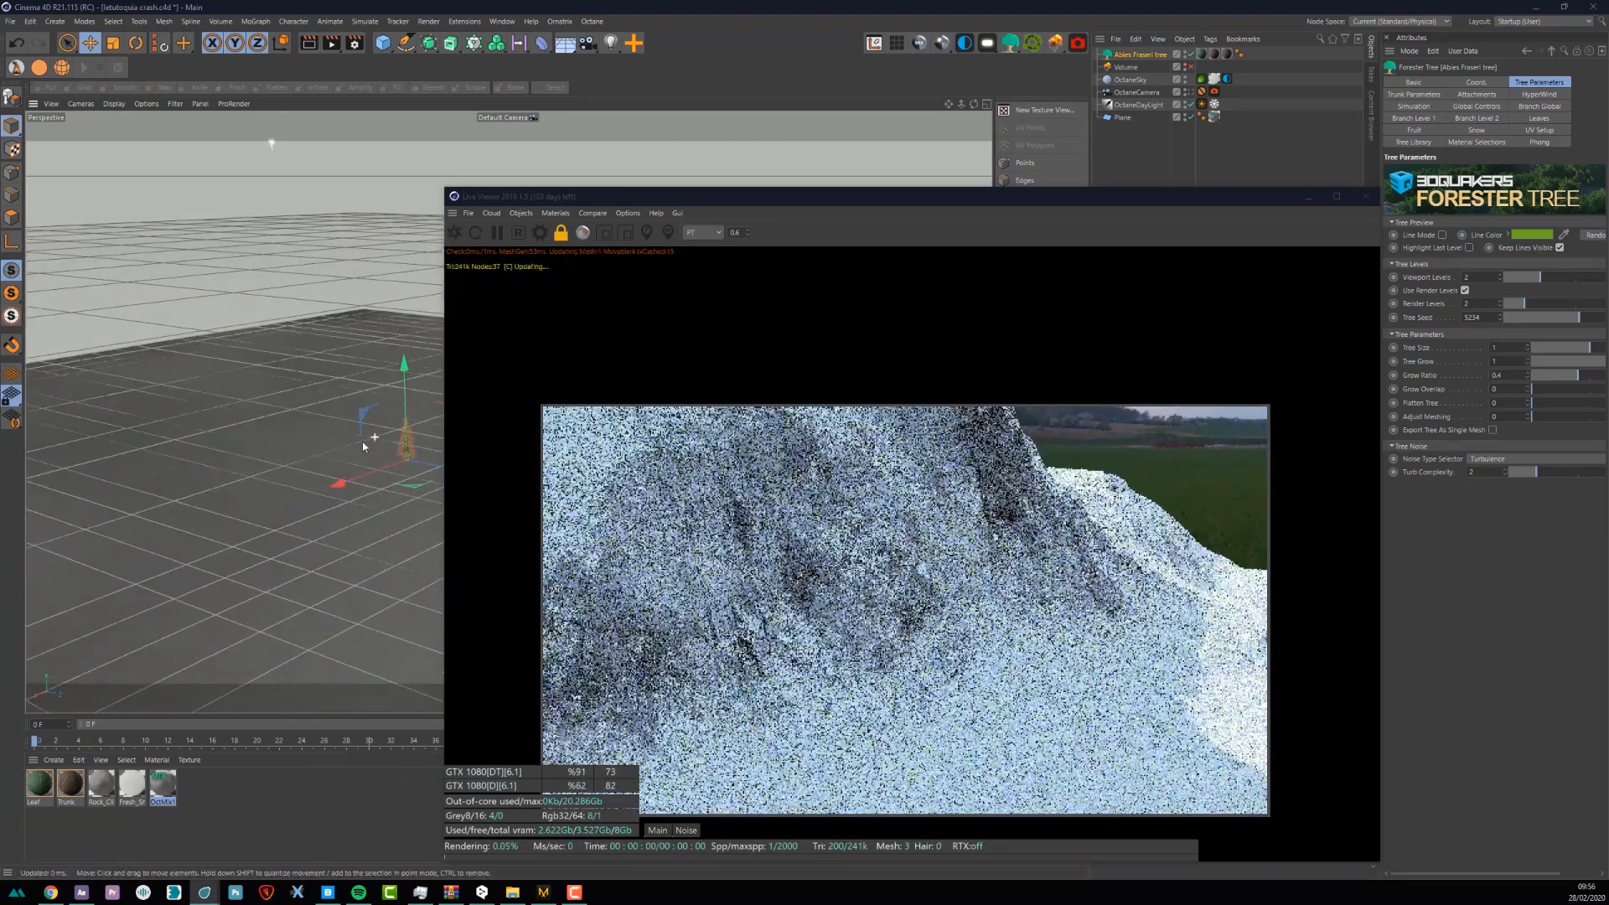
{"action": "left_click", "coordinate": [1037, 48]}
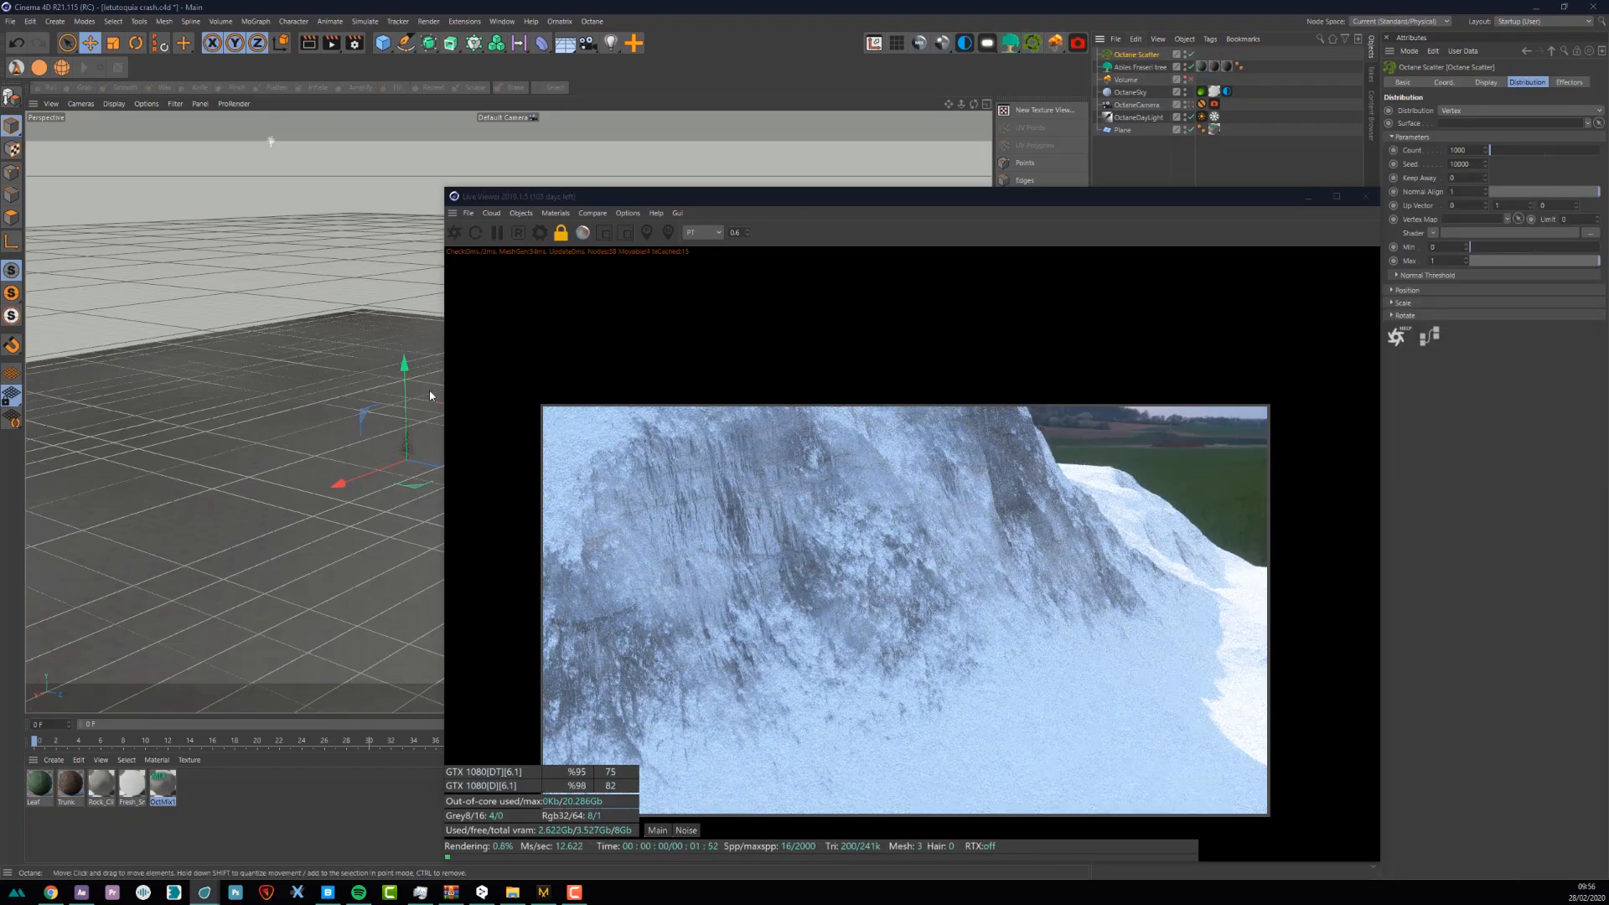
{"action": "scroll", "coordinate": [404, 410], "scroll_direction": "down", "scroll_amount": 5}
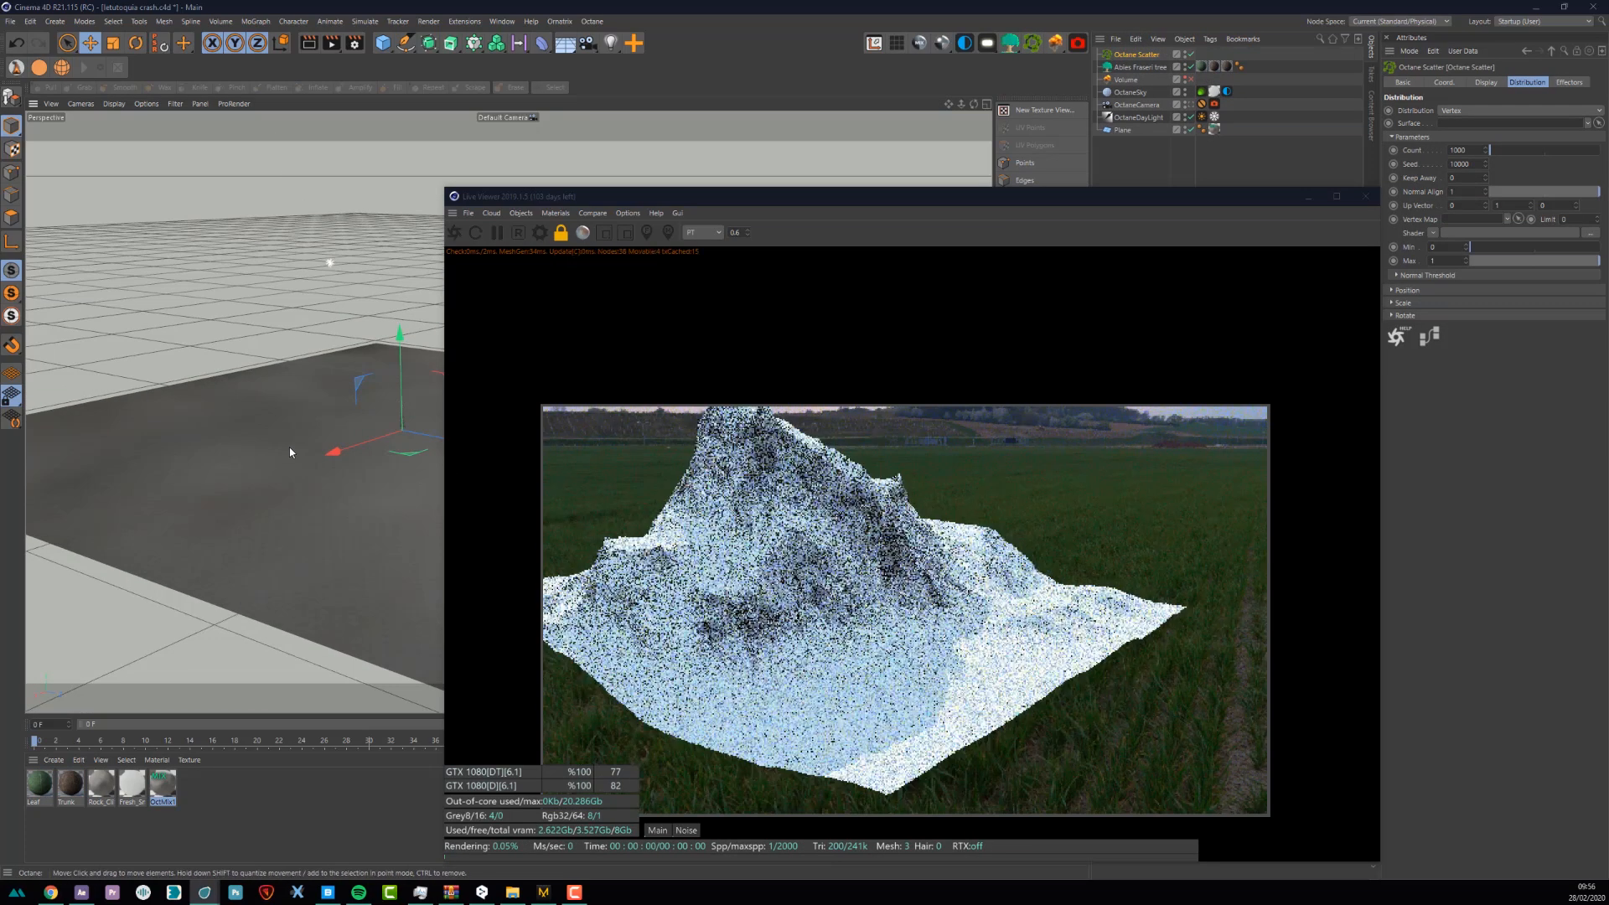
{"action": "left_click_drag", "start_coordinate": [1173, 197], "coordinate": [856, 210]}
{"action": "mouse_move", "coordinate": [1149, 68]}
{"action": "left_mouse_down"}
{"action": "mouse_move", "coordinate": [1075, 69]}
{"action": "mouse_move", "coordinate": [1133, 56]}
{"action": "left_mouse_up"}
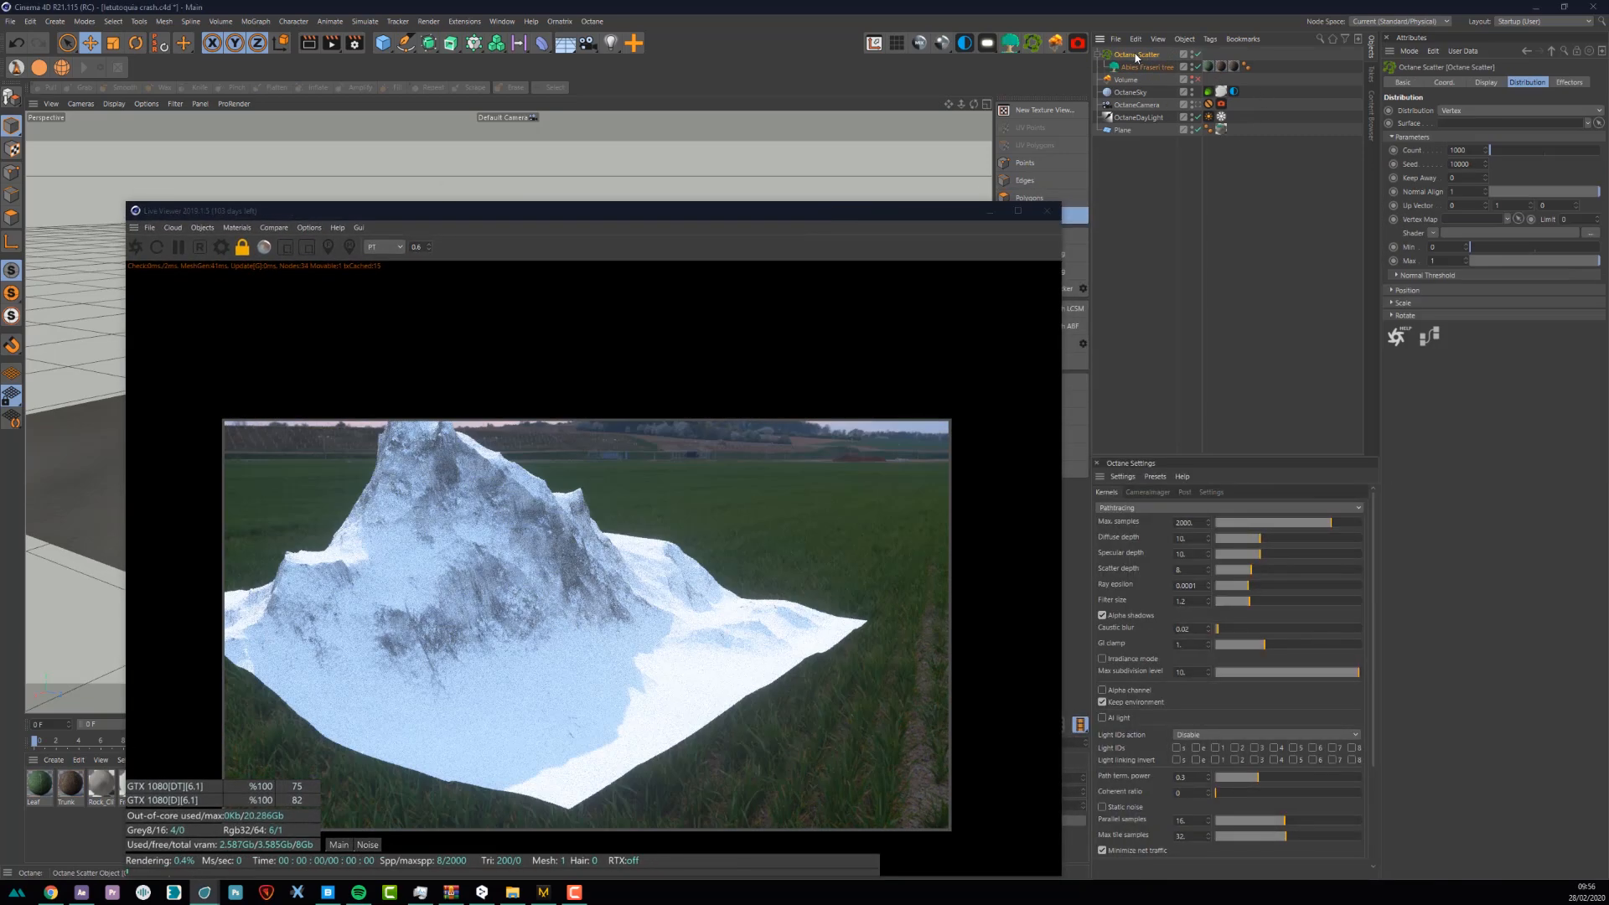
- Assign the Plane as the scatter's surface and change its distribution from Vertex to Surface
{"action": "left_click_drag", "start_coordinate": [1124, 130], "coordinate": [1436, 133]}
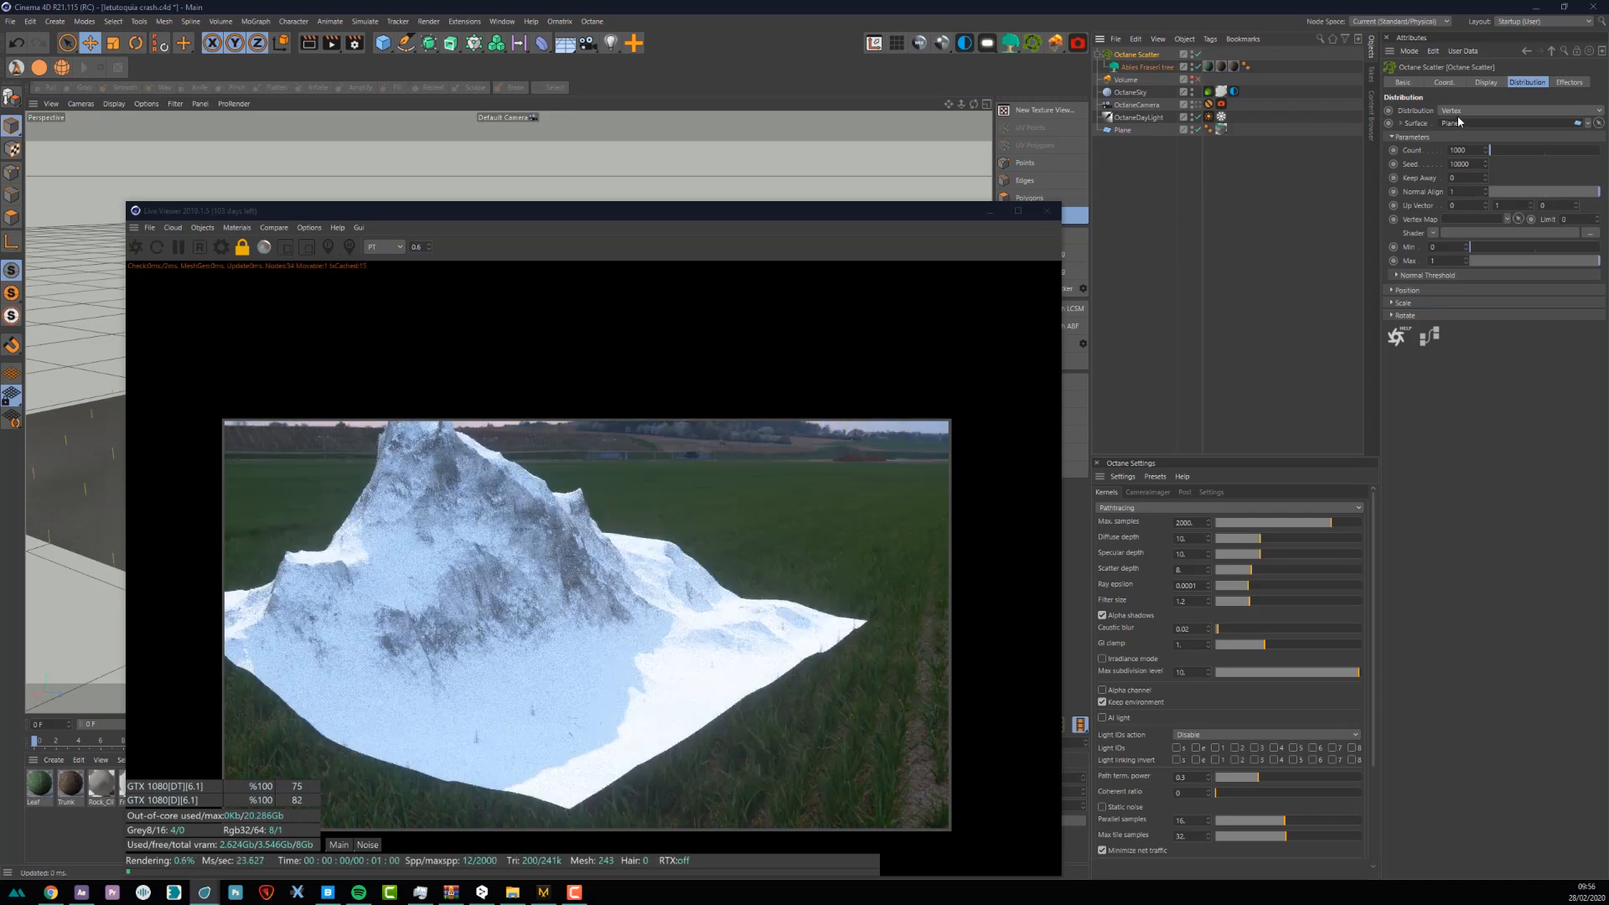
{"action": "left_click", "coordinate": [1457, 111]}
{"action": "left_click", "coordinate": [1462, 140]}
{"action": "left_click_drag", "start_coordinate": [432, 217], "coordinate": [824, 240]}
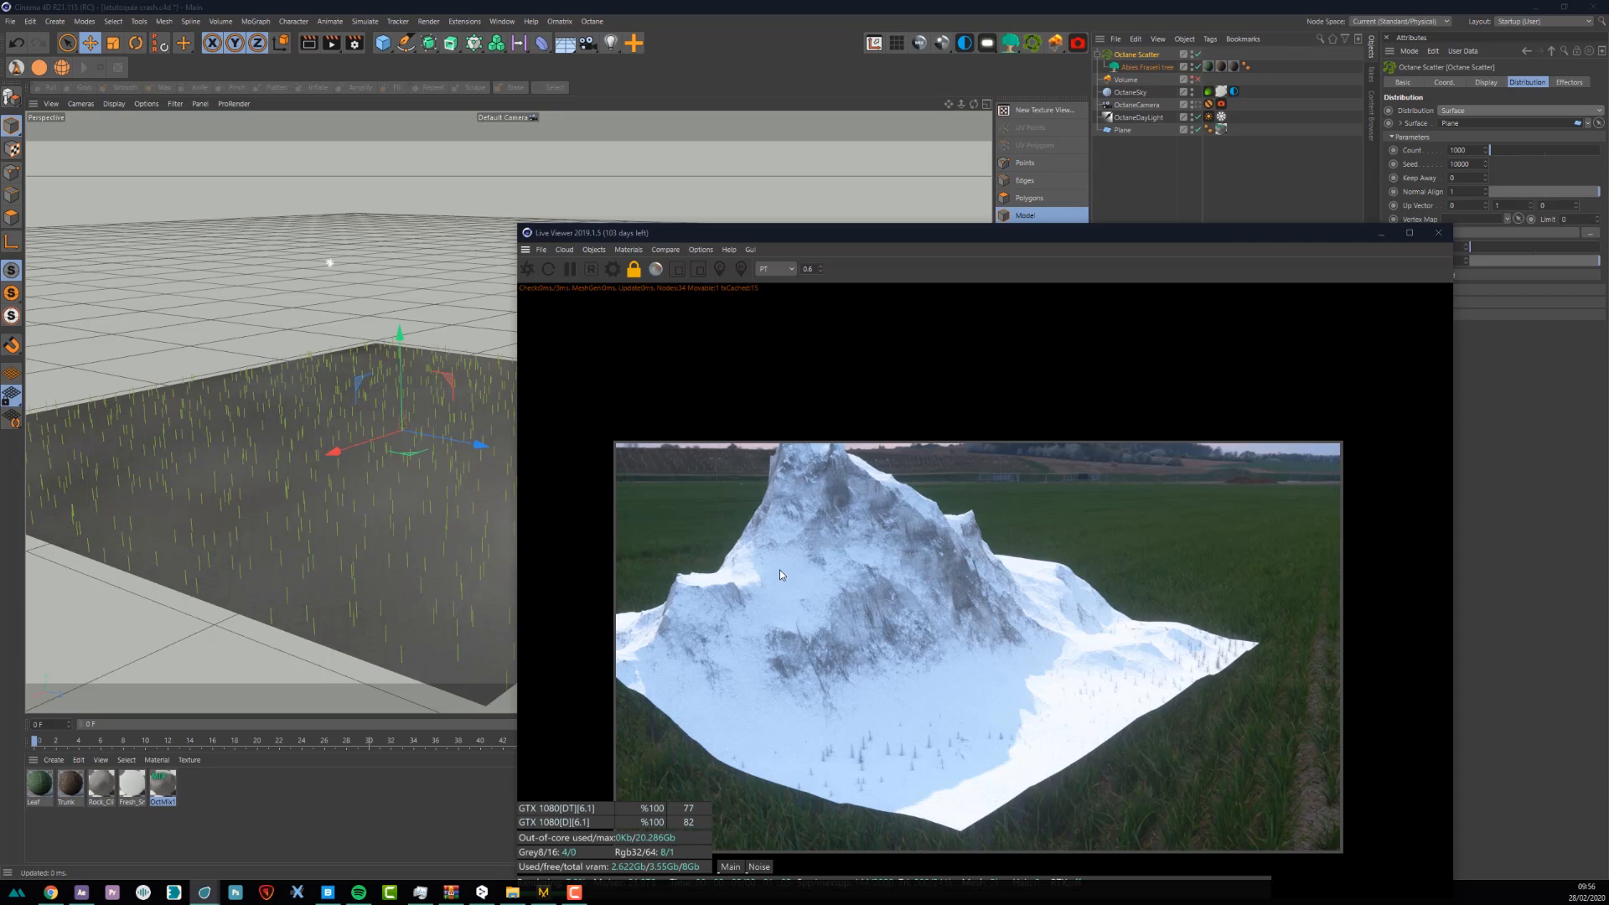
{"action": "left_click_drag", "start_coordinate": [741, 229], "coordinate": [444, 162]}
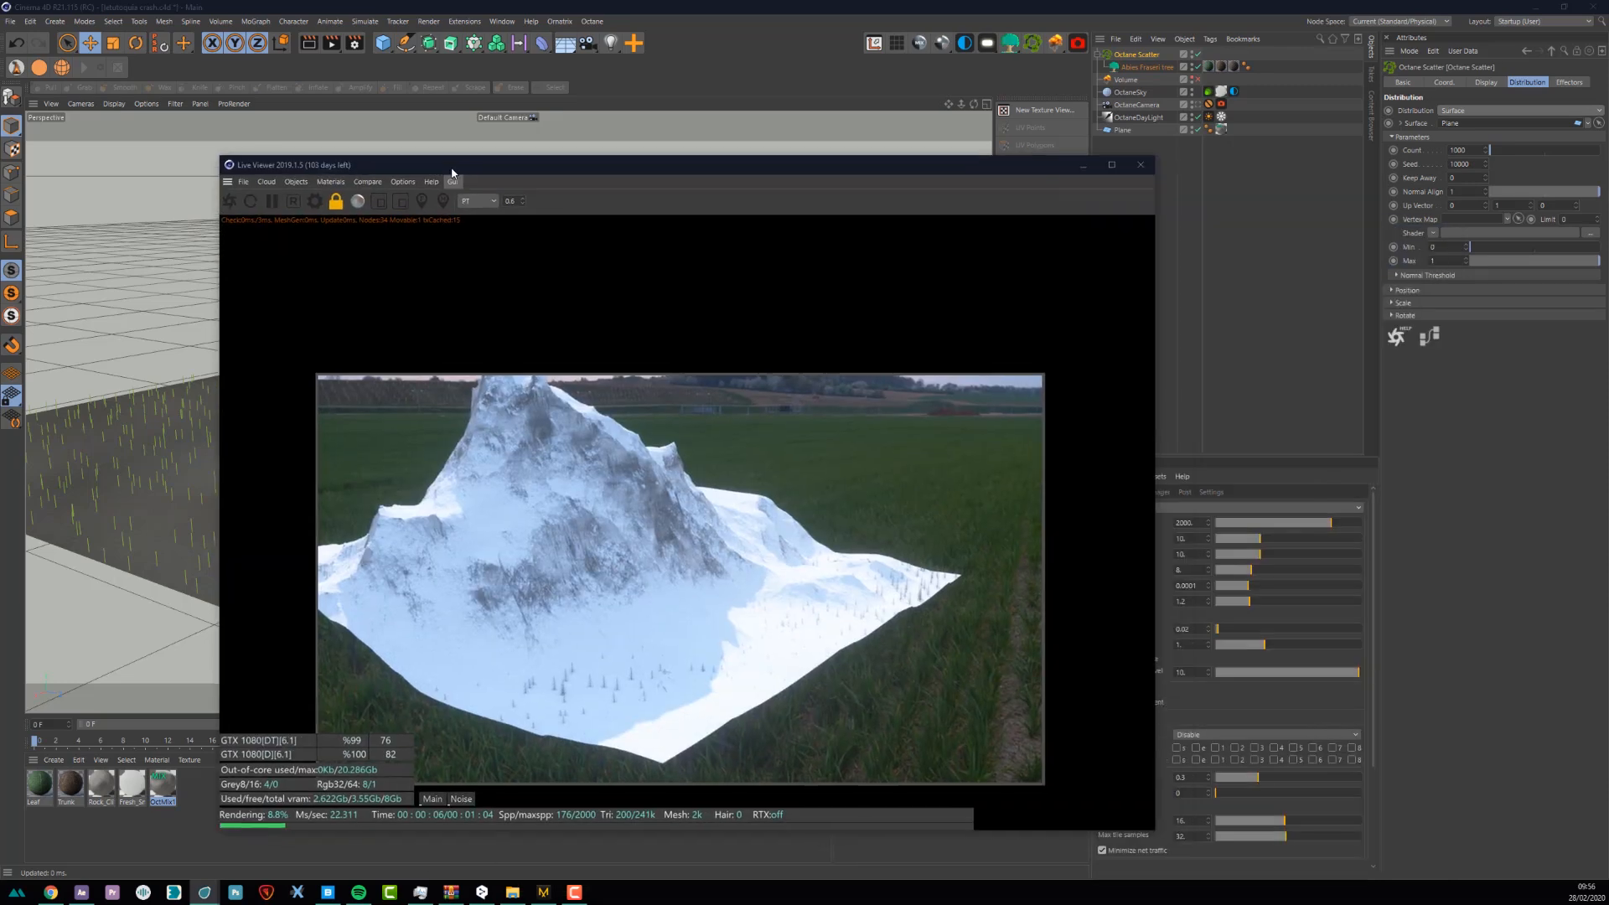
- Load the mountain height map from the MAP TUTORIAL folder as an ImageTexture in the scatter's position shader, without copying it to the project
{"action": "left_click", "coordinate": [1392, 290]}
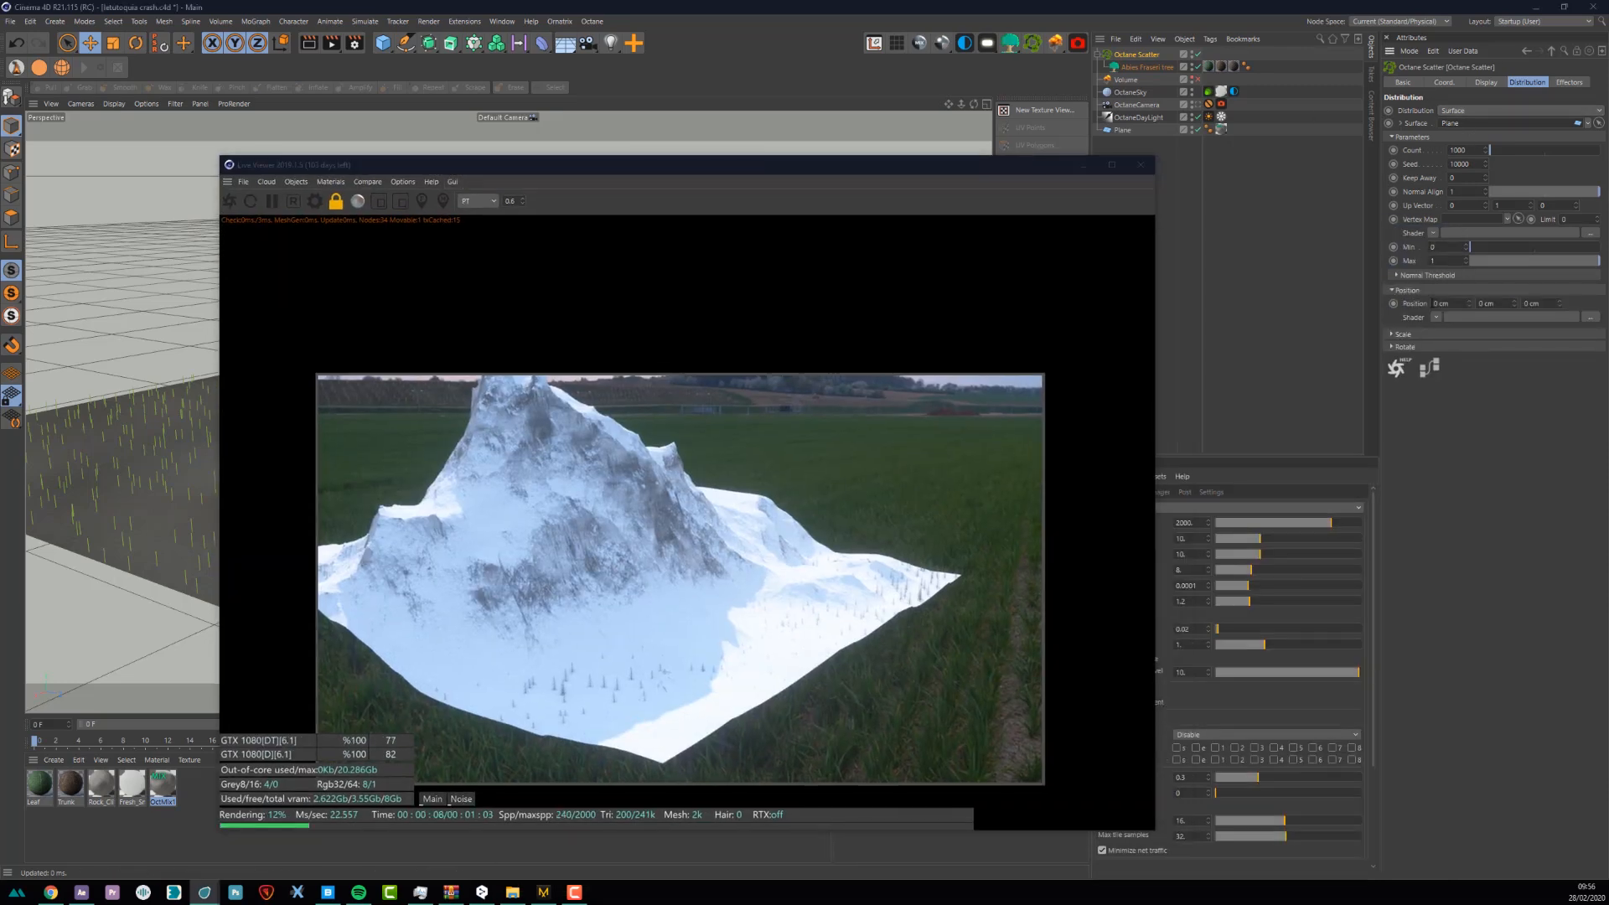
{"action": "left_click", "coordinate": [1436, 319]}
{"action": "mouse_move", "coordinate": [1456, 577]}
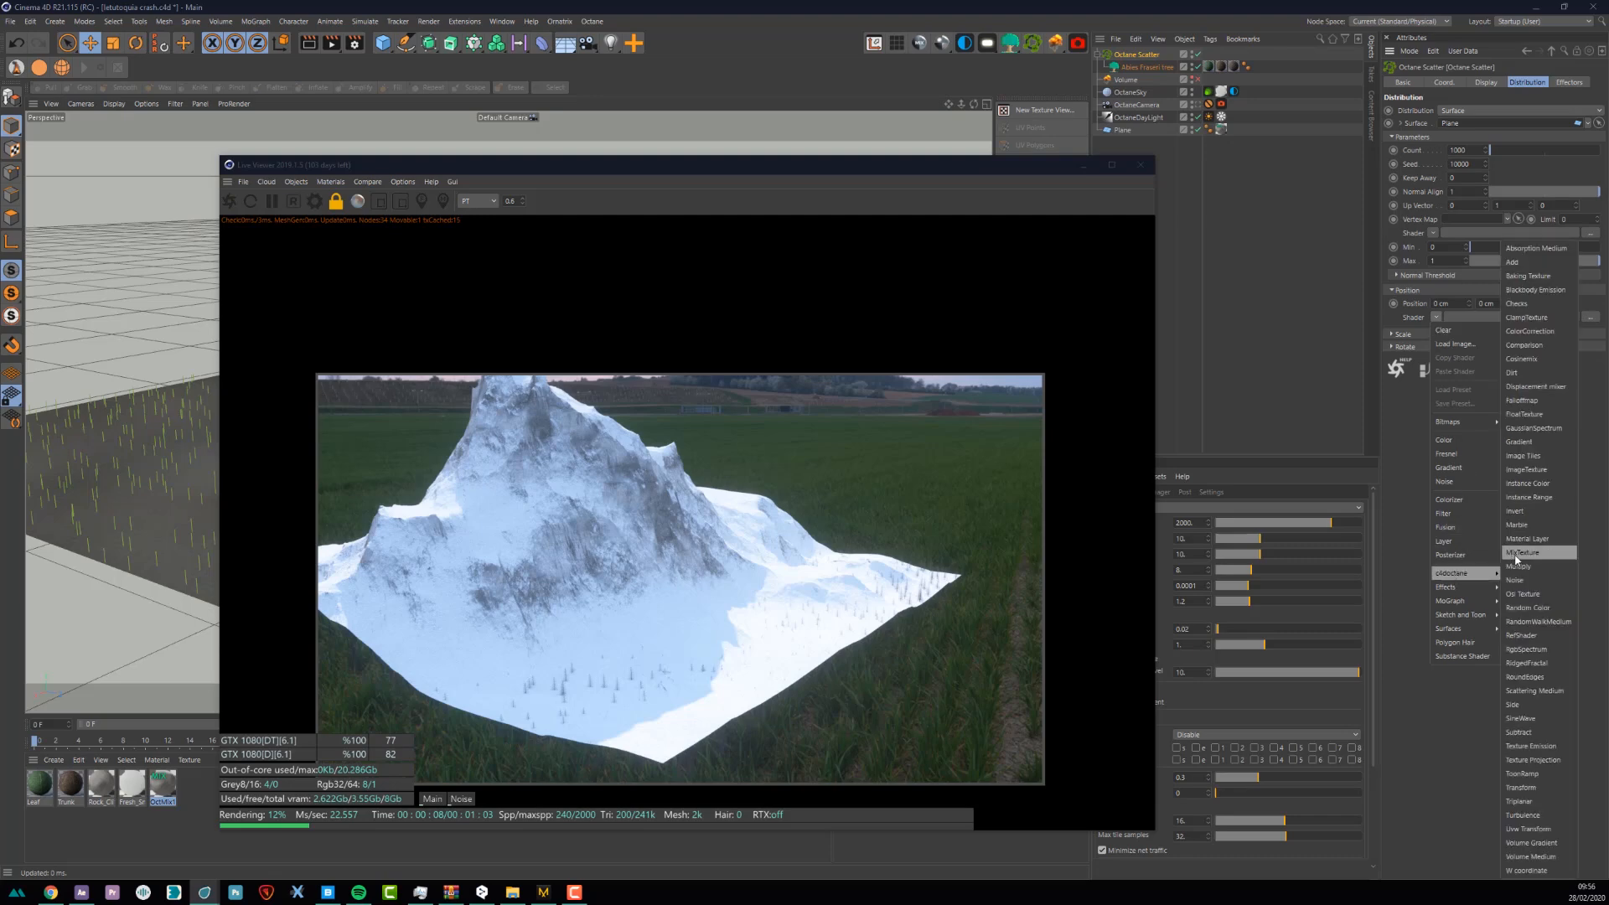
{"action": "left_click", "coordinate": [1538, 476]}
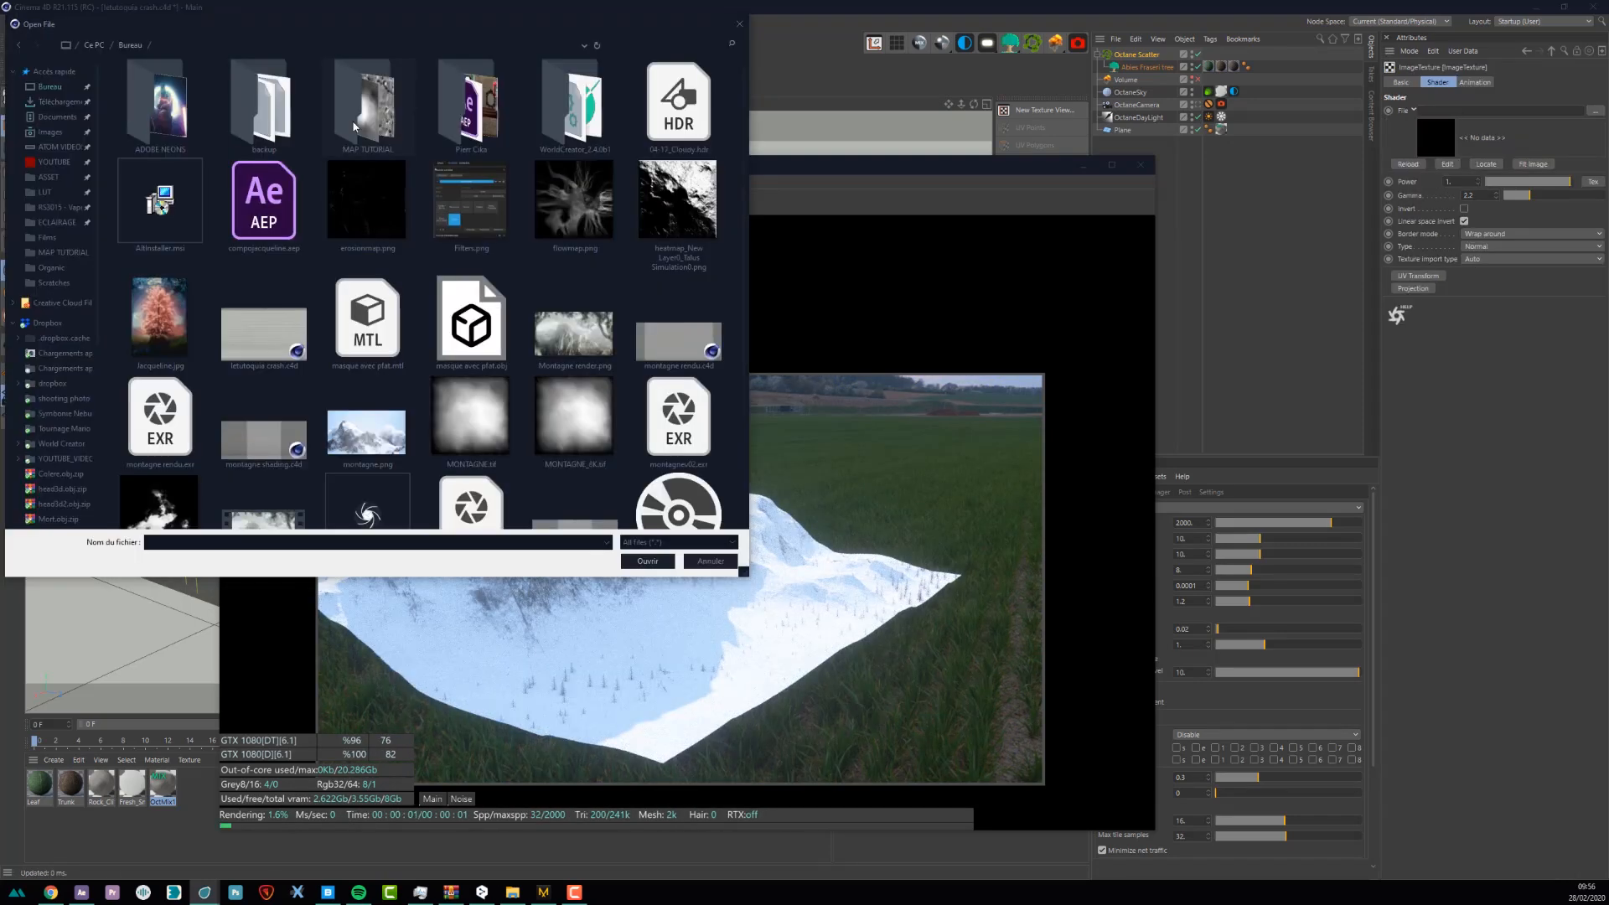
{"action": "double_click", "coordinate": [237, 99]}
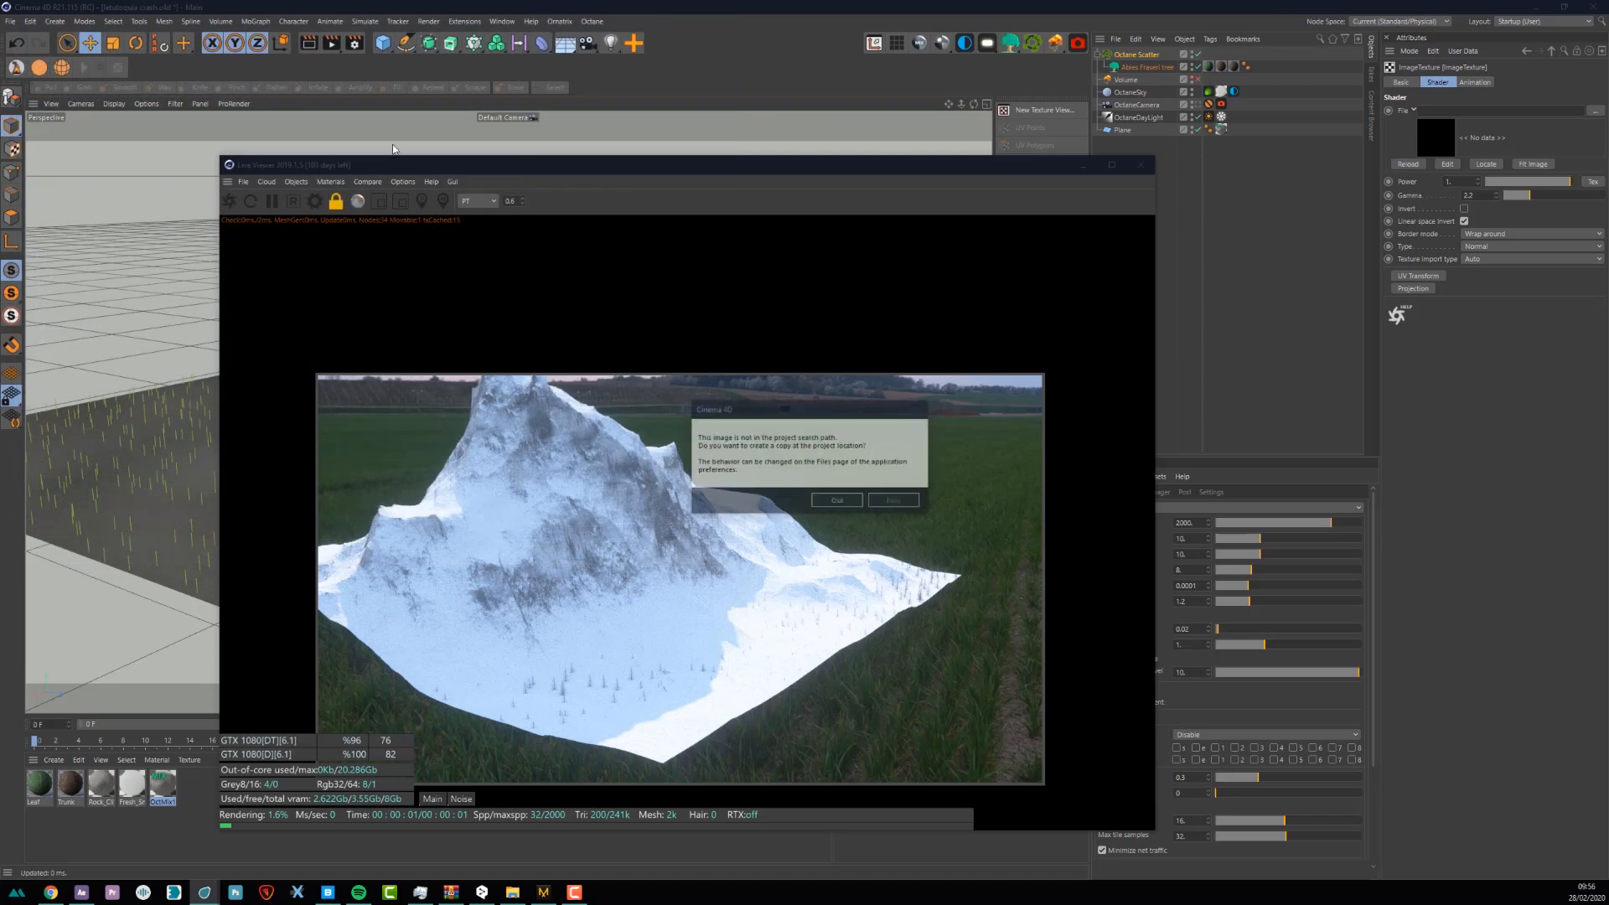
{"action": "left_click", "coordinate": [905, 508]}
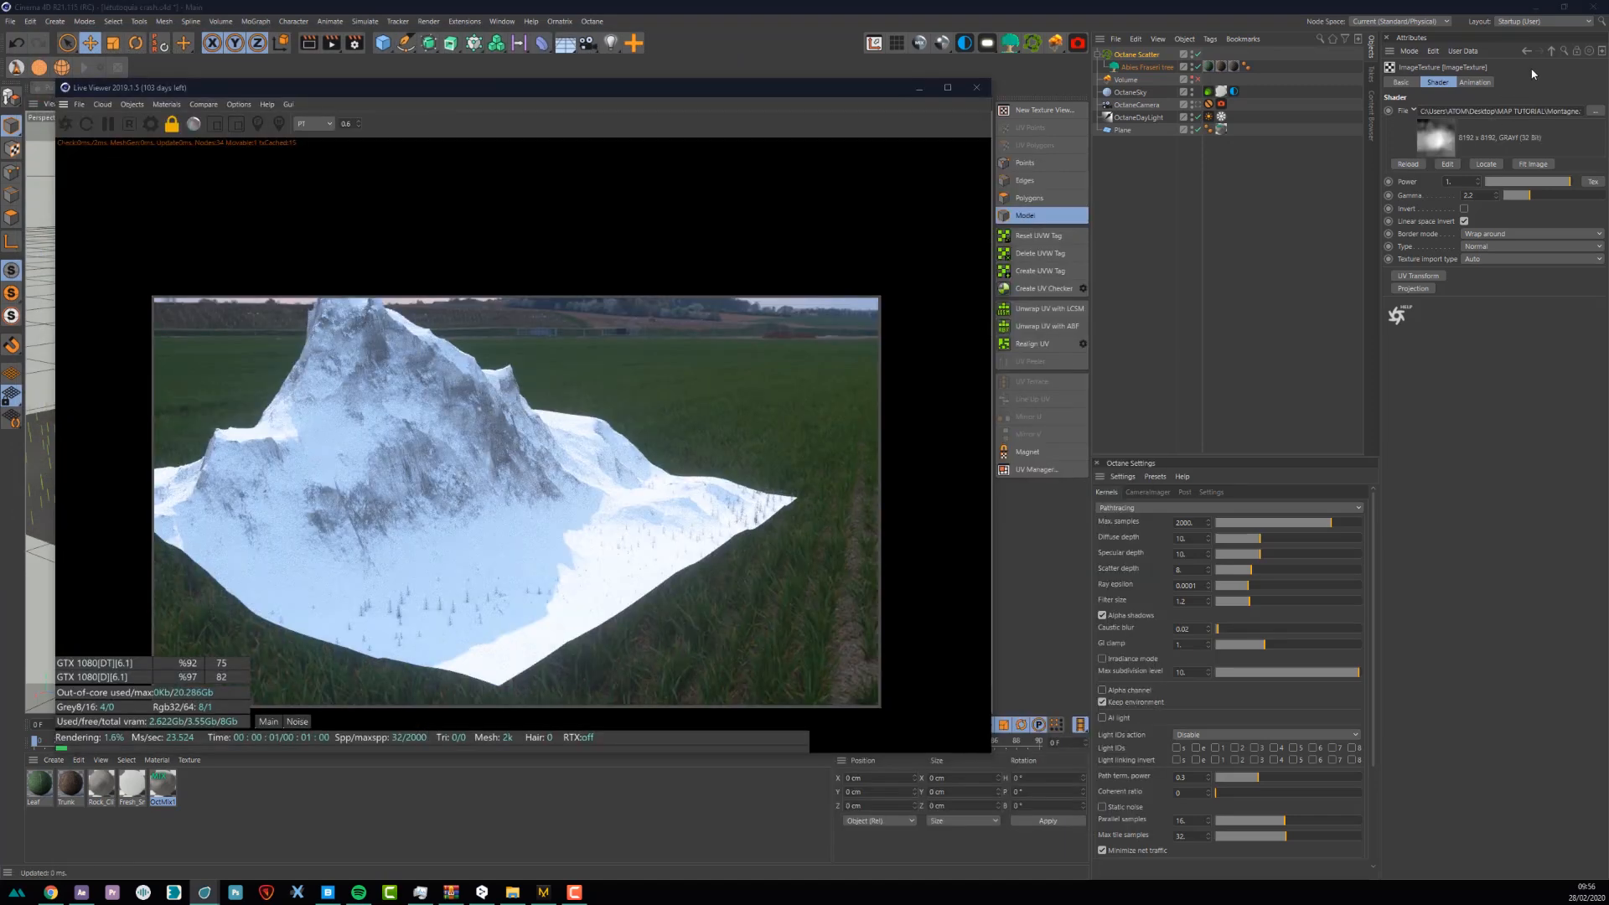
{"action": "left_click", "coordinate": [1551, 52]}
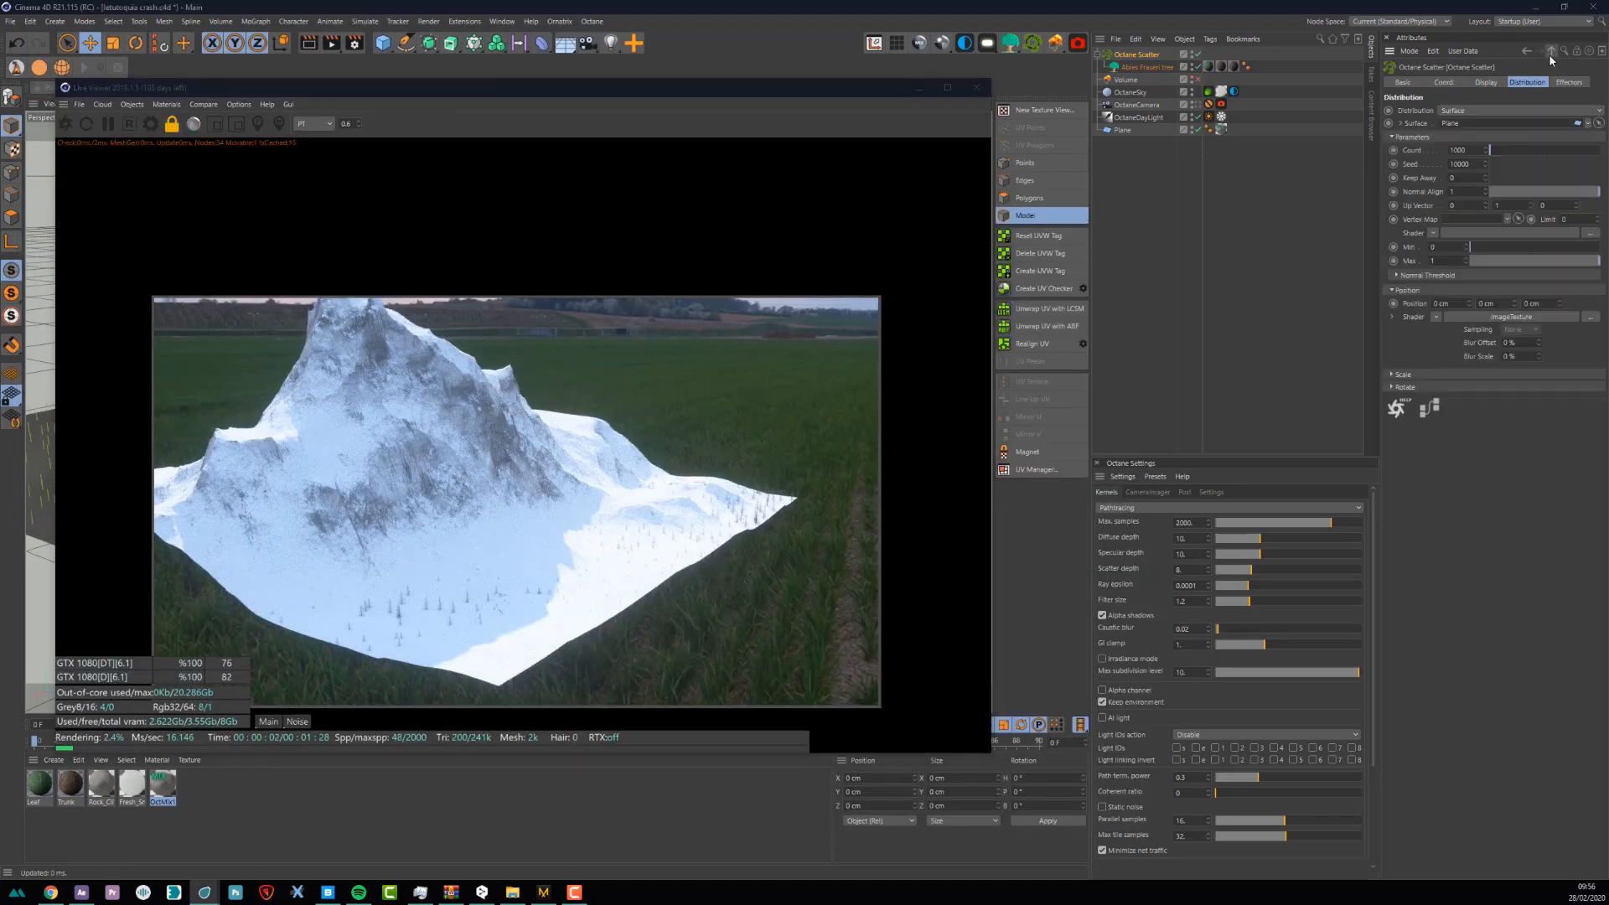
- Copy the OctMix1 material's displacement height of 14900 cm into the Octane Scatter's Y position
{"action": "left_click", "coordinate": [161, 788]}
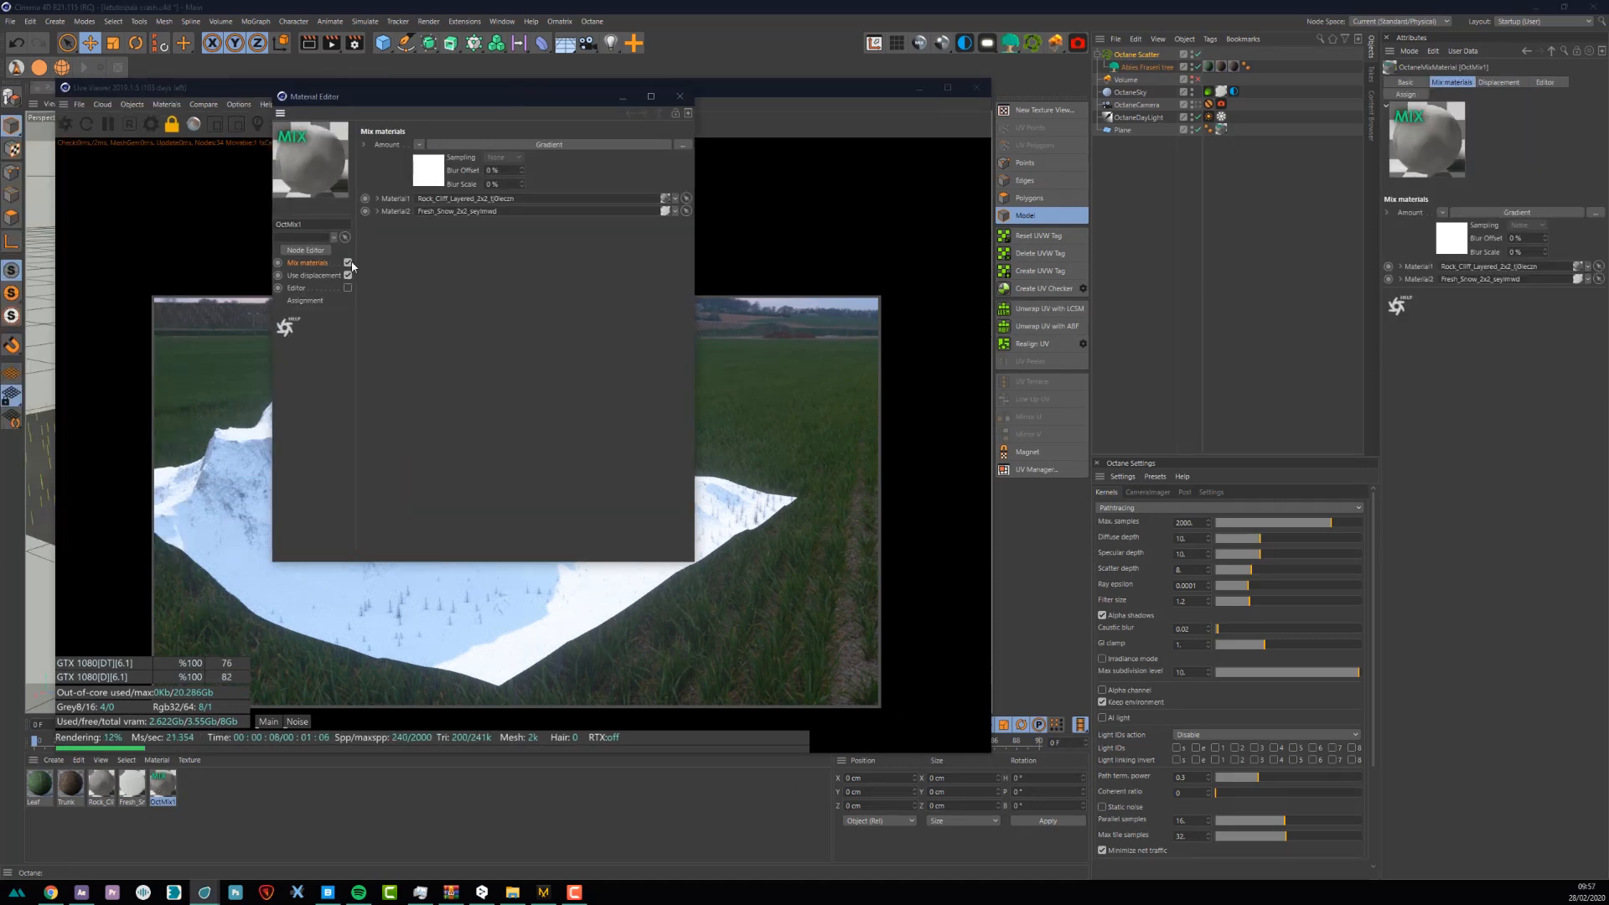
{"action": "left_click", "coordinate": [320, 277]}
{"action": "left_click", "coordinate": [555, 153]}
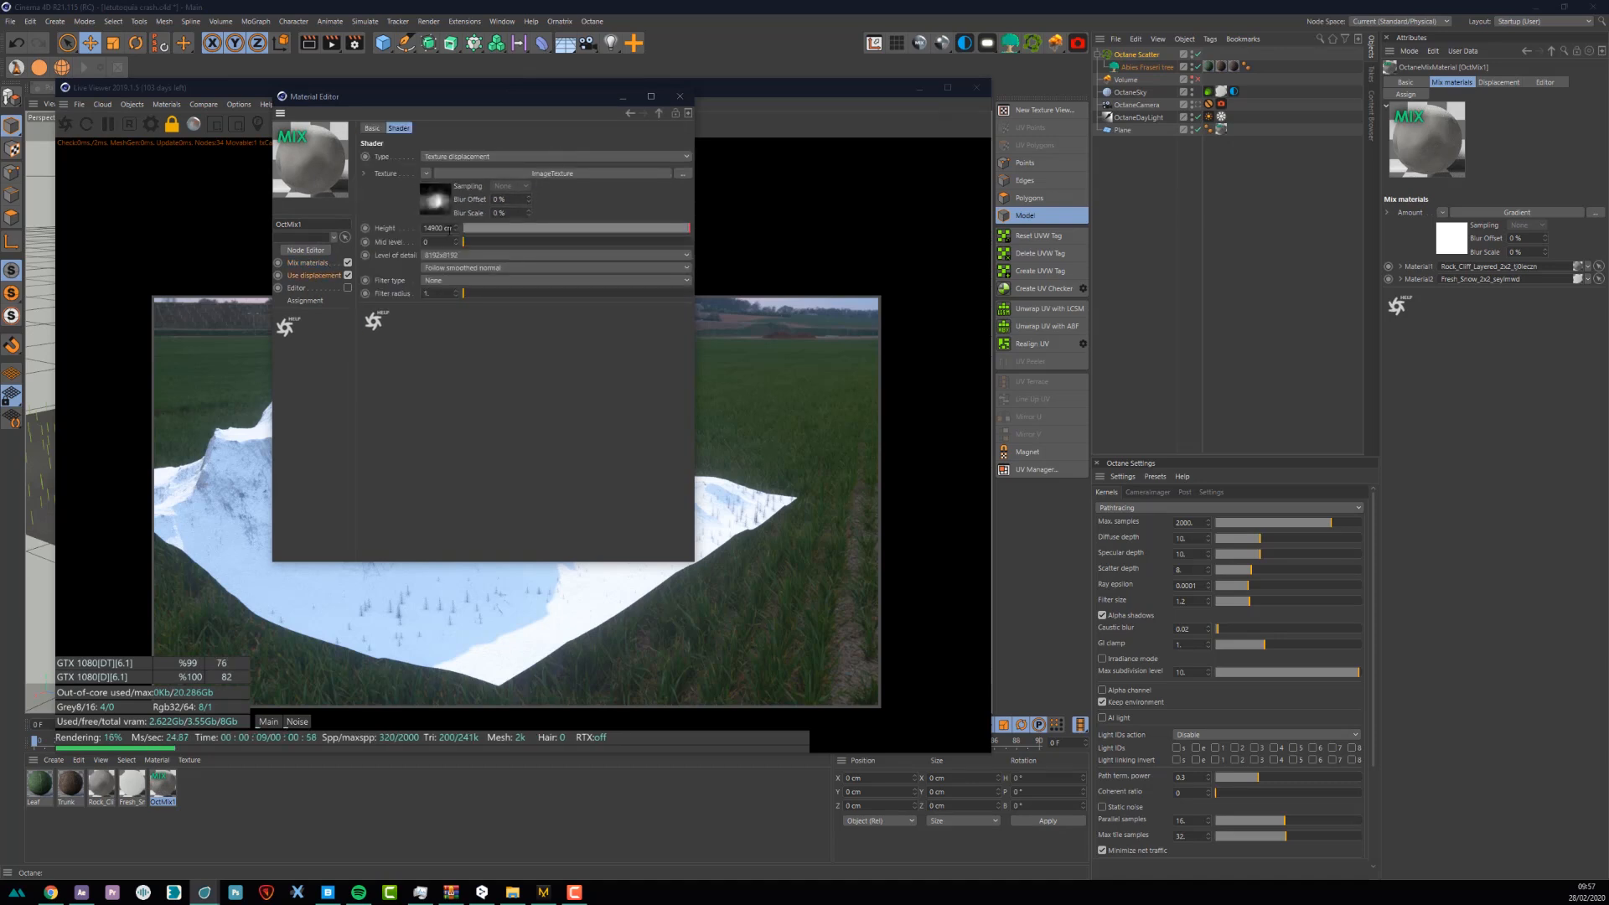
{"action": "double_click", "coordinate": [442, 228]}
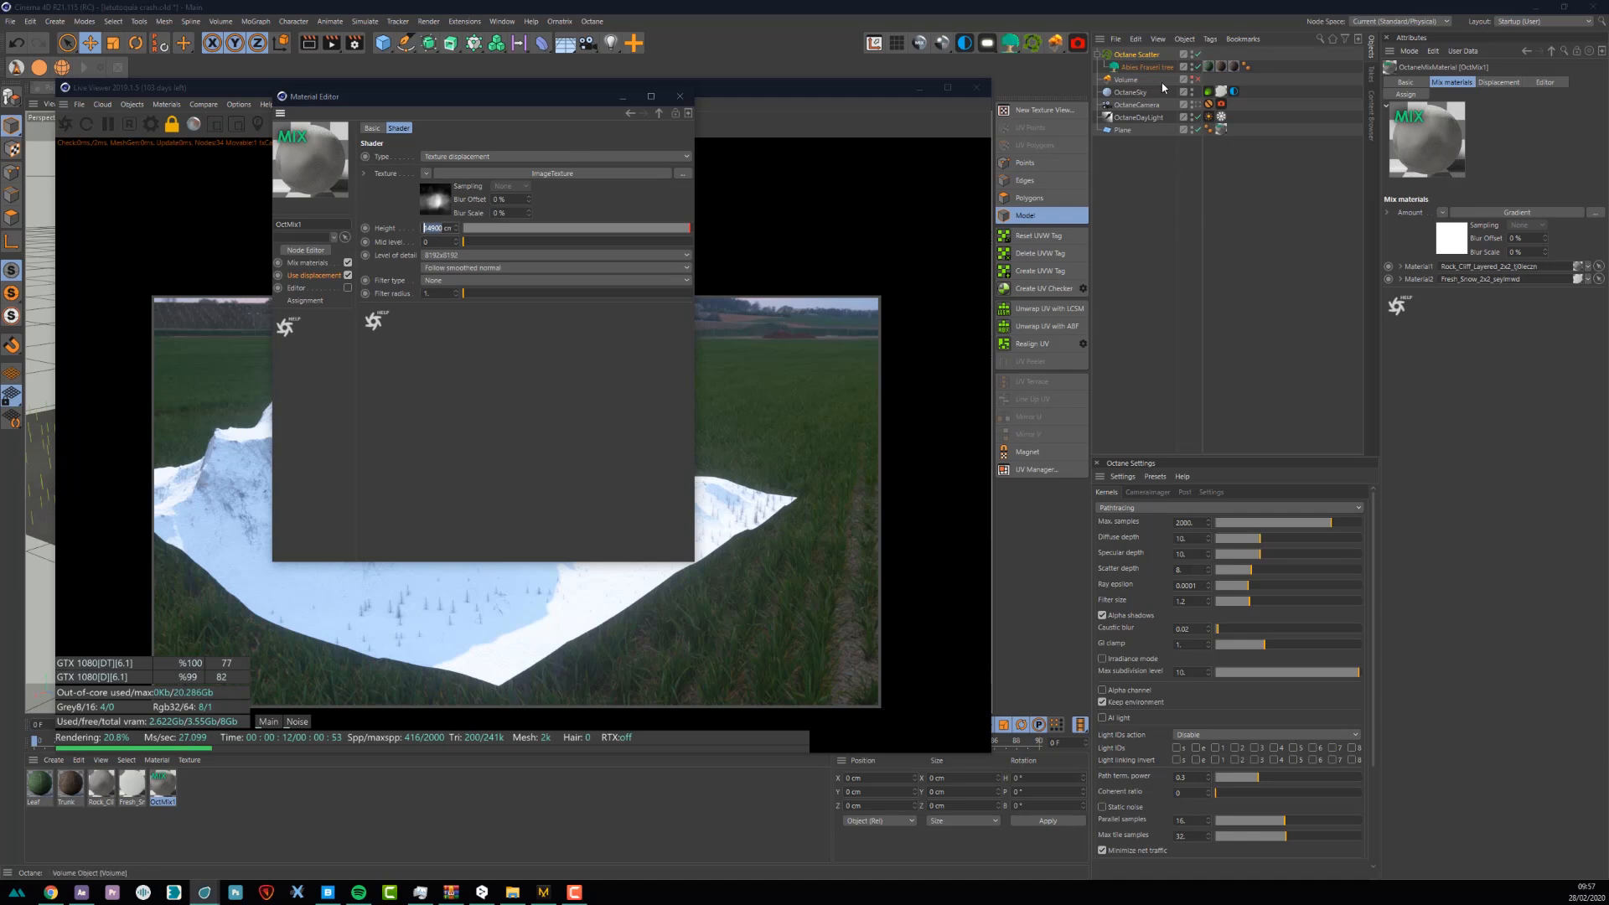
{"action": "left_click", "coordinate": [1142, 54]}
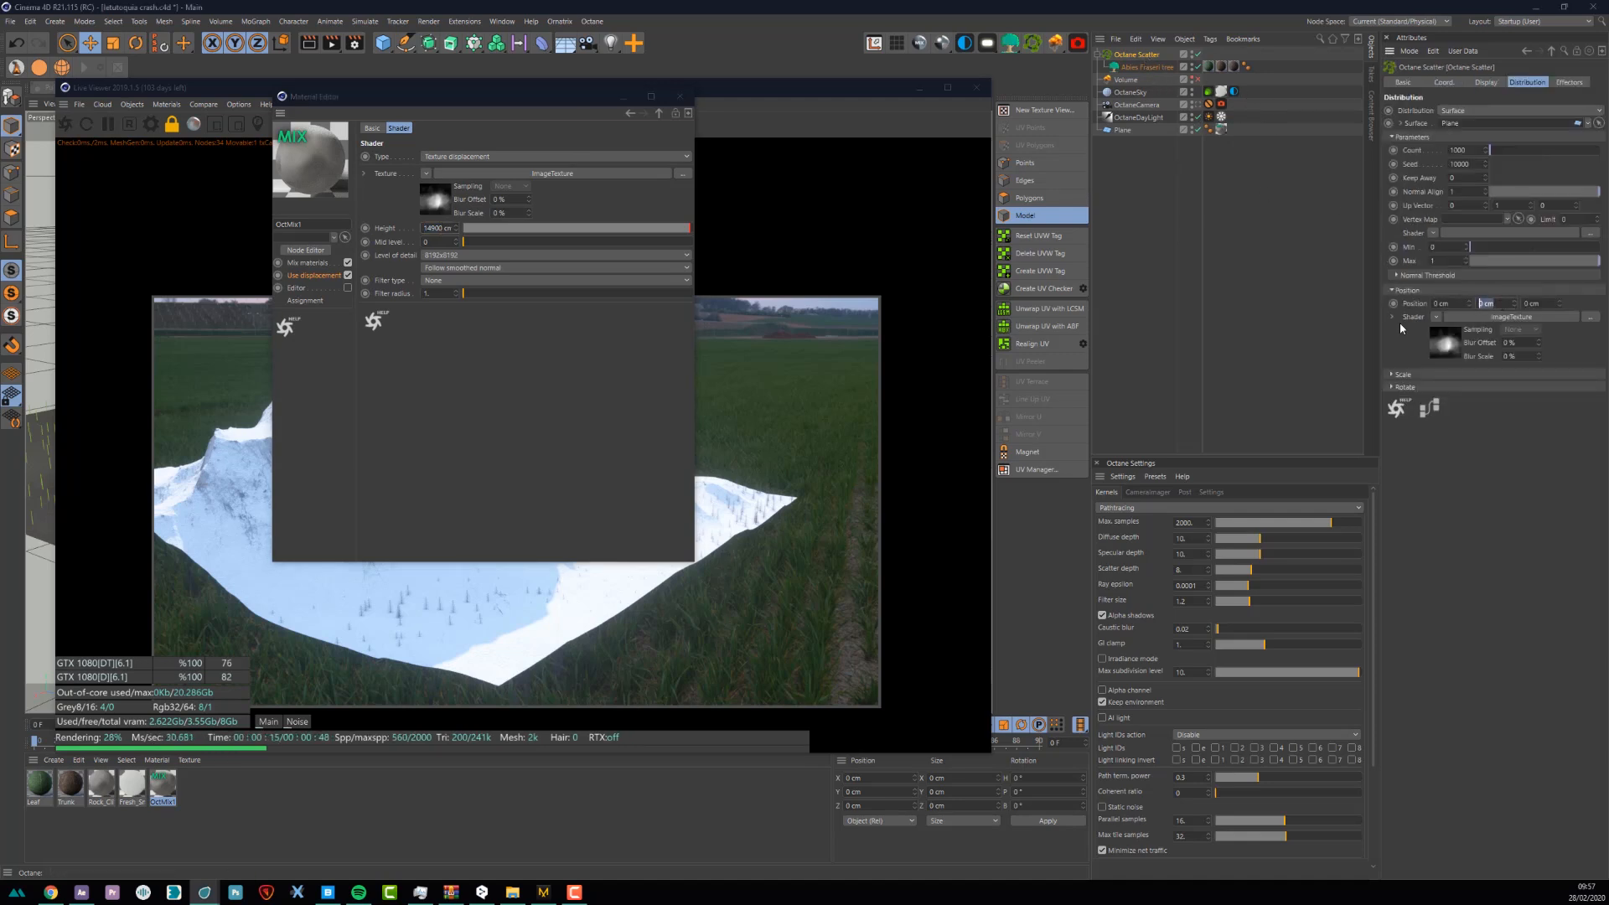
{"action": "key", "text": "Return"}
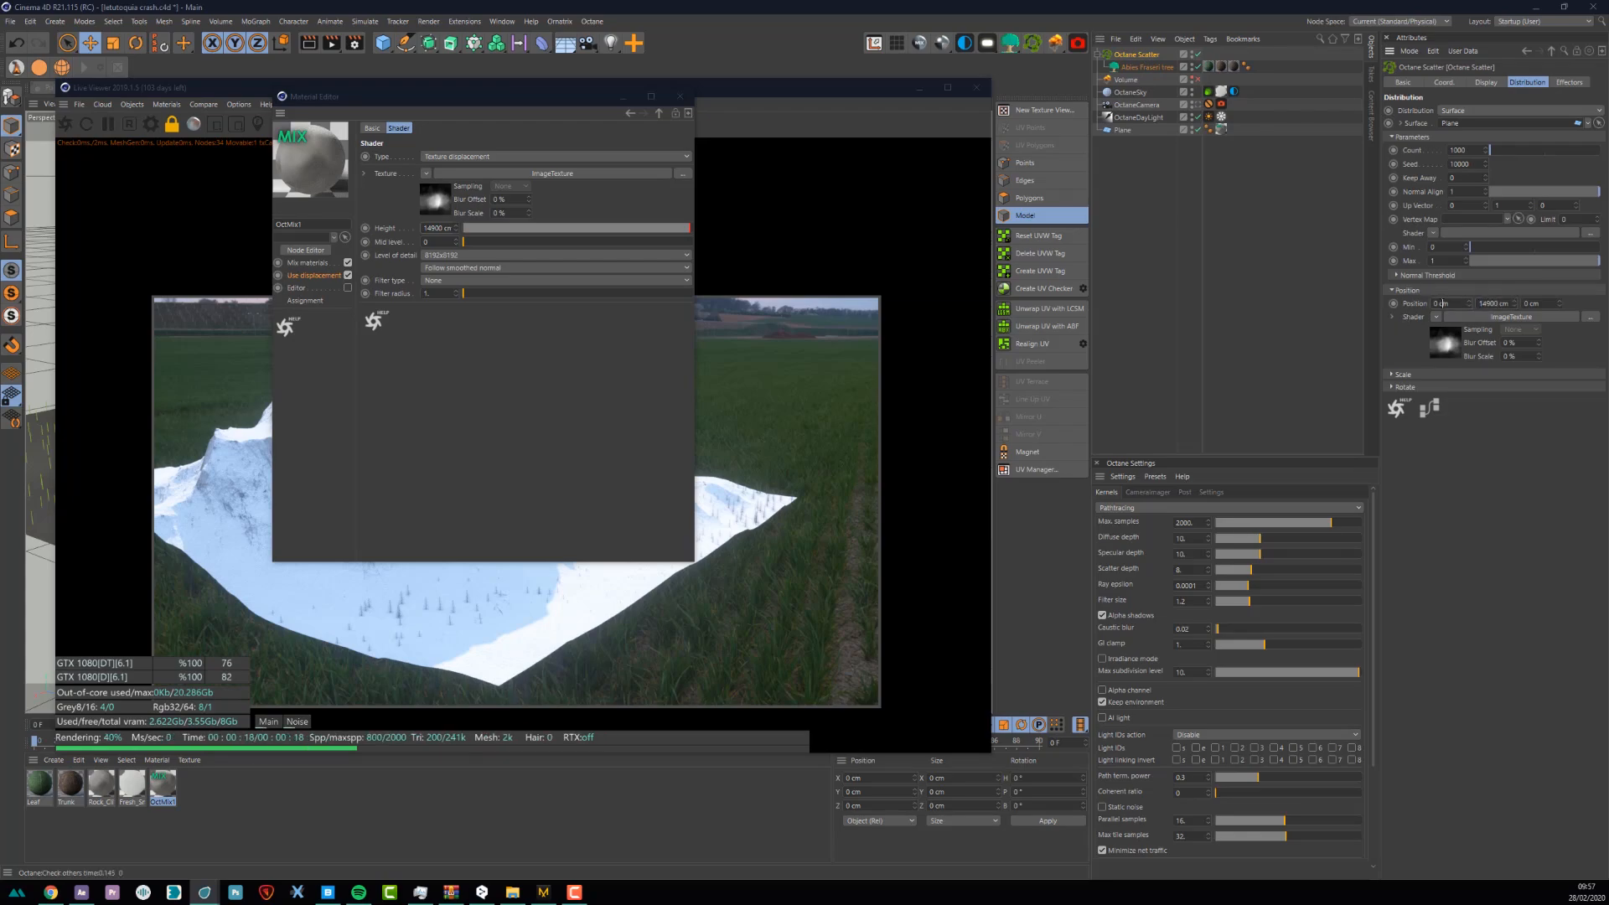
{"action": "left_click_drag", "start_coordinate": [526, 99], "coordinate": [1237, 394]}
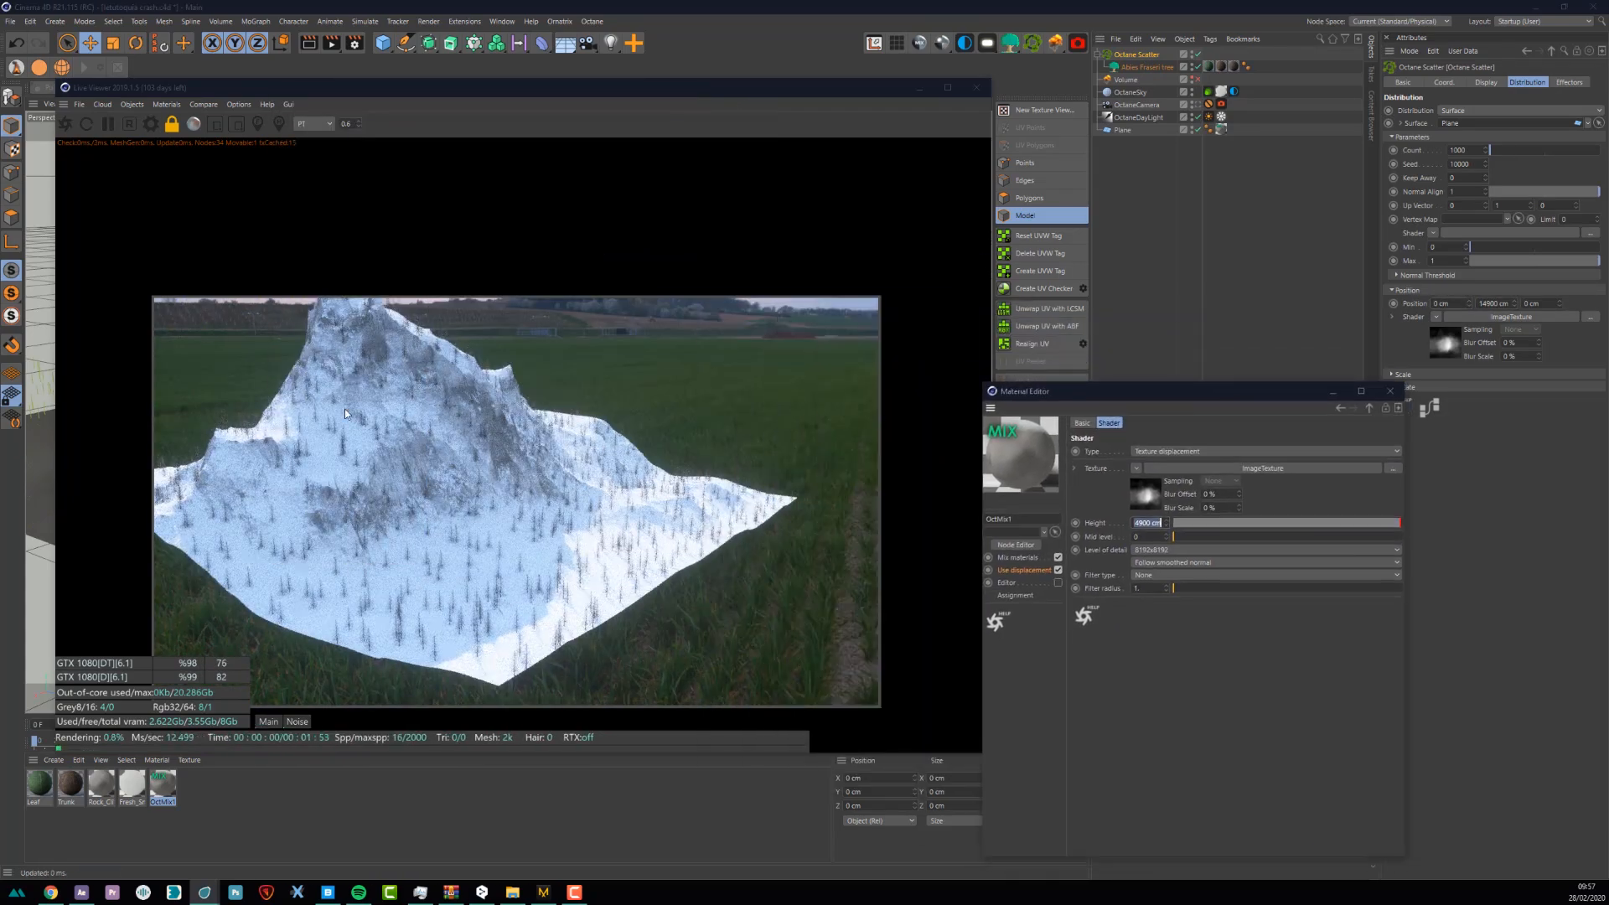
- Reduce the Abies Fraseri tree's size, trying 0.1 and settling on 0.2
{"action": "left_click", "coordinate": [387, 428]}
{"action": "scroll", "coordinate": [387, 427], "scroll_direction": "up", "scroll_amount": 5}
{"action": "left_click_drag", "start_coordinate": [390, 427], "coordinate": [587, 503]}
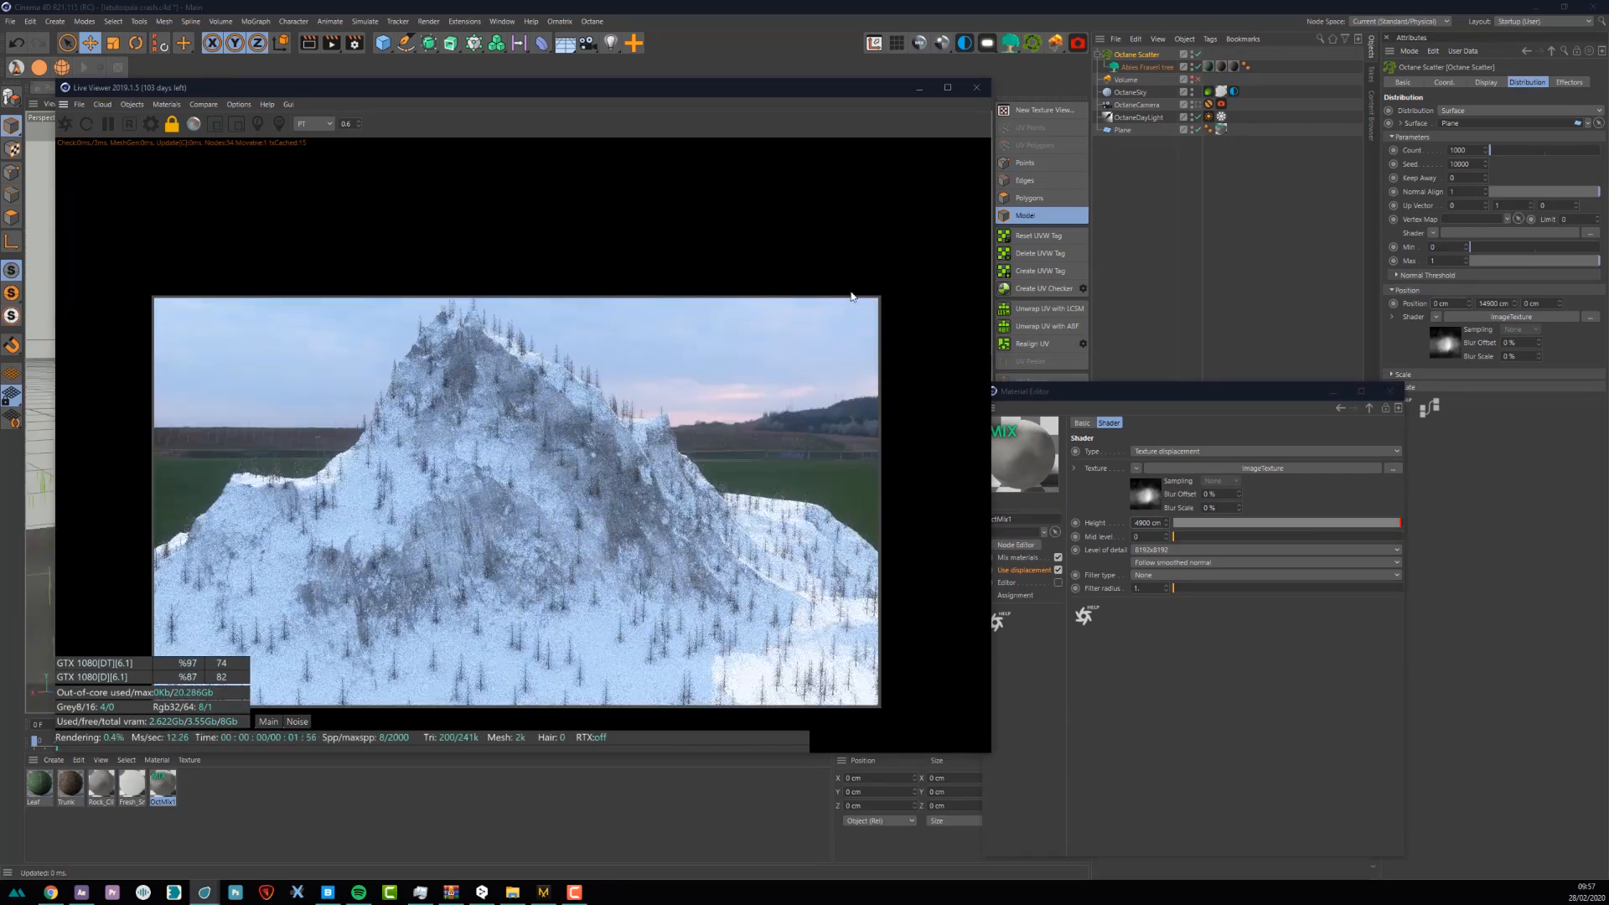
{"action": "left_click", "coordinate": [1145, 67]}
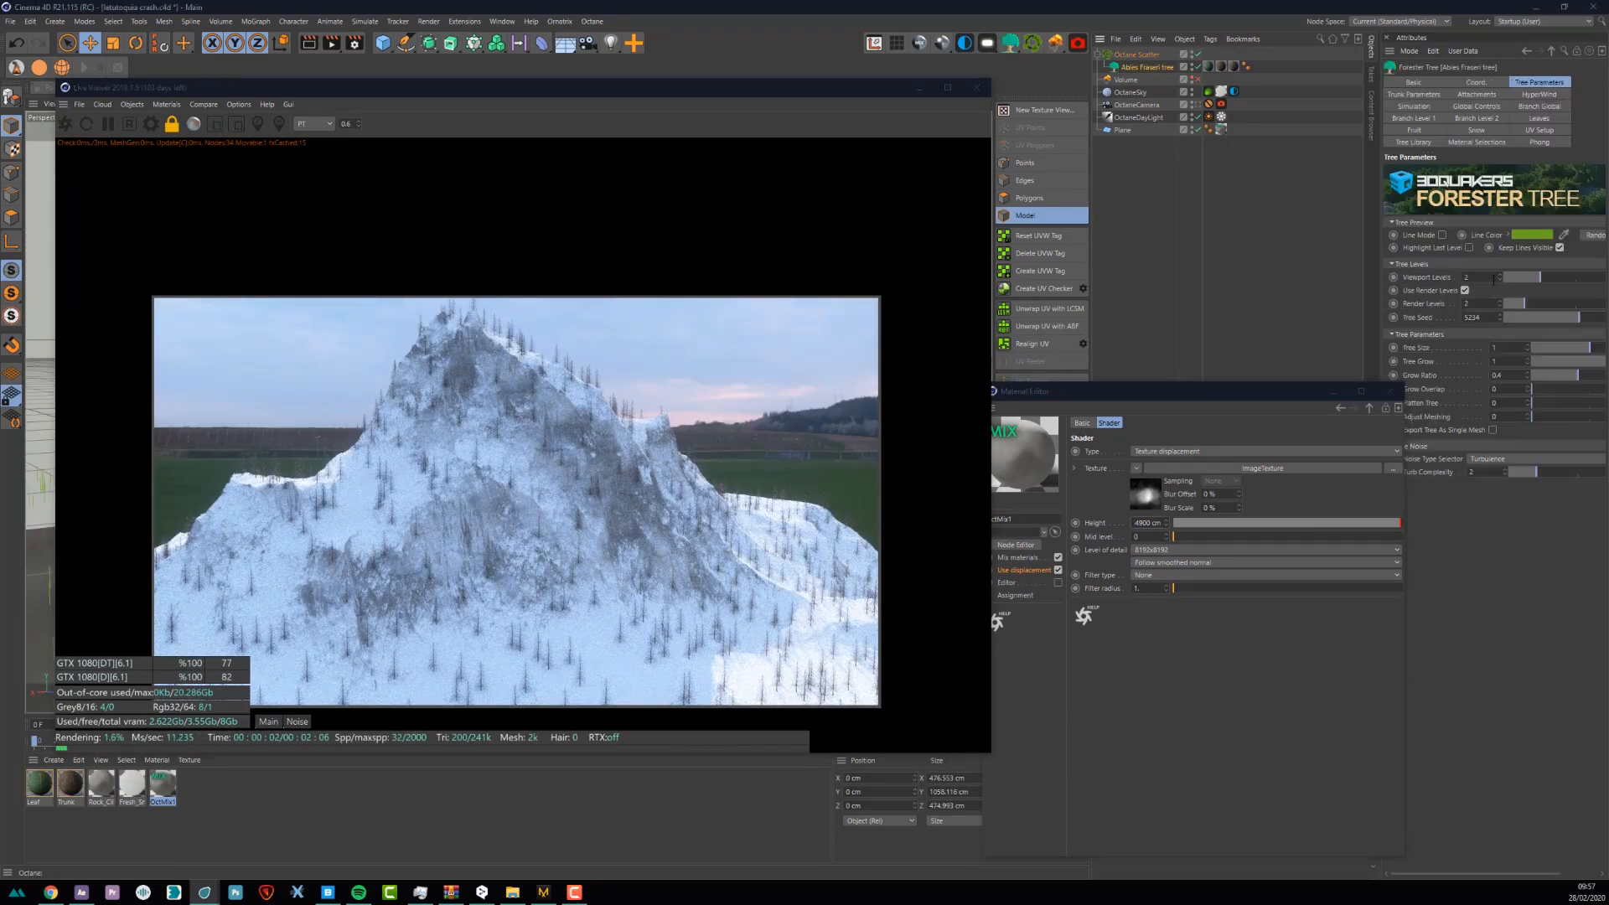
{"action": "type", "text": "0.1"}
{"action": "key", "text": "Tab"}
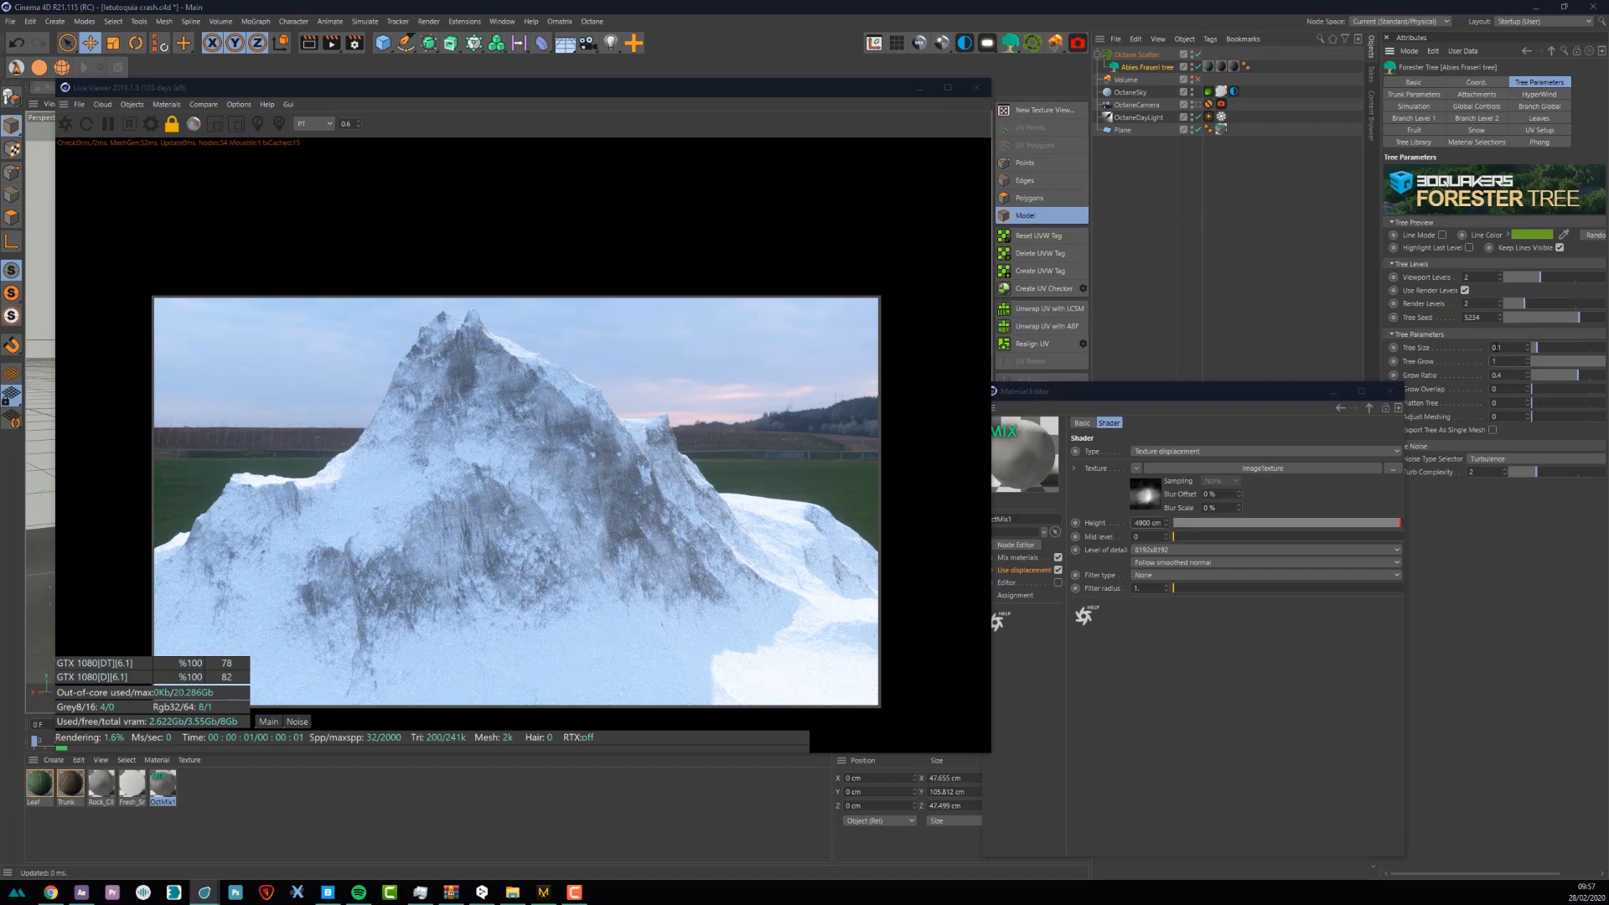
{"action": "double_click", "coordinate": [1499, 347]}
{"action": "type", "text": "0.2"}
{"action": "left_click", "coordinate": [1501, 361]}
- Raise the Octane Scatter's count to 10000, try 100000, and set it back to 10000
{"action": "left_click_drag", "start_coordinate": [1309, 393], "coordinate": [1141, 389]}
{"action": "left_click", "coordinate": [1137, 55]}
{"action": "key", "text": "Return"}
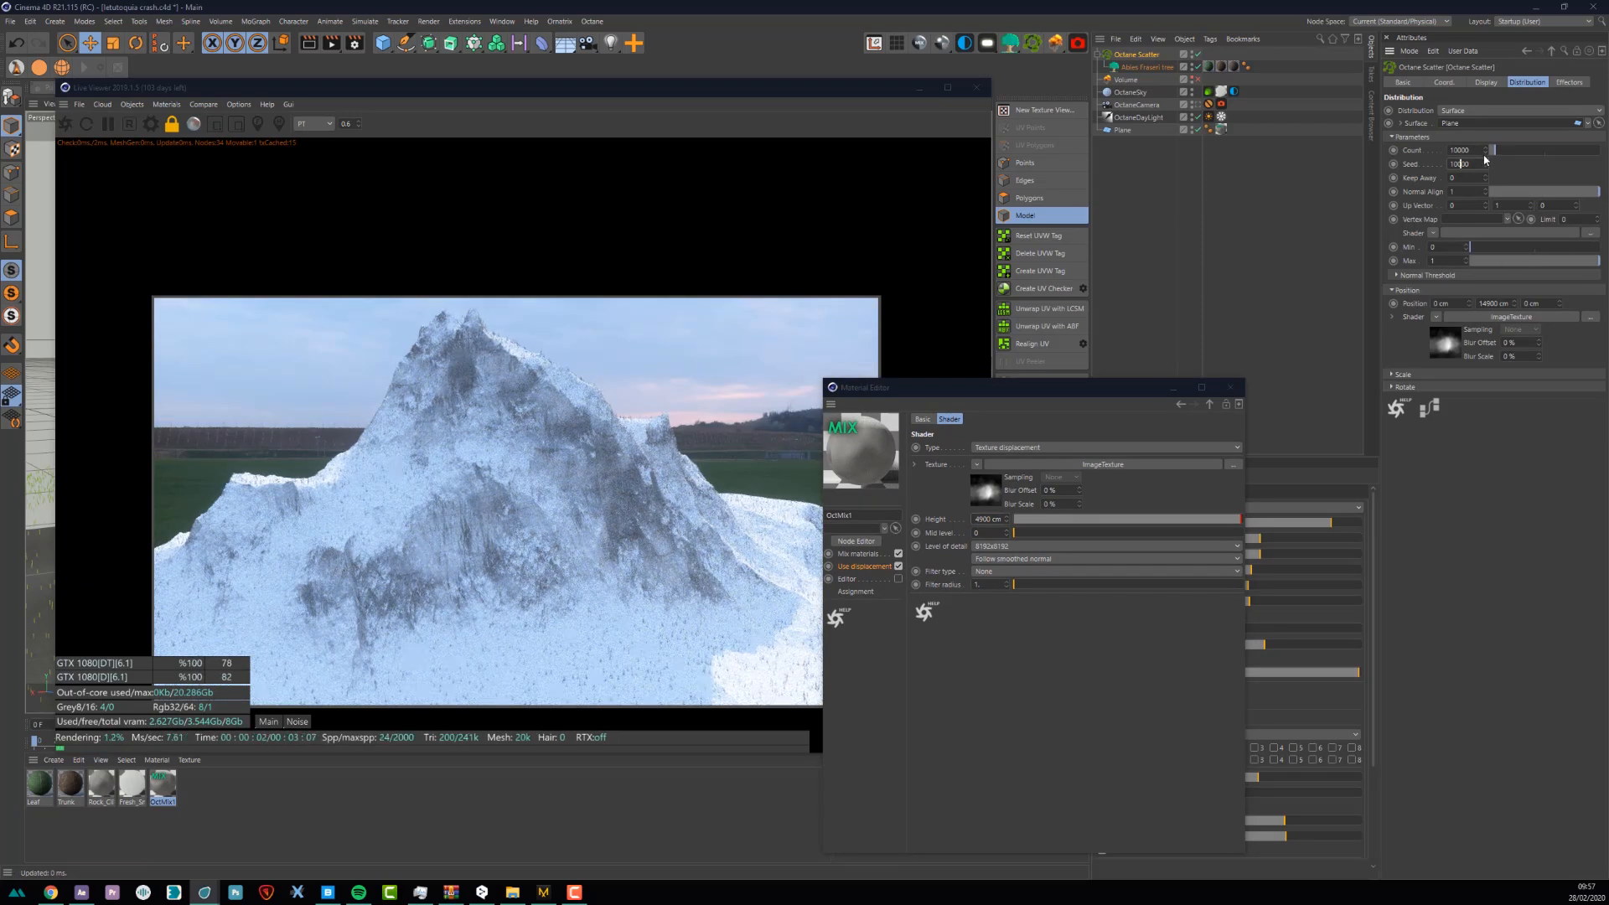
{"action": "key", "text": "Return"}
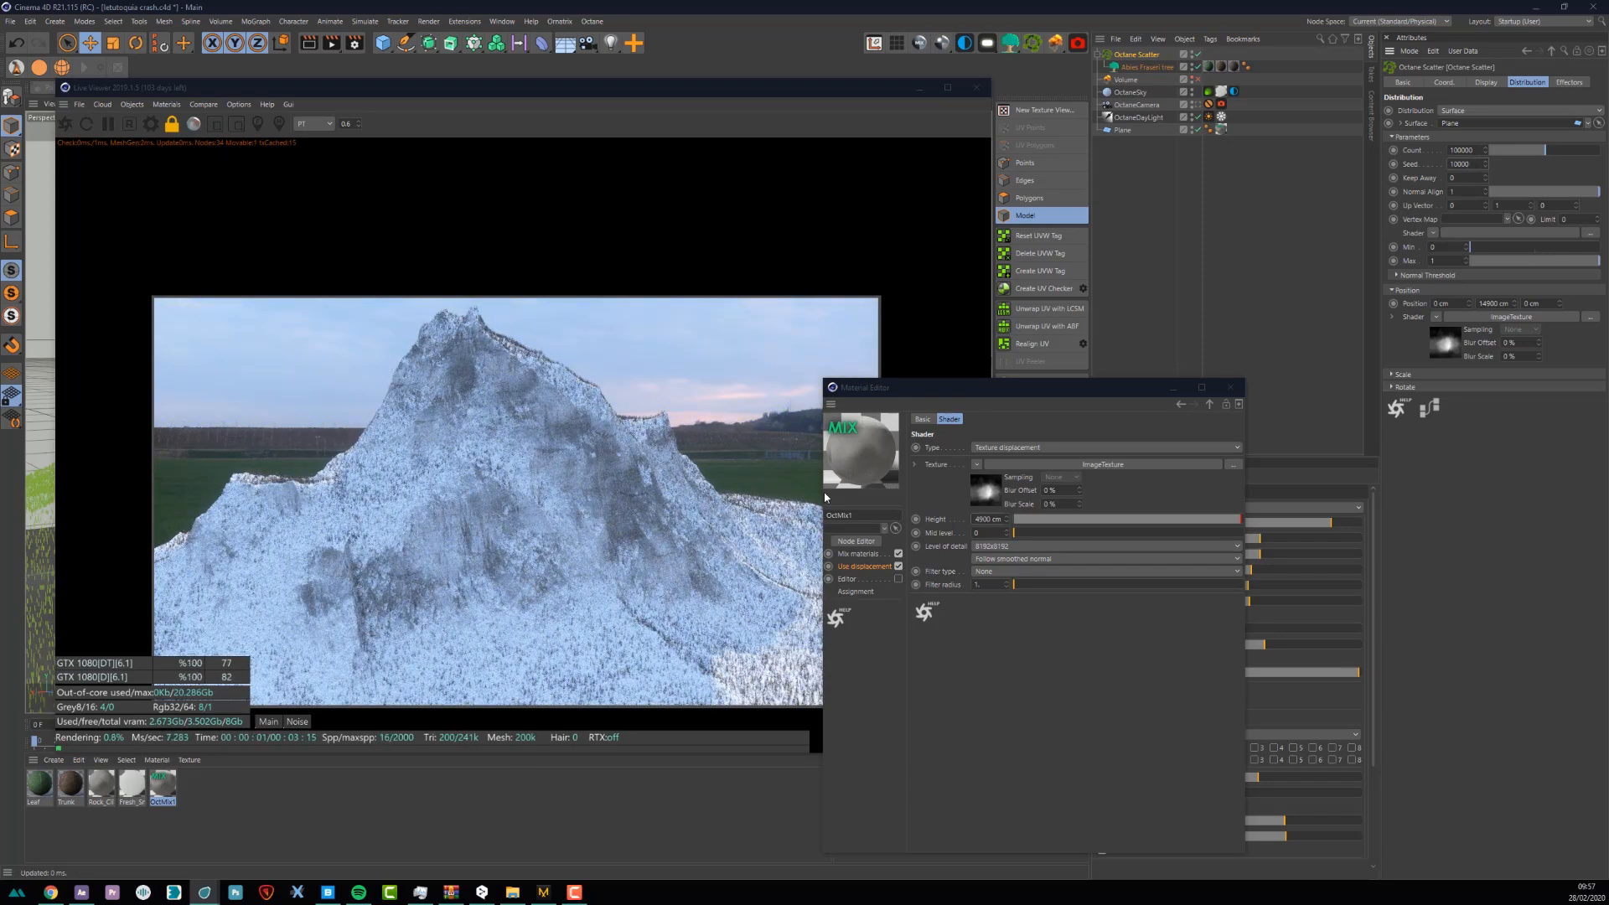
{"action": "key", "text": "Return"}
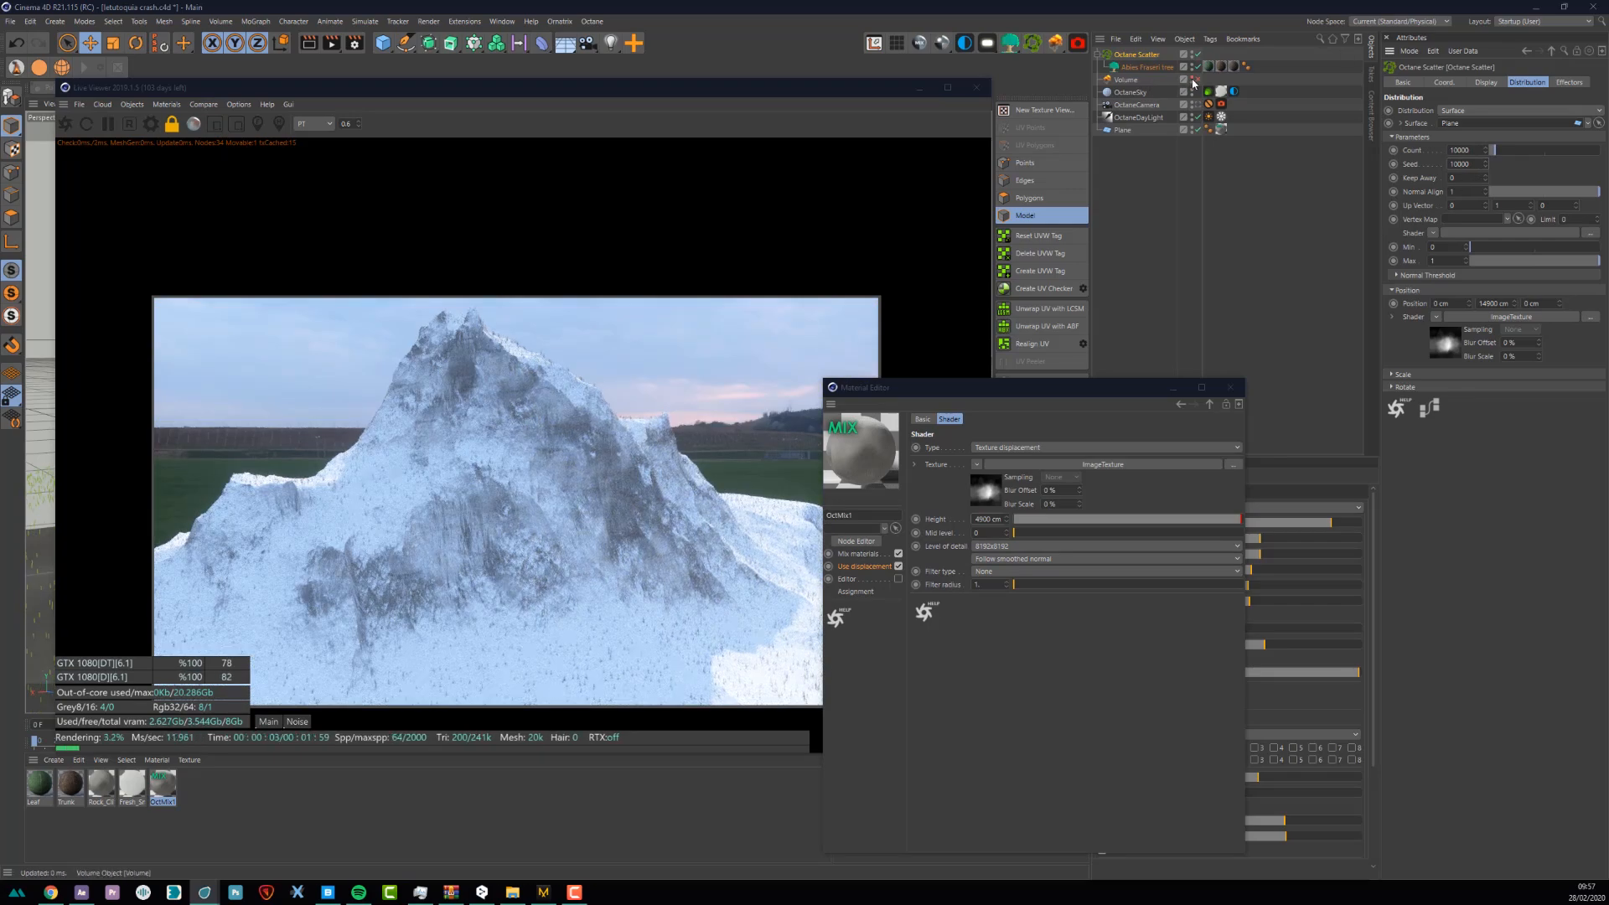
- Look through the OctaneCamera and delete the Octane Scatter together with its Abies Fraseri tree
{"action": "left_click", "coordinate": [1197, 106]}
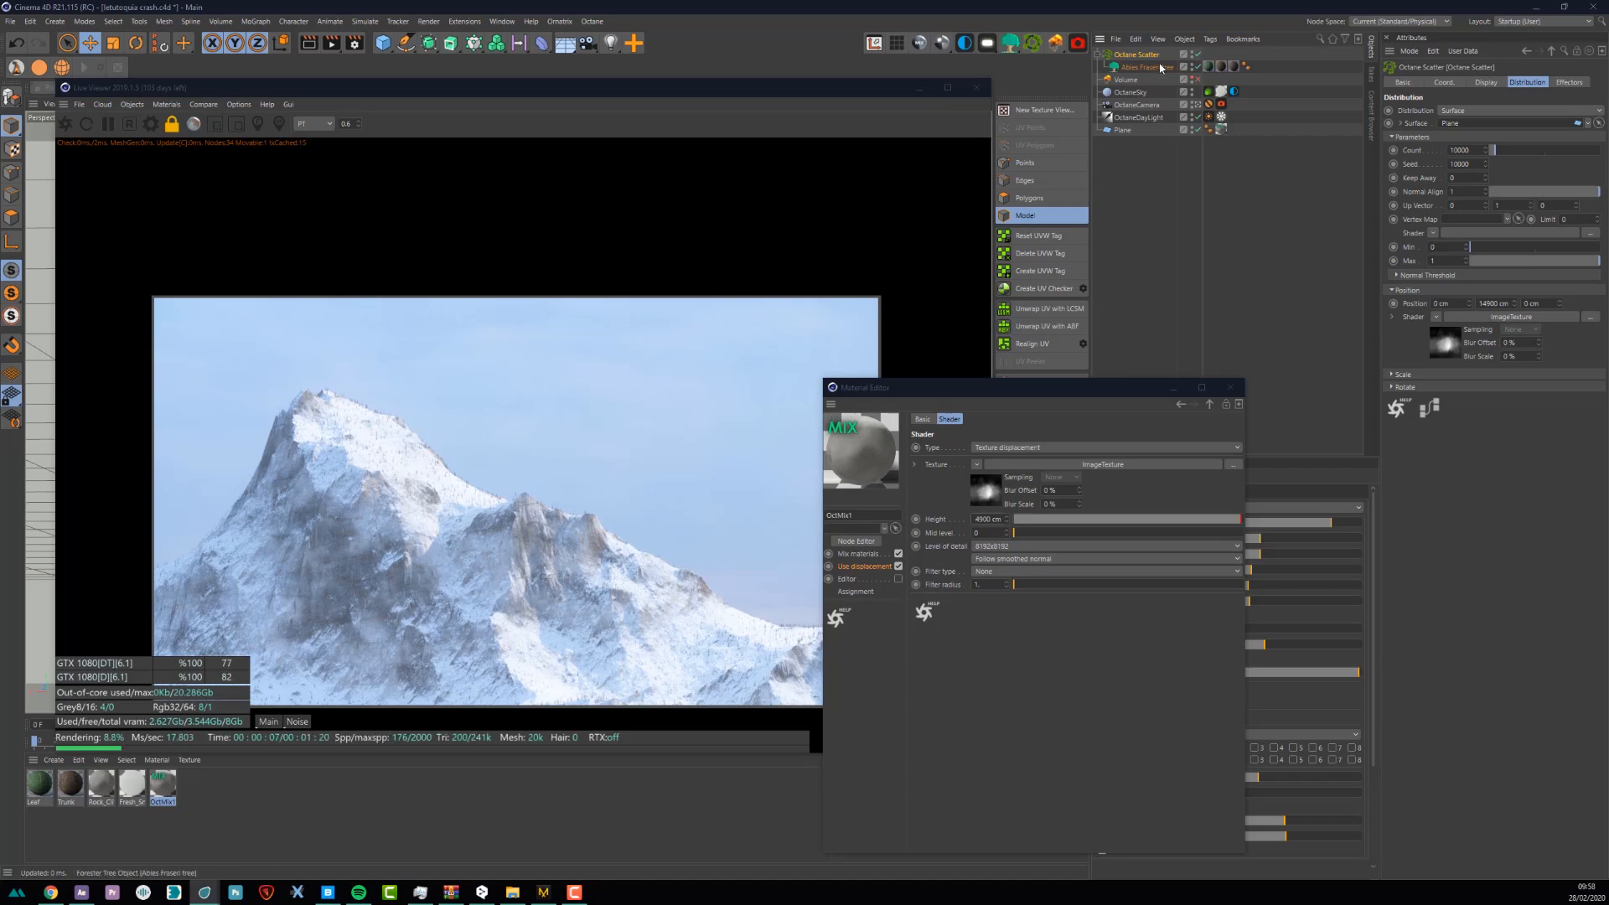
{"action": "key", "text": "Delete"}
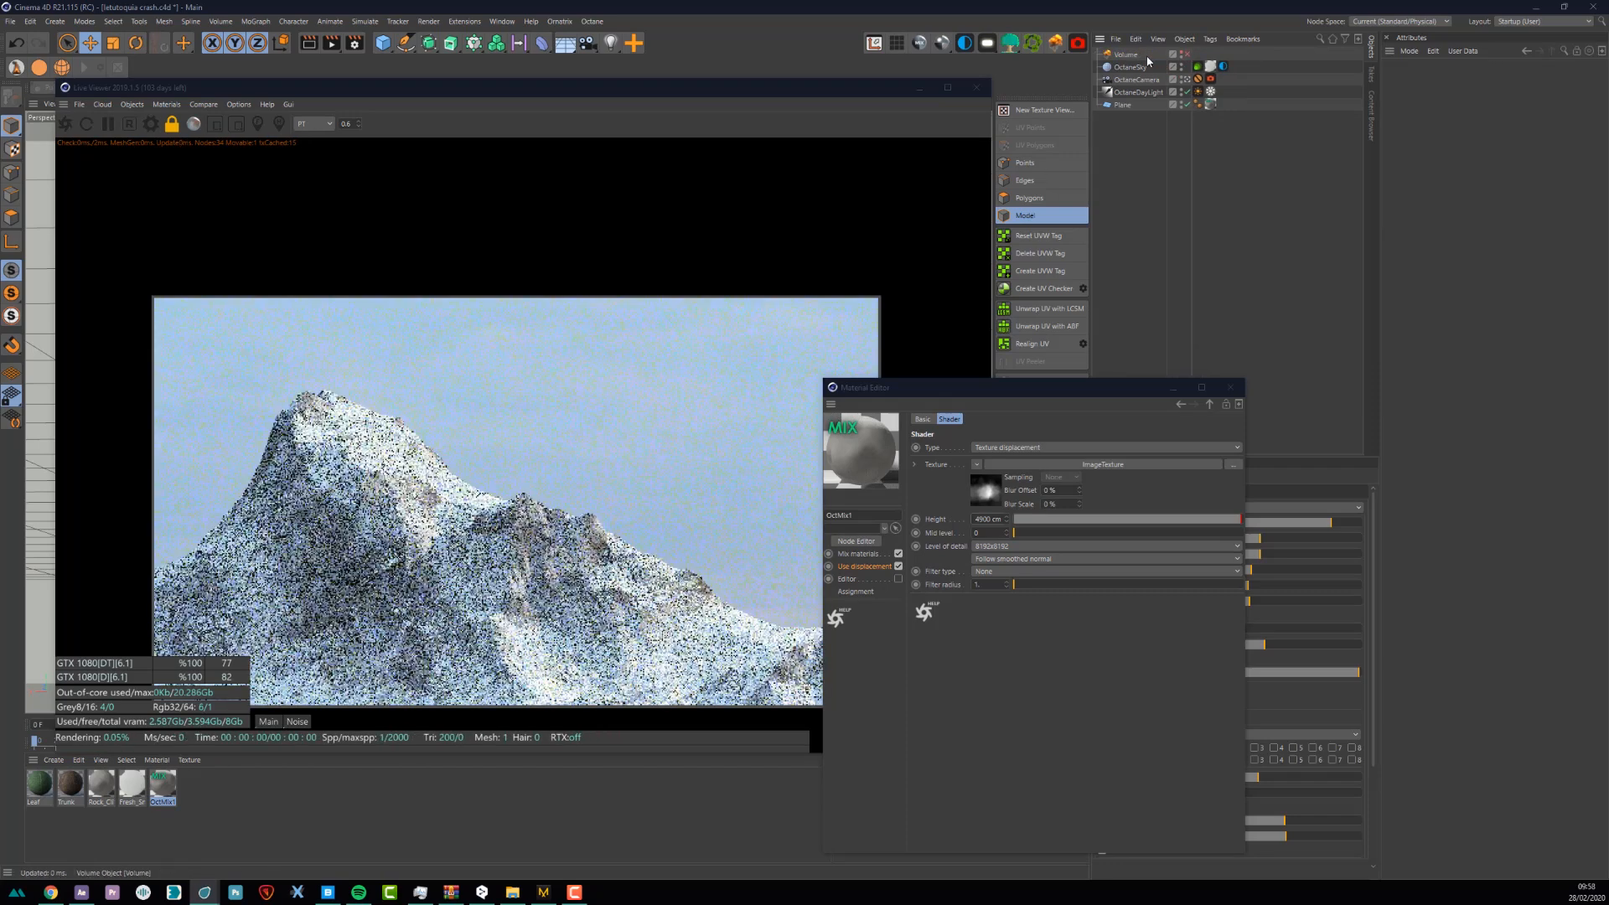
{"action": "left_click", "coordinate": [1165, 55]}
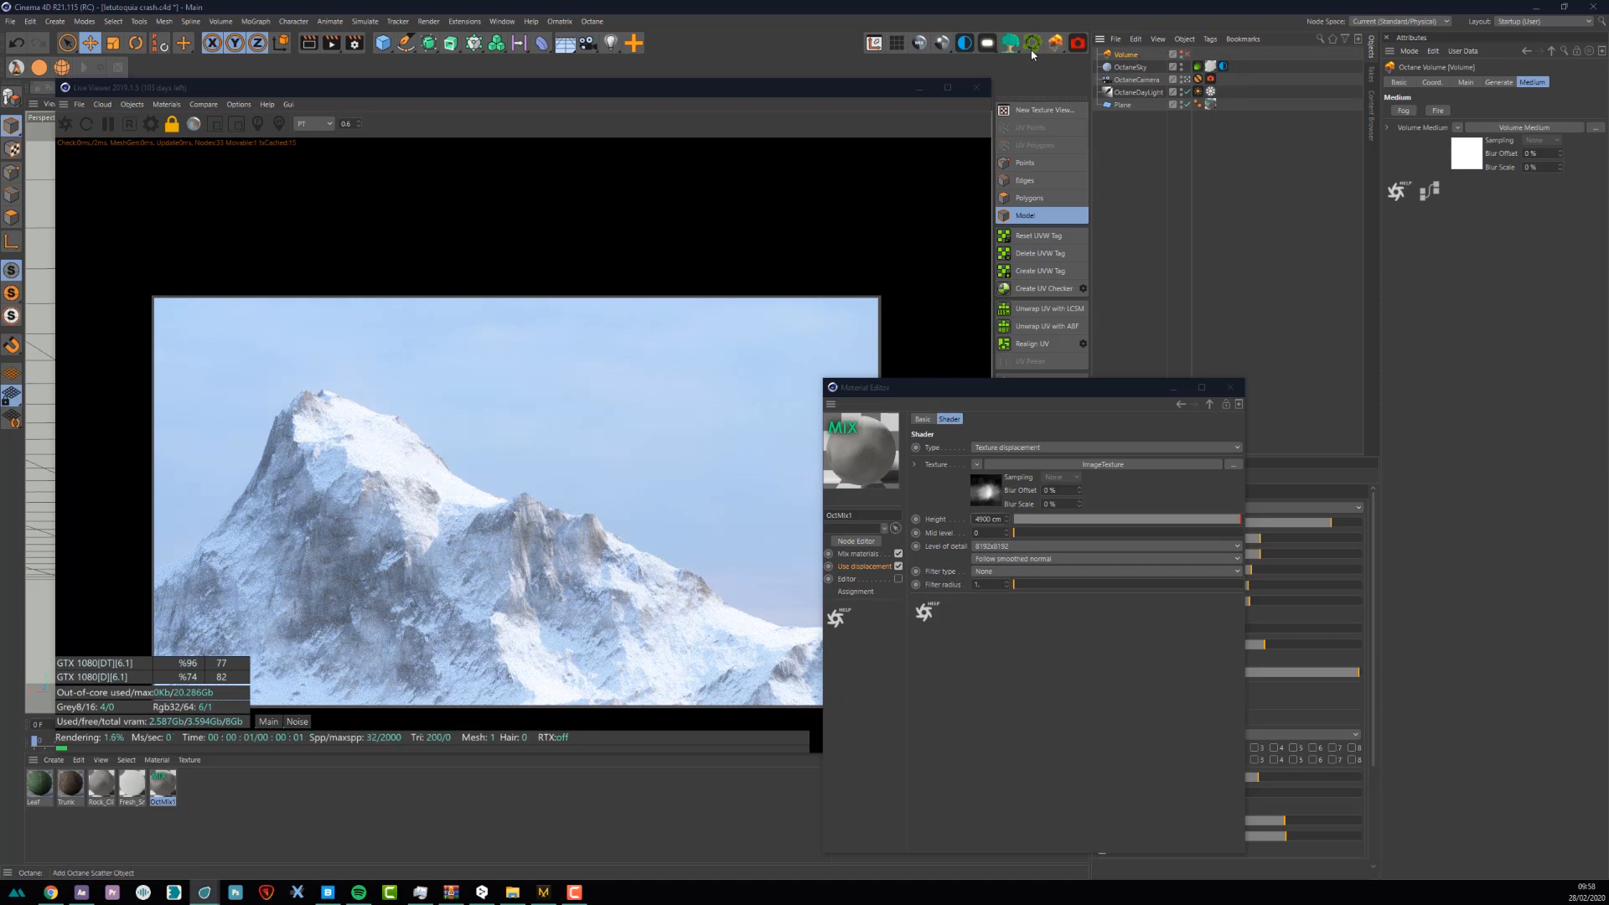
- Add an Octane VDB Volume and load FumeFX456_0034.vdb from the thick clouds folder into it
{"action": "left_click_drag", "start_coordinate": [1056, 43], "coordinate": [1117, 75]}
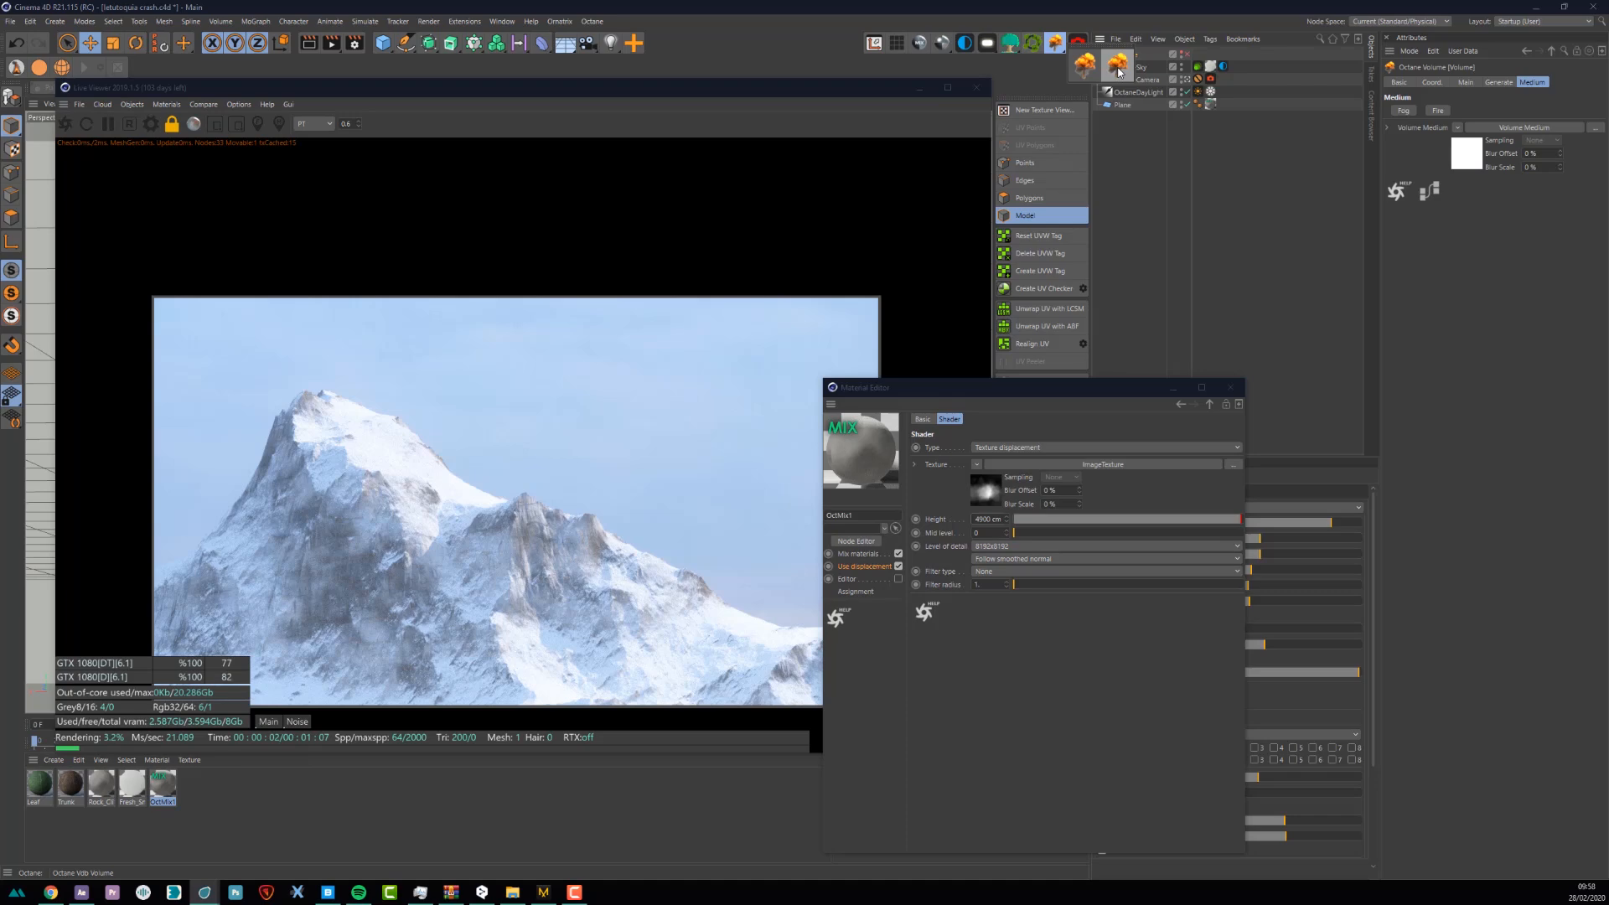
{"action": "left_click_drag", "start_coordinate": [1117, 75], "coordinate": [1119, 73]}
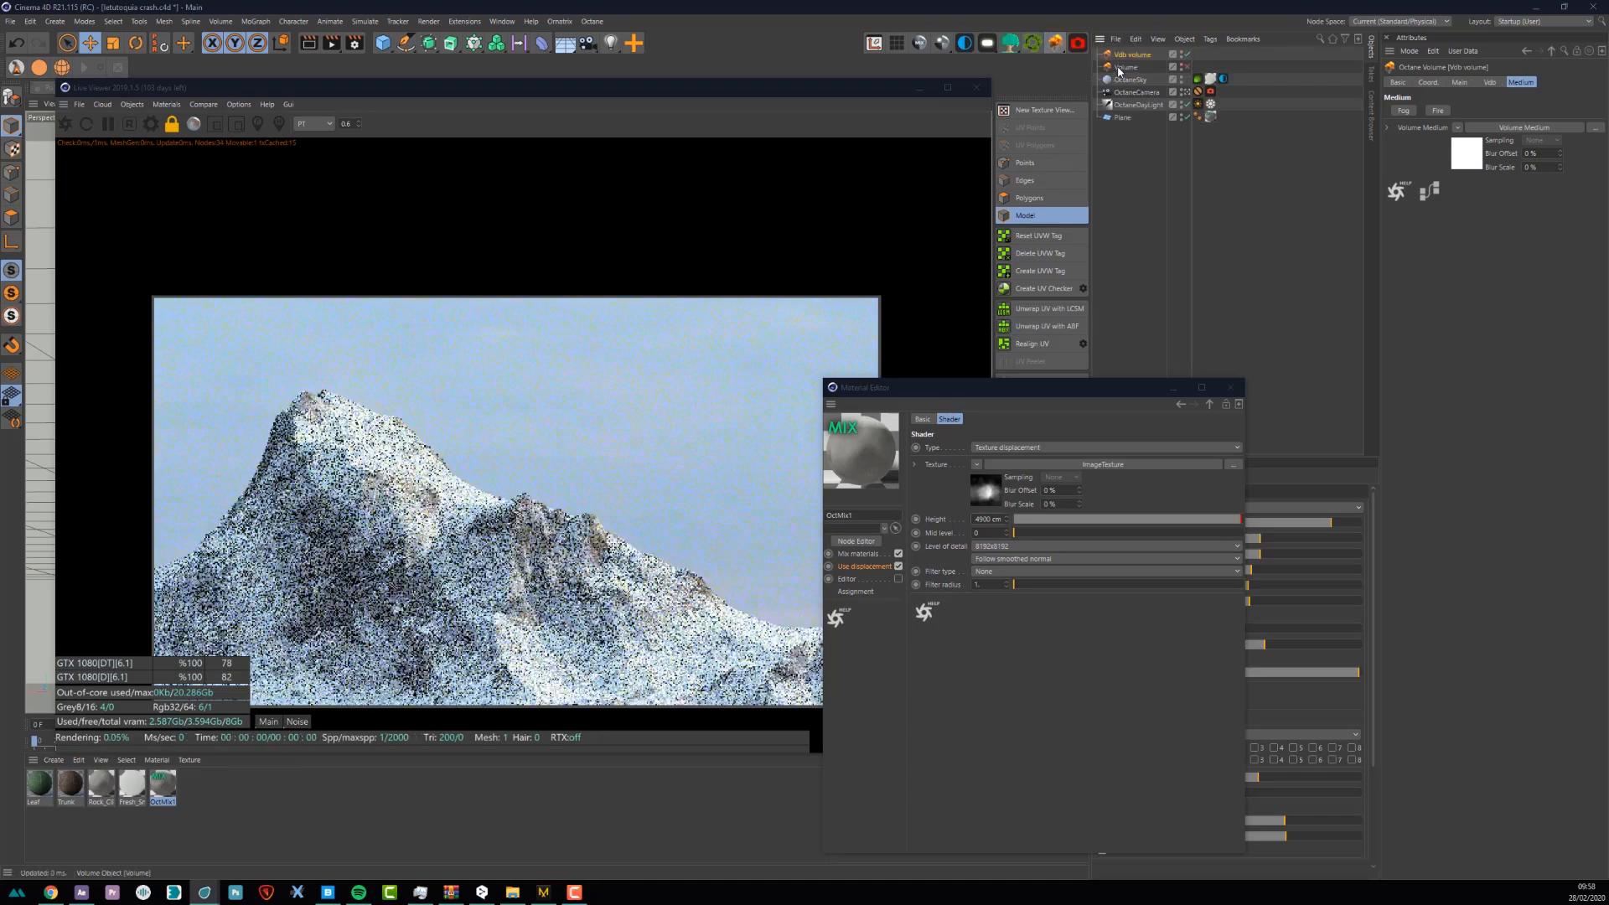
{"action": "left_click", "coordinate": [1492, 84]}
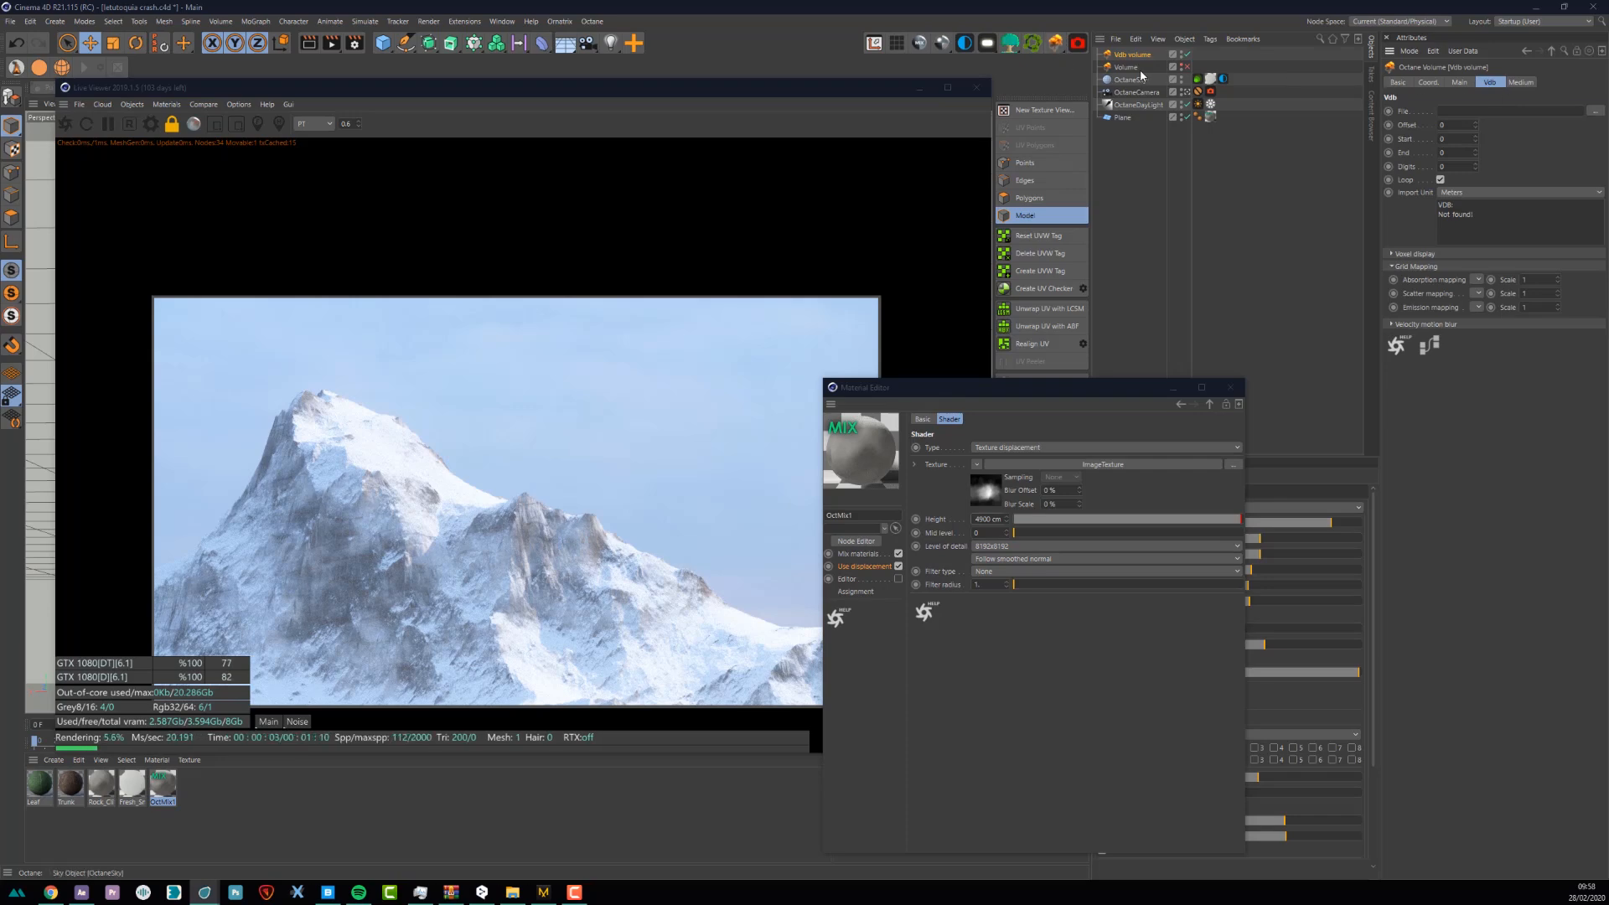
{"action": "left_click", "coordinate": [1594, 112]}
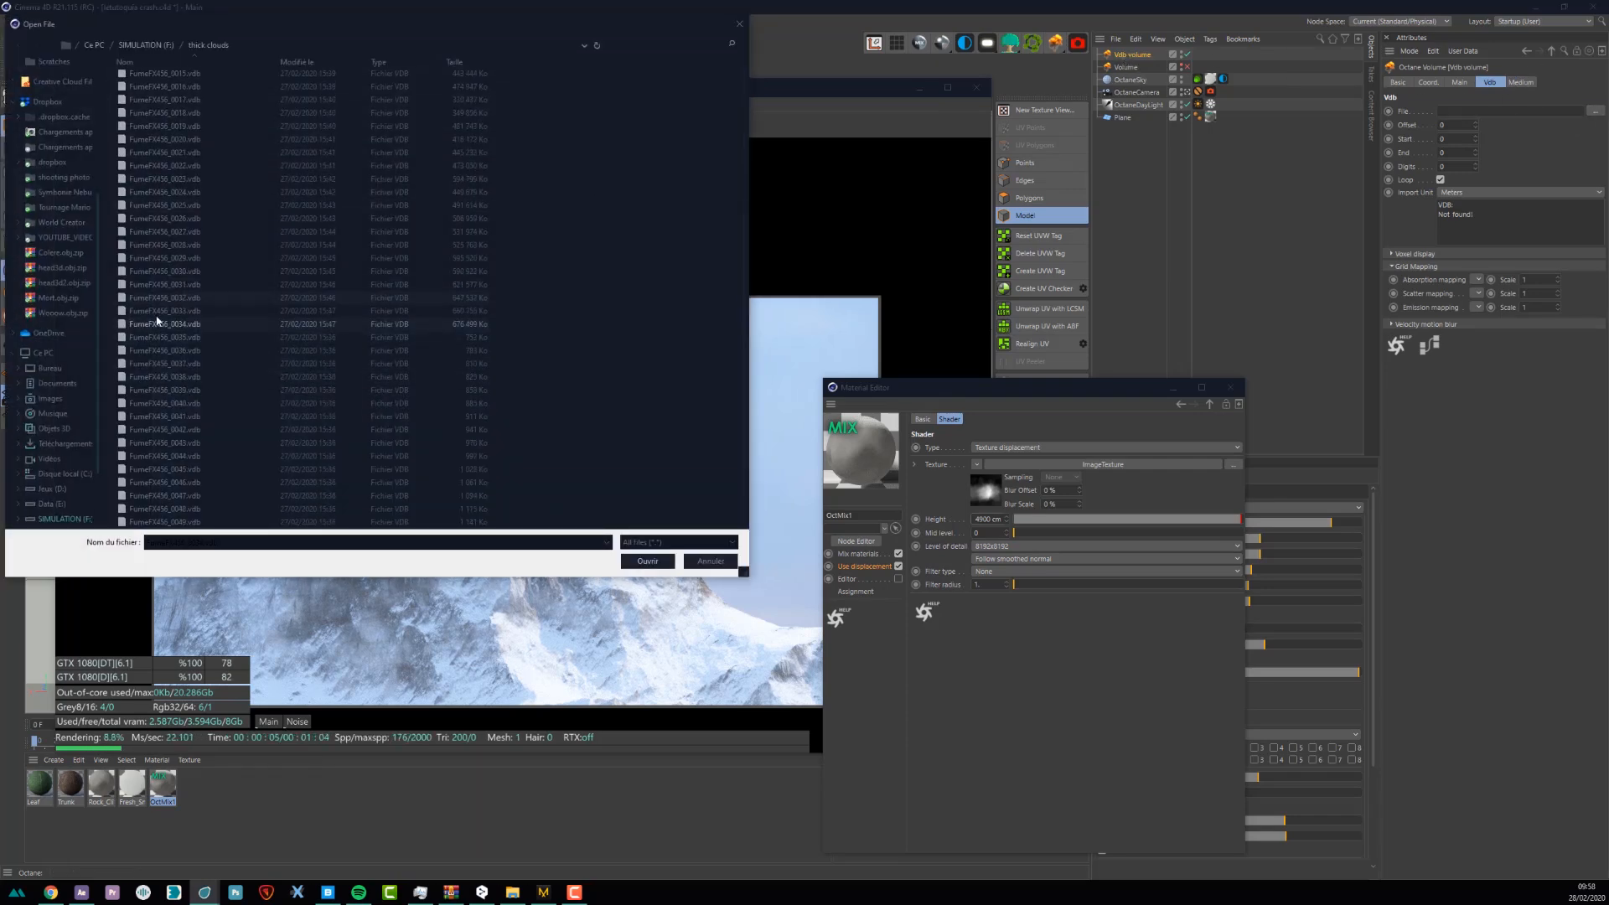
{"action": "left_click", "coordinate": [647, 561]}
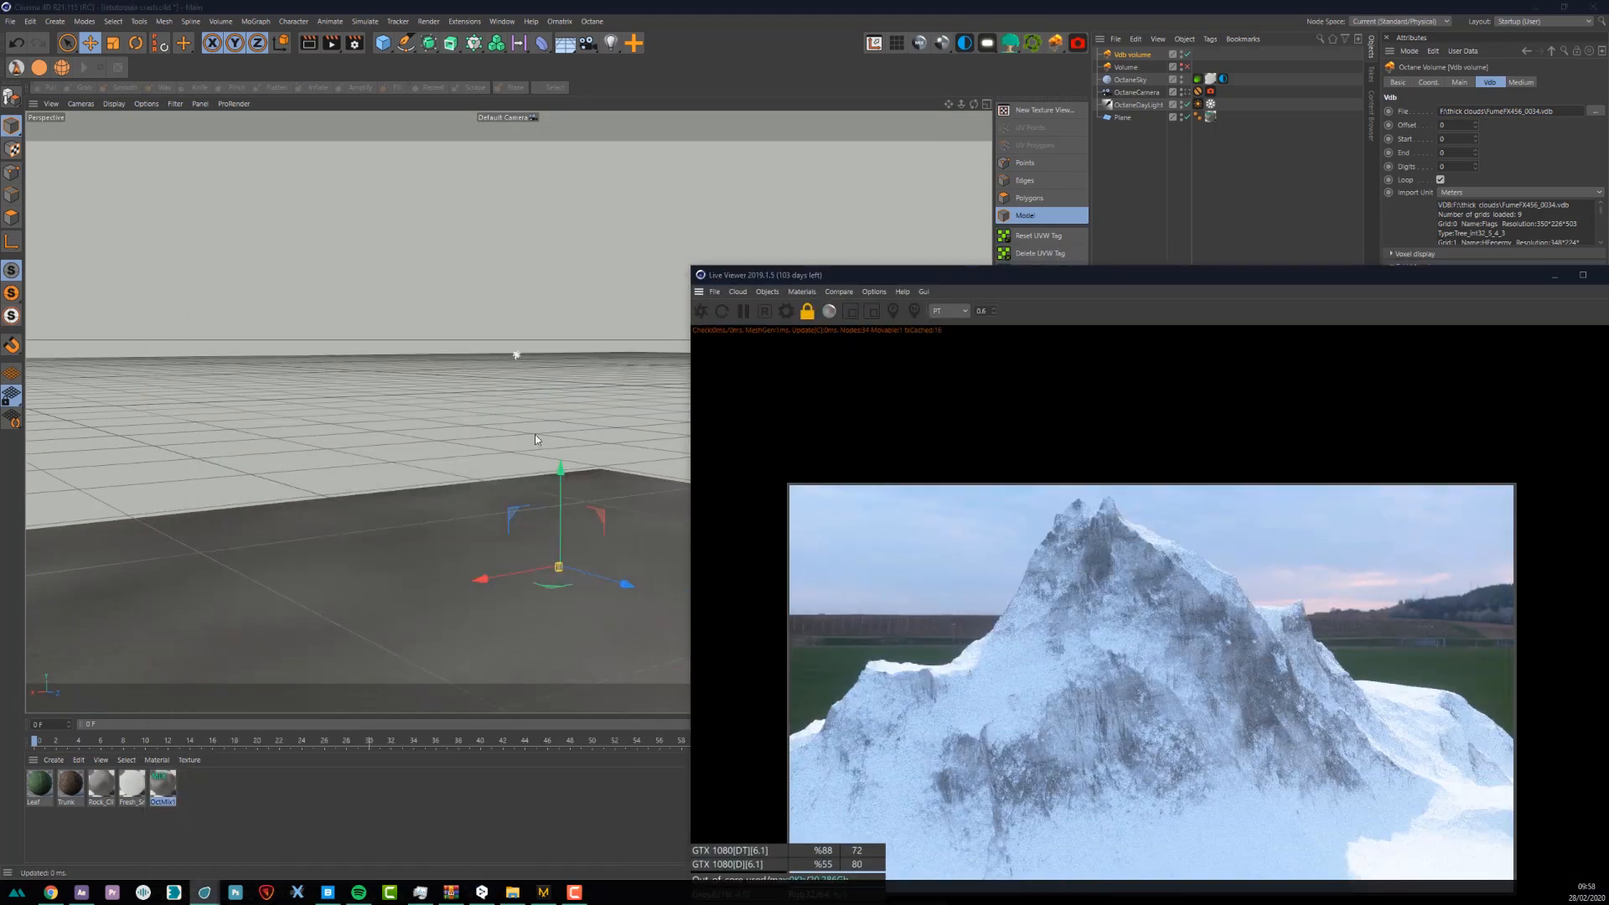
- Scale the VDB volume to 100 on the X, Y and Z axes
{"action": "scroll", "coordinate": [527, 600], "scroll_direction": "down", "scroll_amount": 2}
{"action": "middle_click_drag", "start_coordinate": [526, 600], "coordinate": [490, 483], "text": "alt"}
{"action": "scroll", "coordinate": [488, 483], "scroll_direction": "up", "scroll_amount": 1}
{"action": "left_click_drag", "start_coordinate": [487, 484], "coordinate": [493, 510], "text": "alt"}
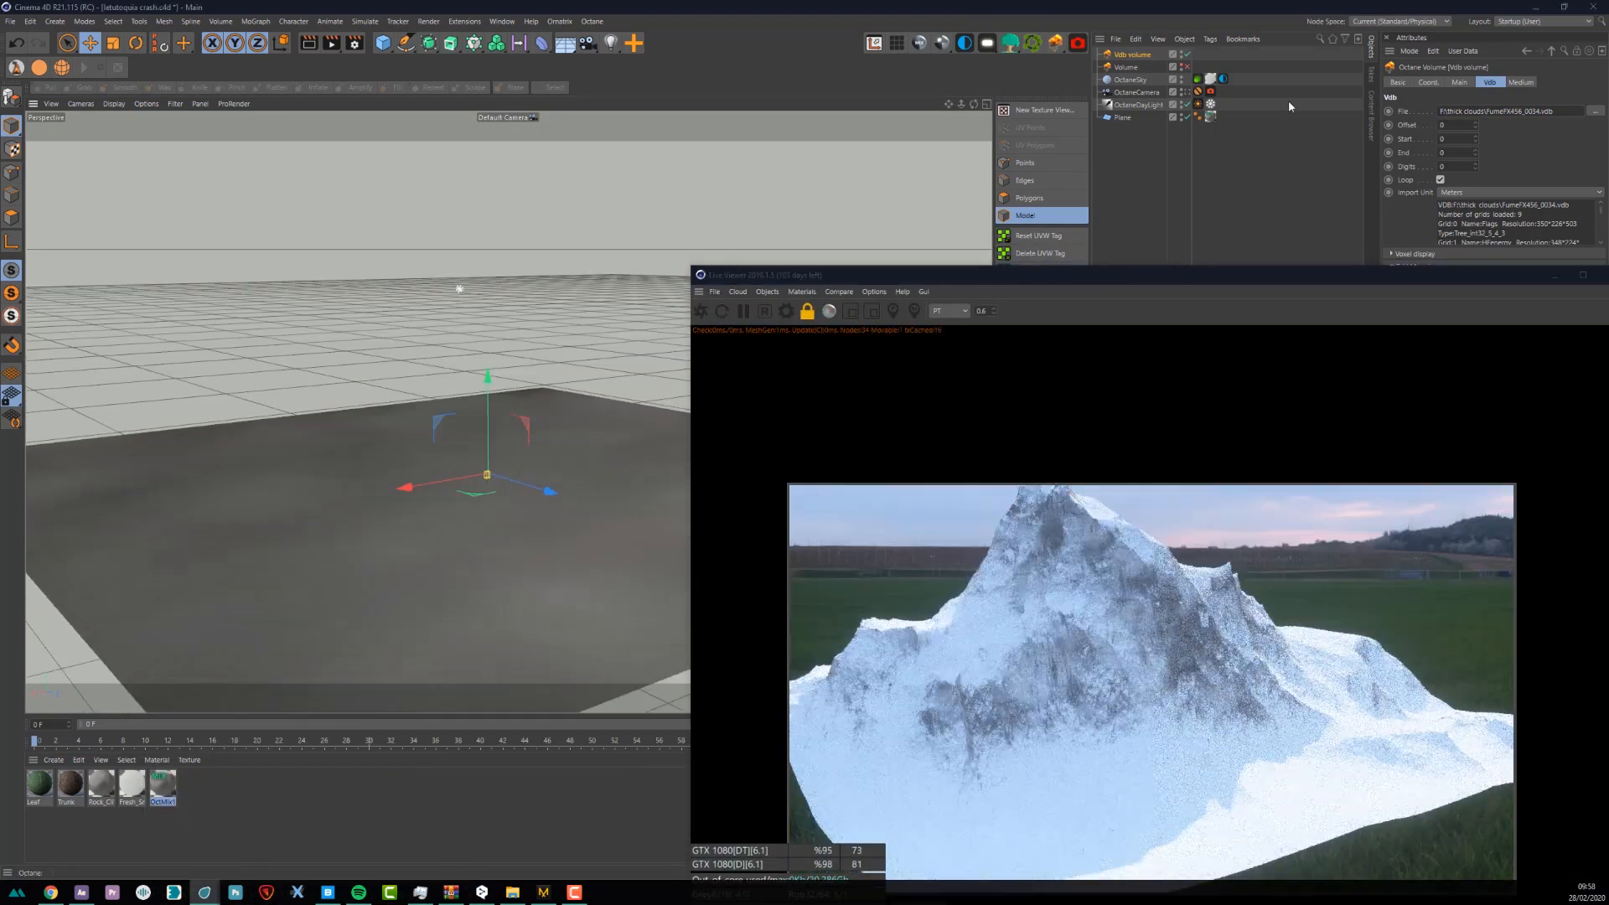
{"action": "left_click", "coordinate": [1434, 84]}
{"action": "type", "text": "100"}
{"action": "key", "text": "Tab"}
{"action": "type", "text": "100"}
{"action": "key", "text": "Tab"}
{"action": "type", "text": "100"}
{"action": "left_click", "coordinate": [1512, 123]}
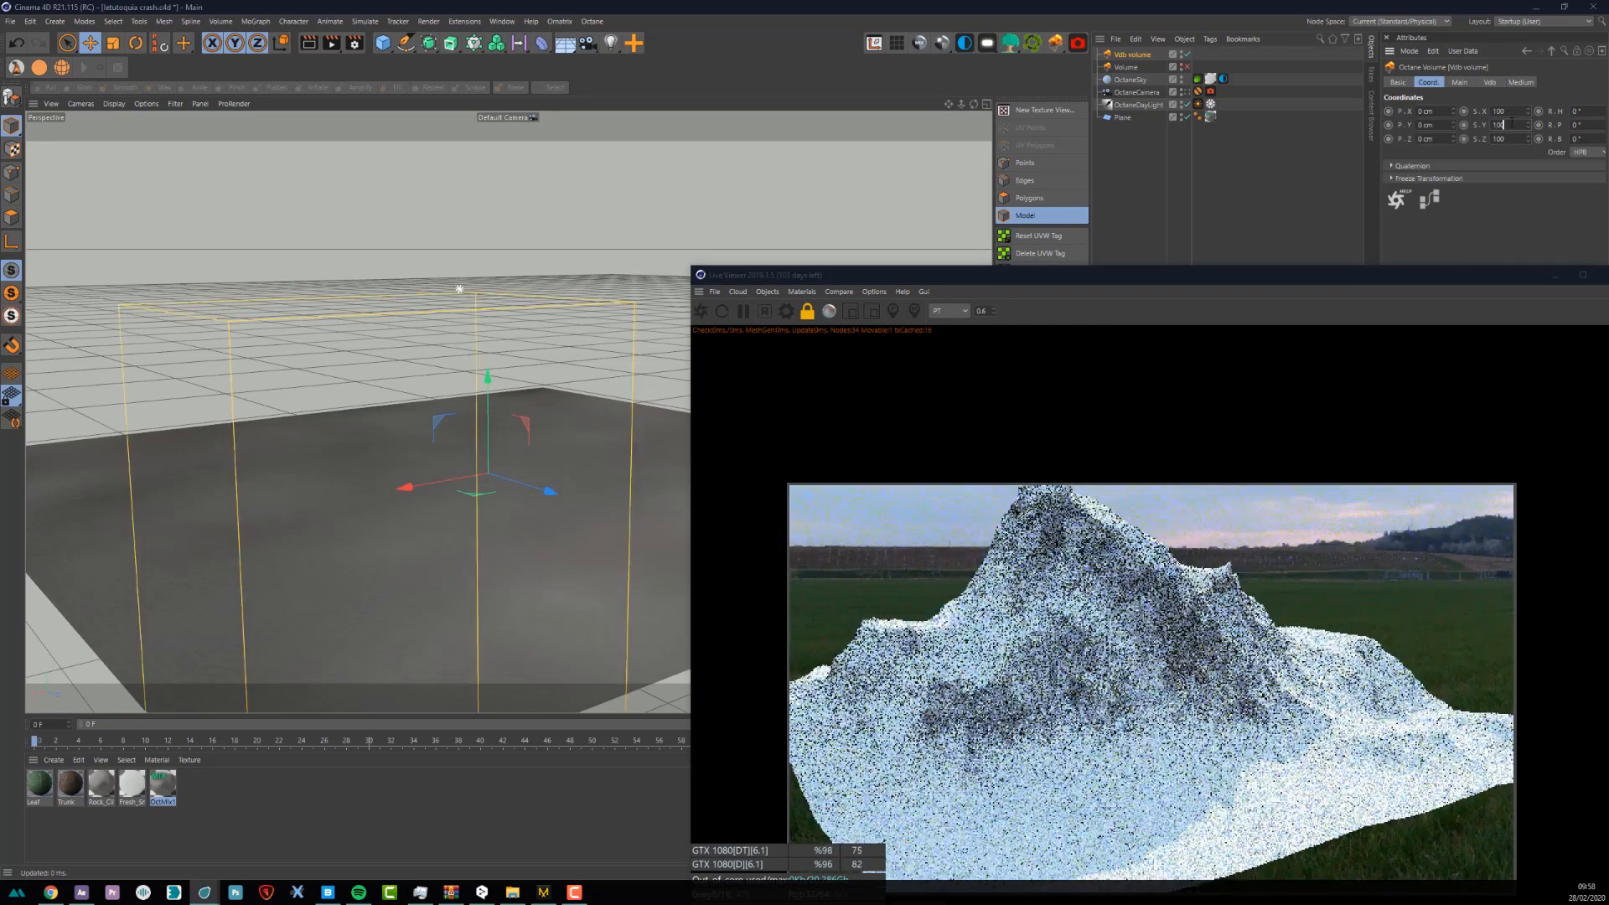
- Raise the VDB volume to a height of about 11900 cm and rotate its pitch to -90°
{"action": "left_click_drag", "start_coordinate": [494, 374], "coordinate": [497, 366]}
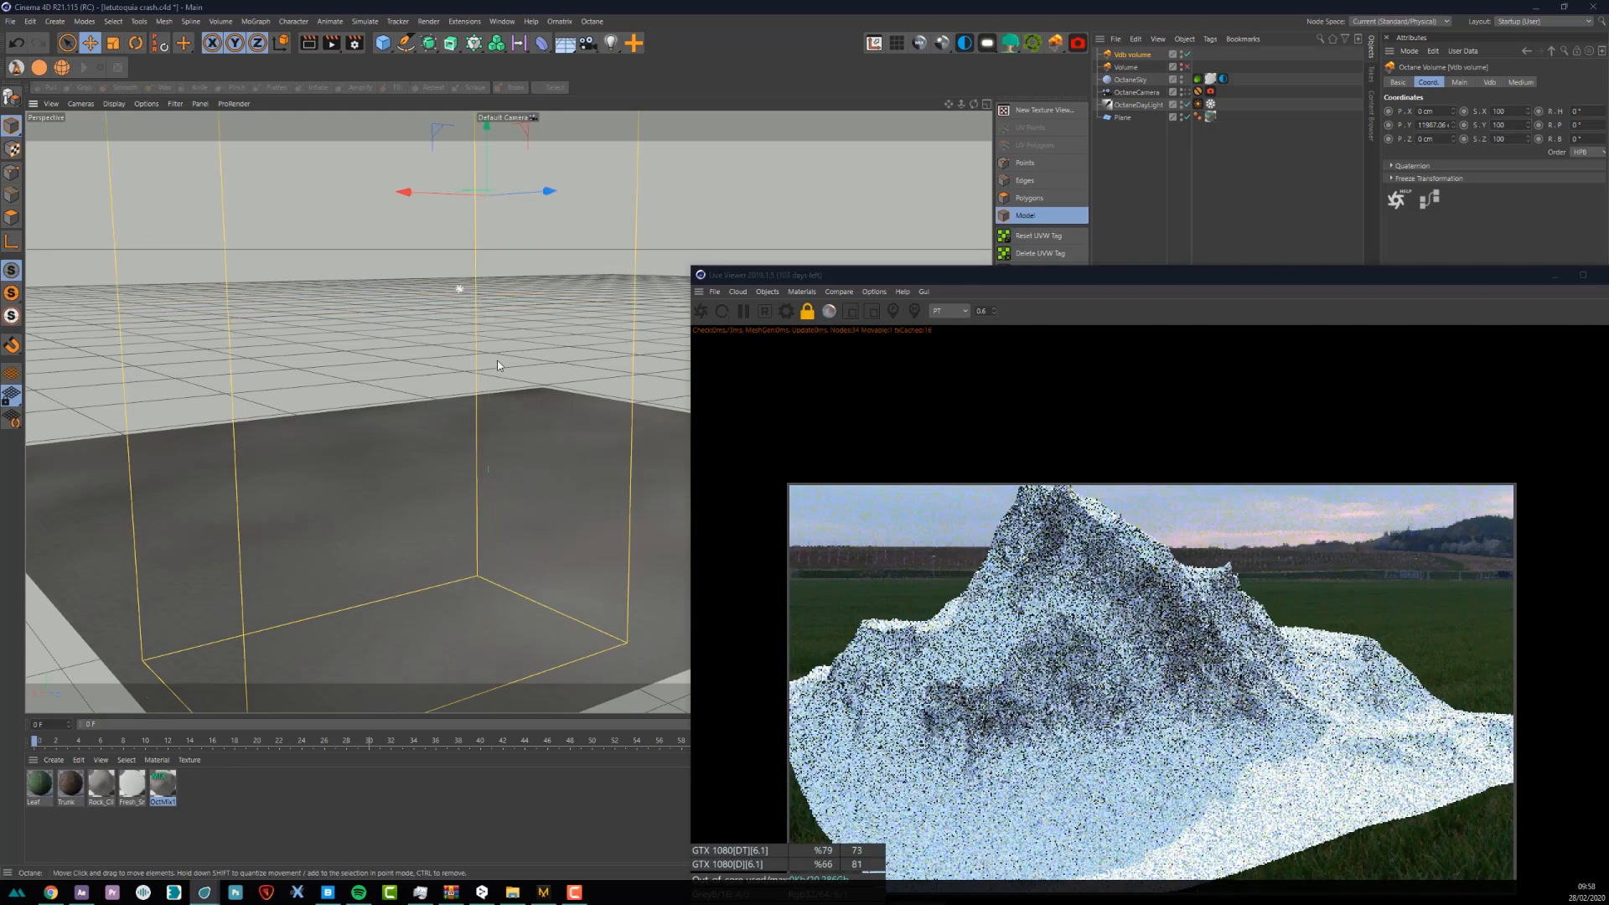
{"action": "key", "text": "r"}
{"action": "left_click_drag", "start_coordinate": [521, 167], "coordinate": [538, 359]}
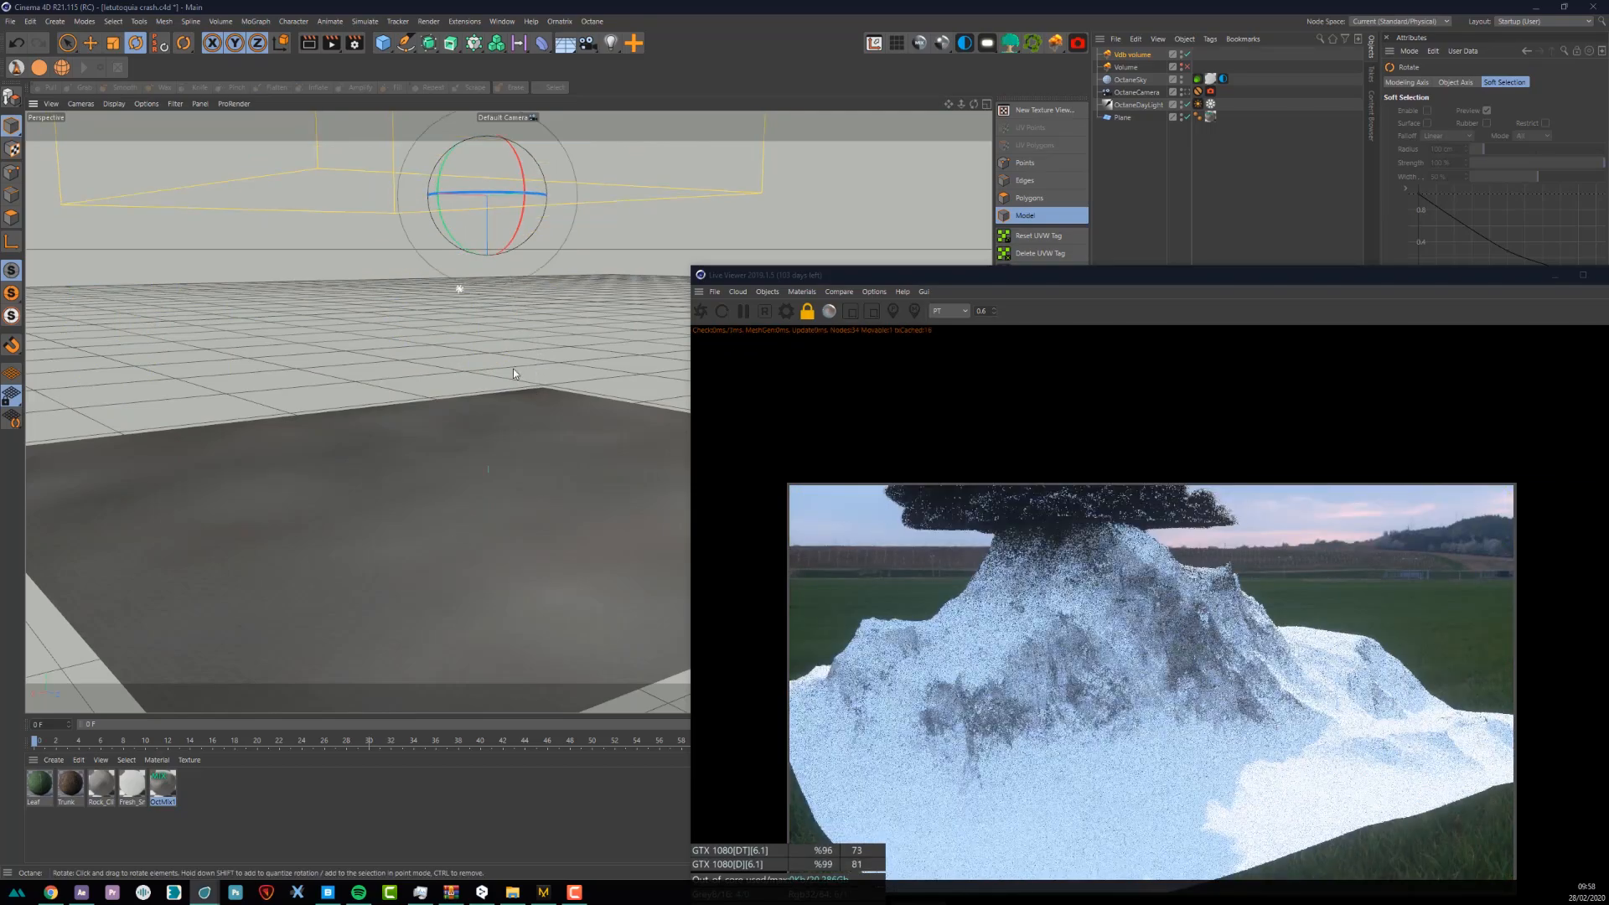
- Rotate the VDB volume around its vertical axis so the cloud extends in another direction from the mountain peak
{"action": "middle_click_drag", "start_coordinate": [460, 253], "coordinate": [511, 417], "text": "alt"}
{"action": "right_click_drag", "start_coordinate": [510, 417], "coordinate": [493, 403], "text": "alt"}
{"action": "left_click_drag", "start_coordinate": [480, 293], "coordinate": [500, 316], "text": "alt"}
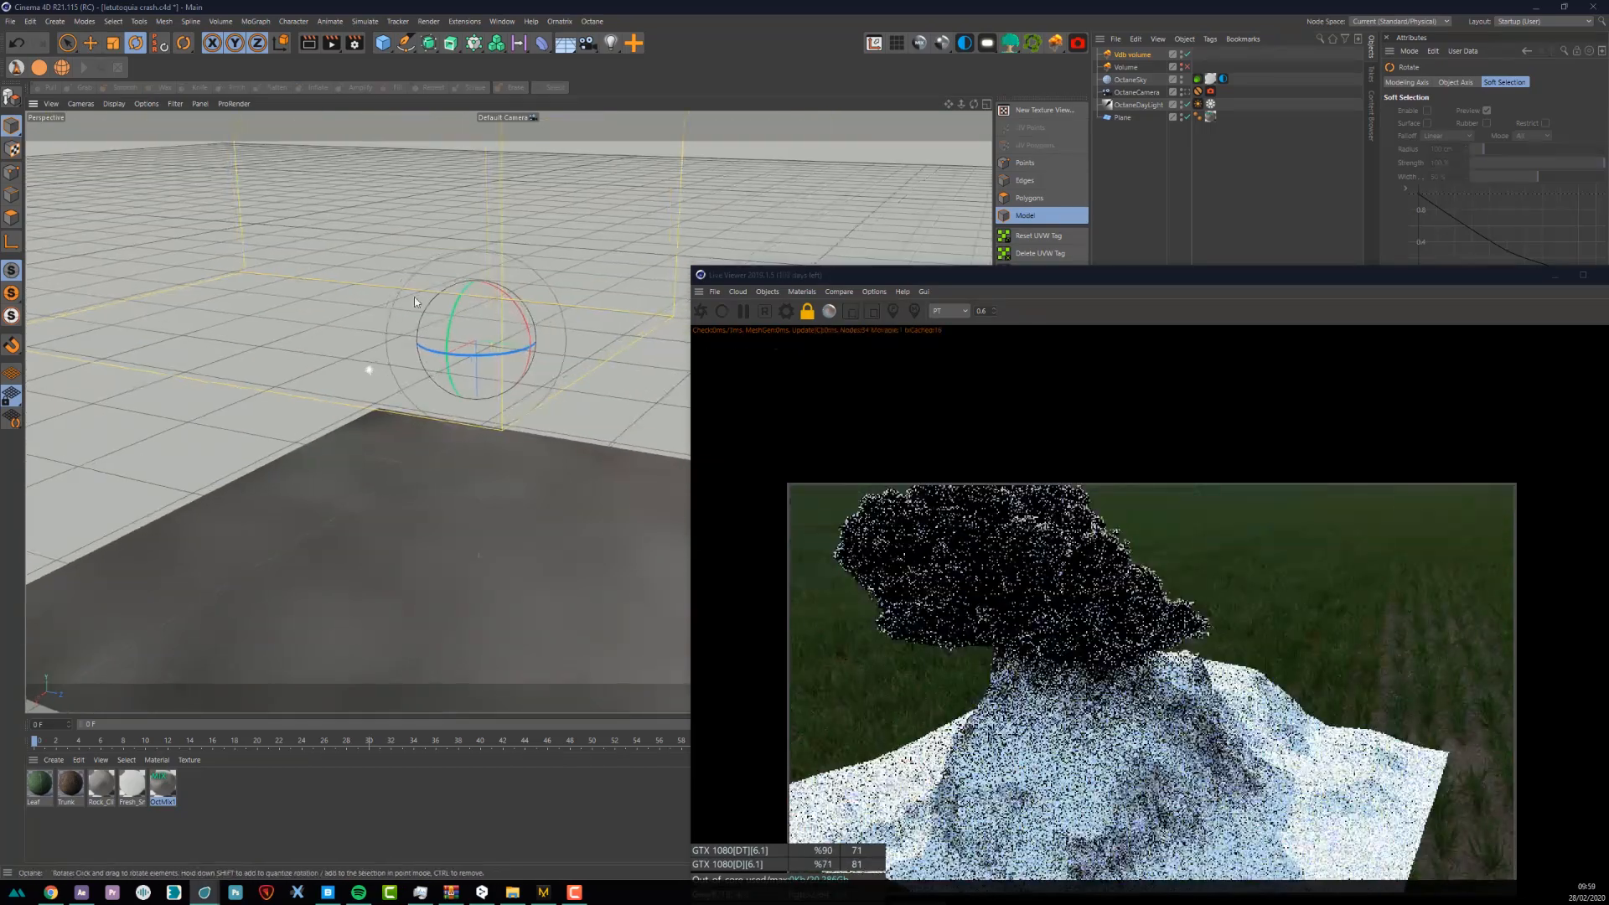
{"action": "middle_click_drag", "start_coordinate": [394, 373], "coordinate": [514, 424], "text": "alt"}
{"action": "right_click_drag", "start_coordinate": [514, 424], "coordinate": [482, 435], "text": "alt"}
{"action": "left_click_drag", "start_coordinate": [531, 496], "coordinate": [581, 481], "text": "alt"}
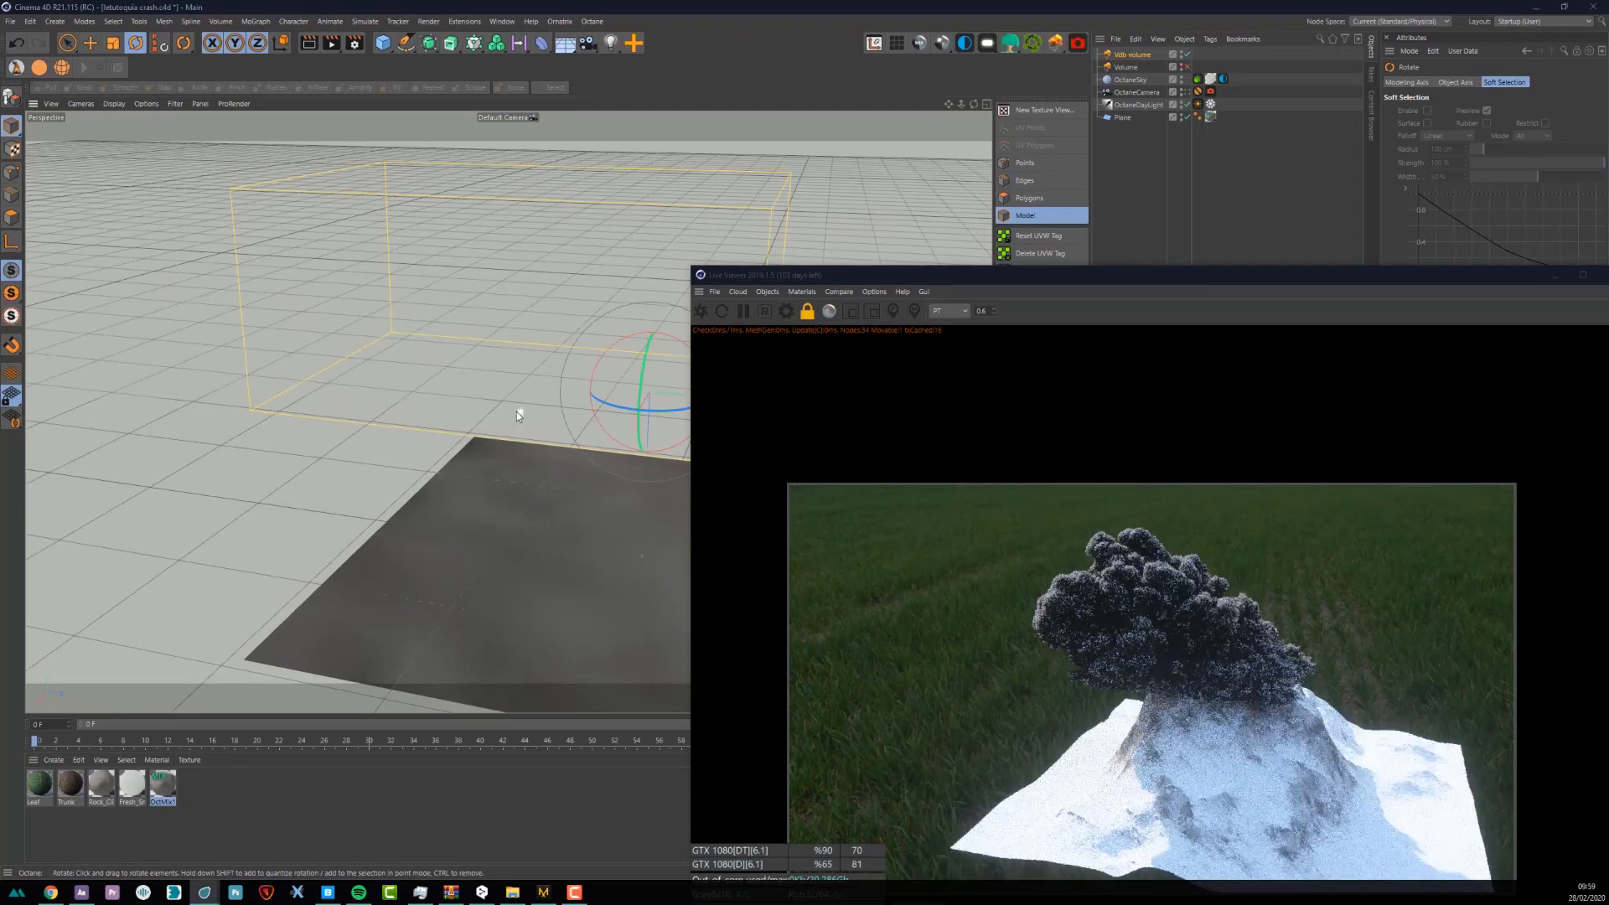
{"action": "middle_click_drag", "start_coordinate": [557, 430], "coordinate": [416, 395], "text": "alt"}
{"action": "left_click_drag", "start_coordinate": [486, 366], "coordinate": [855, 242]}
{"action": "left_click_drag", "start_coordinate": [741, 213], "coordinate": [380, 373]}
- Change the absorption colour in the VDB volume's medium to near white
{"action": "left_click", "coordinate": [1132, 55]}
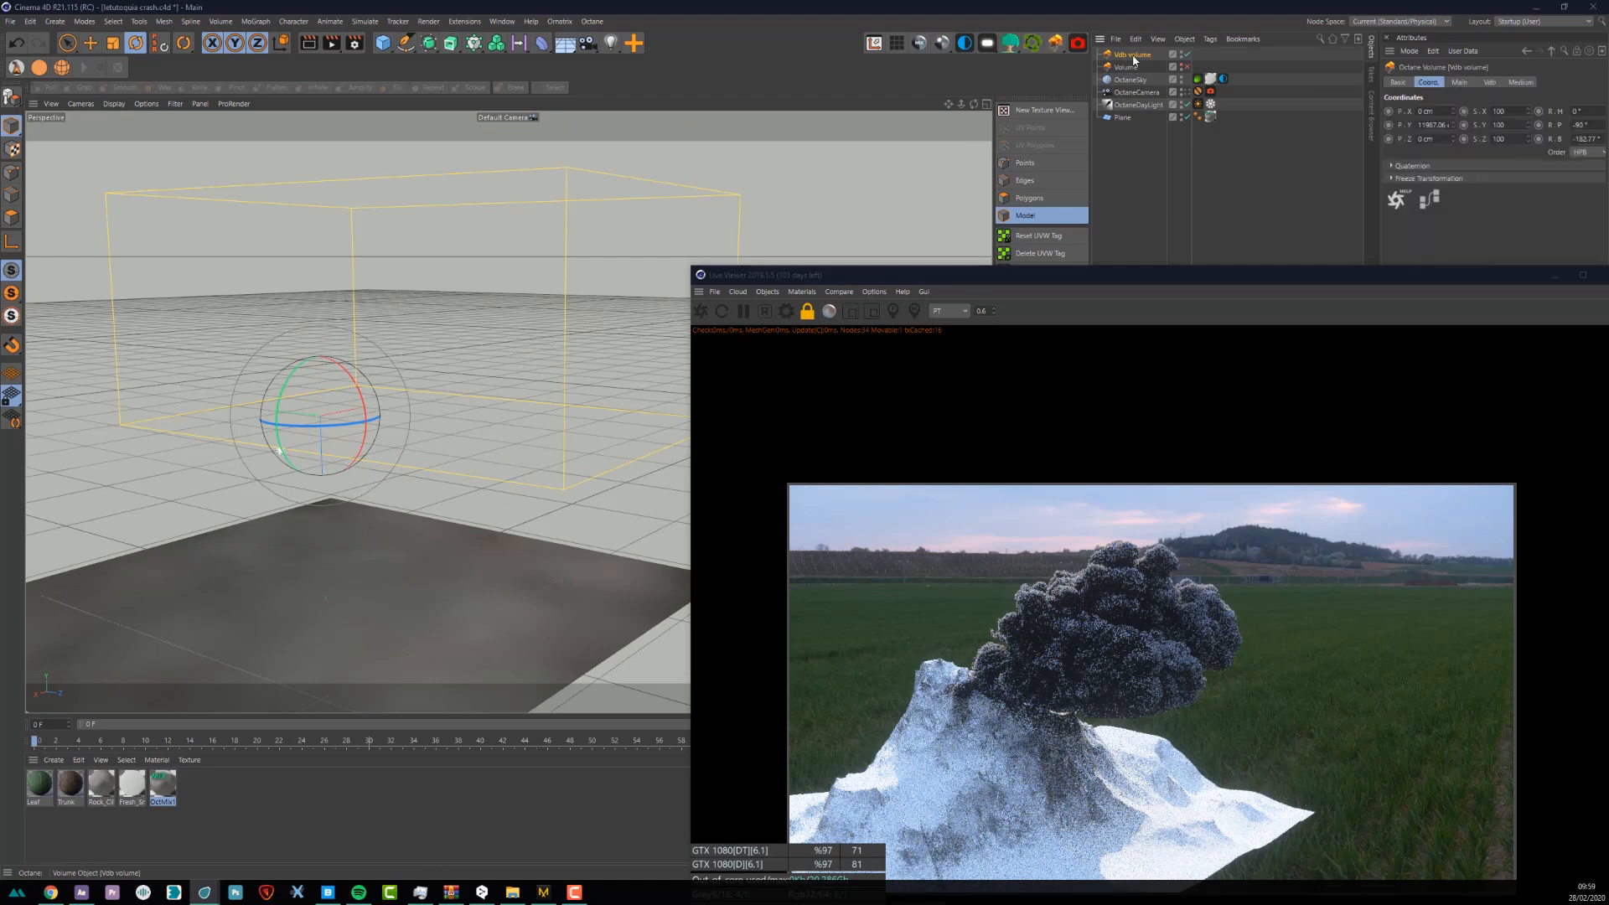
{"action": "left_click", "coordinate": [1516, 83]}
{"action": "left_click", "coordinate": [1500, 128]}
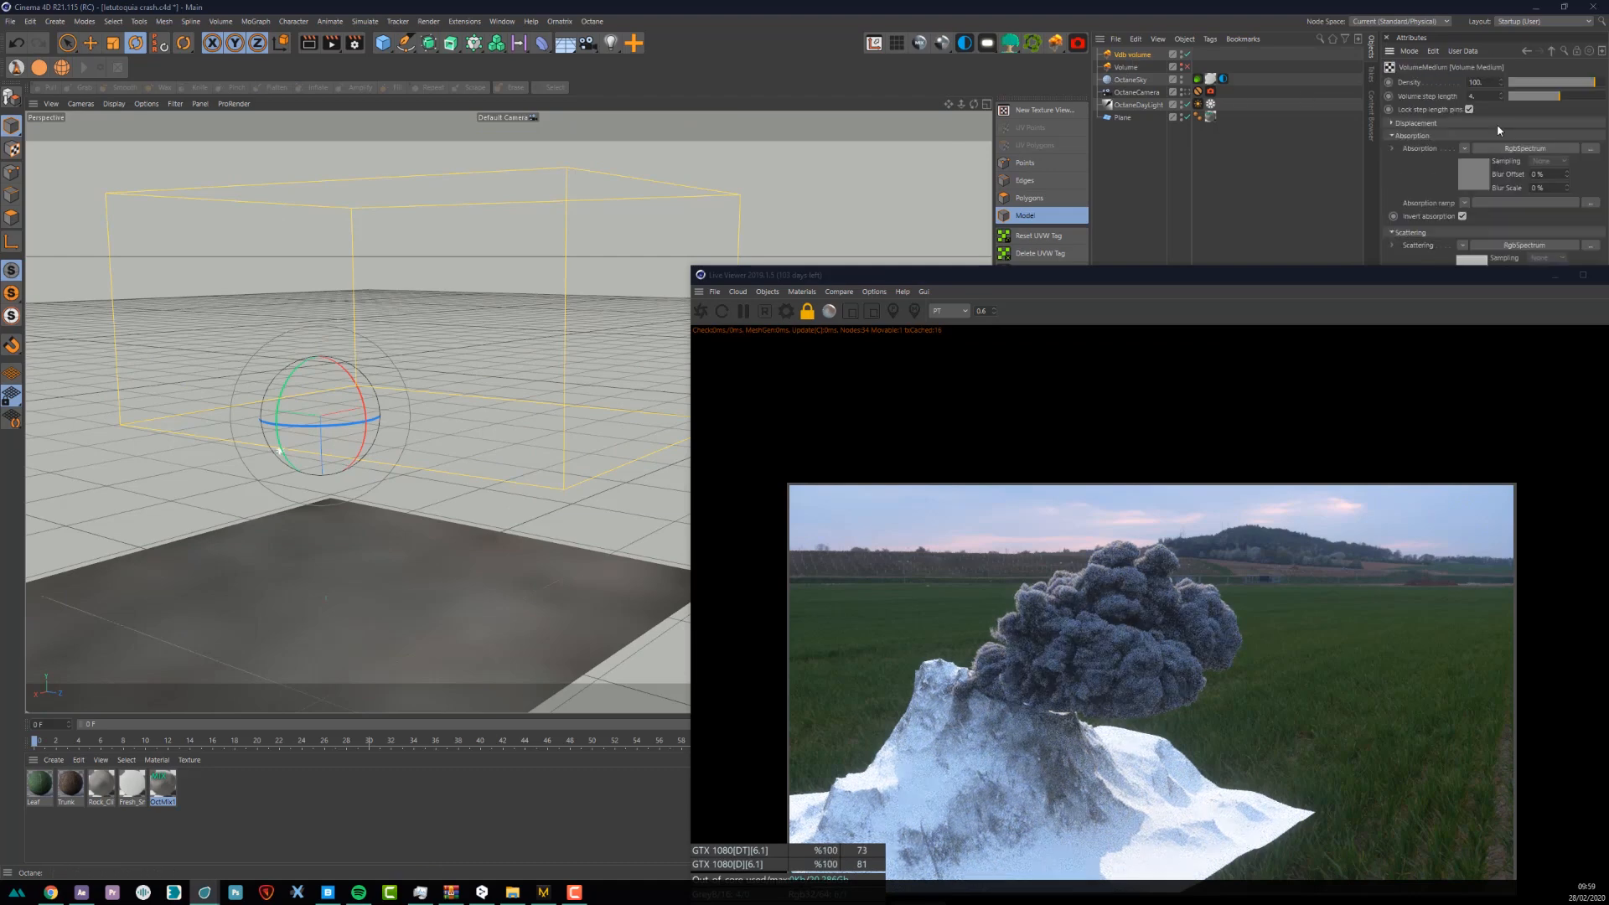
{"action": "left_click", "coordinate": [1463, 168]}
{"action": "left_click", "coordinate": [1425, 123]}
{"action": "left_click_drag", "start_coordinate": [1448, 145], "coordinate": [1553, 145]}
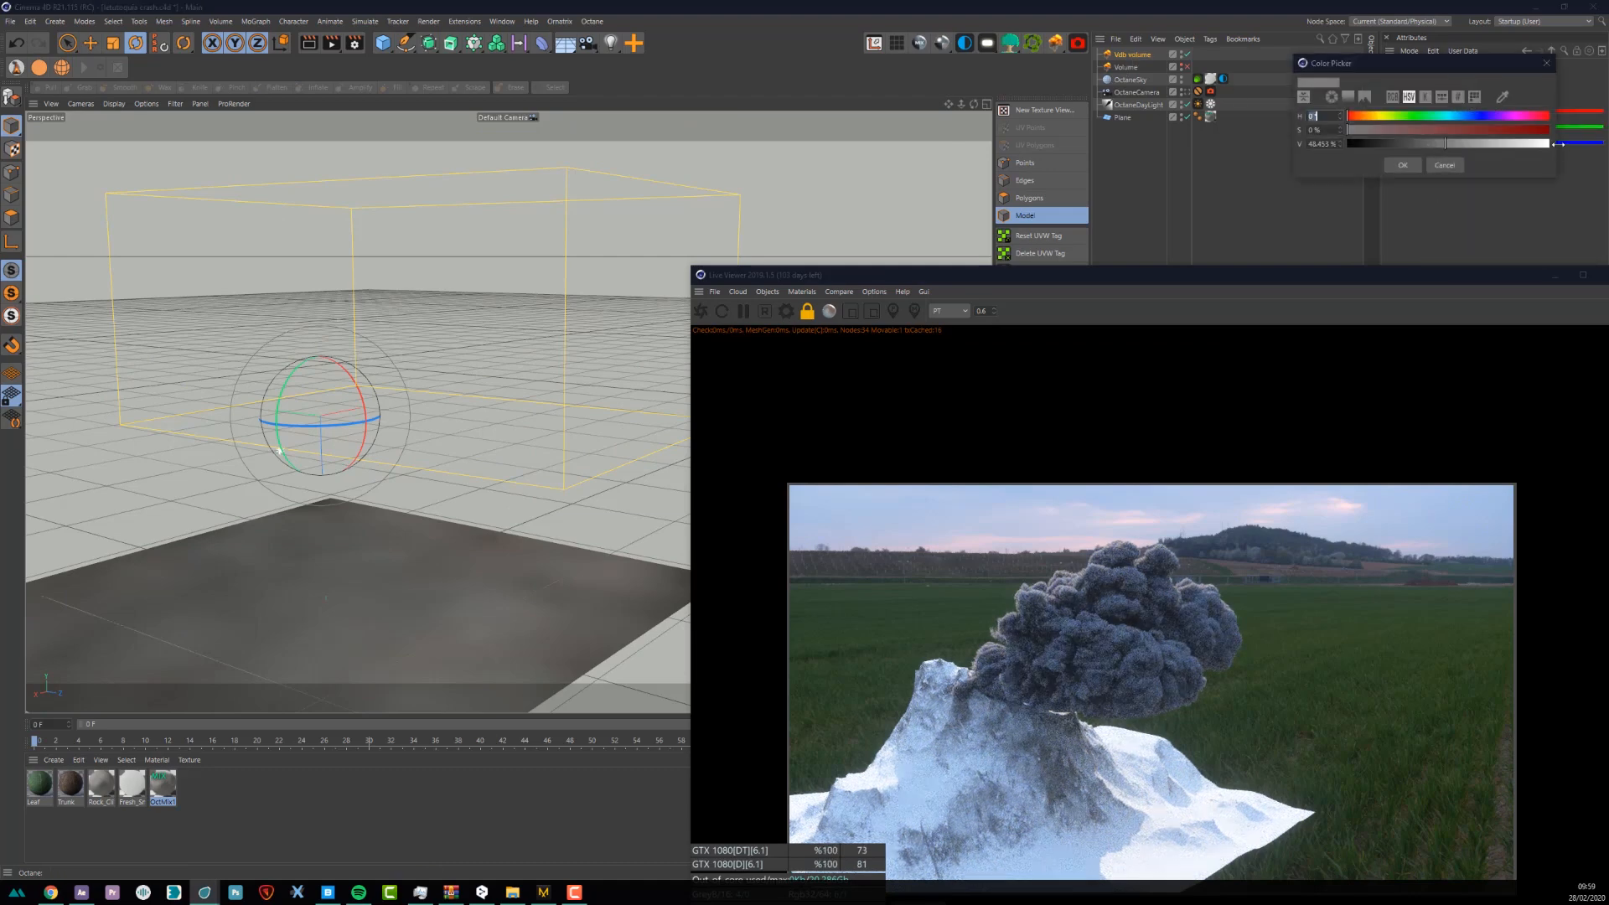
{"action": "left_click", "coordinate": [1401, 164]}
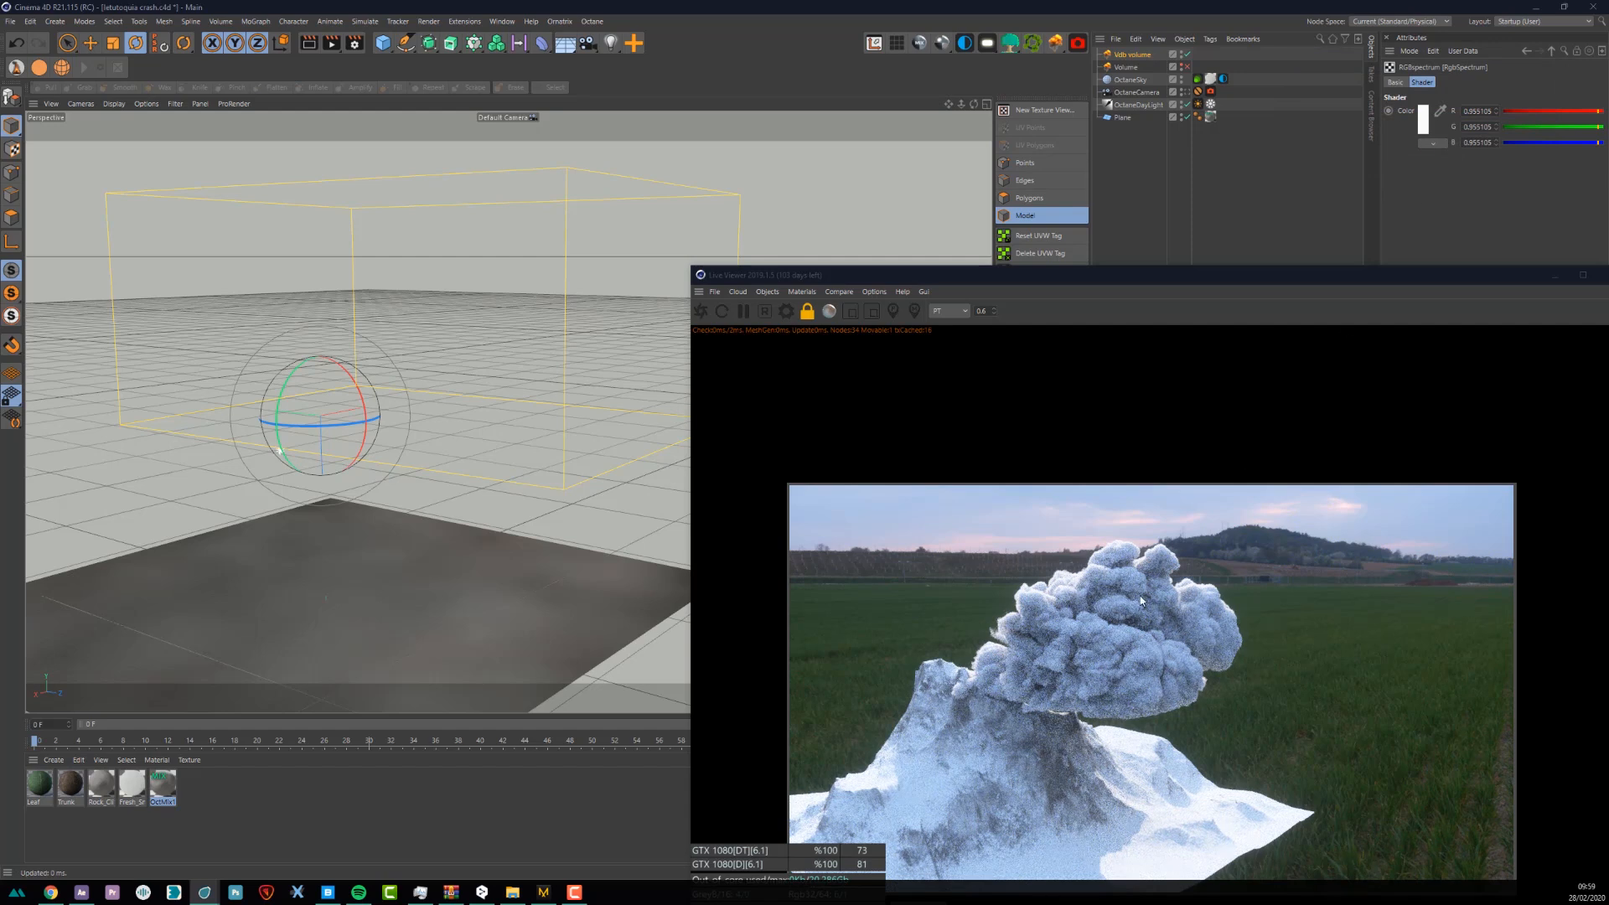
- Lower the density of the VDB volume's medium to 0.1 to thin the cloud
{"action": "left_click", "coordinate": [1123, 57]}
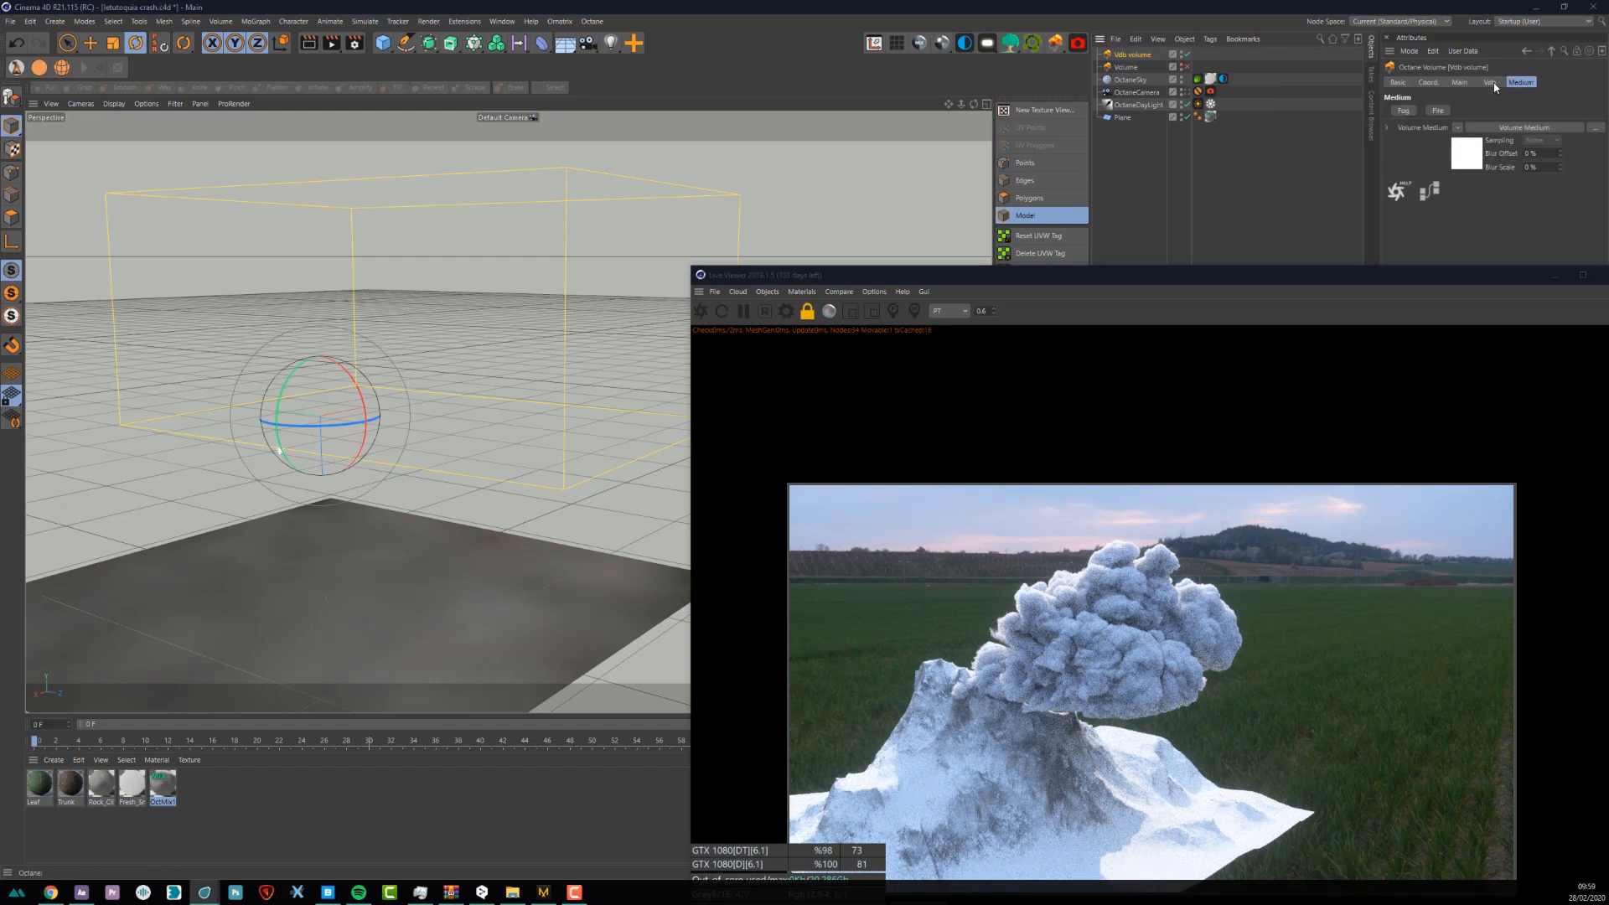
{"action": "left_click", "coordinate": [1506, 129]}
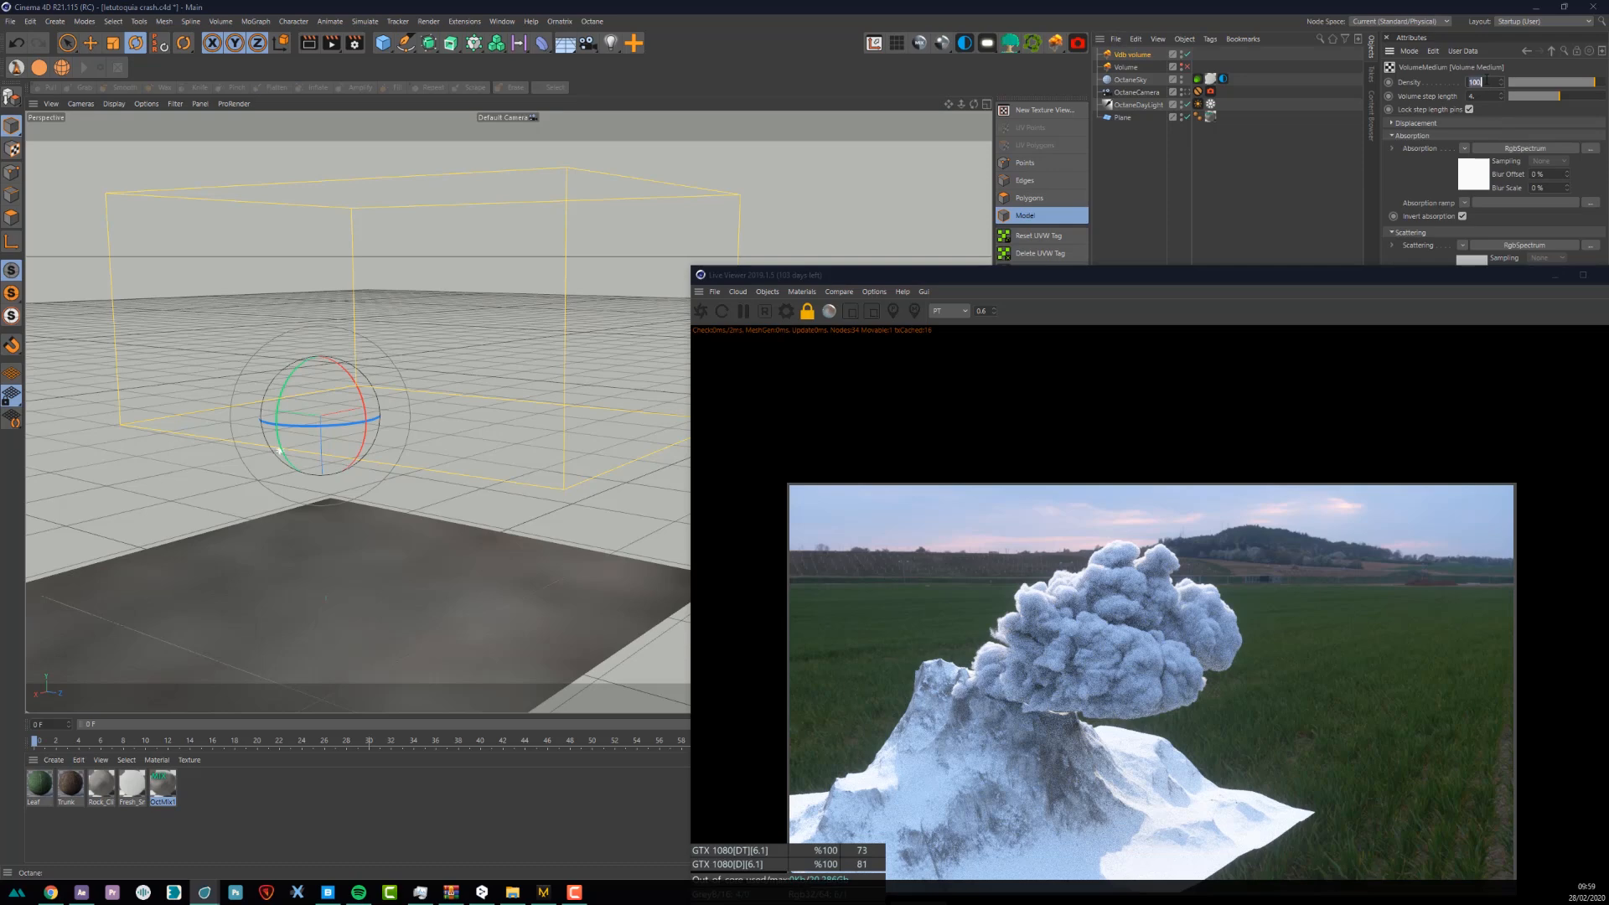
{"action": "key", "text": "Return"}
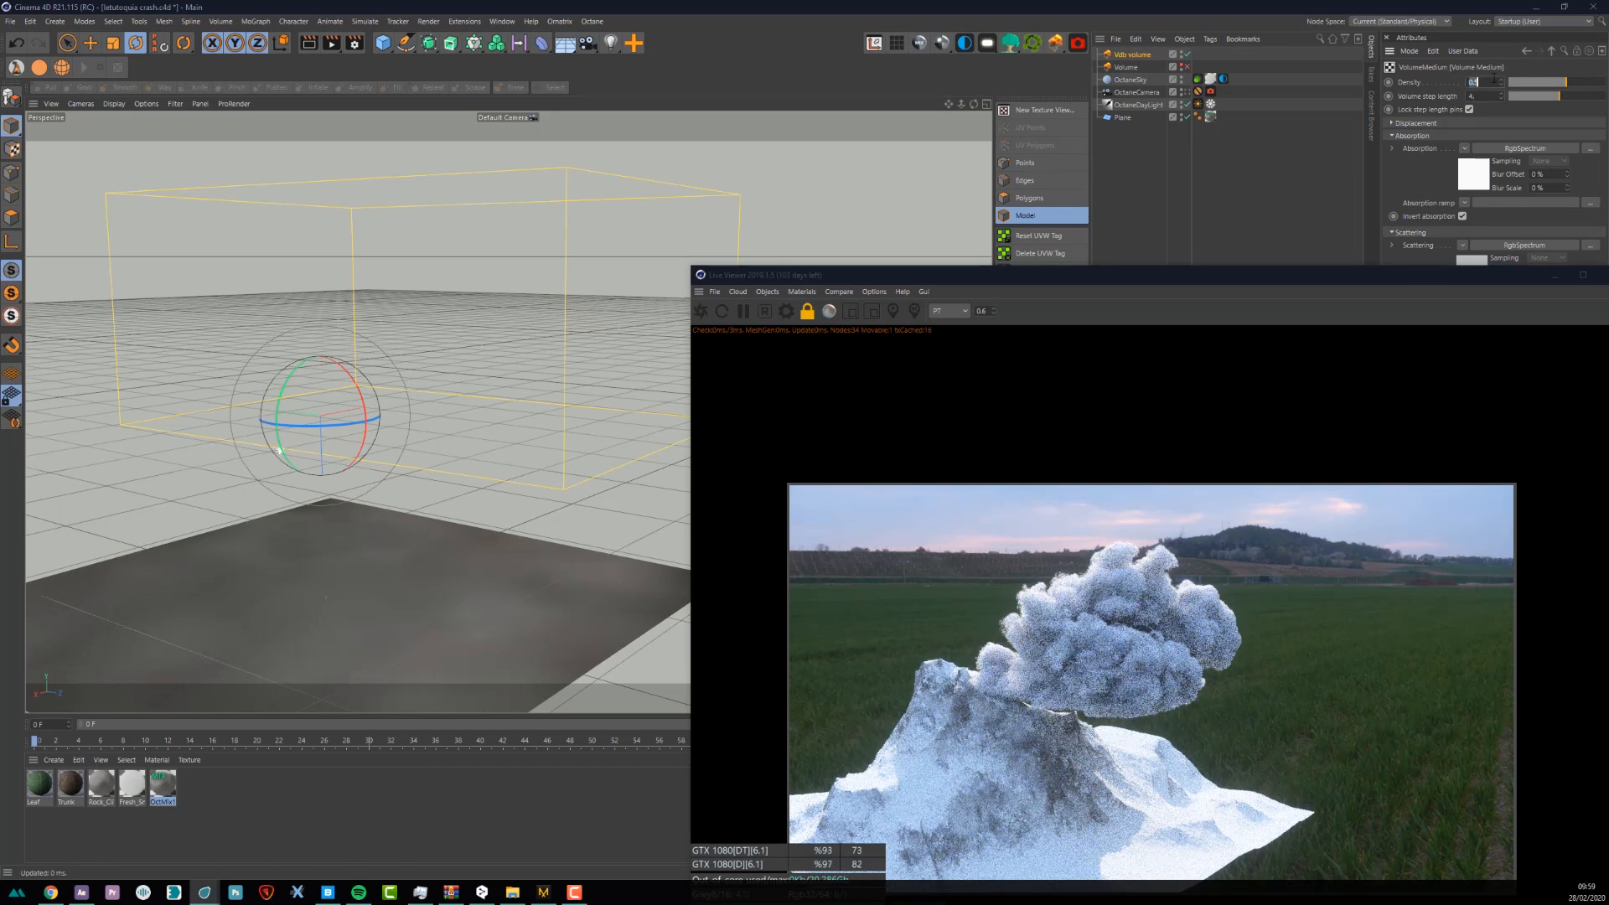
{"action": "key", "text": "Return"}
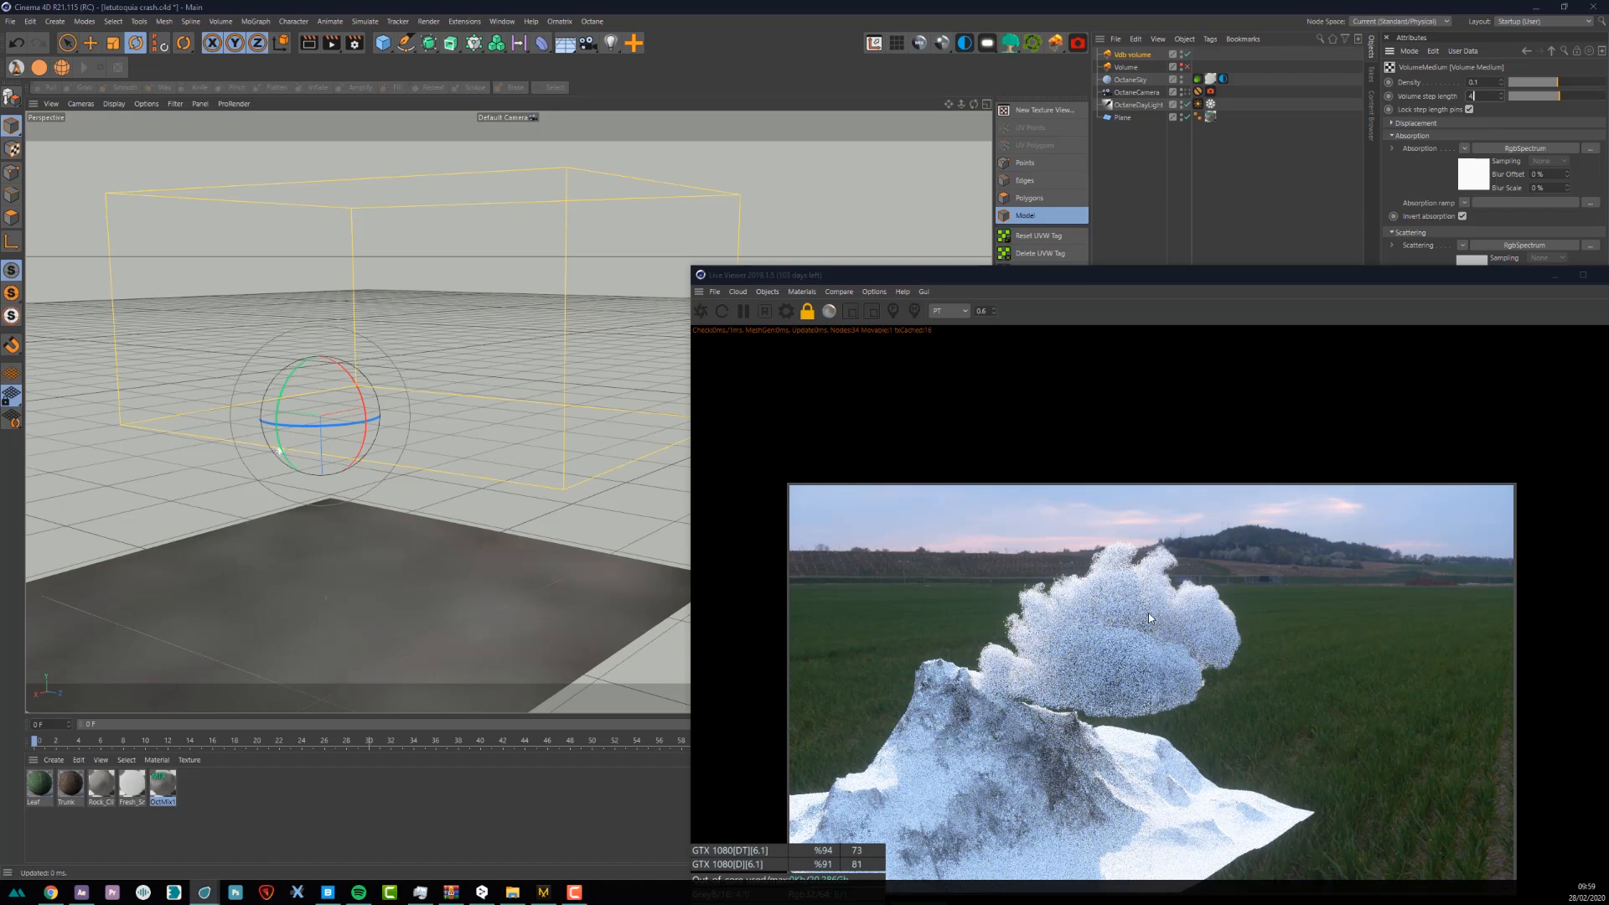
- Move the VDB volume lower and off to one side so the cloud sits beside the mountain
{"action": "left_click", "coordinate": [1134, 56]}
{"action": "key", "text": "e"}
{"action": "left_click_drag", "start_coordinate": [324, 441], "coordinate": [290, 562]}
{"action": "left_click_drag", "start_coordinate": [353, 491], "coordinate": [287, 489]}
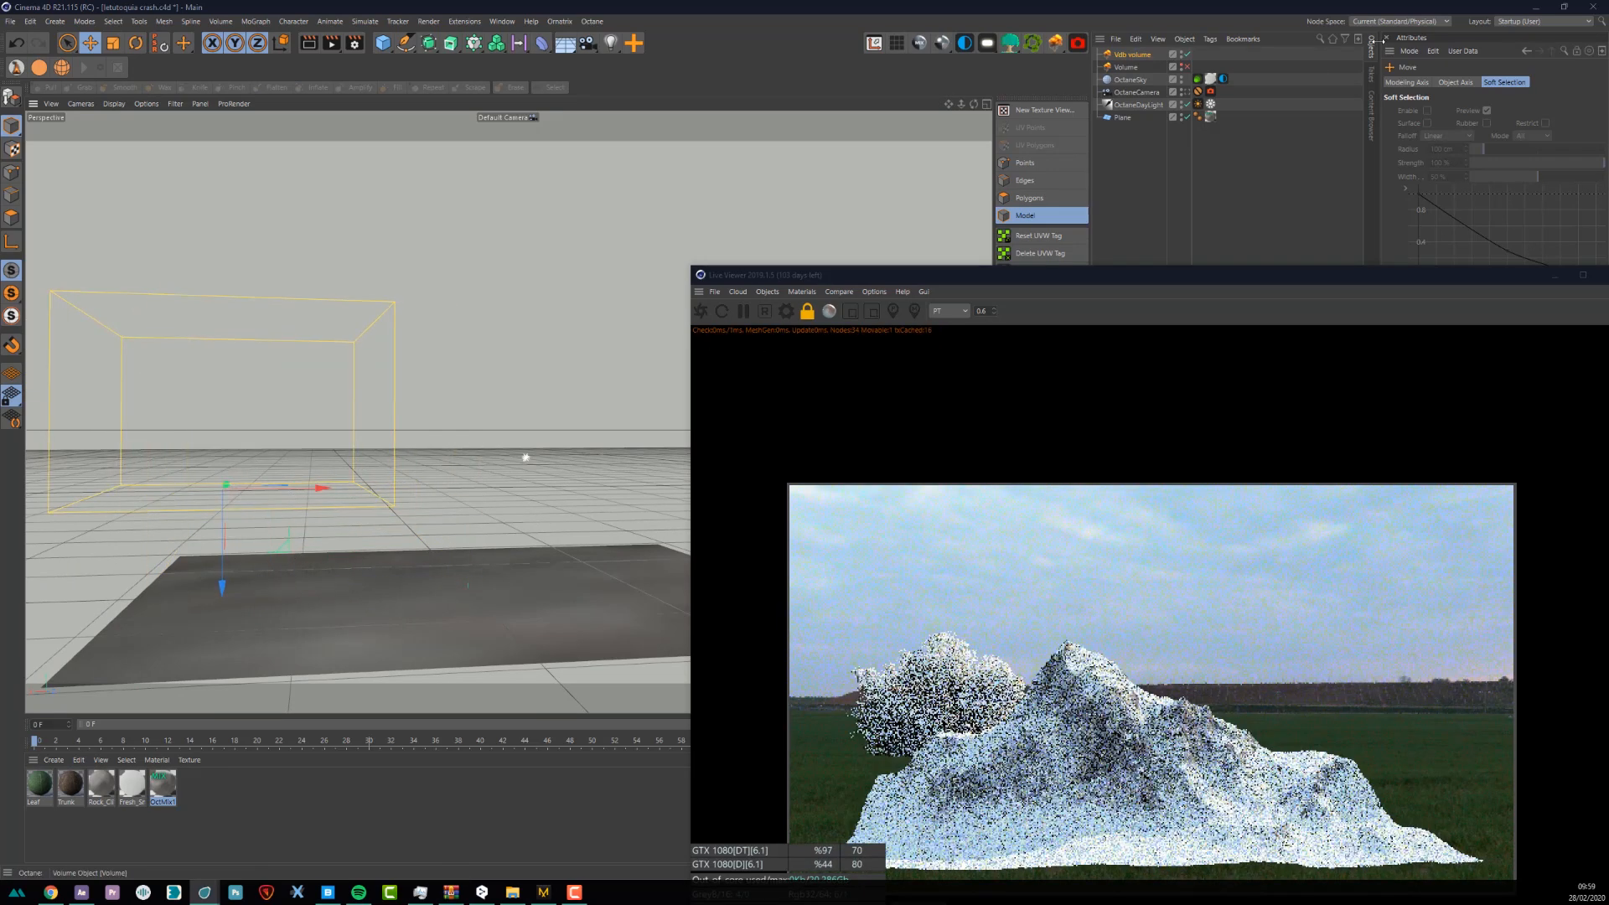
- Duplicate the VDB volume and move the copy to the opposite side of the mountain
{"action": "left_click", "coordinate": [1185, 92]}
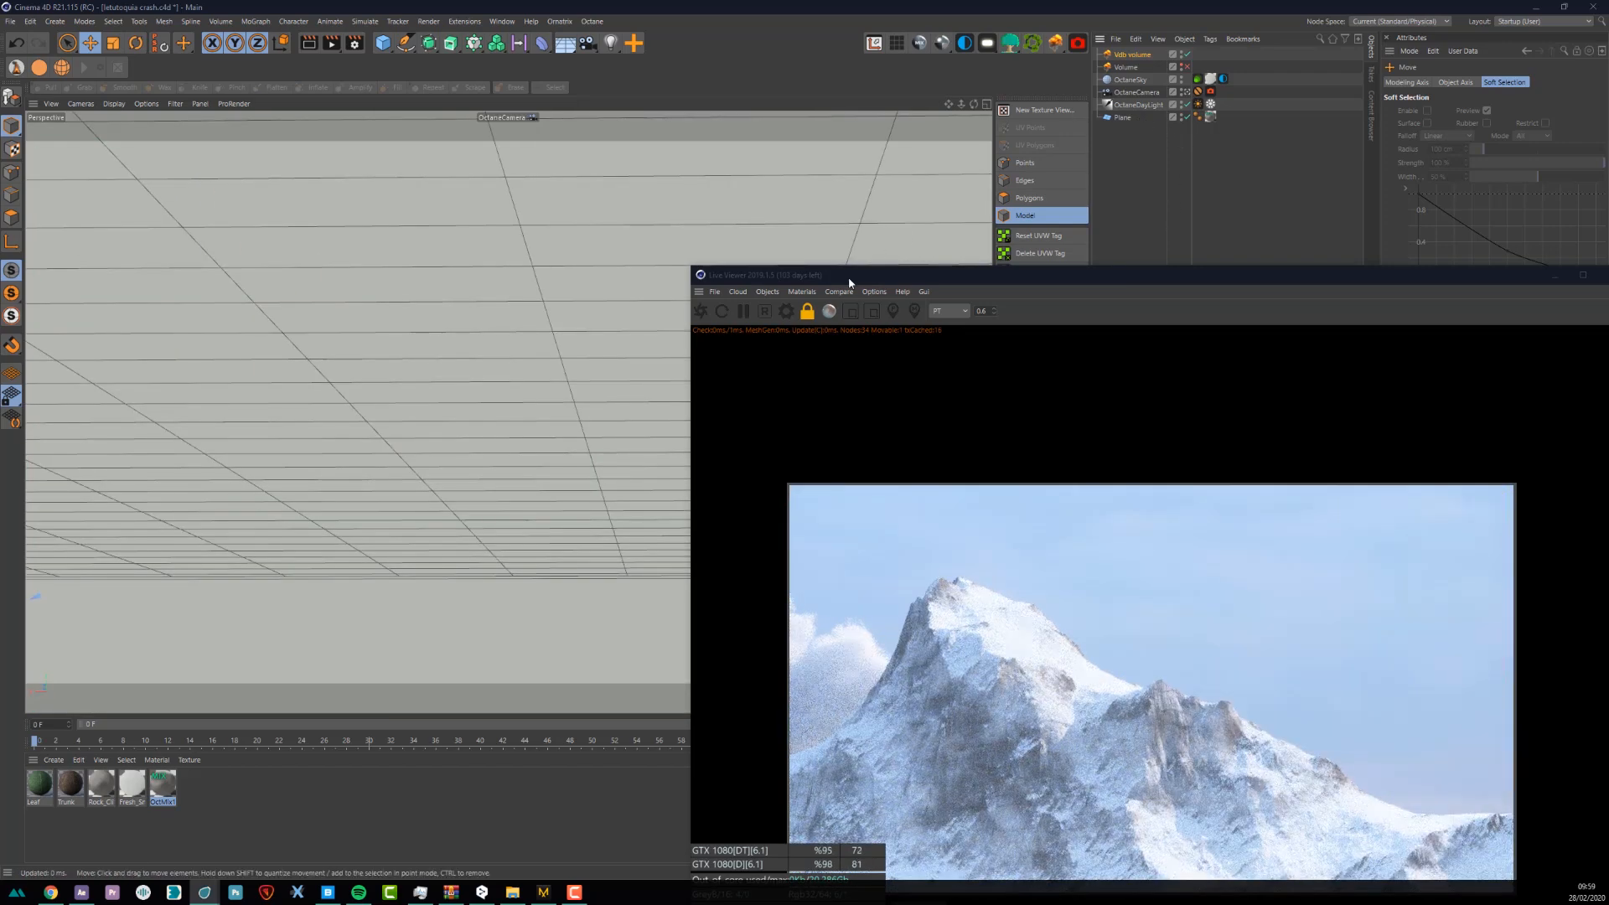
{"action": "left_click_drag", "start_coordinate": [828, 270], "coordinate": [262, 27]}
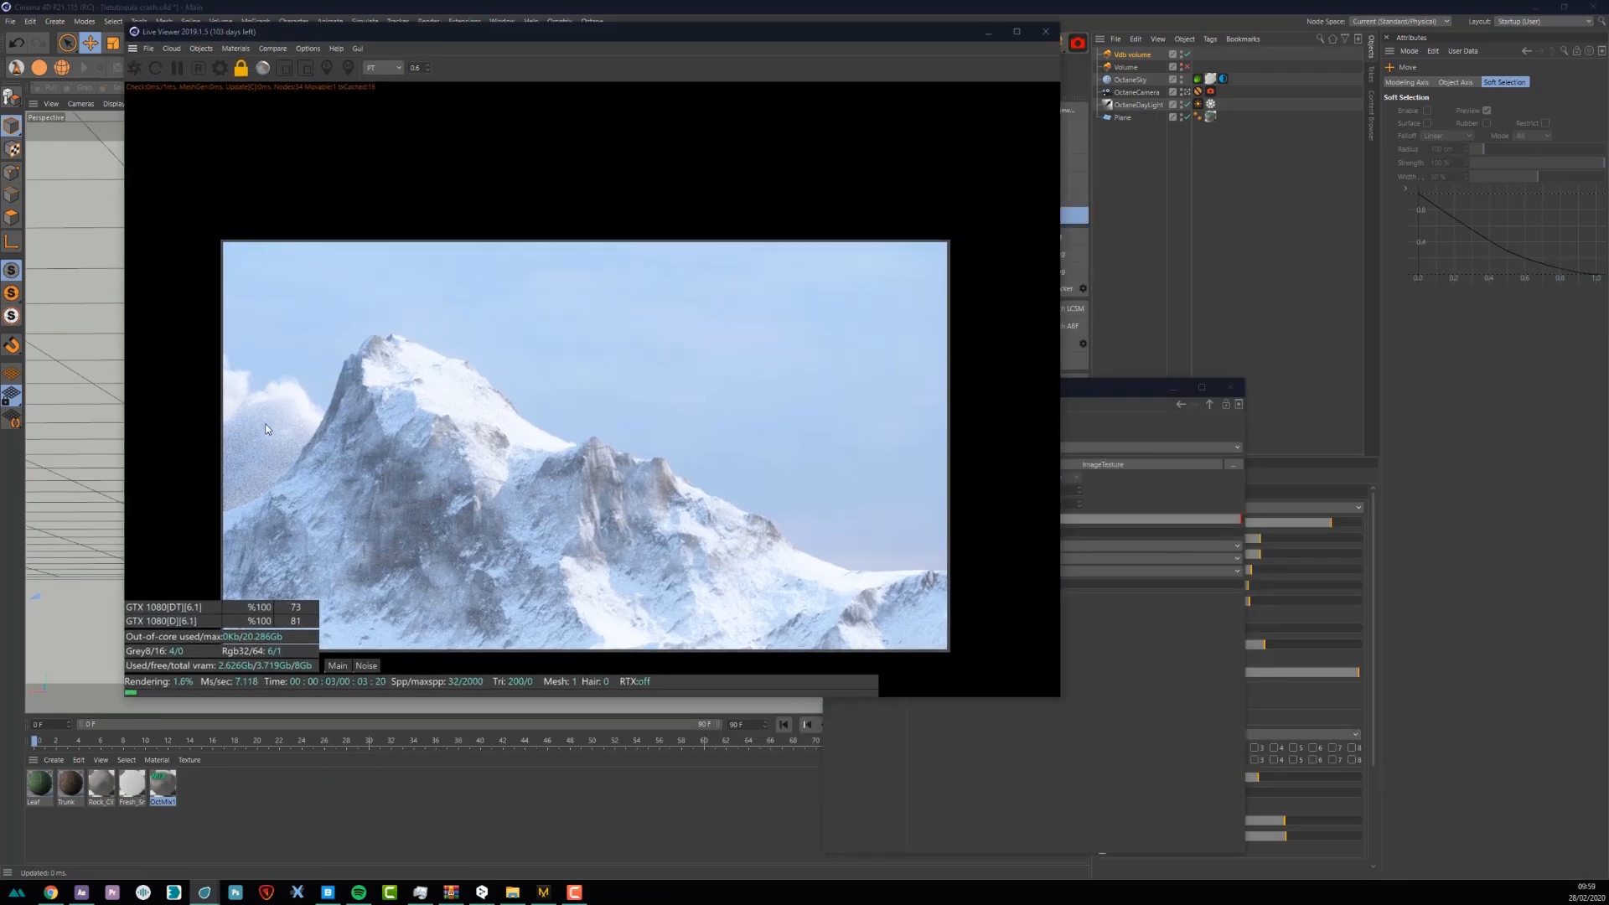
{"action": "left_click", "coordinate": [1119, 56]}
{"action": "key", "text": "ctrl+c"}
{"action": "key", "text": "ctrl+v"}
{"action": "left_click", "coordinate": [1418, 84]}
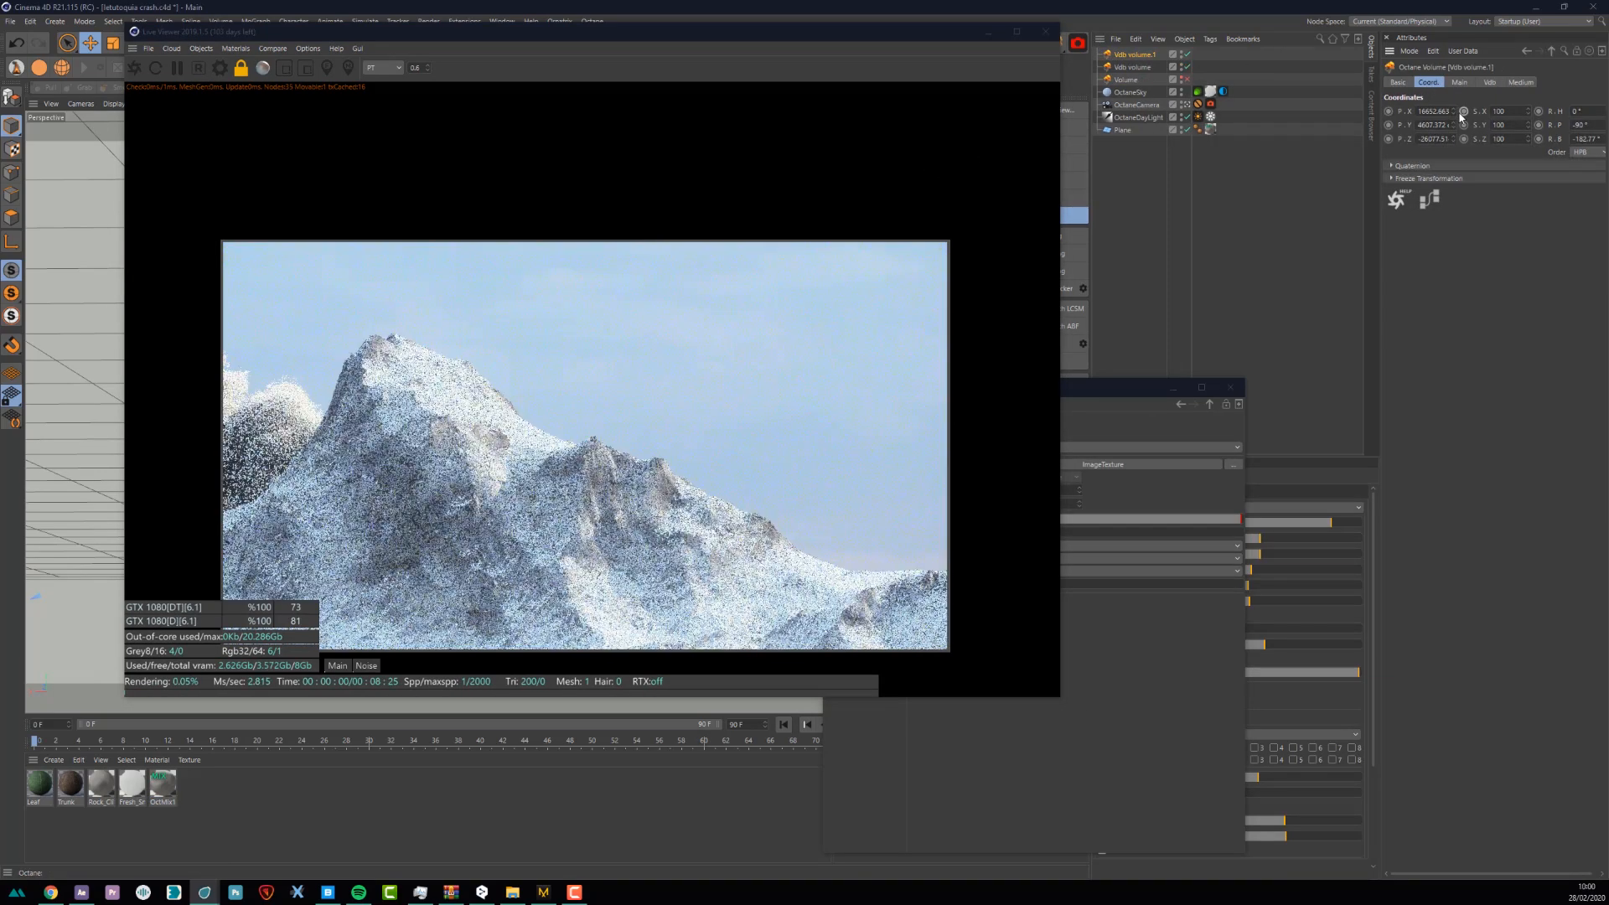
{"action": "left_click_drag", "start_coordinate": [650, 33], "coordinate": [1103, 262]}
{"action": "left_click", "coordinate": [1195, 105]}
{"action": "left_click_drag", "start_coordinate": [326, 476], "coordinate": [776, 431]}
- Set the duplicated cloud's scale to 150 on all three axes
{"action": "left_click", "coordinate": [1521, 111]}
{"action": "type", "text": "150"}
{"action": "double_click", "coordinate": [1500, 125]}
{"action": "type", "text": "150"}
{"action": "double_click", "coordinate": [1511, 136]}
{"action": "type", "text": "150"}
{"action": "key", "text": "Return"}
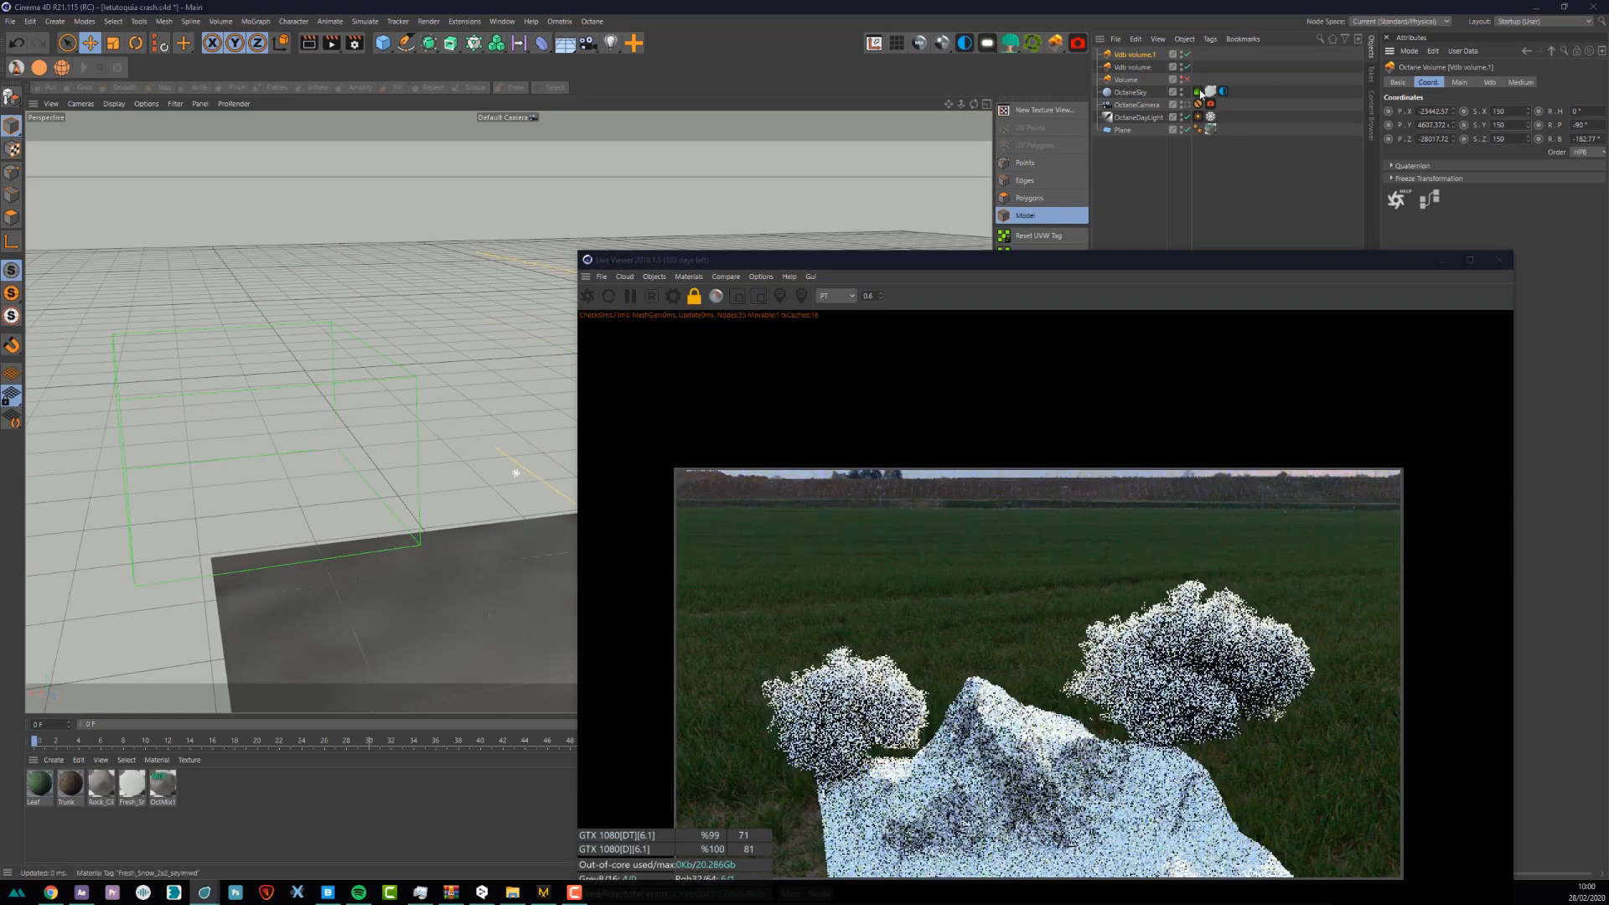
- Look through the Octane camera and shift the duplicated cloud along X to about -9479, behind the mountain's lower ridge
{"action": "left_click", "coordinate": [1186, 105]}
{"action": "left_click_drag", "start_coordinate": [835, 260], "coordinate": [59, 109]}
{"action": "left_click_drag", "start_coordinate": [309, 128], "coordinate": [667, 77]}
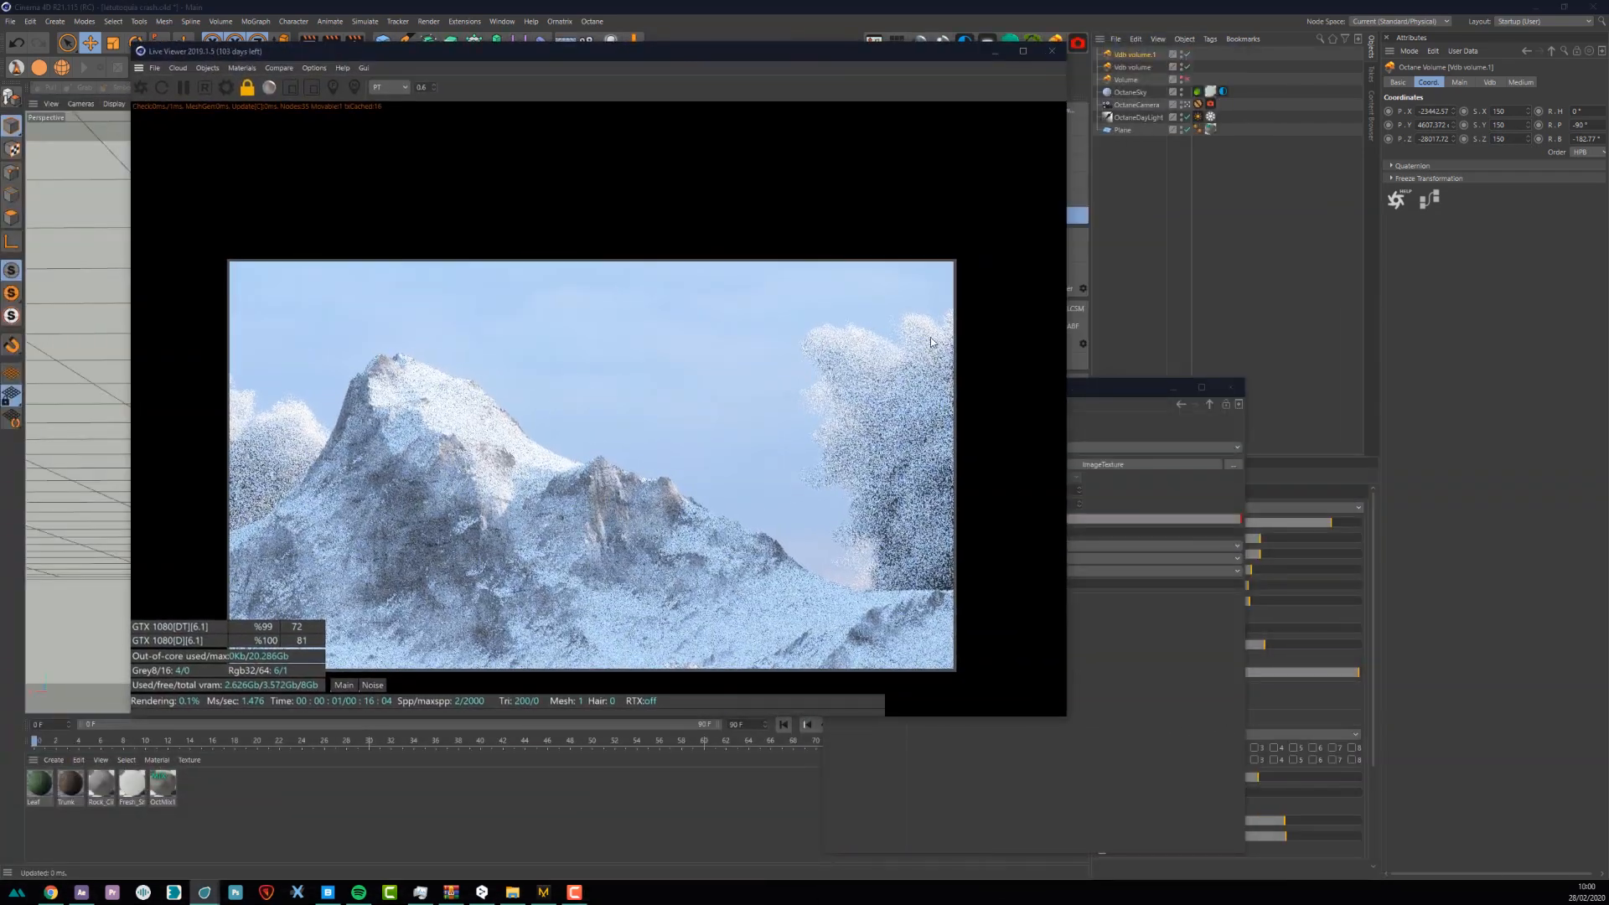
{"action": "left_click_drag", "start_coordinate": [1458, 111], "coordinate": [1449, 76]}
- Return the duplicated cloud's scale to 100 on all axes and fine-tune its X position to about -10521
{"action": "type", "text": "100"}
{"action": "key", "text": "Return"}
{"action": "type", "text": "100"}
{"action": "key", "text": "Tab"}
{"action": "type", "text": "100"}
{"action": "key", "text": "Return"}
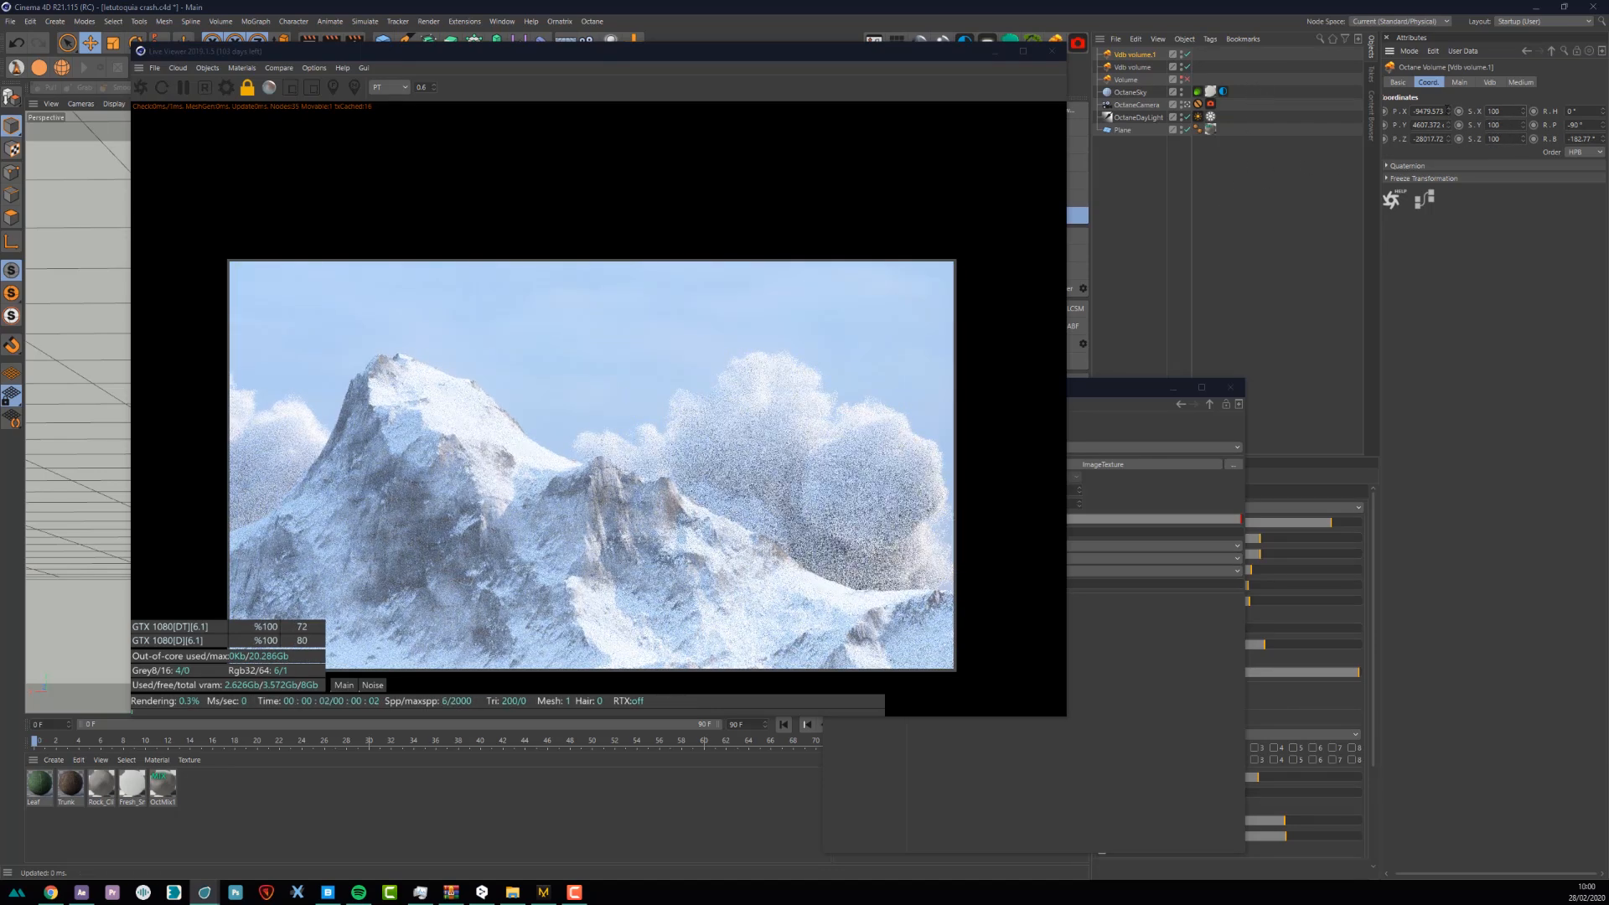
{"action": "left_click_drag", "start_coordinate": [1448, 111], "coordinate": [1422, 116]}
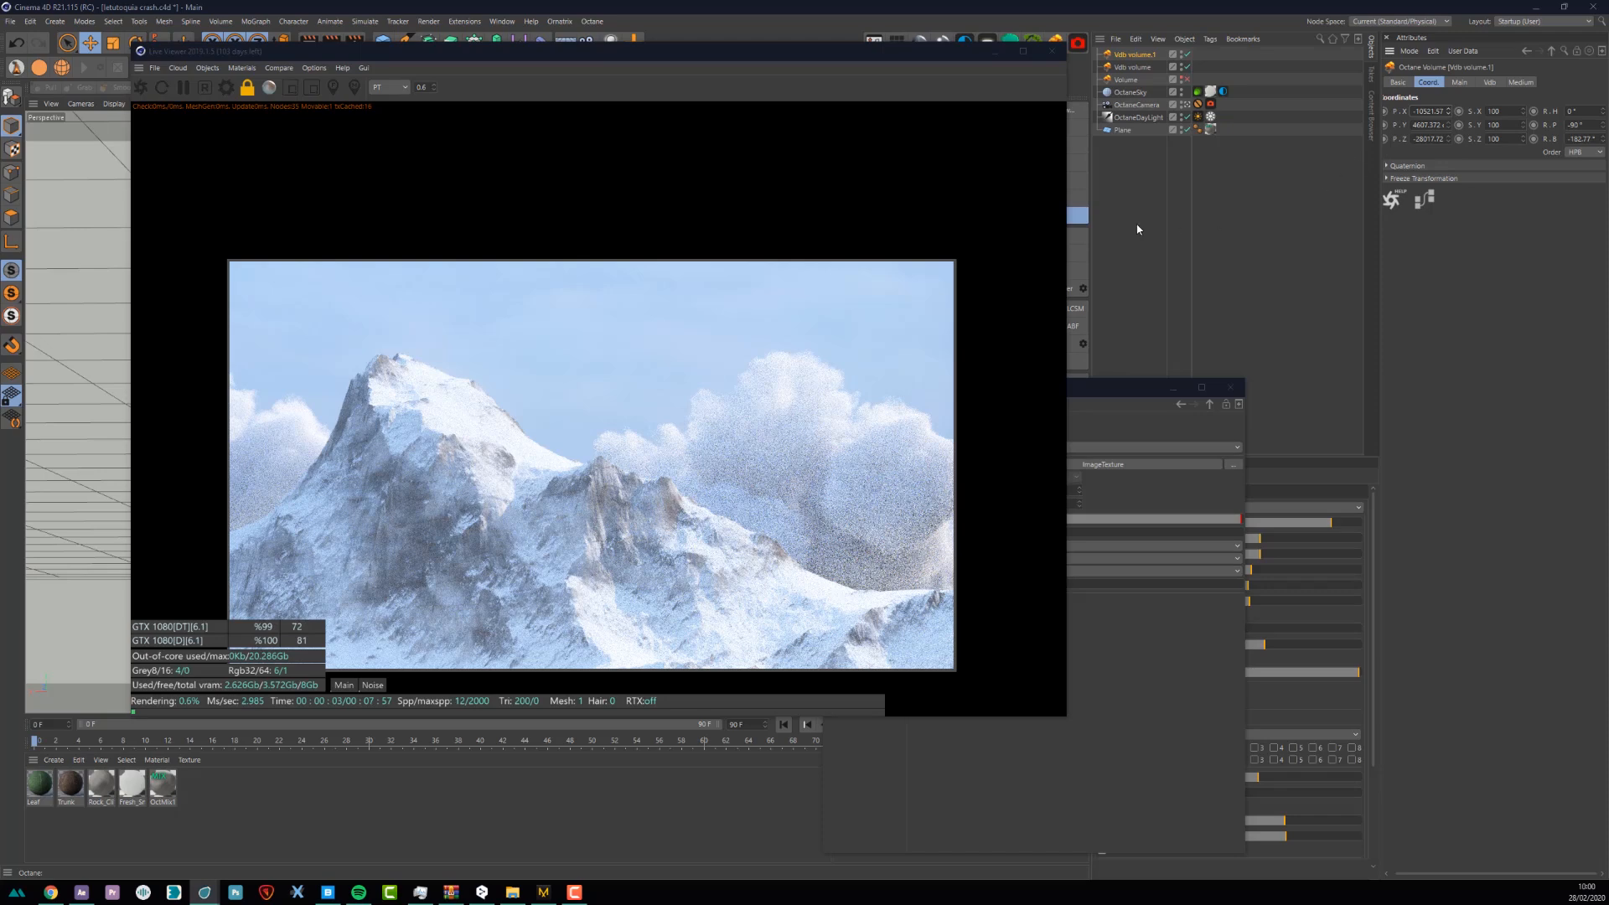
{"action": "mouse_move", "coordinate": [764, 52]}
{"action": "left_mouse_down"}
{"action": "mouse_move", "coordinate": [974, 489]}
{"action": "mouse_move", "coordinate": [767, 64]}
{"action": "left_mouse_up"}
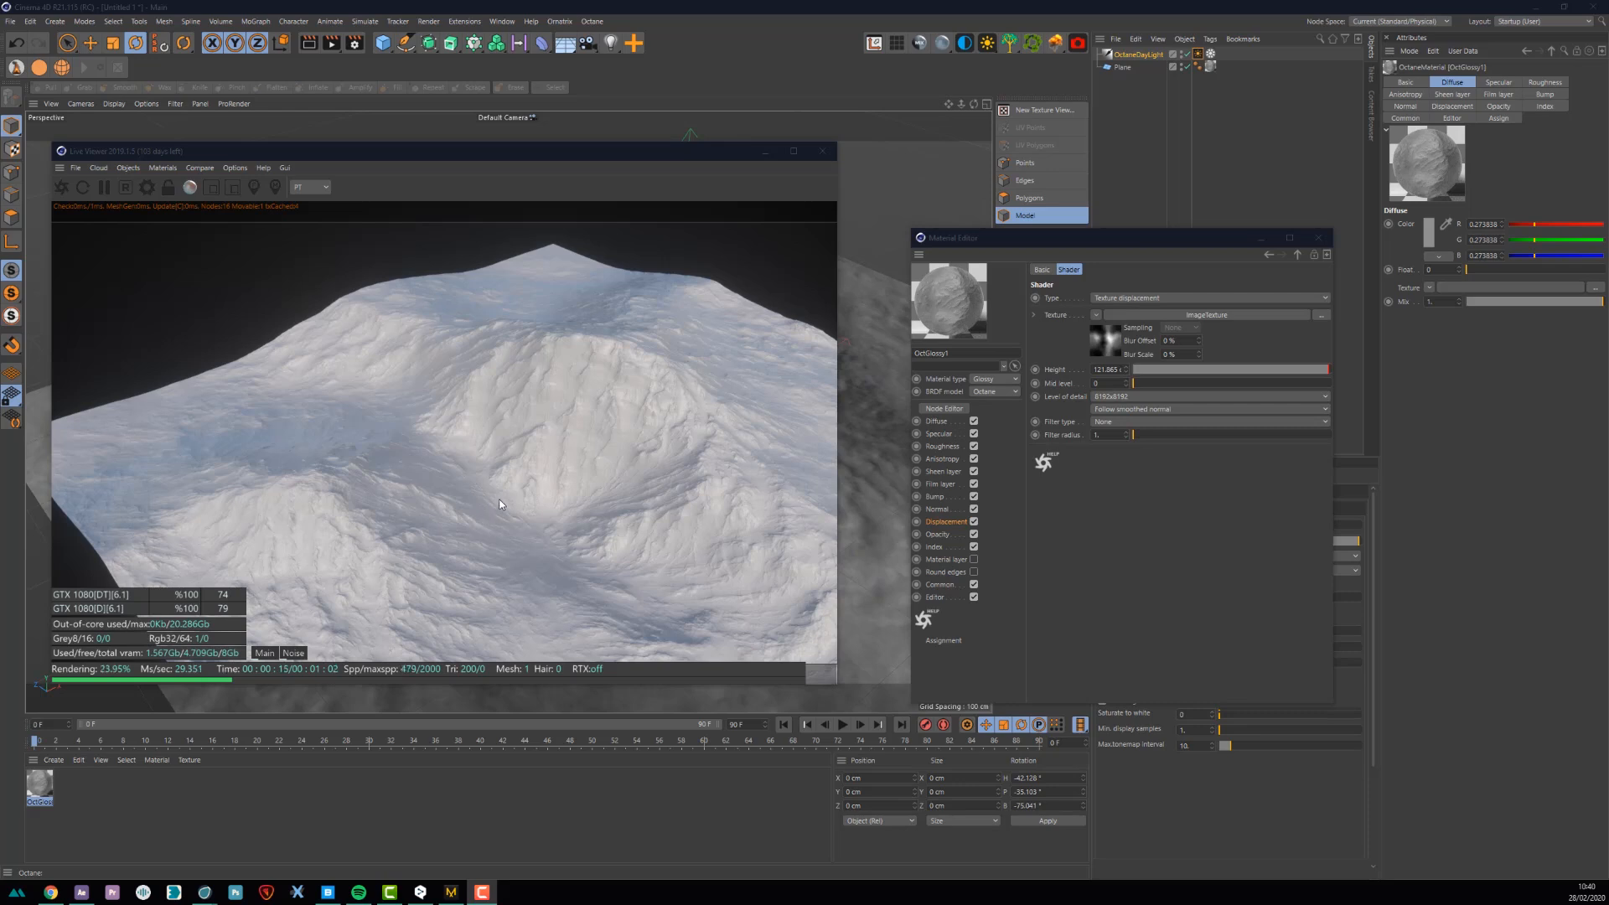
- Switch to the browser and look through the masked Clouds photo pack on photobash.org
{"action": "left_click_drag", "start_coordinate": [338, 155], "coordinate": [560, 208]}
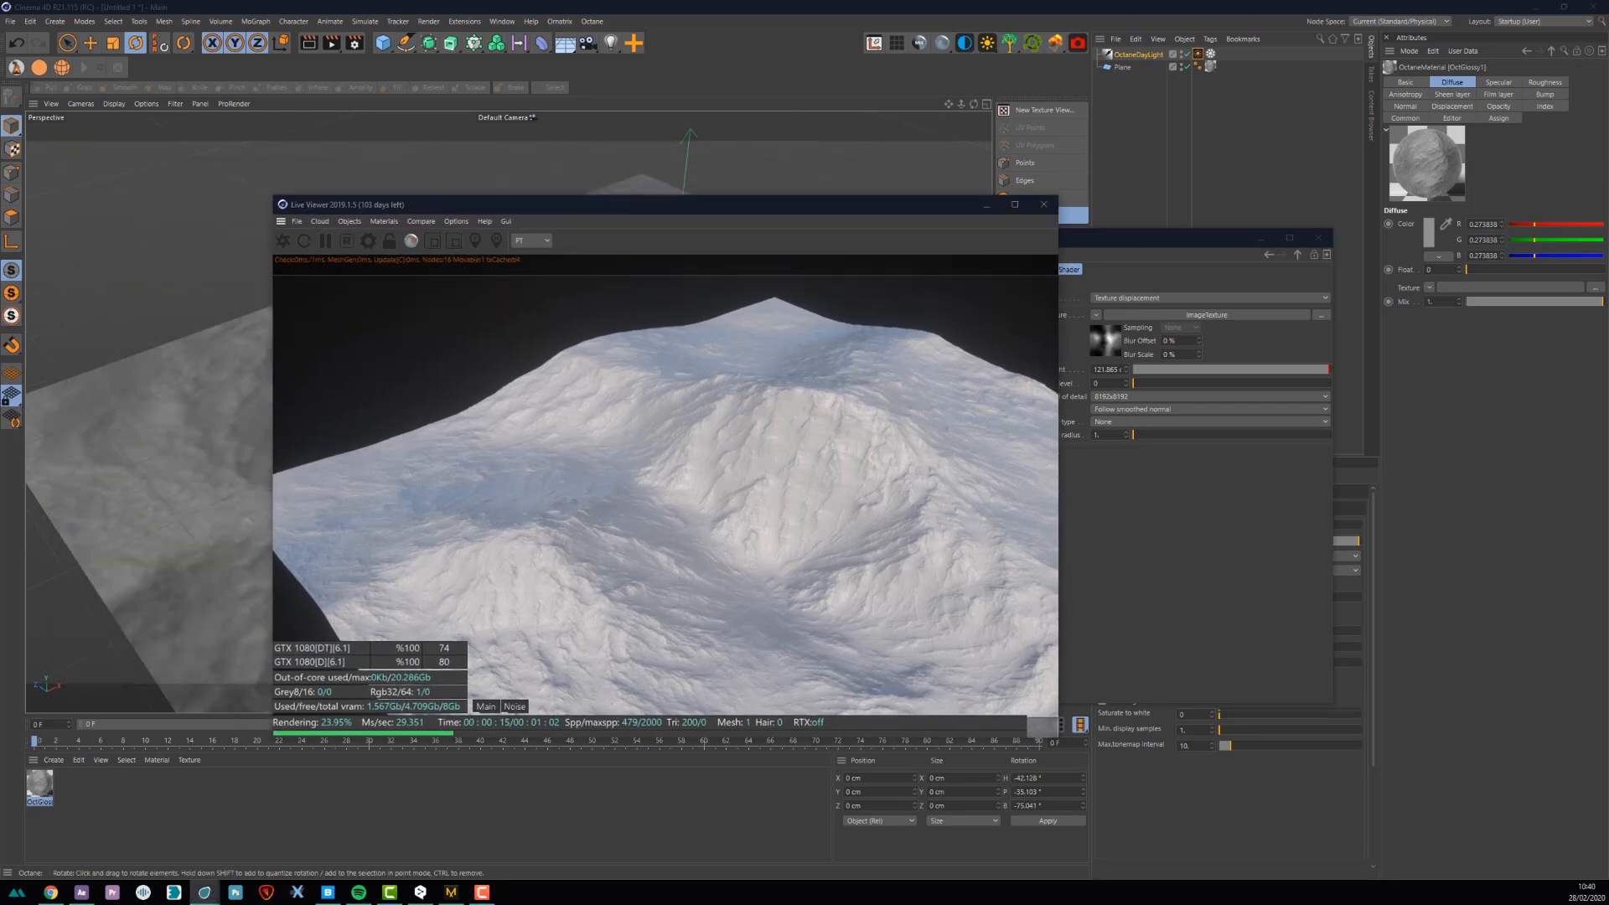
{"action": "left_click_drag", "start_coordinate": [0, 520], "coordinate": [794, 7]}
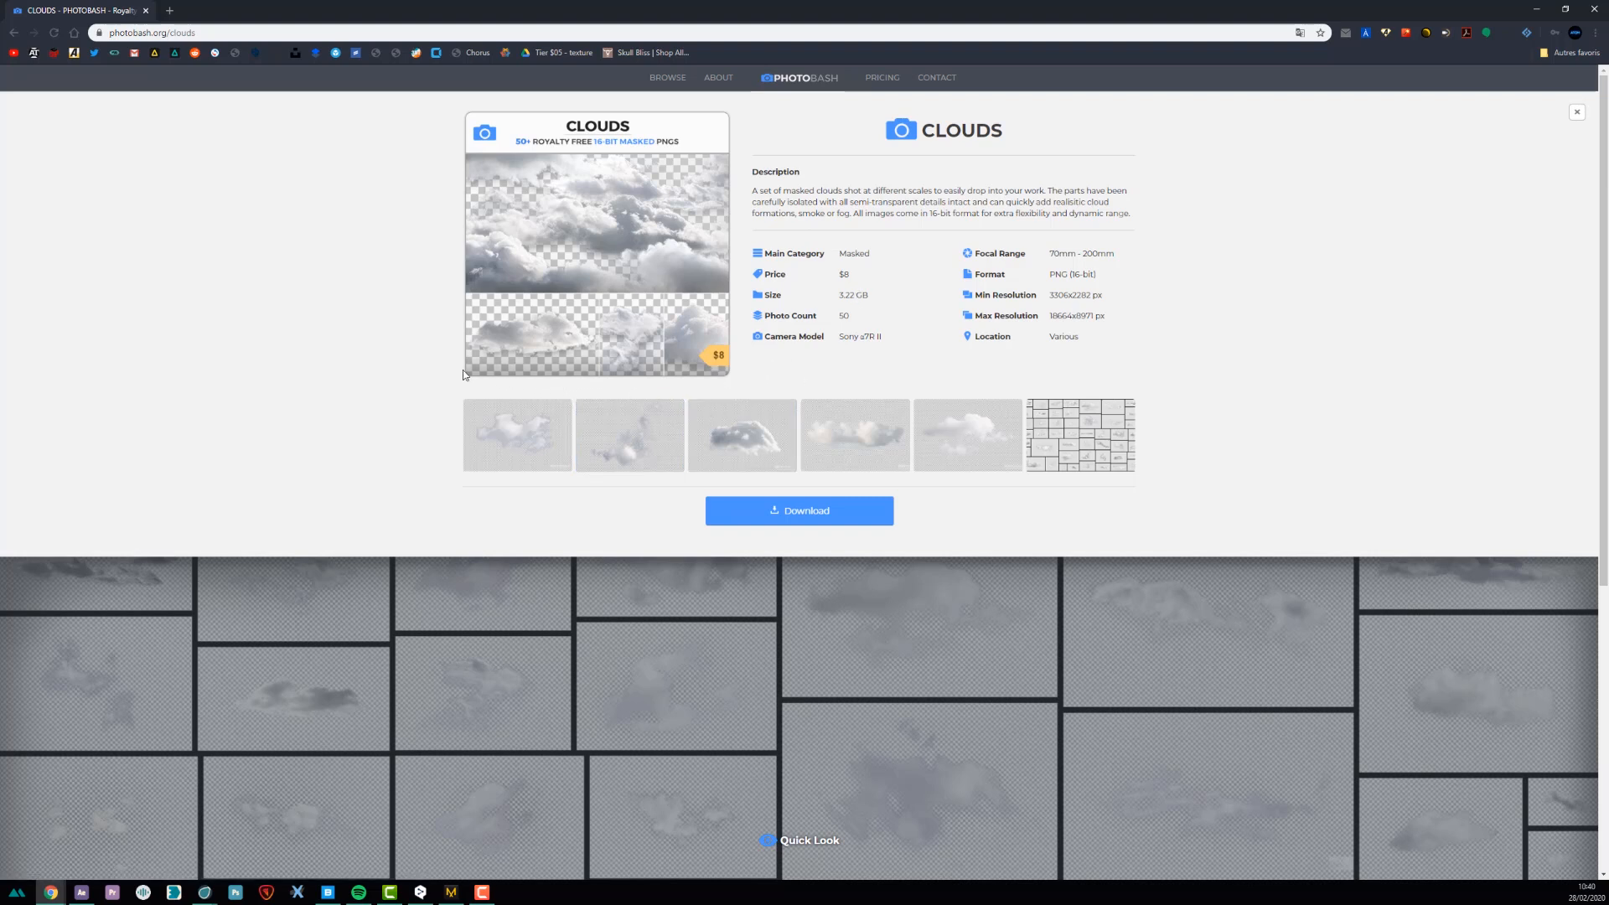
{"action": "scroll", "coordinate": [528, 355], "scroll_direction": "down", "scroll_amount": 5}
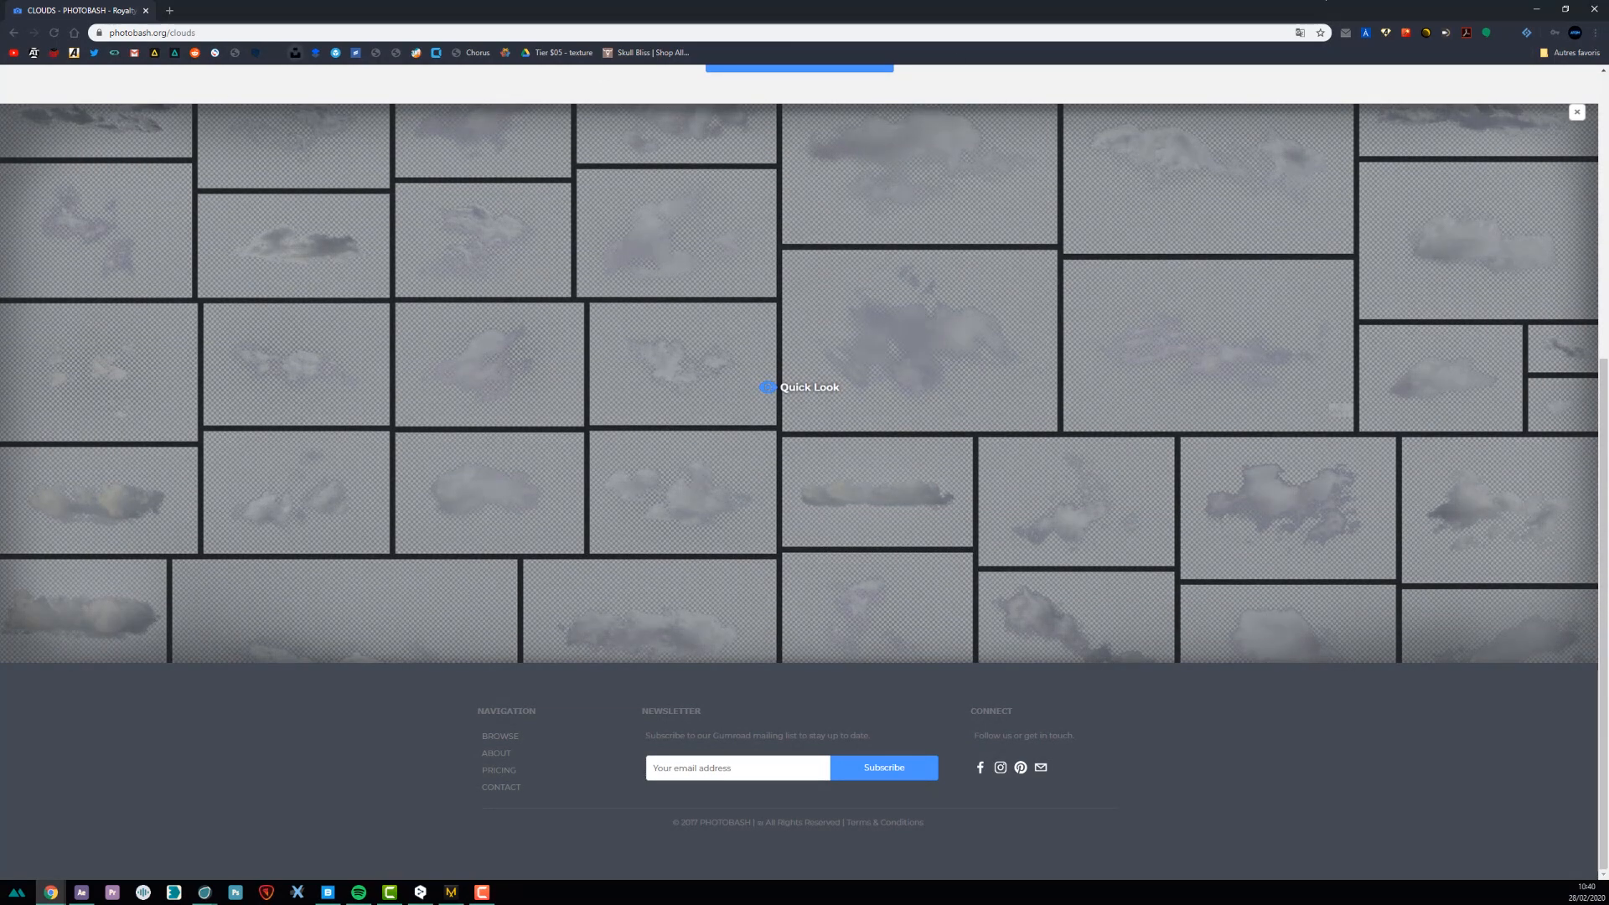
{"action": "left_click", "coordinate": [1537, 10]}
- Back in Cinema 4D, add a 400 cm square plane and raise it about 150 cm above the terrain
{"action": "left_click_drag", "start_coordinate": [384, 47], "coordinate": [488, 84]}
{"action": "left_click_drag", "start_coordinate": [479, 208], "coordinate": [1024, 236]}
{"action": "left_click", "coordinate": [1119, 55]}
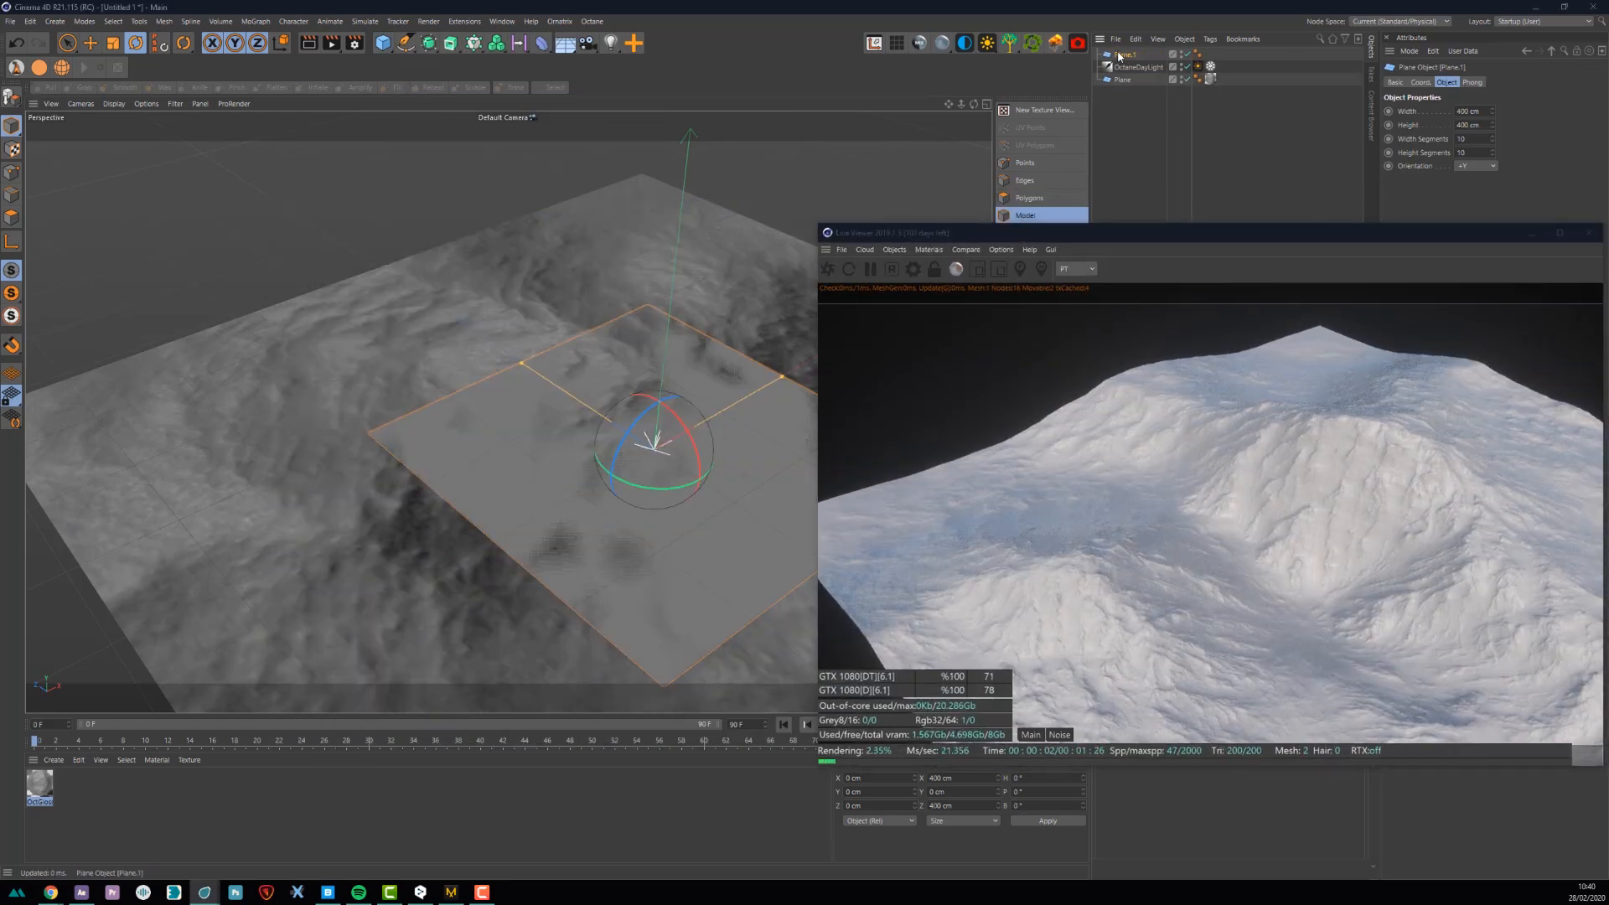
- Create an Octane Diffuse material and apply it to the raised plane
{"action": "left_click", "coordinate": [942, 43]}
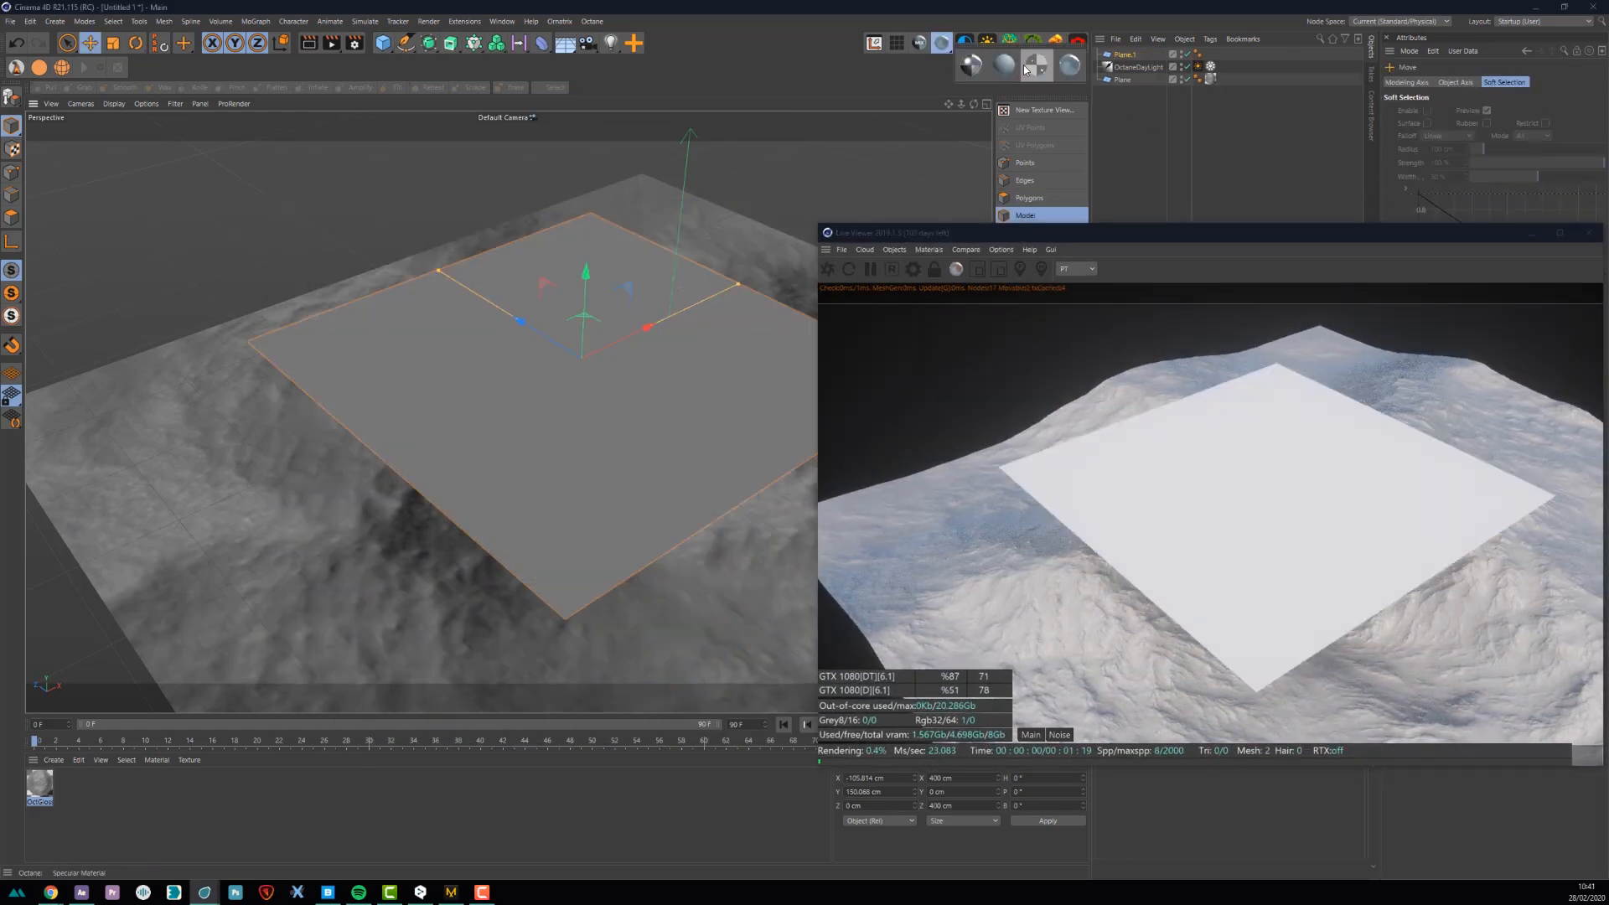
{"action": "left_click", "coordinate": [1025, 69]}
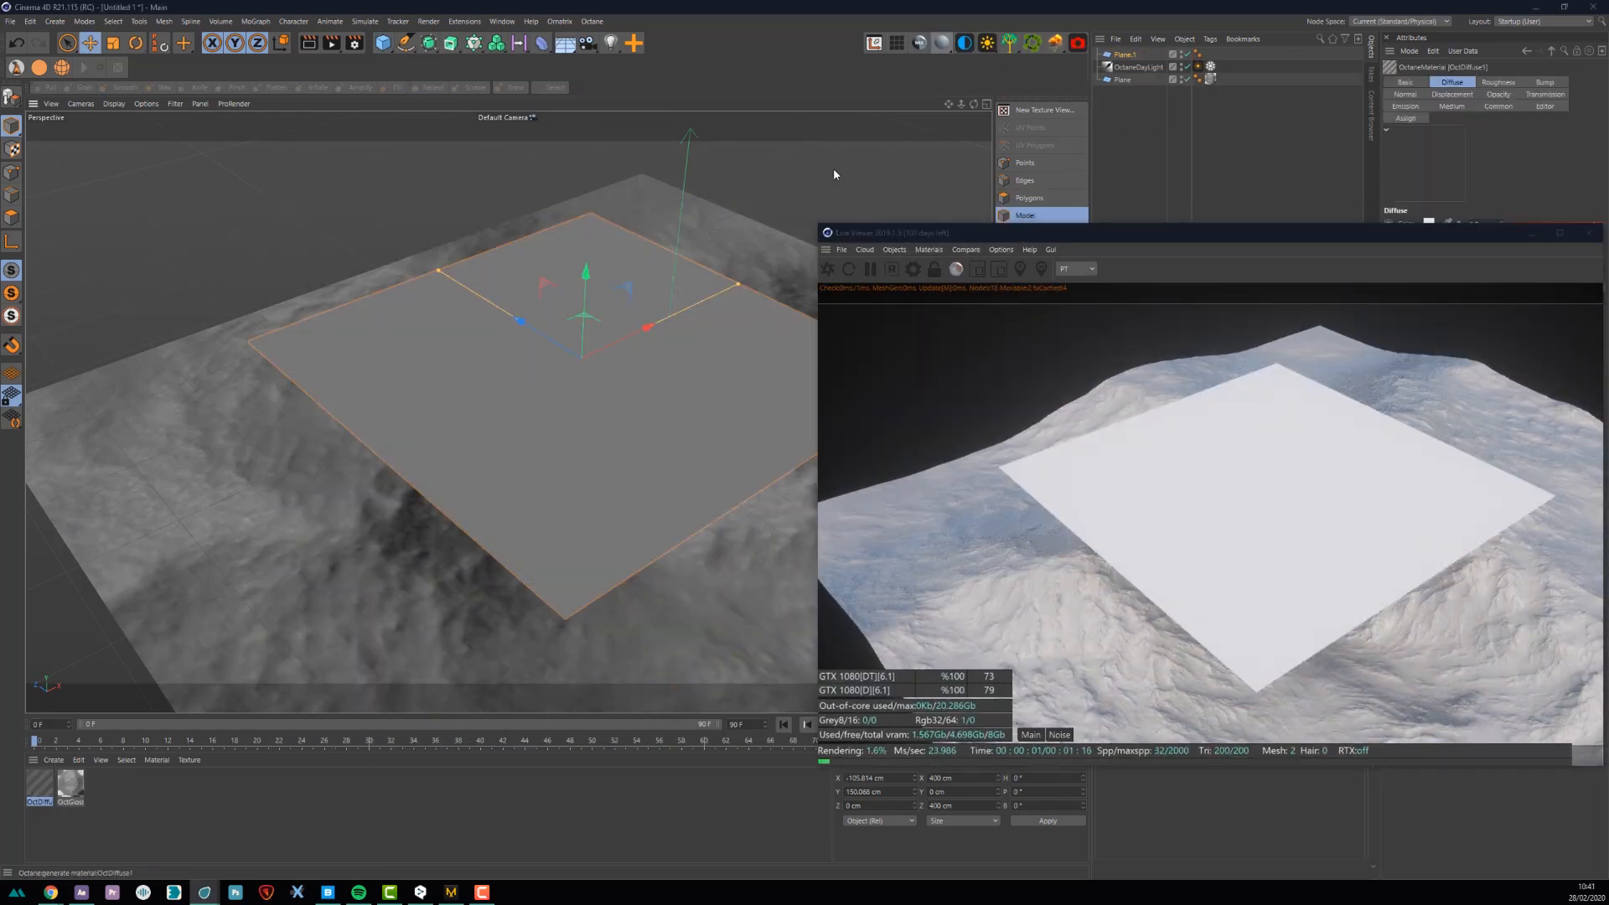
{"action": "left_click_drag", "start_coordinate": [701, 335], "coordinate": [699, 338]}
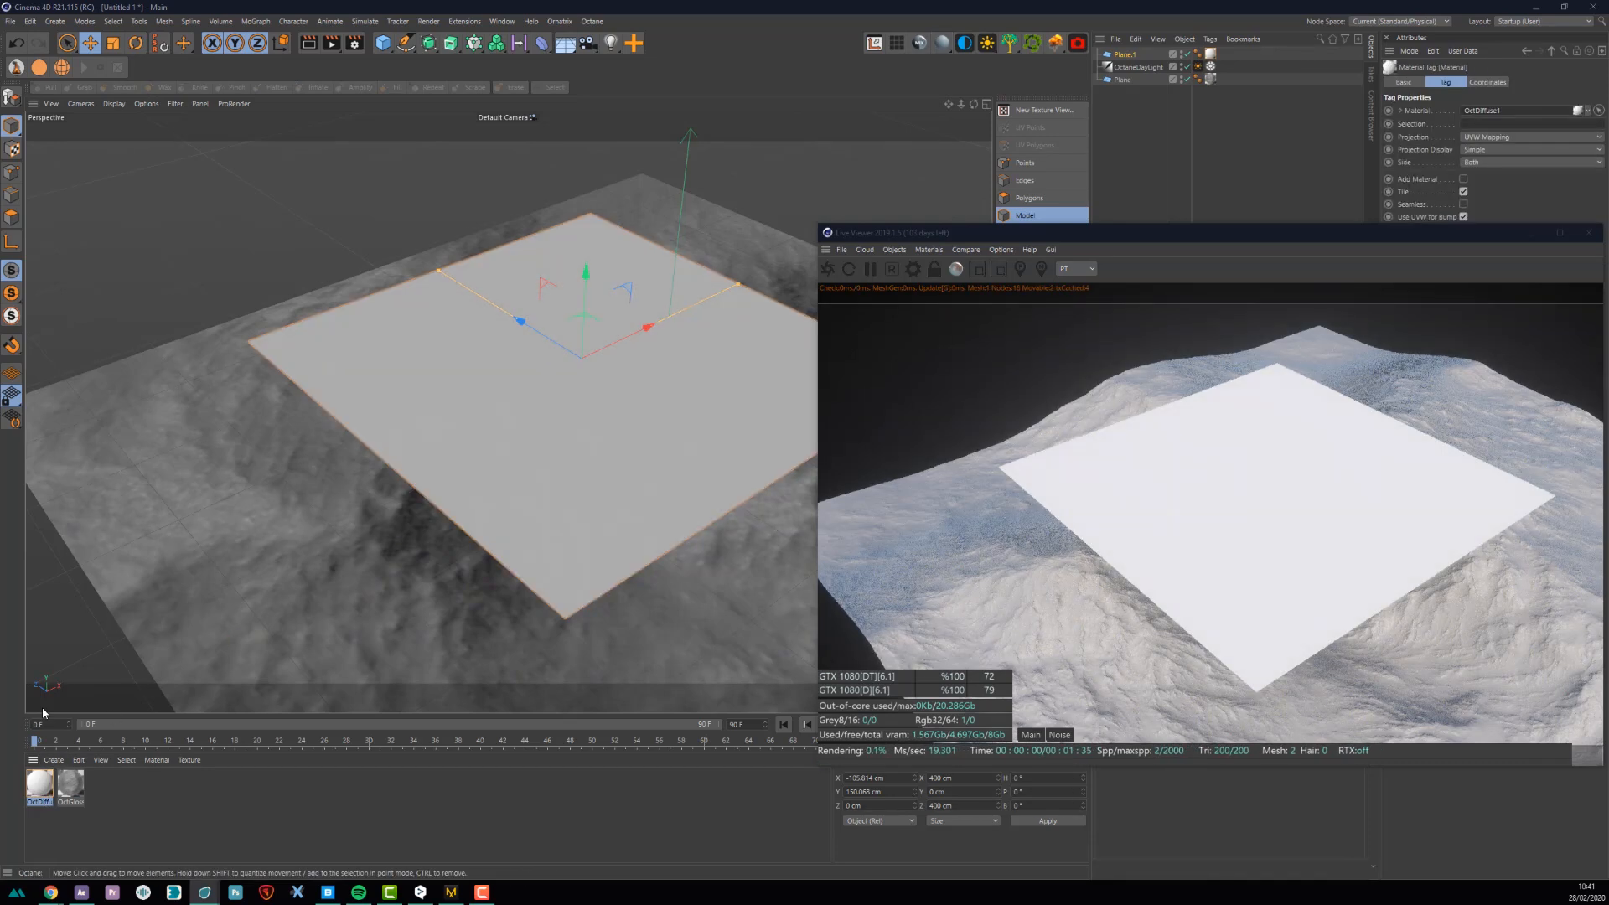
- Add an ImageTexture to the opacity channel of the raised plane's diffuse material
{"action": "double_click", "coordinate": [39, 784]}
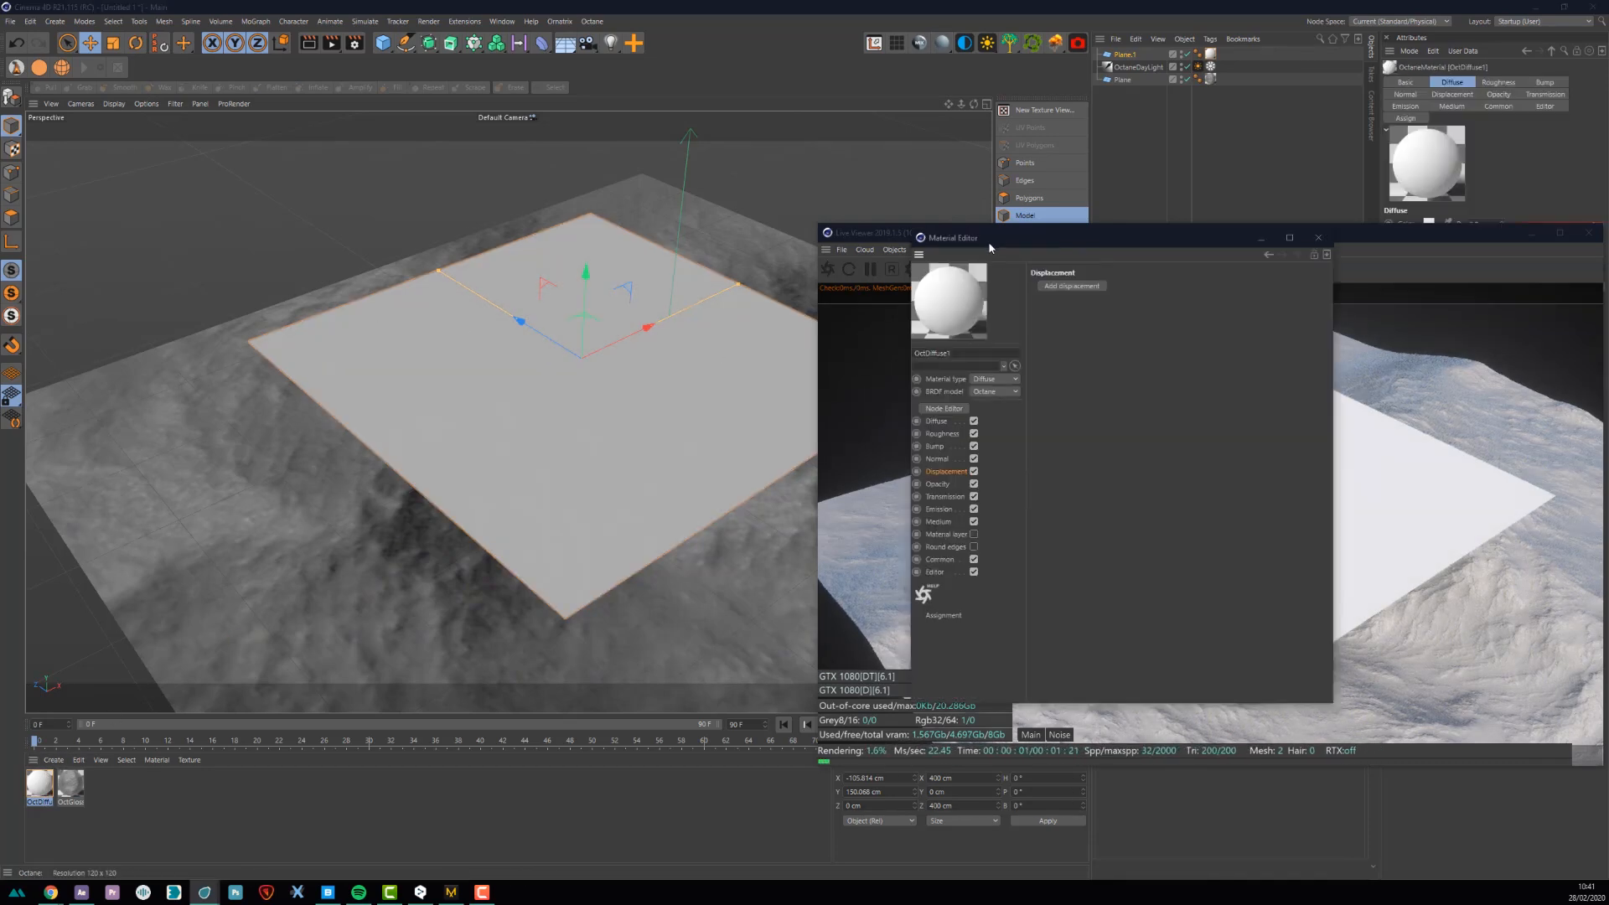
{"action": "left_click_drag", "start_coordinate": [992, 246], "coordinate": [257, 199]}
{"action": "left_click", "coordinate": [204, 435]}
{"action": "left_click", "coordinate": [342, 301]}
{"action": "mouse_move", "coordinate": [376, 570]}
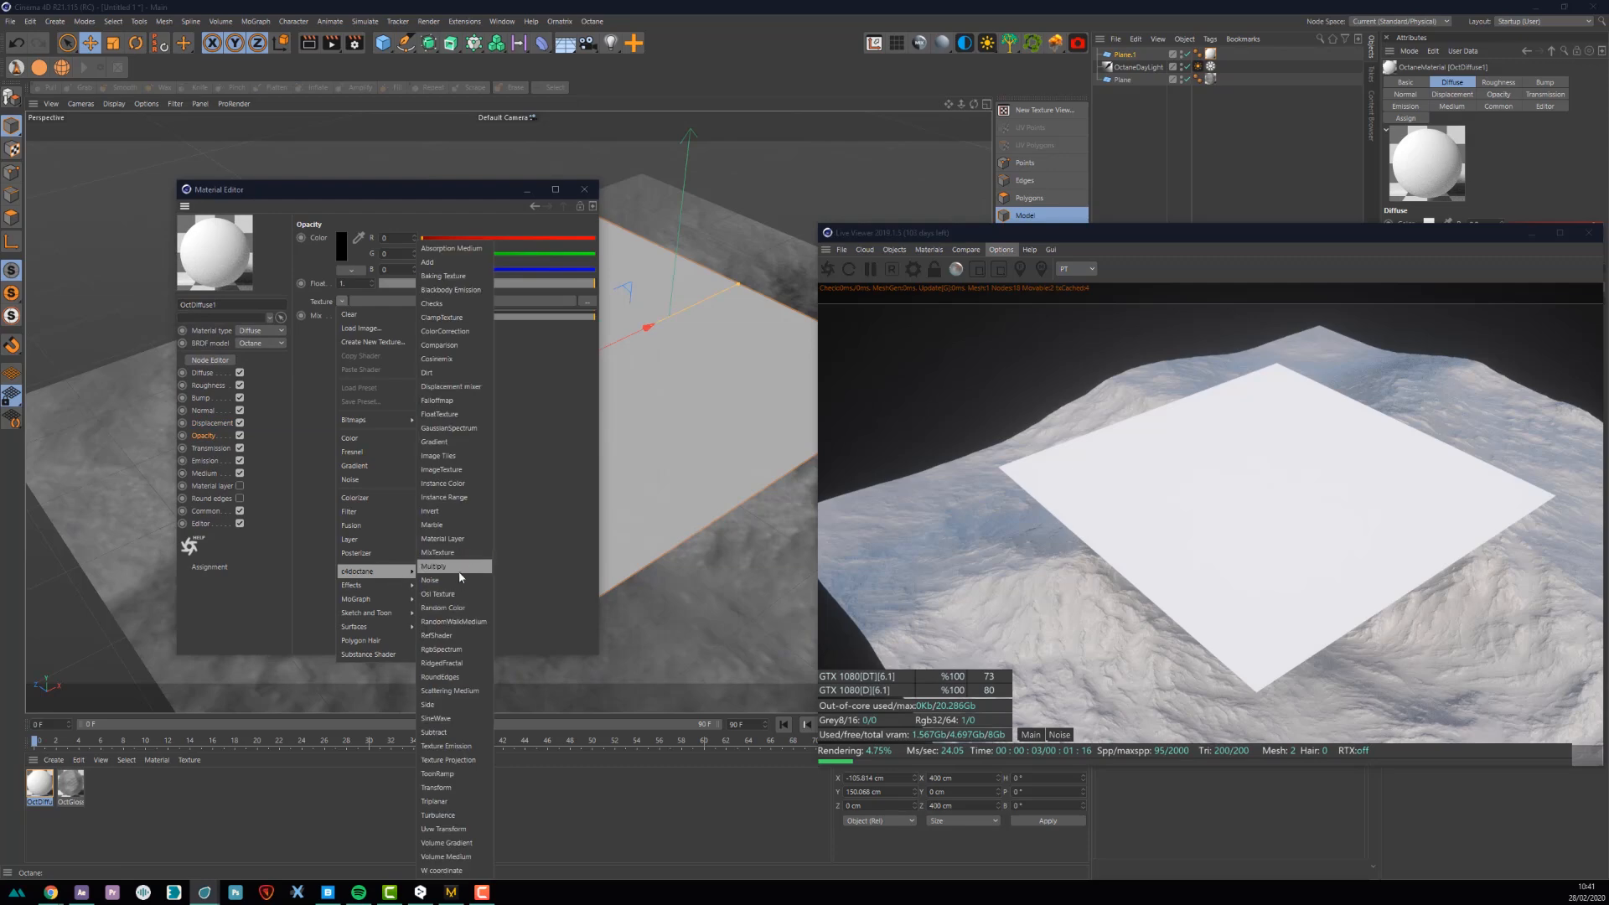
{"action": "left_click", "coordinate": [442, 469]}
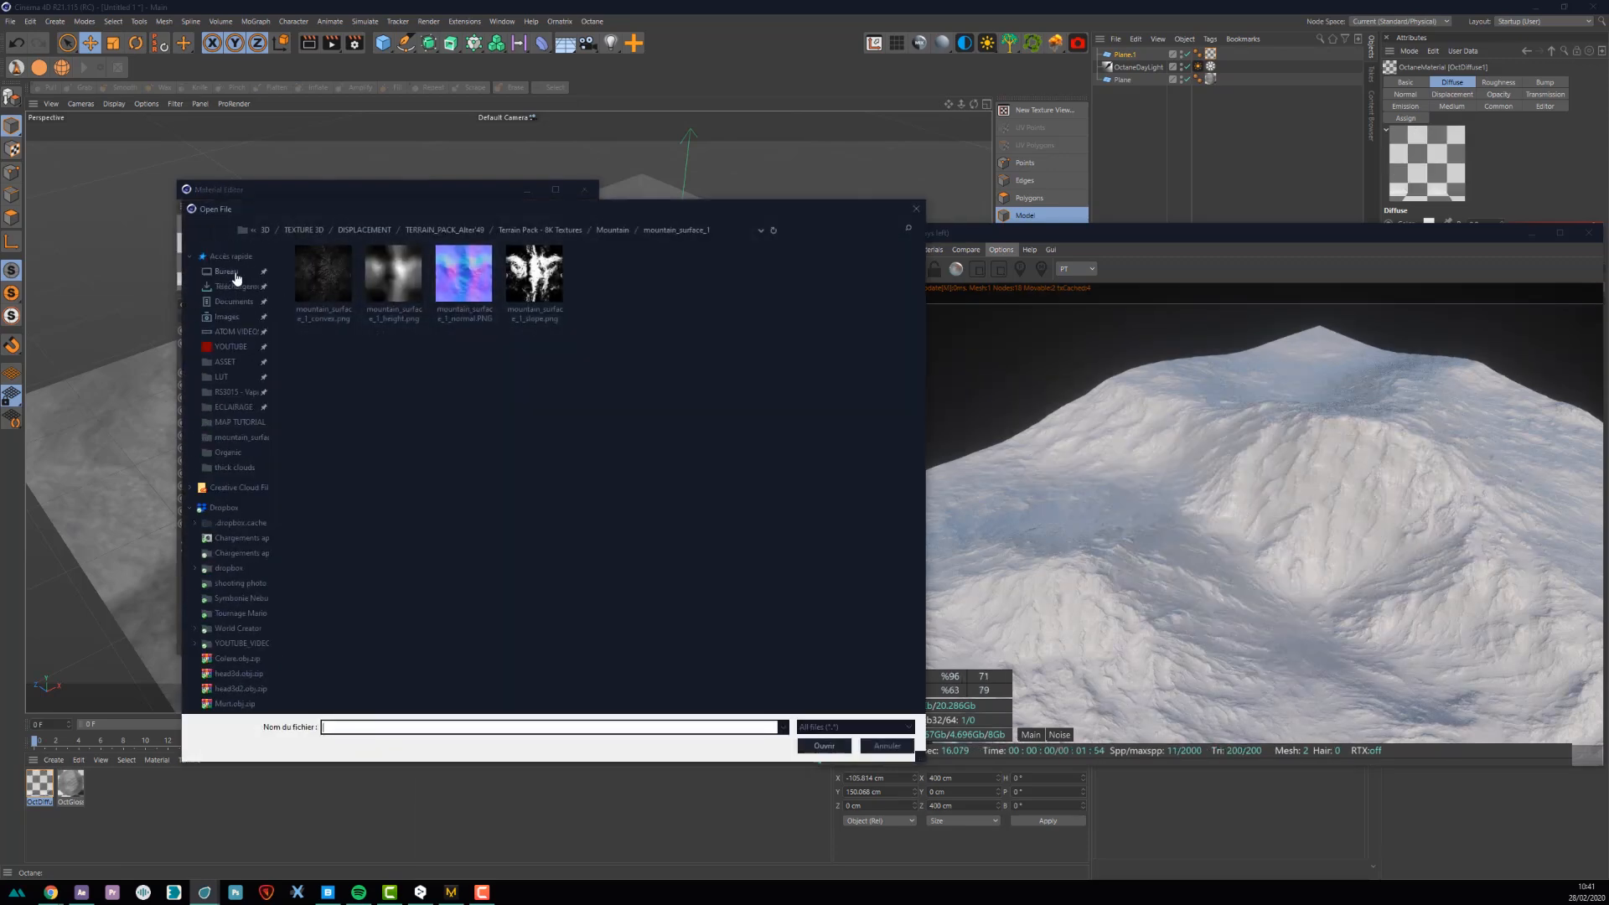
- Load nuage.jpg from the desktop as the opacity image without copying it to the project location
{"action": "left_click", "coordinate": [224, 271]}
{"action": "scroll", "coordinate": [575, 440], "scroll_direction": "down", "scroll_amount": 2}
{"action": "double_click", "coordinate": [531, 519]}
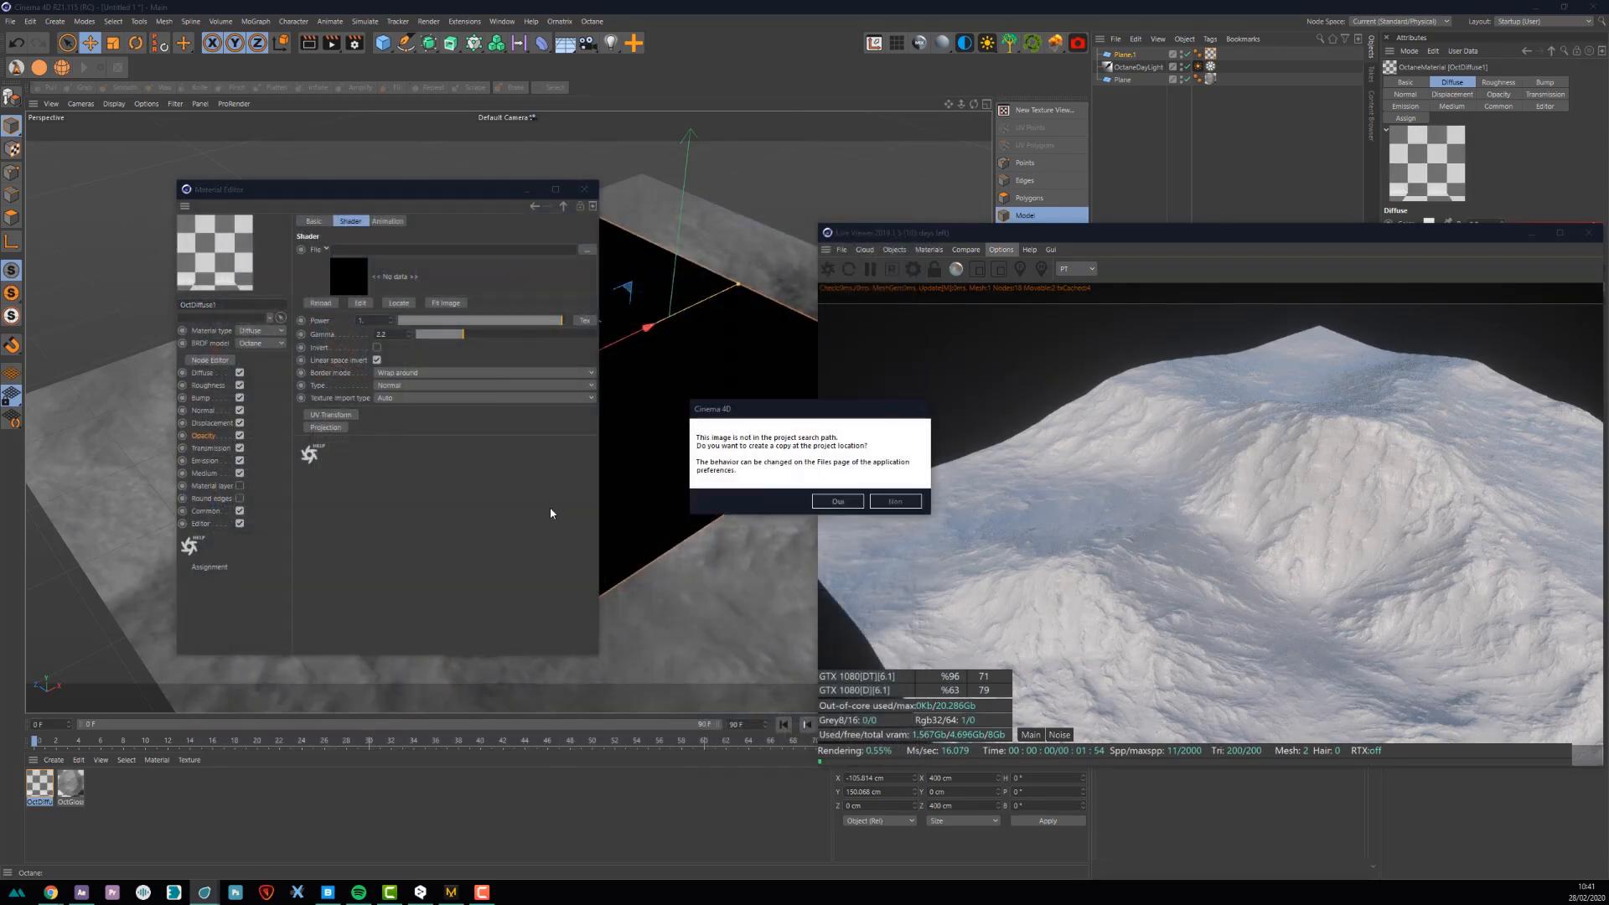
{"action": "left_click", "coordinate": [892, 501]}
- Tilt the cloud plane slightly and move it above the terrain's outer edge, at a height of about 176 cm
{"action": "left_click_drag", "start_coordinate": [395, 194], "coordinate": [264, 200]}
{"action": "left_click_drag", "start_coordinate": [588, 292], "coordinate": [415, 340]}
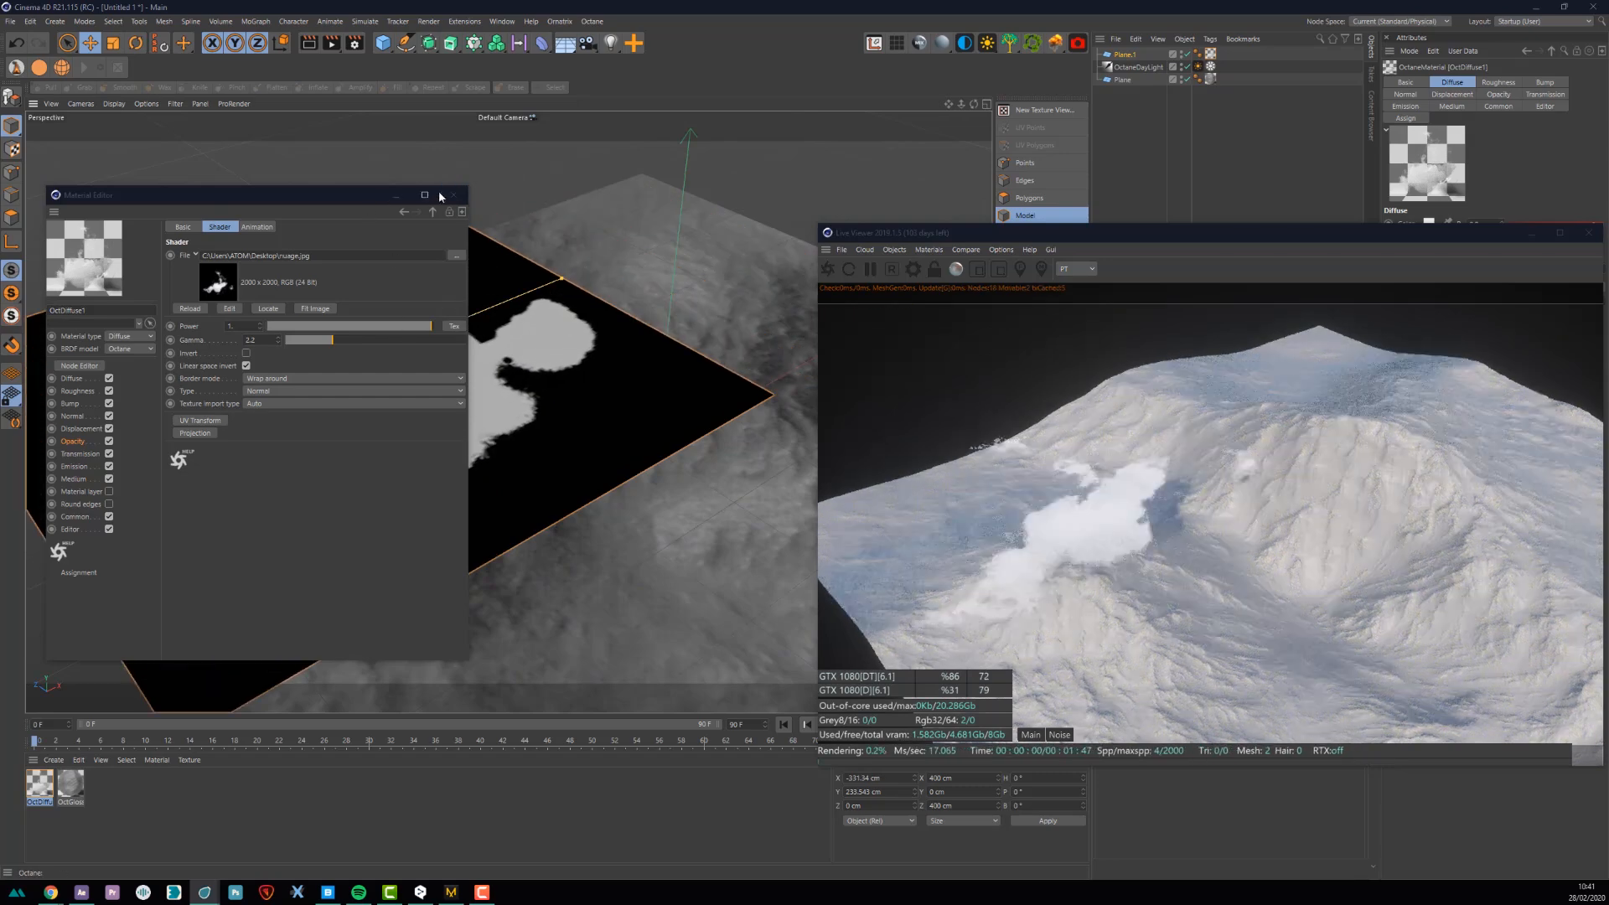
{"action": "left_click", "coordinate": [453, 195]}
{"action": "key", "text": "r"}
{"action": "left_click_drag", "start_coordinate": [318, 355], "coordinate": [443, 422]}
{"action": "left_click_drag", "start_coordinate": [524, 377], "coordinate": [538, 429]}
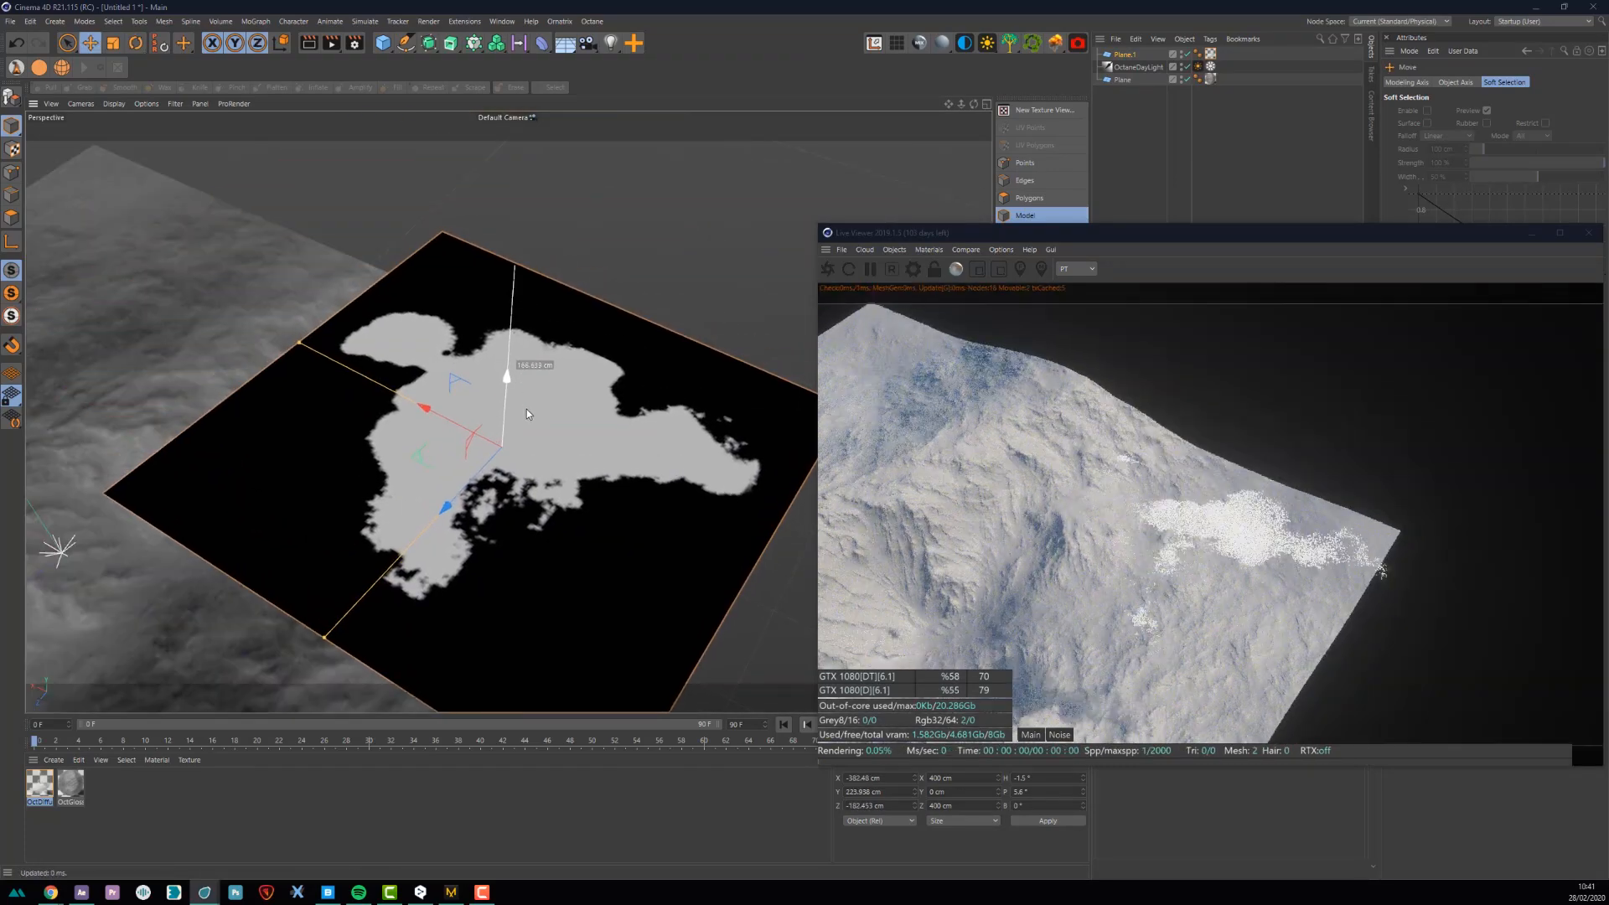
{"action": "middle_click_drag", "start_coordinate": [525, 385], "coordinate": [623, 133], "text": "alt"}
{"action": "scroll", "coordinate": [525, 387], "scroll_direction": "up", "scroll_amount": 5}
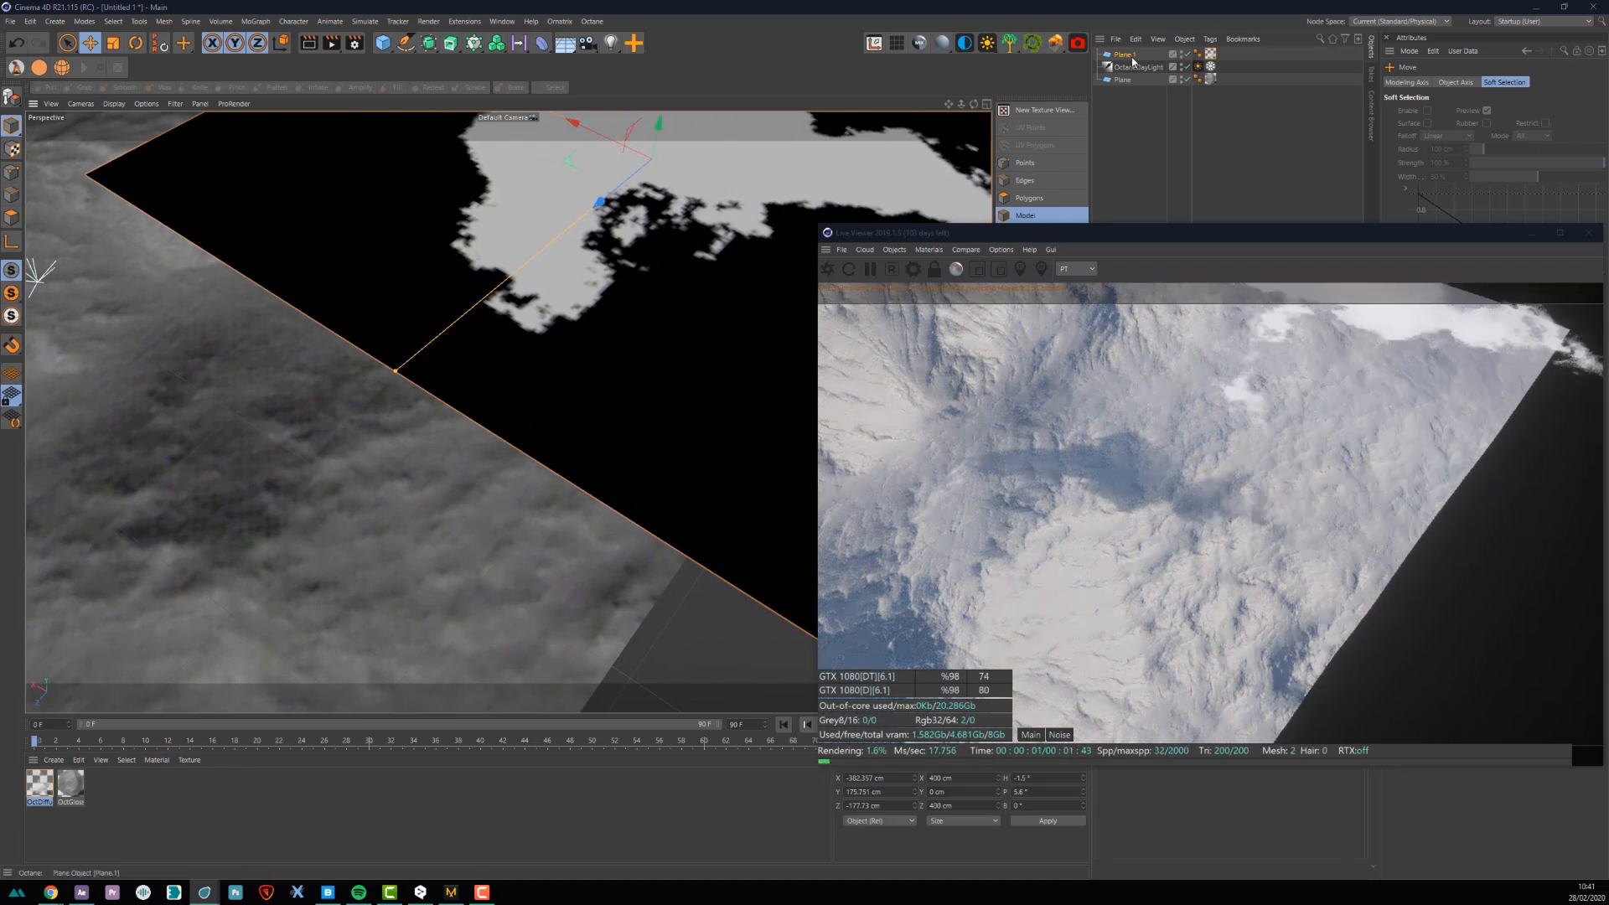
- Scale the cloud plane up to about 778 cm square
{"action": "key", "text": "r"}
{"action": "scroll", "coordinate": [586, 275], "scroll_direction": "down", "scroll_amount": 5}
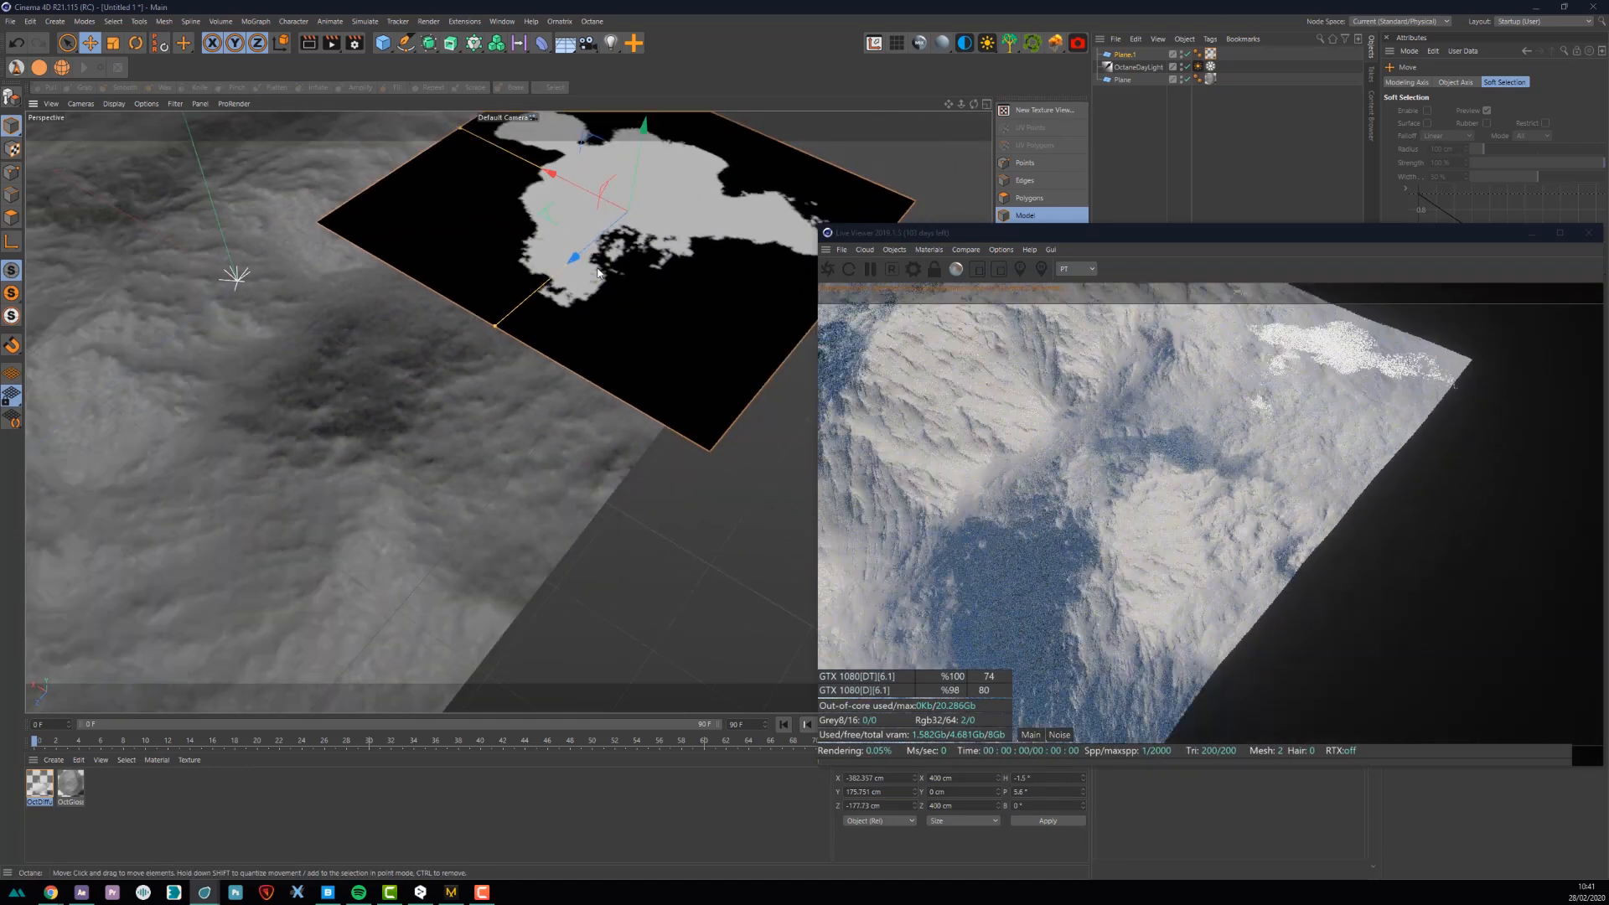
{"action": "key", "text": "t"}
{"action": "left_click_drag", "start_coordinate": [635, 267], "coordinate": [637, 277]}
{"action": "left_click_drag", "start_coordinate": [407, 436], "coordinate": [377, 369], "text": "alt"}
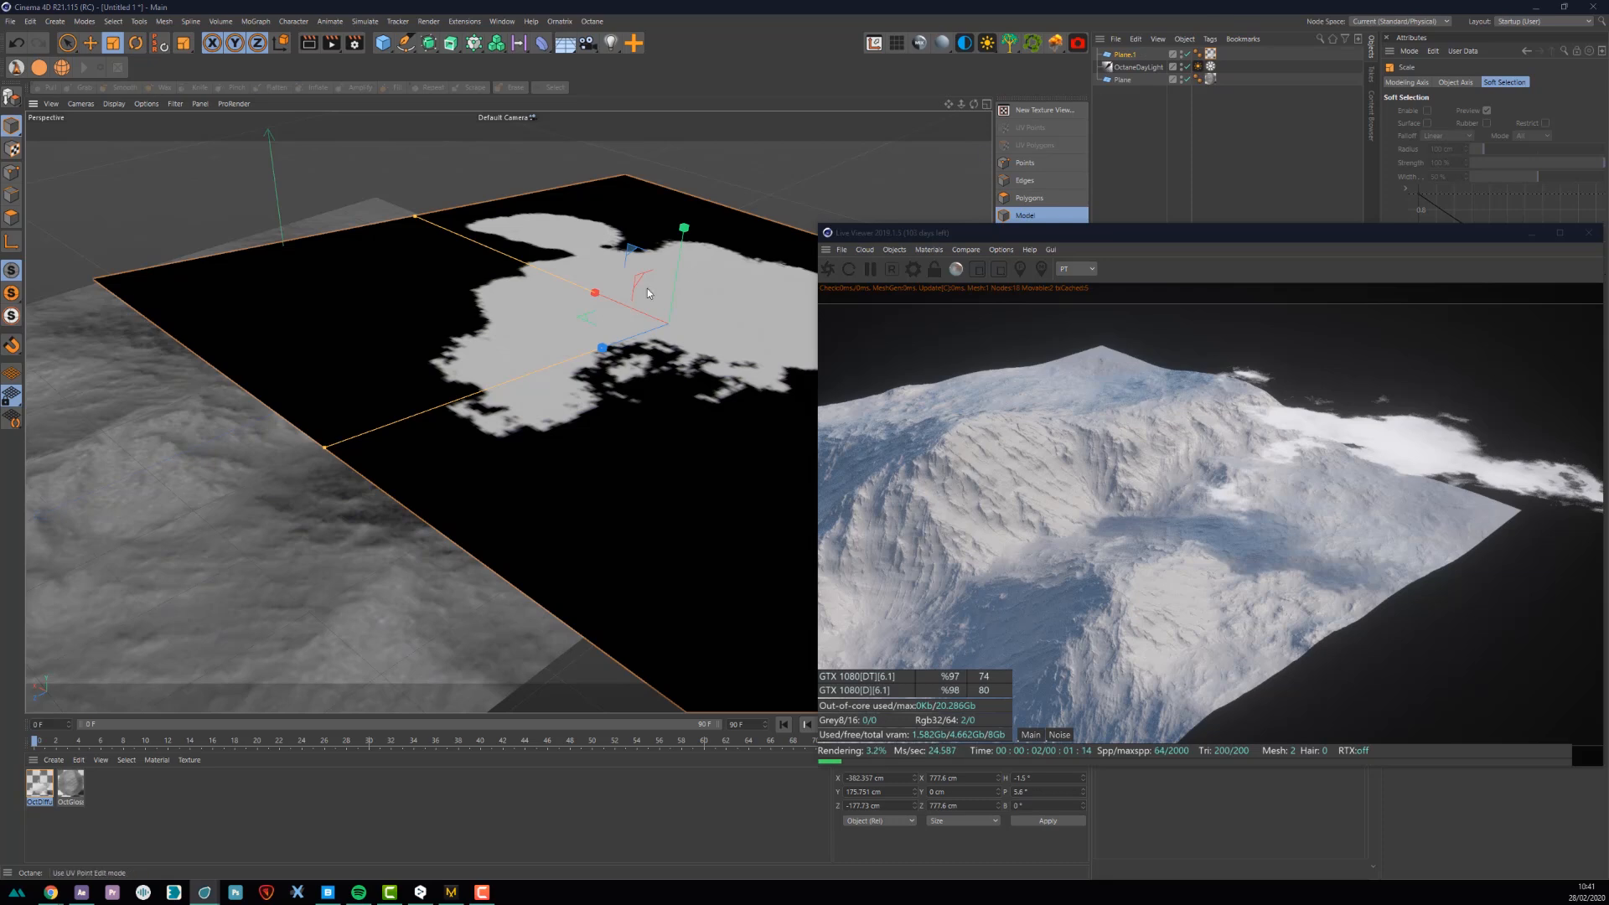
- Add an Octane ObjectTag to the cloud plane and turn off its camera visibility so only its shadow renders
{"action": "right_click", "coordinate": [1127, 55]}
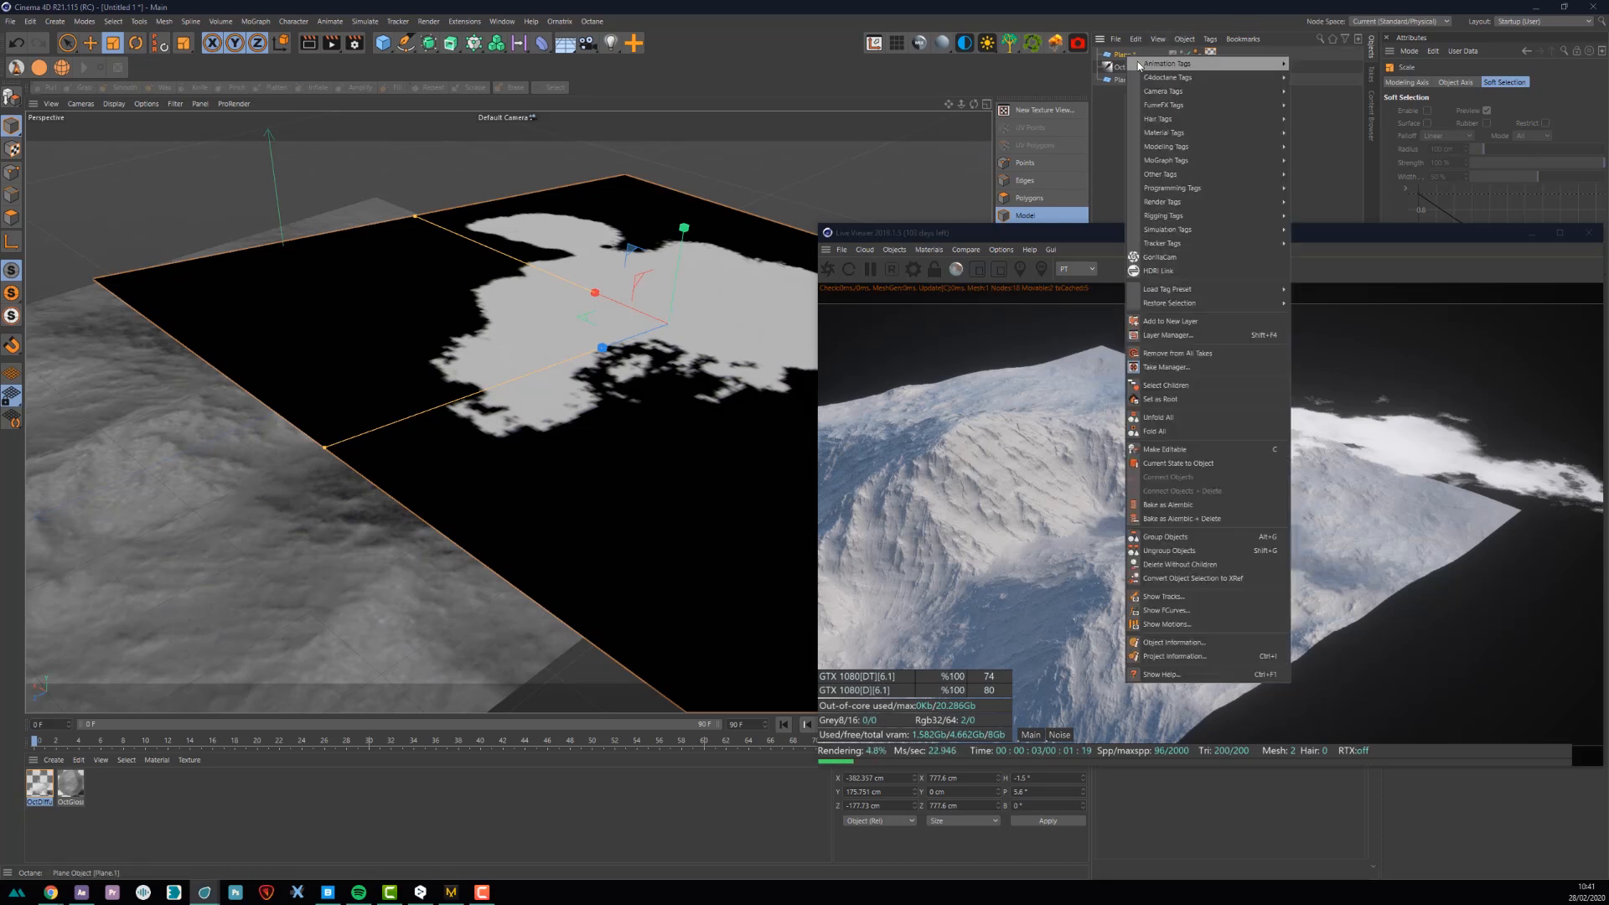
{"action": "mouse_move", "coordinate": [1170, 79]}
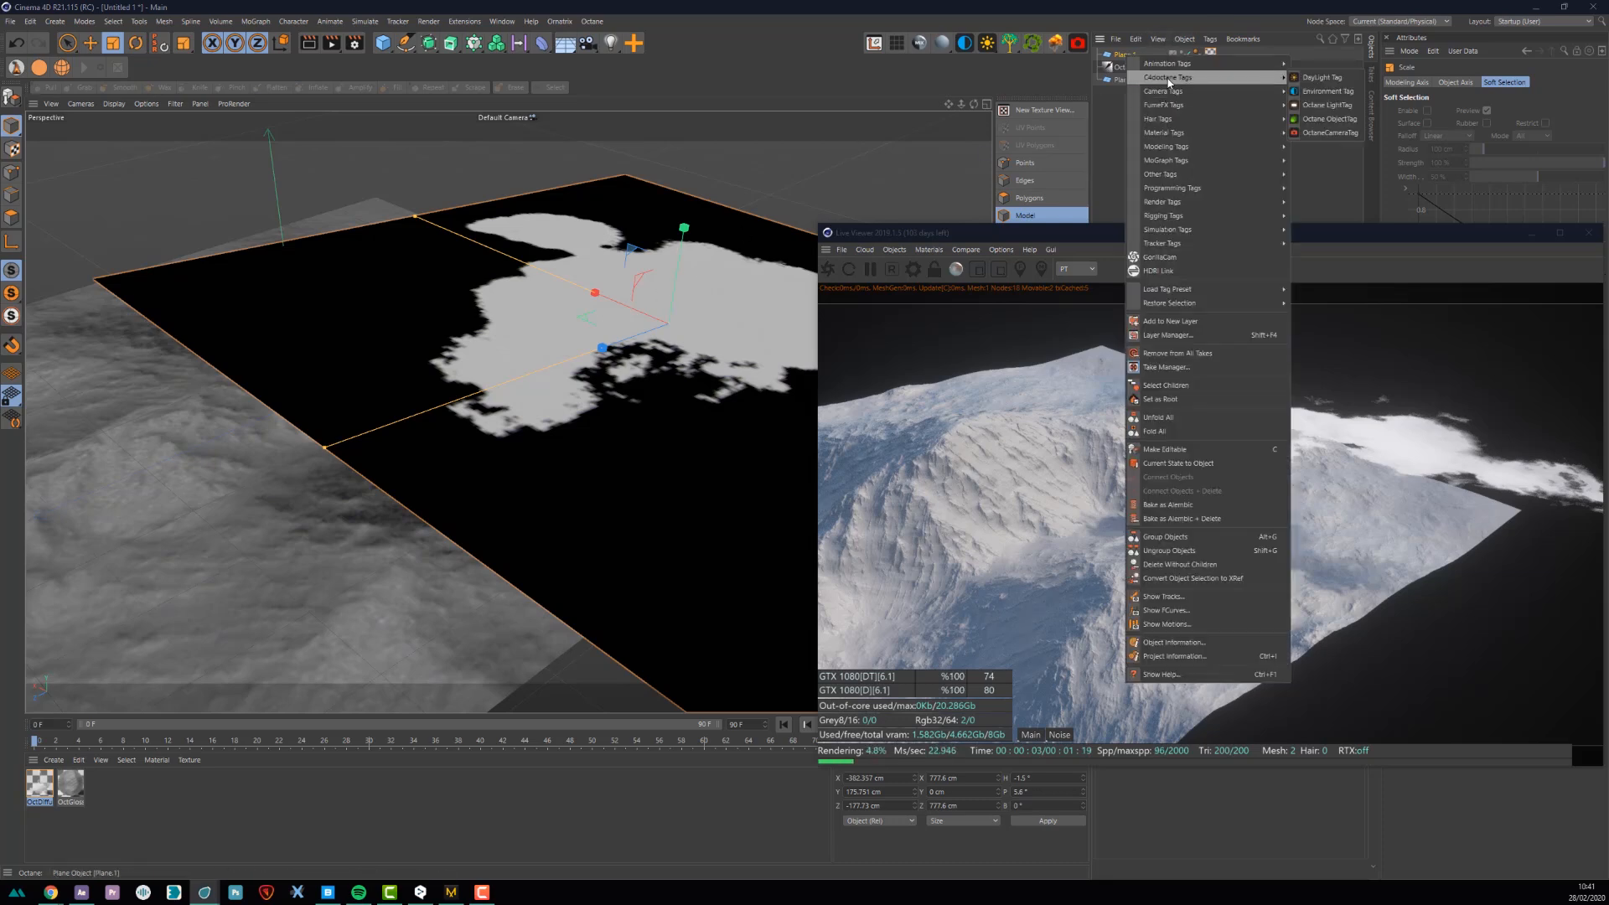
{"action": "left_click", "coordinate": [1323, 122]}
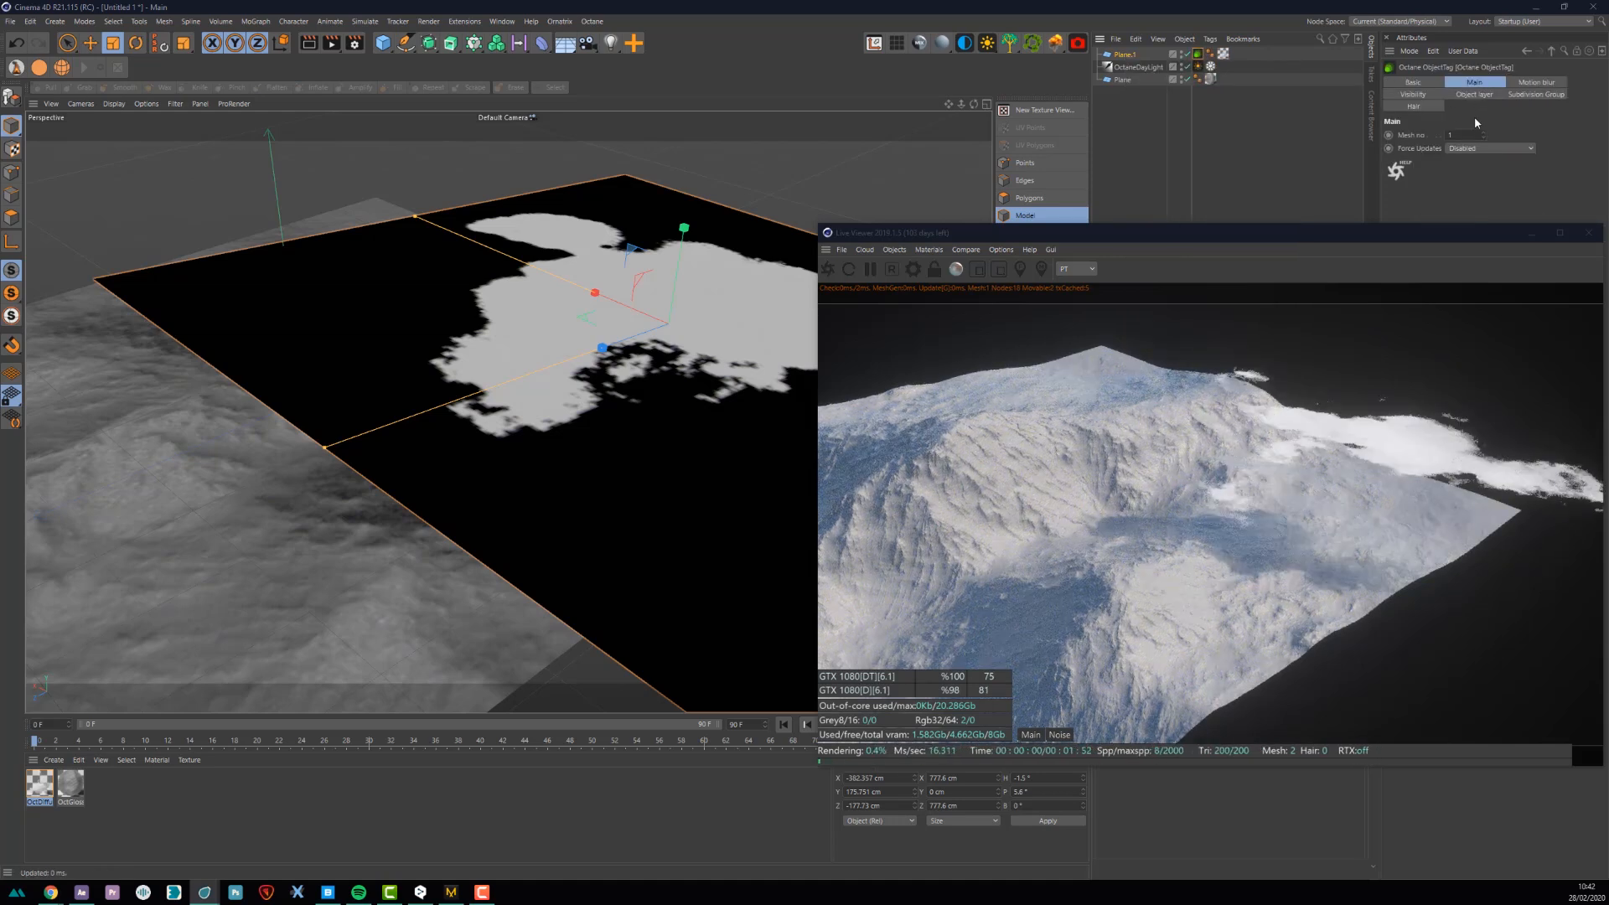
{"action": "left_click", "coordinate": [1414, 95]}
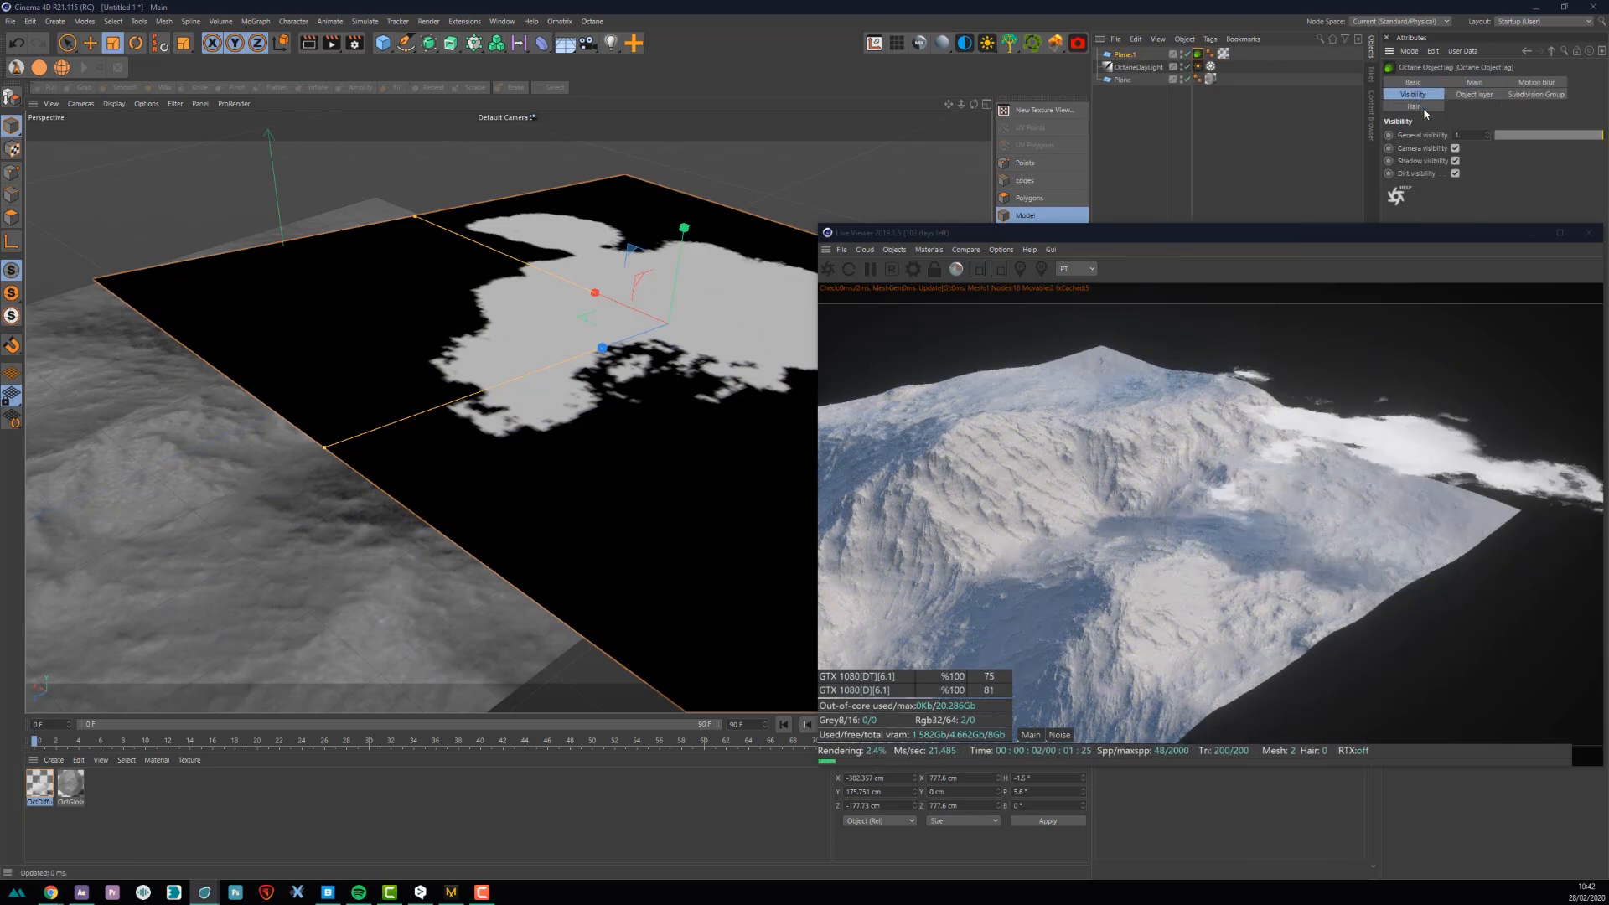
{"action": "left_click", "coordinate": [1456, 149]}
{"action": "scroll", "coordinate": [602, 382], "scroll_direction": "up", "scroll_amount": 2}
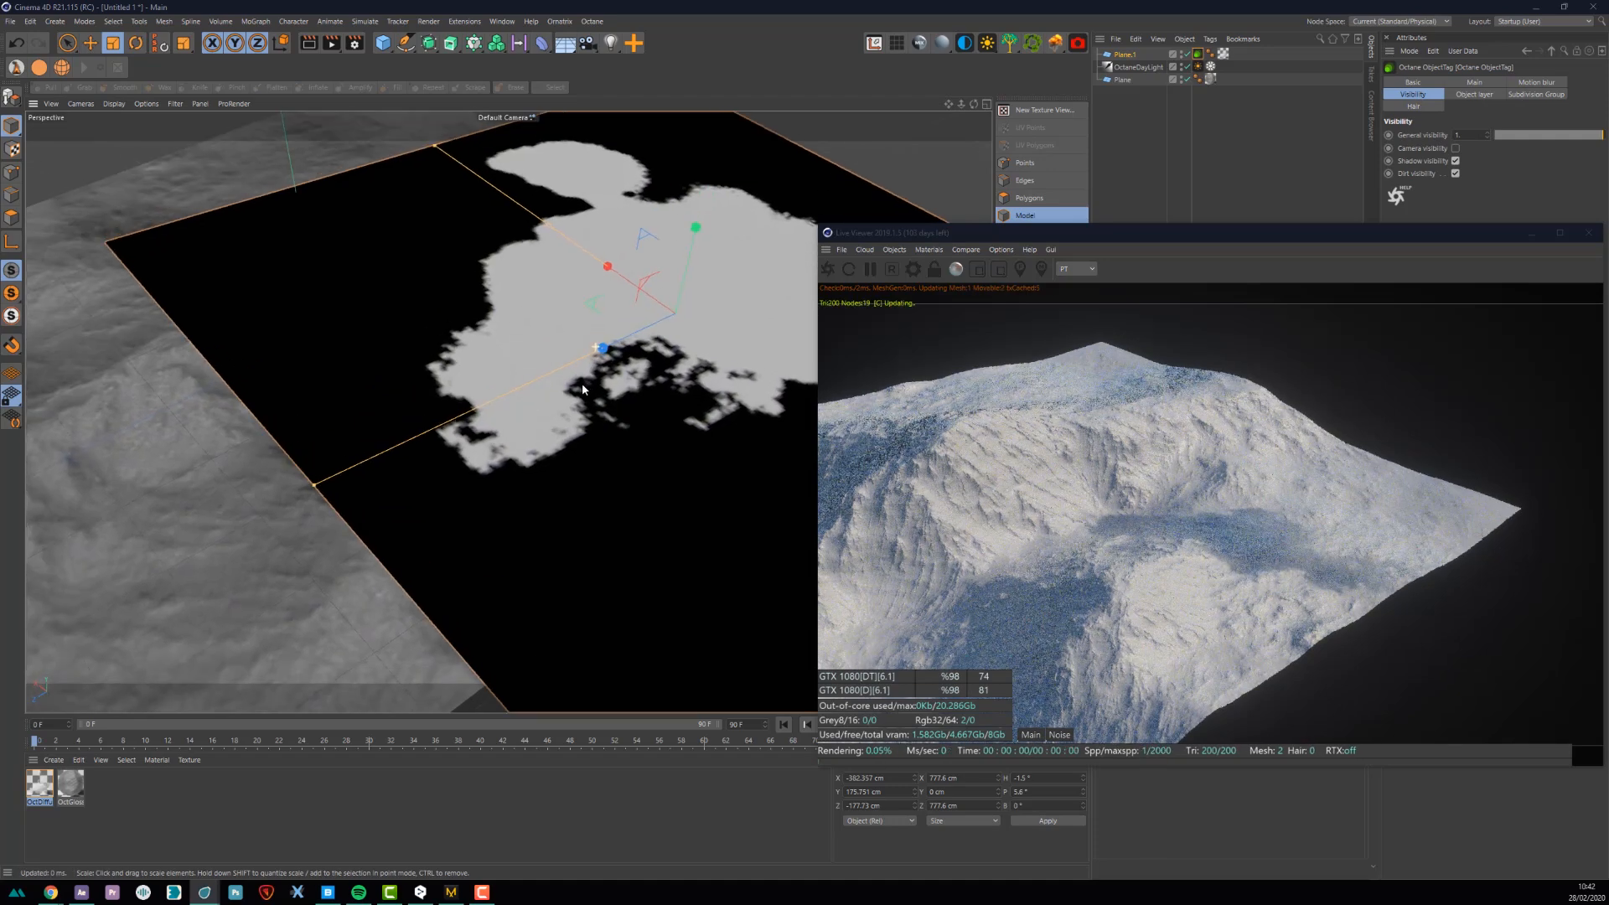
- Duplicate the cloud plane, rotate the copy to a different angle and enlarge it to about 1483 cm square
{"action": "key", "text": "ctrl+c"}
{"action": "key", "text": "ctrl+v"}
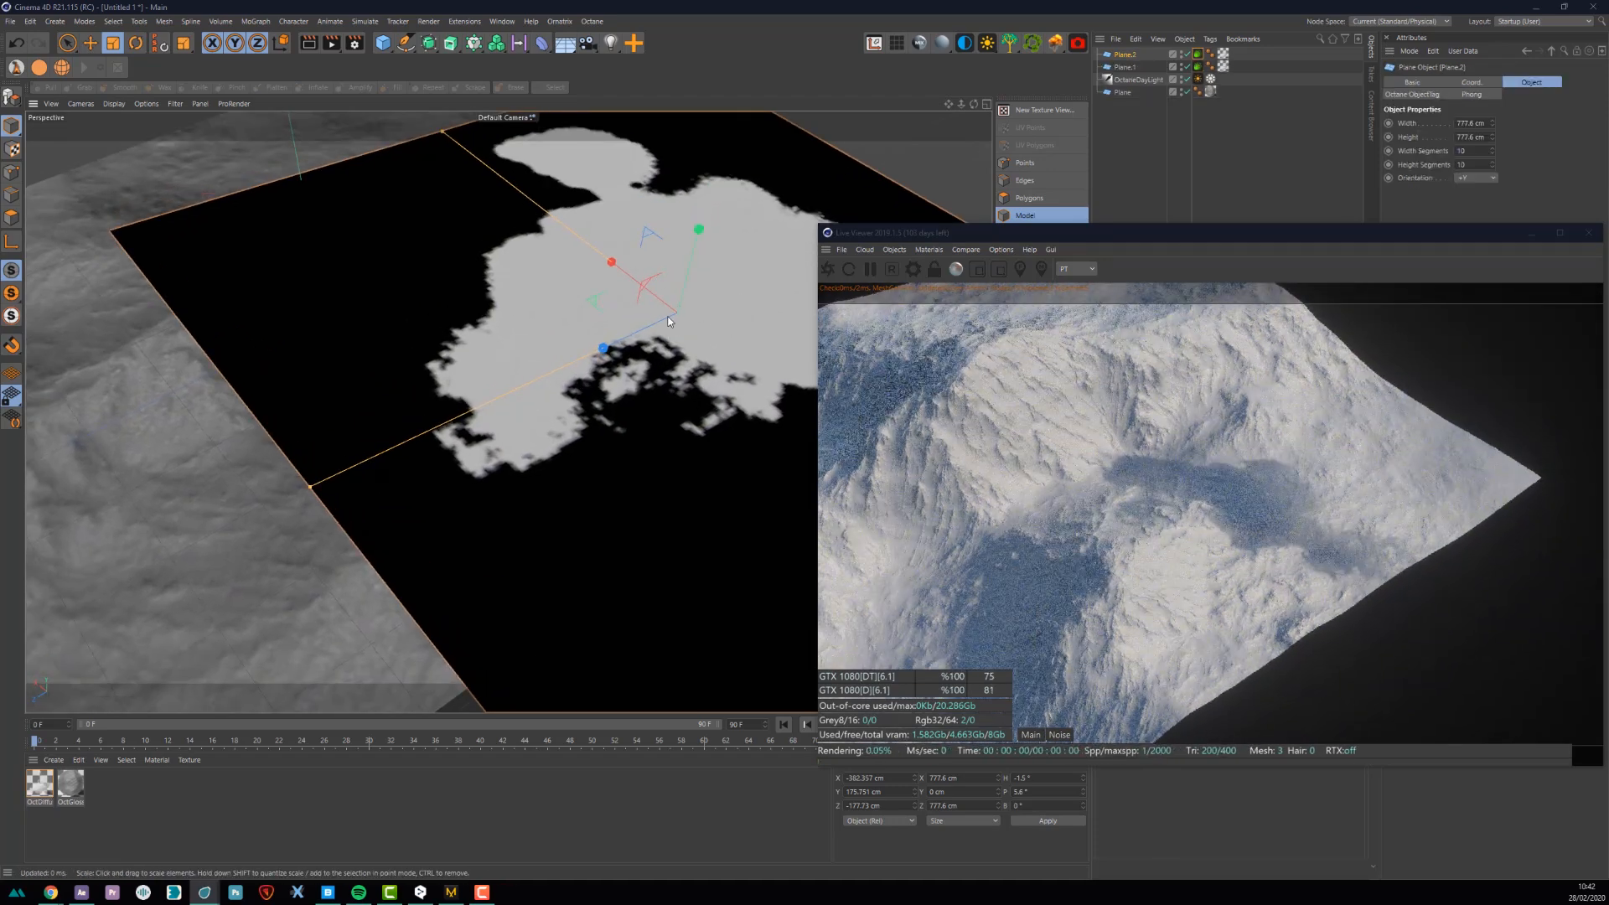
{"action": "key", "text": "r"}
{"action": "left_click_drag", "start_coordinate": [661, 319], "coordinate": [997, 280]}
{"action": "key", "text": "t"}
{"action": "key", "text": "r"}
- Move the enlarged cloud plane over the central part of the terrain to cast a second cloud shadow on the slopes
{"action": "key", "text": "e"}
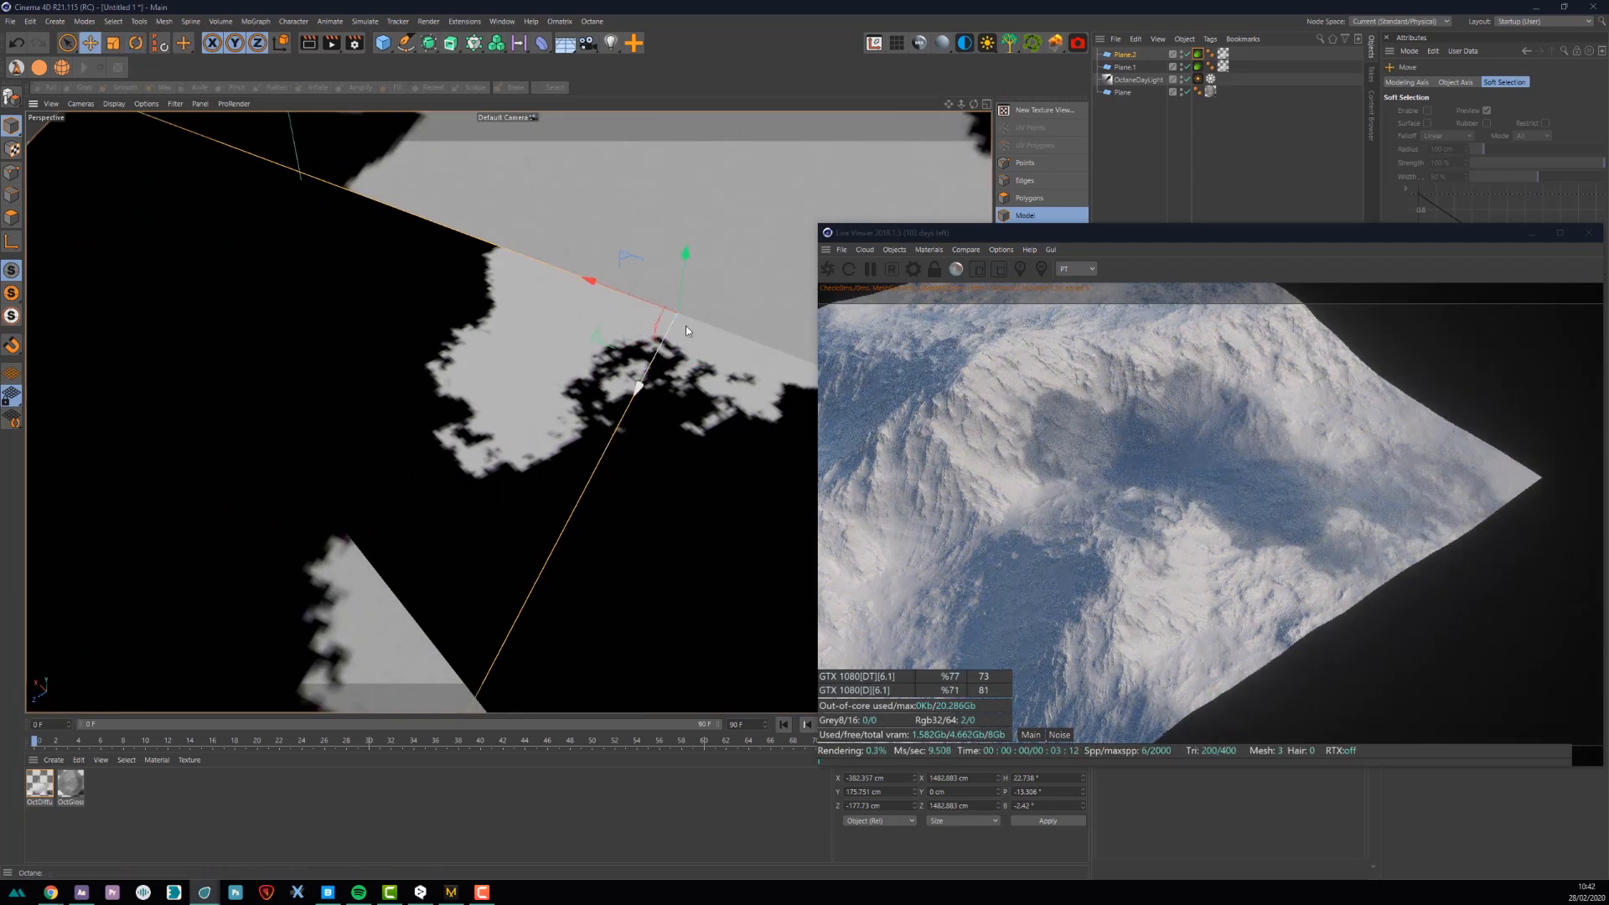
{"action": "left_click_drag", "start_coordinate": [619, 307], "coordinate": [159, 278]}
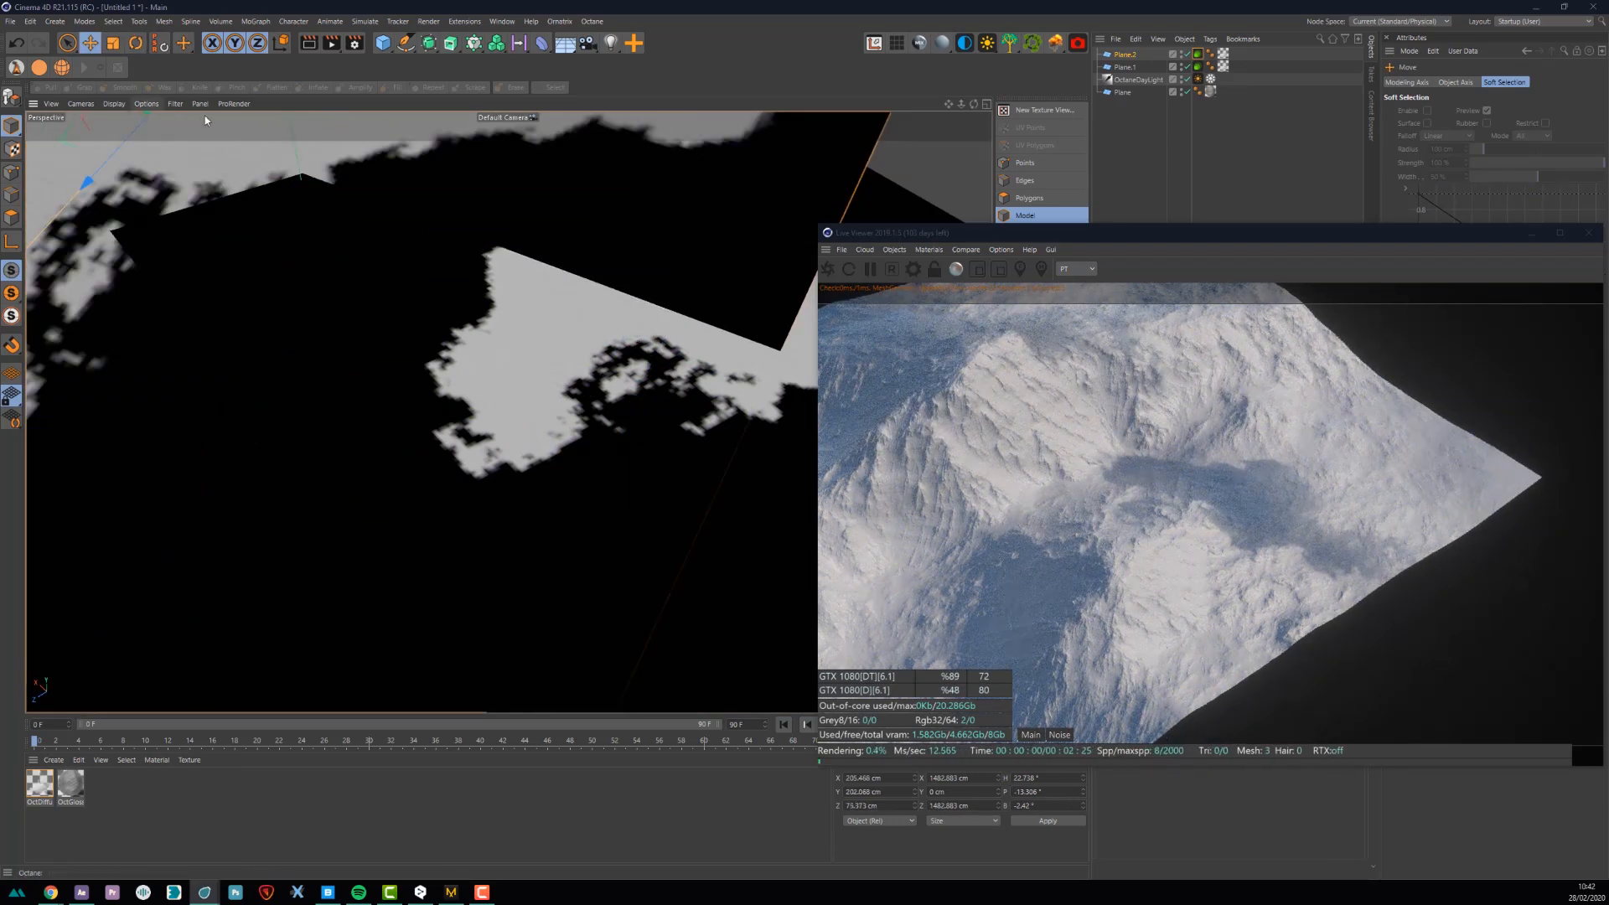
{"action": "middle_click_drag", "start_coordinate": [247, 227], "coordinate": [445, 370], "text": "alt"}
{"action": "left_click_drag", "start_coordinate": [256, 220], "coordinate": [494, 313]}
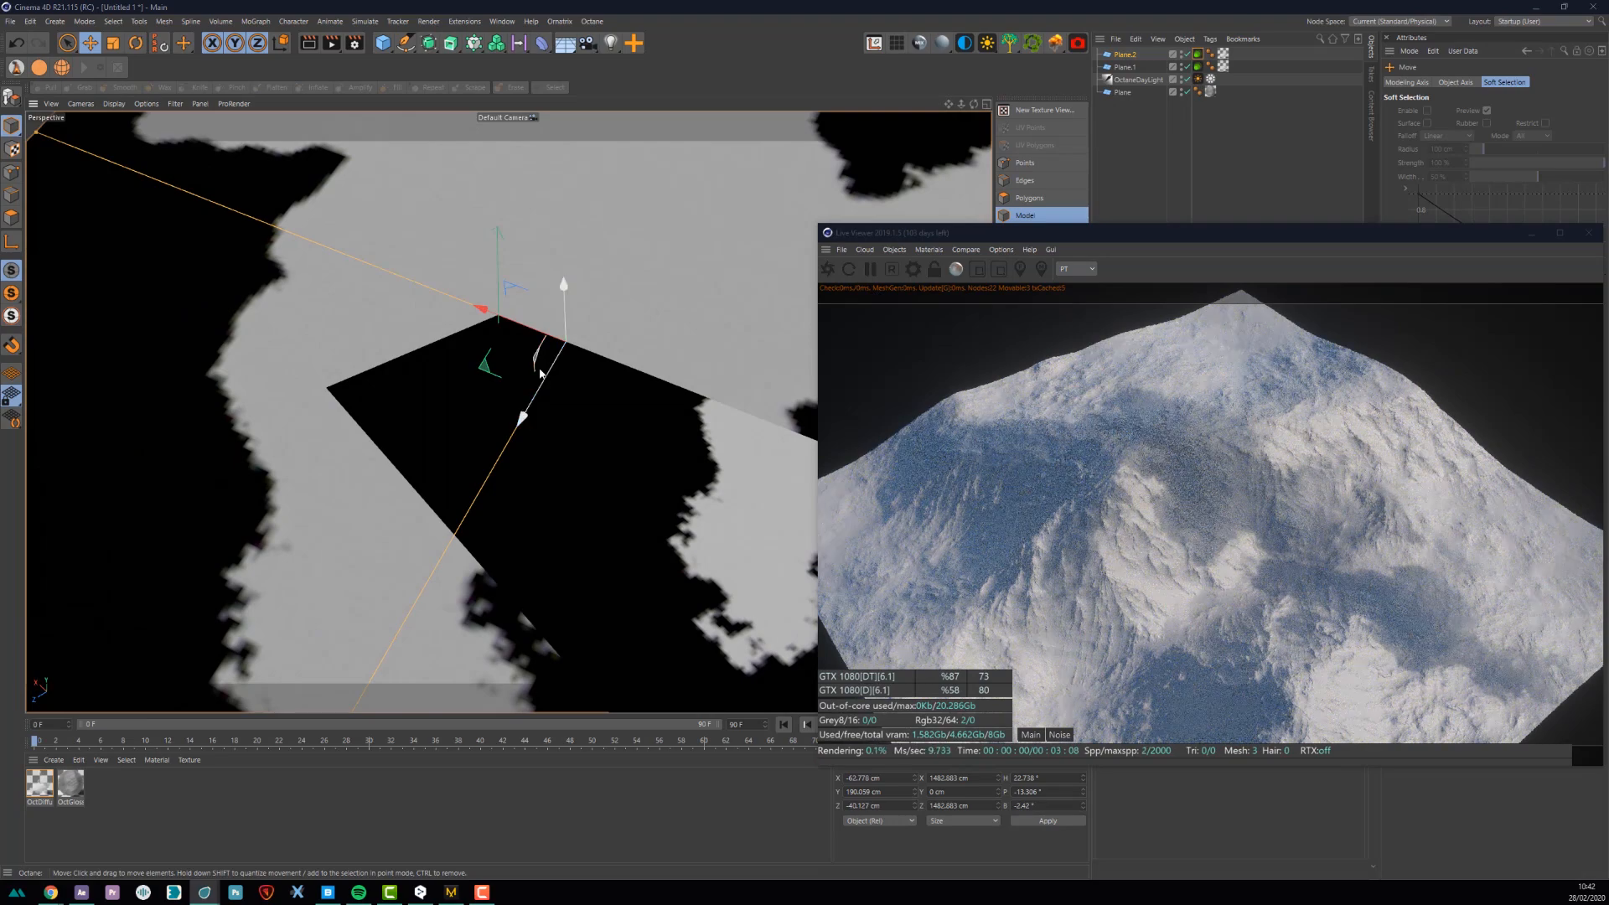
{"action": "left_click_drag", "start_coordinate": [589, 410], "coordinate": [493, 405], "text": "alt"}
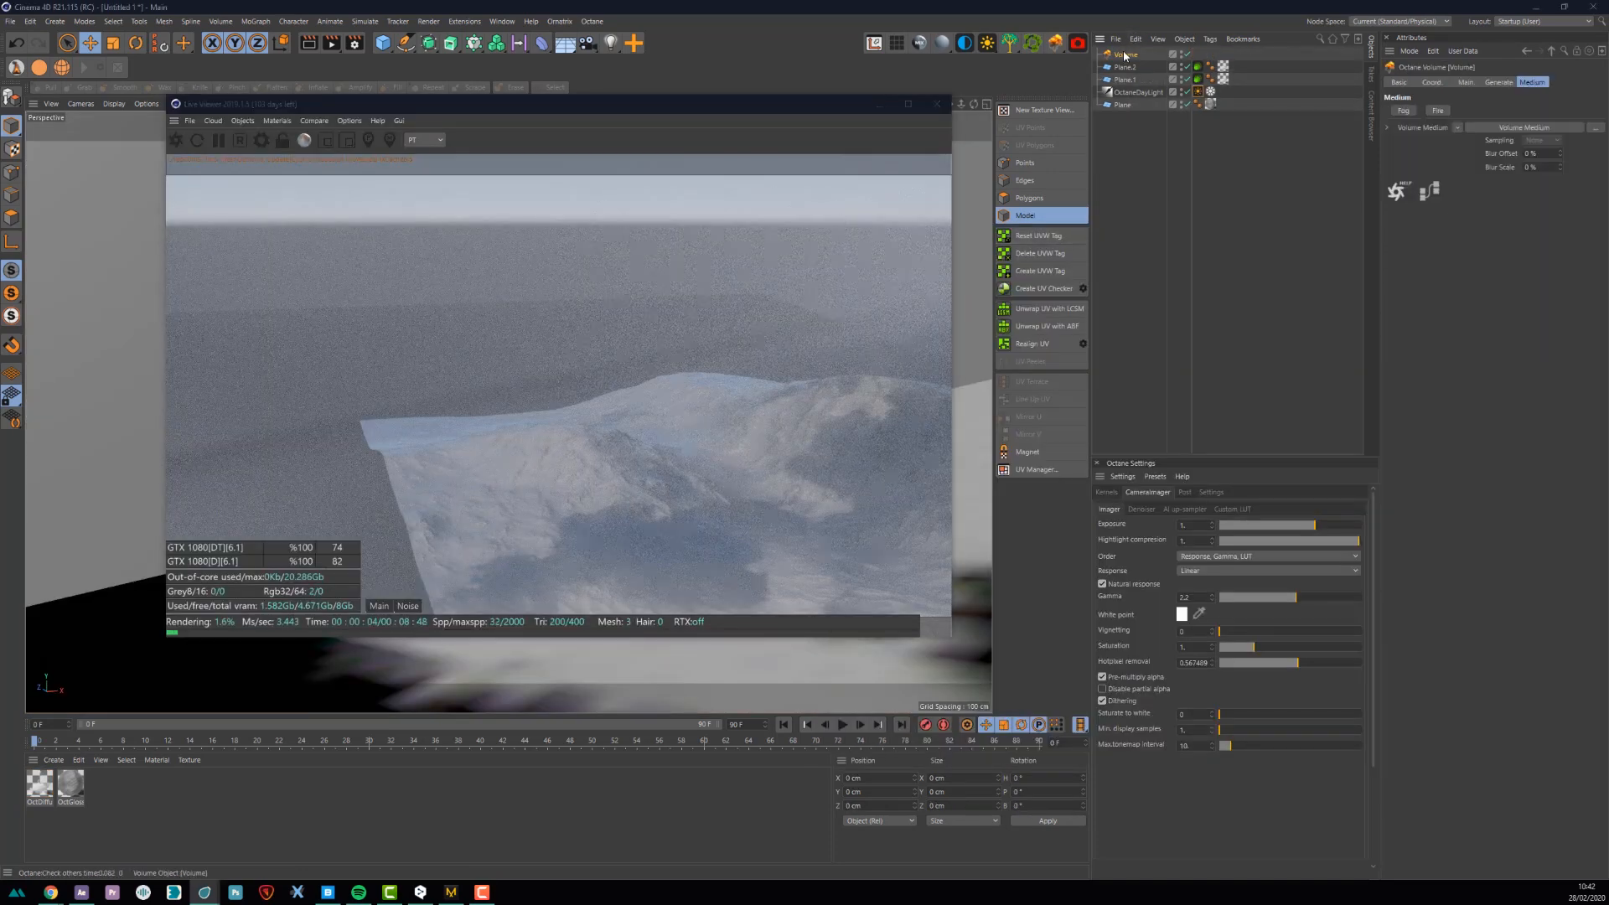
{"action": "left_click_drag", "start_coordinate": [654, 489], "coordinate": [726, 490], "text": "alt"}
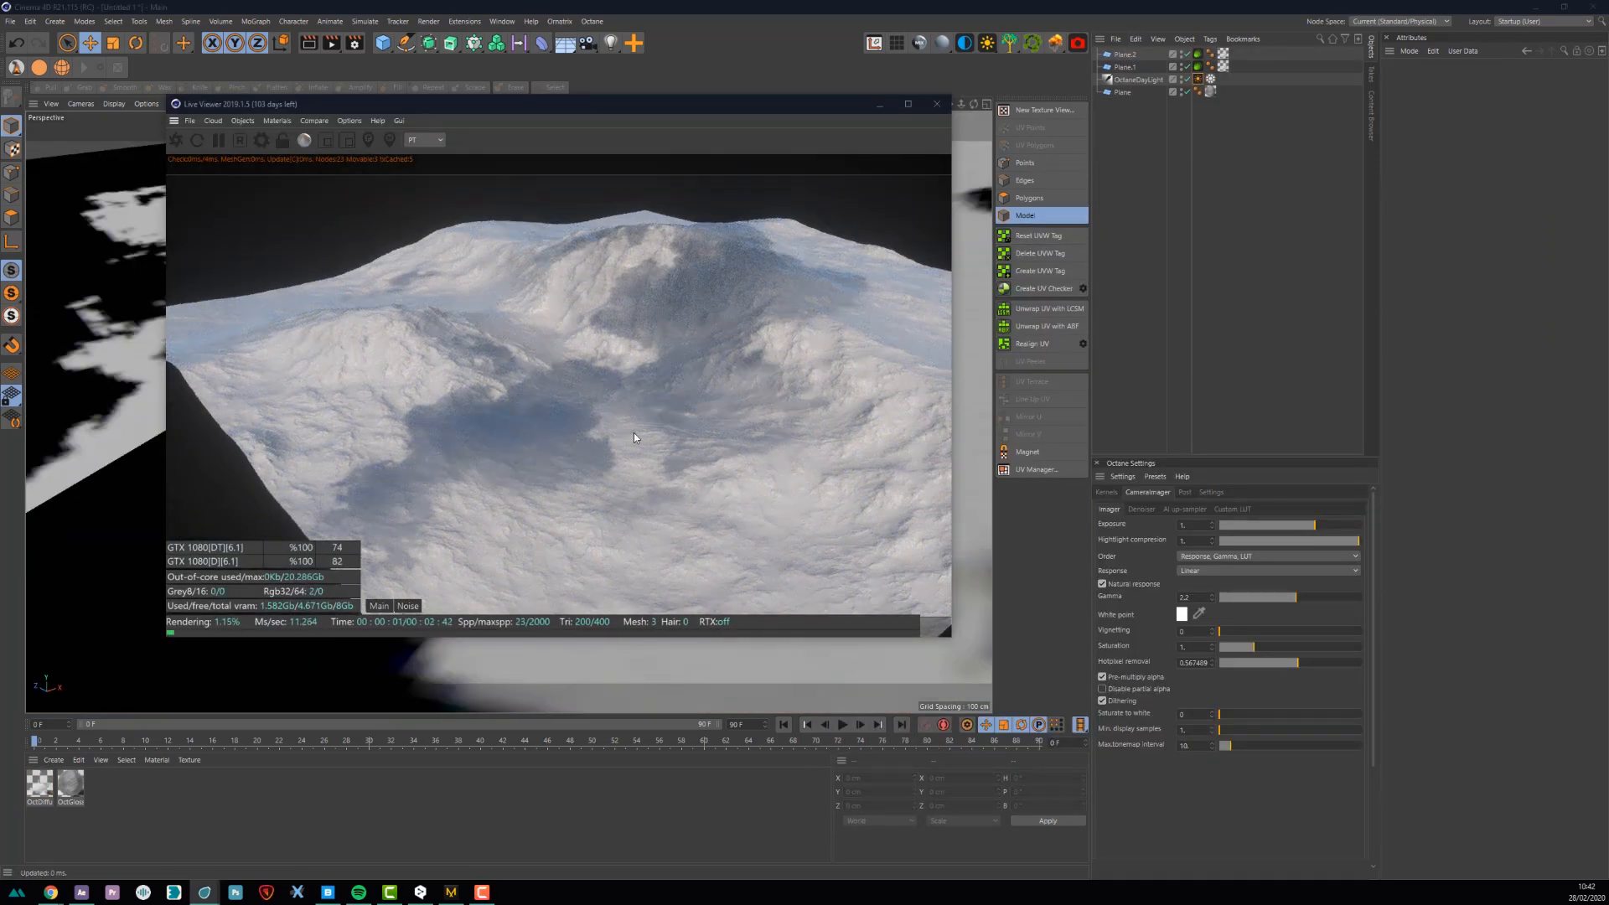
{"action": "middle_click_drag", "start_coordinate": [155, 257], "coordinate": [128, 256], "text": "alt"}
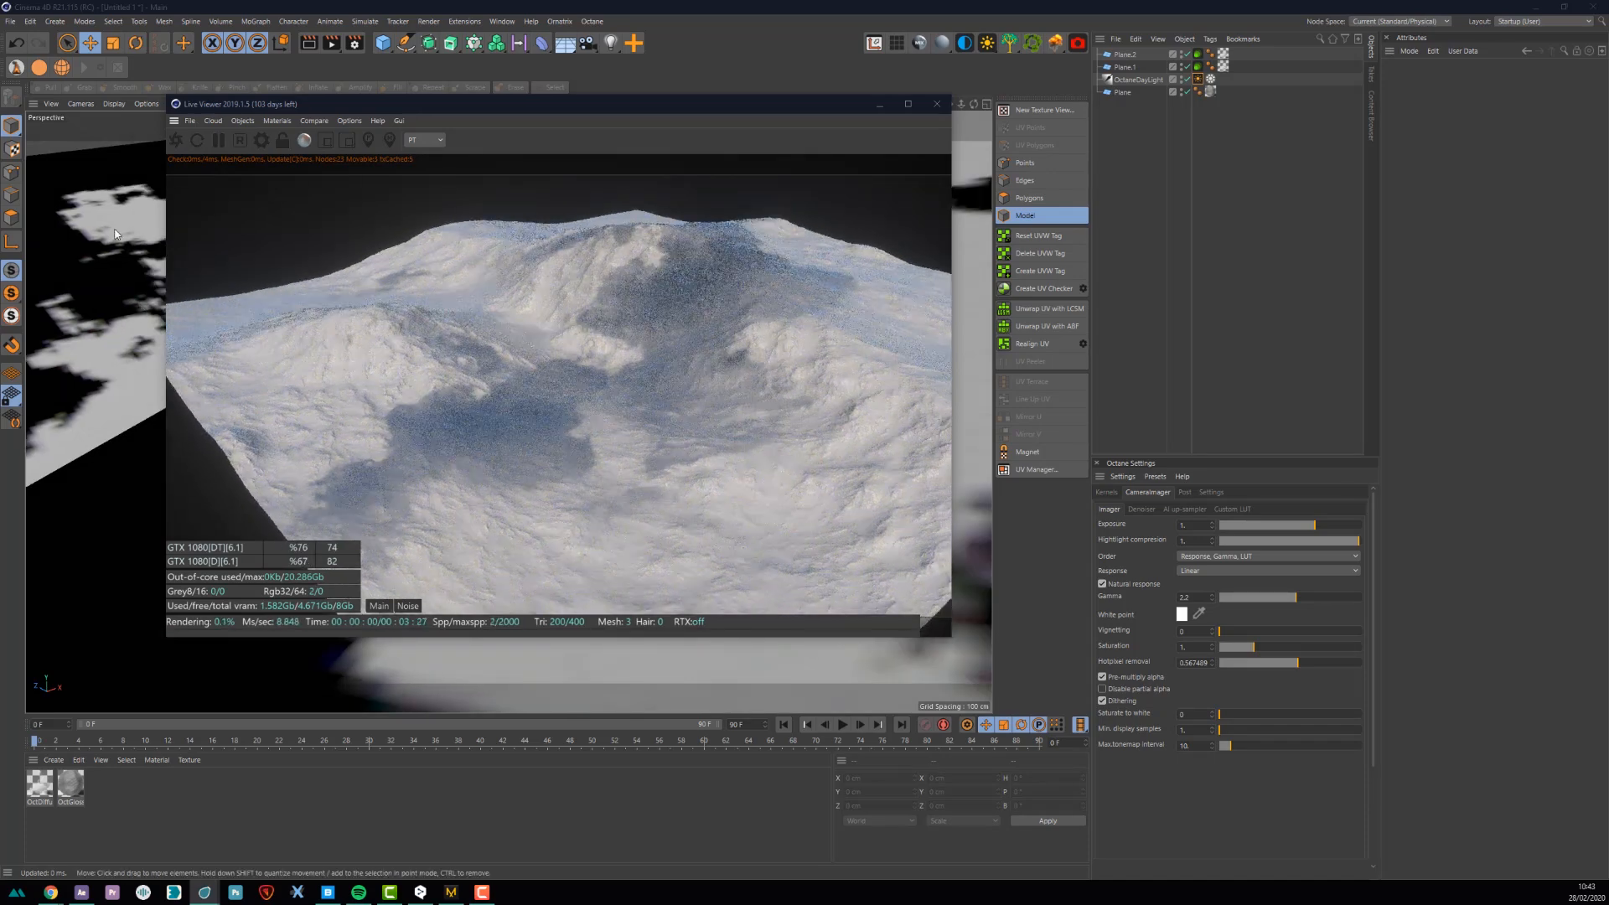
{"action": "left_click_drag", "start_coordinate": [800, 422], "coordinate": [499, 432], "text": "alt"}
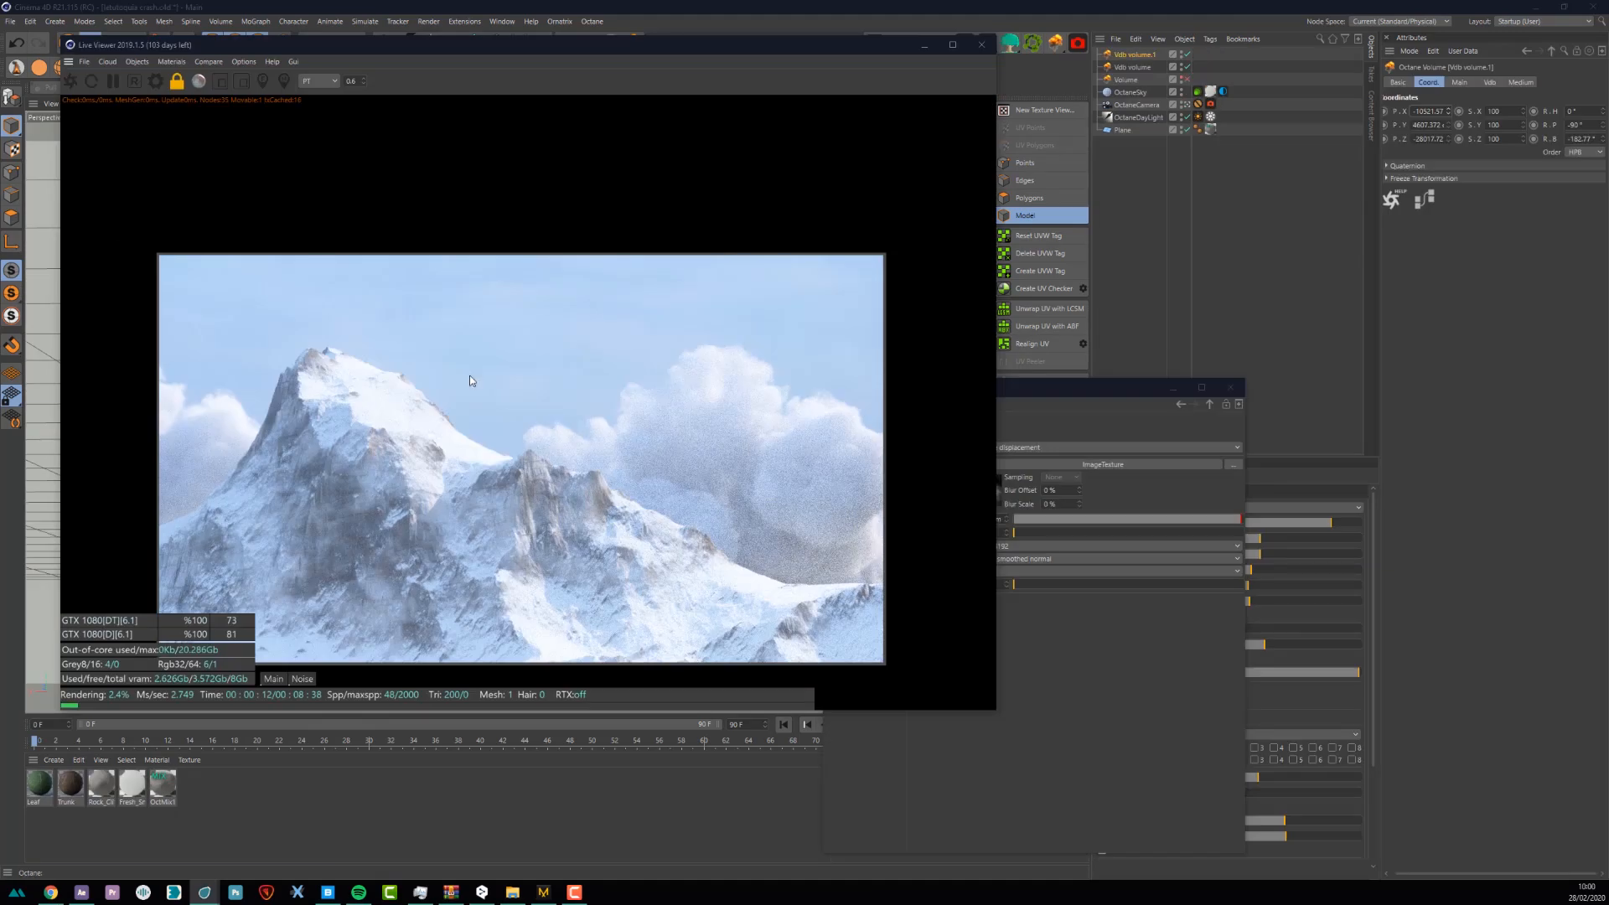
- Toggle the fog Volume object on and back off in the mountain scene
{"action": "left_click", "coordinate": [1186, 78]}
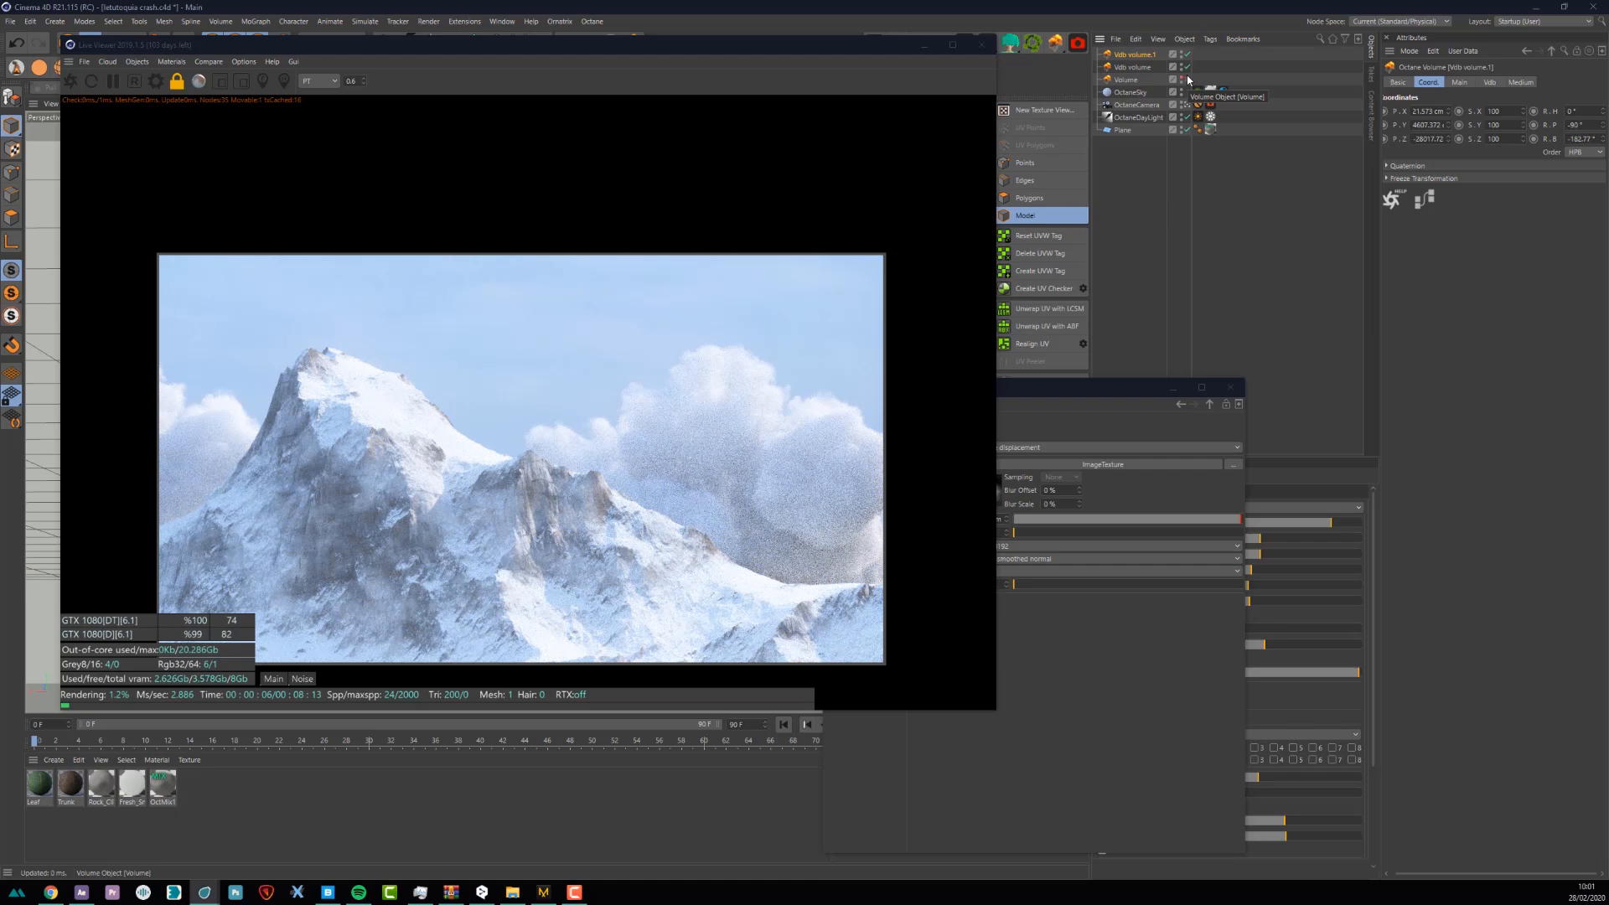
{"action": "left_click", "coordinate": [1186, 79]}
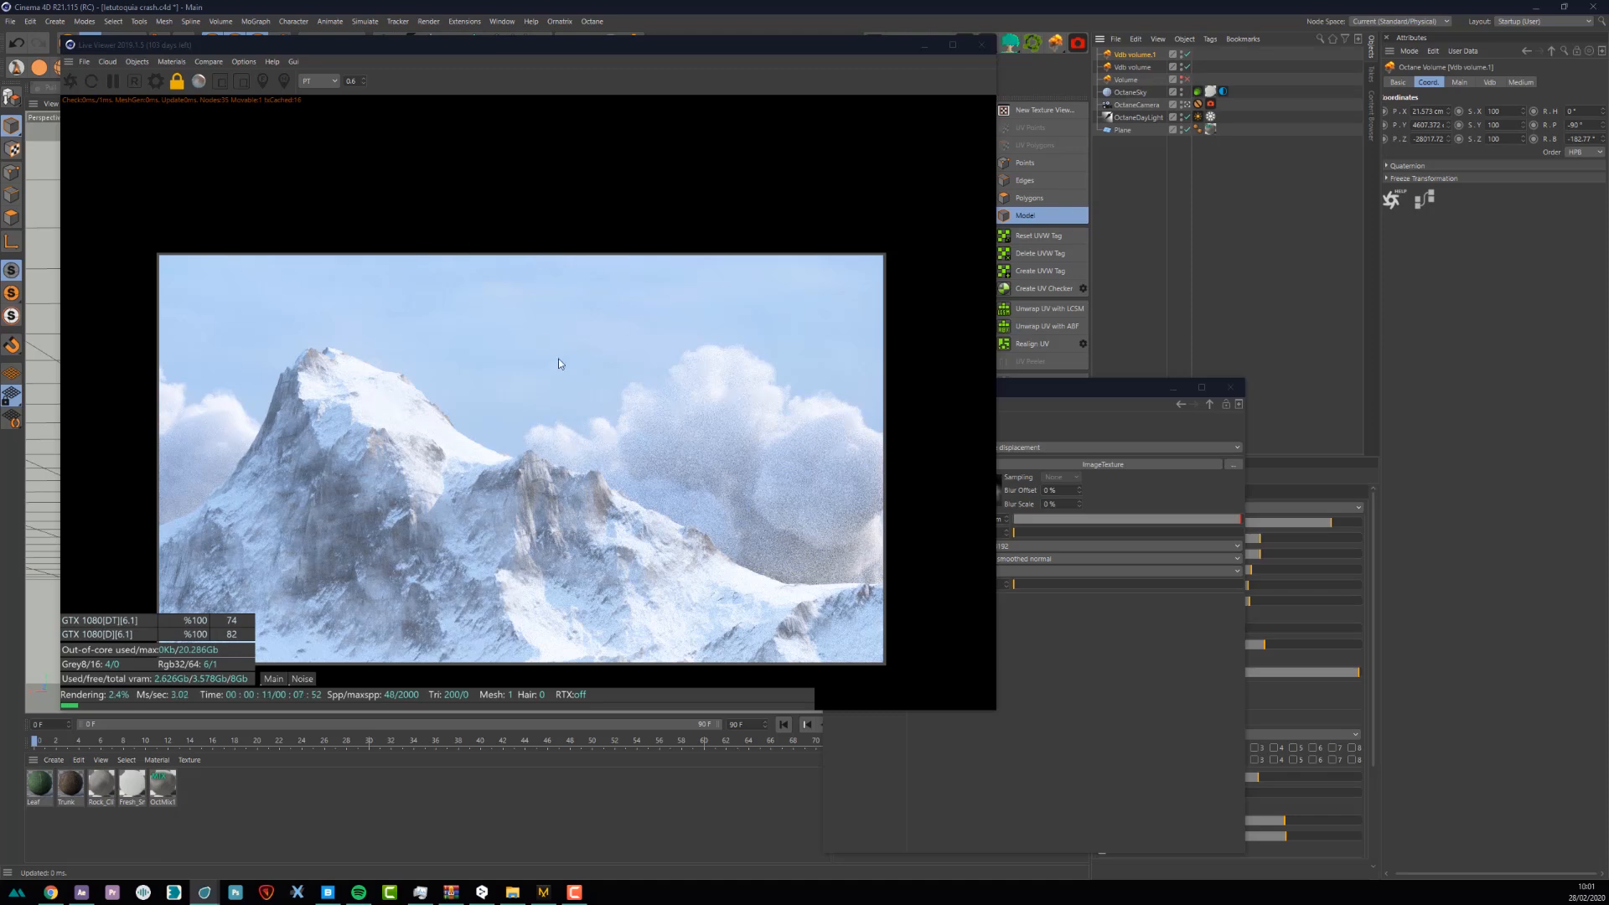
- Enable Alpha channel and turn off Keep environment in the Octane Pathtracing kernel so the sky renders transparent behind the mountain and clouds
{"action": "left_click_drag", "start_coordinate": [1024, 394], "coordinate": [883, 242]}
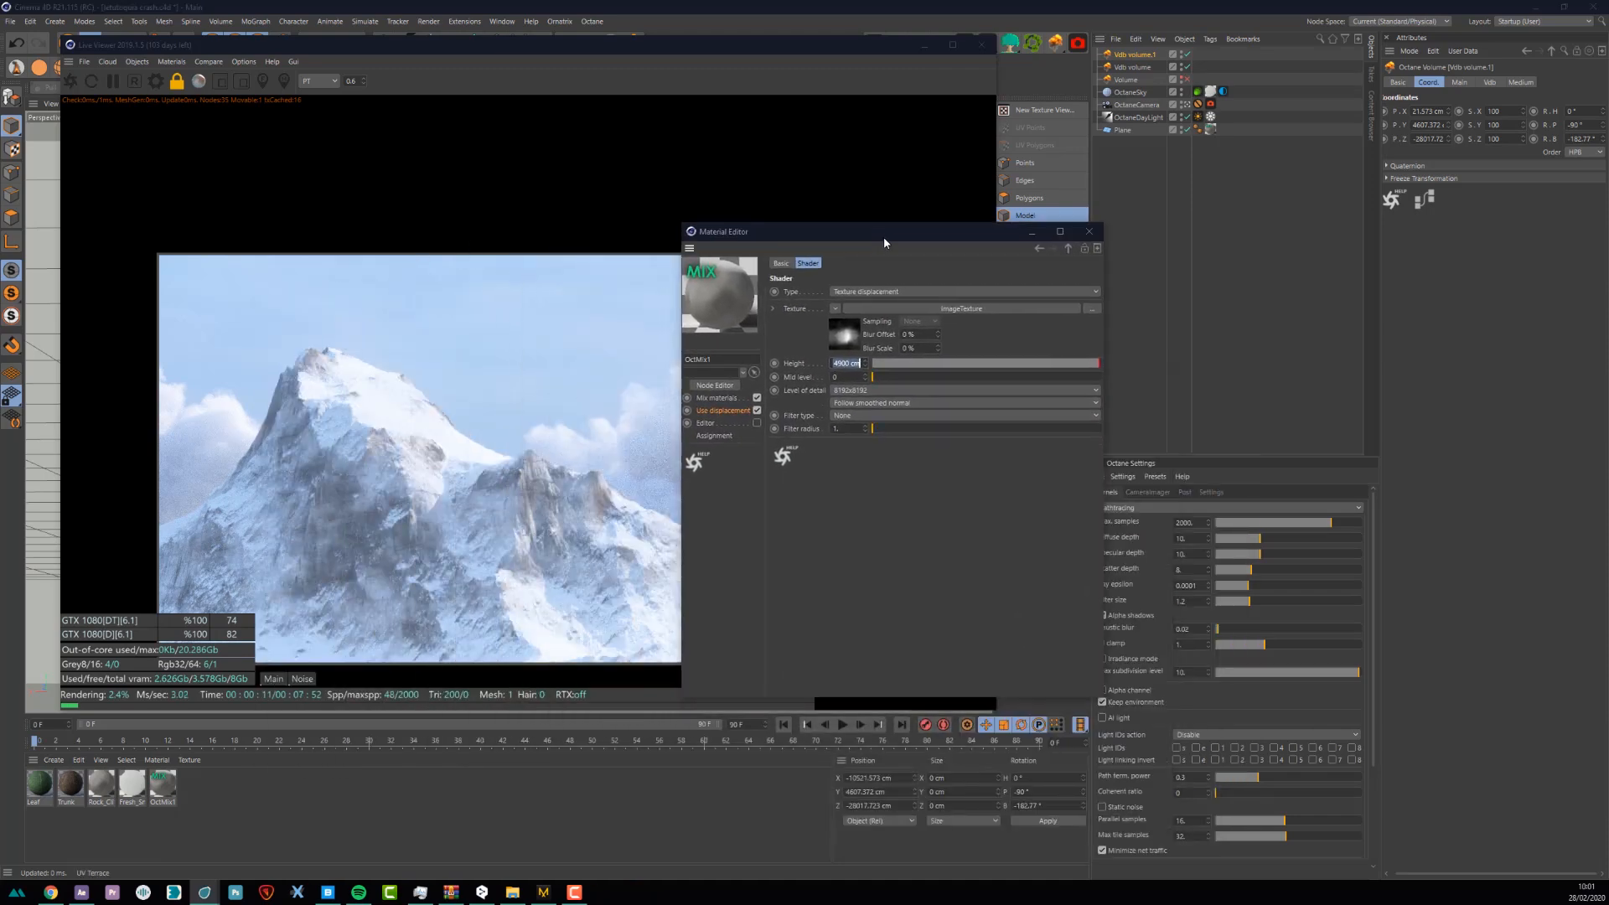
{"action": "left_click", "coordinate": [1124, 707]}
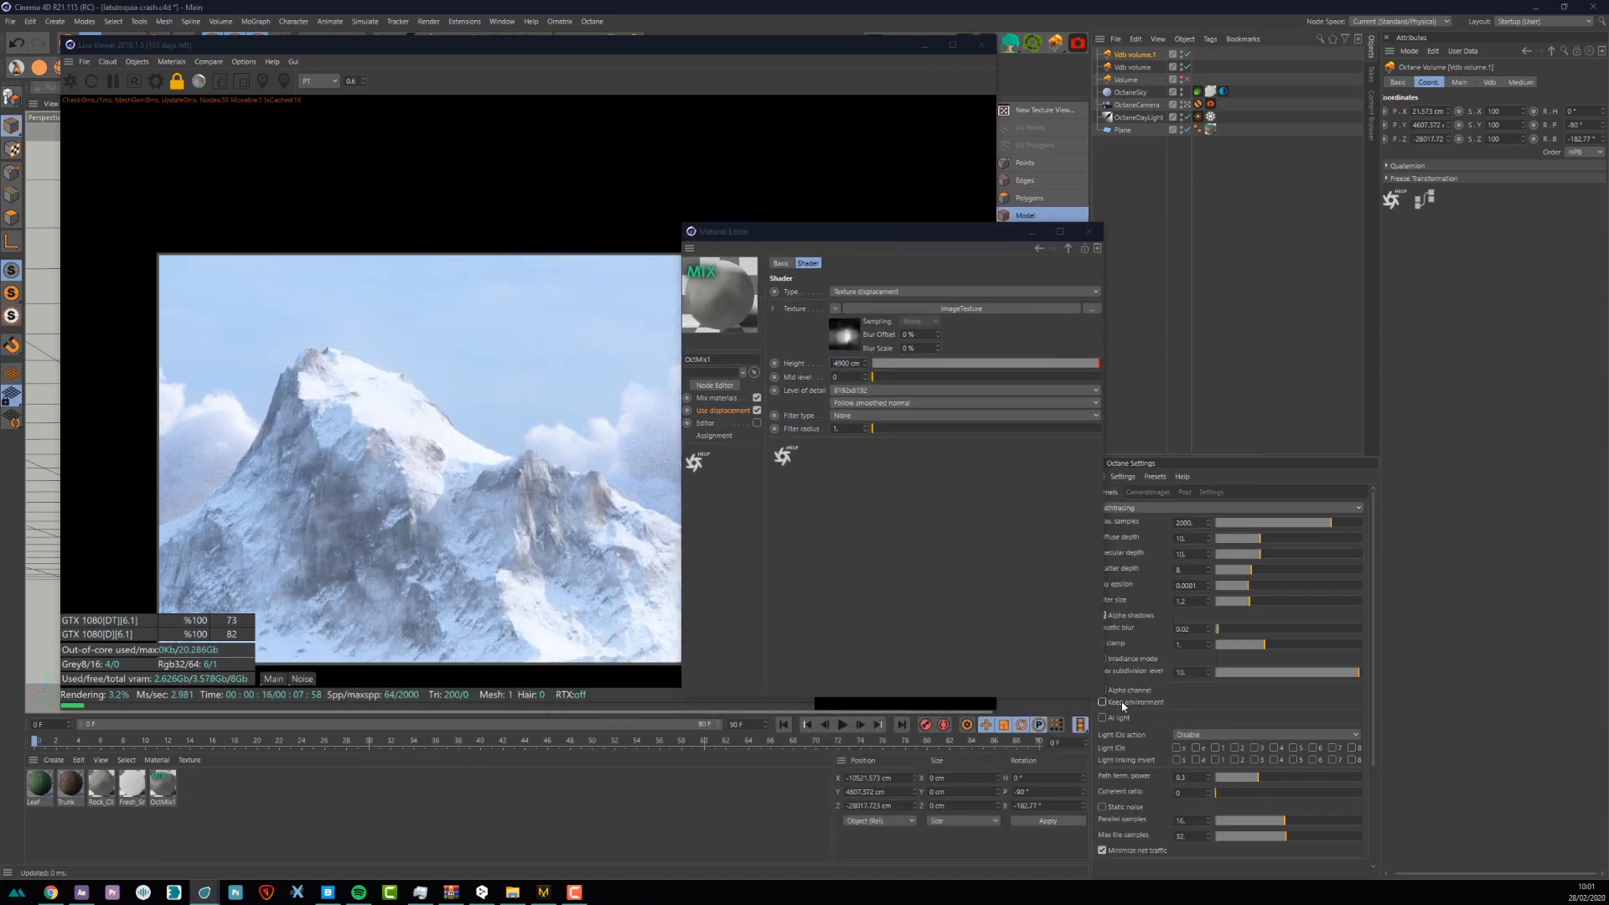
{"action": "left_click_drag", "start_coordinate": [813, 226], "coordinate": [1292, 158]}
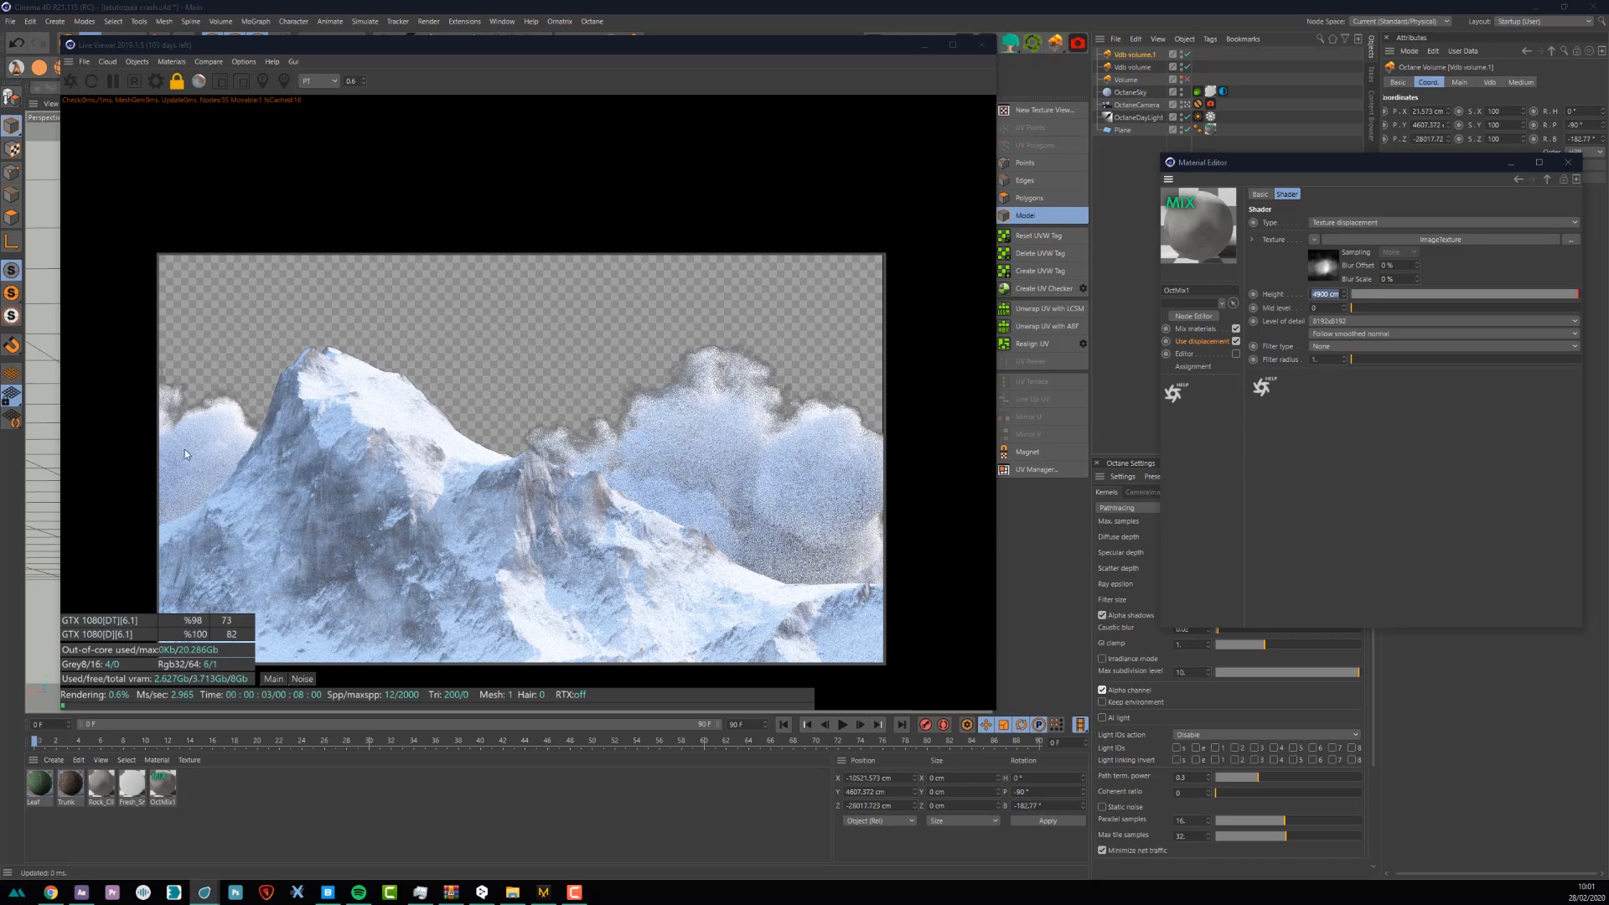
{"action": "left_click_drag", "start_coordinate": [1217, 165], "coordinate": [710, 57]}
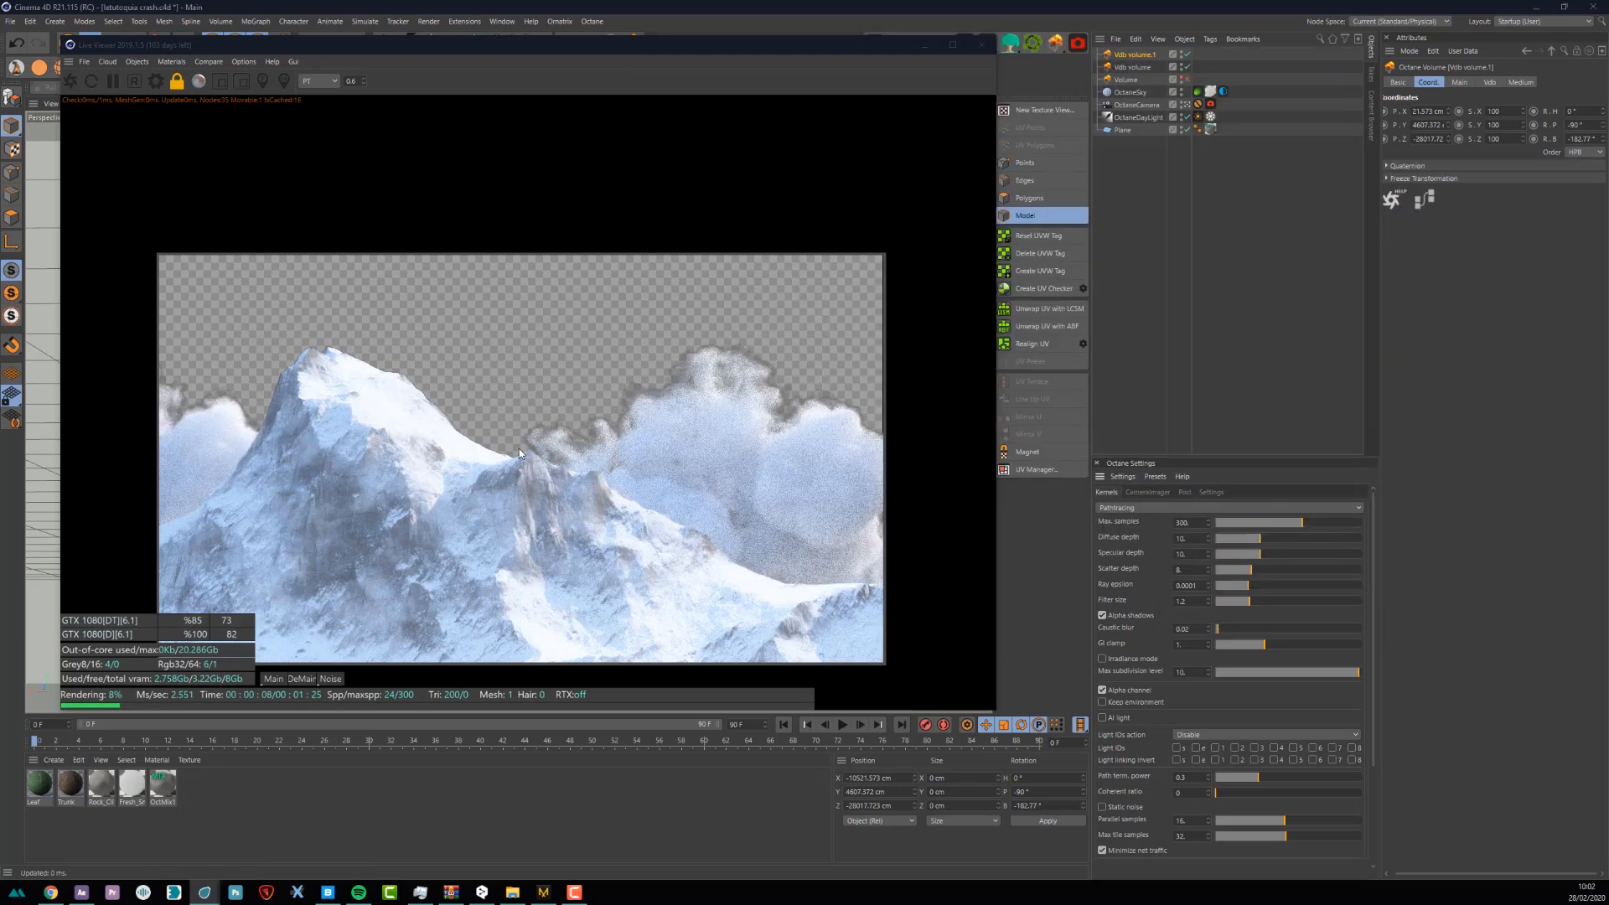